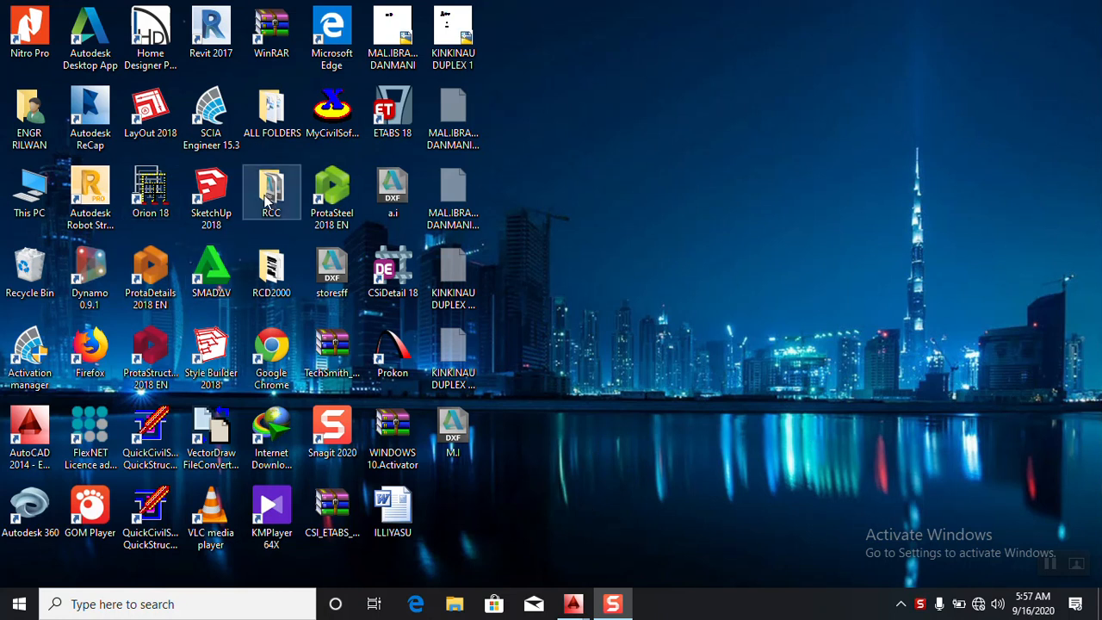
# - Launch Orion 18 from the desktop and dismiss its welcome screen
pyautogui.click(144, 191)
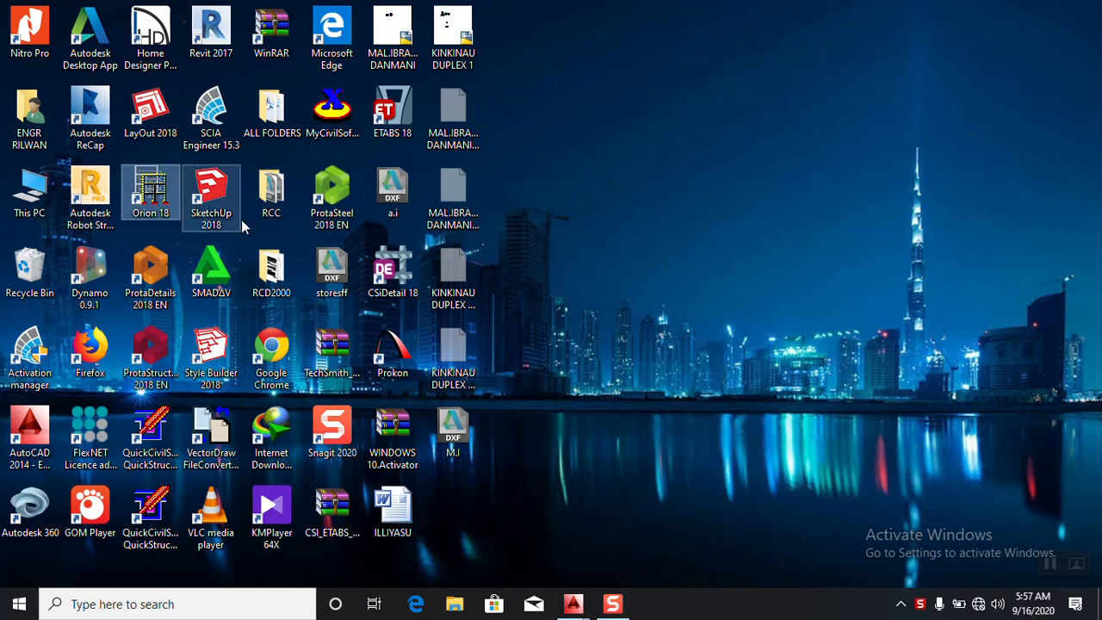
pyautogui.doubleClick(151, 195)
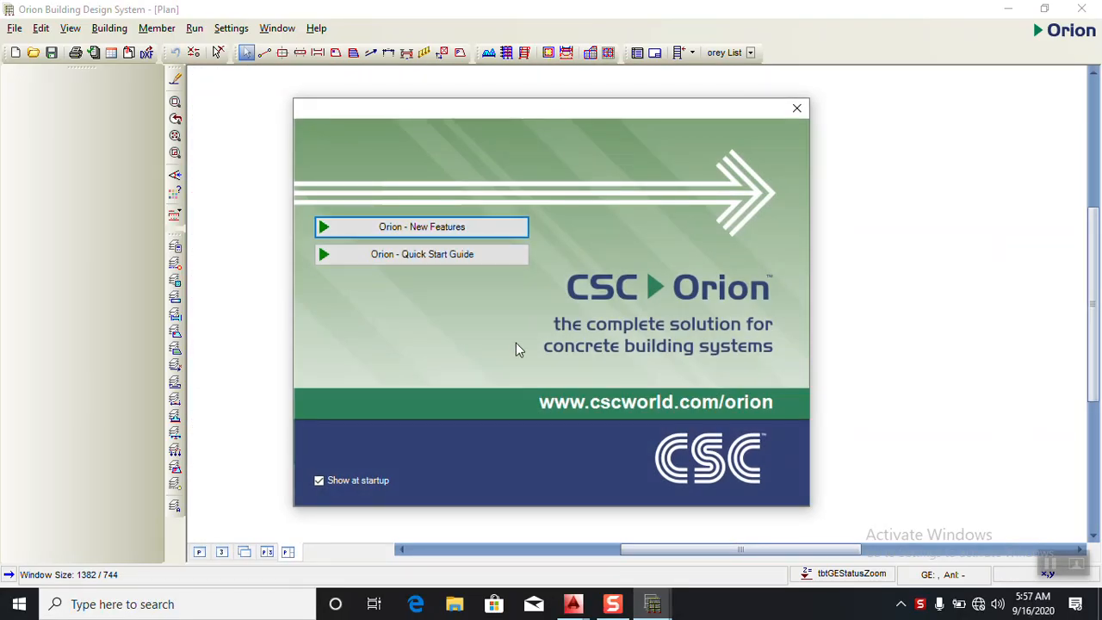
pyautogui.click(795, 112)
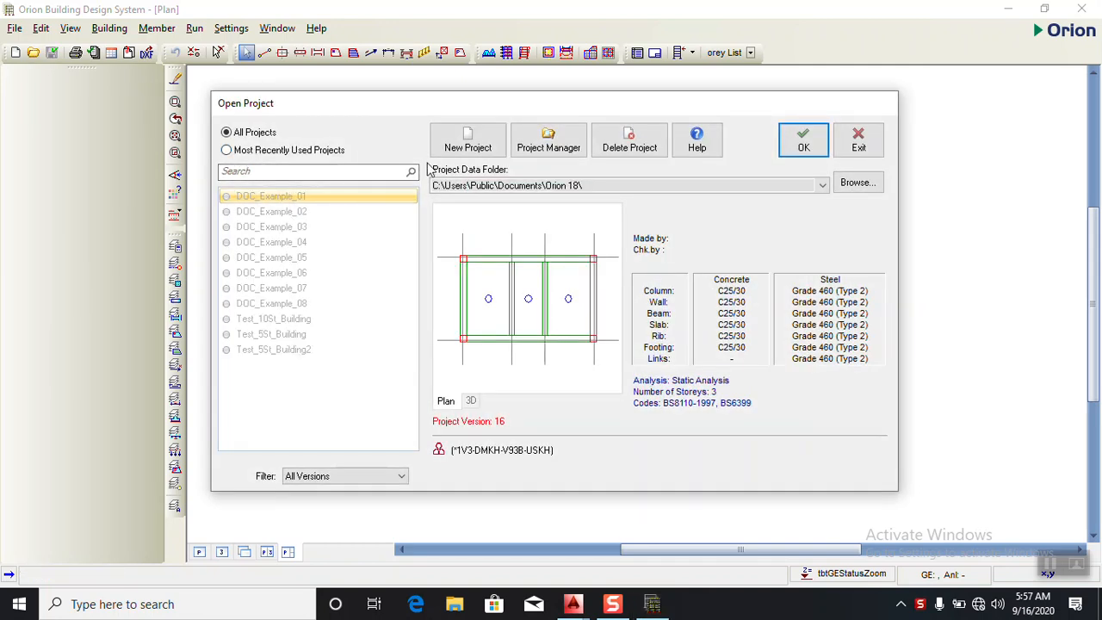
# - Create a new project whose code is the client's name from the open AutoCAD drawing, with the words joined by underscores
pyautogui.click(469, 137)
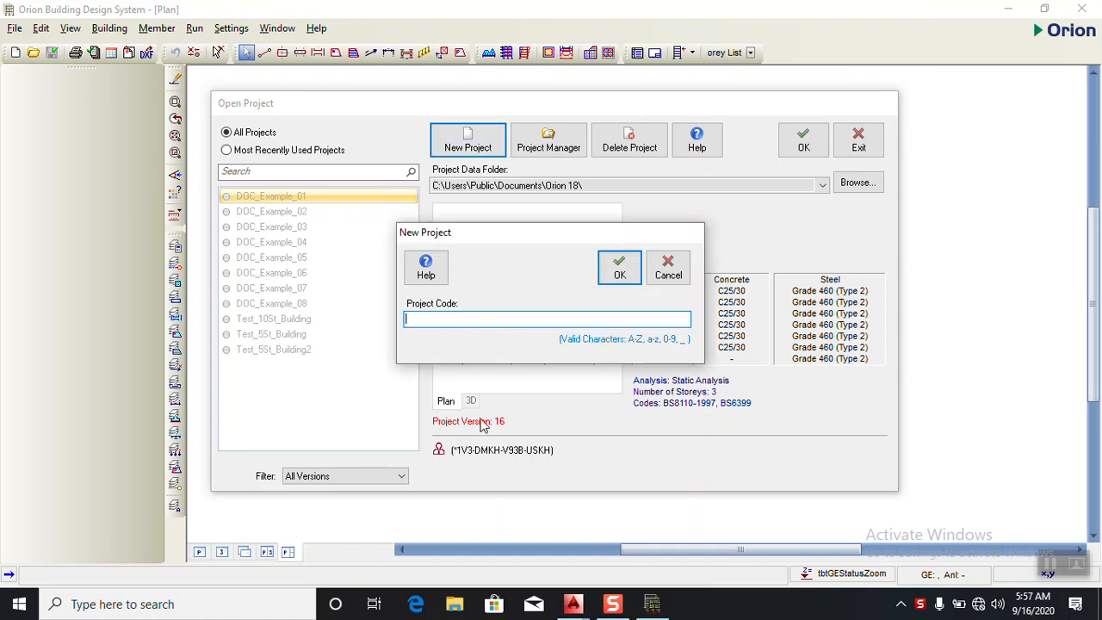
pyautogui.click(575, 607)
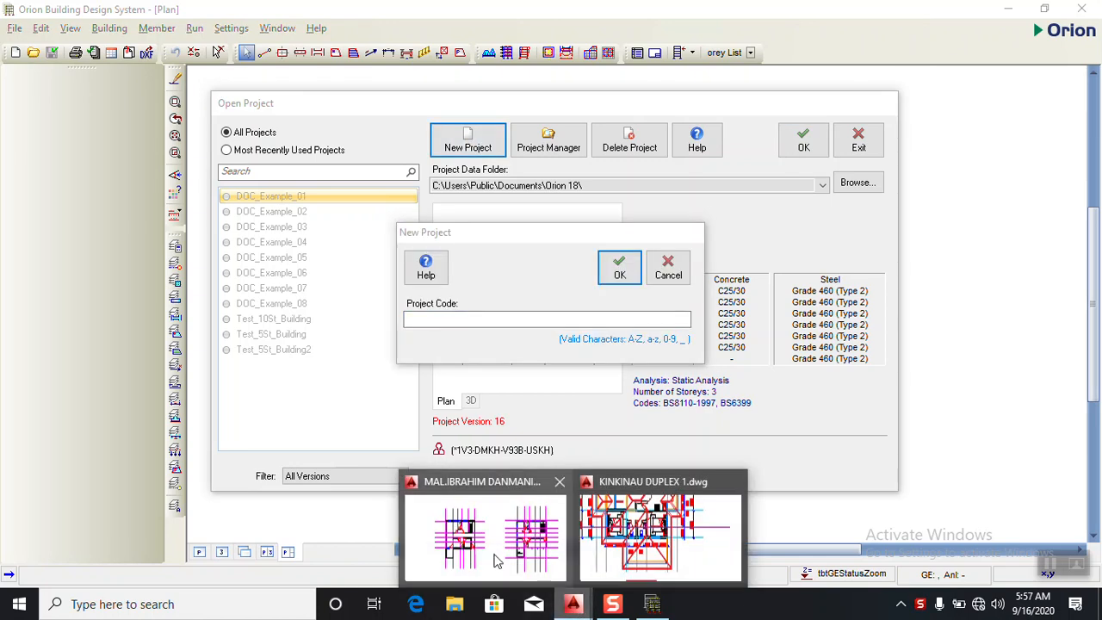
pyautogui.click(478, 532)
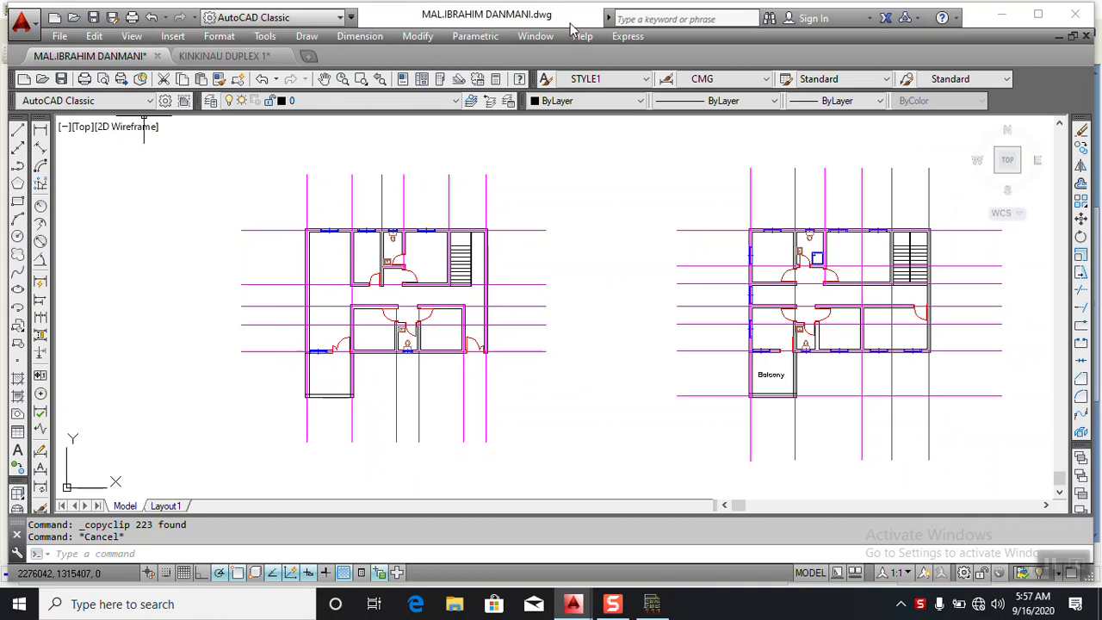
pyautogui.click(1002, 15)
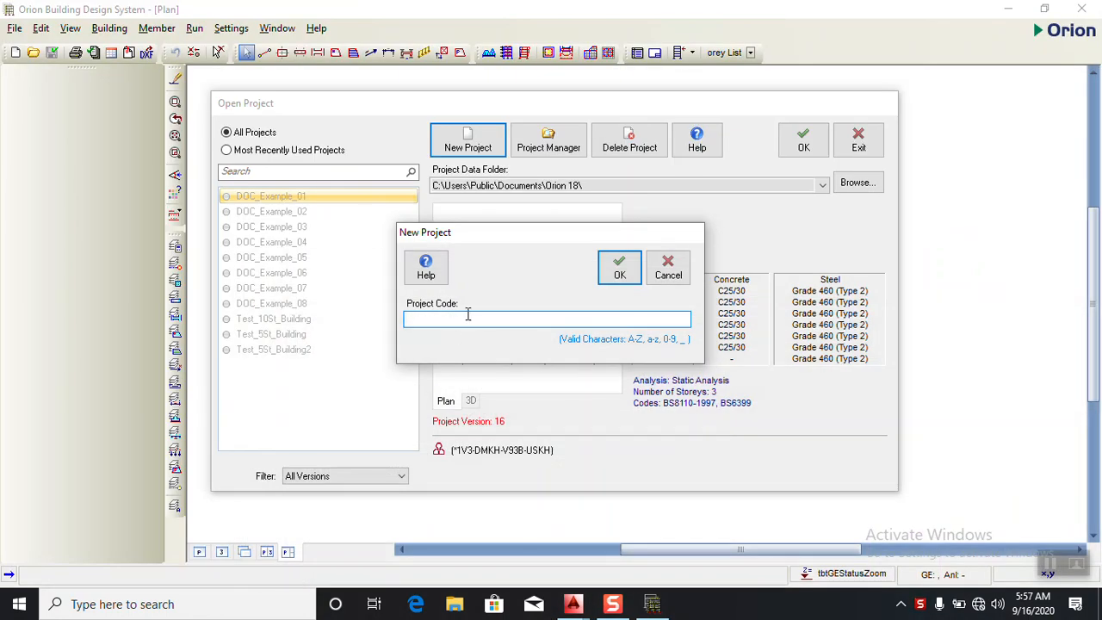
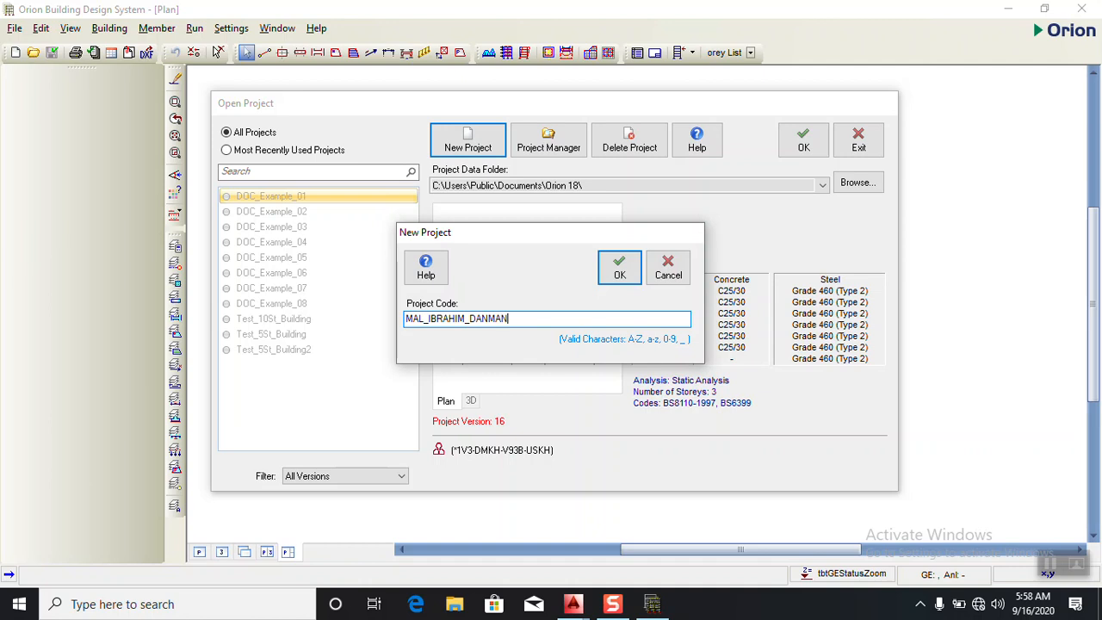
pyautogui.click(619, 269)
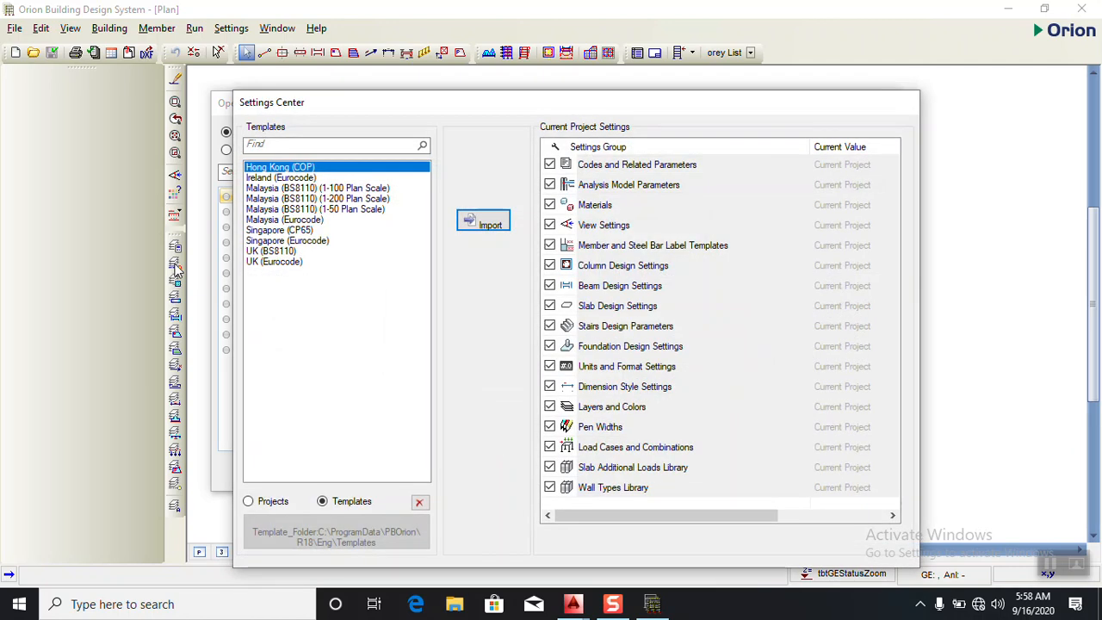
# - Import the UK (BS8110) settings template and set the drawing sheet to A3 (420 x 297 mm)
pyautogui.click(276, 252)
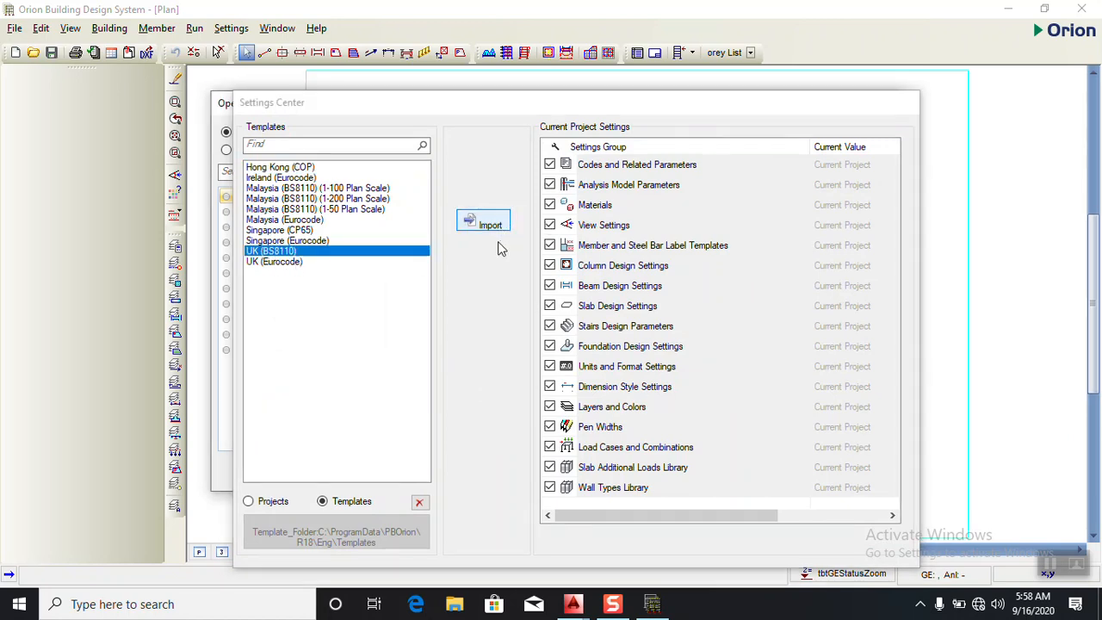
pyautogui.click(496, 227)
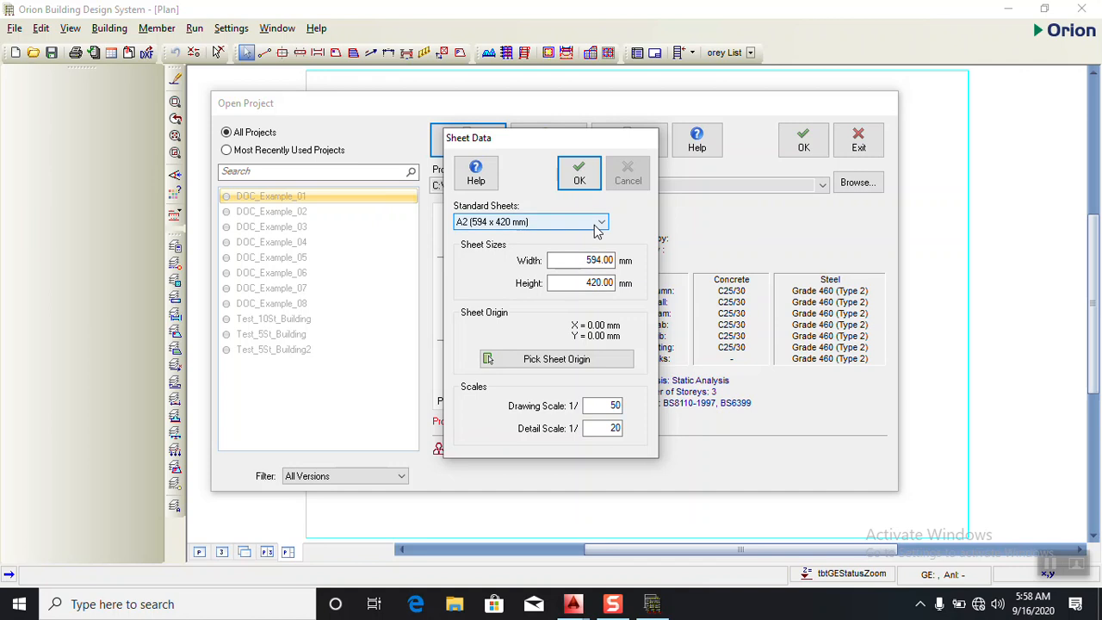
pyautogui.click(541, 221)
pyautogui.click(500, 247)
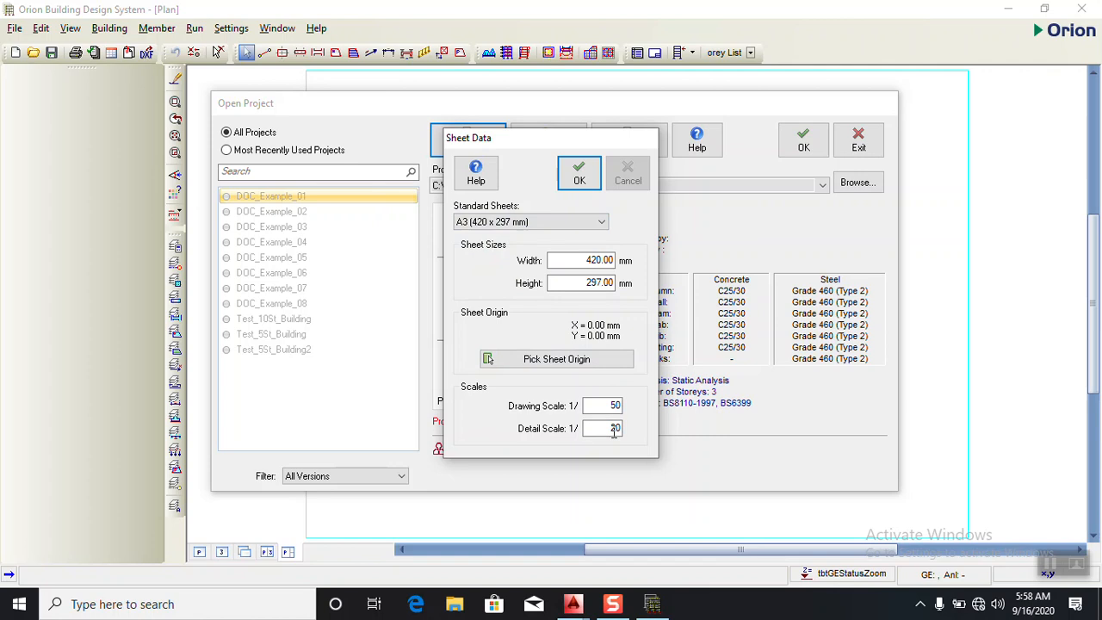
pyautogui.click(579, 174)
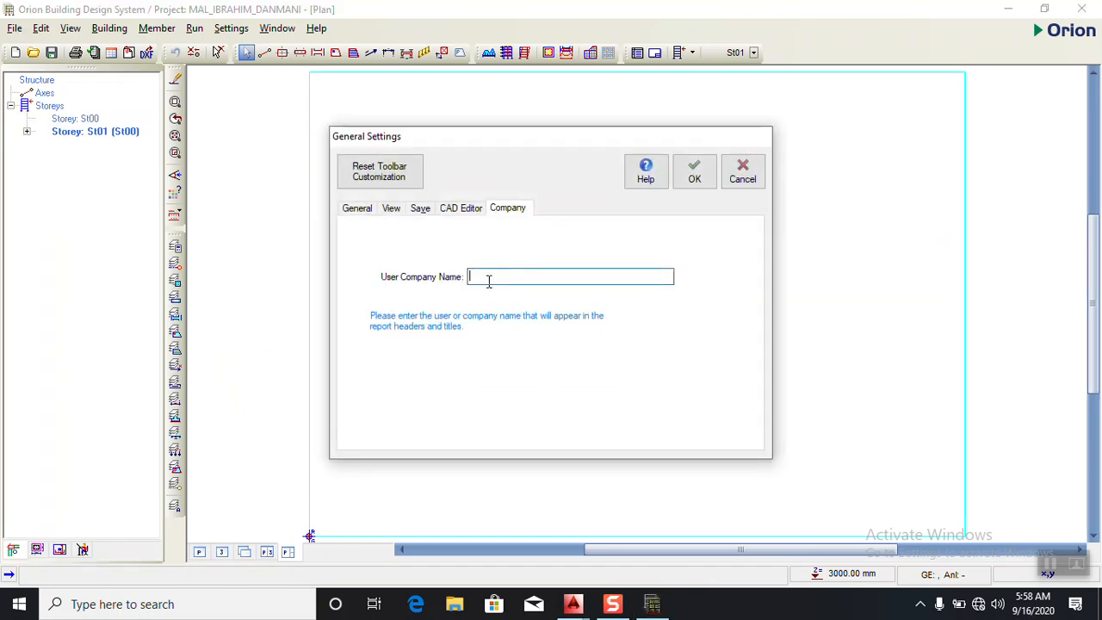
# - Set the user company name for report headers to ARIHMOL ENGINEERING SERVICES LTD
pyautogui.write('DOUB')
pyautogui.press('BackSpace')
pyautogui.press('BackSpace')
pyautogui.press('BackSpace')
pyautogui.press('BackSpace')
pyautogui.press('BackSpace')
pyautogui.write('ARIHMOL ENGINEE')
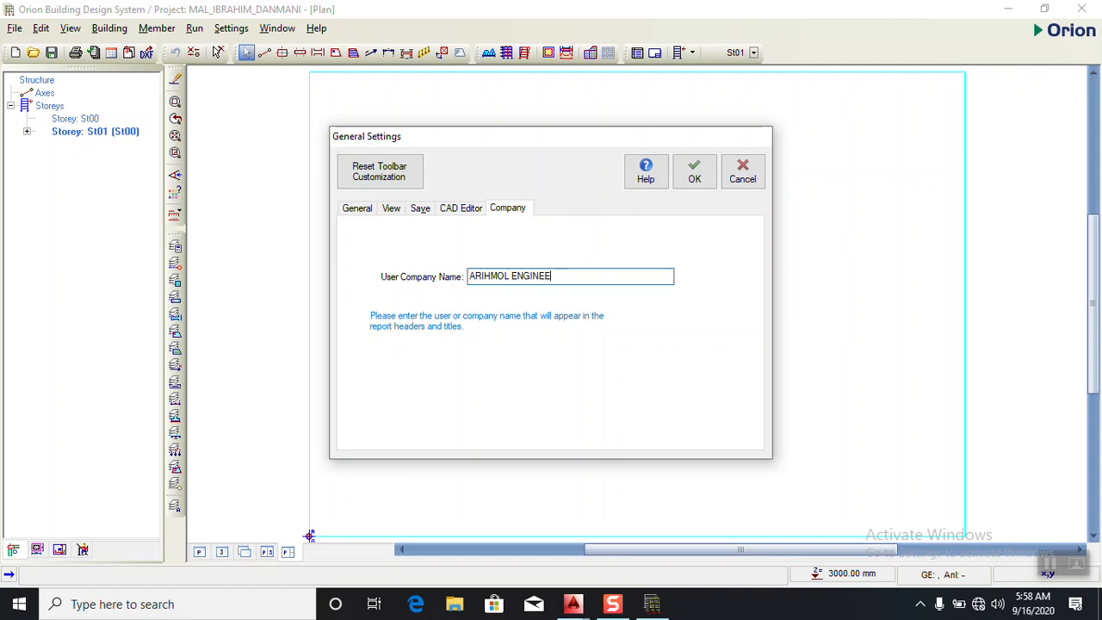
pyautogui.write('RING SERVICES LTD')
pyautogui.click(694, 181)
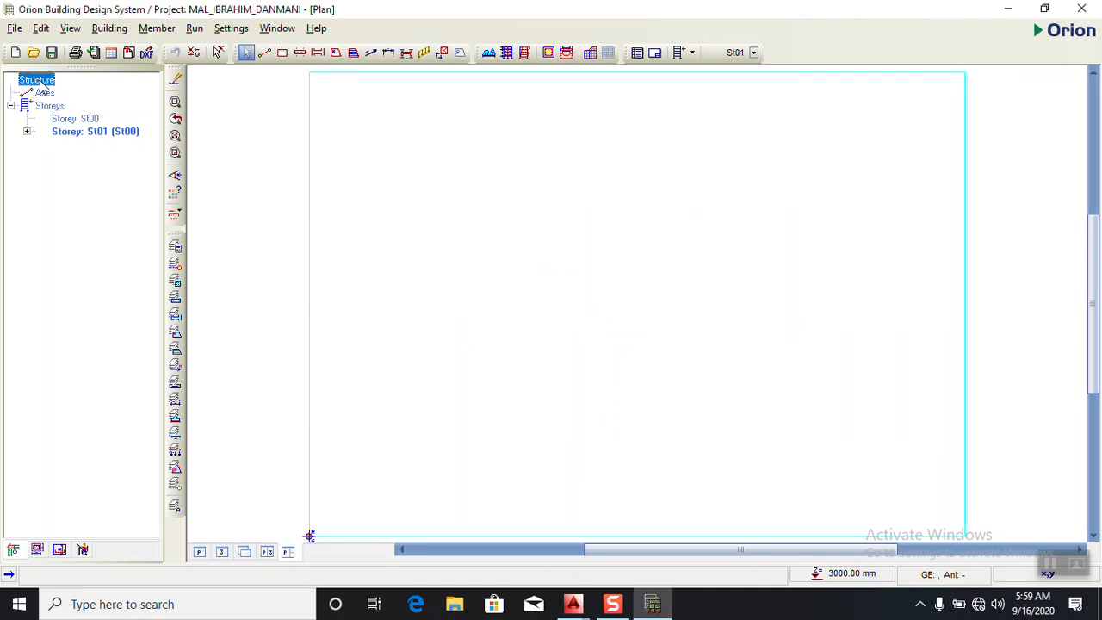
# - In the structure's parameters, set the allowable soil stress to 150 kN/m2 and the subgrade coefficient to the medium dense sand lower limit, 9600 kN/m3
pyautogui.rightClick(41, 86)
pyautogui.click(60, 92)
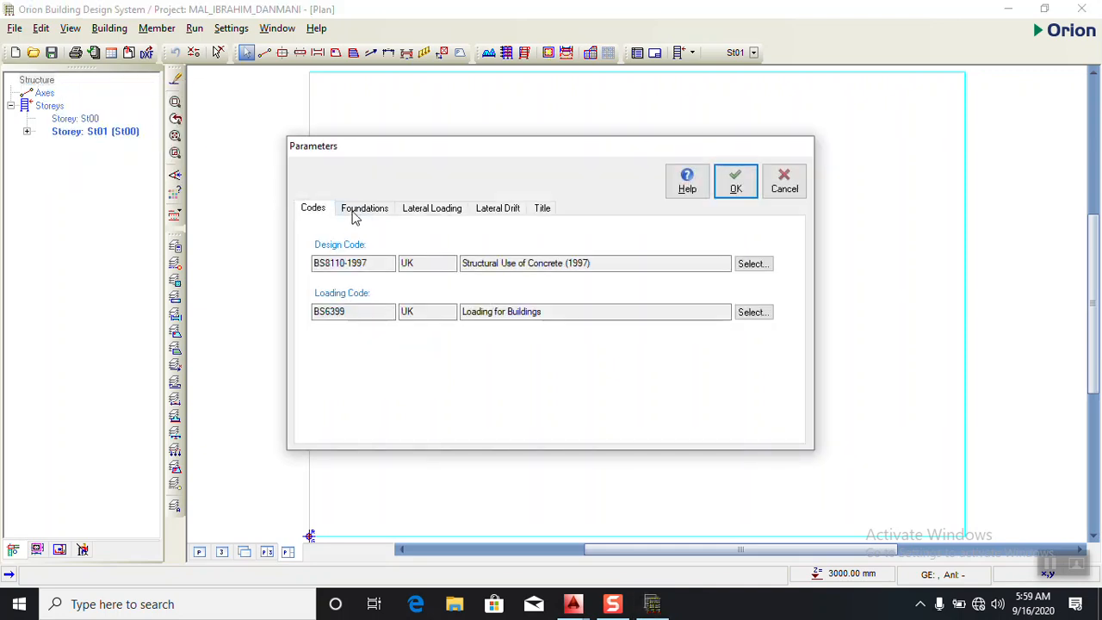
pyautogui.click(365, 208)
pyautogui.press('Tab')
pyautogui.write('1')
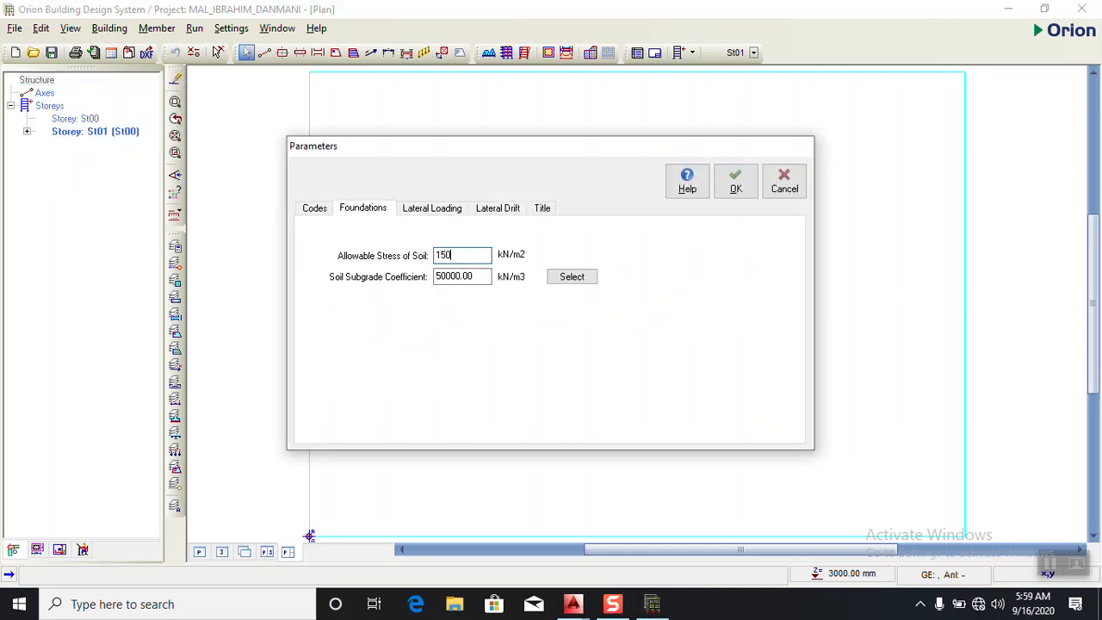
pyautogui.click(569, 278)
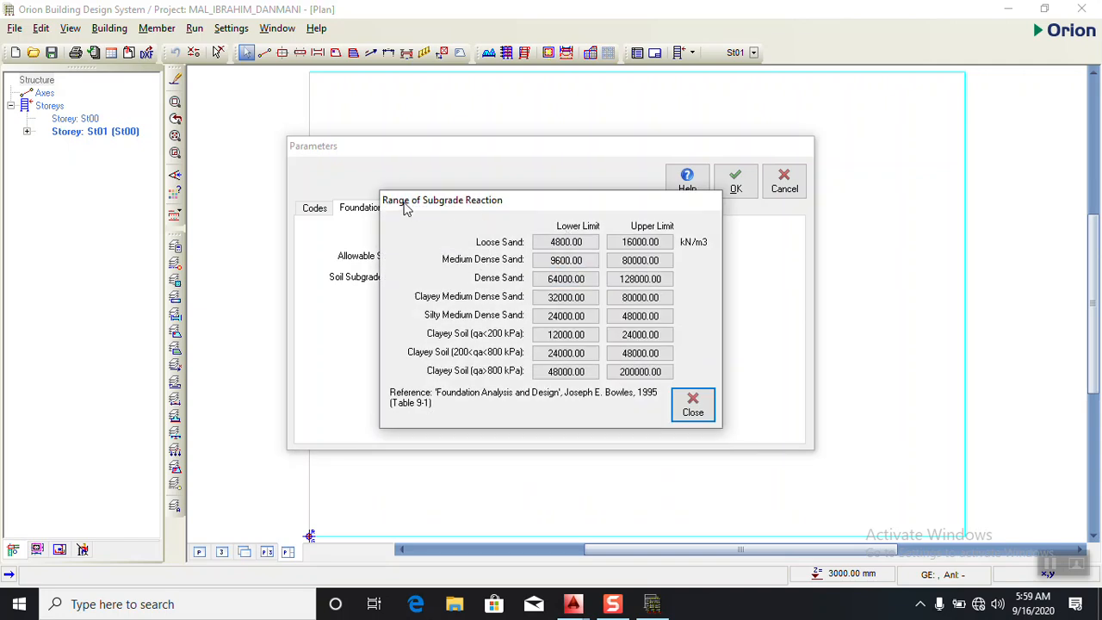
pyautogui.doubleClick(553, 261)
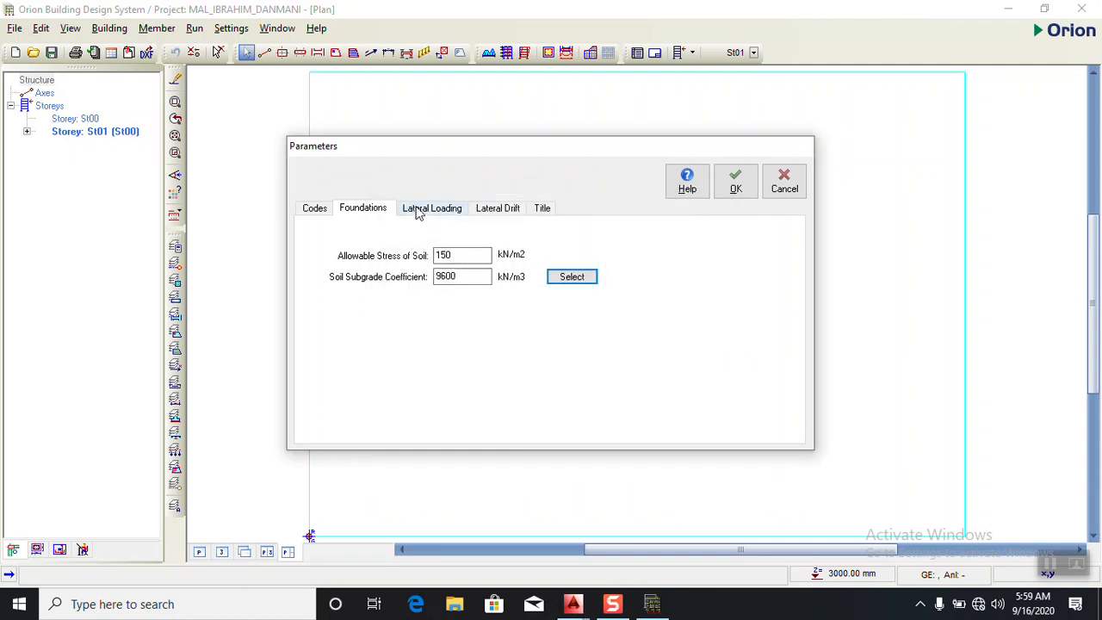
# - Apply the notional lateral loads on the G+nQ basis and check the lateral drift bracing settings
pyautogui.click(420, 215)
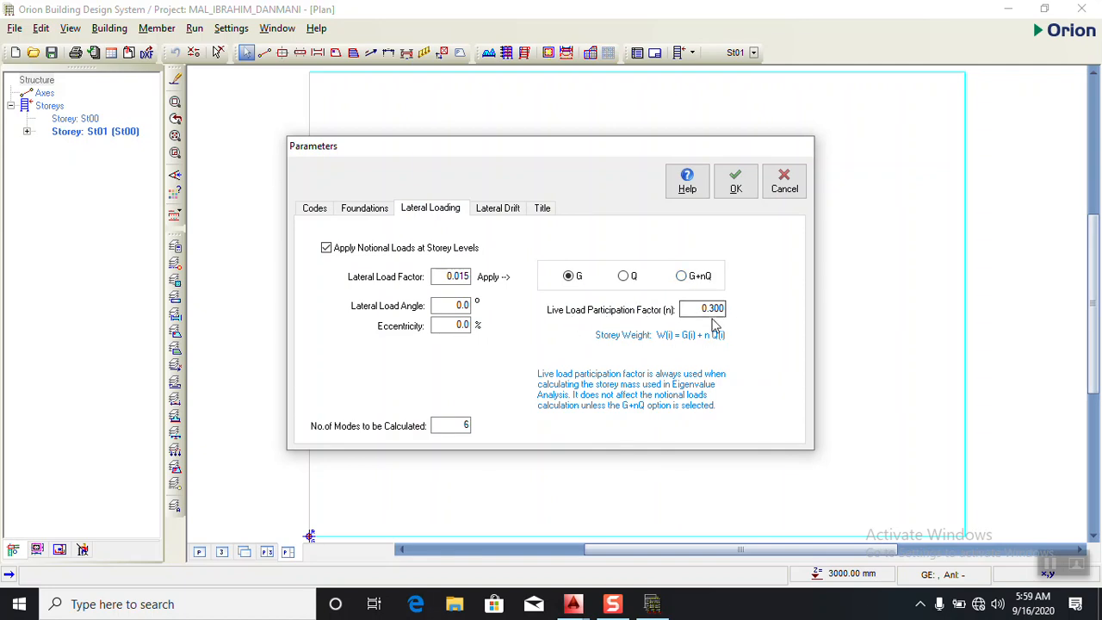
pyautogui.click(681, 277)
pyautogui.click(509, 209)
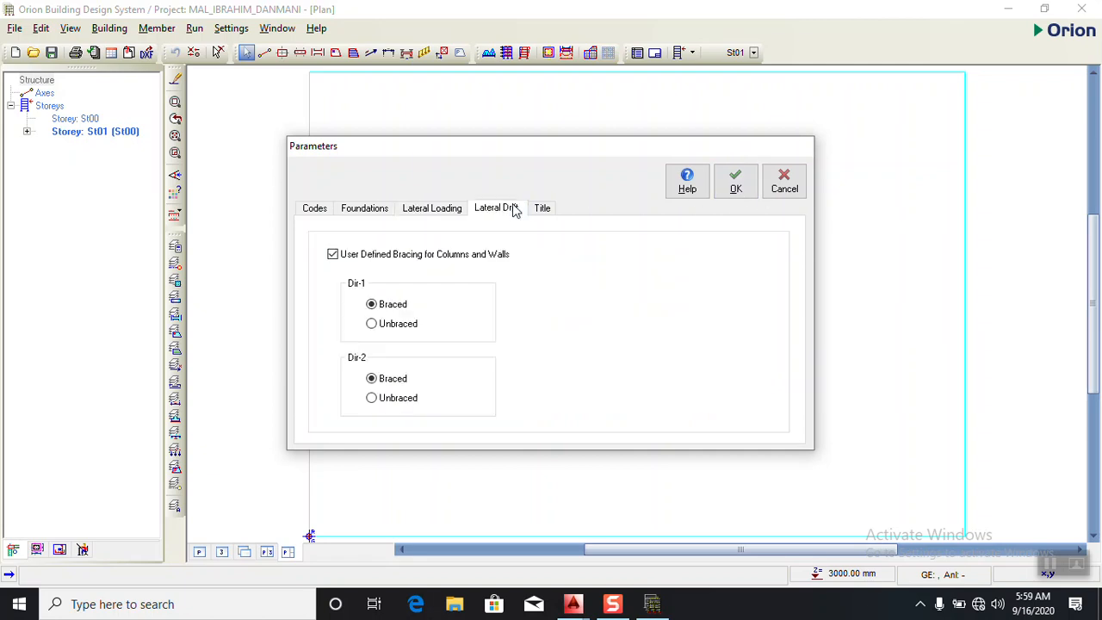
# - Enter STRUCTURAL DESIGN as the project header in the title parameters
pyautogui.click(542, 211)
pyautogui.click(467, 261)
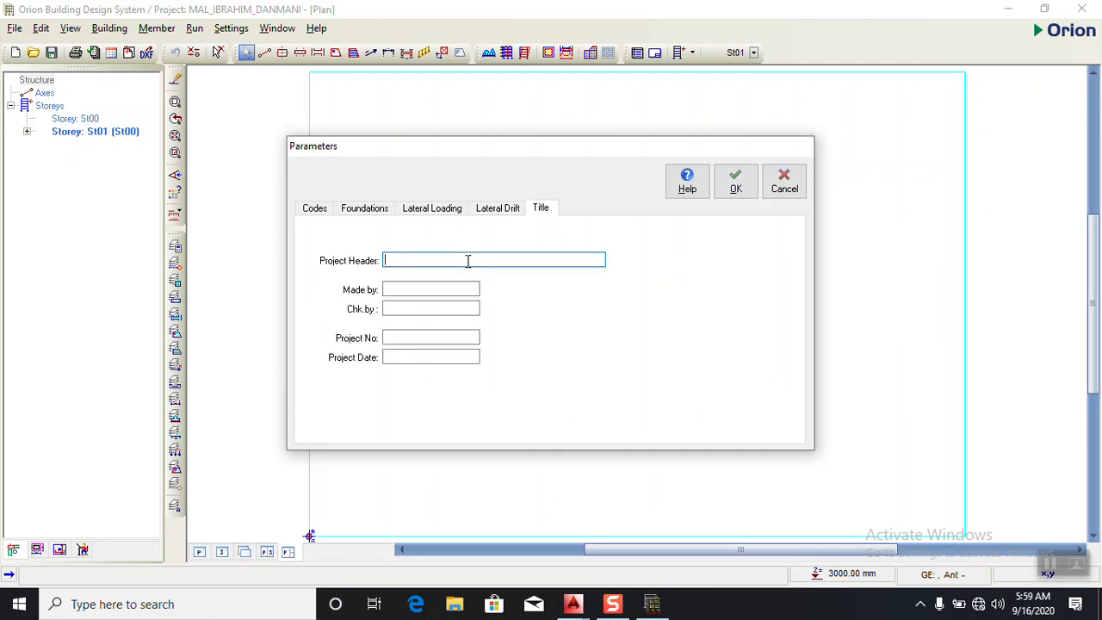
pyautogui.write('STRUCTURAL DESIGN')
# - Fill in the names of the engineer who made the design and the engineer who checked it
pyautogui.click(449, 291)
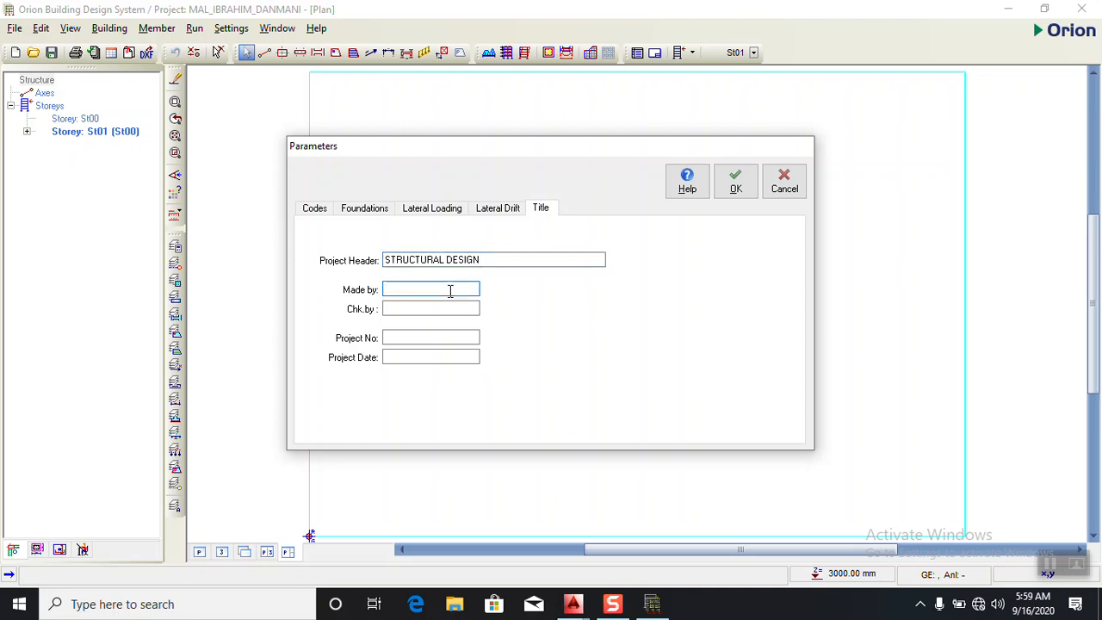
pyautogui.write('ENGN T. RIL')
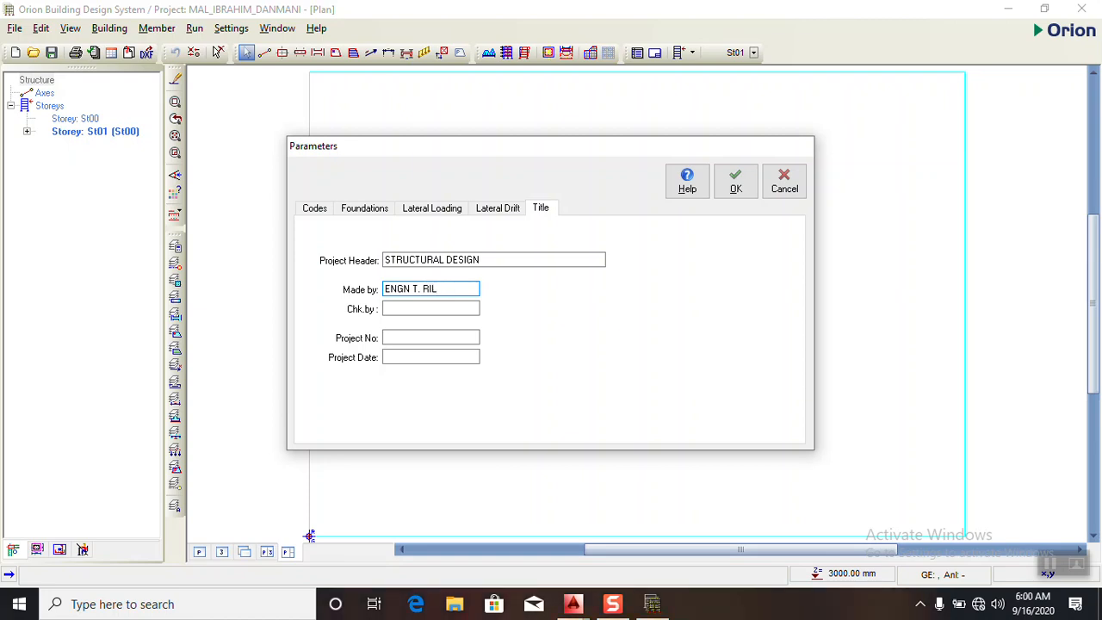
pyautogui.write('.M')
pyautogui.click(433, 309)
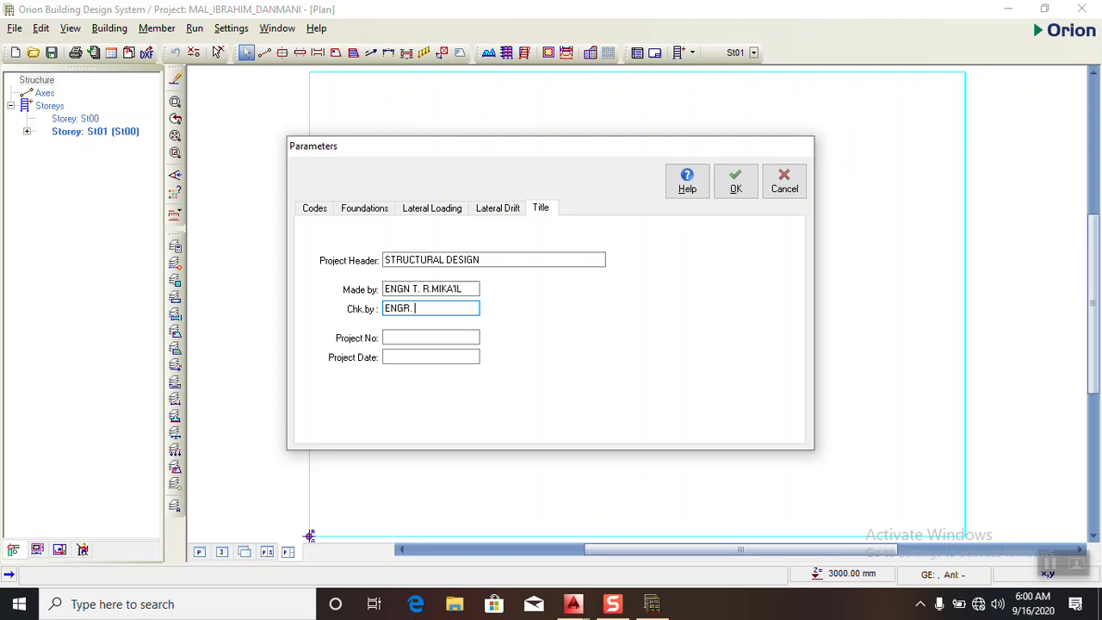
# - Set the project number to 01 and the project date to 16/09/2020, and accept the parameters
pyautogui.click(428, 338)
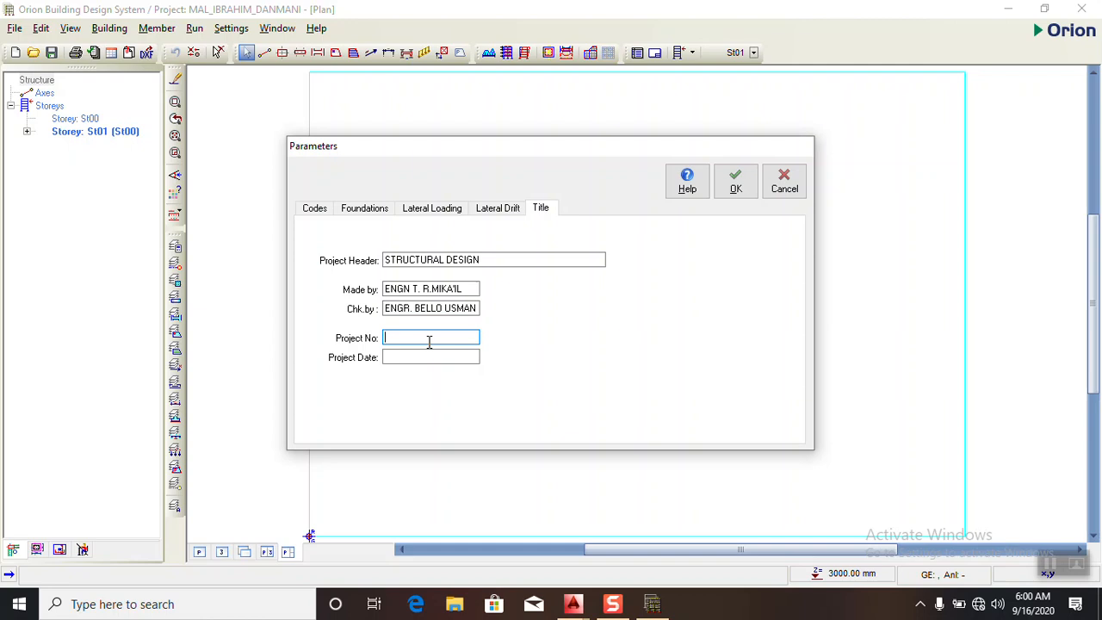
pyautogui.write('01')
pyautogui.click(428, 356)
pyautogui.write('202')
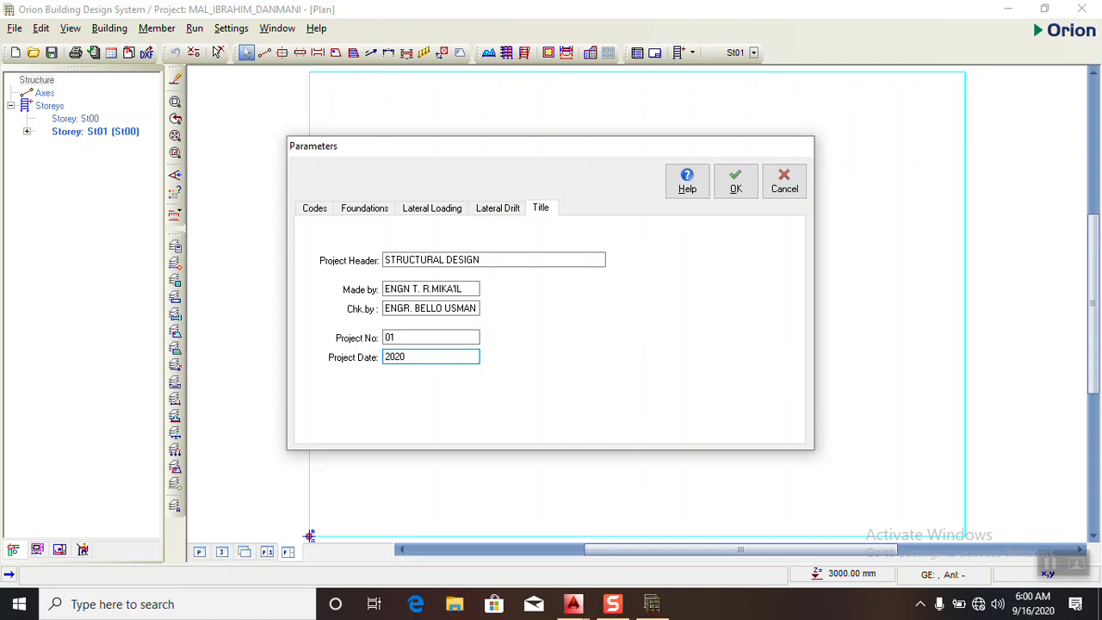
pyautogui.click(385, 357)
pyautogui.write('16/09/')
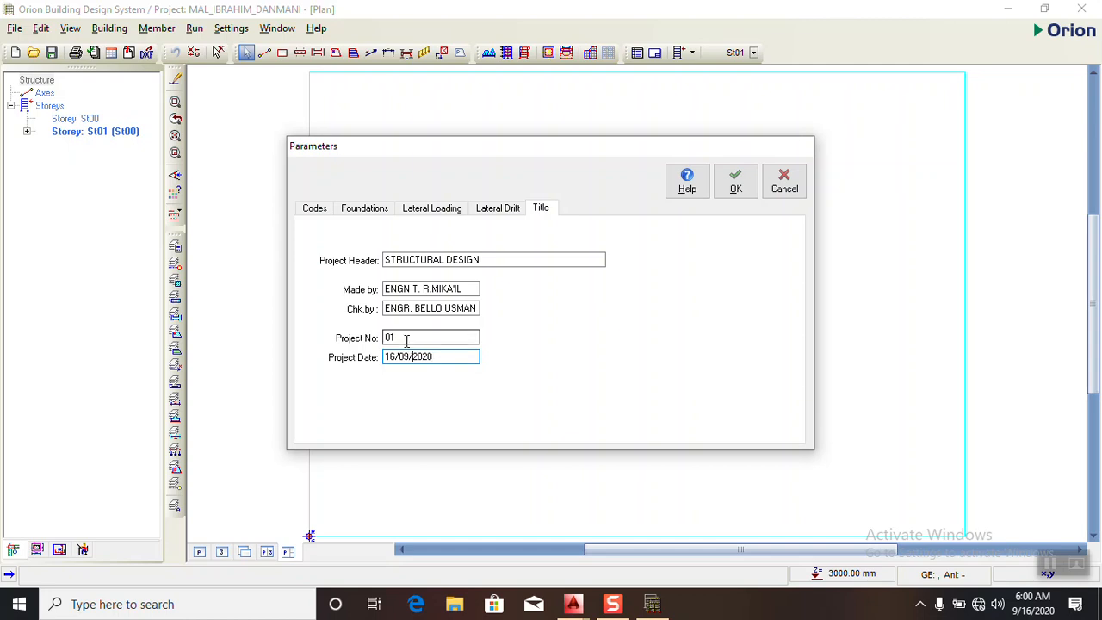
pyautogui.click(733, 185)
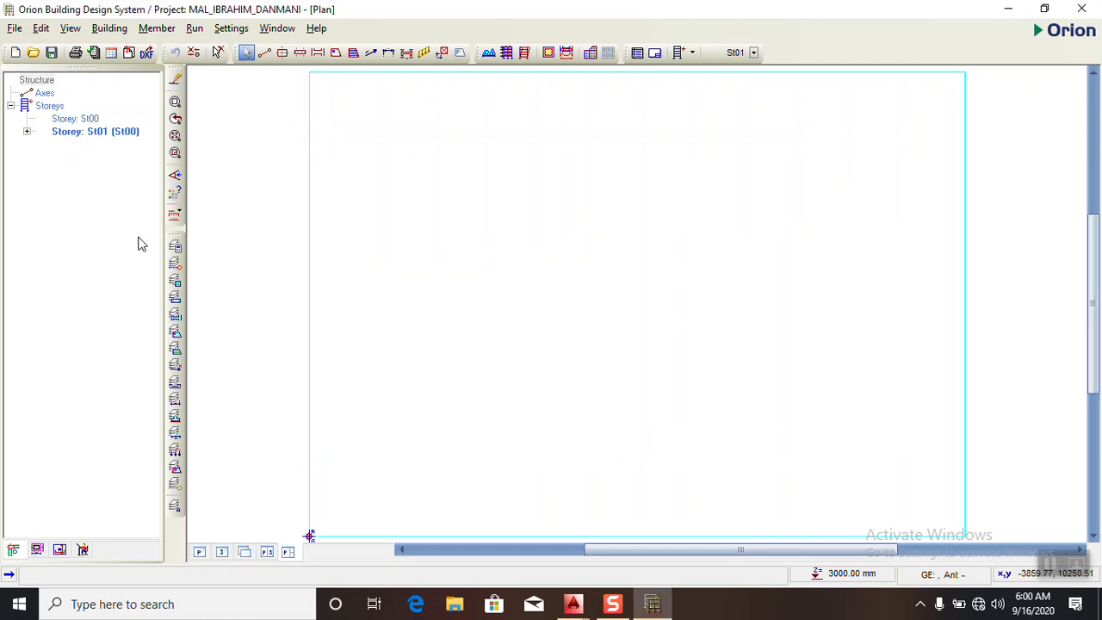
# - Insert a storey so that the building has a total of 2 storeys
pyautogui.click(39, 81)
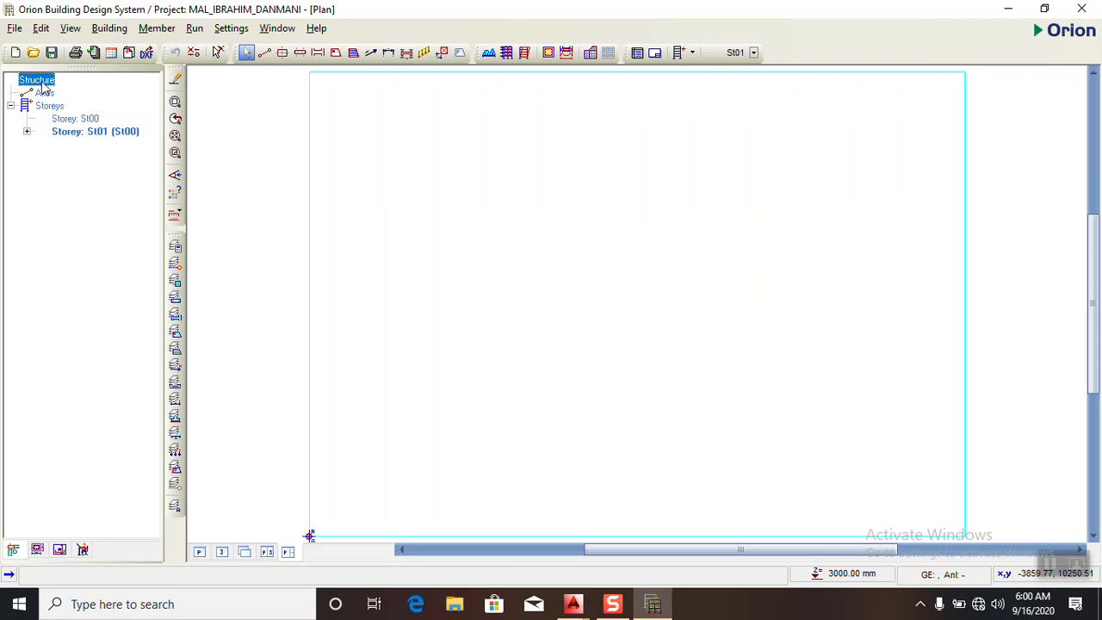
pyautogui.click(50, 107)
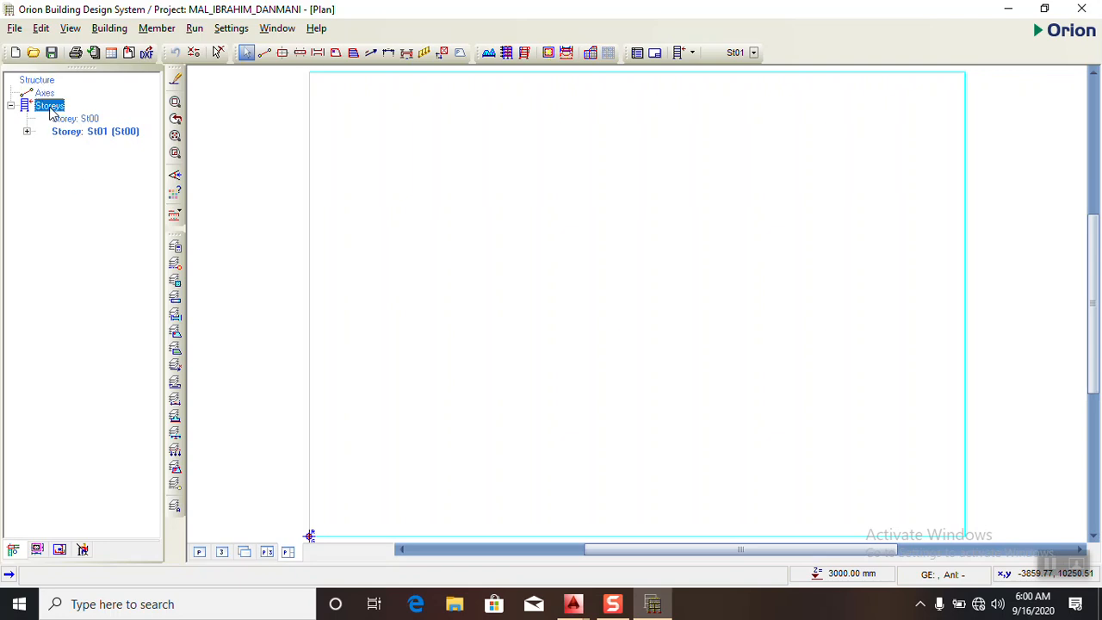
pyautogui.rightClick(55, 118)
pyautogui.click(48, 106)
pyautogui.rightClick(49, 105)
pyautogui.click(74, 138)
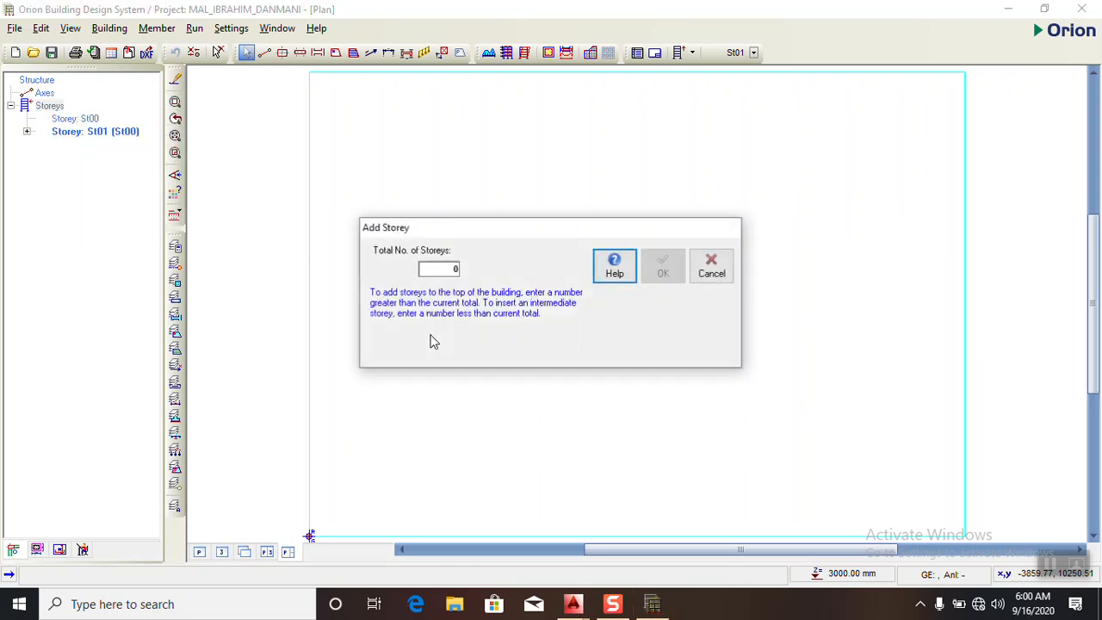
pyautogui.click(460, 271)
pyautogui.press('BackSpace')
pyautogui.write('2')
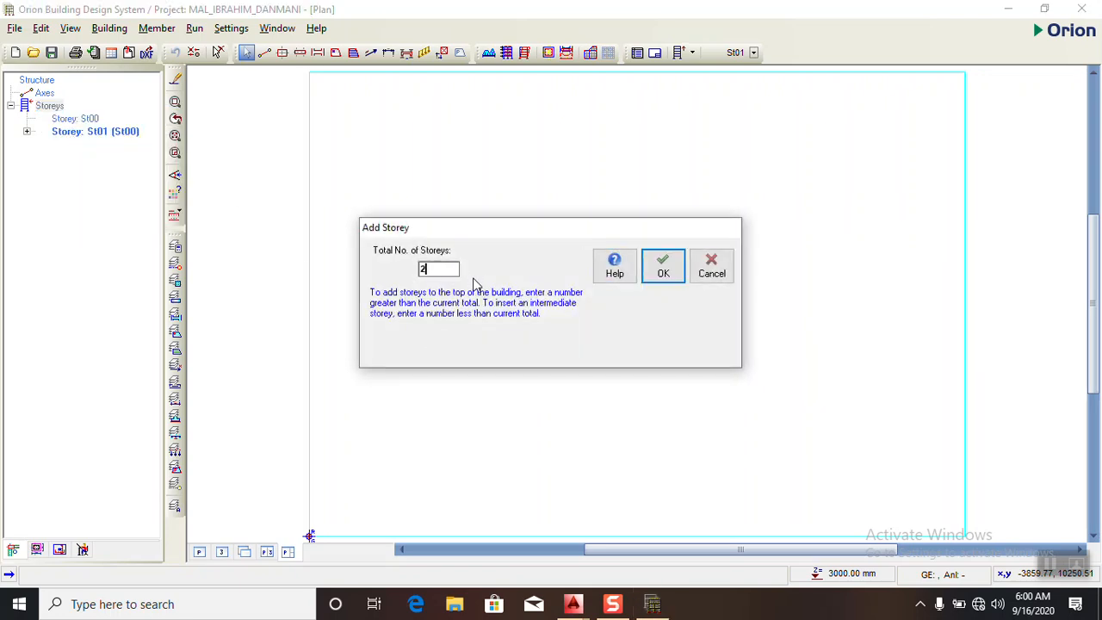
pyautogui.click(663, 272)
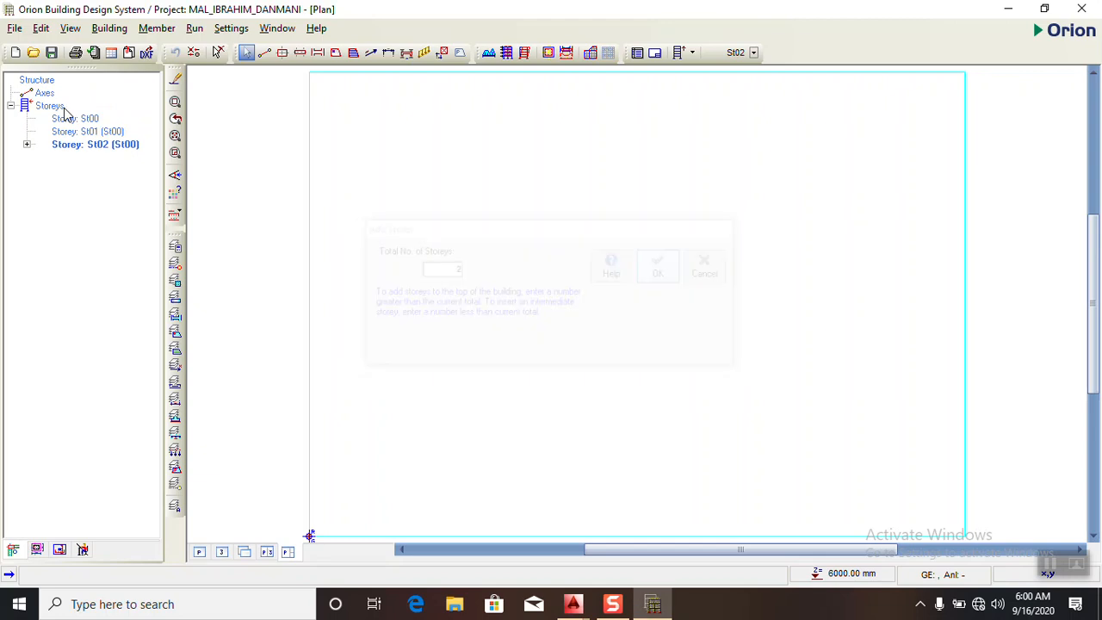
# - Edit the storey table and set the height of storey St01 to 3150 mm
pyautogui.click(52, 109)
pyautogui.rightClick(53, 106)
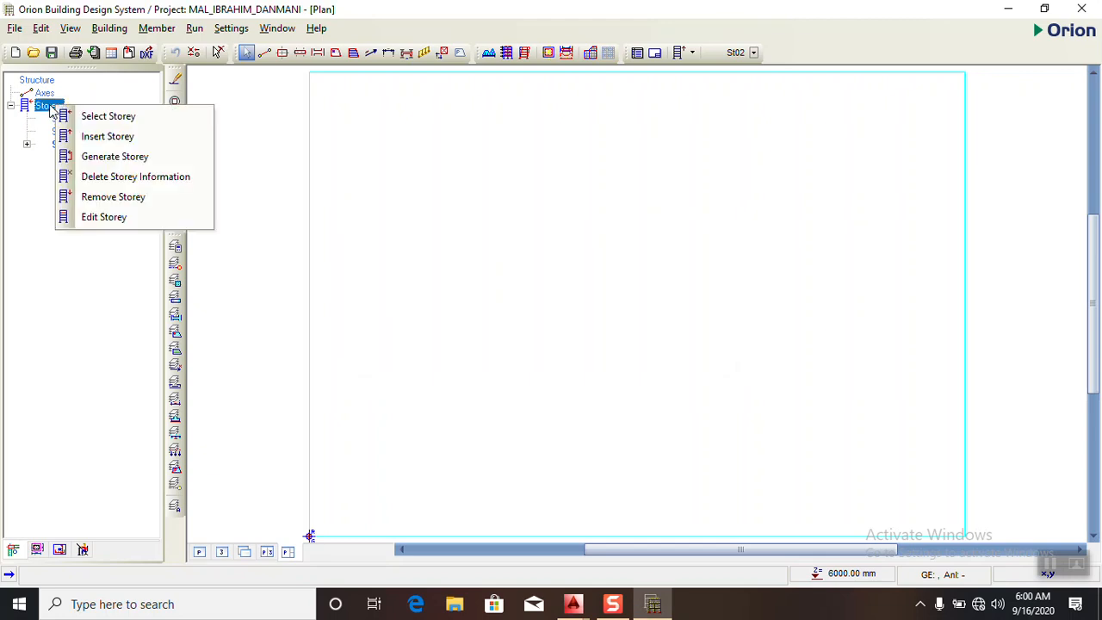
pyautogui.click(99, 218)
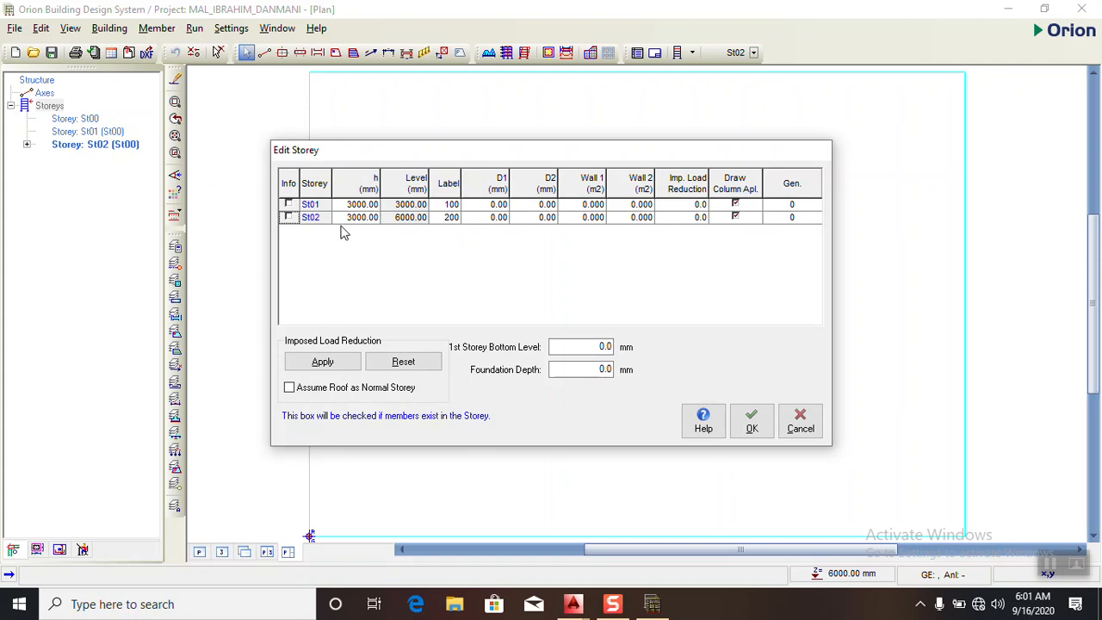
pyautogui.click(358, 208)
pyautogui.write('3150')
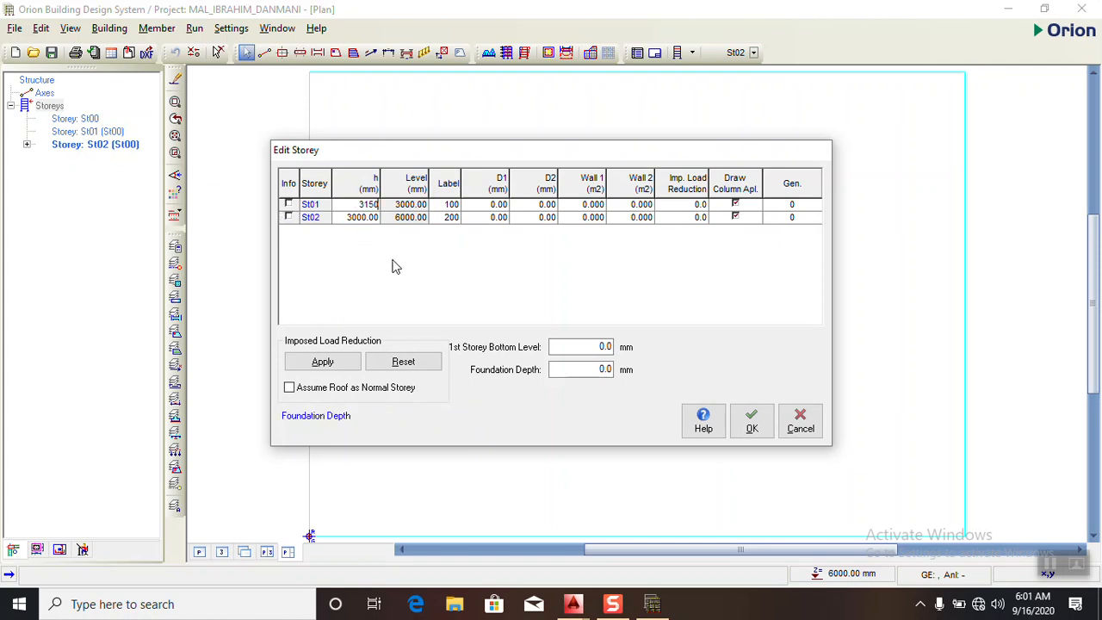
pyautogui.click(365, 217)
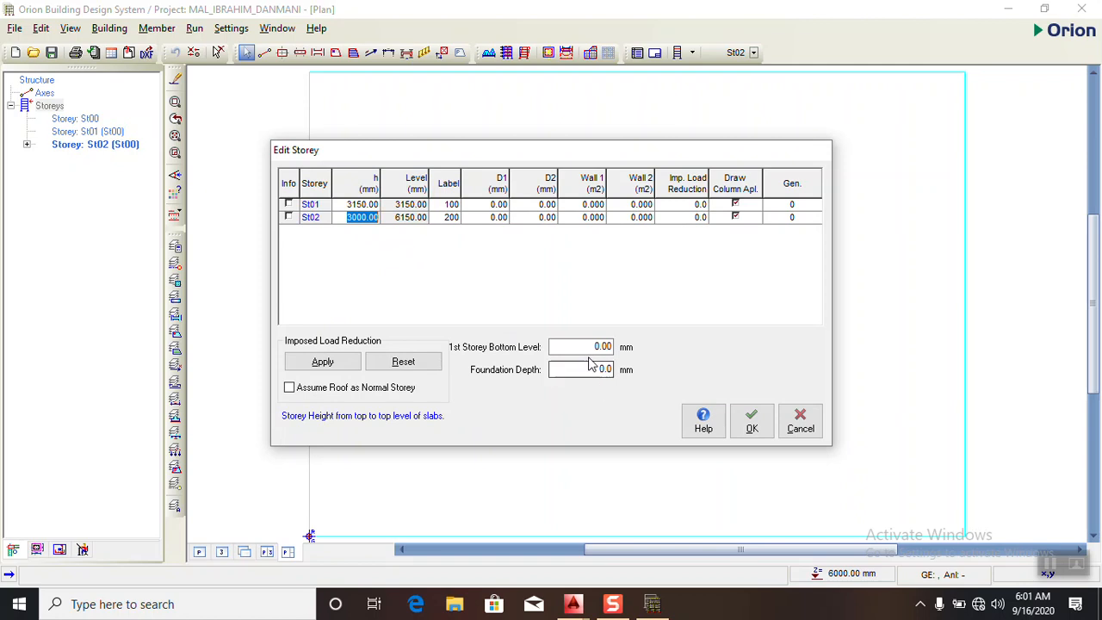
# - Set the 1st storey bottom level to 450 mm and the foundation depth to 1200 mm, accept, and make storey St01 current
pyautogui.moveTo(591, 346); pyautogui.dragTo(612, 372)
pyautogui.write('450')
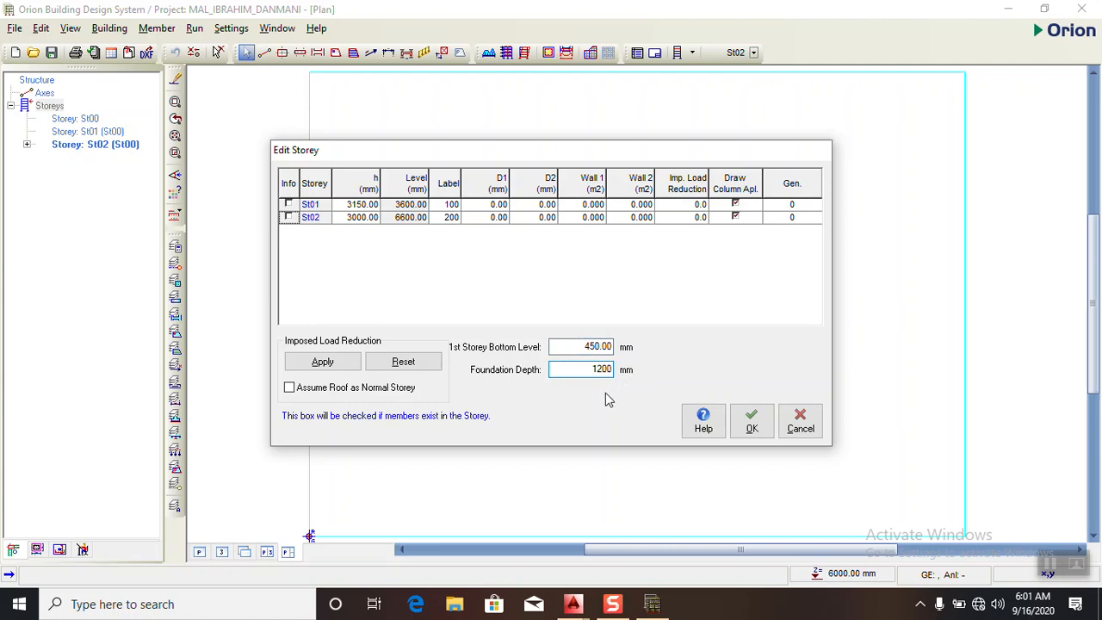
pyautogui.click(747, 435)
pyautogui.click(93, 132)
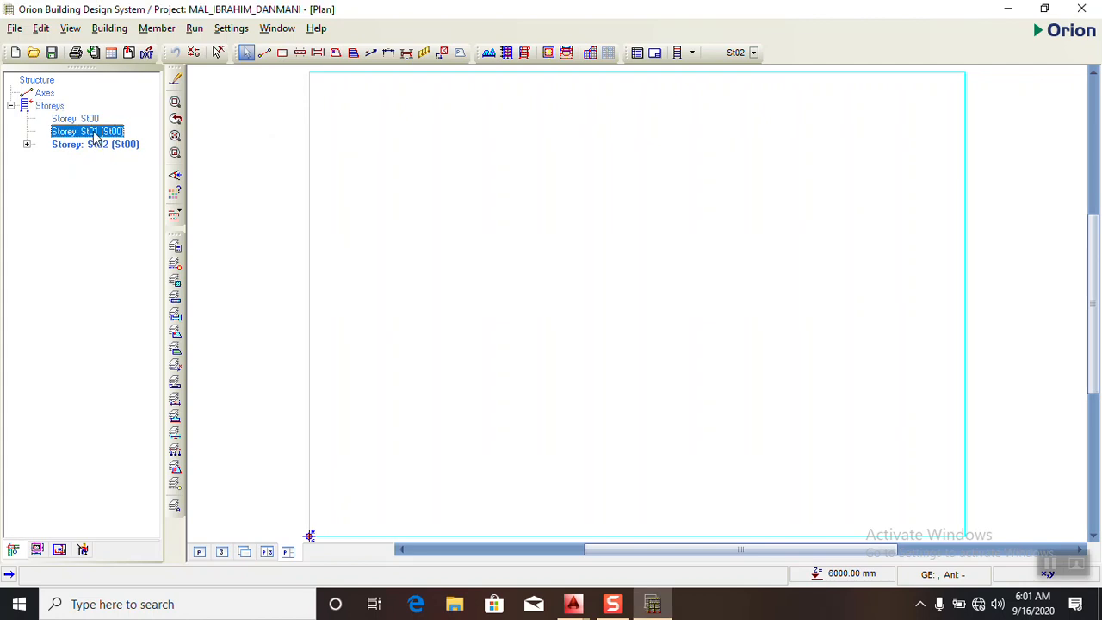
pyautogui.click(147, 54)
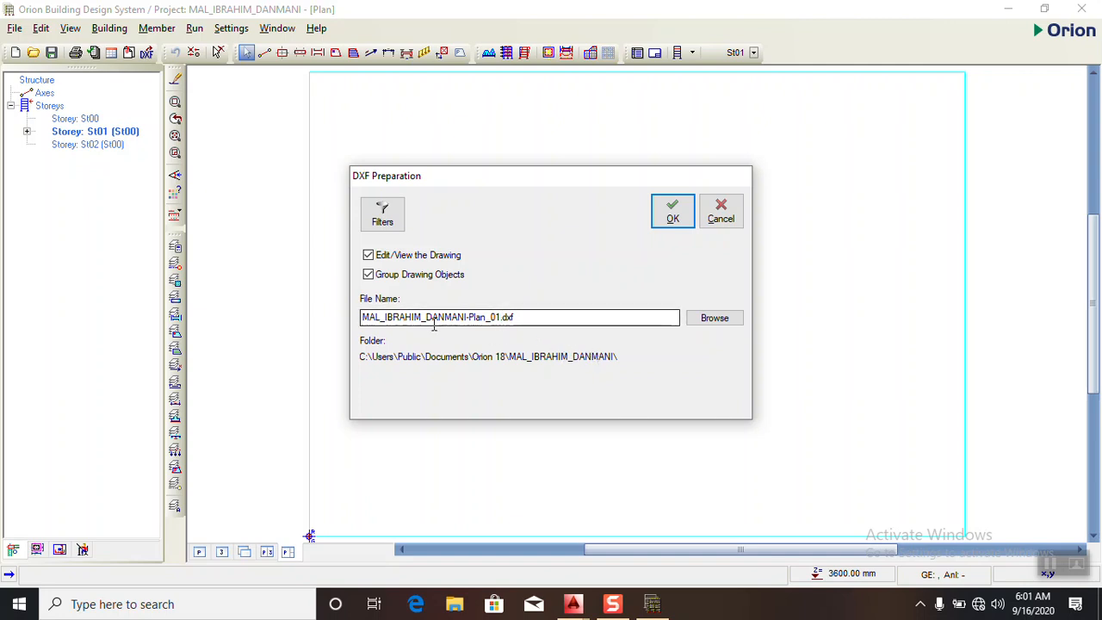
pyautogui.click(718, 323)
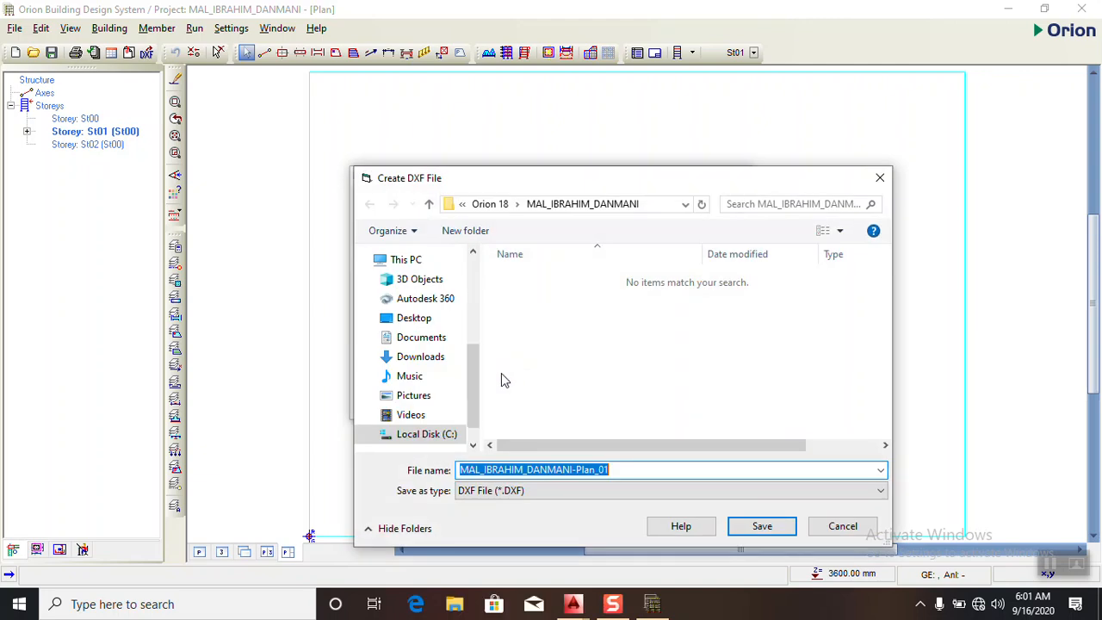
pyautogui.click(417, 318)
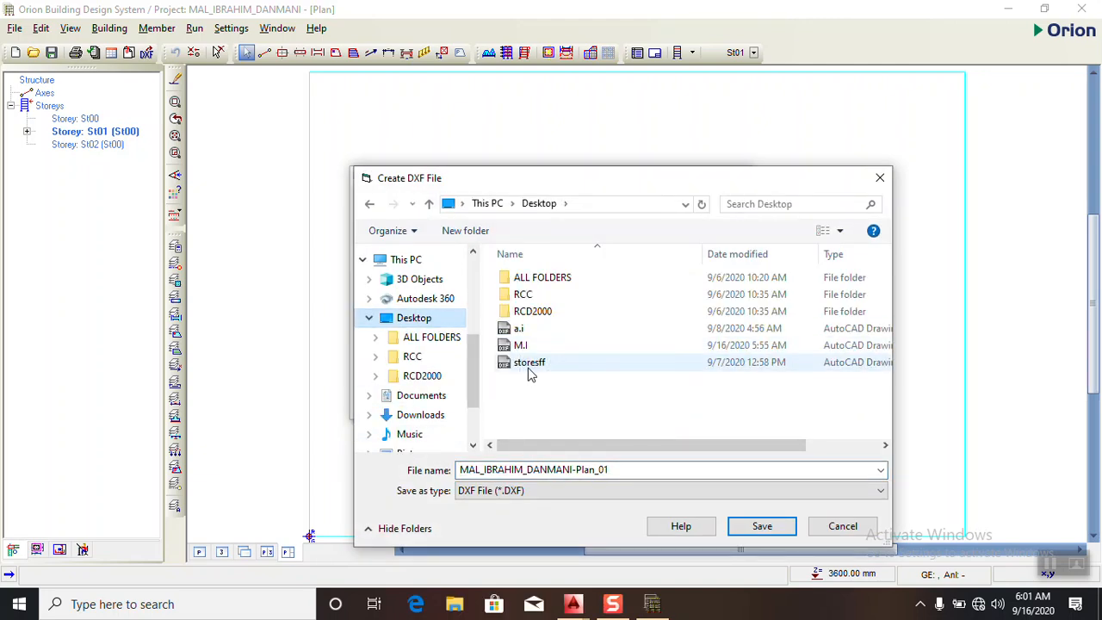
pyautogui.click(522, 345)
pyautogui.click(762, 527)
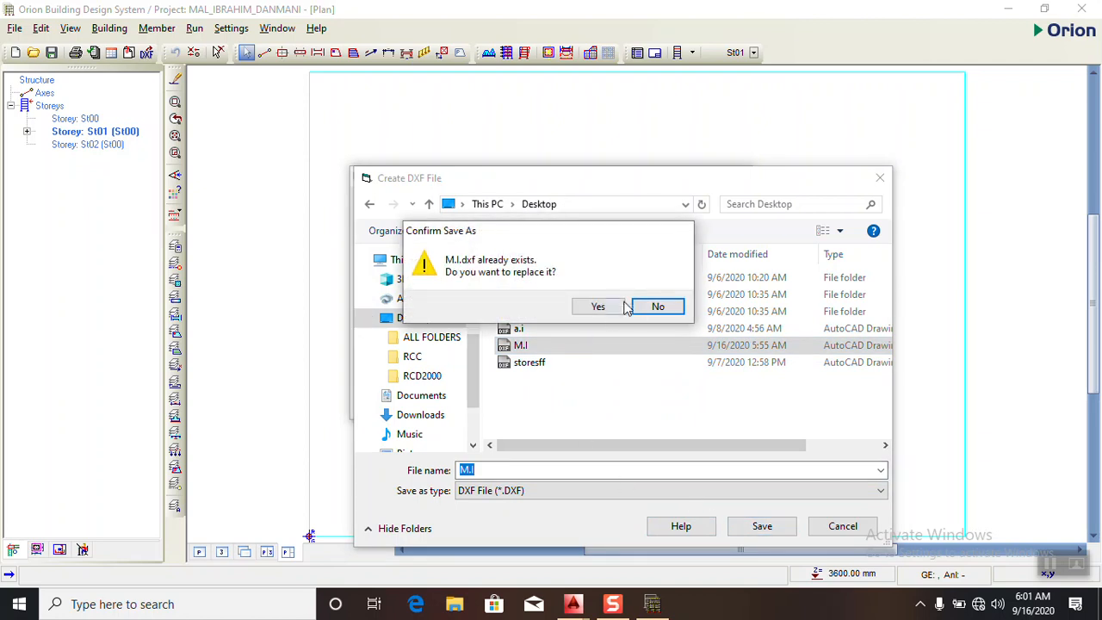
pyautogui.click(655, 309)
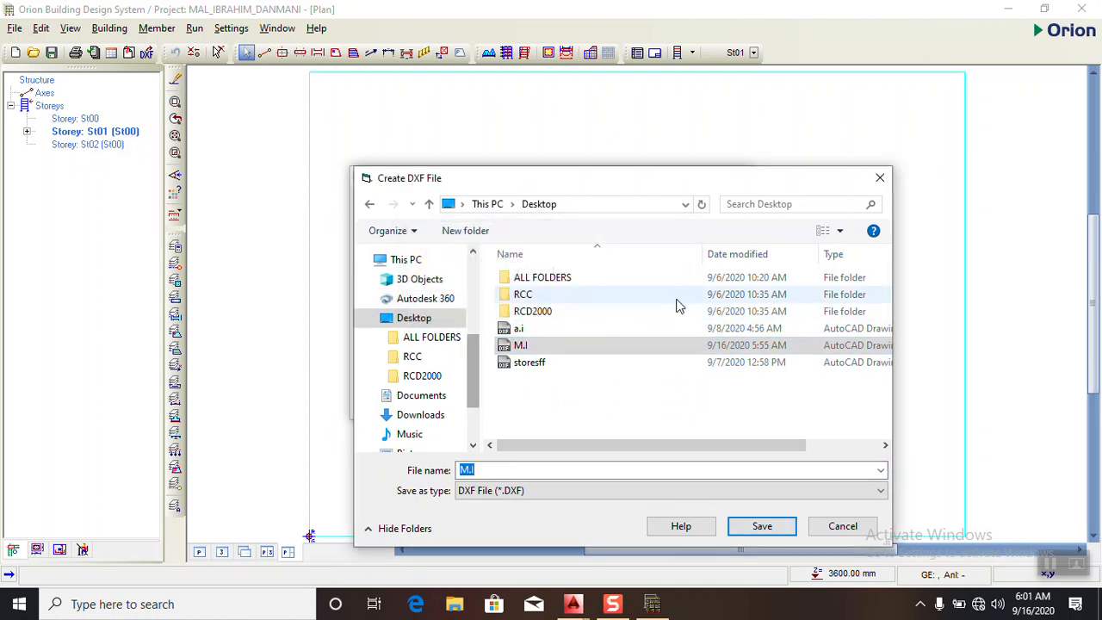
pyautogui.click(519, 347)
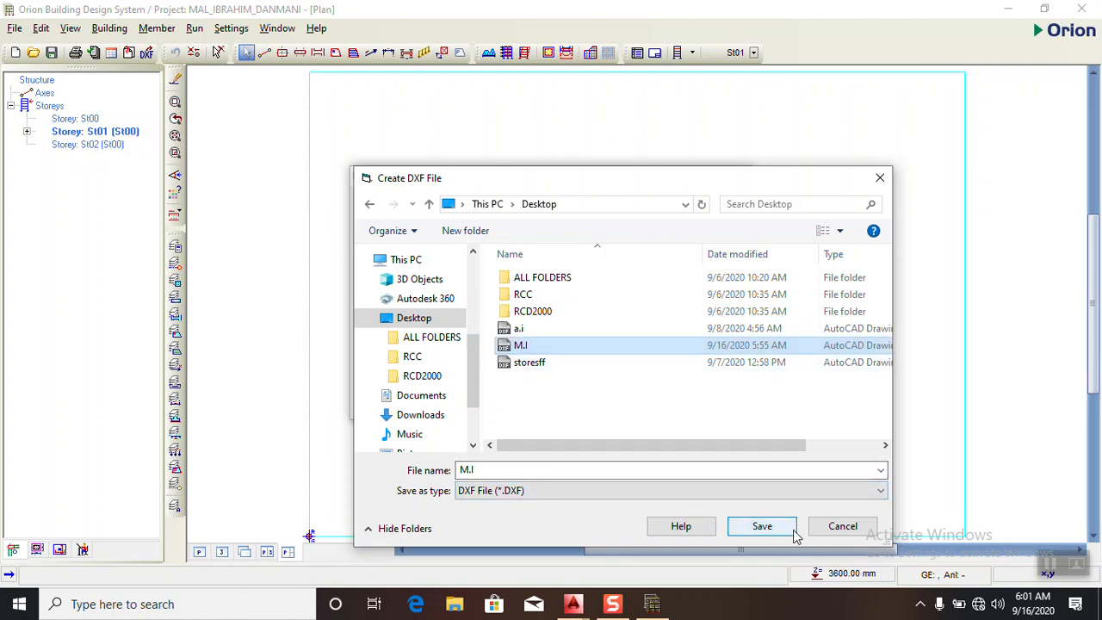
pyautogui.click(843, 526)
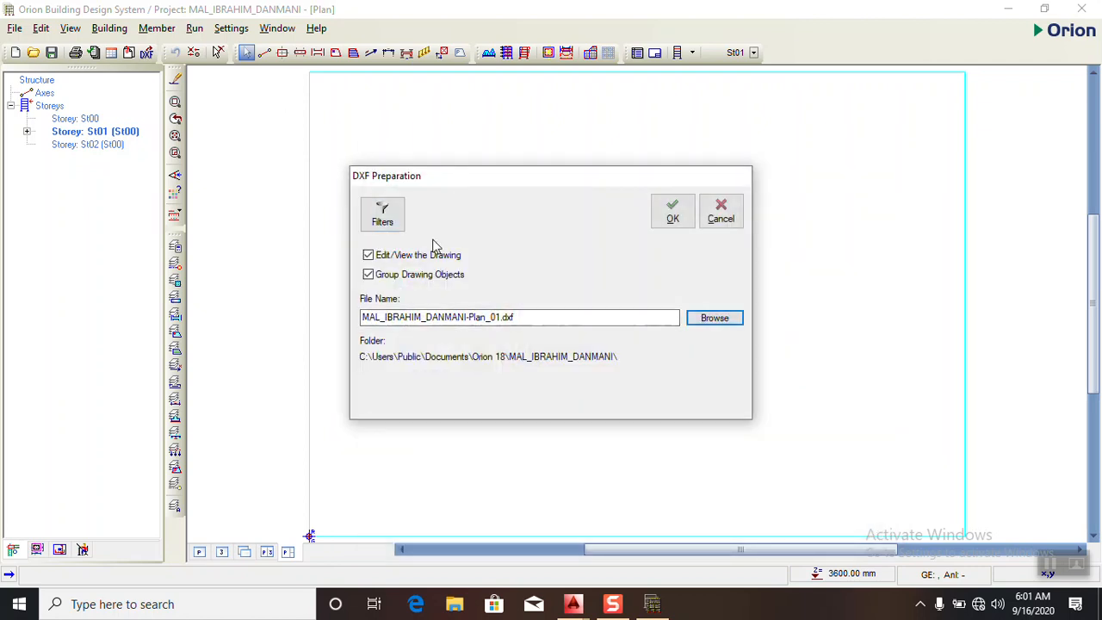
pyautogui.click(735, 225)
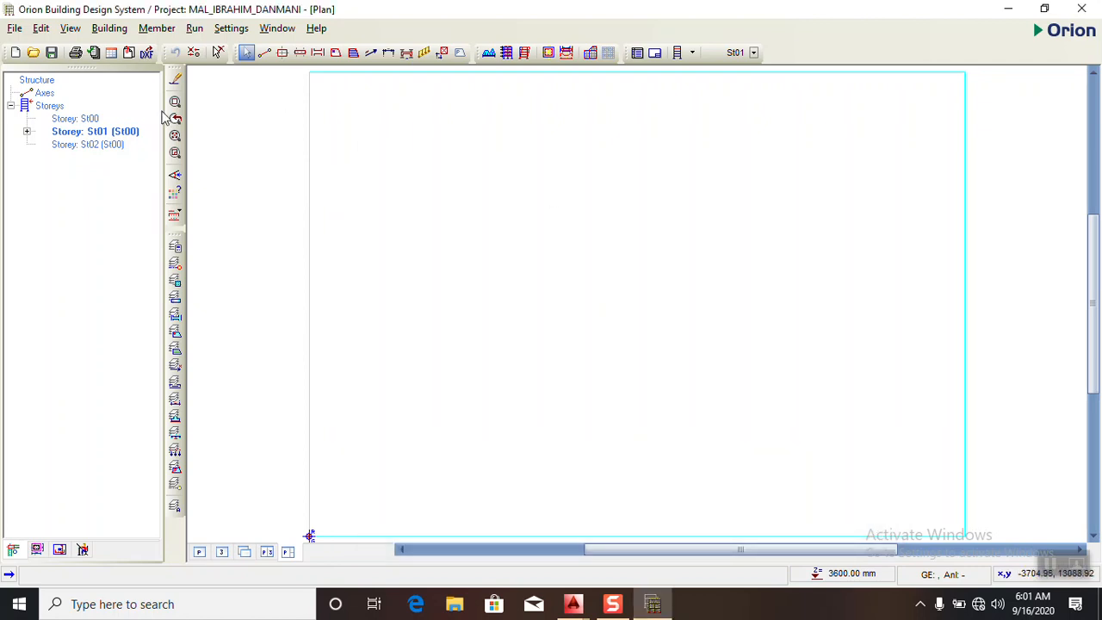
# - Load M.I.dxf from the Desktop as the external reference drawing in mm, including text entities, and display it with its DXF colors
pyautogui.click(128, 53)
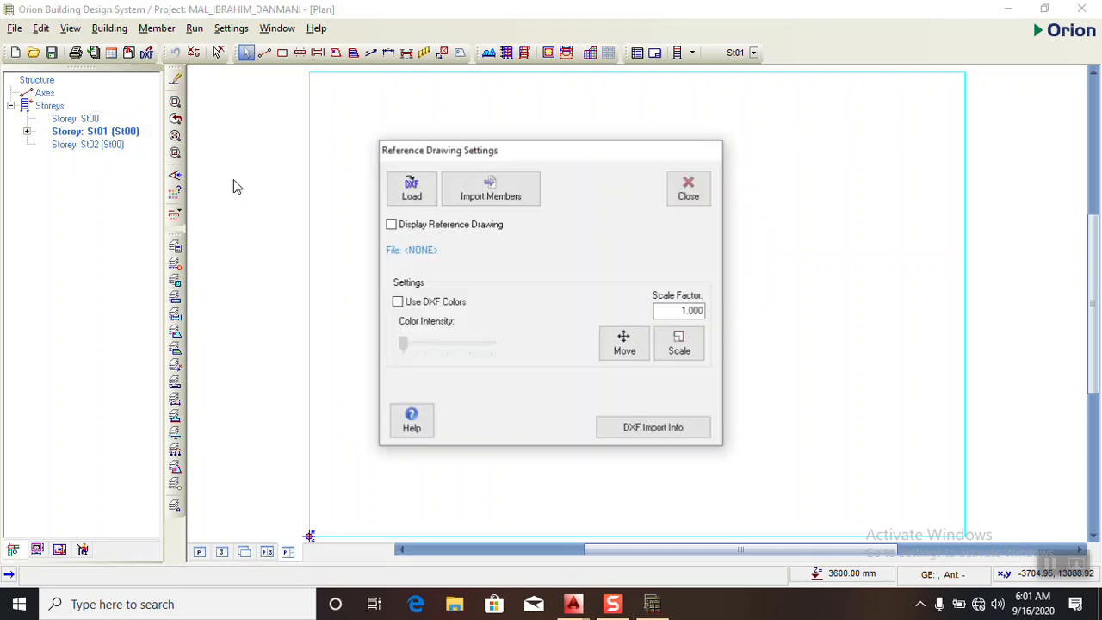
pyautogui.click(412, 188)
pyautogui.click(173, 198)
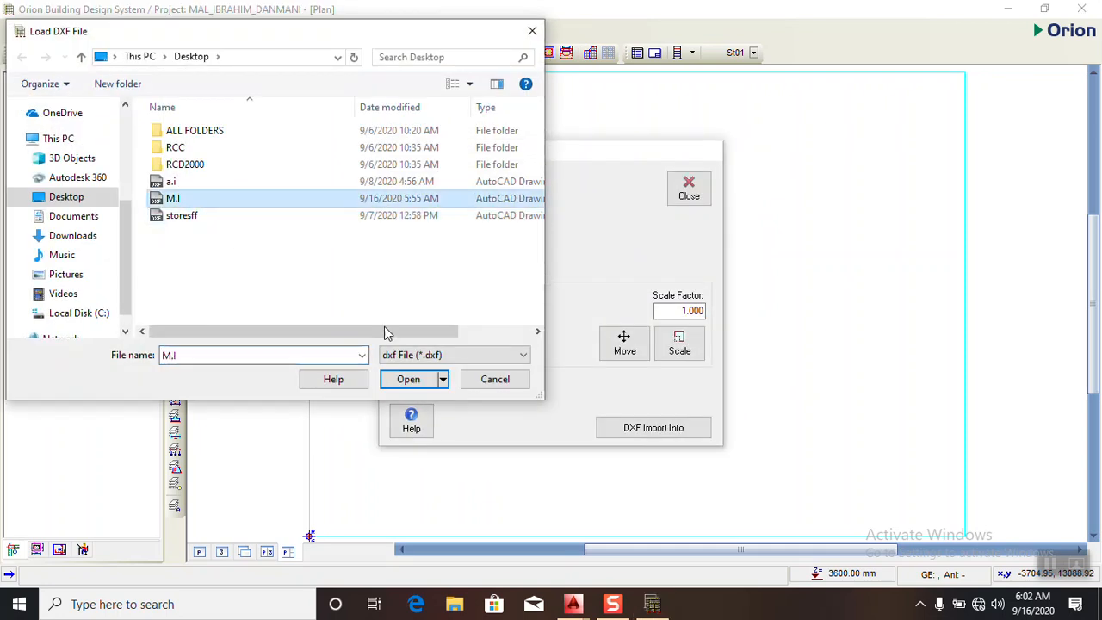
pyautogui.click(410, 379)
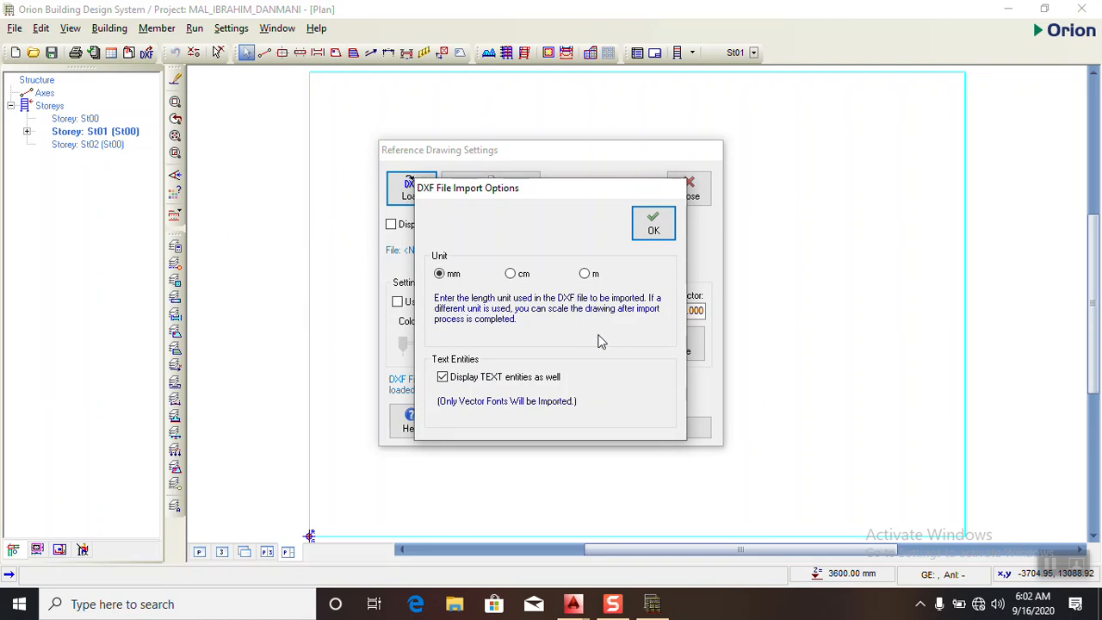
pyautogui.click(651, 226)
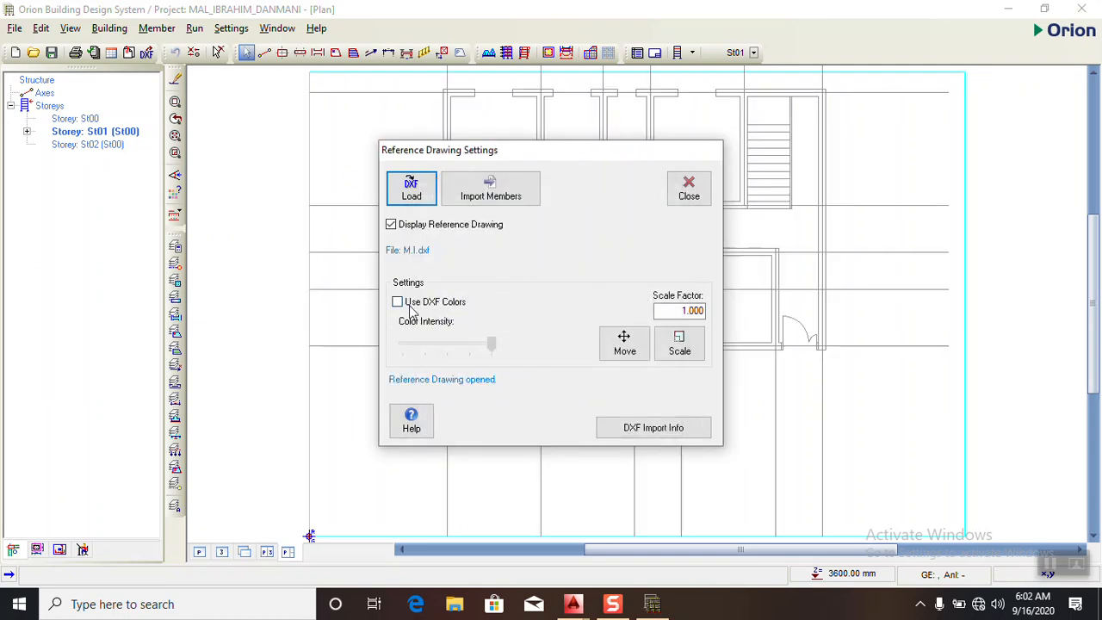
pyautogui.click(693, 194)
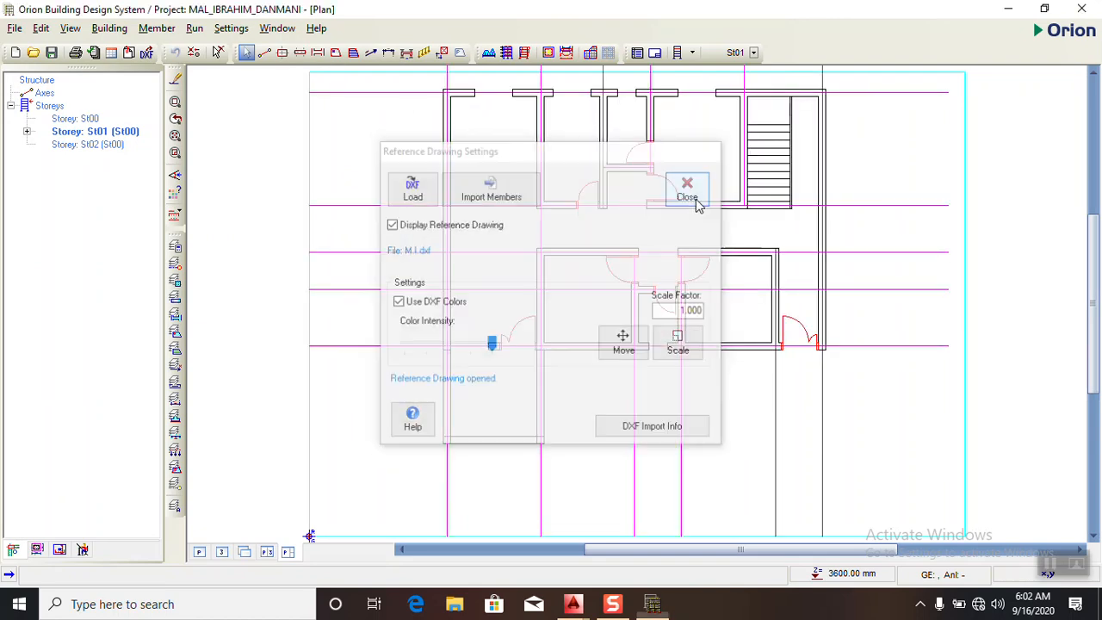
# - Draw horizontal axis A, about 20460 mm long, along the uppermost grid line of the reference plan
pyautogui.scroll(-3, 327, 293)
pyautogui.scroll(2, 283, 243)
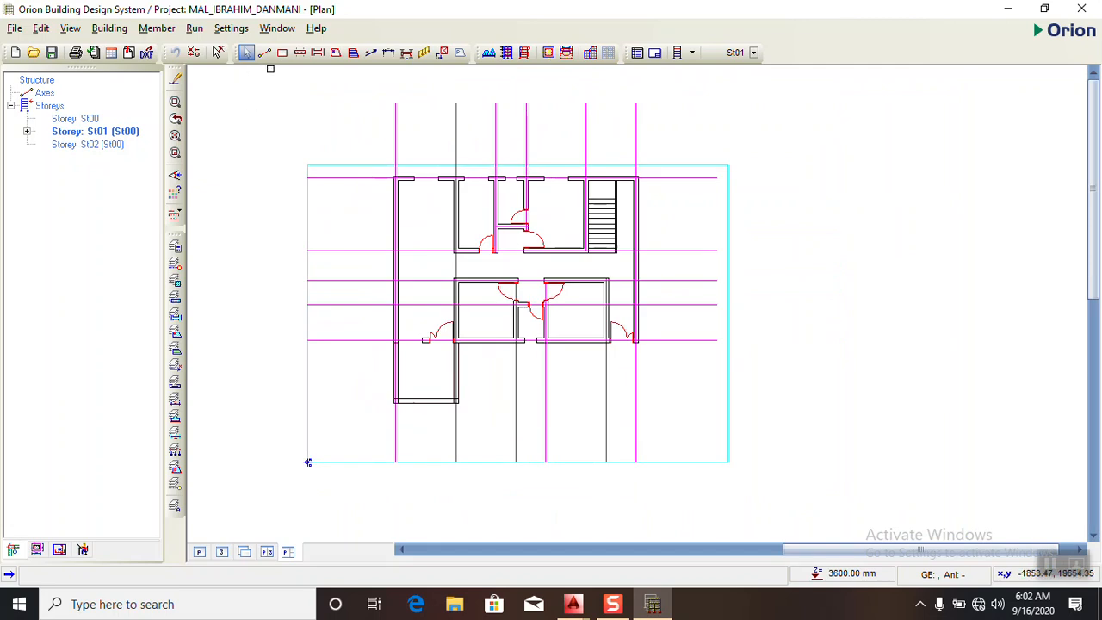
pyautogui.click(264, 53)
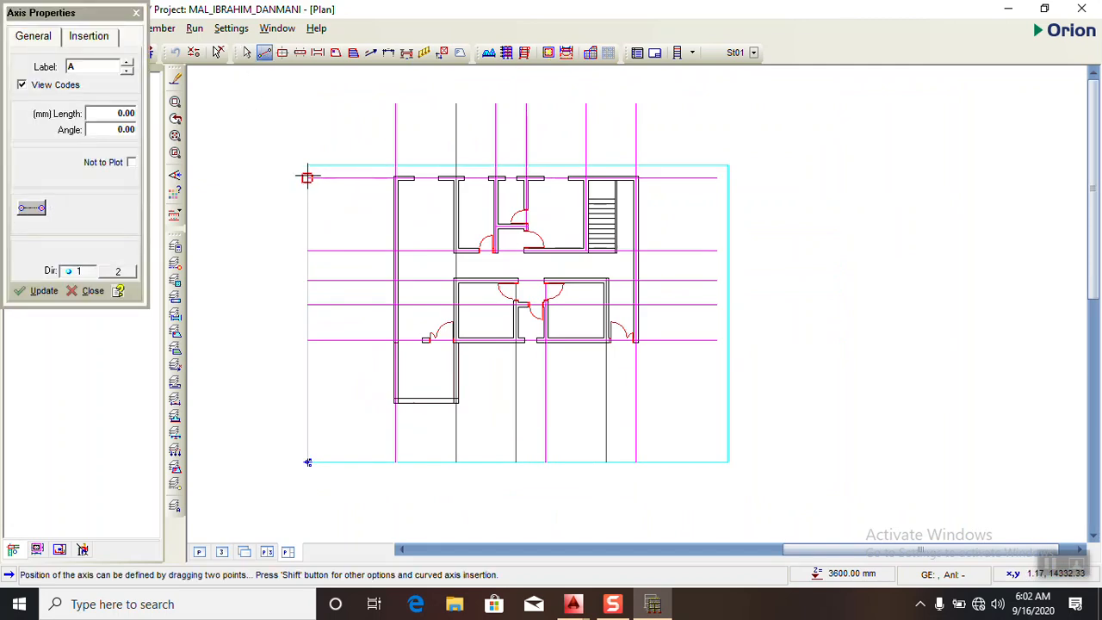
pyautogui.moveTo(307, 178); pyautogui.dragTo(723, 196)
pyautogui.scroll(2, 700, 189)
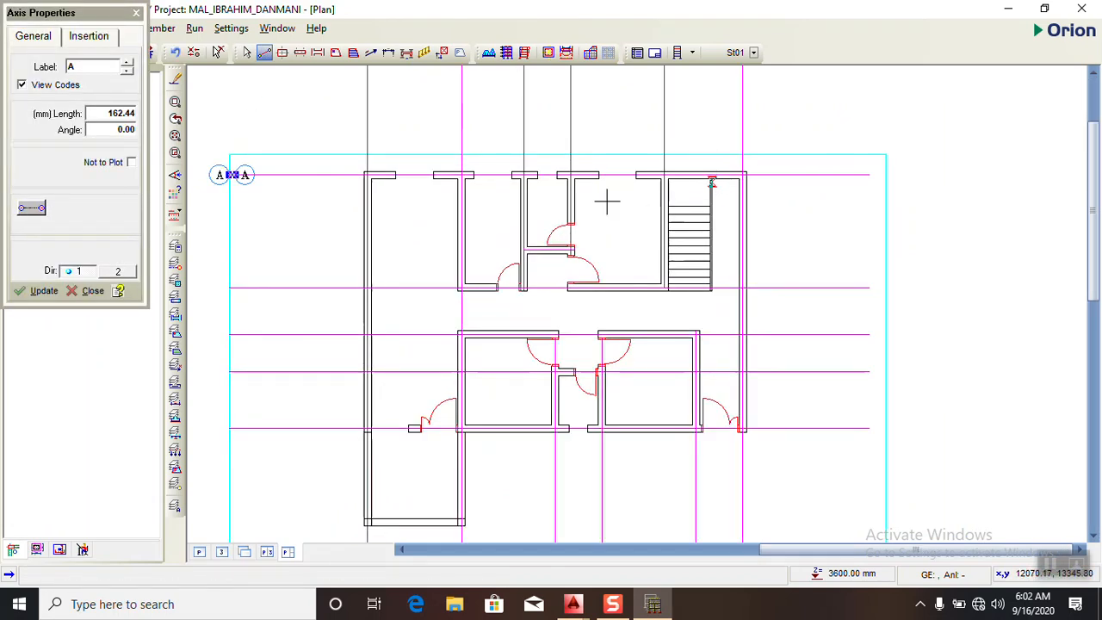
pyautogui.moveTo(229, 175); pyautogui.dragTo(871, 173)
pyautogui.scroll(2, 879, 180)
pyautogui.scroll(-3, 885, 188)
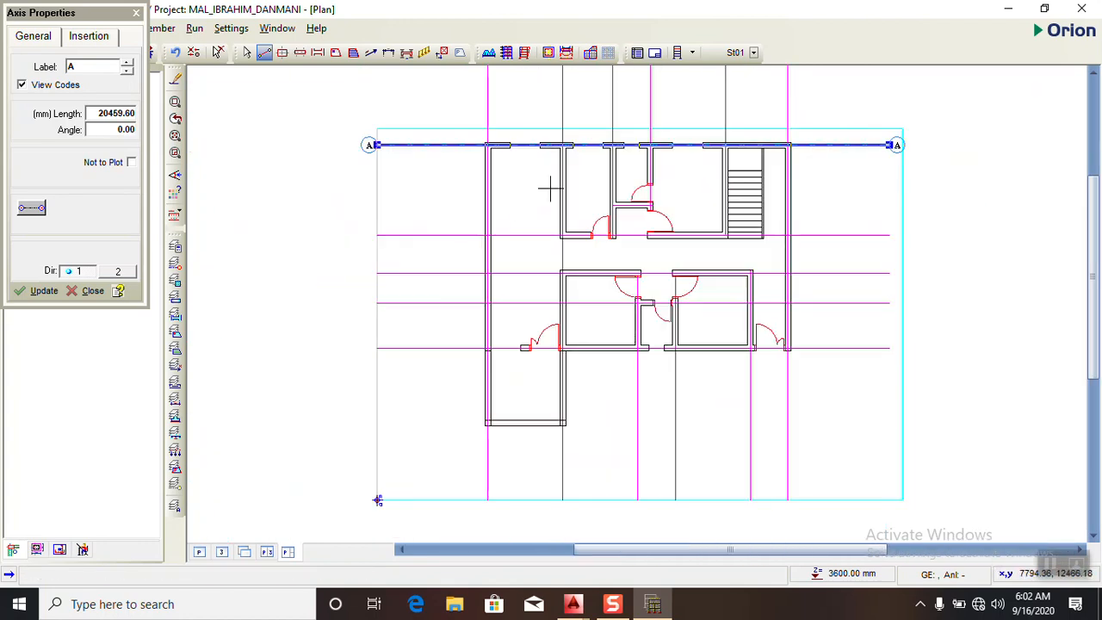
pyautogui.scroll(3, 379, 220)
pyautogui.moveTo(357, 228); pyautogui.dragTo(493, 255)
pyautogui.scroll(-2, 301, 233)
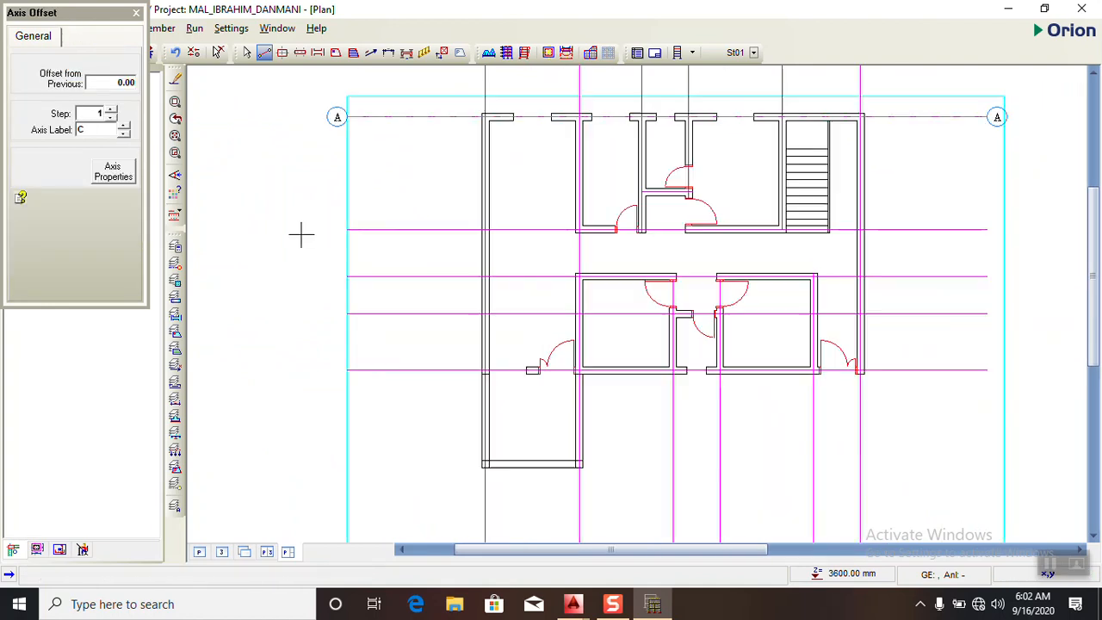
pyautogui.scroll(-1, 335, 232)
pyautogui.moveTo(337, 230); pyautogui.dragTo(847, 230)
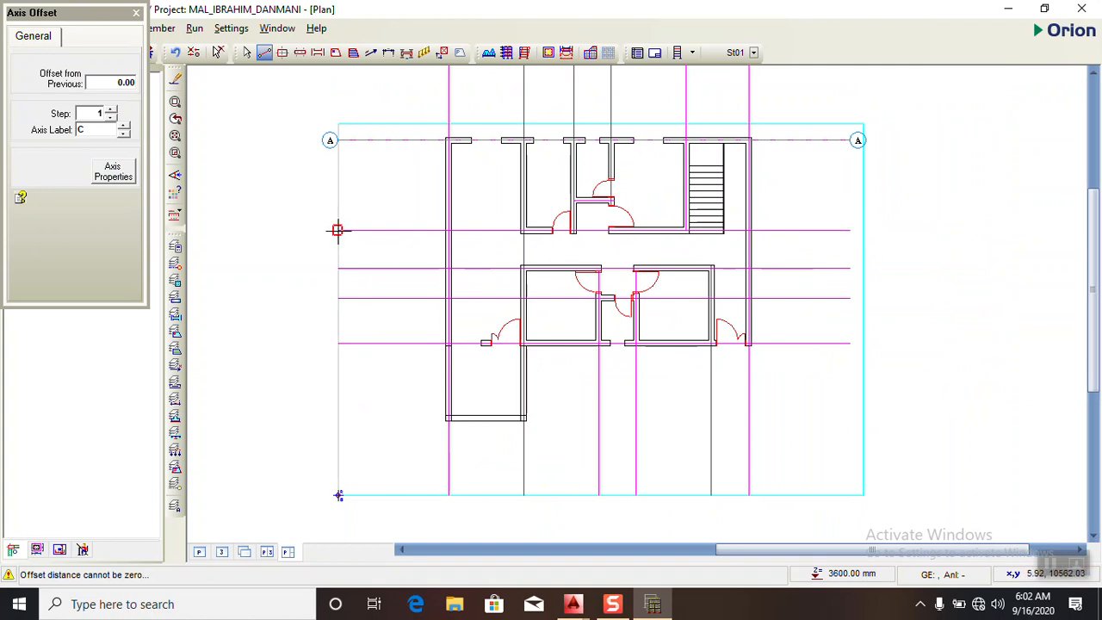
pyautogui.moveTo(337, 230); pyautogui.dragTo(850, 230)
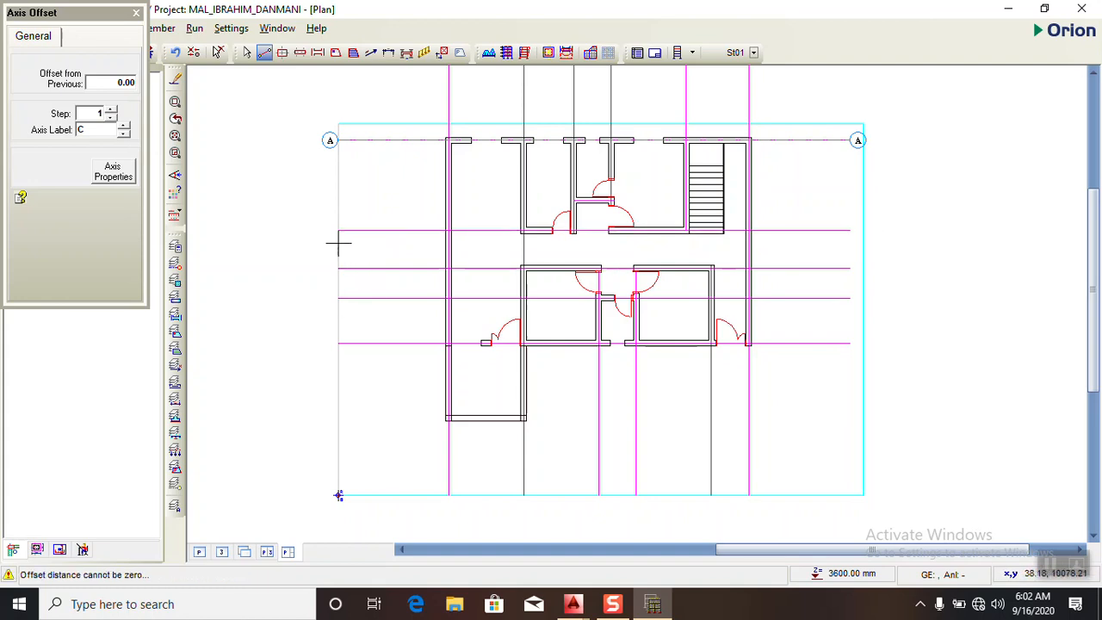
pyautogui.moveTo(337, 230); pyautogui.dragTo(849, 230)
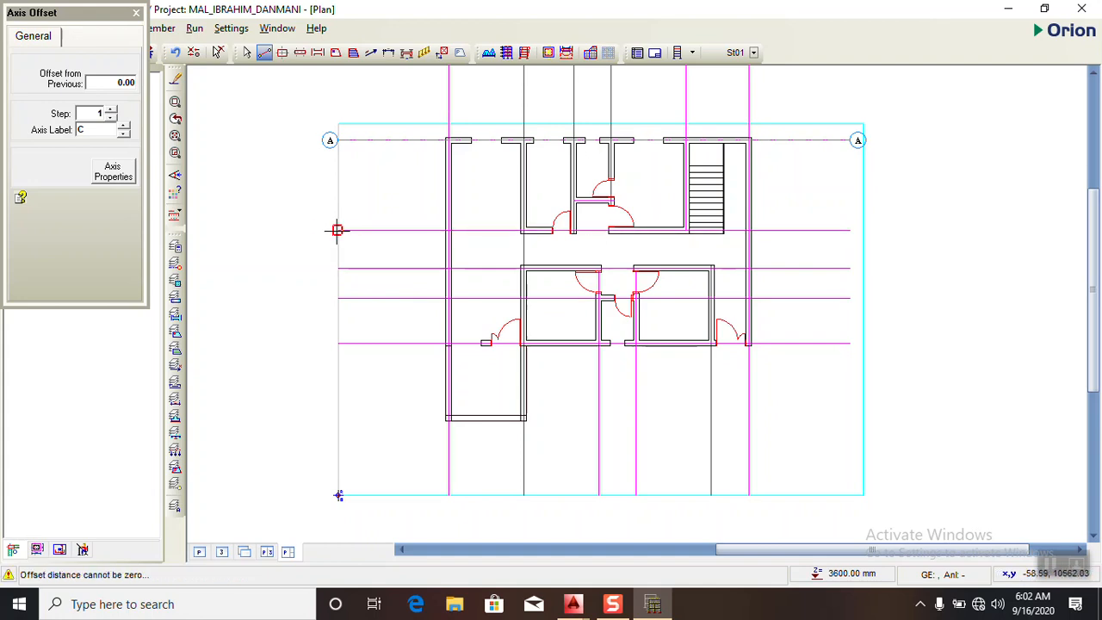
pyautogui.moveTo(336, 230); pyautogui.dragTo(850, 230)
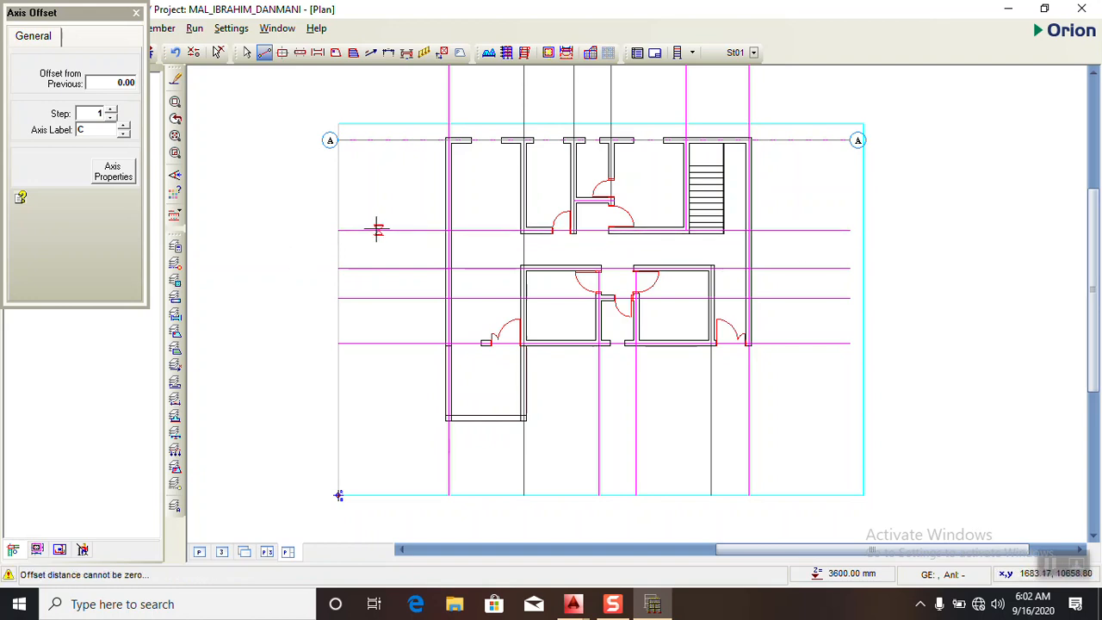
pyautogui.moveTo(337, 230); pyautogui.dragTo(850, 229)
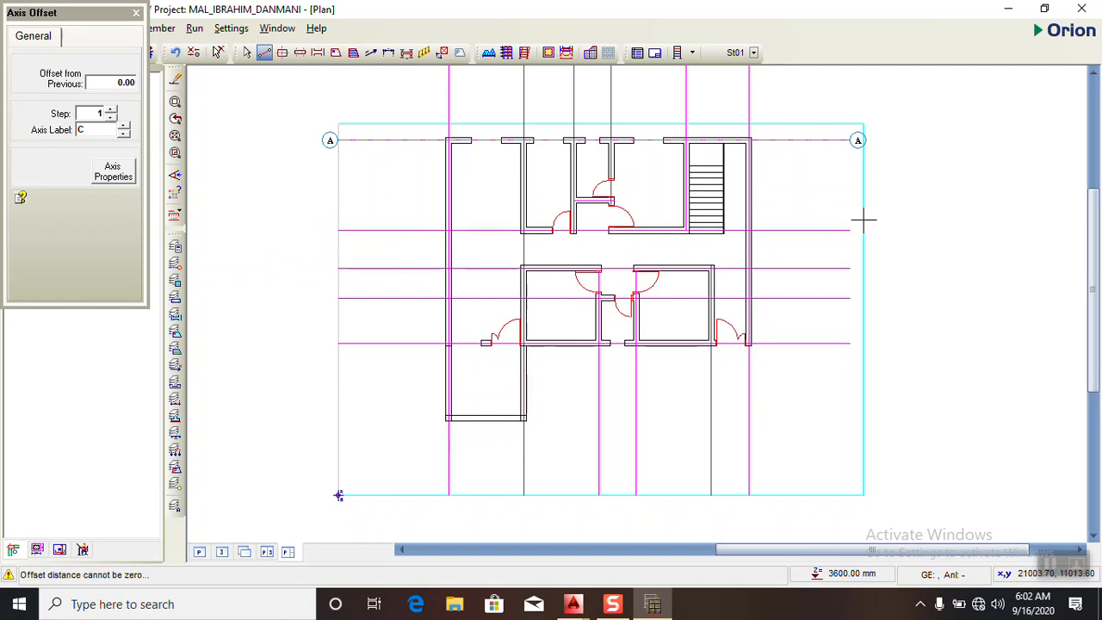
pyautogui.scroll(1, 445, 220)
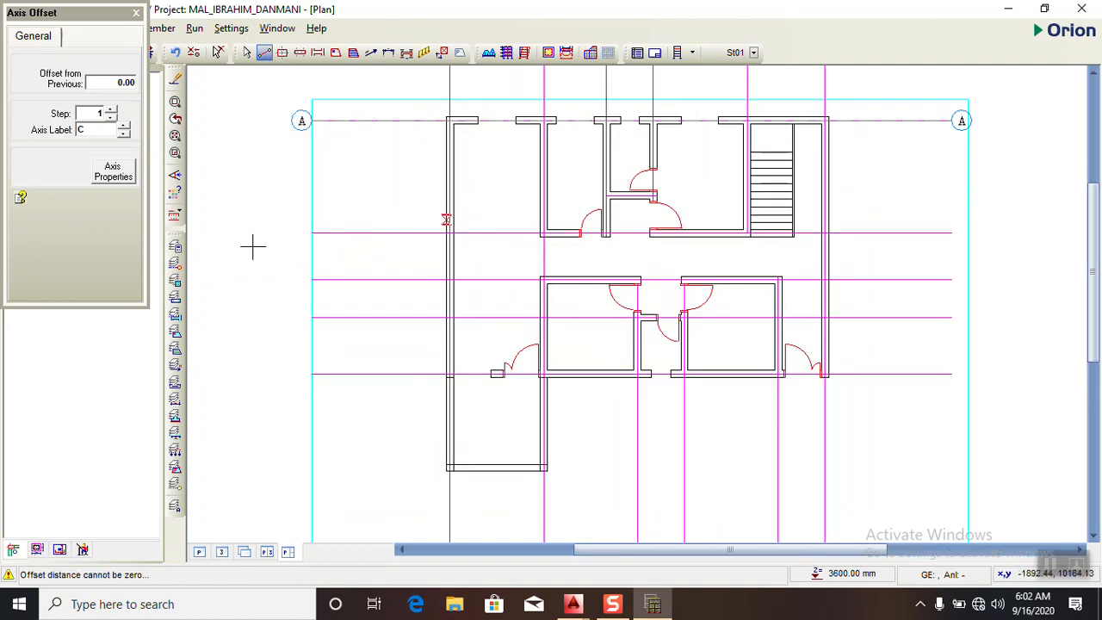
pyautogui.click(138, 14)
# - Draw horizontal axes B, C and D, each about 20460 mm long, along the next three grid lines below axis A
pyautogui.click(264, 52)
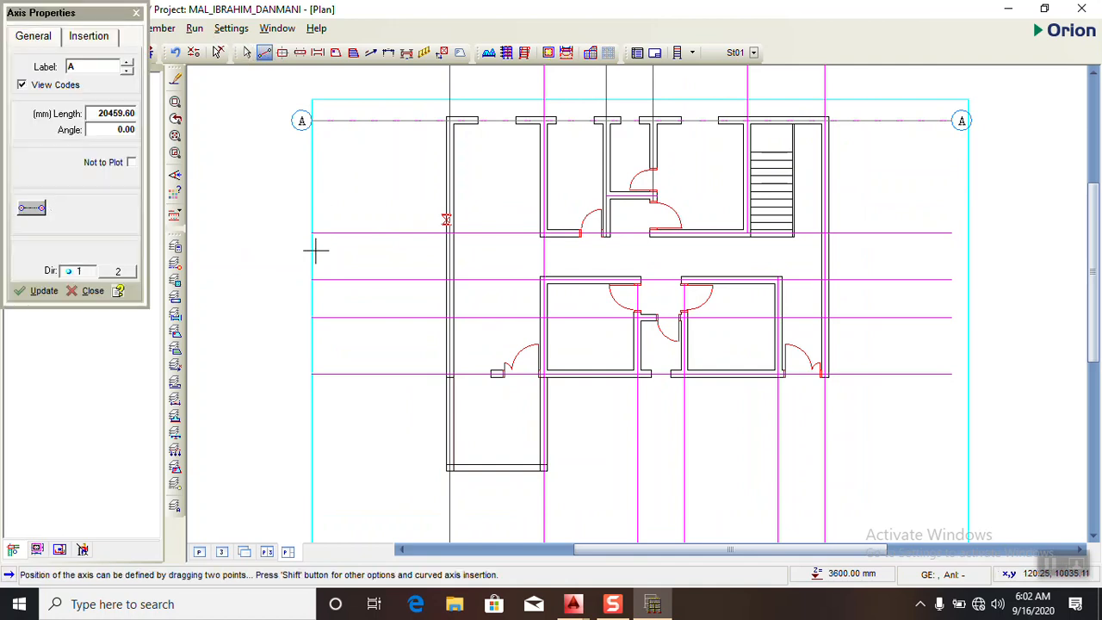
pyautogui.scroll(2, 284, 193)
pyautogui.scroll(-3, 315, 211)
pyautogui.moveTo(326, 189); pyautogui.dragTo(839, 189)
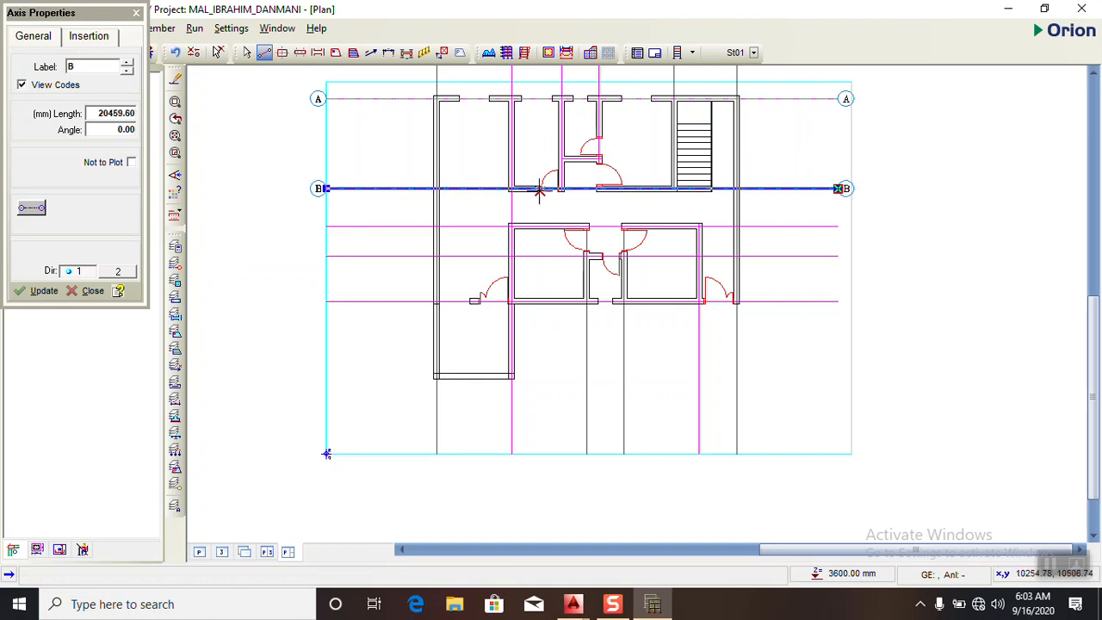
pyautogui.moveTo(325, 226); pyautogui.dragTo(838, 226)
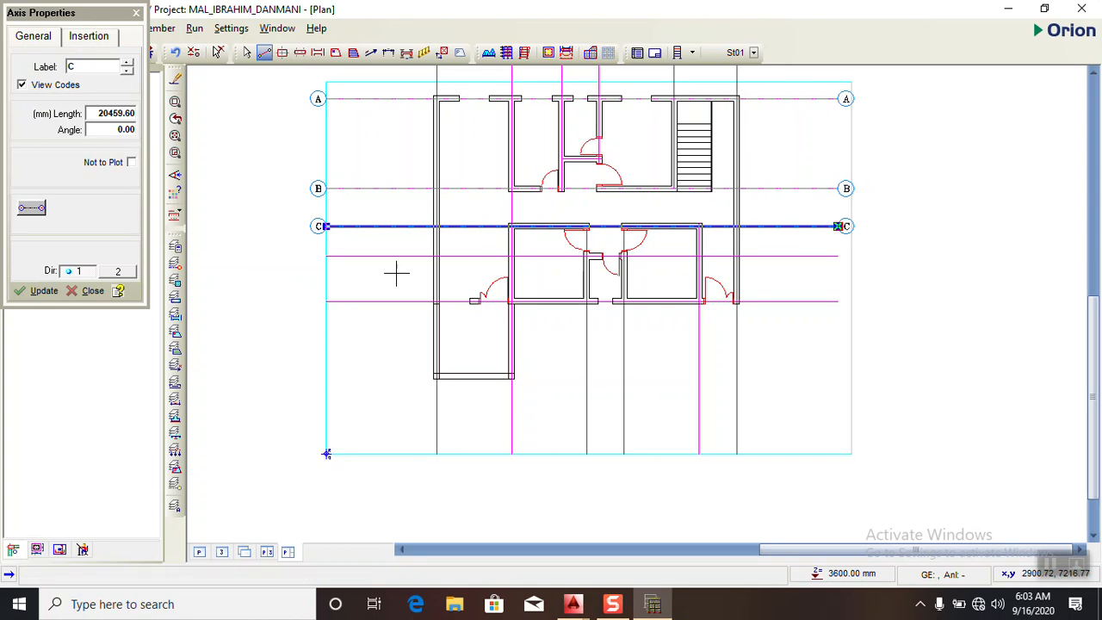
pyautogui.moveTo(326, 256); pyautogui.dragTo(840, 255)
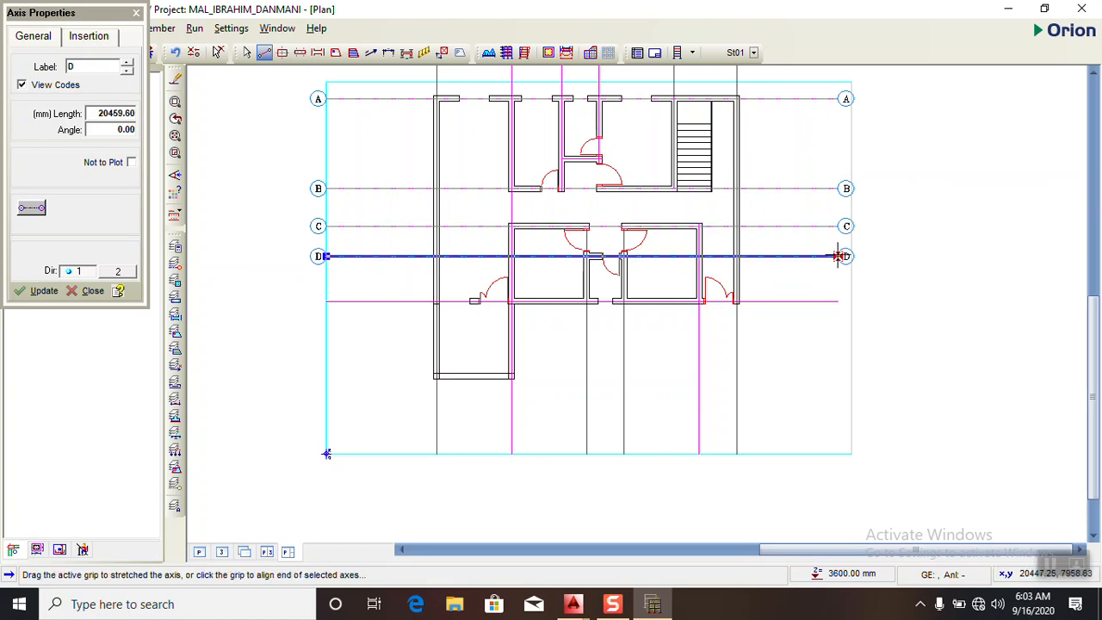
# - Draw horizontal axis E, about 20460 mm long, along the lowest horizontal grid line of the reference plan and leave axis insertion
pyautogui.scroll(5, 873, 281)
pyautogui.scroll(-3, 864, 213)
pyautogui.scroll(-2, 863, 212)
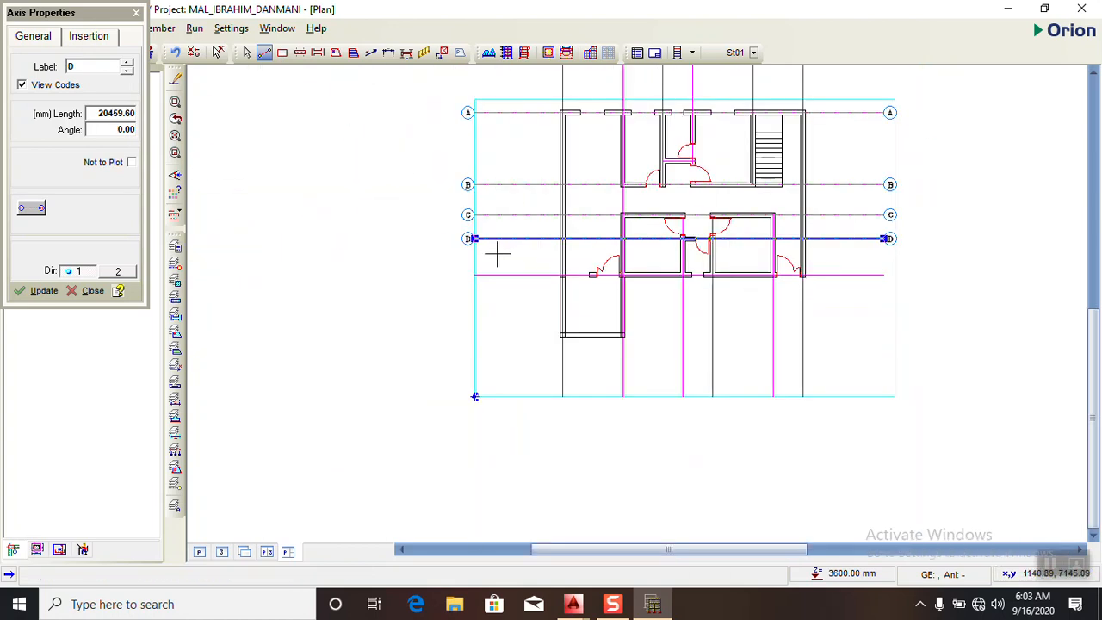
pyautogui.moveTo(473, 274)
pyautogui.mouseDown()
pyautogui.moveTo(553, 263)
pyautogui.moveTo(691, 284)
pyautogui.moveTo(883, 274)
pyautogui.mouseUp()
pyautogui.scroll(-2, 480, 345)
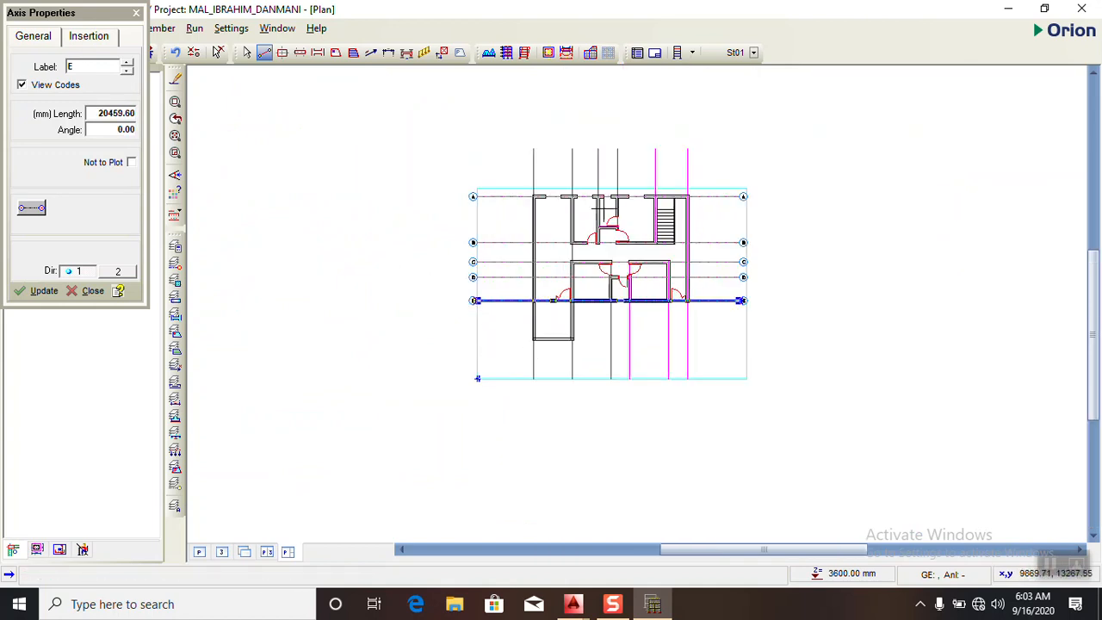
pyautogui.scroll(3, 558, 220)
pyautogui.click(135, 13)
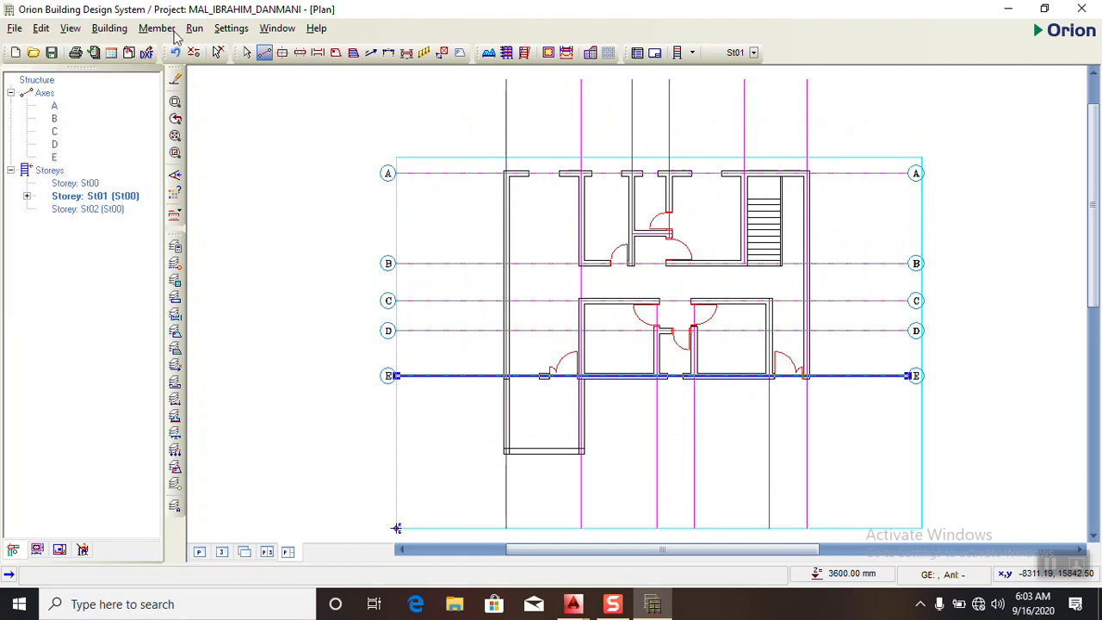
# - Draw vertical axis 1, about 17940 mm long, along the leftmost vertical grid line of the reference plan
pyautogui.click(264, 53)
pyautogui.scroll(-2, 502, 109)
pyautogui.scroll(2, 502, 94)
pyautogui.moveTo(502, 79); pyautogui.dragTo(502, 528)
pyautogui.scroll(-2, 528, 248)
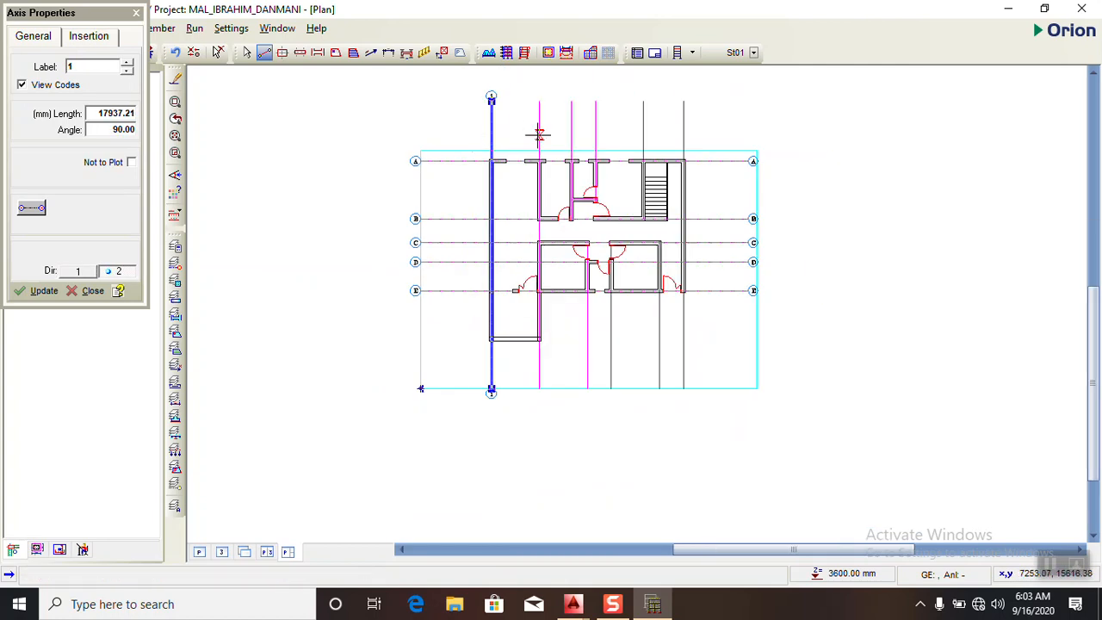
# - Draw vertical axes 2 and 3, about 18080 mm and 18000 mm long, along the next two grid lines right of axis 1
pyautogui.scroll(1, 528, 108)
pyautogui.moveTo(538, 102); pyautogui.dragTo(537, 462)
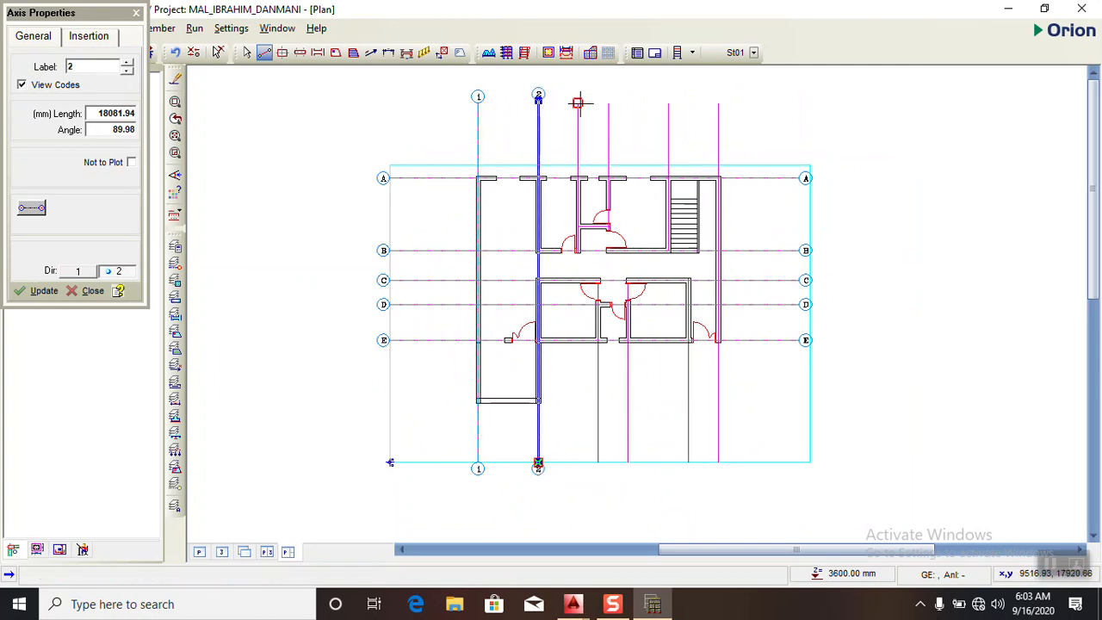
pyautogui.moveTo(578, 102); pyautogui.dragTo(578, 430)
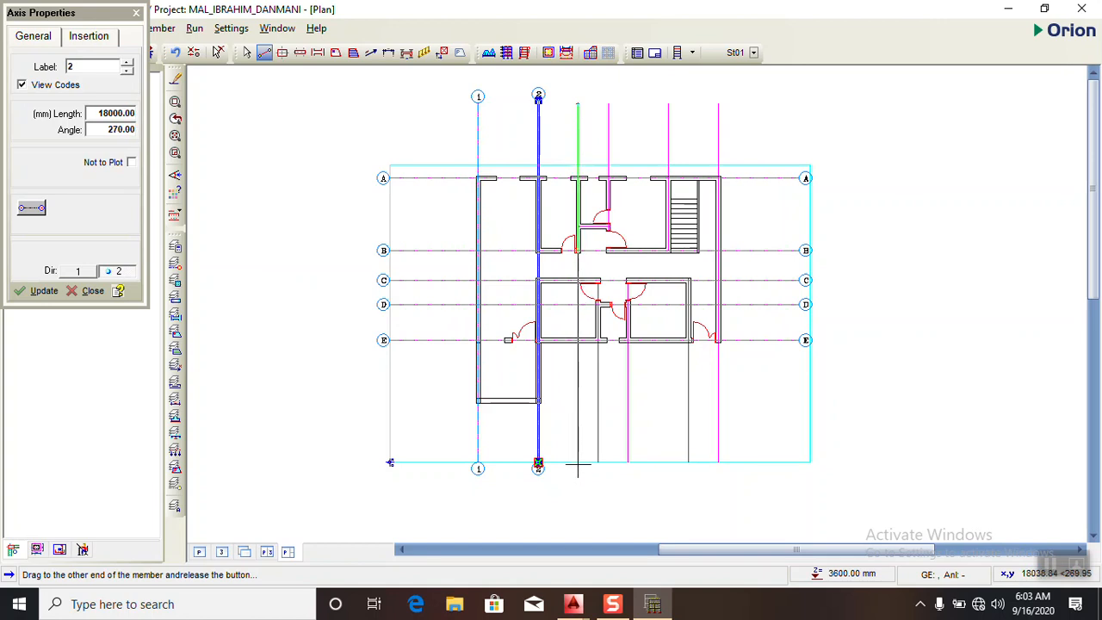
pyautogui.moveTo(577, 465); pyautogui.dragTo(578, 463)
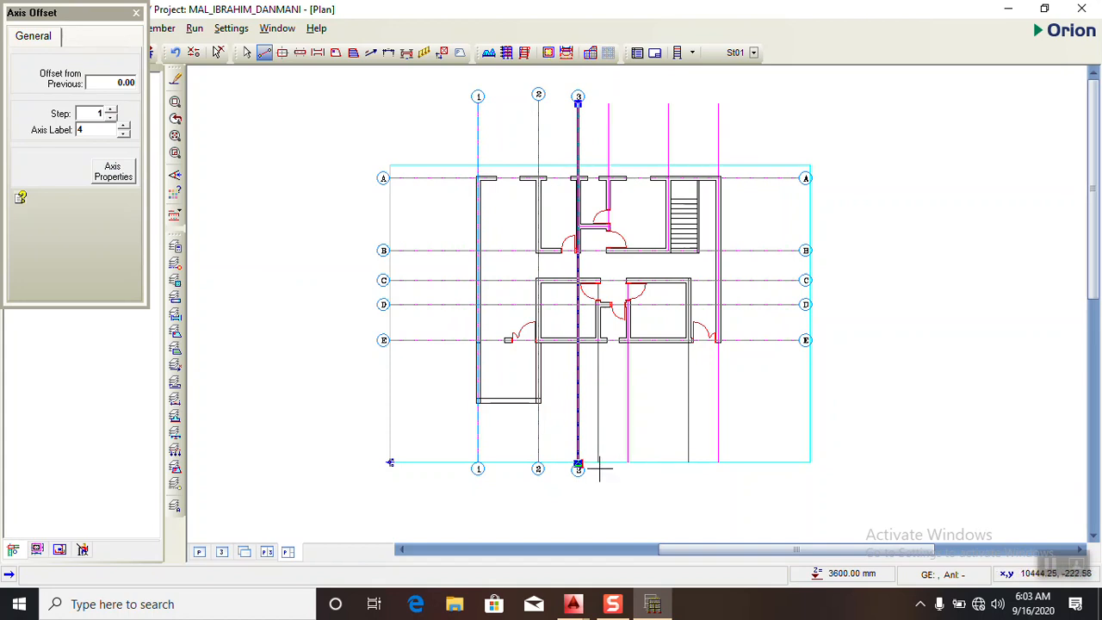
pyautogui.moveTo(597, 462); pyautogui.dragTo(596, 135)
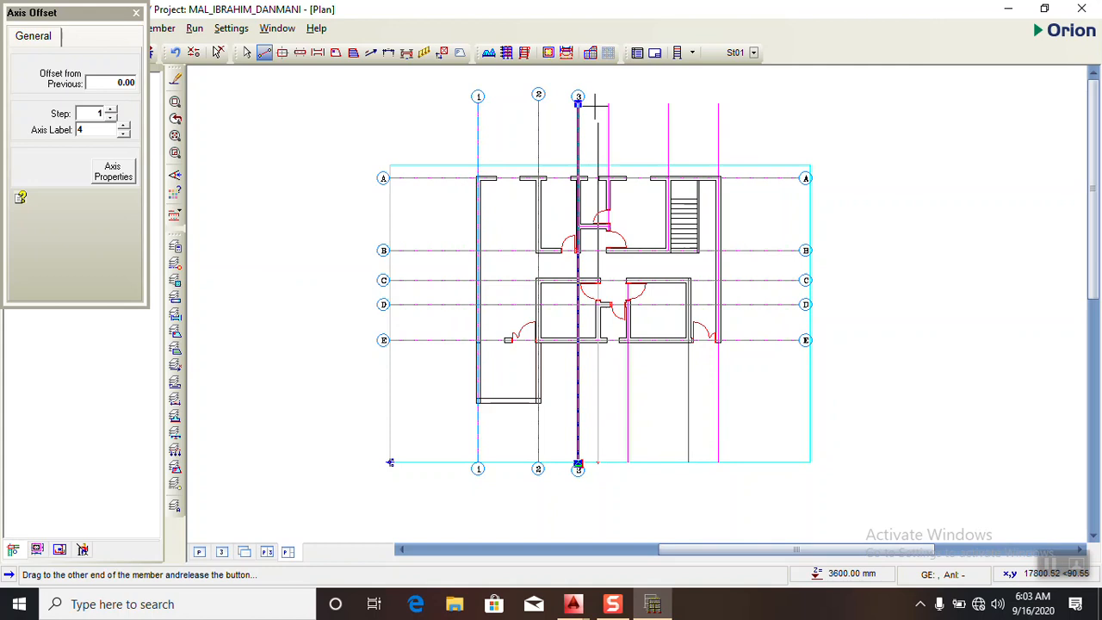
pyautogui.moveTo(596, 135); pyautogui.dragTo(598, 93)
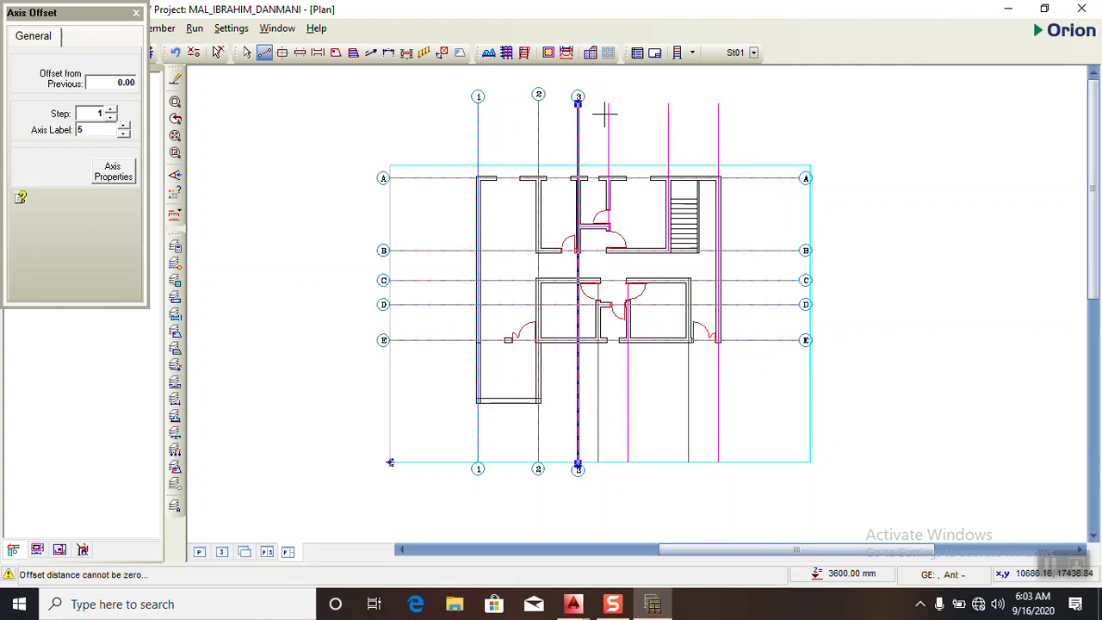
pyautogui.click(136, 13)
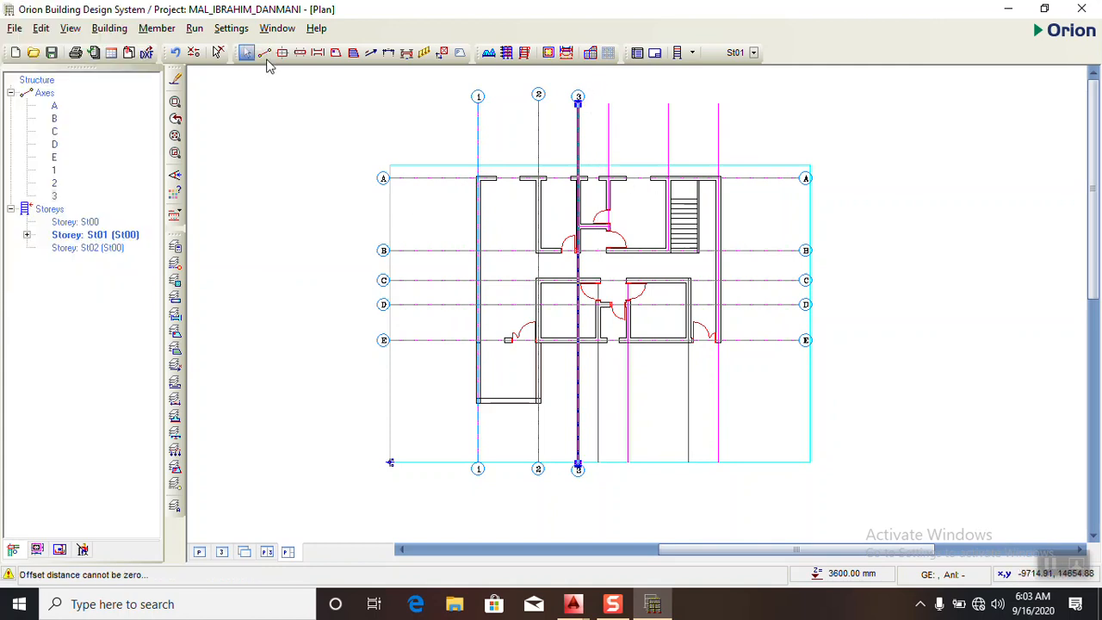
pyautogui.click(263, 53)
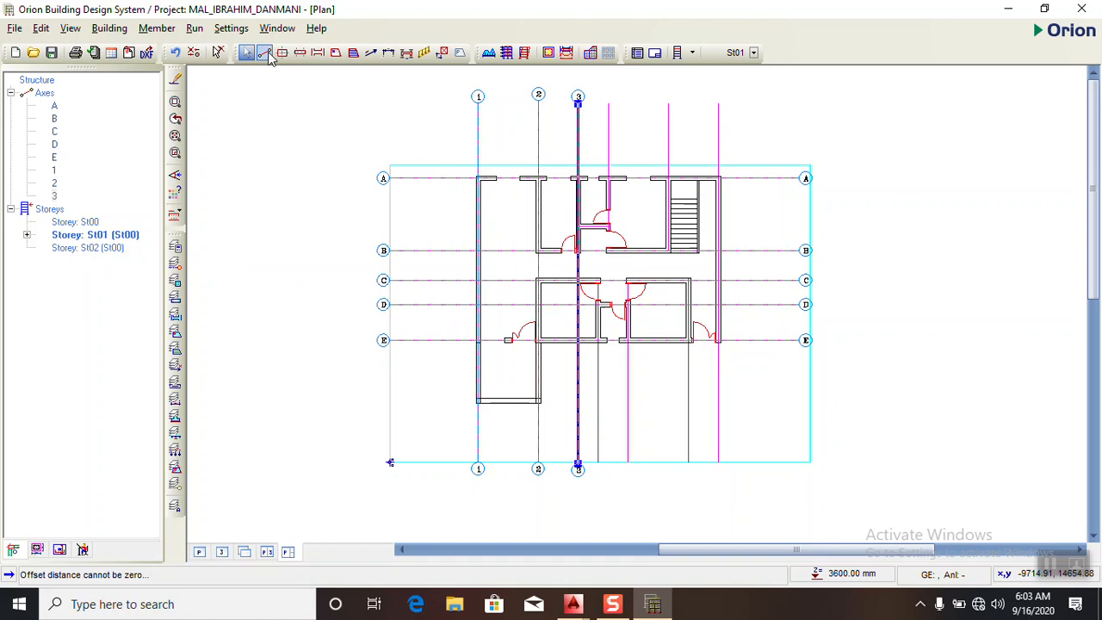
pyautogui.click(598, 463)
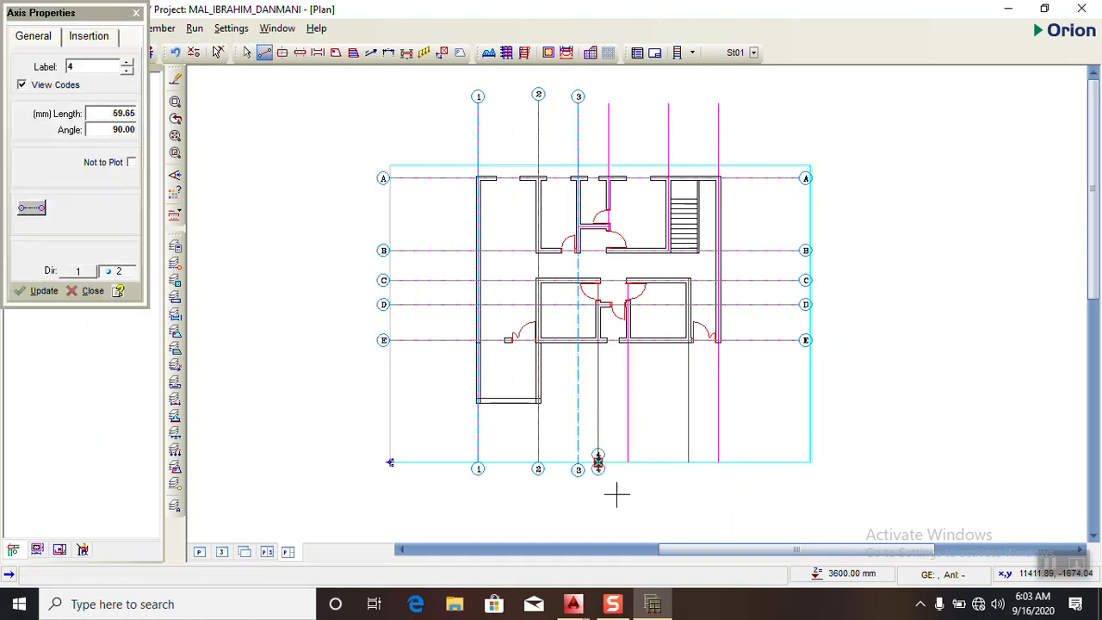
pyautogui.click(136, 13)
# - Draw vertical axis 4, 18000 mm long, along the lower grid line just right of axis 3
pyautogui.click(264, 52)
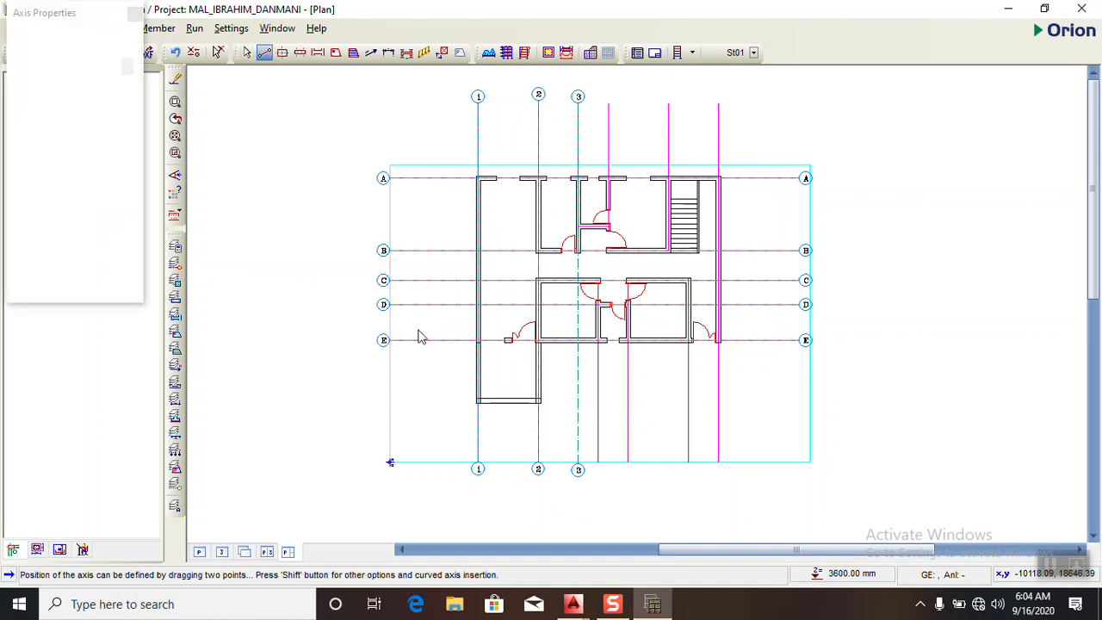
pyautogui.moveTo(598, 462)
pyautogui.mouseDown()
pyautogui.moveTo(583, 266)
pyautogui.moveTo(602, 202)
pyautogui.moveTo(599, 96)
pyautogui.mouseUp()
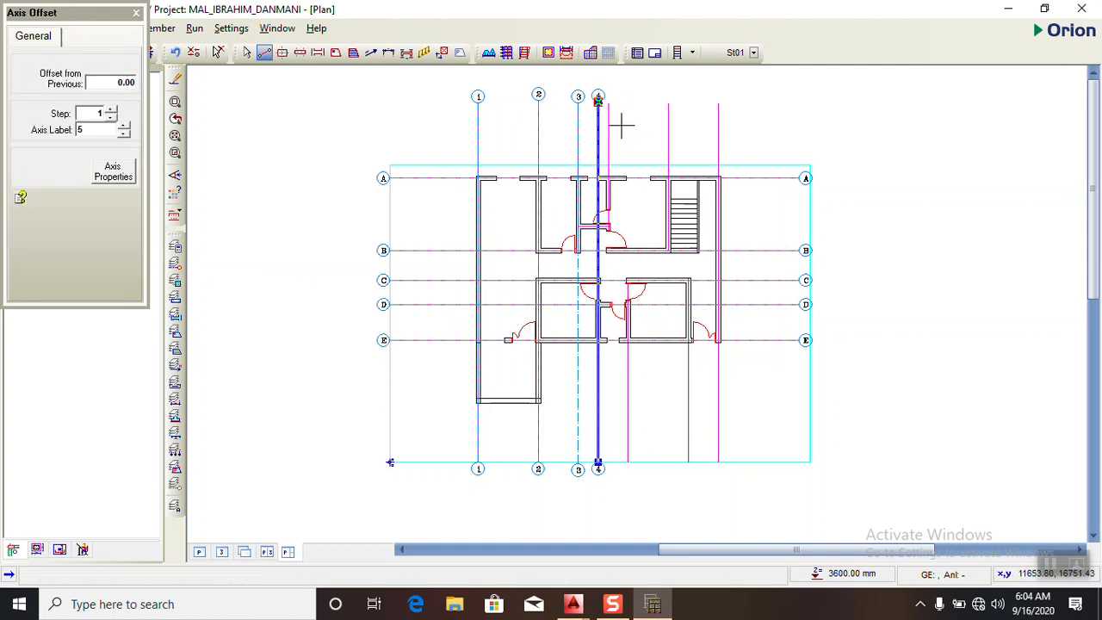
pyautogui.click(136, 14)
# - Draw vertical axis 5, 18000 mm long, along the upper grid line immediately right of axis 4
pyautogui.click(265, 53)
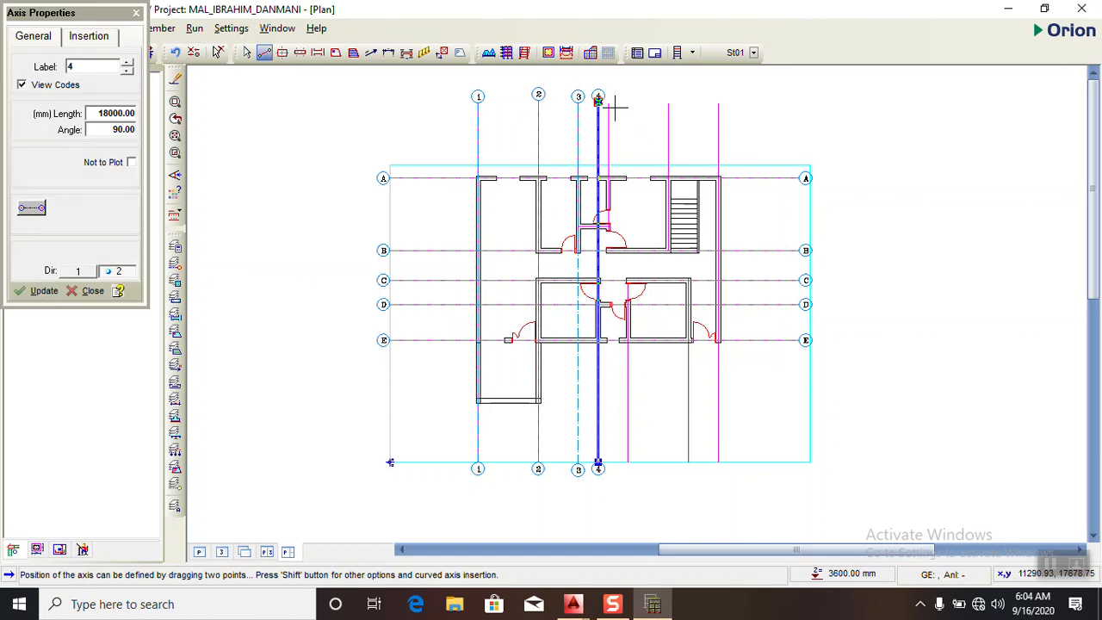
pyautogui.moveTo(607, 102); pyautogui.dragTo(608, 468)
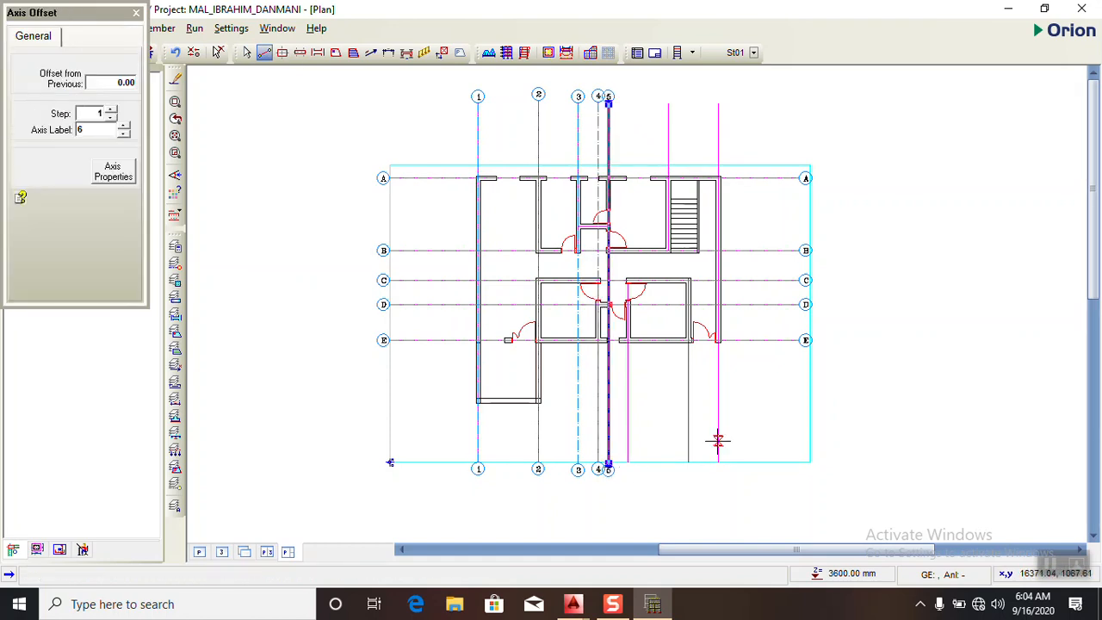
pyautogui.click(136, 14)
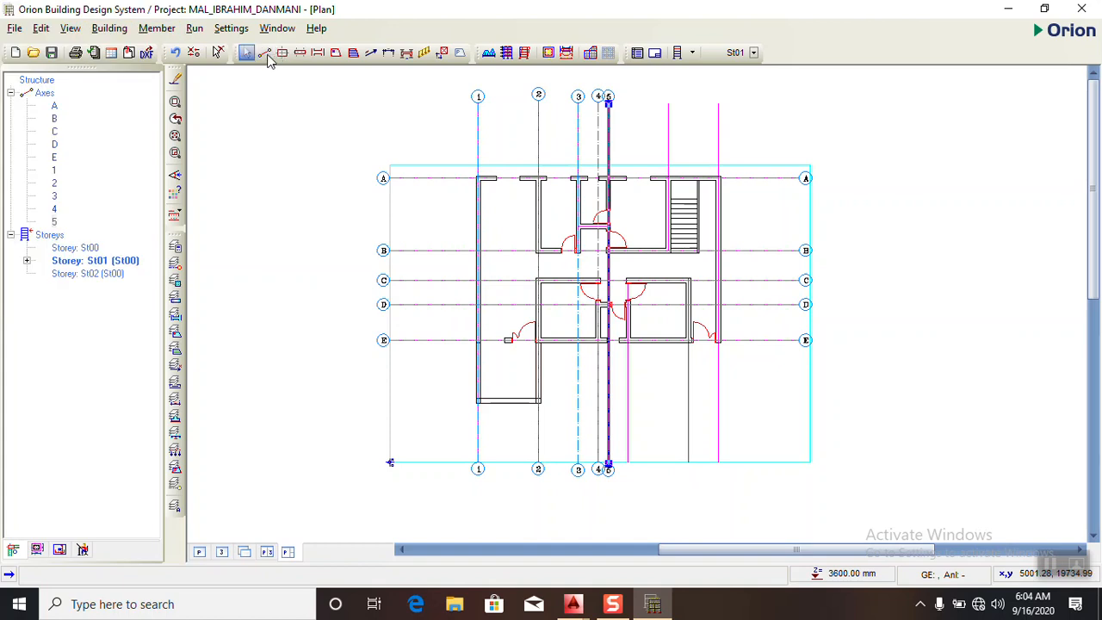
# - Delete the axis 5 placed immediately right of axis 4
pyautogui.click(266, 53)
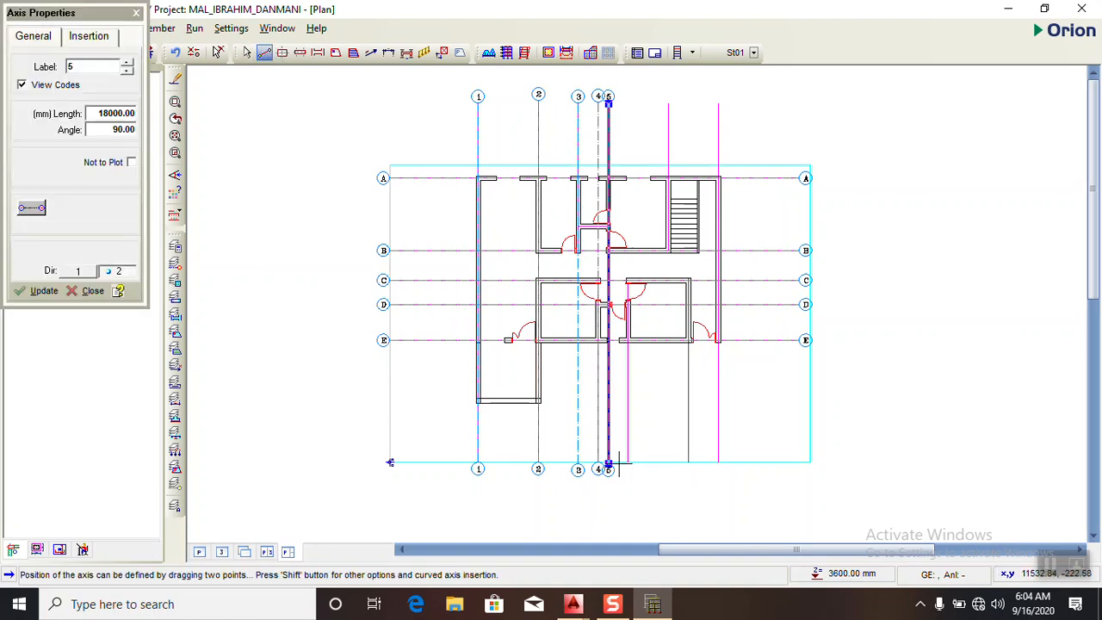
pyautogui.scroll(1, 596, 411)
pyautogui.press('Delete')
pyautogui.scroll(-2, 514, 474)
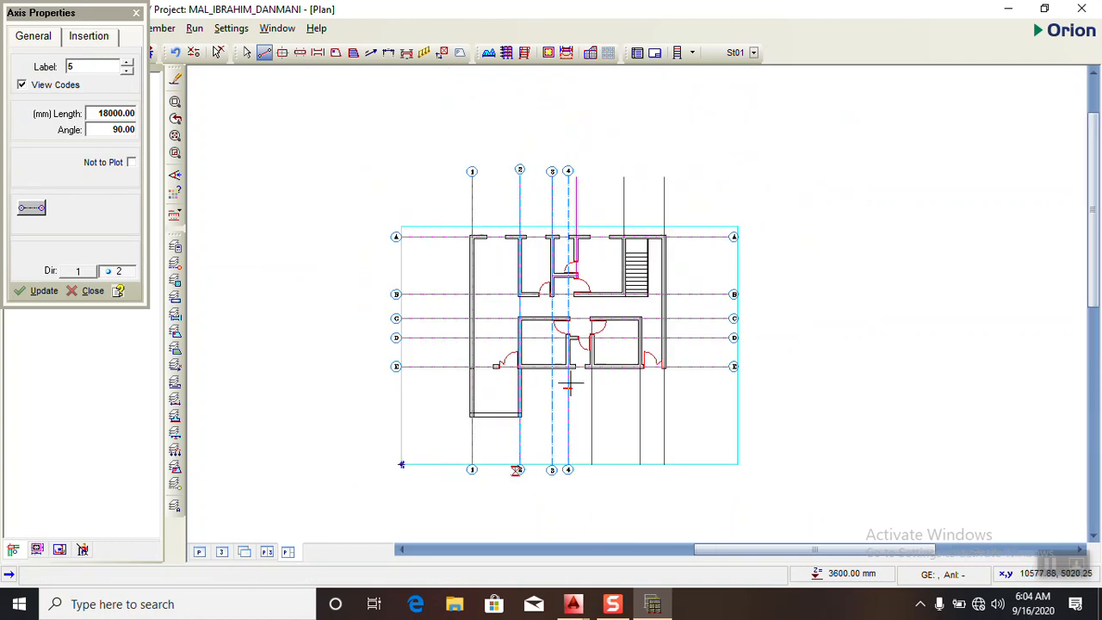
pyautogui.scroll(1, 569, 386)
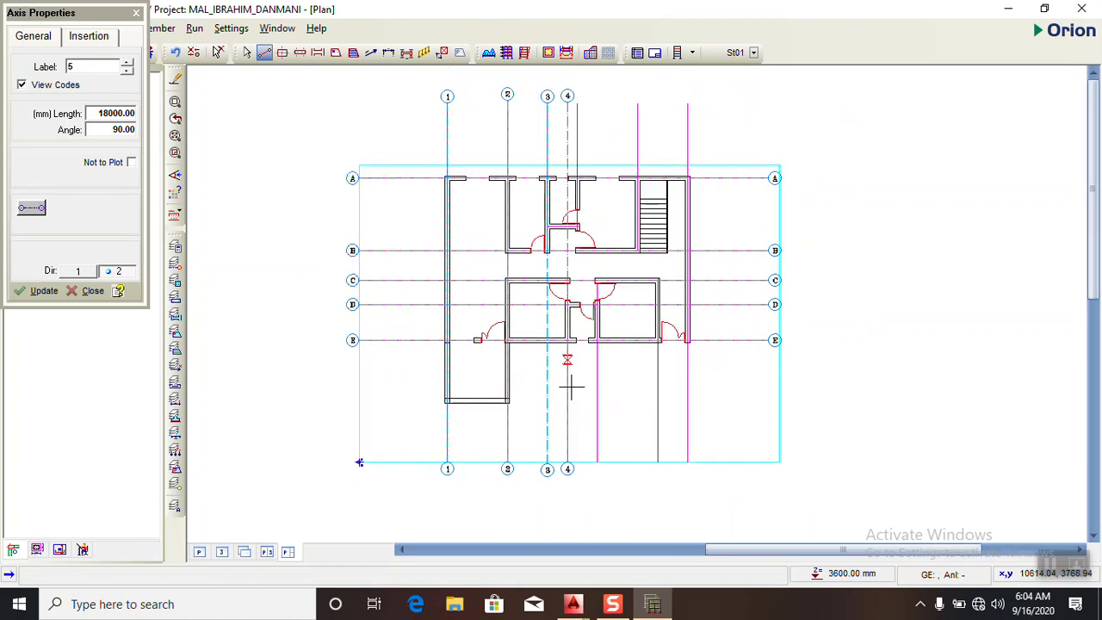
pyautogui.click(136, 13)
# - Draw vertical axis 5 along the second lower grid line, at the left wall of the lower right room
pyautogui.click(247, 52)
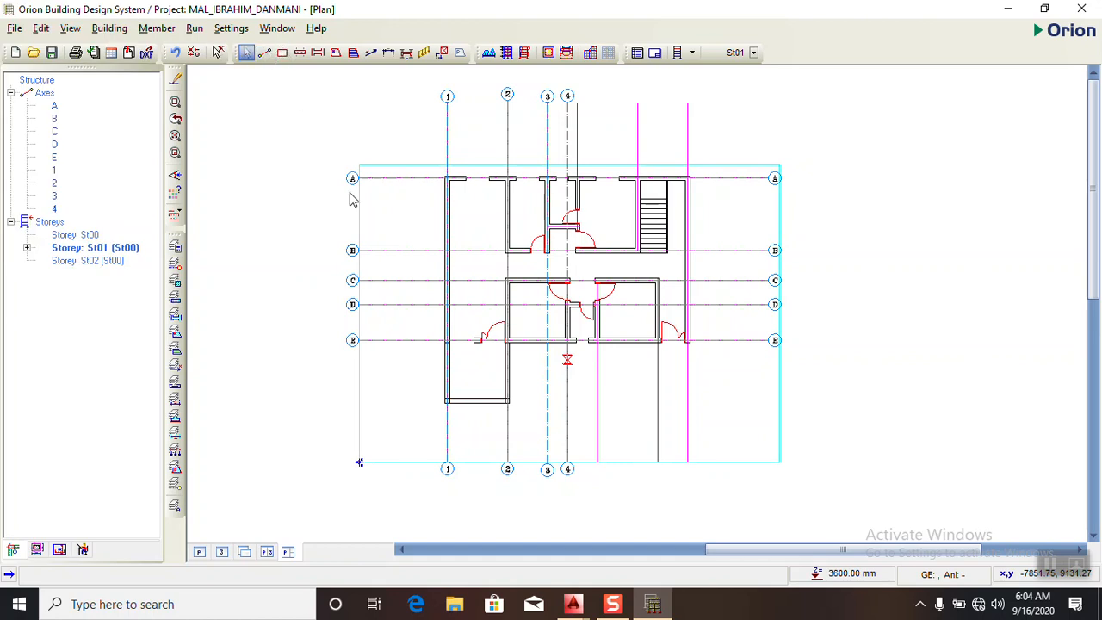
pyautogui.click(264, 53)
pyautogui.moveTo(598, 462); pyautogui.dragTo(595, 101)
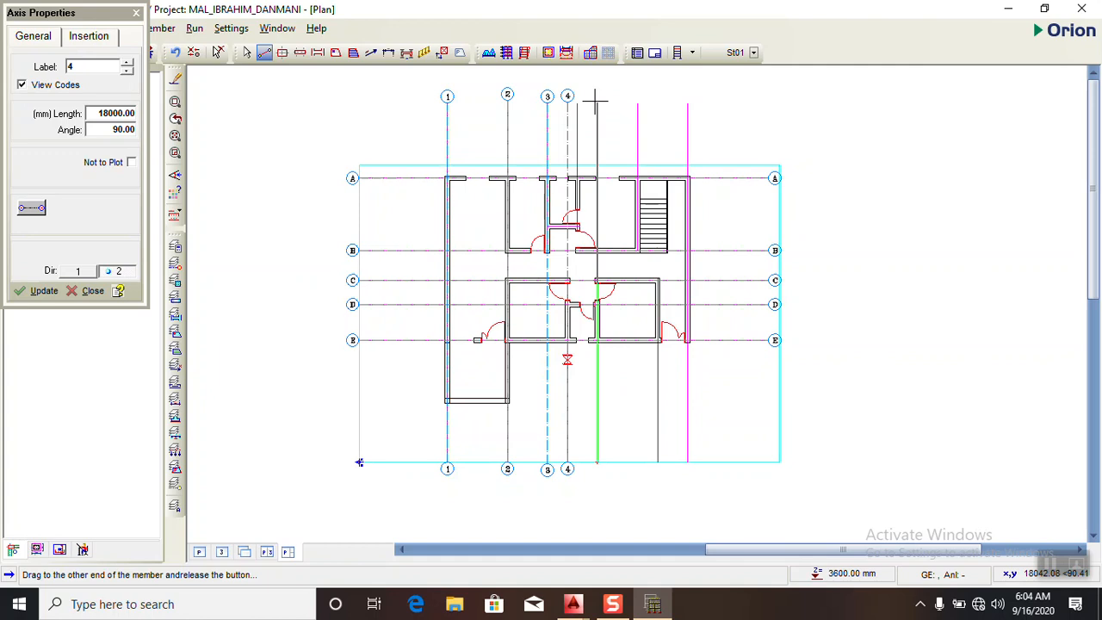
pyautogui.moveTo(595, 102); pyautogui.dragTo(597, 100)
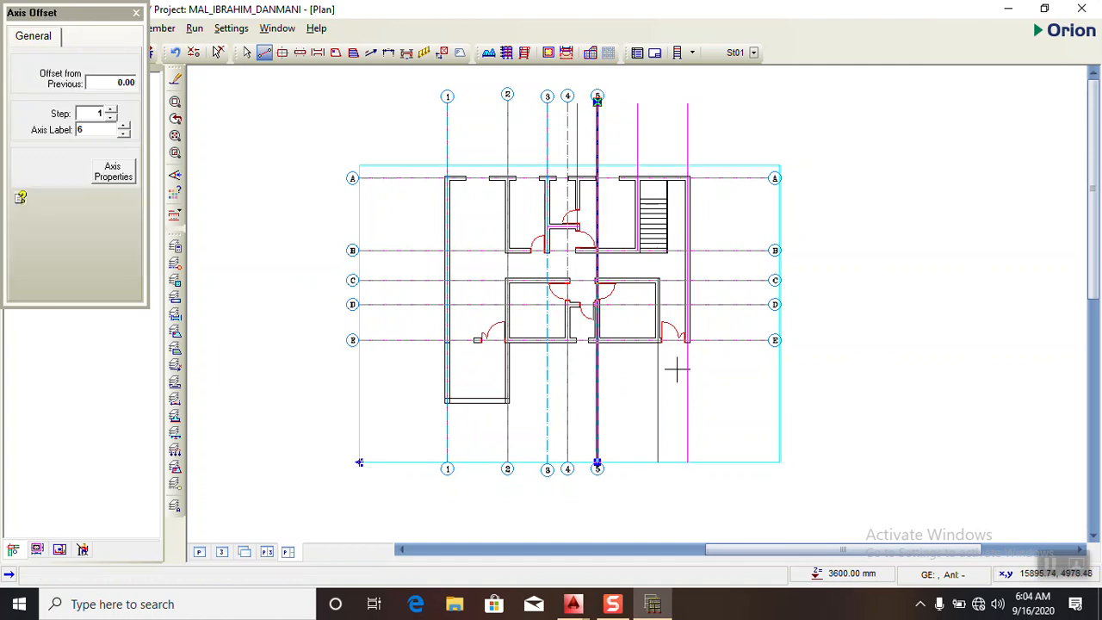
# - Draw vertical axis 6, 18000 mm long, along the magenta grid line at the staircase's left wall
pyautogui.moveTo(636, 104); pyautogui.dragTo(649, 466)
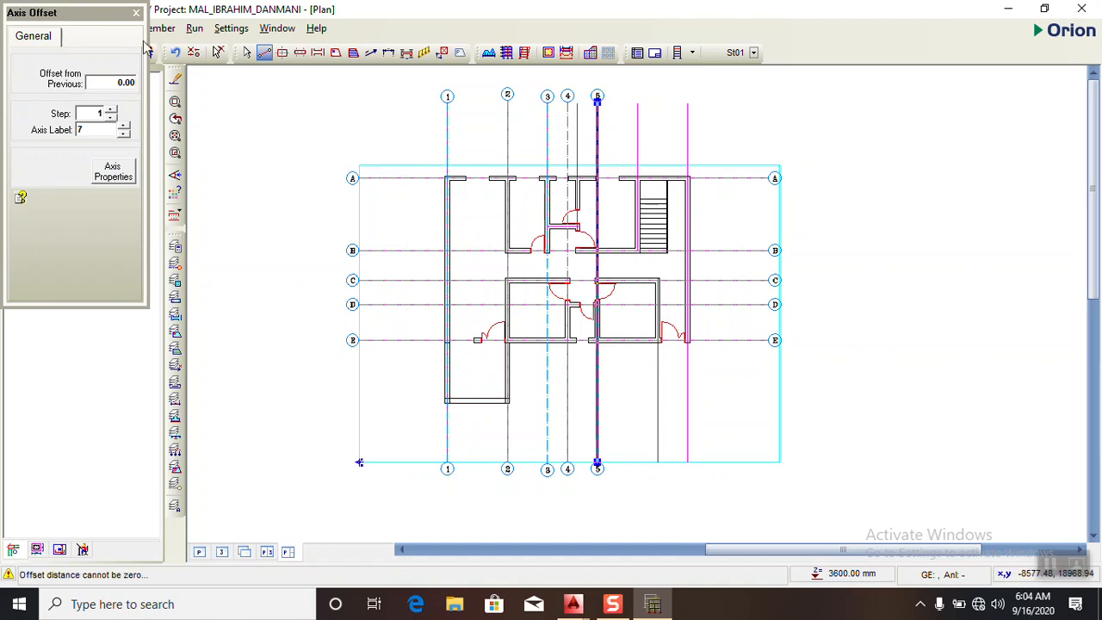
pyautogui.click(136, 15)
pyautogui.click(265, 53)
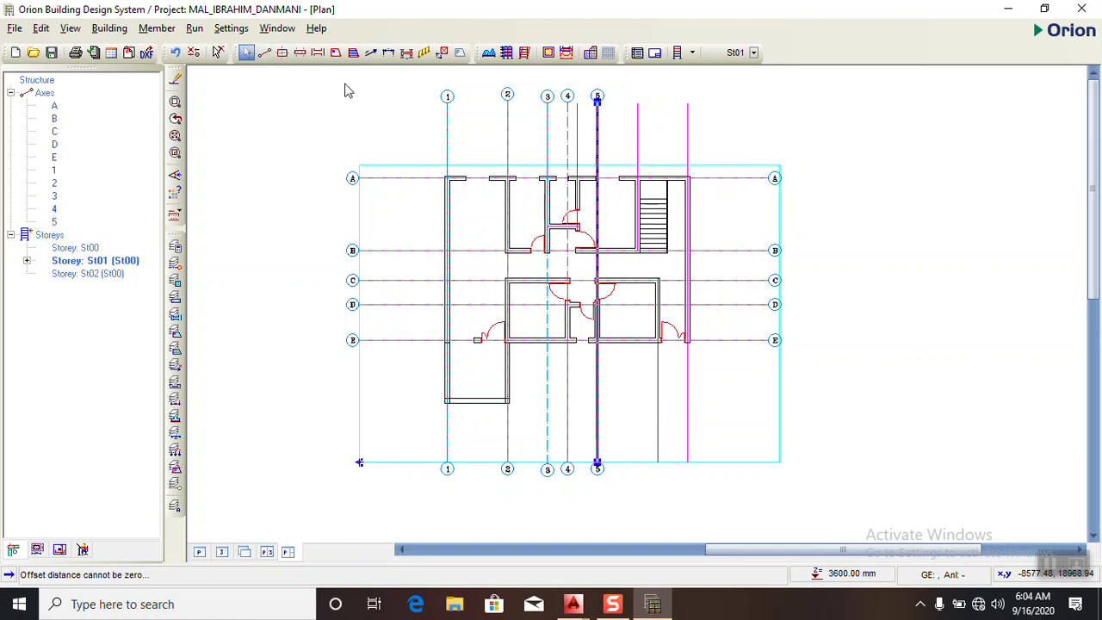
pyautogui.moveTo(636, 103); pyautogui.dragTo(639, 476)
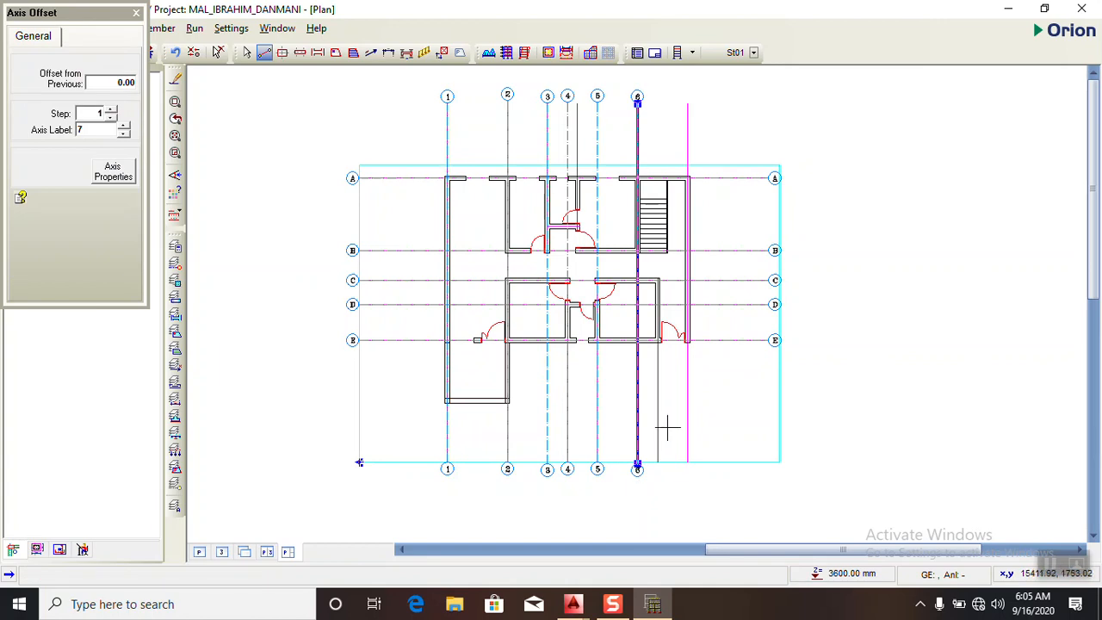
pyautogui.click(135, 14)
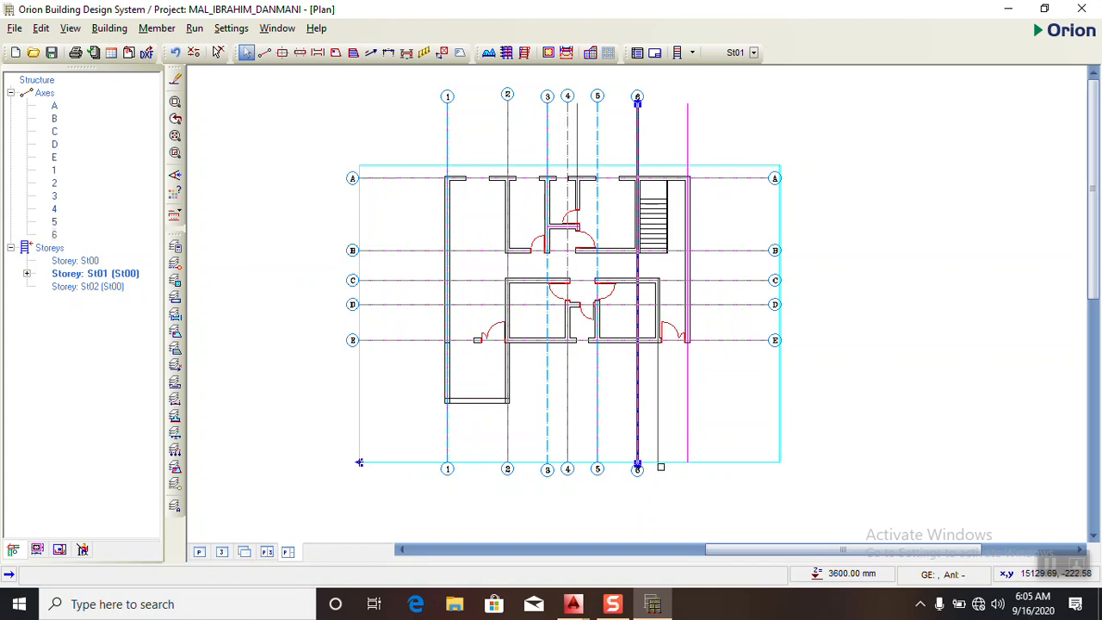
# - Draw vertical axis 7 along the lower grid line at the right wall of the lower right room
pyautogui.click(264, 53)
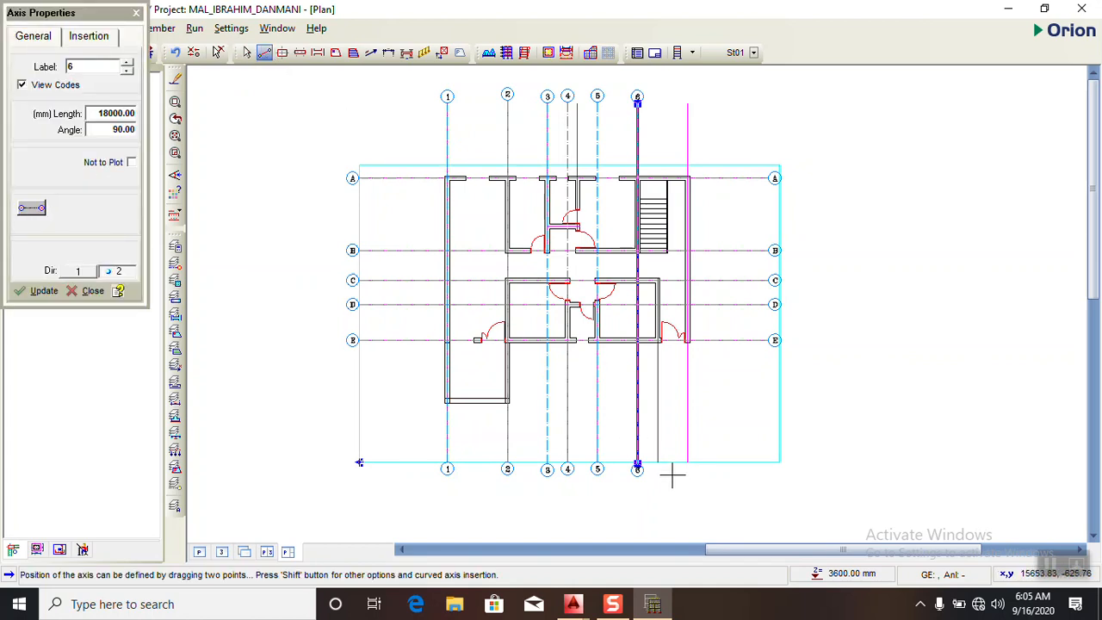
pyautogui.moveTo(657, 463); pyautogui.dragTo(659, 144)
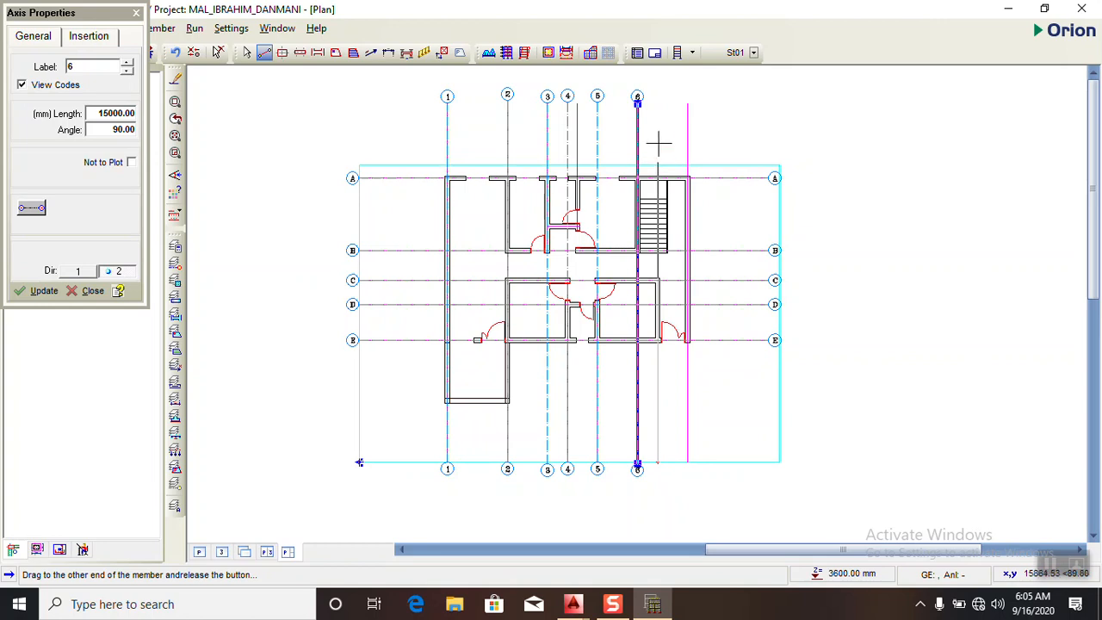
pyautogui.moveTo(659, 101); pyautogui.dragTo(658, 102)
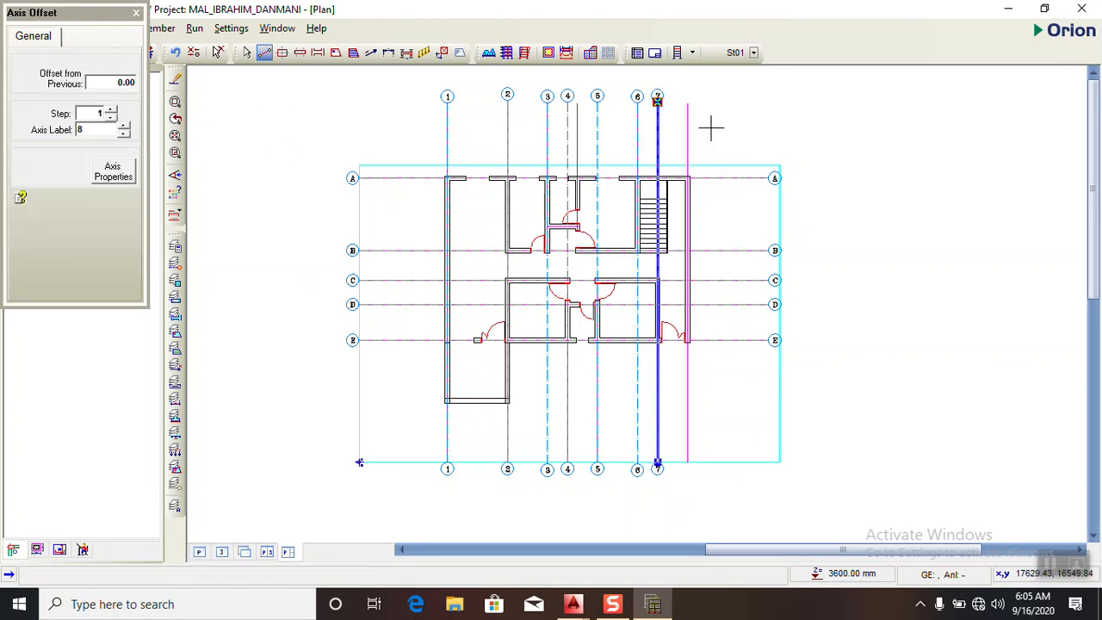
pyautogui.click(136, 14)
# - Draw vertical axis 8, 18000 mm long, along the magenta grid line at the building's right outer wall
pyautogui.click(264, 53)
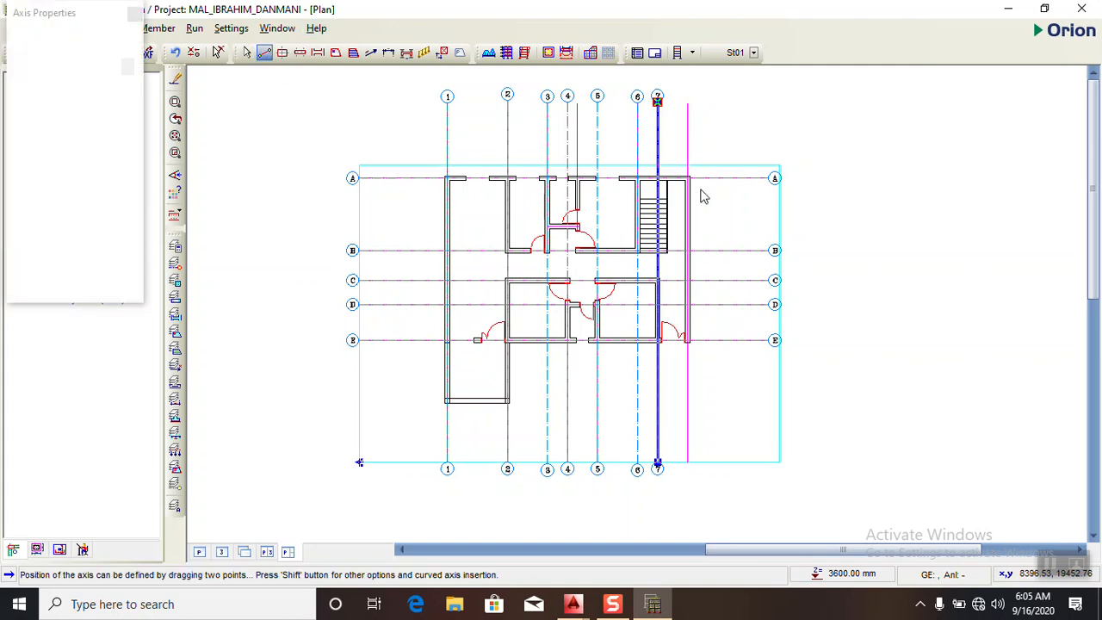
pyautogui.moveTo(686, 102); pyautogui.dragTo(687, 463)
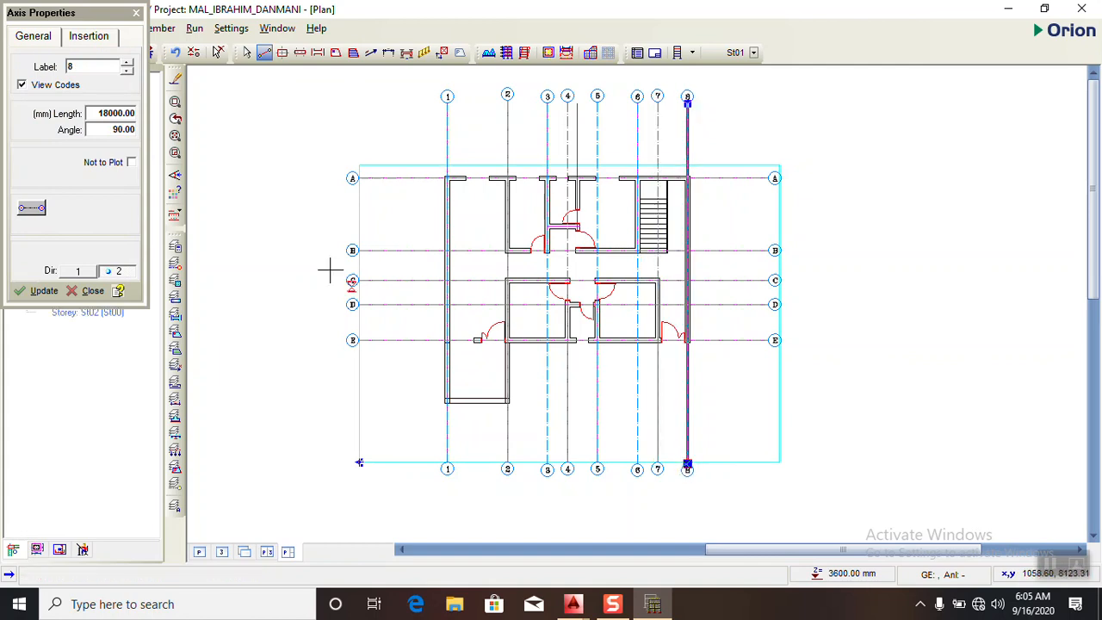
pyautogui.click(136, 13)
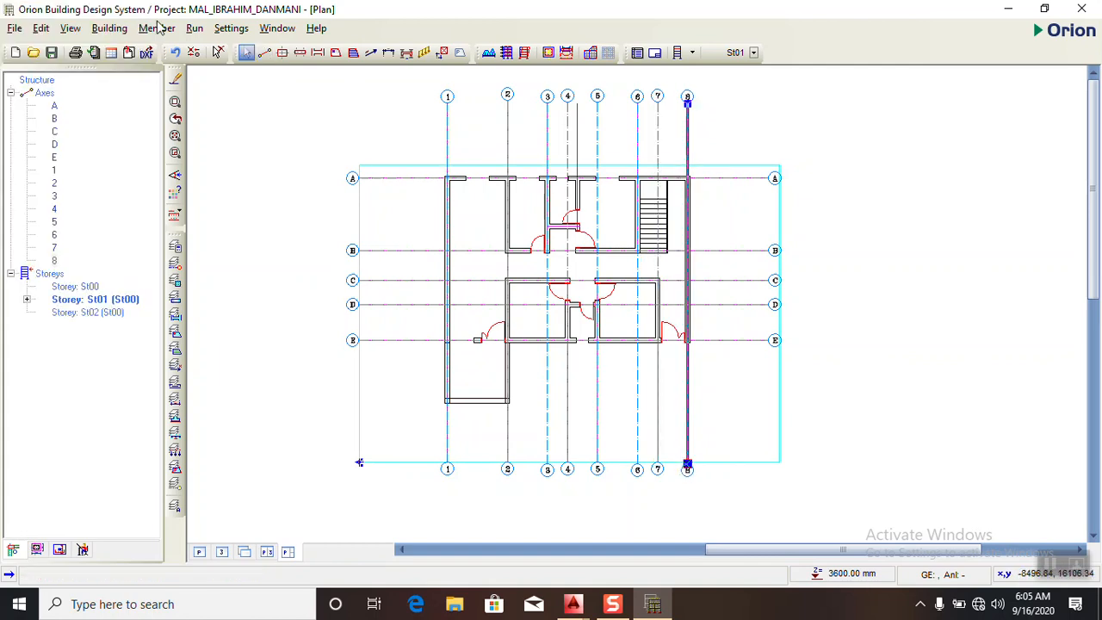
# - Set the new column section to b1 230 mm and b2 230 mm, centred on the axis intersection
pyautogui.scroll(4, 505, 170)
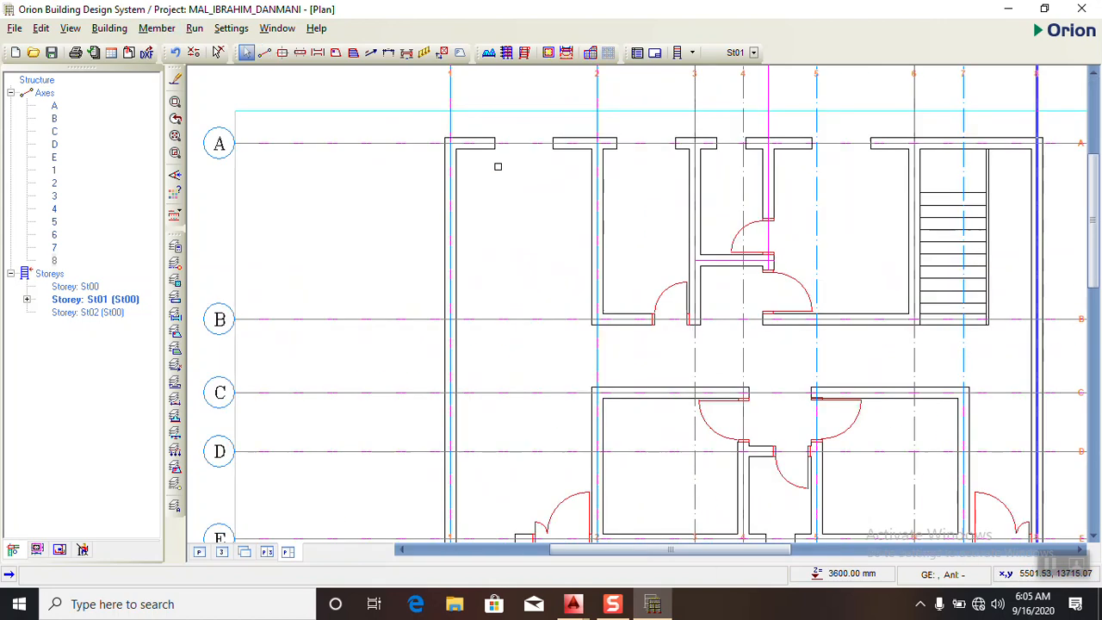
pyautogui.click(283, 52)
pyautogui.doubleClick(129, 113)
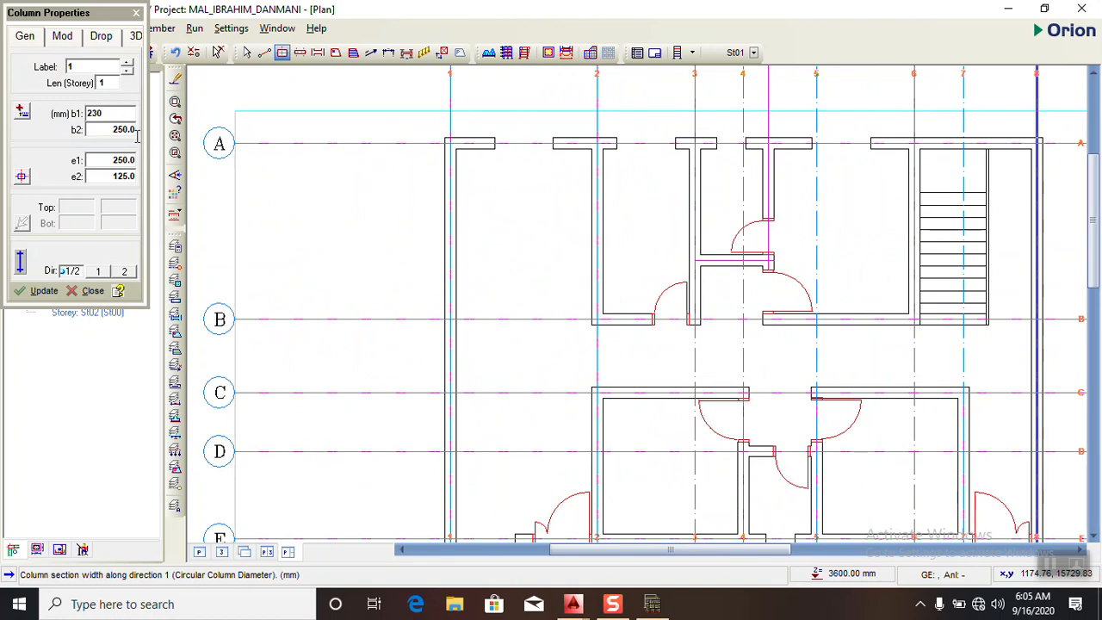
pyautogui.doubleClick(132, 129)
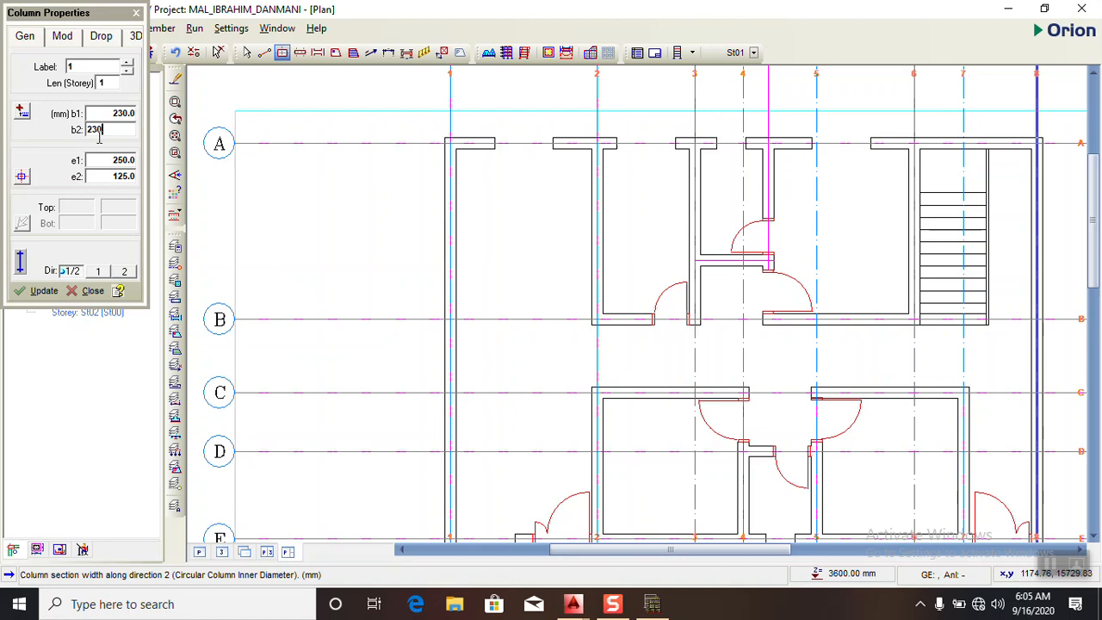
pyautogui.click(22, 176)
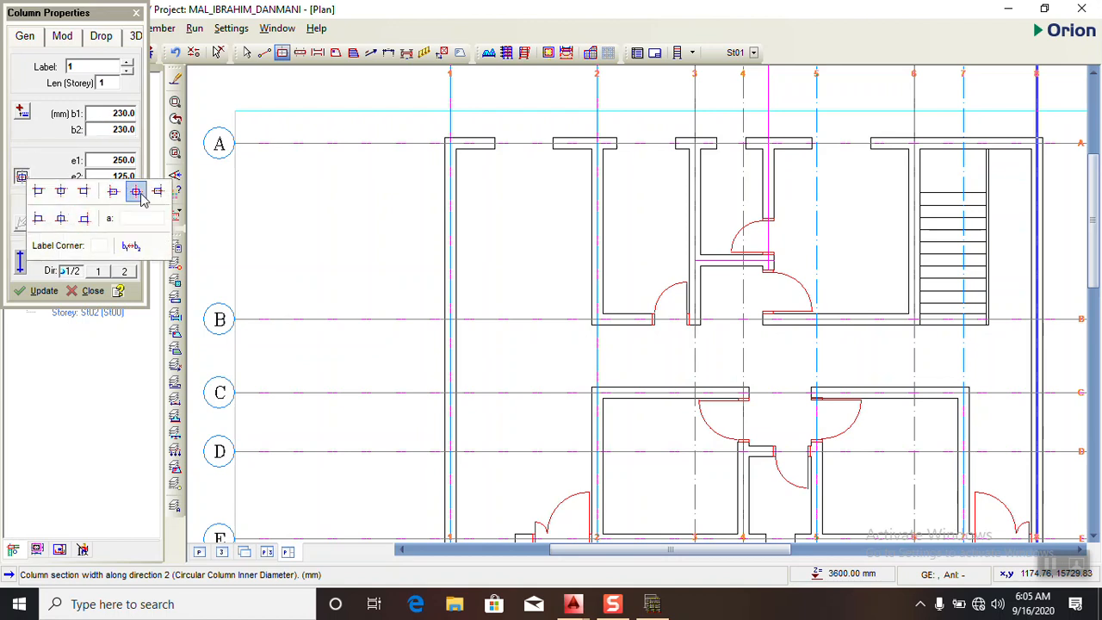
pyautogui.click(142, 200)
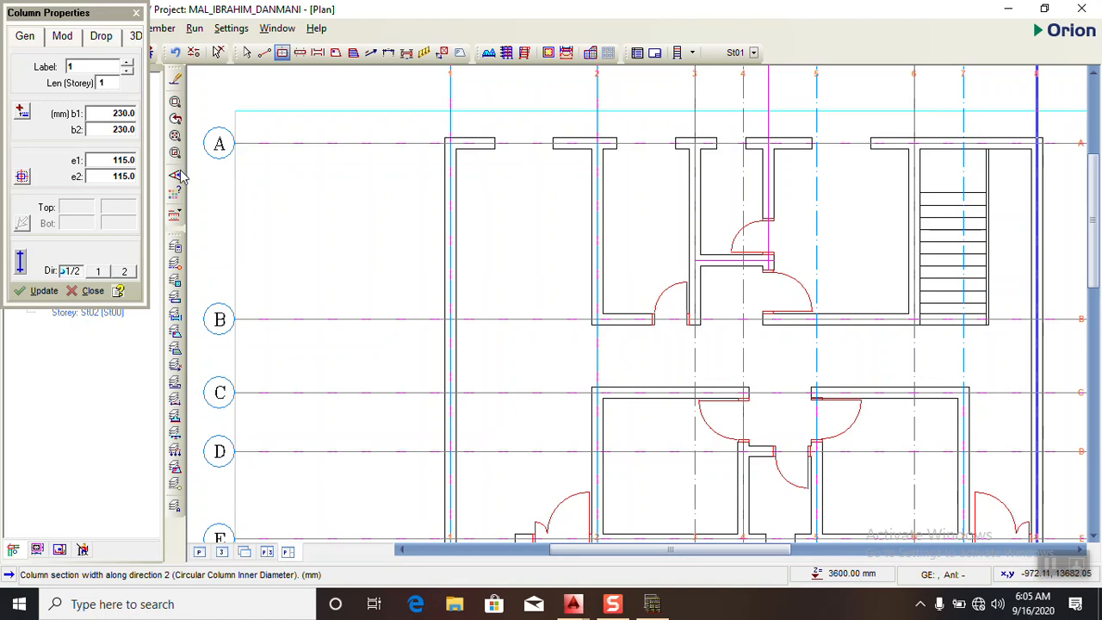
pyautogui.click(109, 128)
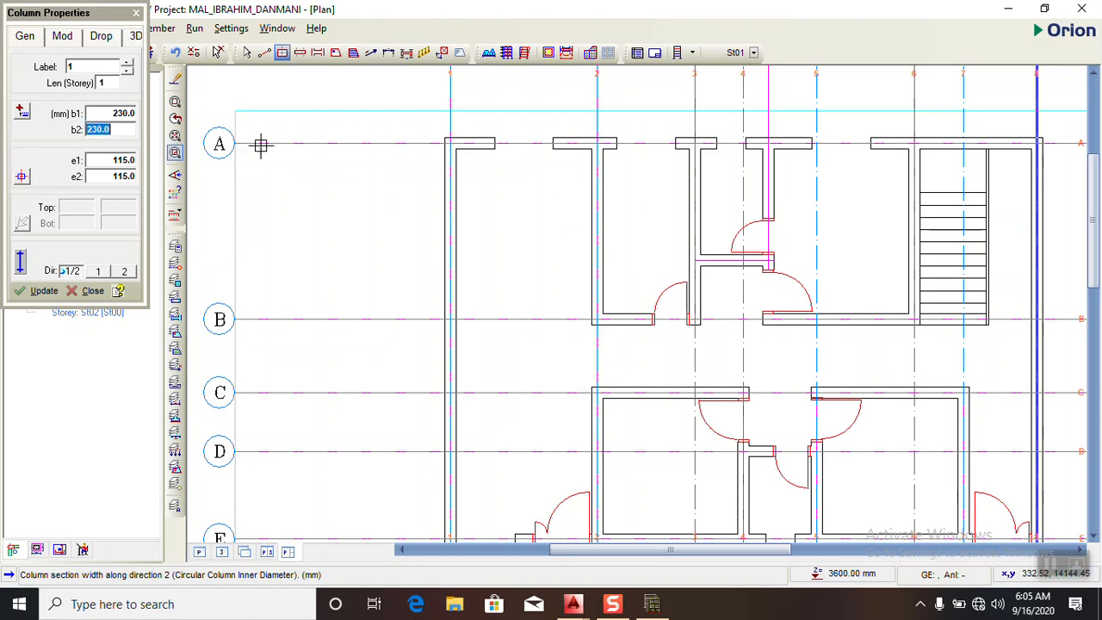
# - Place 230 x 230 mm columns on axis A at its intersections with axes 1 and 2
pyautogui.click(453, 142)
pyautogui.scroll(-4, 293, 144)
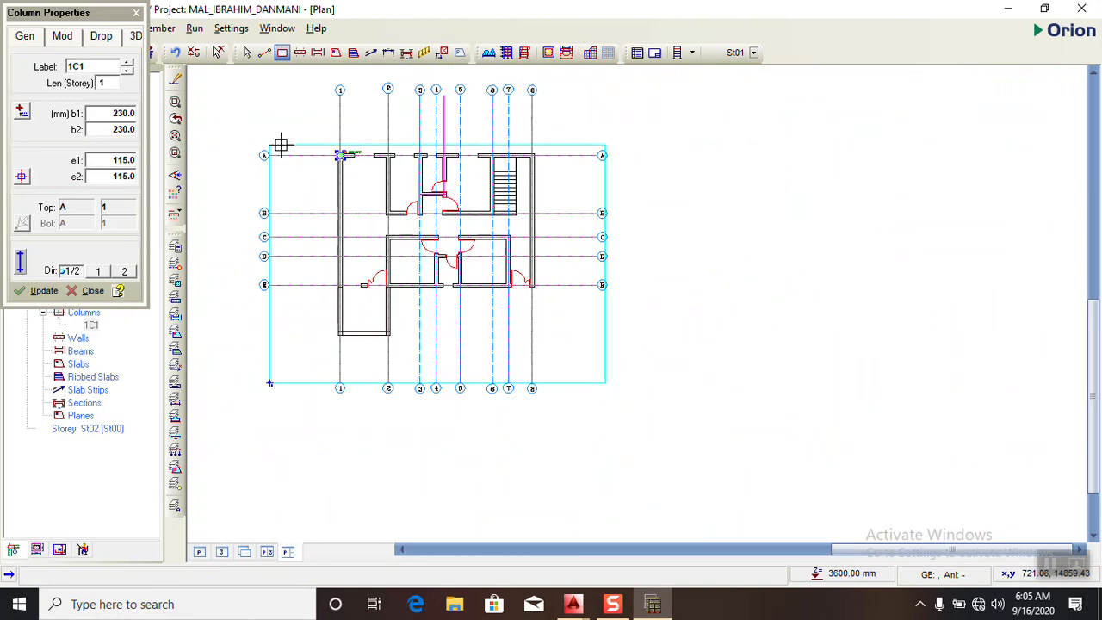
pyautogui.scroll(2, 383, 160)
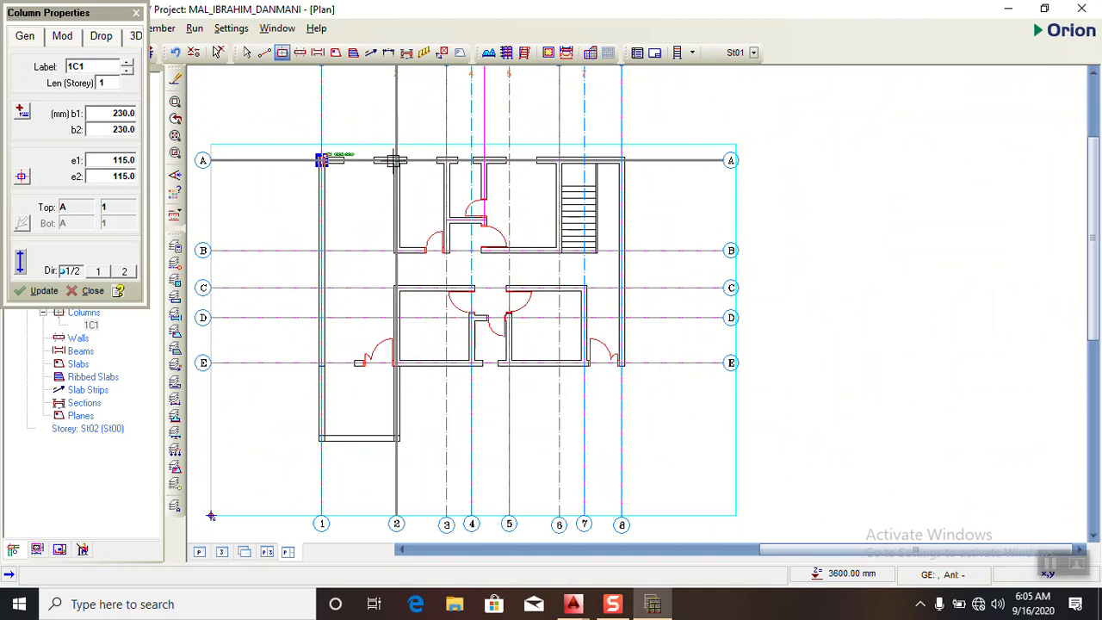
pyautogui.click(396, 160)
pyautogui.scroll(1, 467, 172)
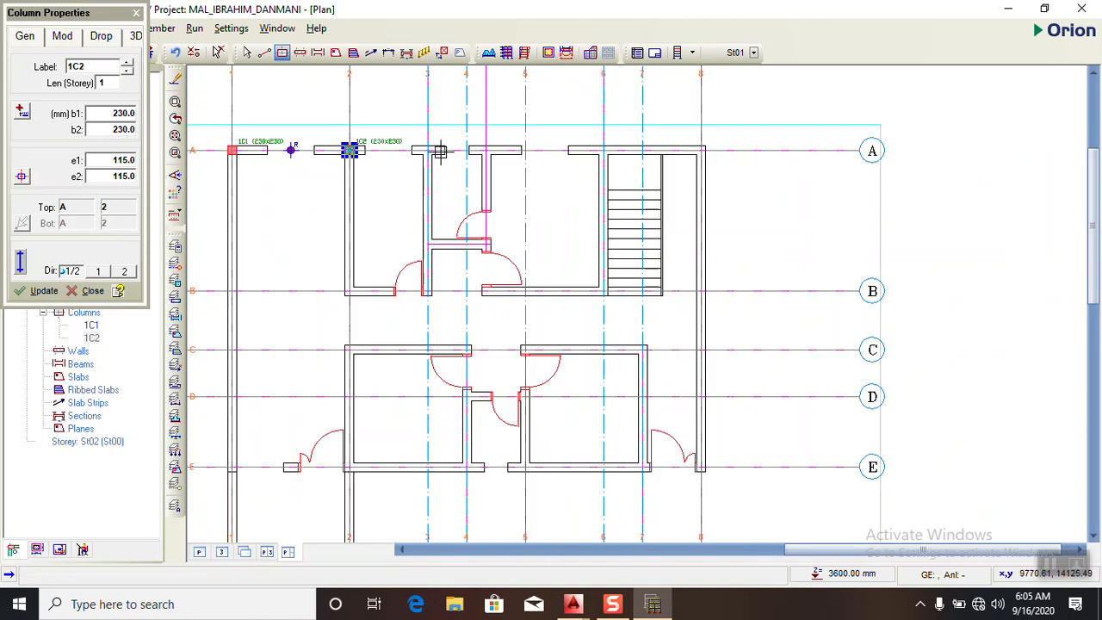
pyautogui.scroll(-2, 462, 172)
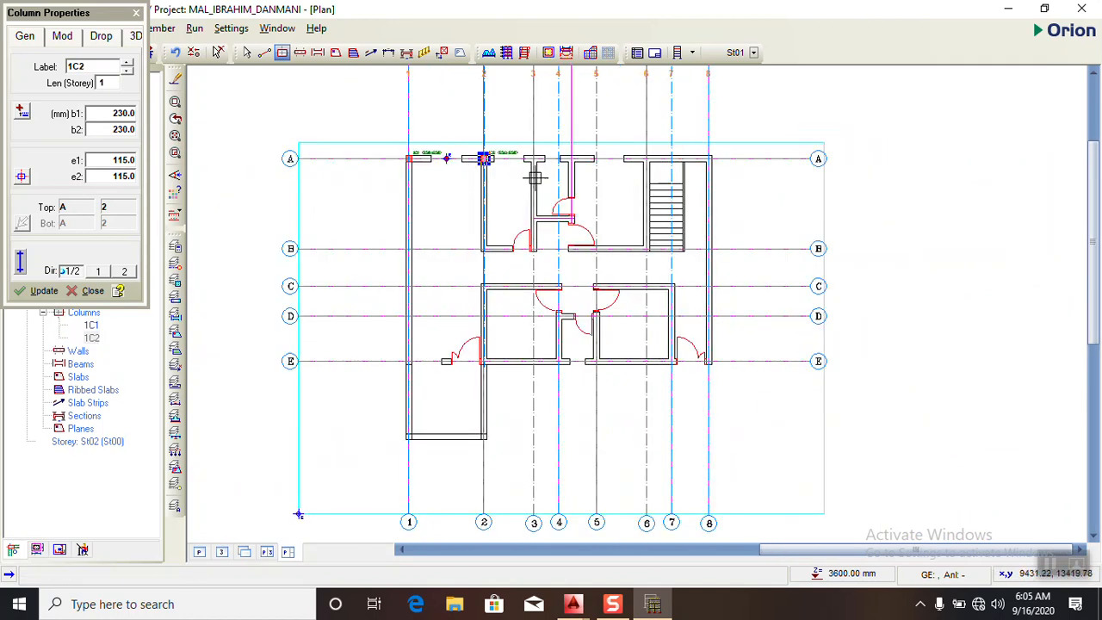
pyautogui.scroll(1, 526, 179)
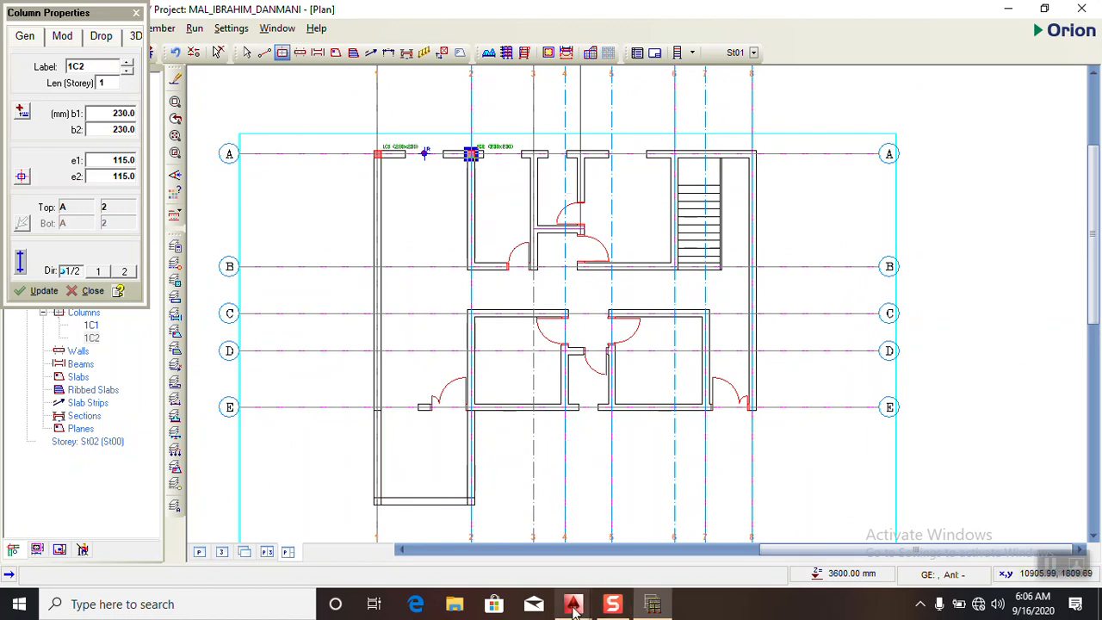
# - Switch to AutoCAD to compare the two floor plans for column positions, and return to Orion
pyautogui.moveTo(574, 607)
pyautogui.click(486, 508)
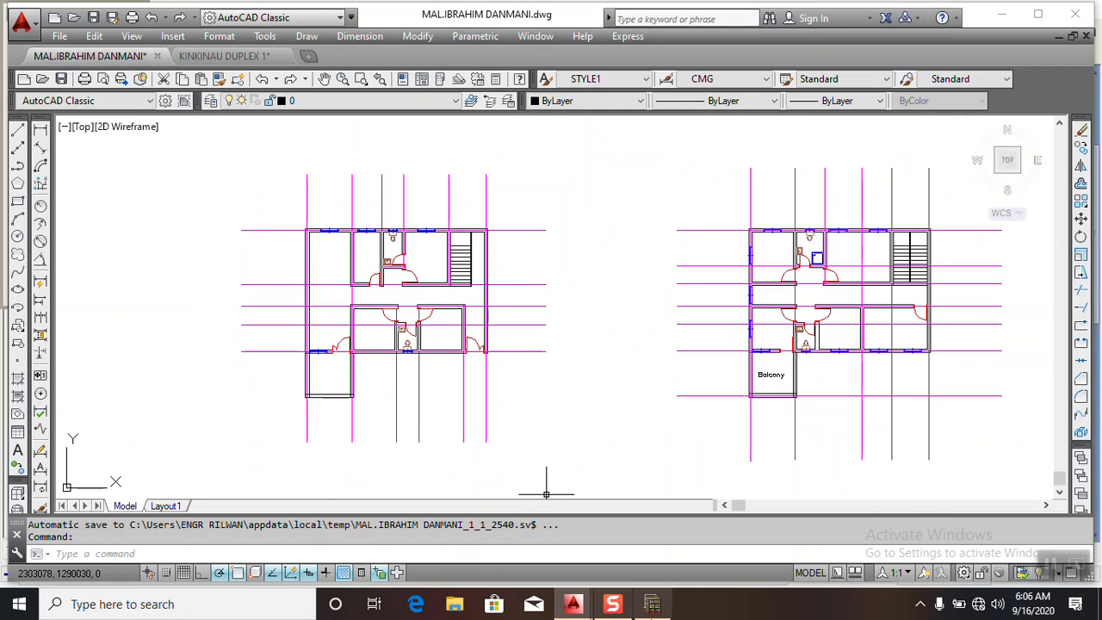
pyautogui.click(652, 603)
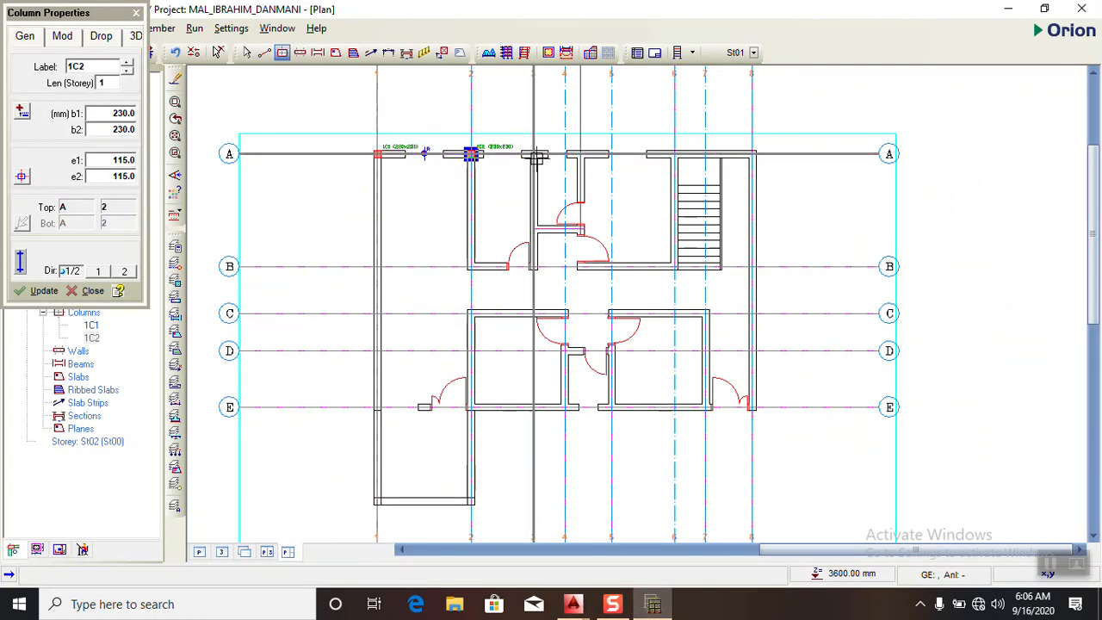
# - Place 230 x 230 mm columns on axis A at its intersections with axes 3, 6 and 8
pyautogui.click(652, 604)
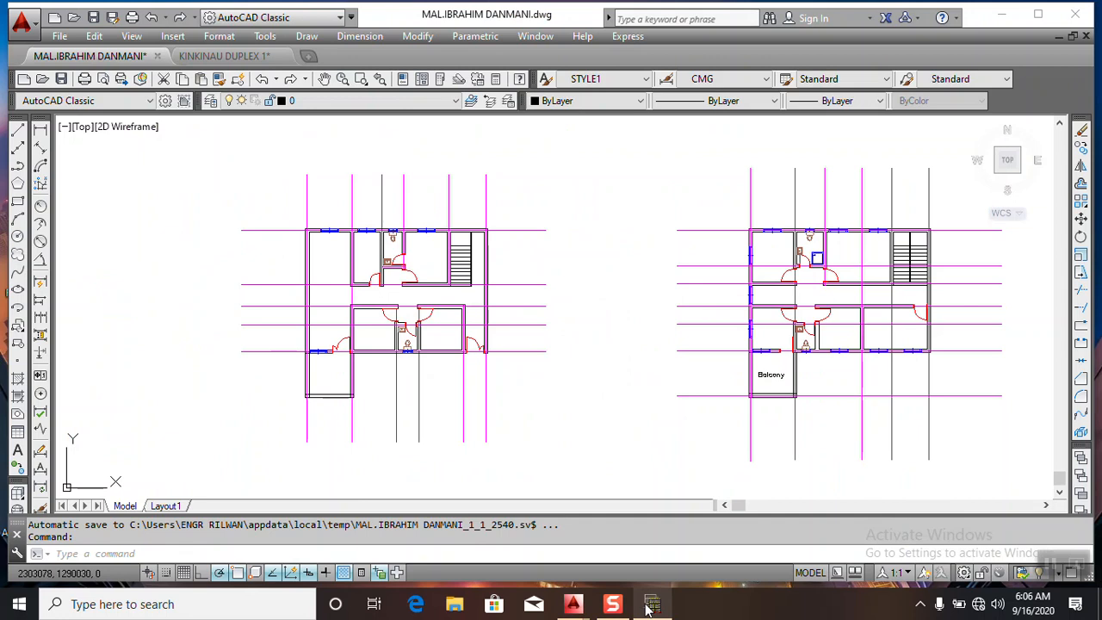
pyautogui.click(652, 606)
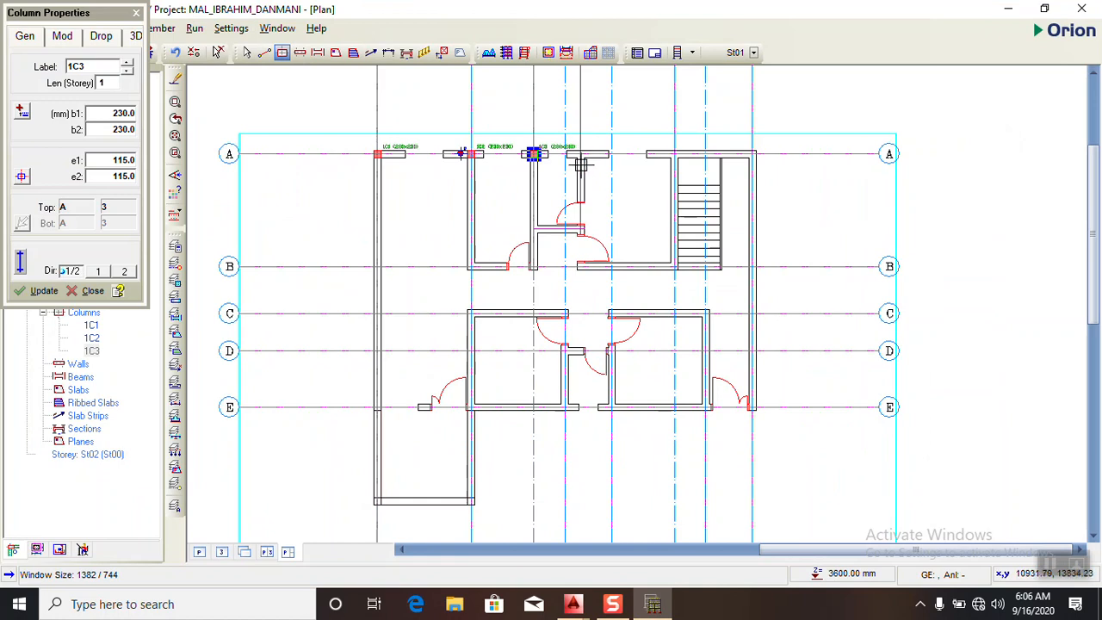
pyautogui.click(674, 155)
pyautogui.click(758, 154)
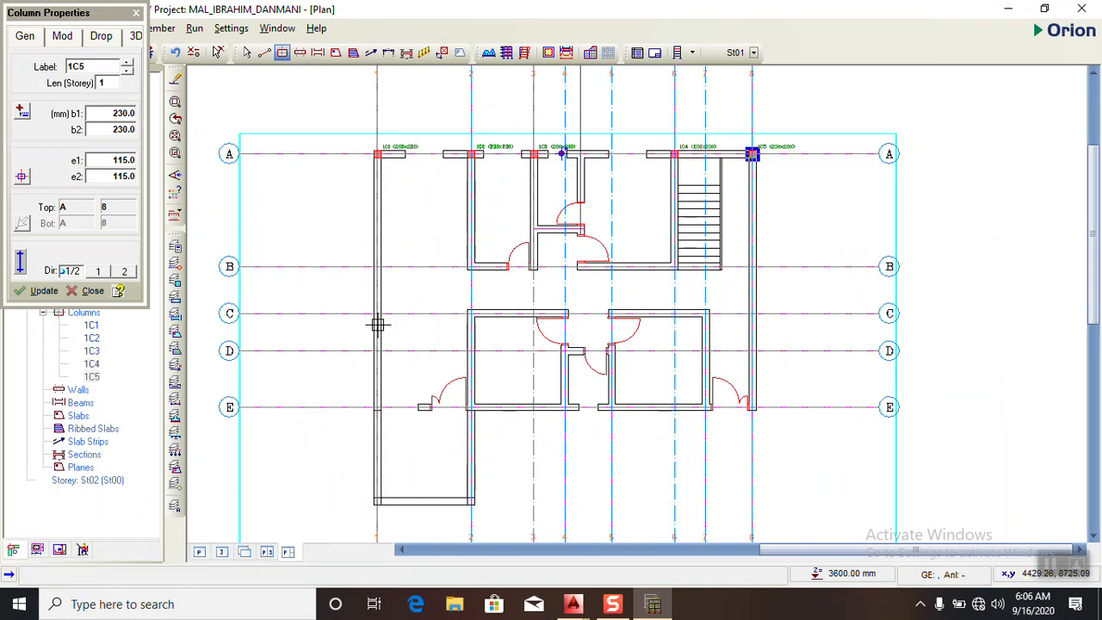
# - Place 230 x 230 mm columns on axis B at its intersections with axes 1, 2, 3, 6 and 8
pyautogui.click(377, 266)
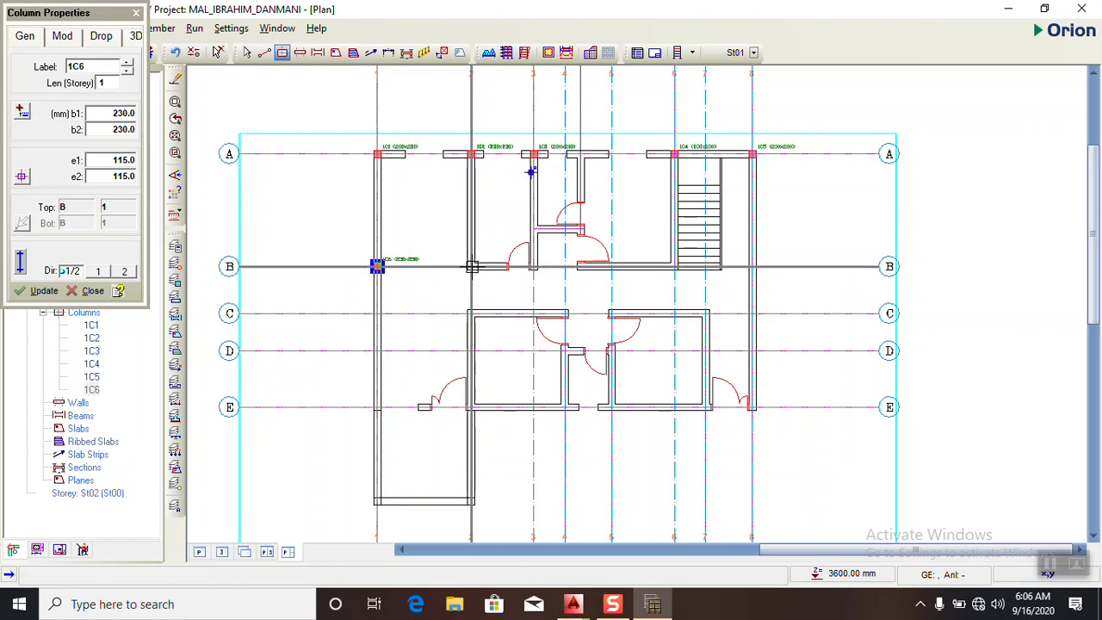
pyautogui.click(472, 267)
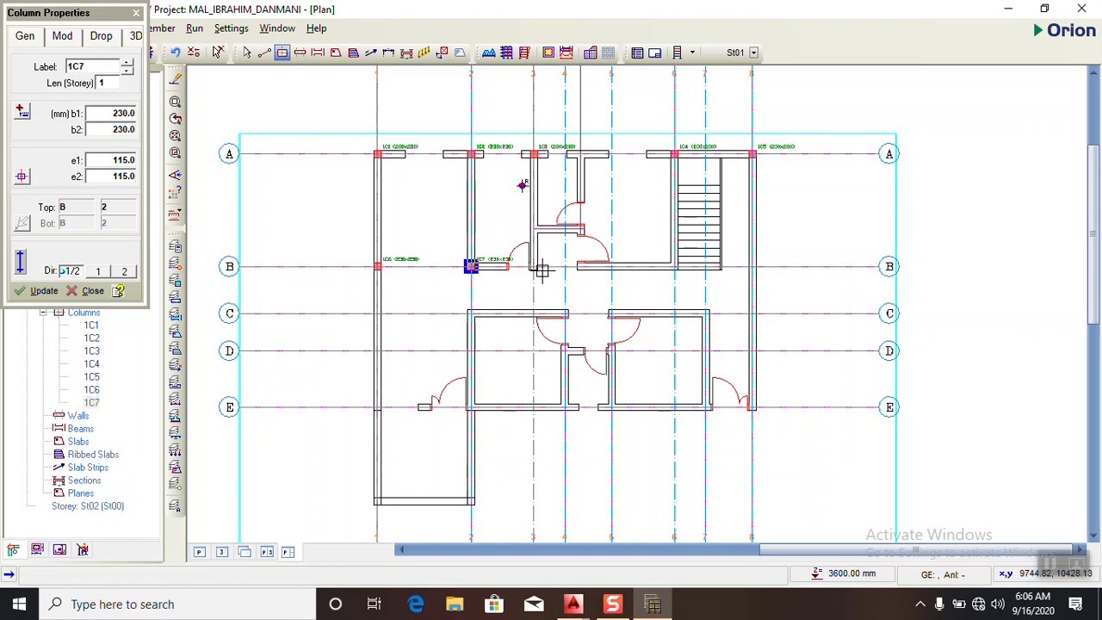
pyautogui.click(534, 266)
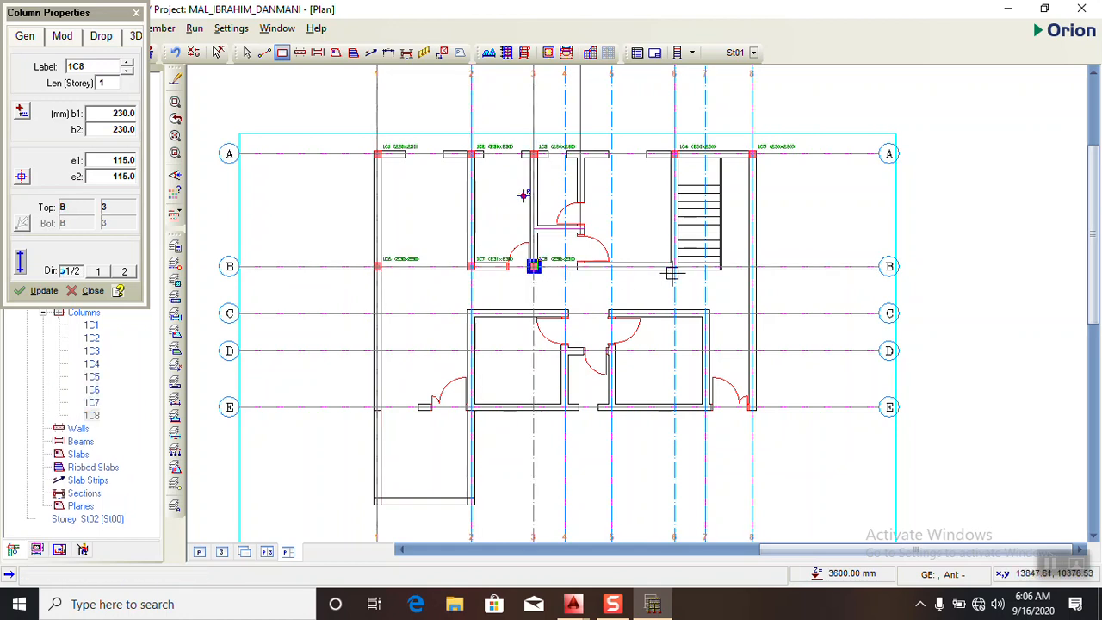
pyautogui.click(751, 267)
pyautogui.click(752, 267)
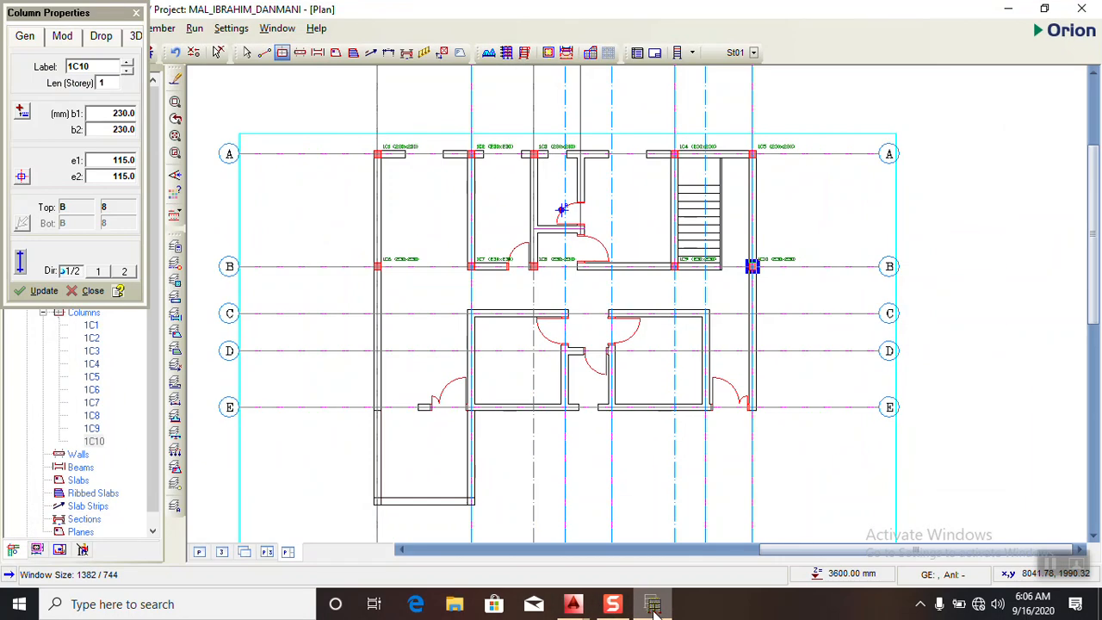
# - After checking the AutoCAD plans, place 230 x 230 mm columns at axis intersections E/1, C/2, E/2 and C/4
pyautogui.click(652, 605)
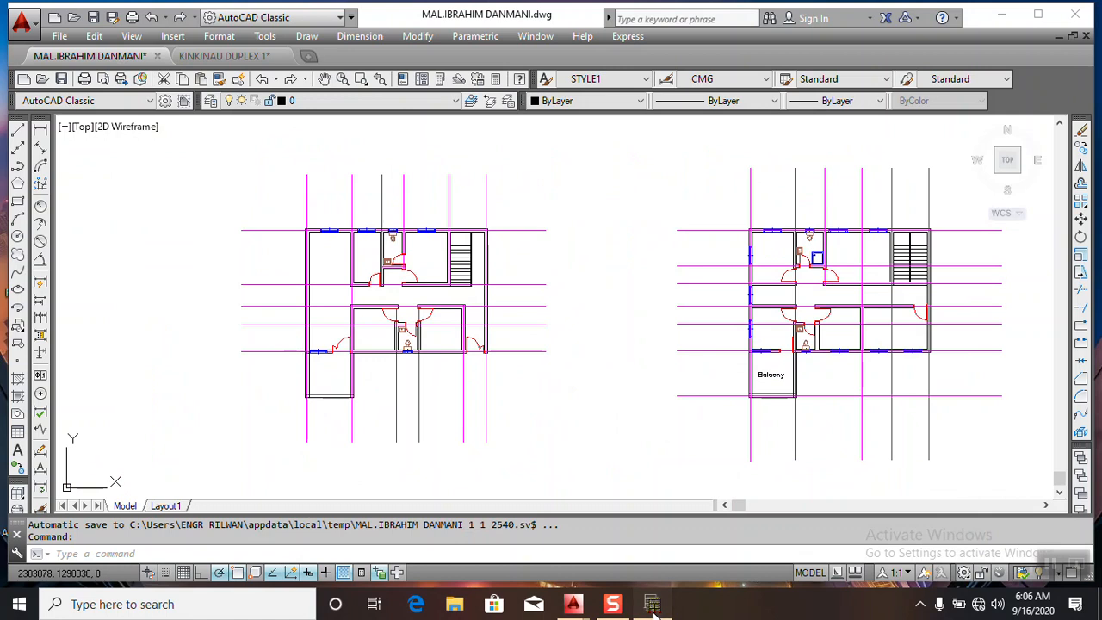
pyautogui.click(653, 605)
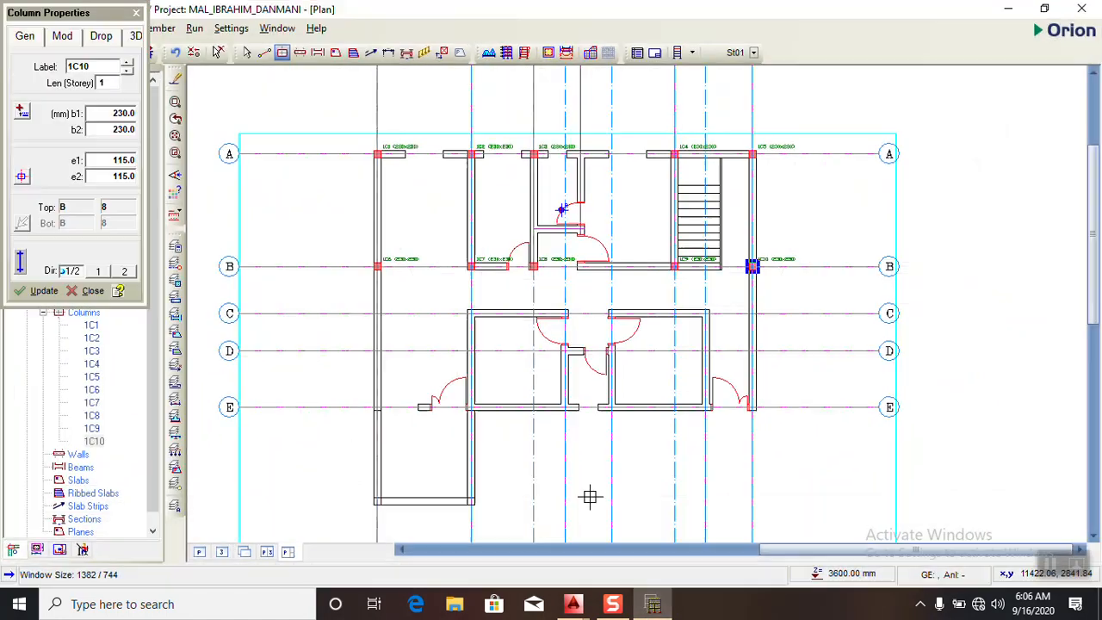
pyautogui.click(378, 407)
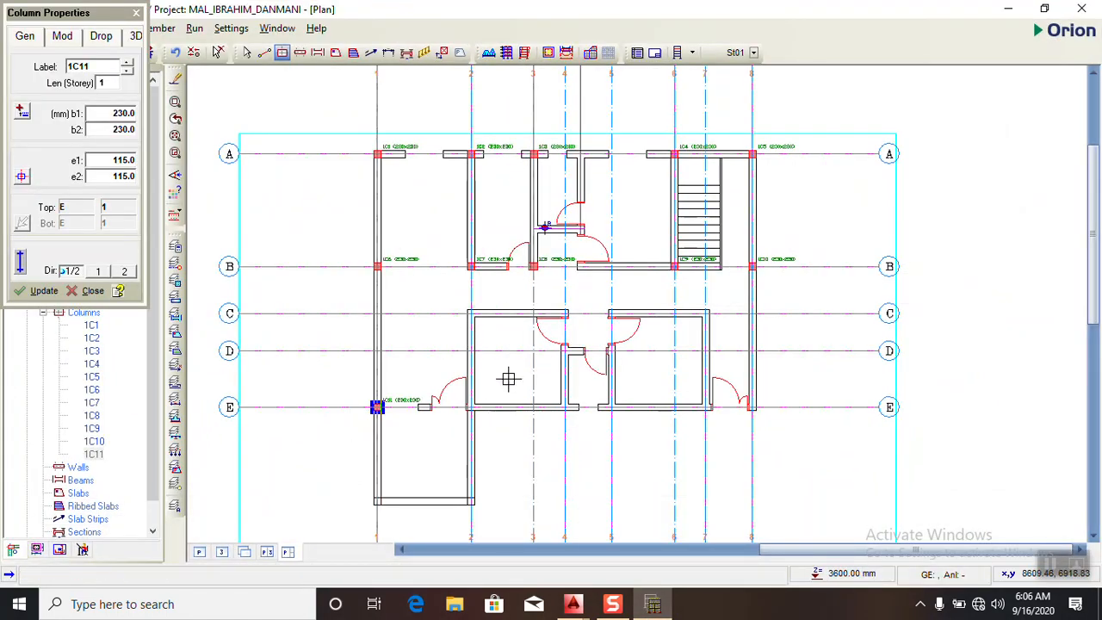
pyautogui.click(471, 313)
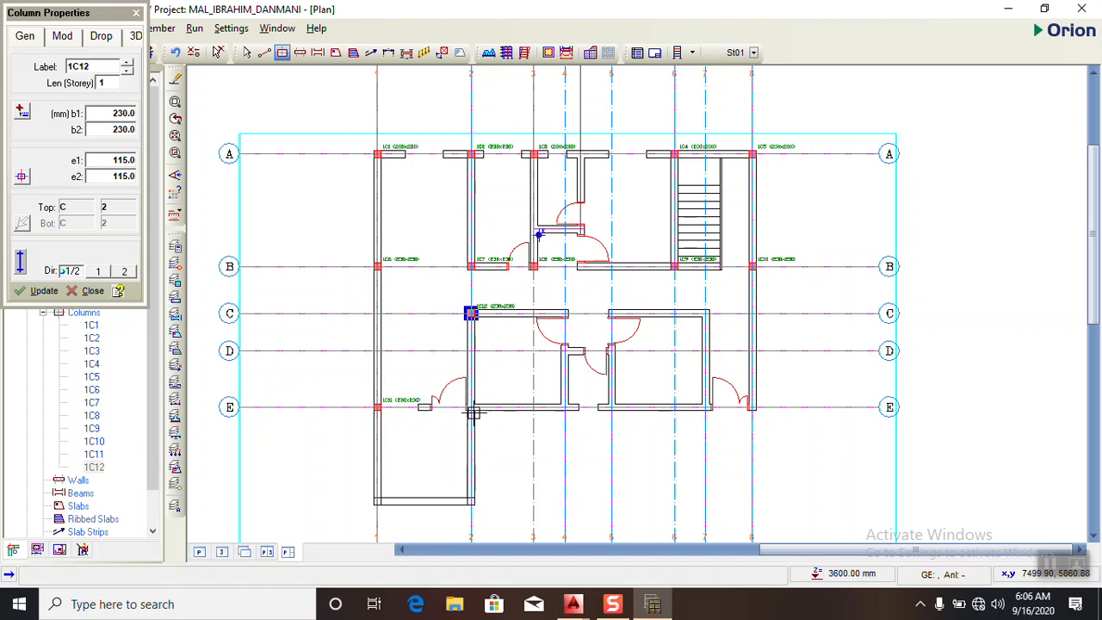
pyautogui.click(472, 407)
pyautogui.click(564, 314)
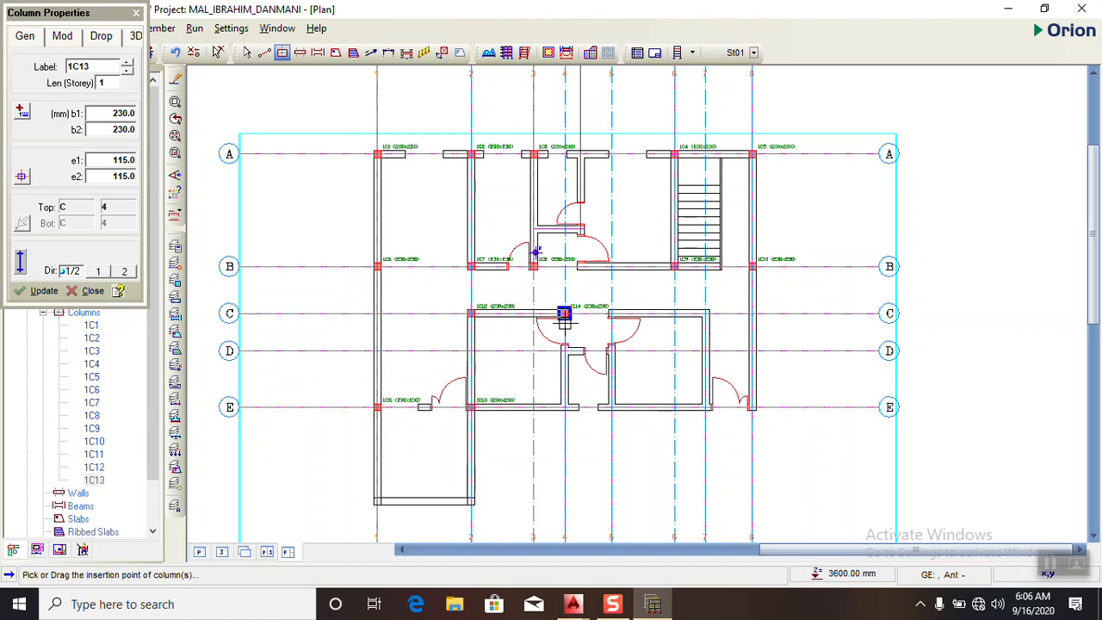
# - Place 230 x 230 mm columns at axis intersections E/4, C/7, E/7 and E/8, checking the AutoCAD plans along the way
pyautogui.click(564, 406)
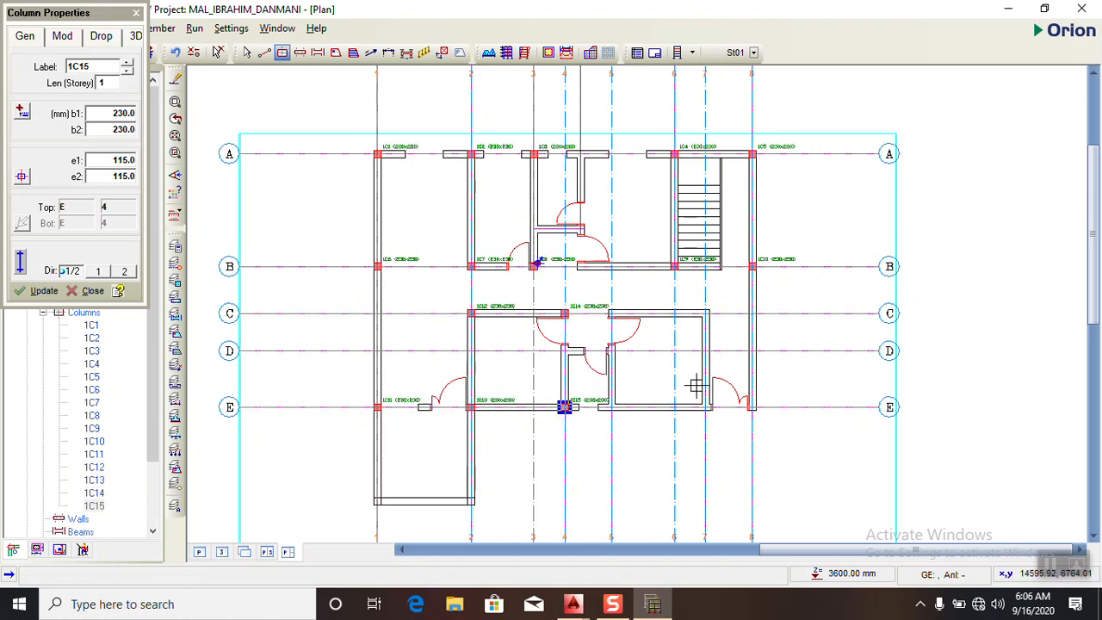
pyautogui.click(705, 313)
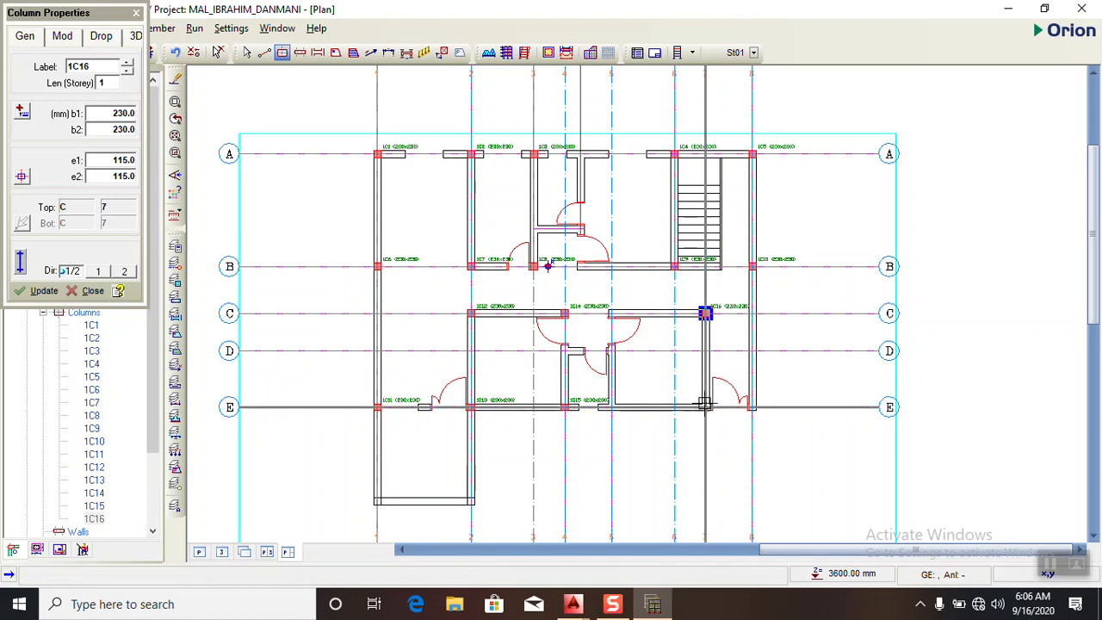
pyautogui.click(705, 408)
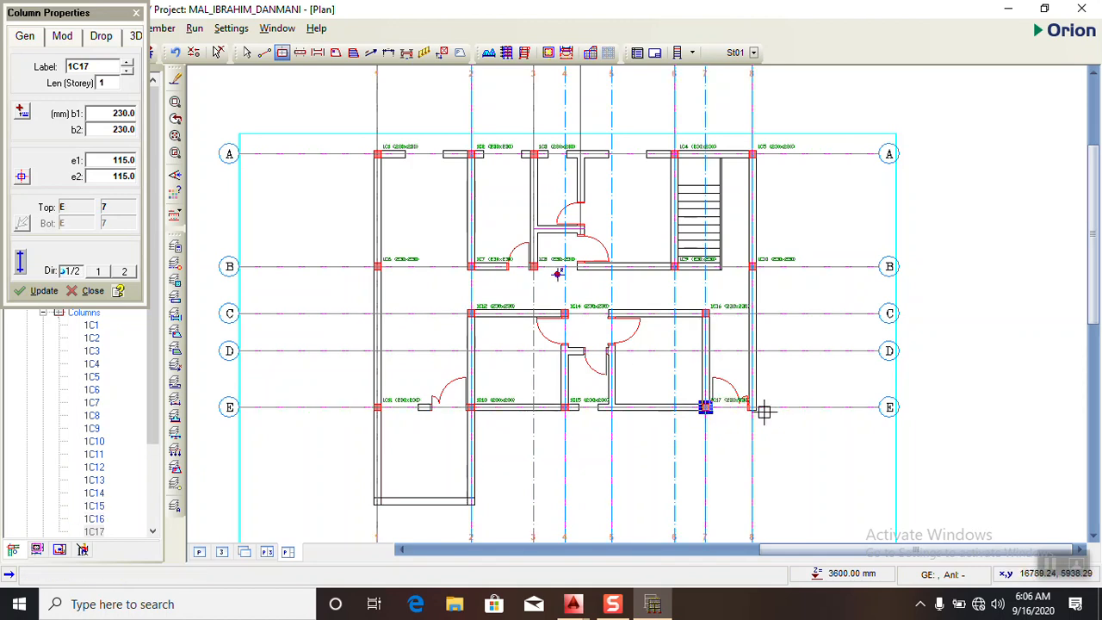
pyautogui.click(653, 601)
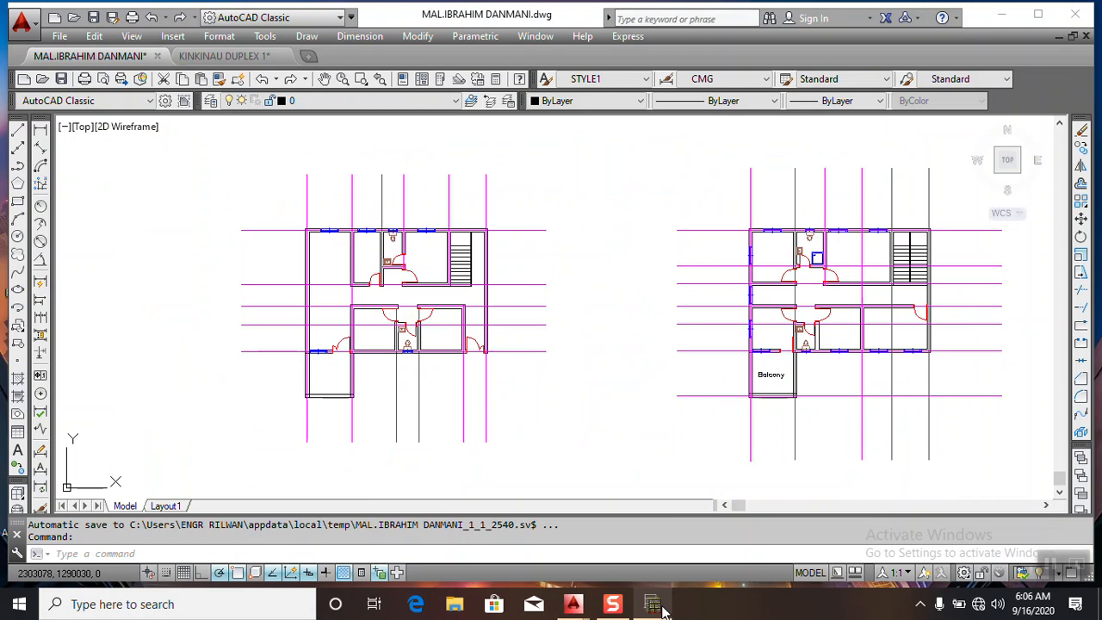
pyautogui.click(660, 608)
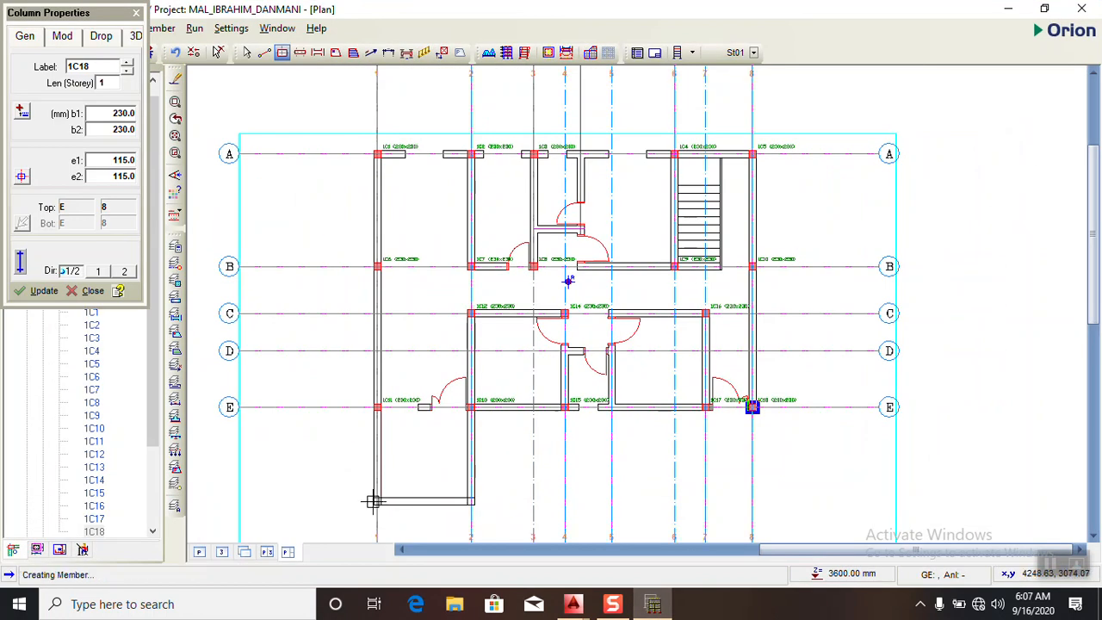
pyautogui.click(136, 12)
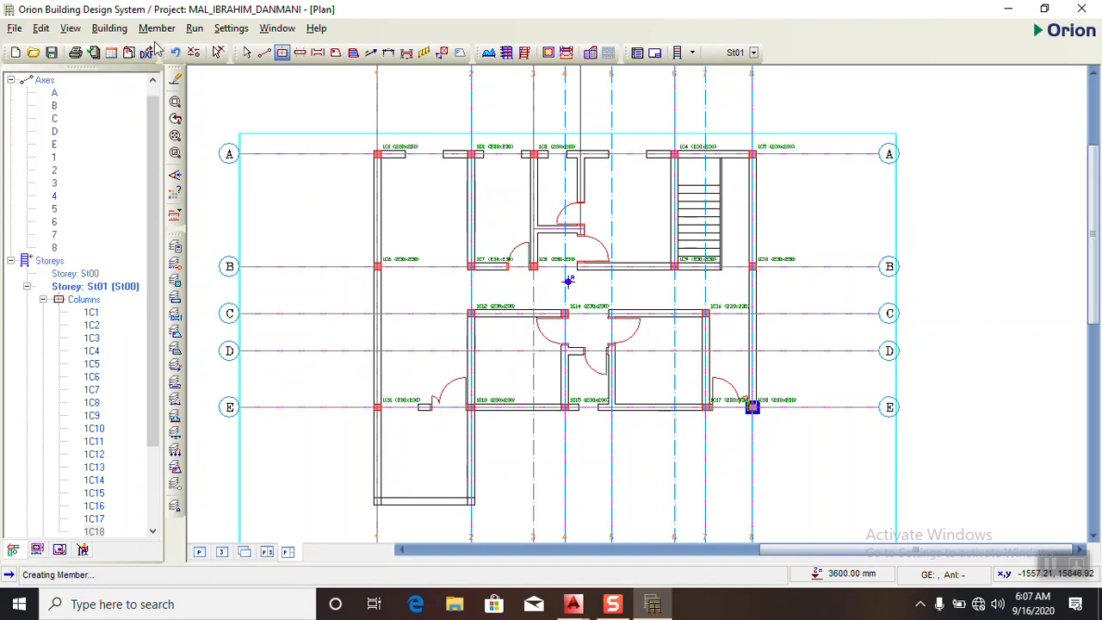
# - Try to draw a horizontal axis along the balcony's front wall, starting at its outer corner near axis 1
pyautogui.scroll(-2, 517, 392)
pyautogui.scroll(3, 429, 475)
pyautogui.scroll(1, 430, 475)
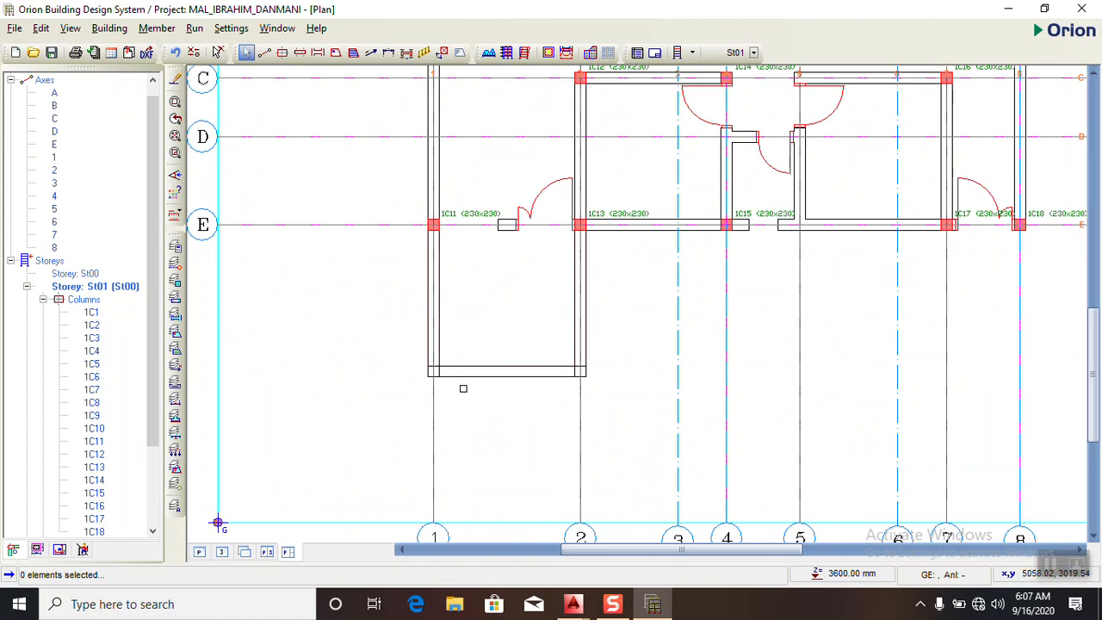
pyautogui.scroll(1, 463, 388)
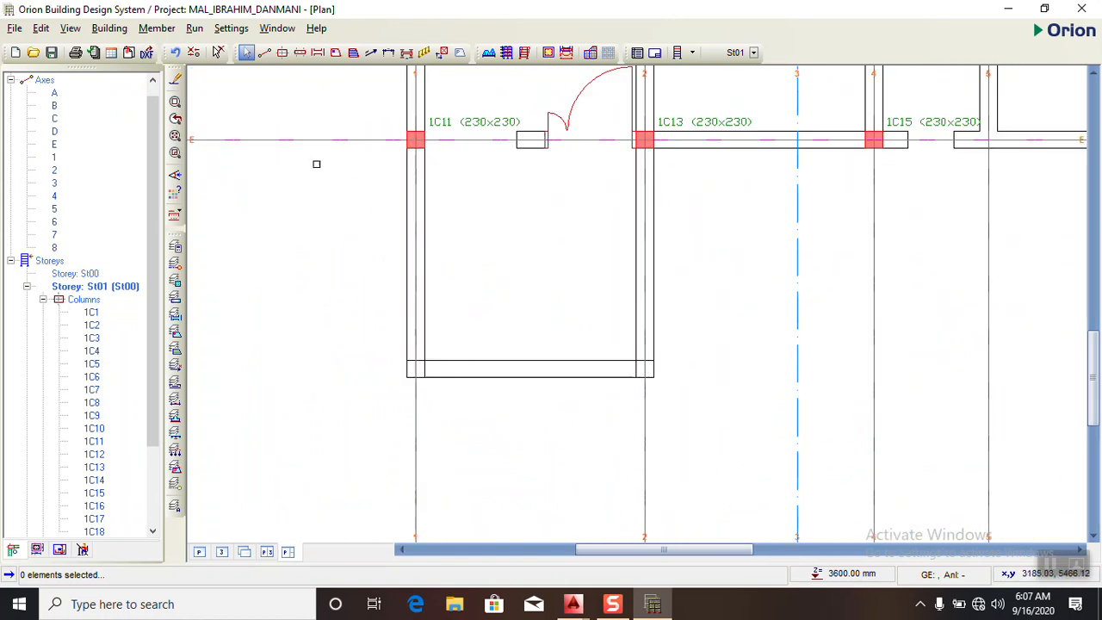
pyautogui.click(264, 53)
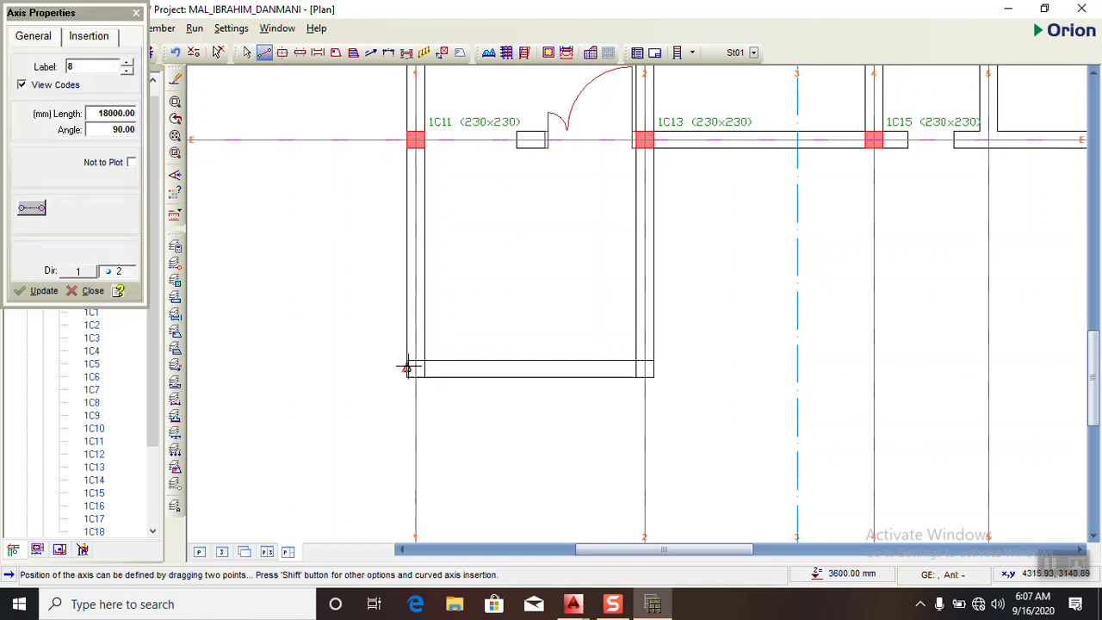
pyautogui.moveTo(407, 360); pyautogui.dragTo(405, 361)
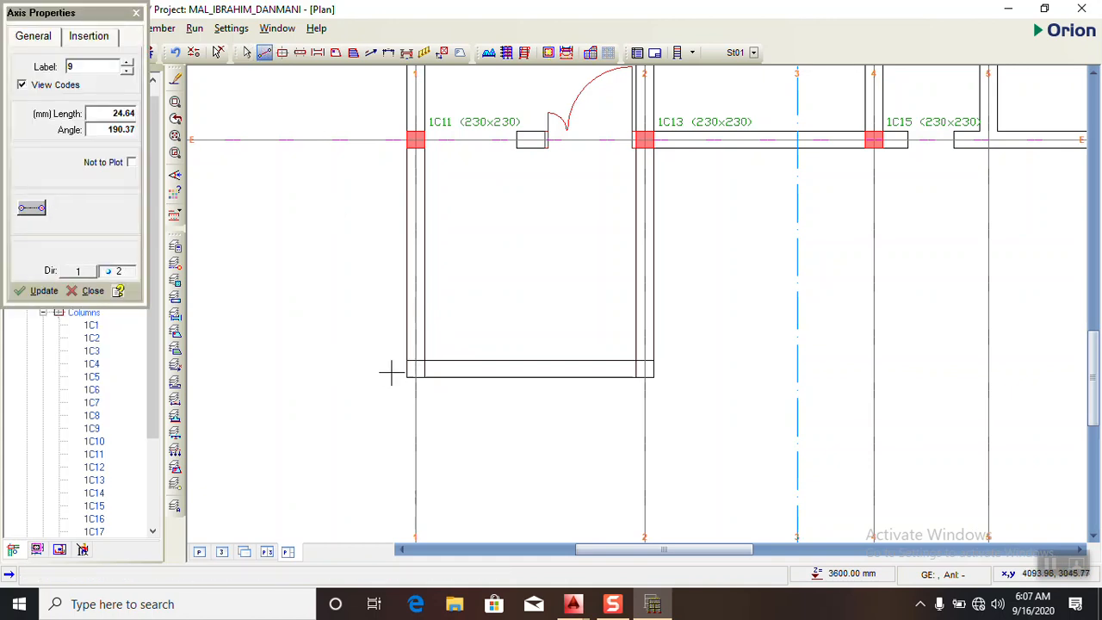
pyautogui.click(138, 14)
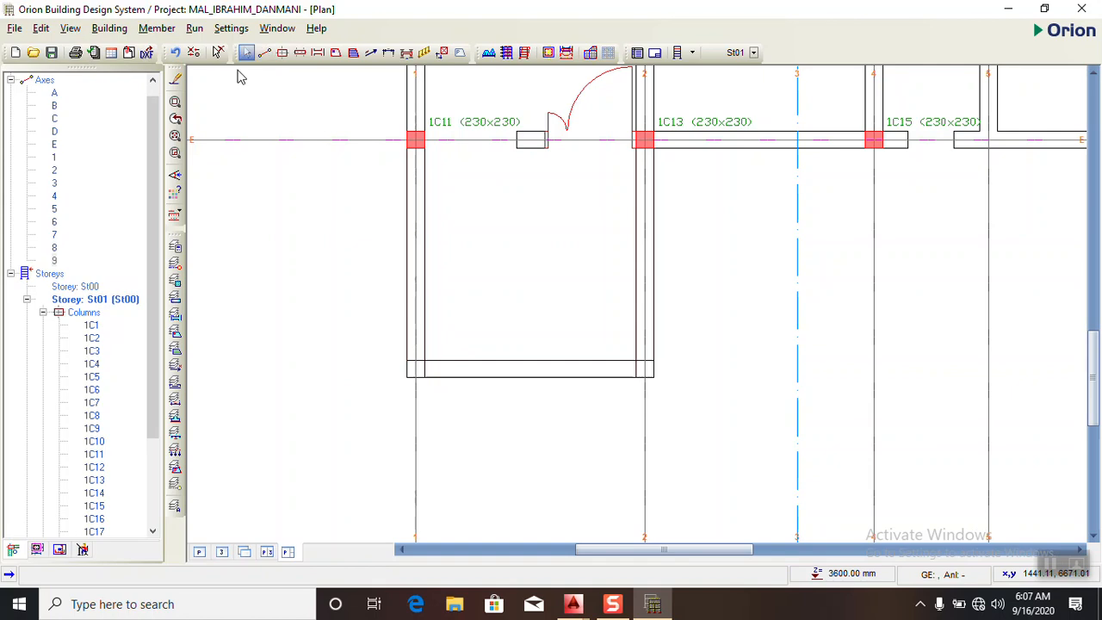
# - Draw a 3230 mm horizontal axis along the inner line of the balcony's front wall and label it F
pyautogui.click(265, 52)
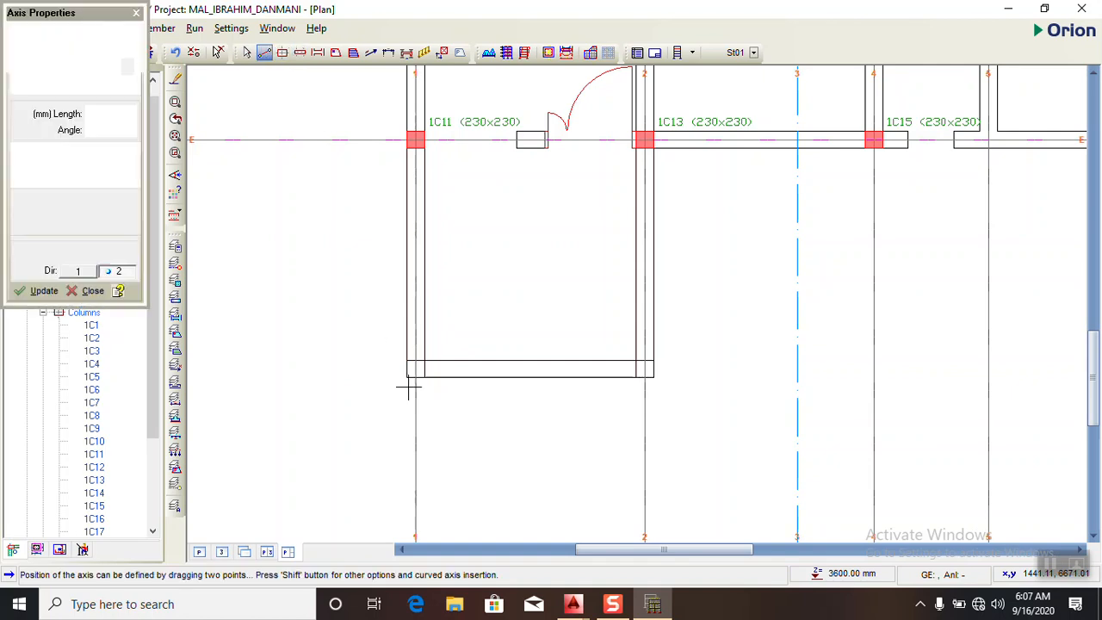
pyautogui.moveTo(408, 362); pyautogui.dragTo(654, 361)
pyautogui.scroll(-5, 544, 337)
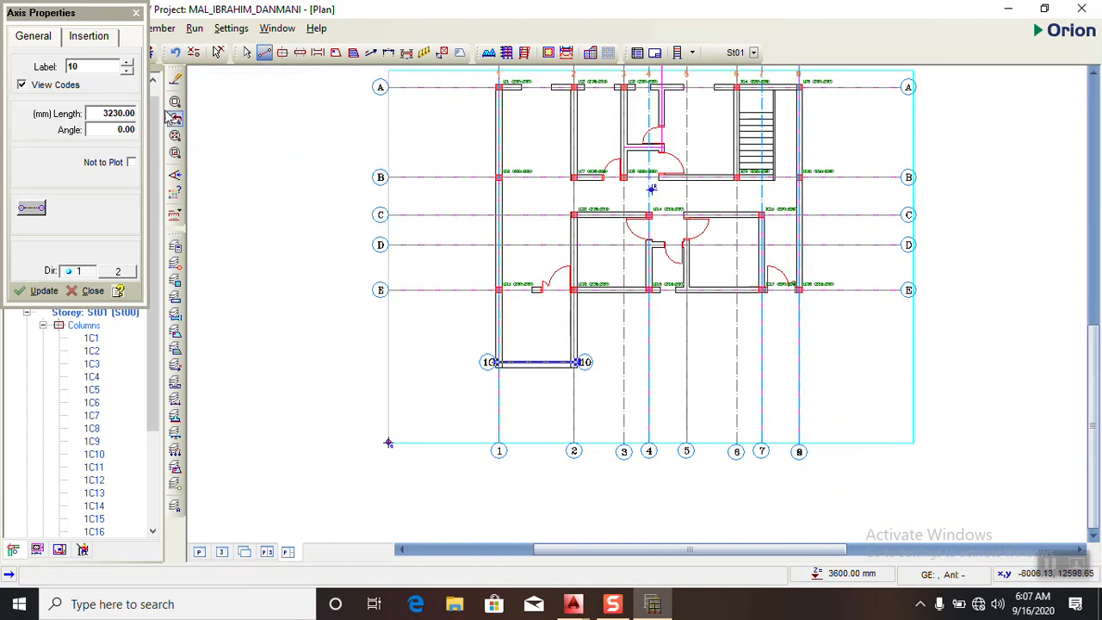
pyautogui.moveTo(85, 66); pyautogui.dragTo(67, 66)
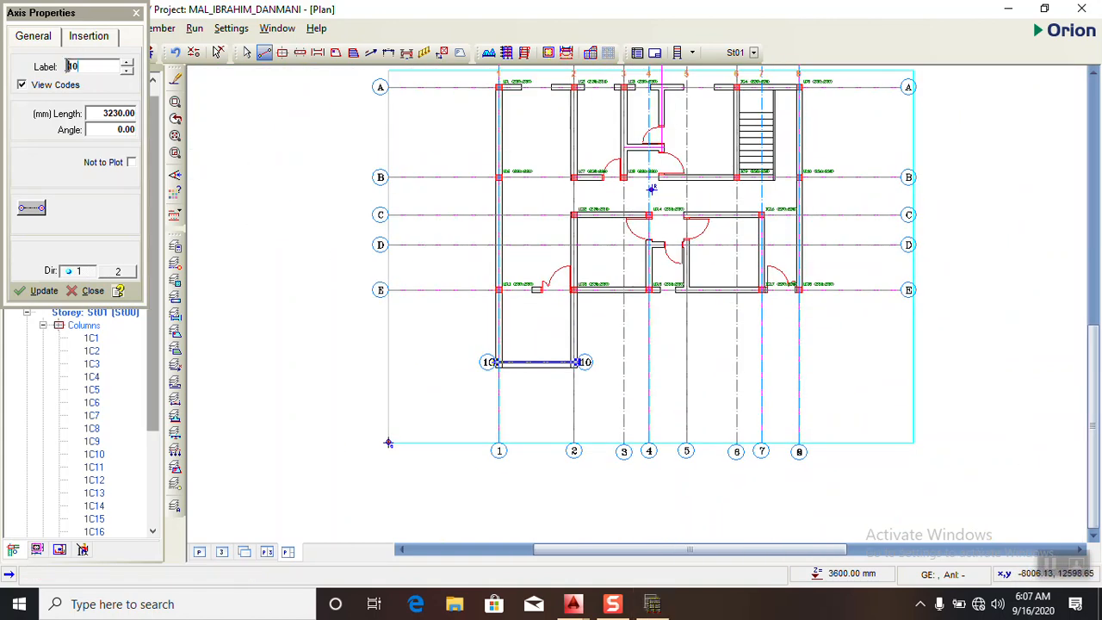
pyautogui.moveTo(85, 66); pyautogui.dragTo(62, 67)
pyautogui.write('F')
pyautogui.click(38, 291)
pyautogui.click(136, 13)
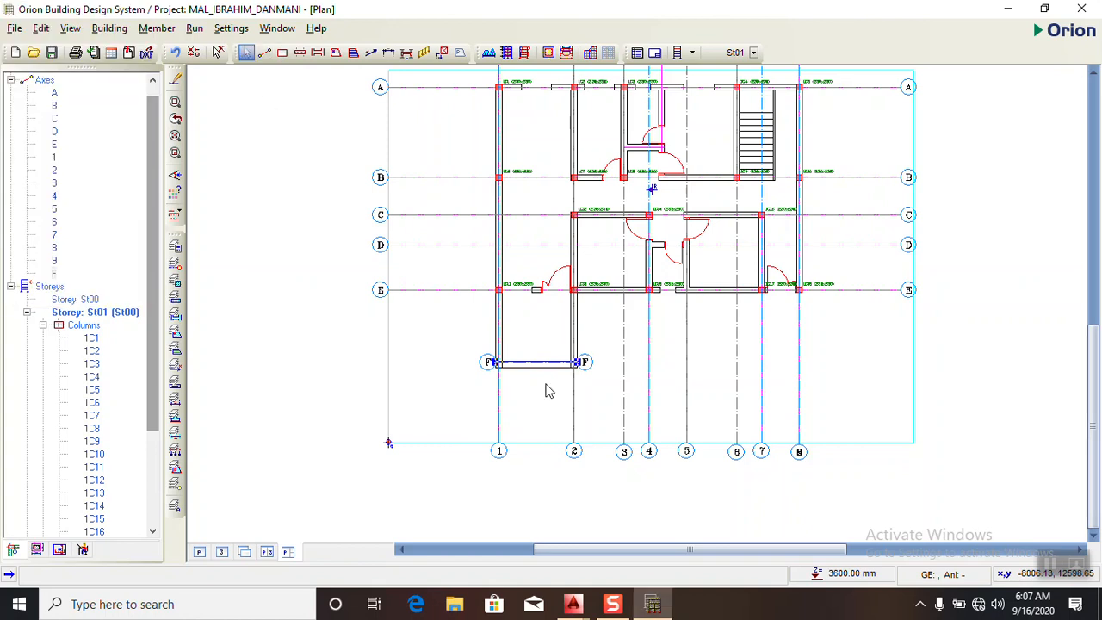
# - Stretch the left end of axis F past axis 1 towards the left ends of the other horizontal axes
pyautogui.rightClick(470, 354)
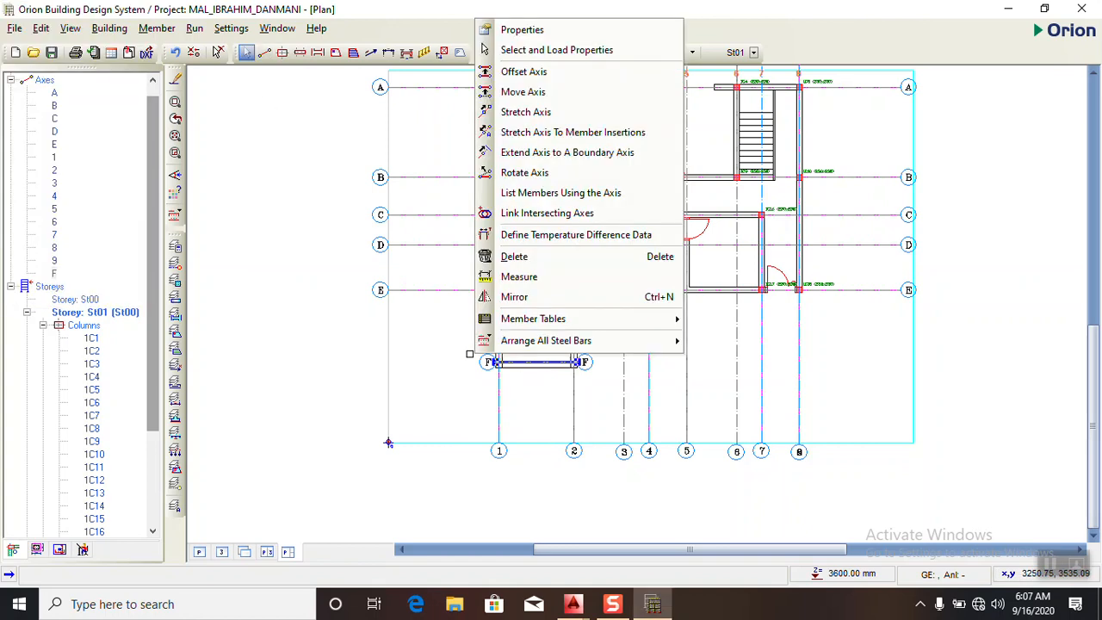
pyautogui.click(521, 112)
pyautogui.scroll(3, 491, 379)
pyautogui.click(492, 319)
pyautogui.scroll(2, 498, 319)
pyautogui.scroll(-2, 498, 318)
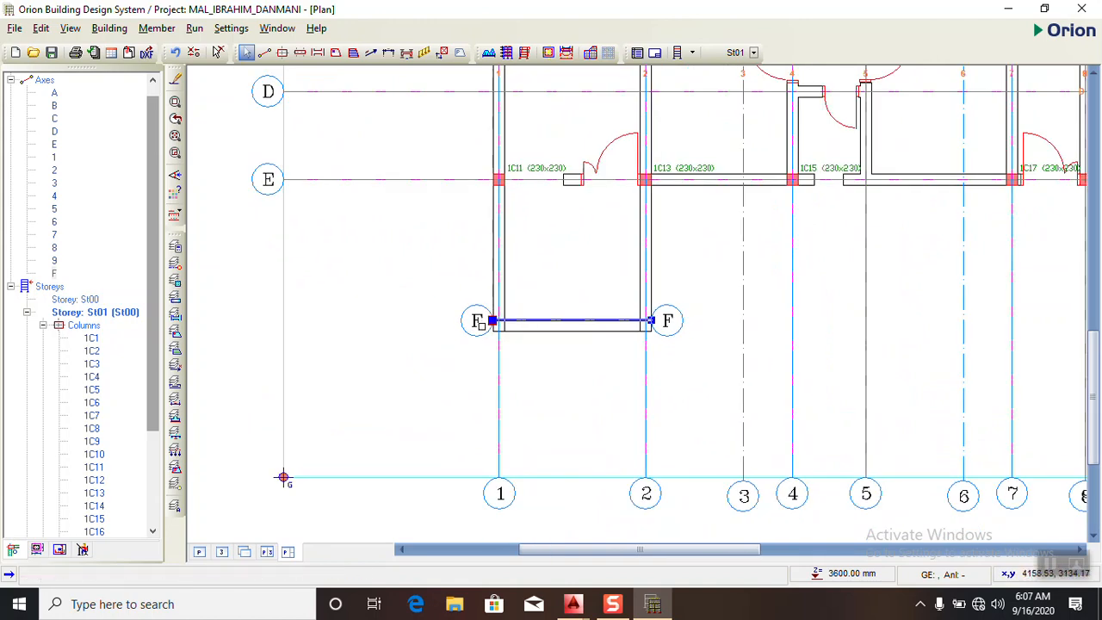
pyautogui.rightClick(395, 274)
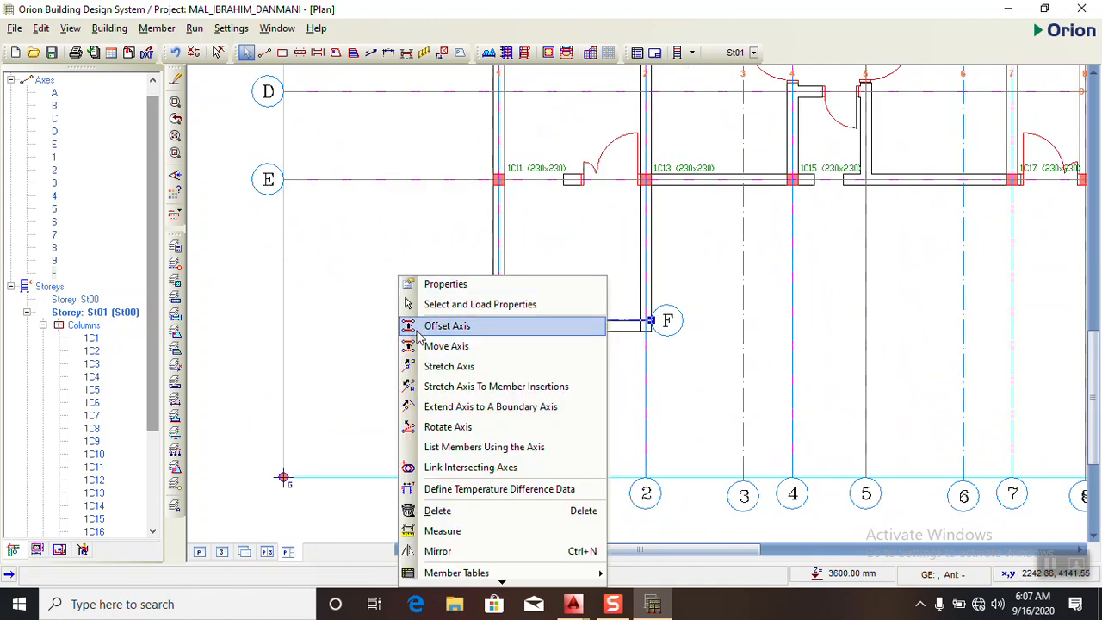
pyautogui.click(420, 372)
pyautogui.click(492, 320)
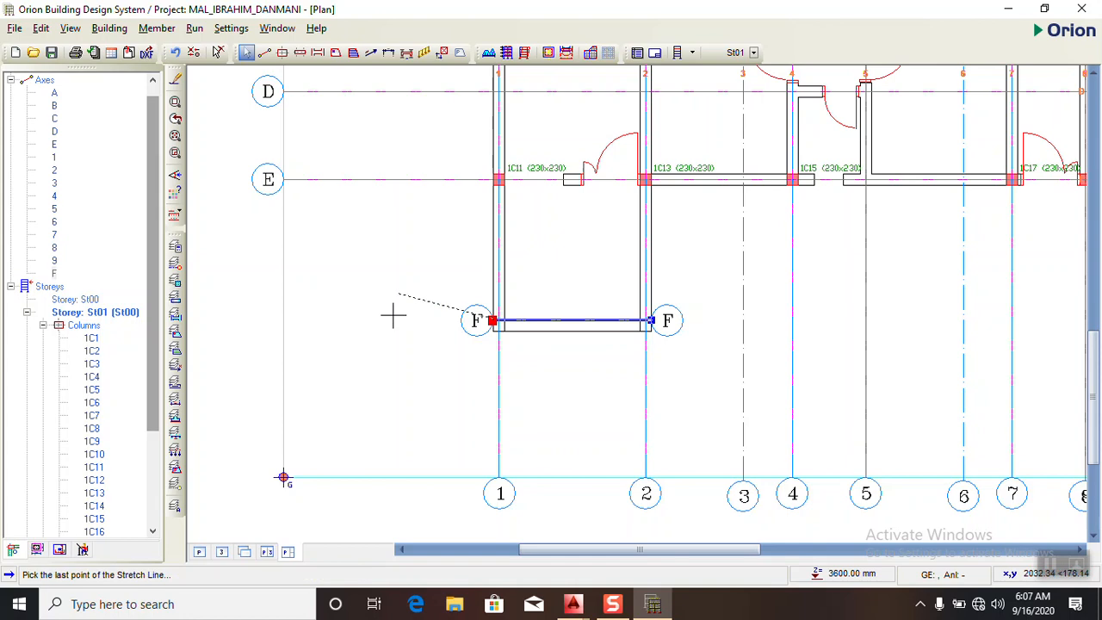
pyautogui.click(249, 320)
pyautogui.click(297, 321)
pyautogui.rightClick(297, 321)
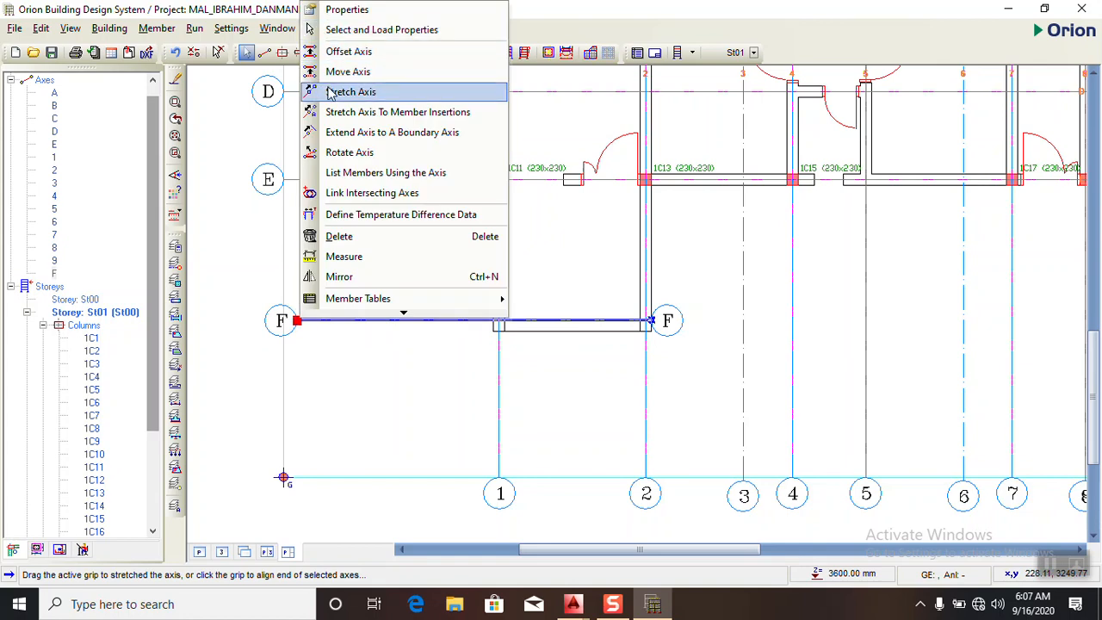
pyautogui.click(345, 91)
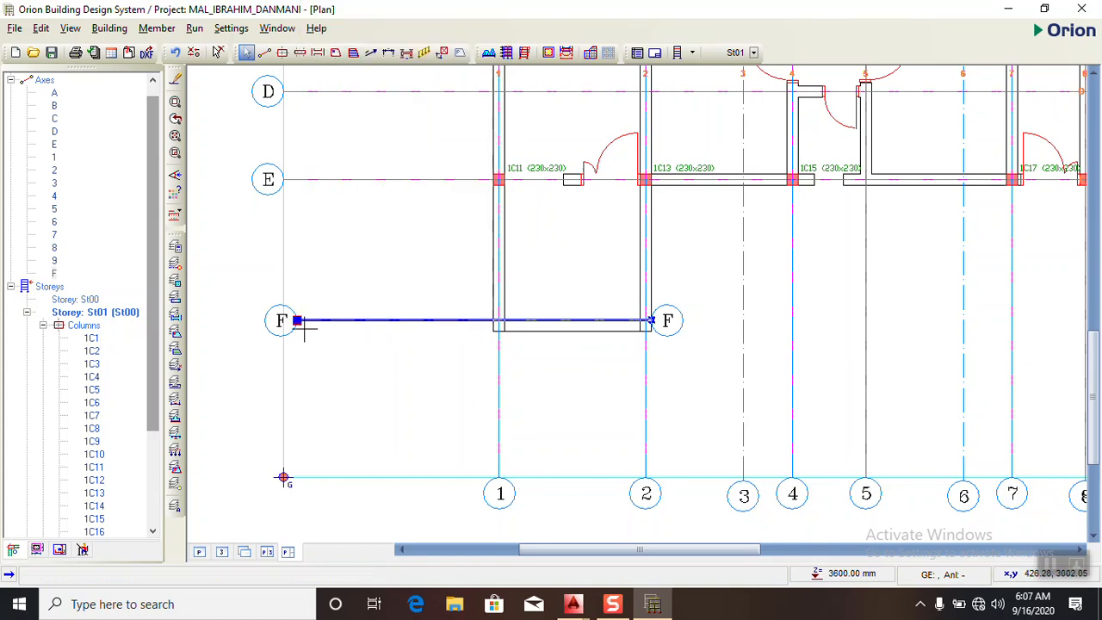
pyautogui.click(255, 320)
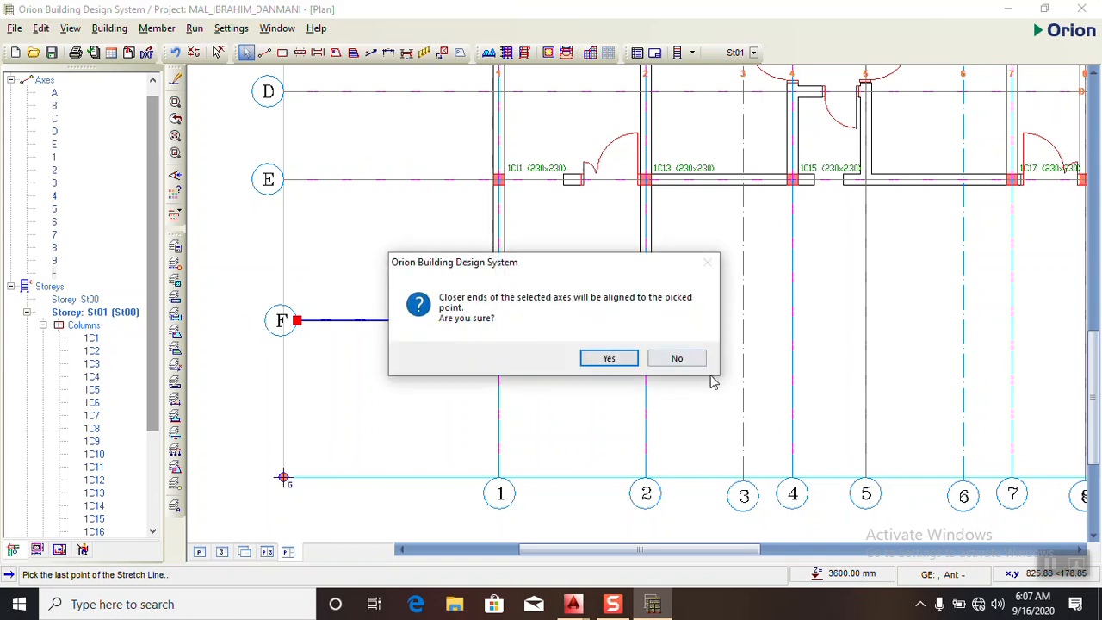
pyautogui.click(679, 357)
# - Stretch the right end of axis F past axis 8 to line up with the right ends of the other horizontal axes
pyautogui.scroll(-3, 591, 325)
pyautogui.scroll(2, 590, 373)
pyautogui.scroll(-2, 452, 351)
pyautogui.rightClick(514, 343)
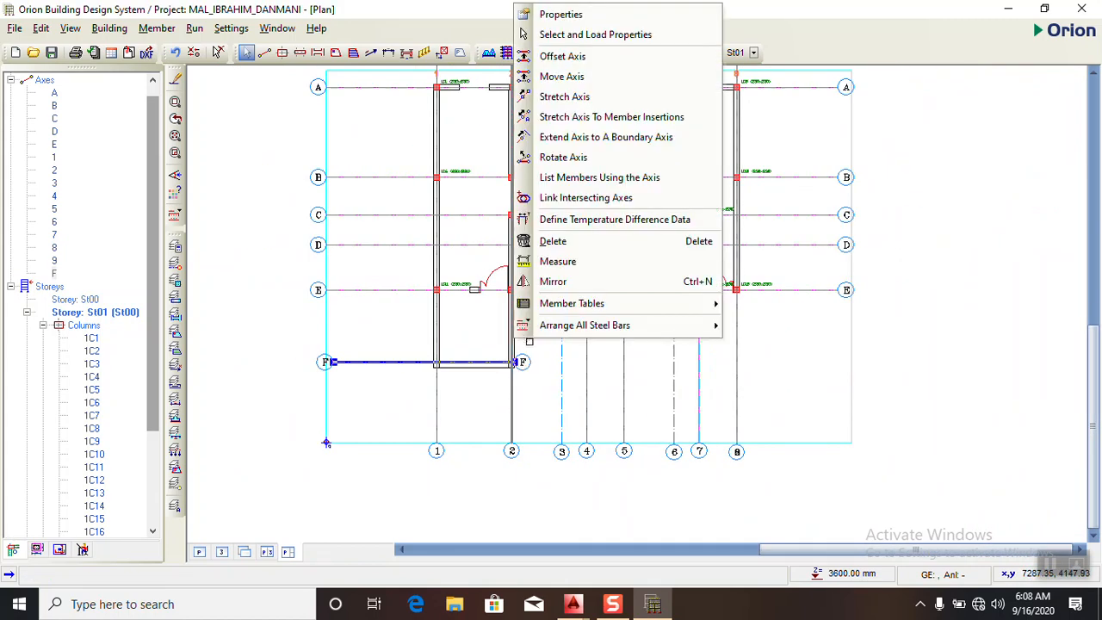
pyautogui.click(564, 97)
pyautogui.scroll(1, 551, 370)
pyautogui.click(511, 357)
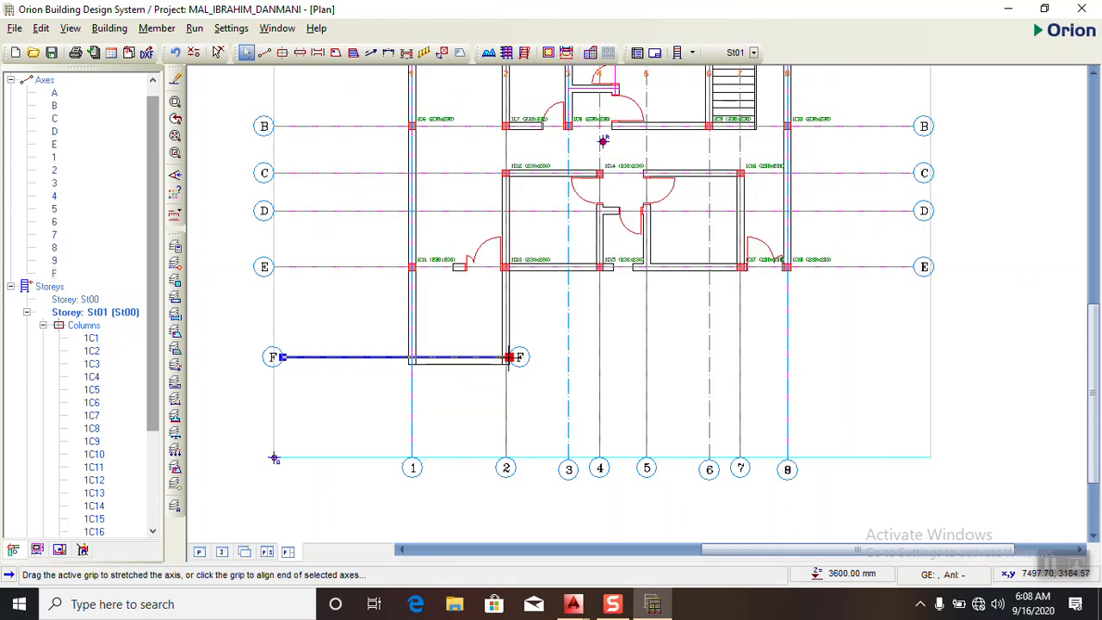
pyautogui.click(510, 357)
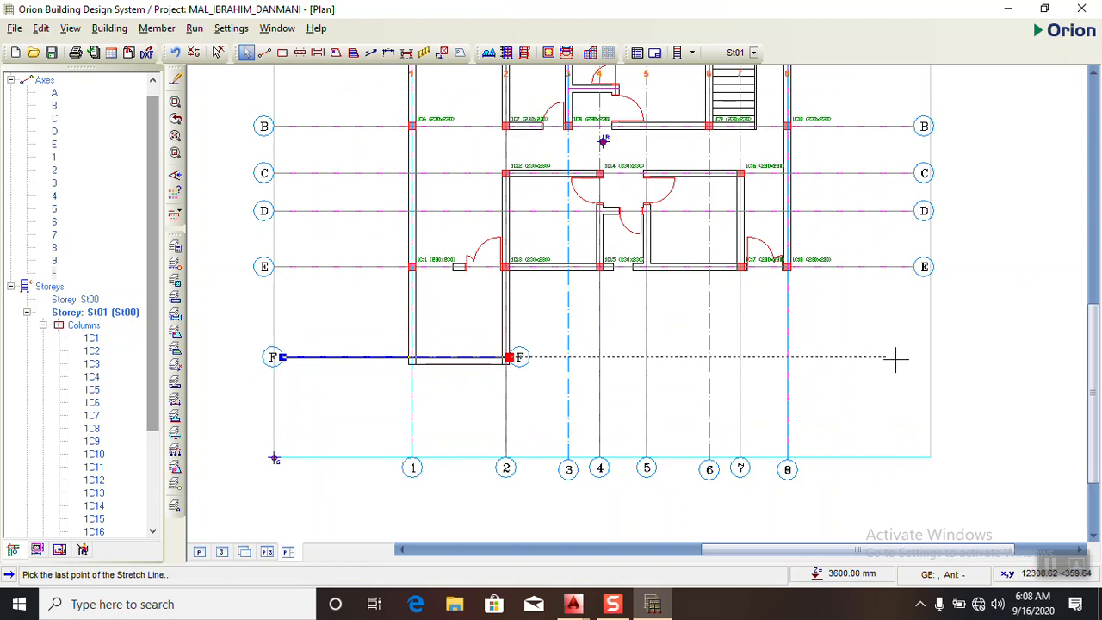
pyautogui.click(926, 355)
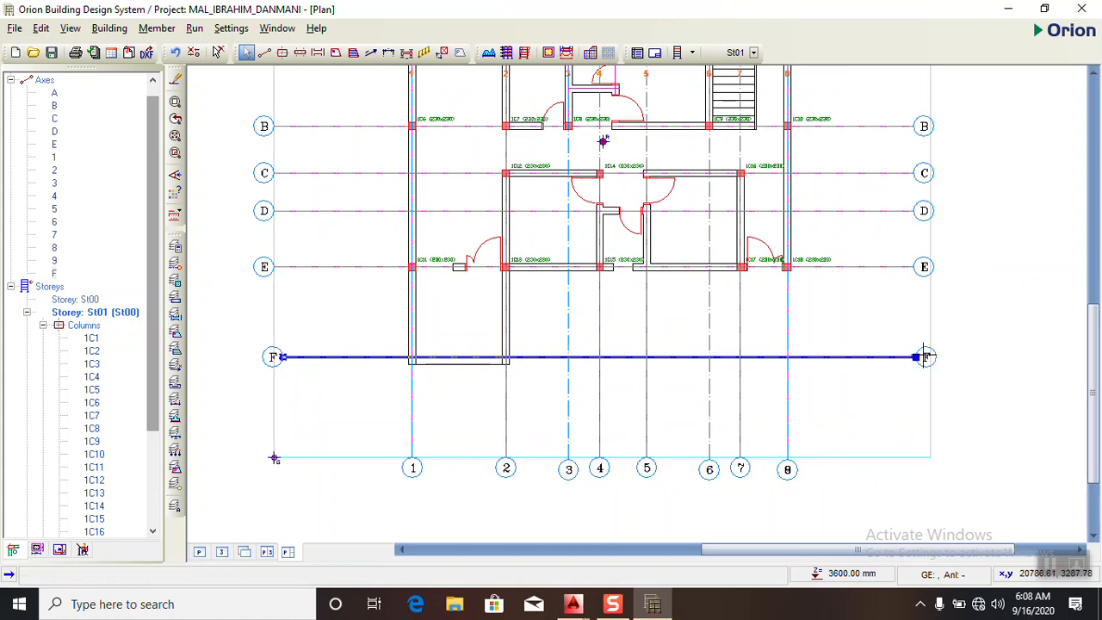
# - Try to stretch the left end of axis F slightly further to match the other horizontal axes
pyautogui.rightClick(313, 312)
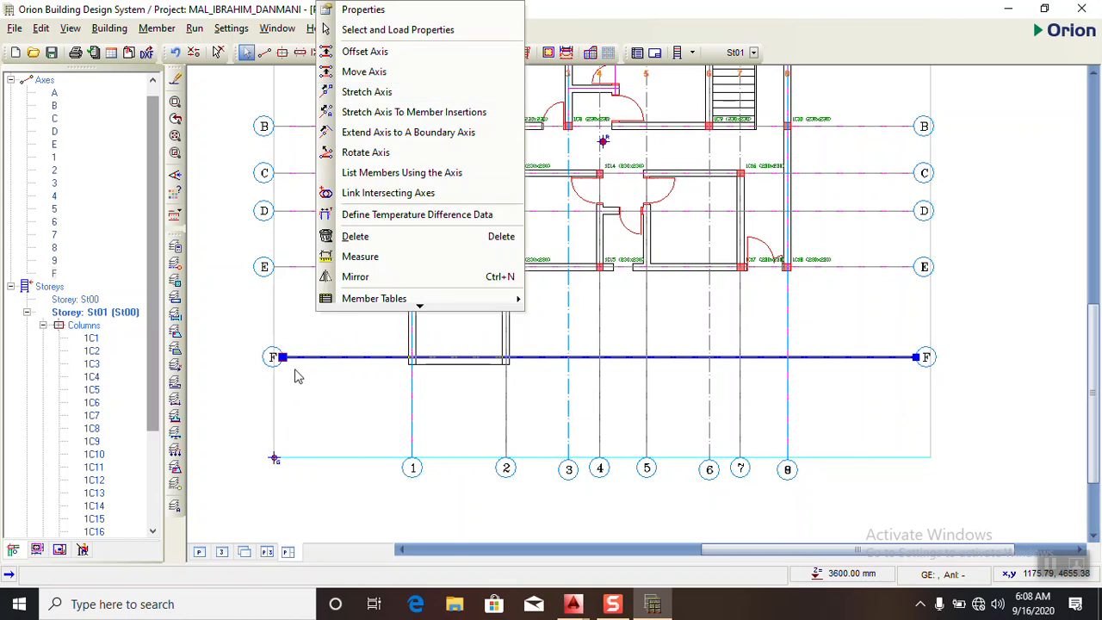
pyautogui.click(297, 376)
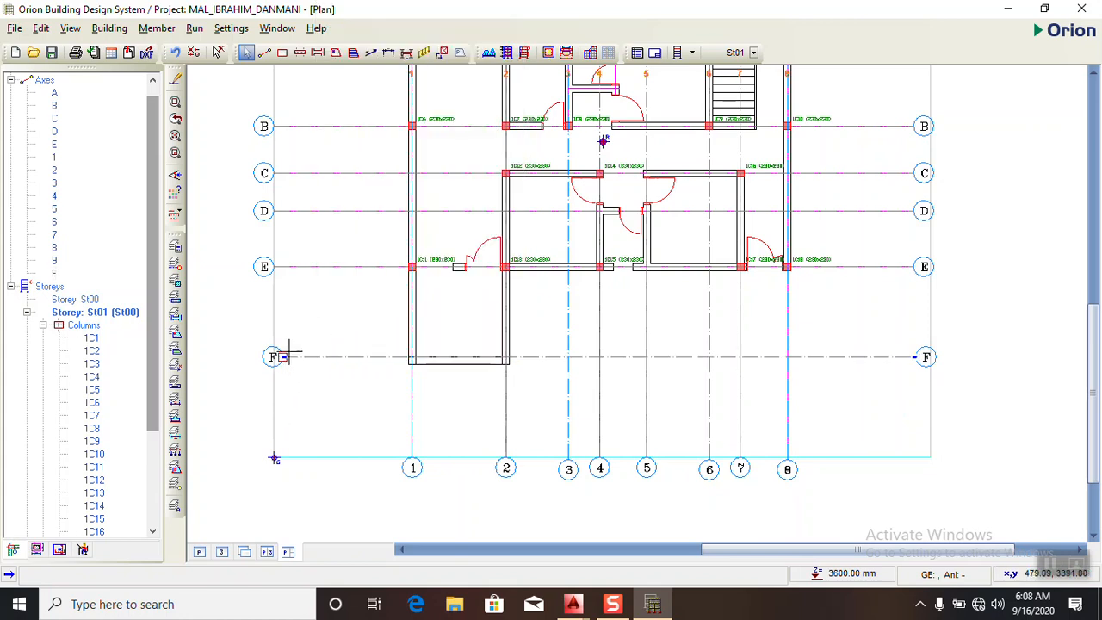
pyautogui.click(277, 357)
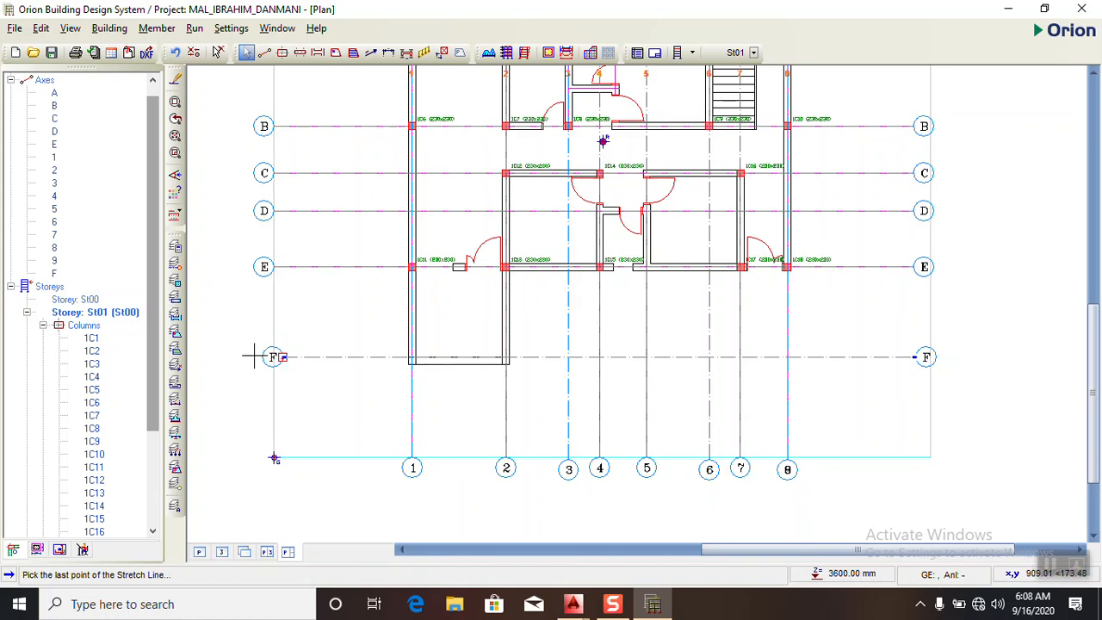
pyautogui.click(251, 361)
# - Try to move axis F down to the centre of the balcony's front wall using a move offset of -115 mm
pyautogui.scroll(-2, 310, 340)
pyautogui.scroll(2, 364, 310)
pyautogui.scroll(1, 398, 362)
pyautogui.click(386, 360)
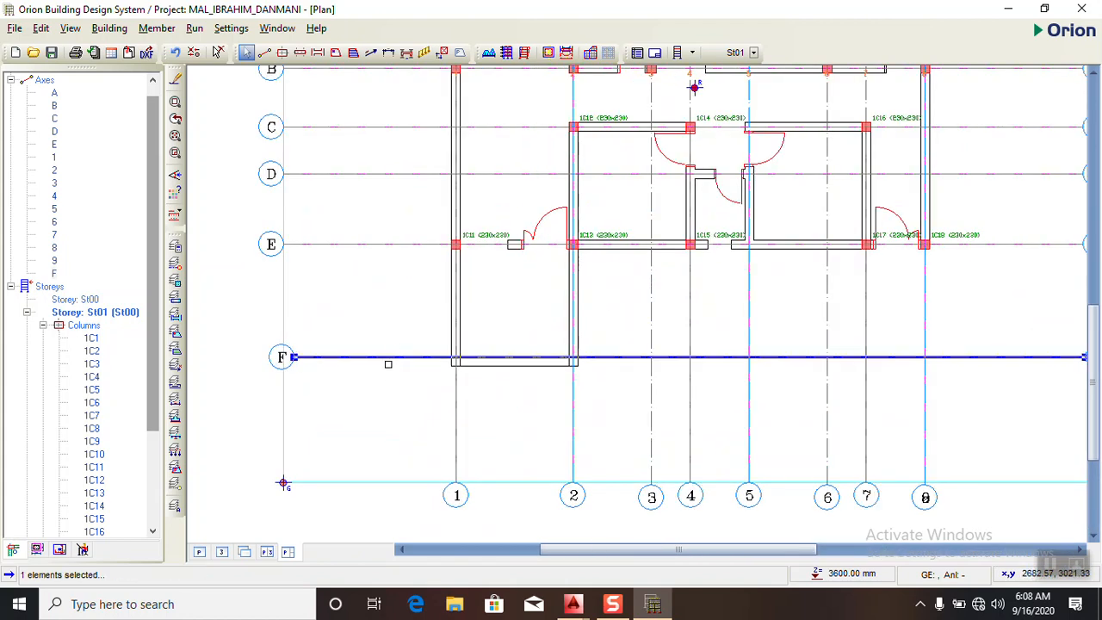
pyautogui.rightClick(389, 357)
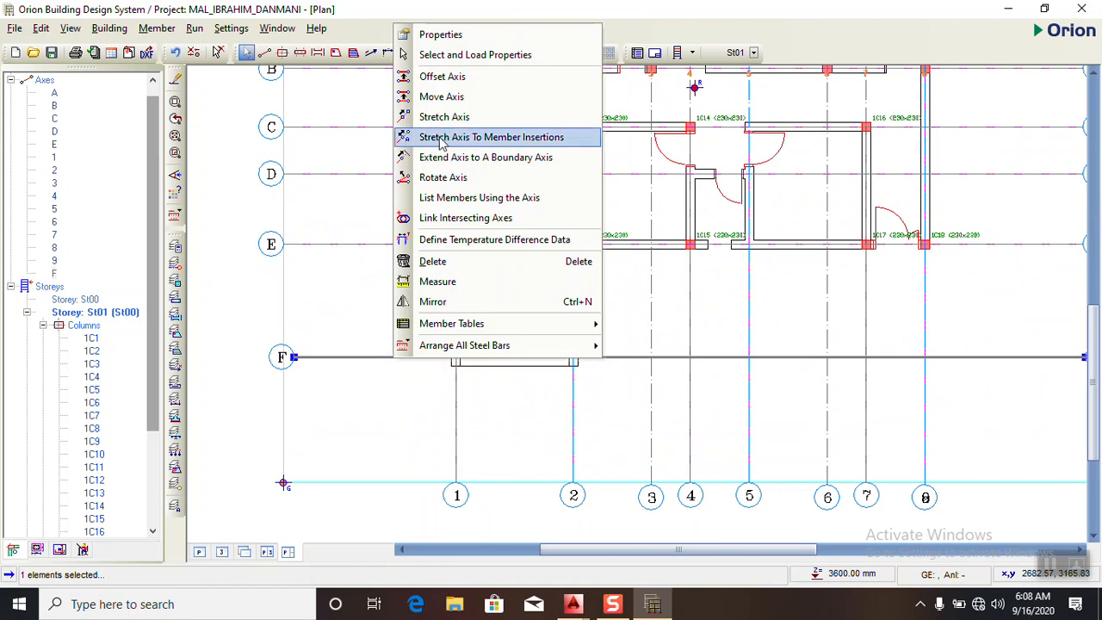
pyautogui.click(424, 99)
pyautogui.scroll(3, 458, 368)
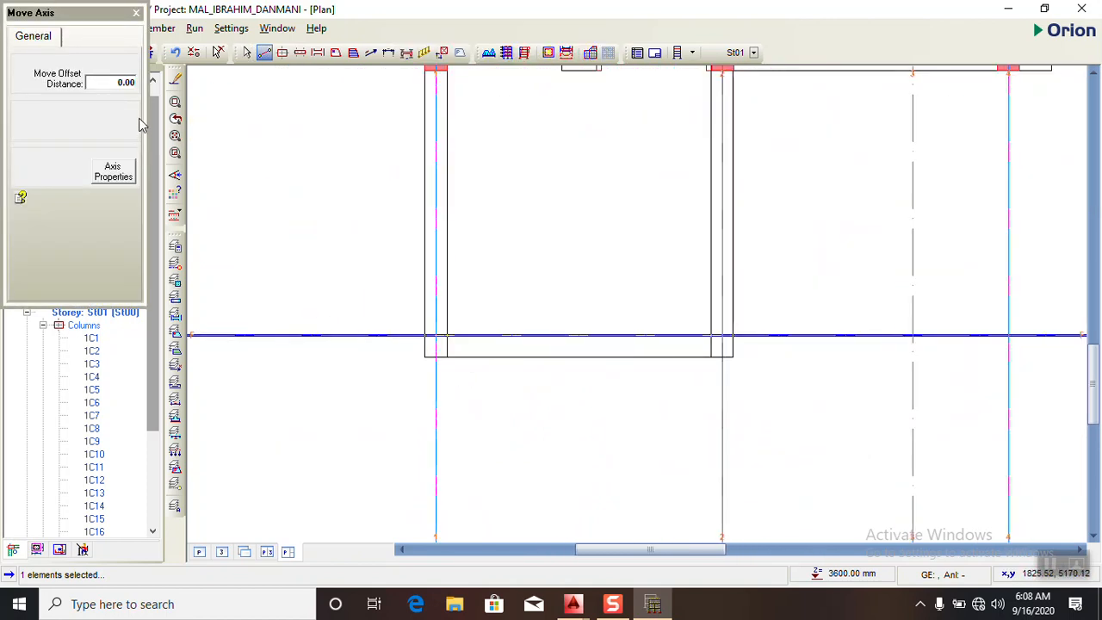
pyautogui.doubleClick(133, 82)
pyautogui.write('-115')
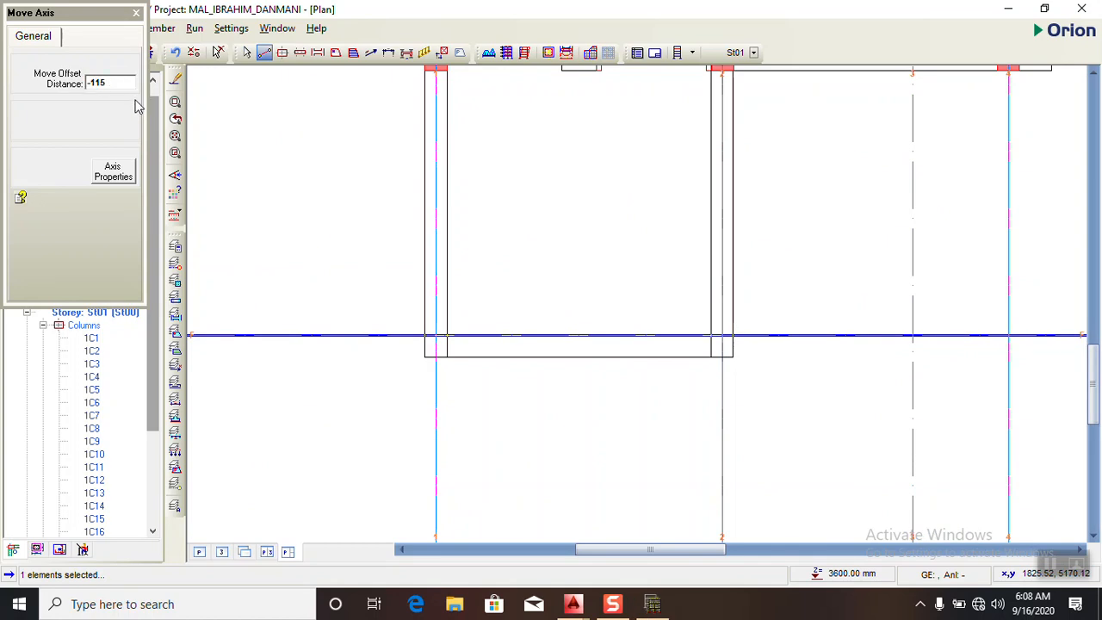
pyautogui.click(107, 180)
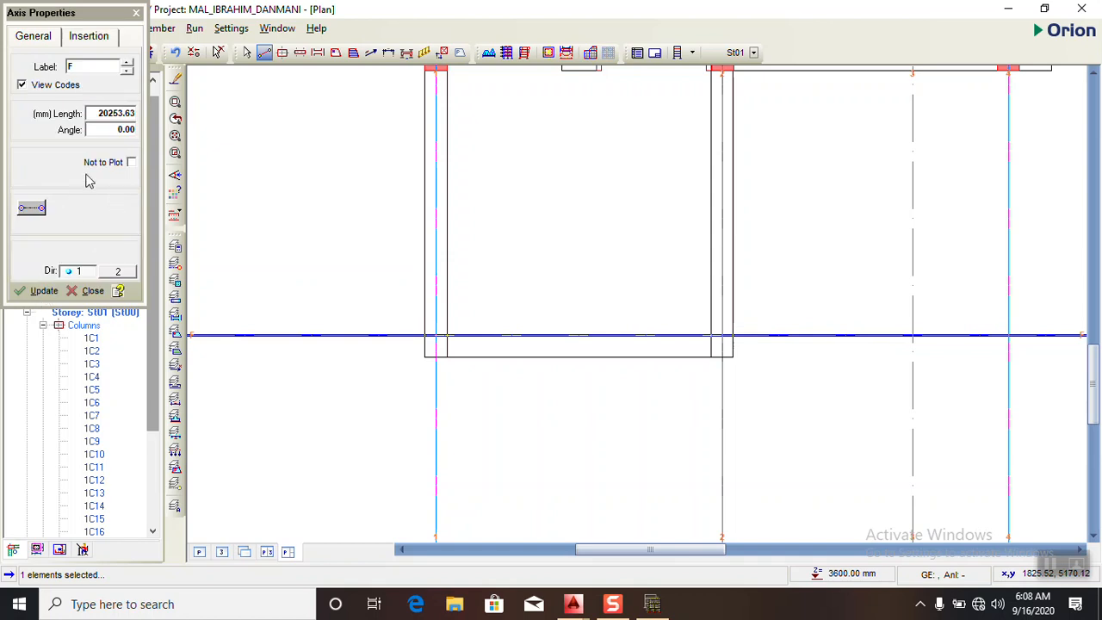
pyautogui.click(35, 295)
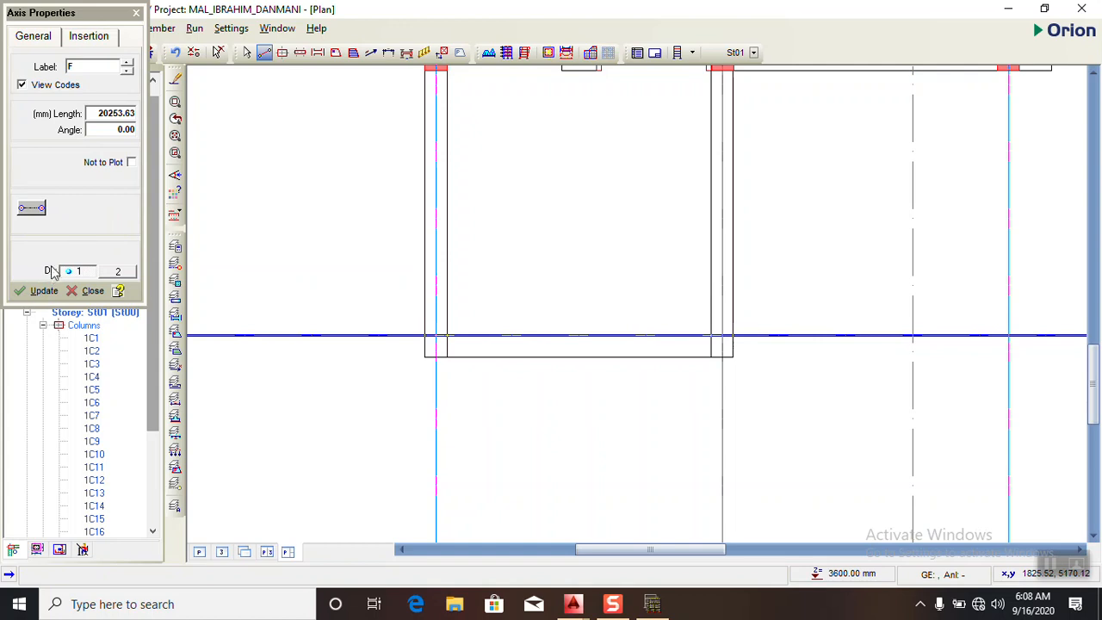
pyautogui.click(65, 40)
pyautogui.click(43, 40)
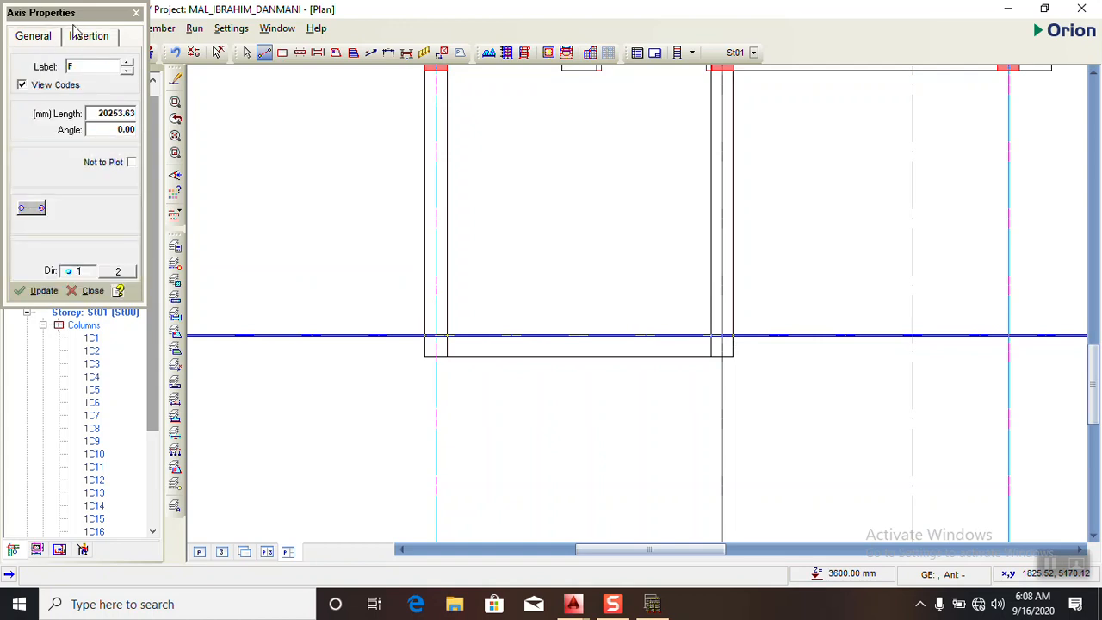
pyautogui.click(136, 12)
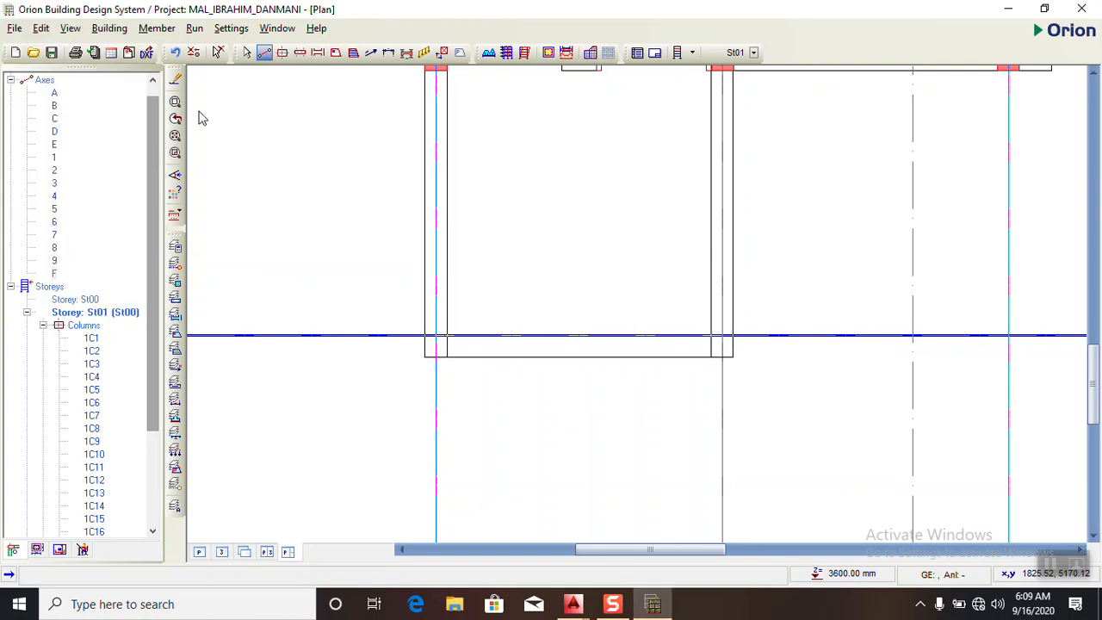
# - Start an offset of axis F and save the project changes
pyautogui.rightClick(334, 254)
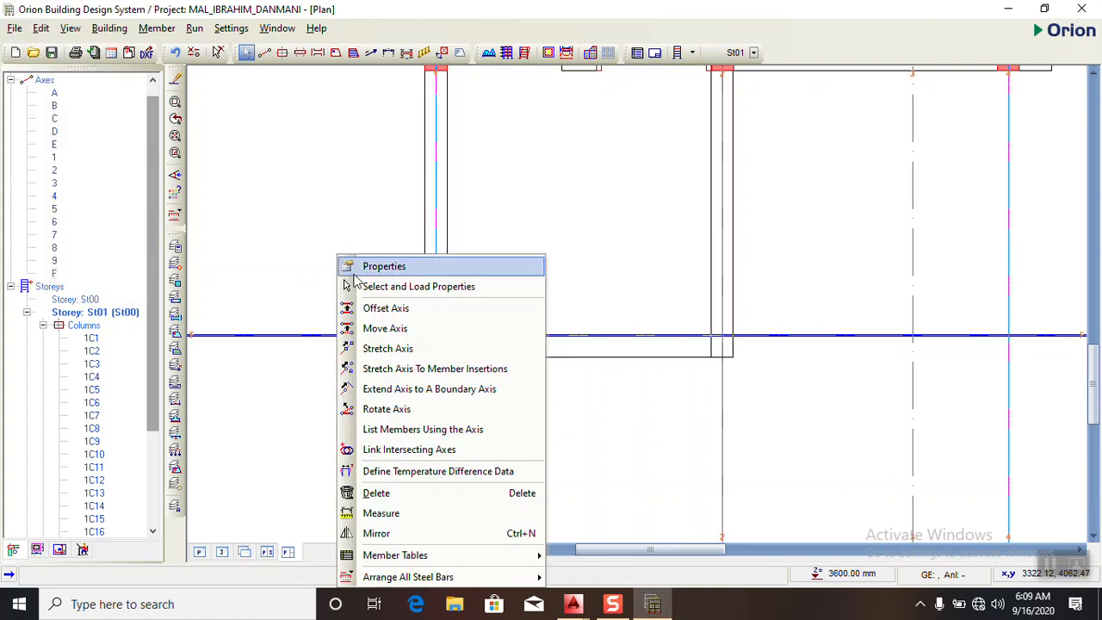
pyautogui.click(379, 309)
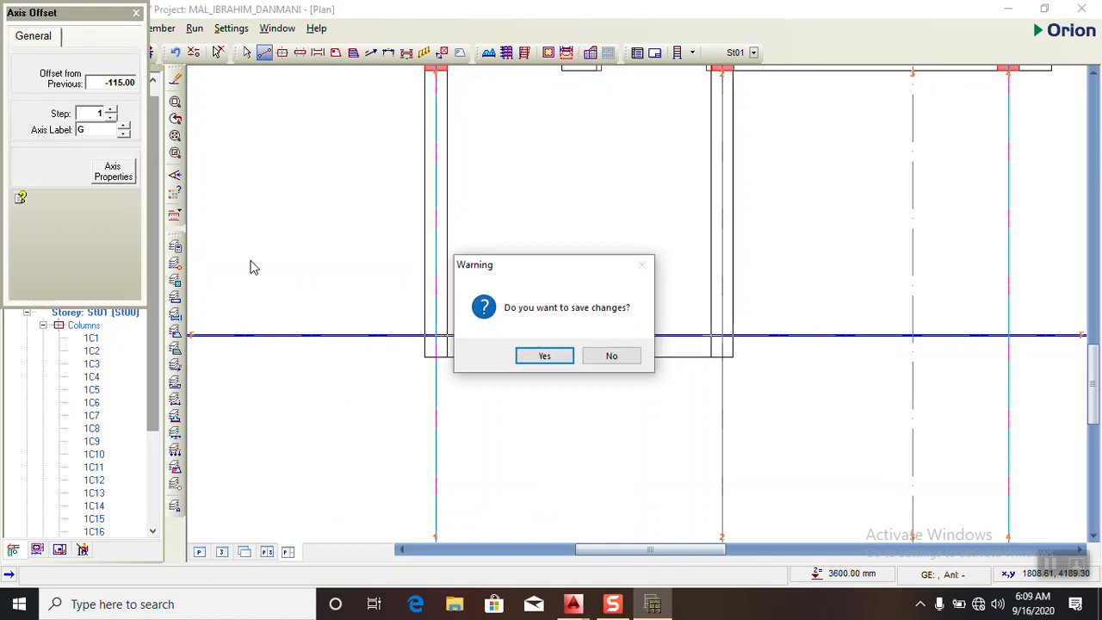
pyautogui.click(564, 357)
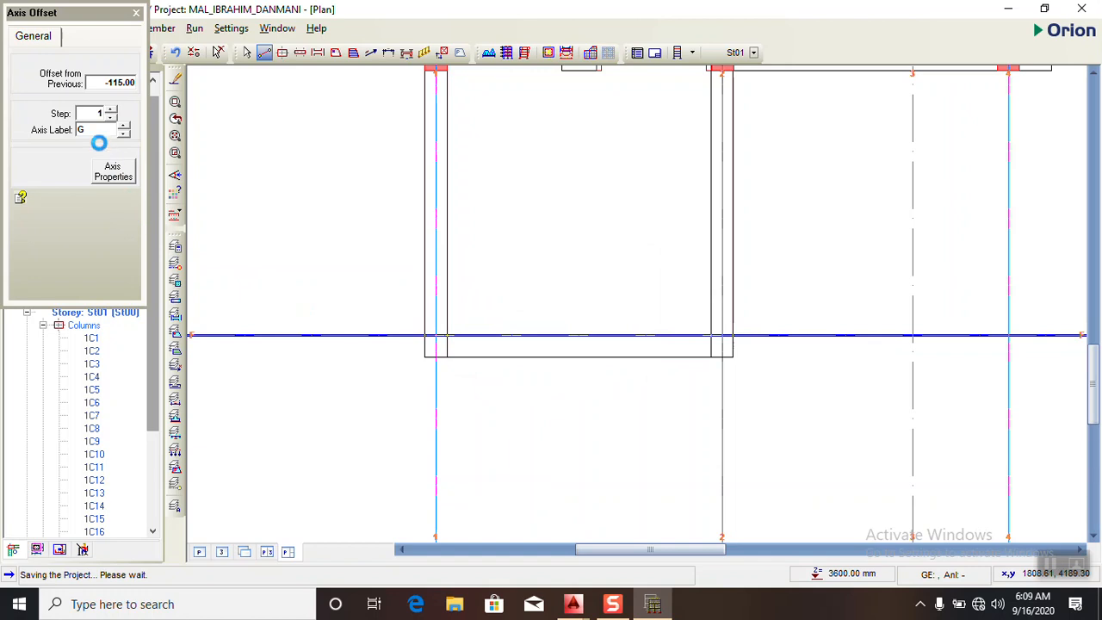
# - Try to set the offset distance for a new axis G to 115 mm, and close the offset settings
pyautogui.doubleClick(127, 84)
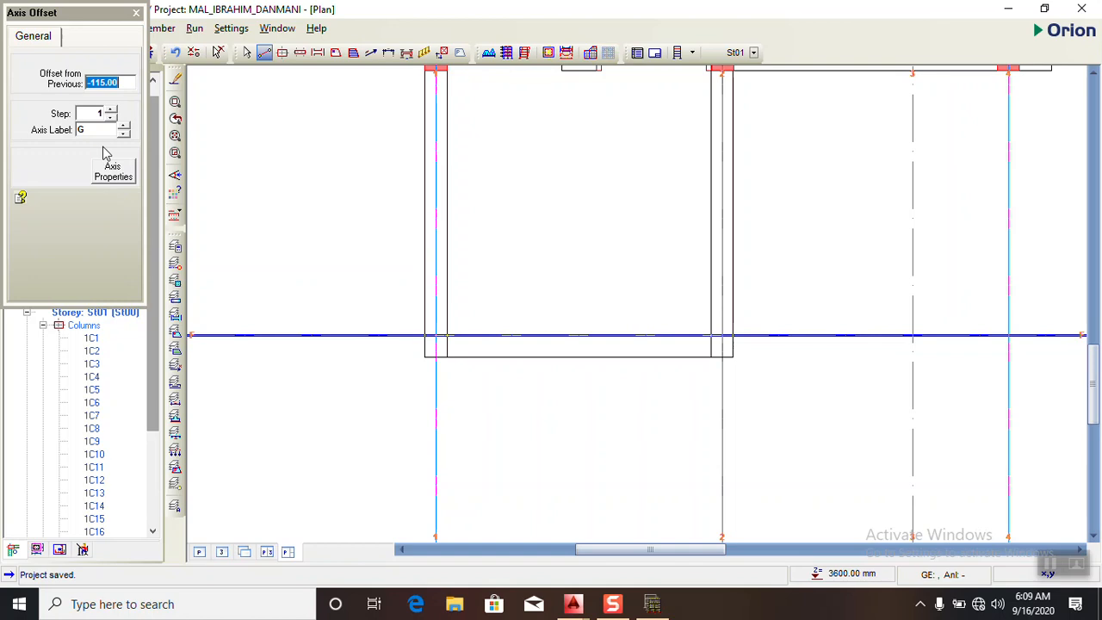
pyautogui.click(119, 84)
pyautogui.moveTo(129, 82); pyautogui.dragTo(9, 86)
pyautogui.write('115')
pyautogui.click(98, 114)
pyautogui.click(133, 83)
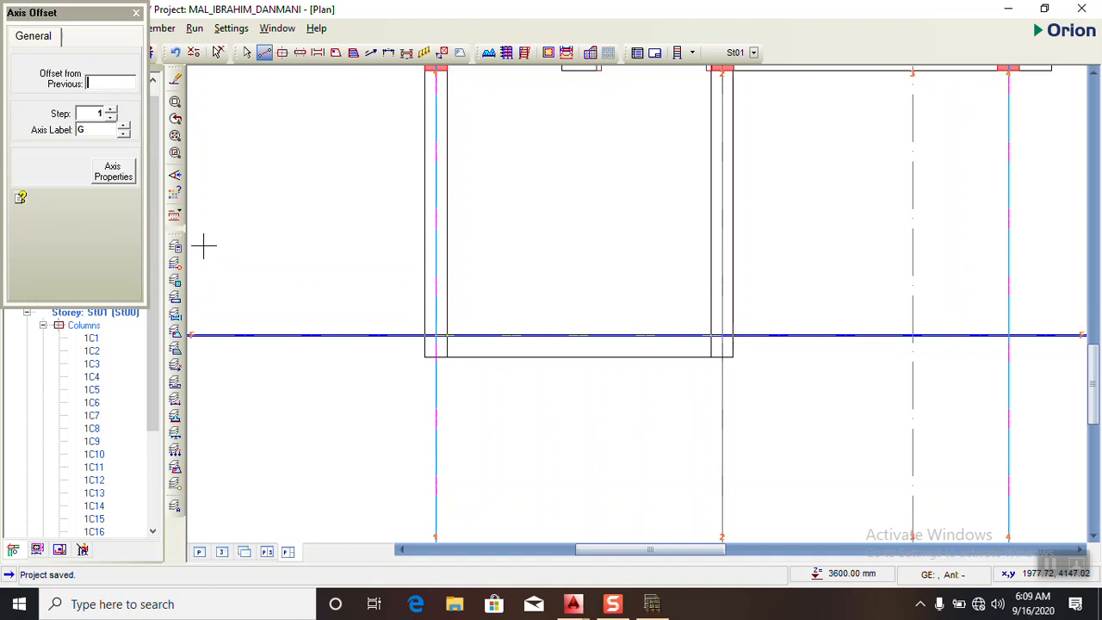
pyautogui.click(136, 12)
# - Deselect axis F and place a 230 x 230 mm column at the intersection of axes F and 1
pyautogui.scroll(-5, 445, 261)
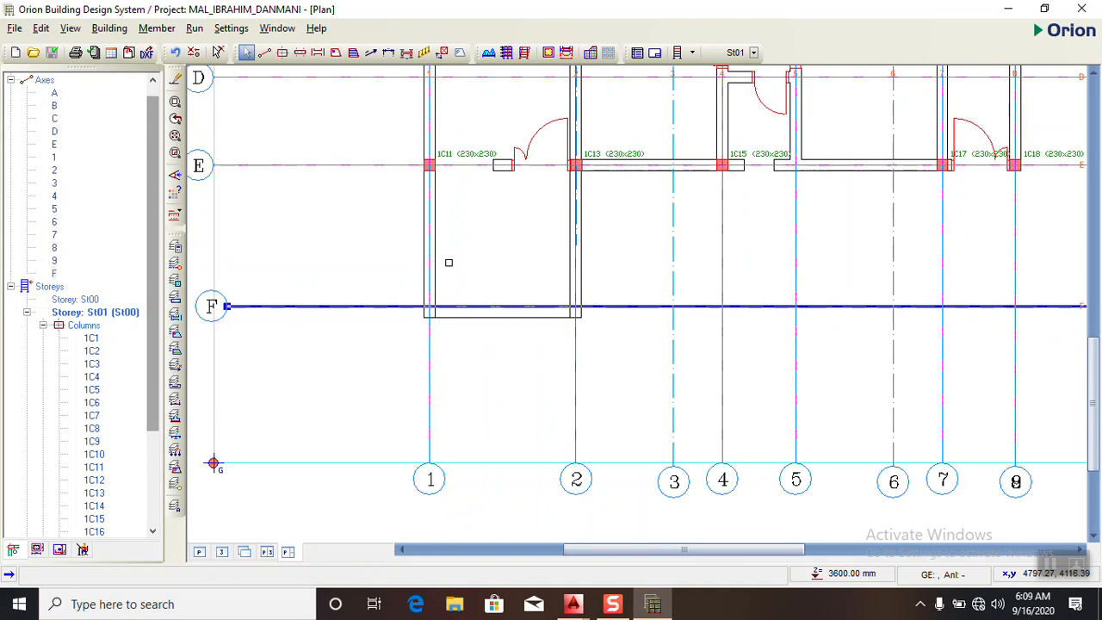
pyautogui.scroll(3, 416, 304)
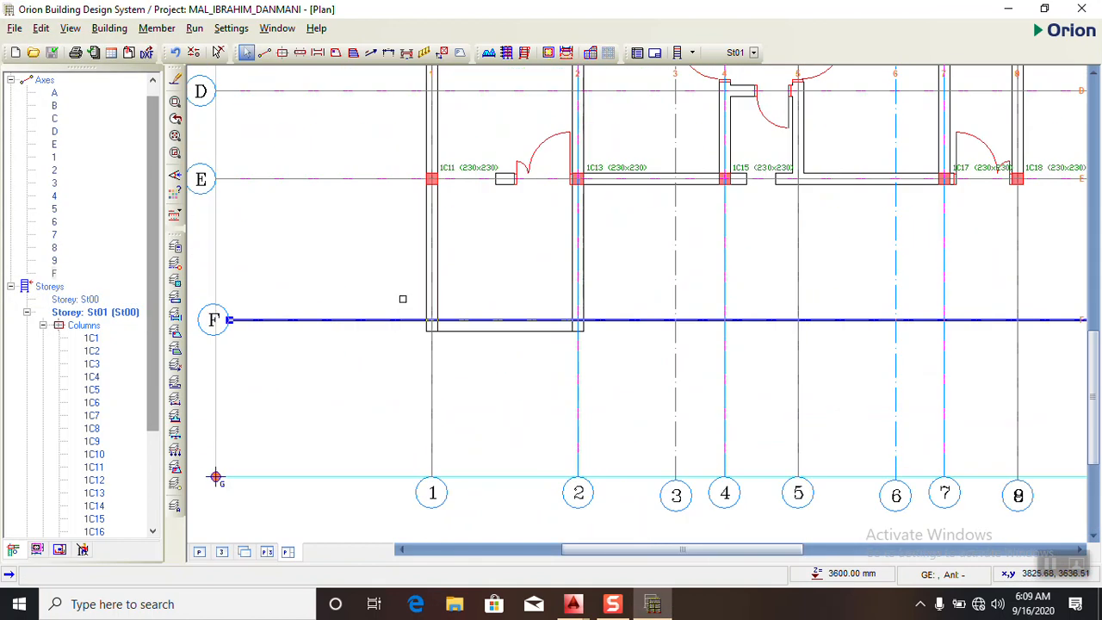
pyautogui.rightClick(401, 298)
pyautogui.click(304, 233)
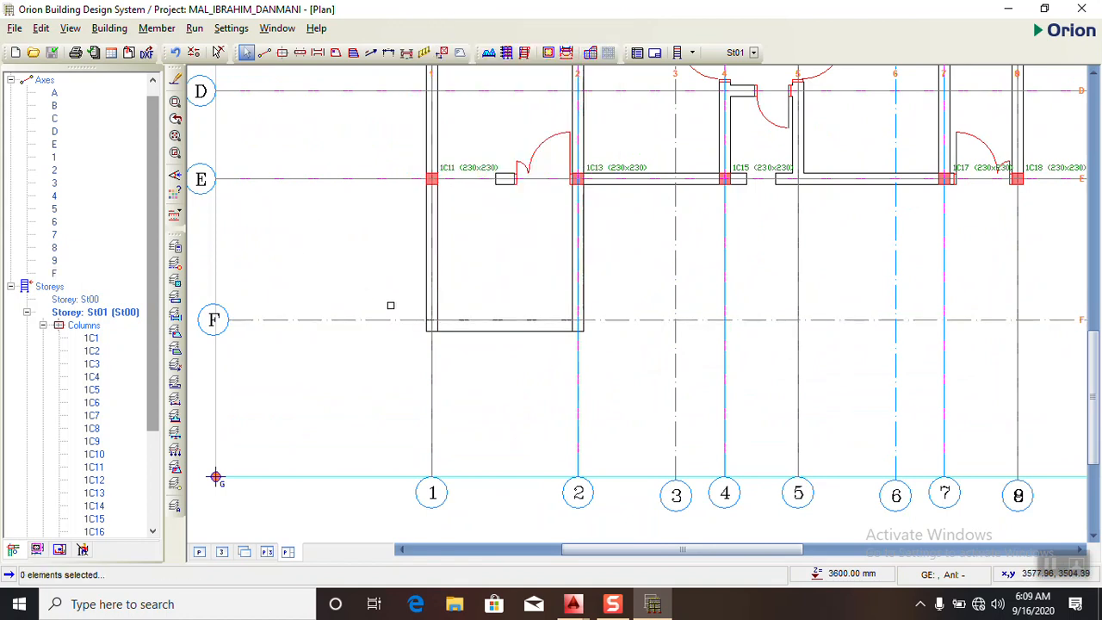
pyautogui.scroll(2, 506, 328)
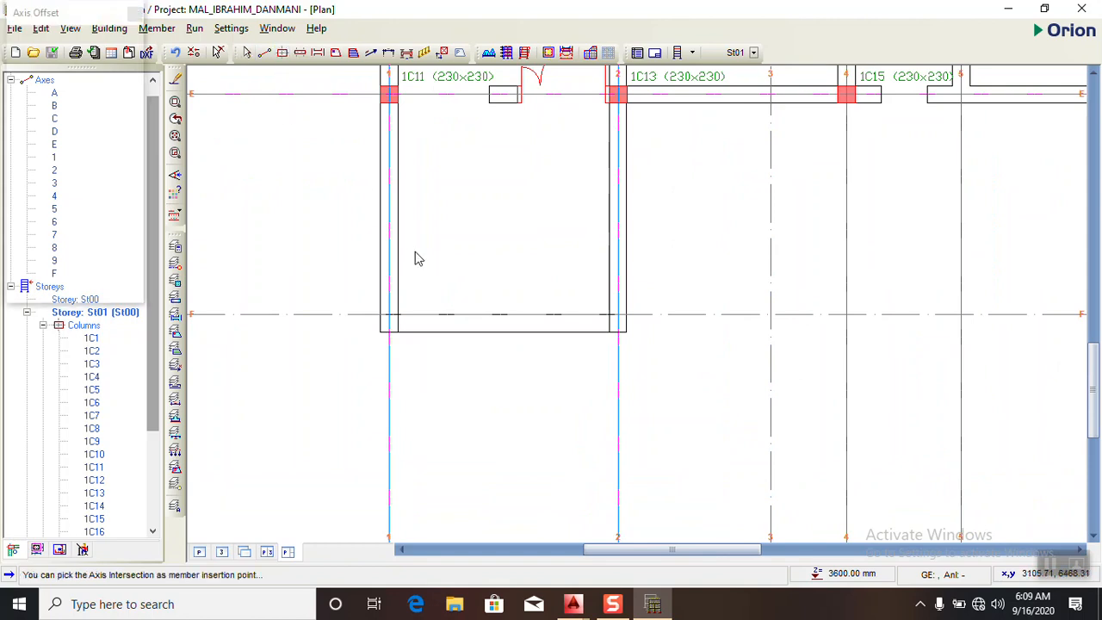
pyautogui.click(283, 52)
pyautogui.scroll(2, 392, 321)
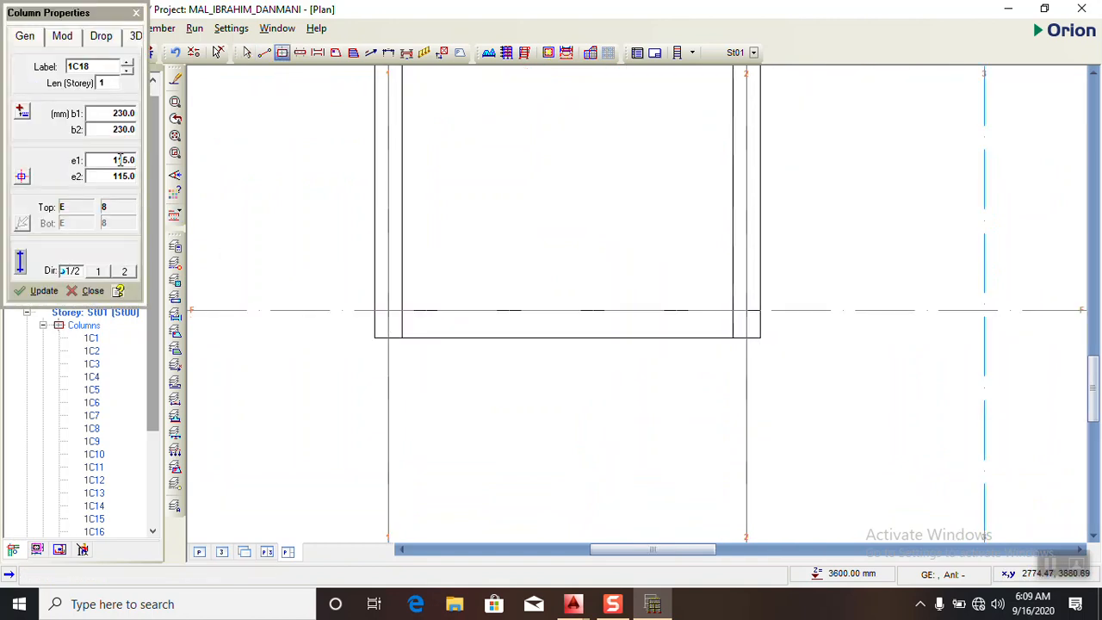
pyautogui.click(388, 311)
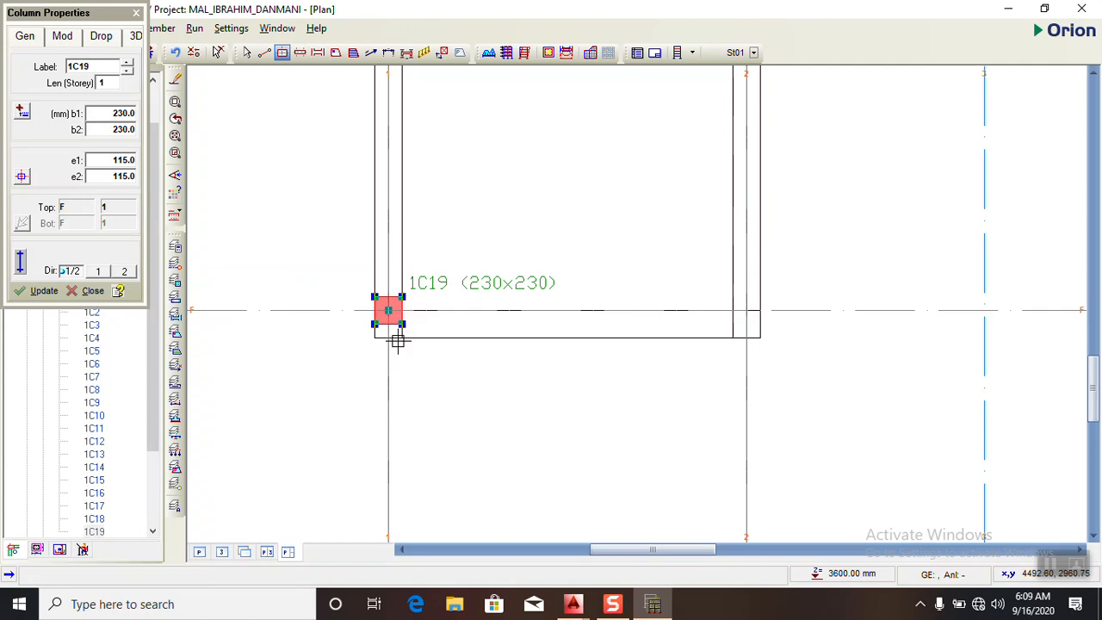
# - Try to set eccentricity e1 of the column at axes F and 1 to -115 mm
pyautogui.doubleClick(124, 160)
pyautogui.write('-')
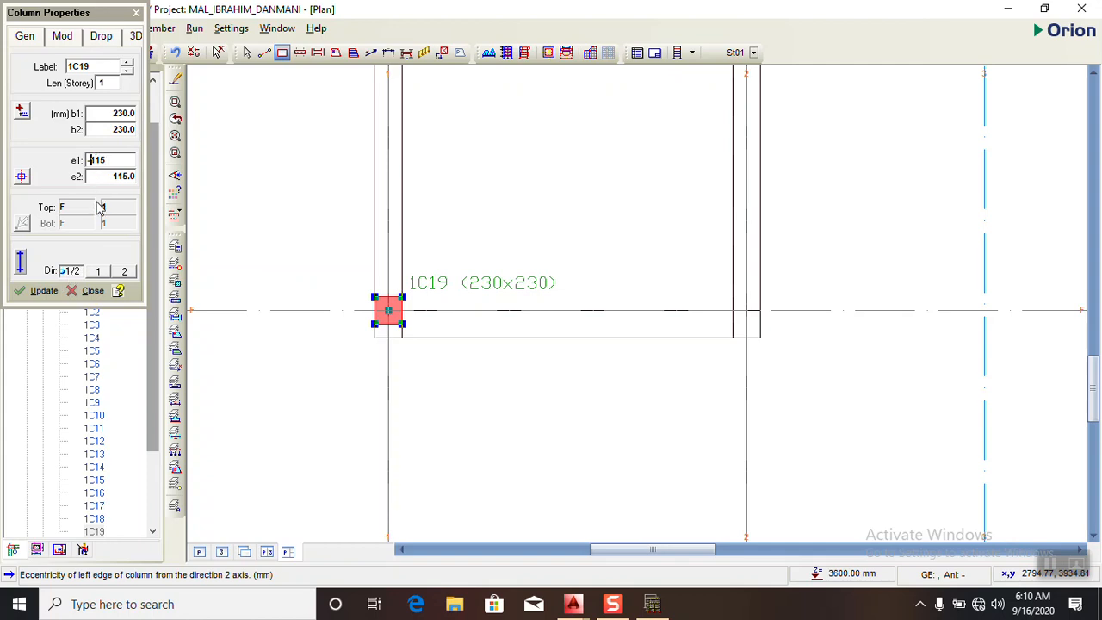
pyautogui.press('BackSpace')
pyautogui.click(53, 292)
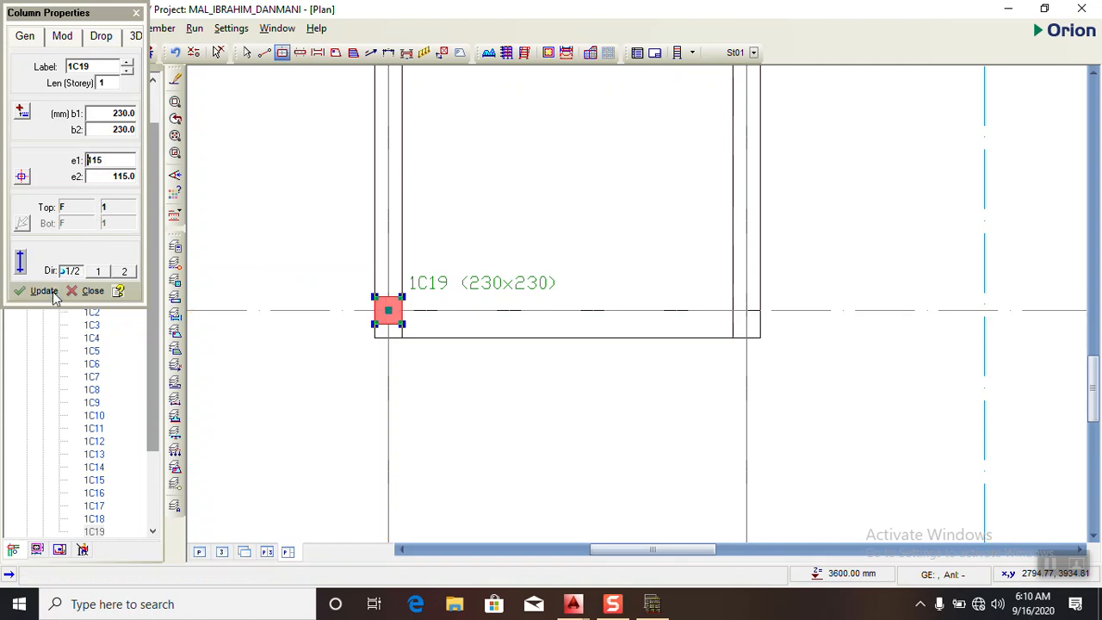
pyautogui.write('-')
pyautogui.click(49, 293)
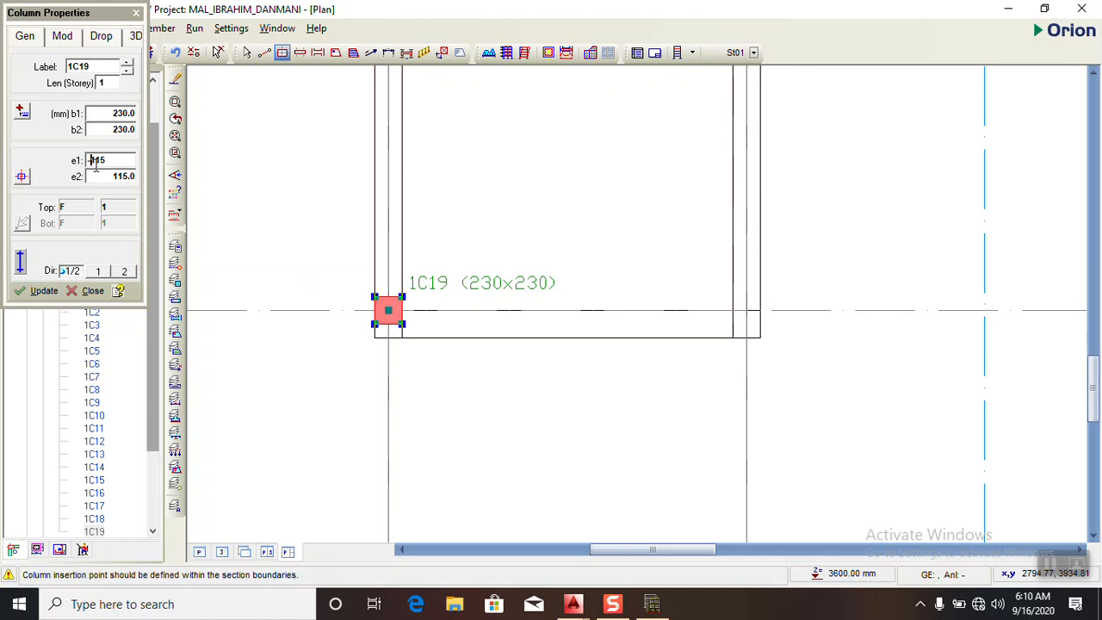
# - Try to apply an e2 eccentricity of -115 mm to the column at F/1 along with e1 at -115 mm
pyautogui.moveTo(117, 160); pyautogui.dragTo(77, 169)
pyautogui.press('Tab')
pyautogui.click(89, 177)
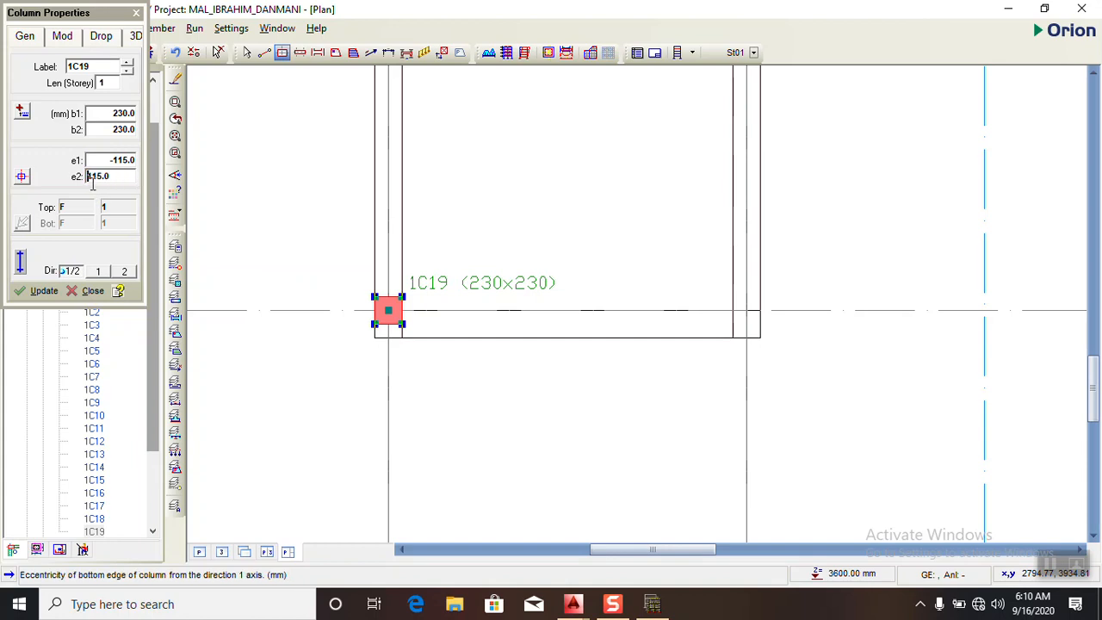
pyautogui.write('-')
pyautogui.click(47, 291)
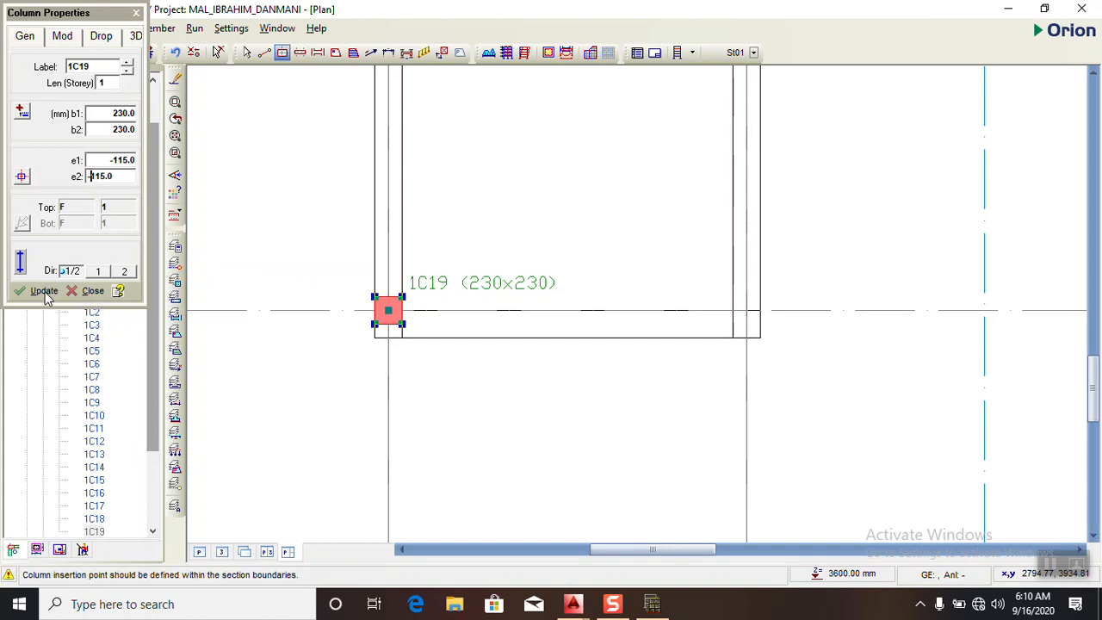
# - Set both eccentricities e1 and e2 of the column at F/1 to 0
pyautogui.doubleClick(136, 160)
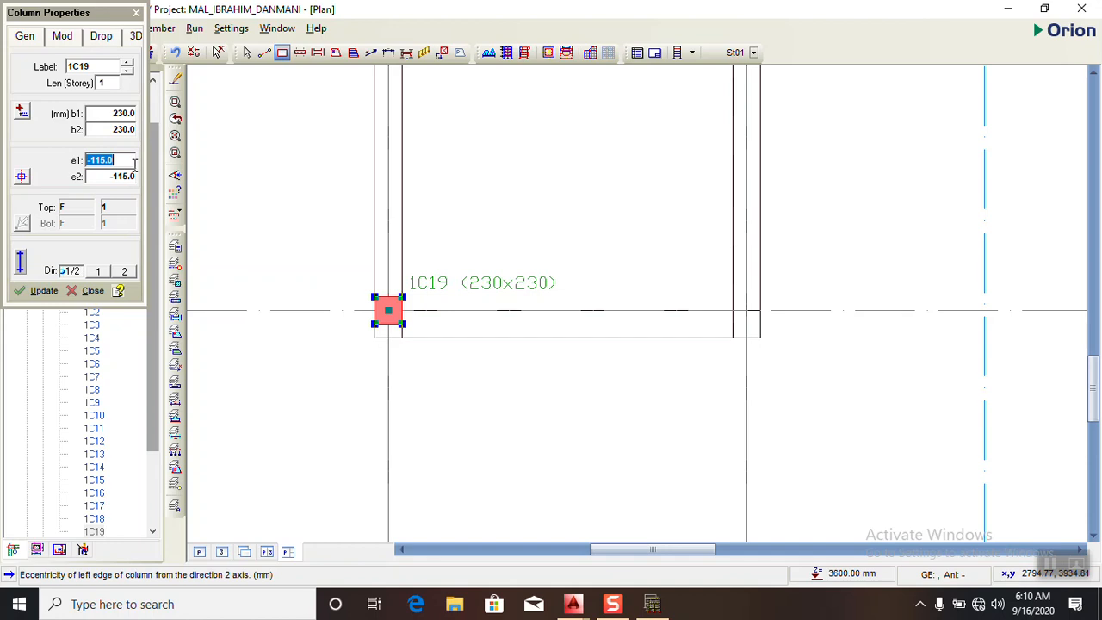
pyautogui.write('0')
pyautogui.click(42, 291)
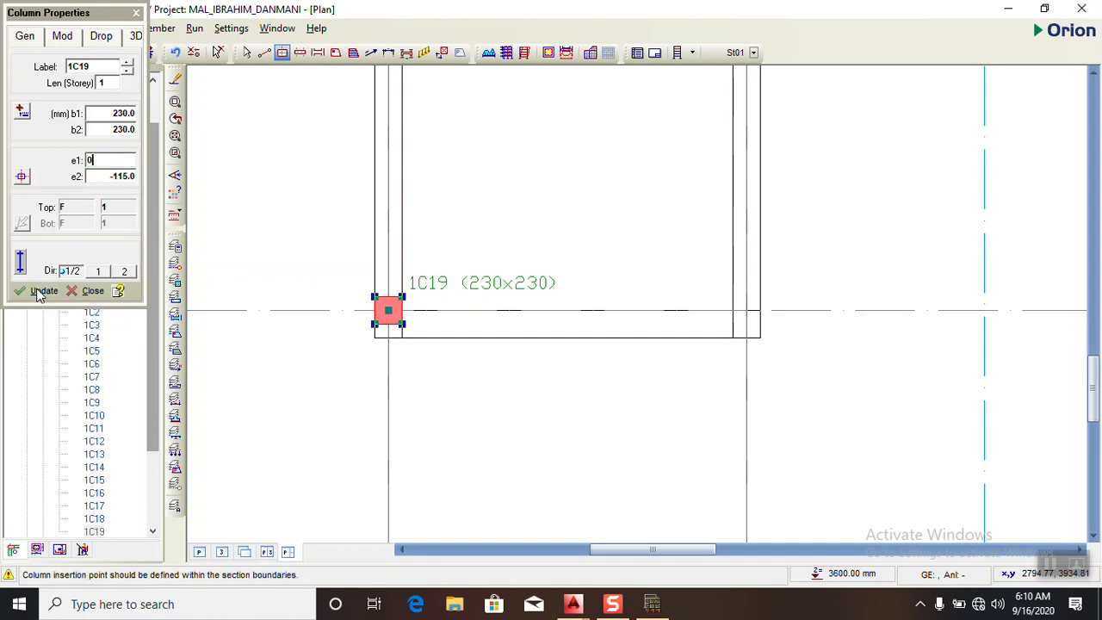
pyautogui.click(130, 177)
pyautogui.write('0')
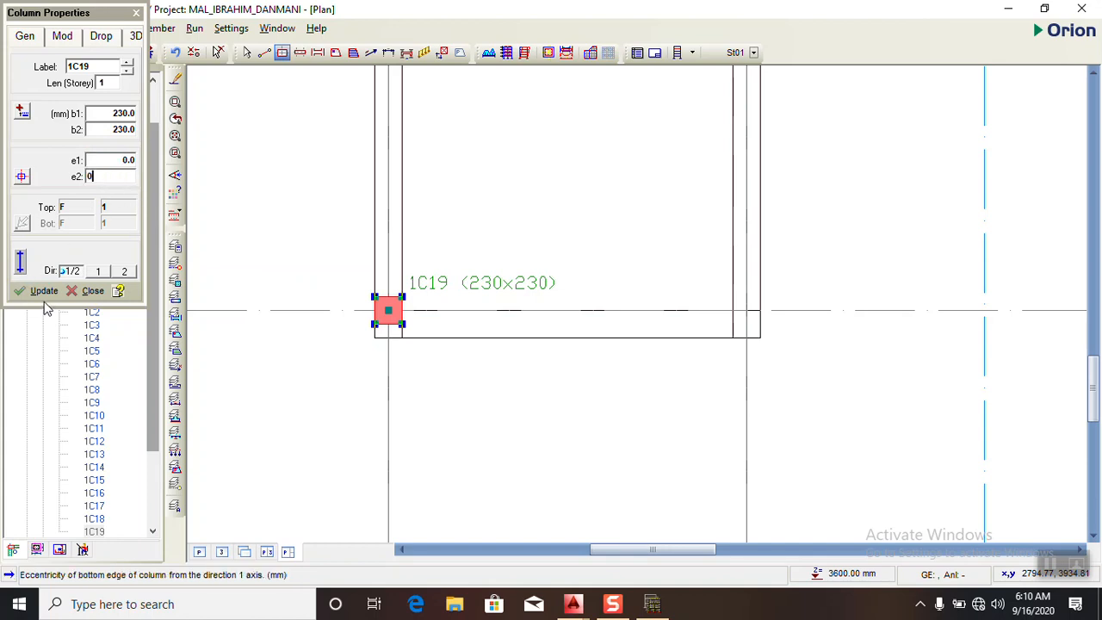
pyautogui.click(43, 291)
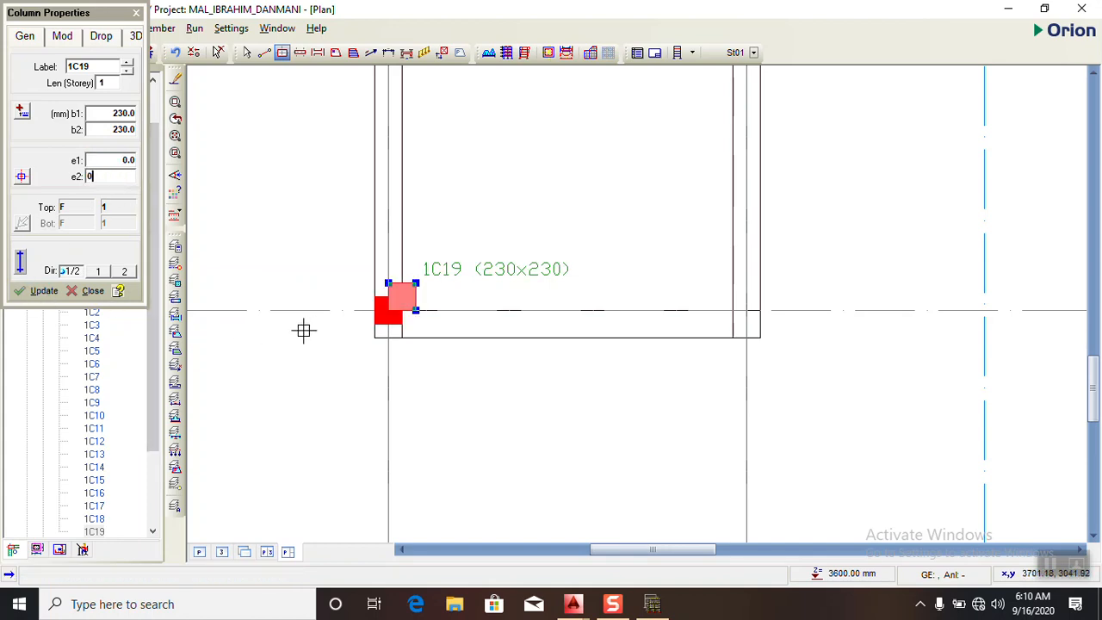
# - Try to shift the column at F/1 with e1 at -115 mm and e2 at 0
pyautogui.click(129, 160)
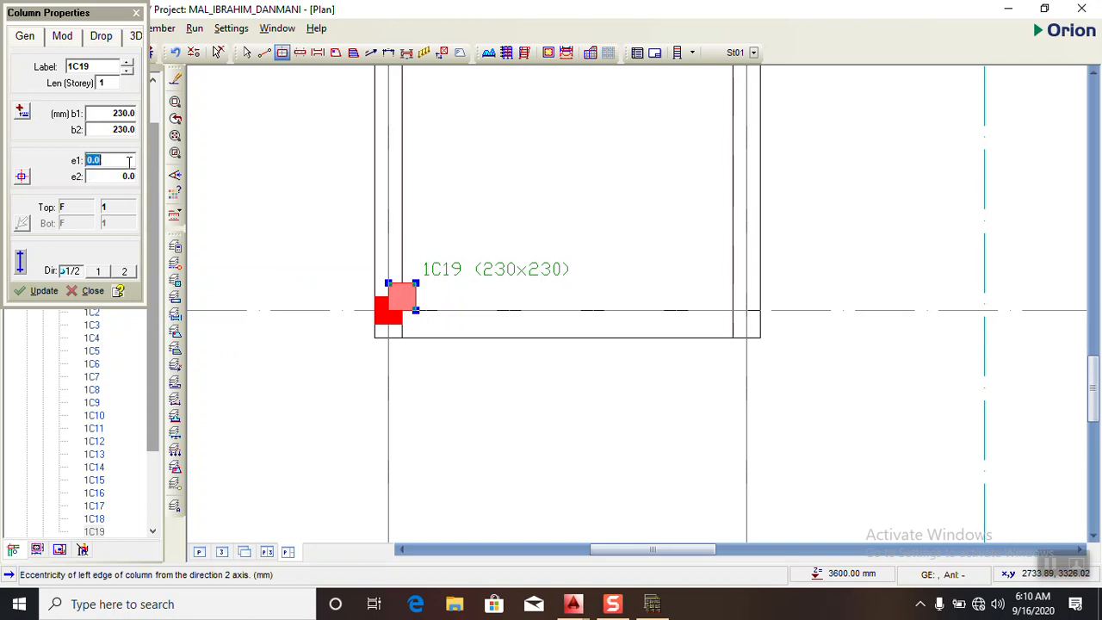
pyautogui.write('-115')
pyautogui.click(43, 291)
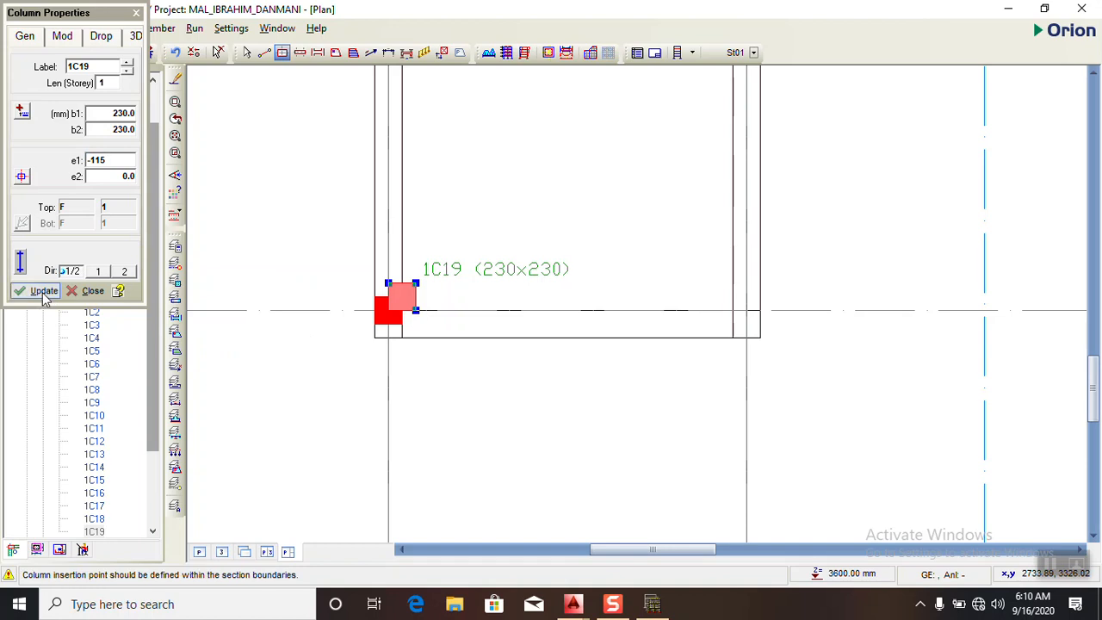
pyautogui.press('Tab')
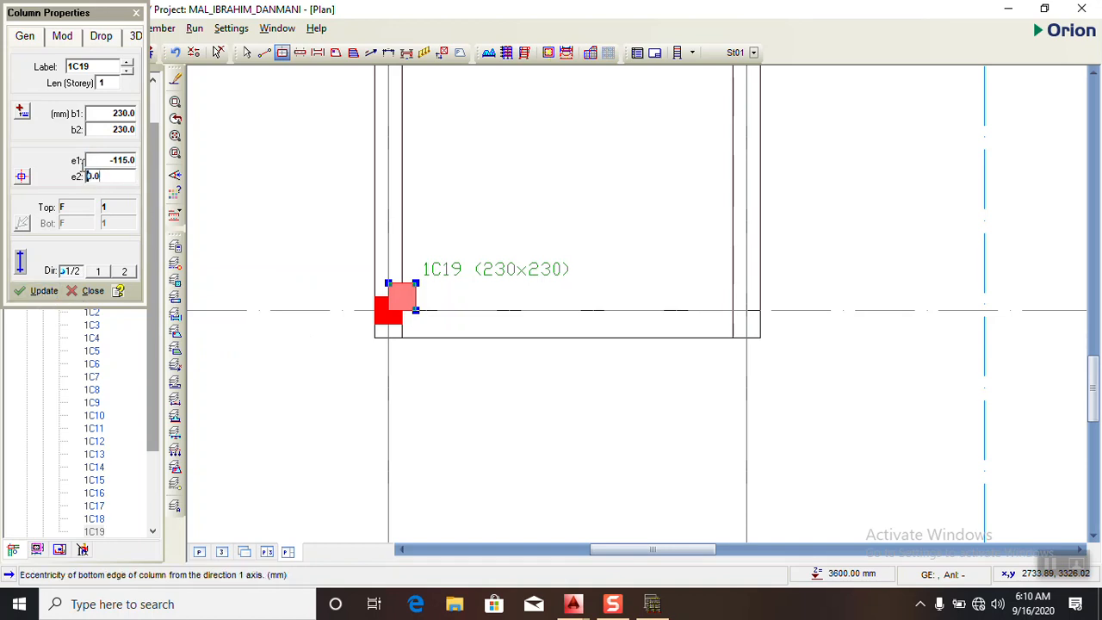
# - Try to shift the column at F/1 with e1 at 0 and e2 at -115 mm
pyautogui.moveTo(135, 162); pyautogui.dragTo(51, 157)
pyautogui.moveTo(117, 166); pyautogui.dragTo(41, 152)
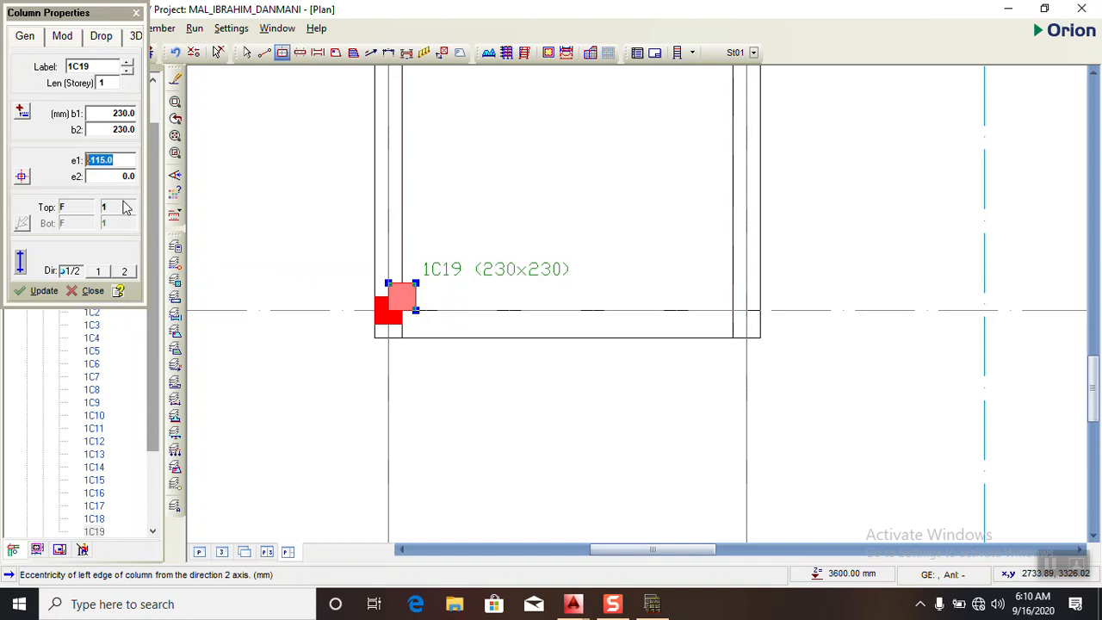
pyautogui.write('0')
pyautogui.press('Tab')
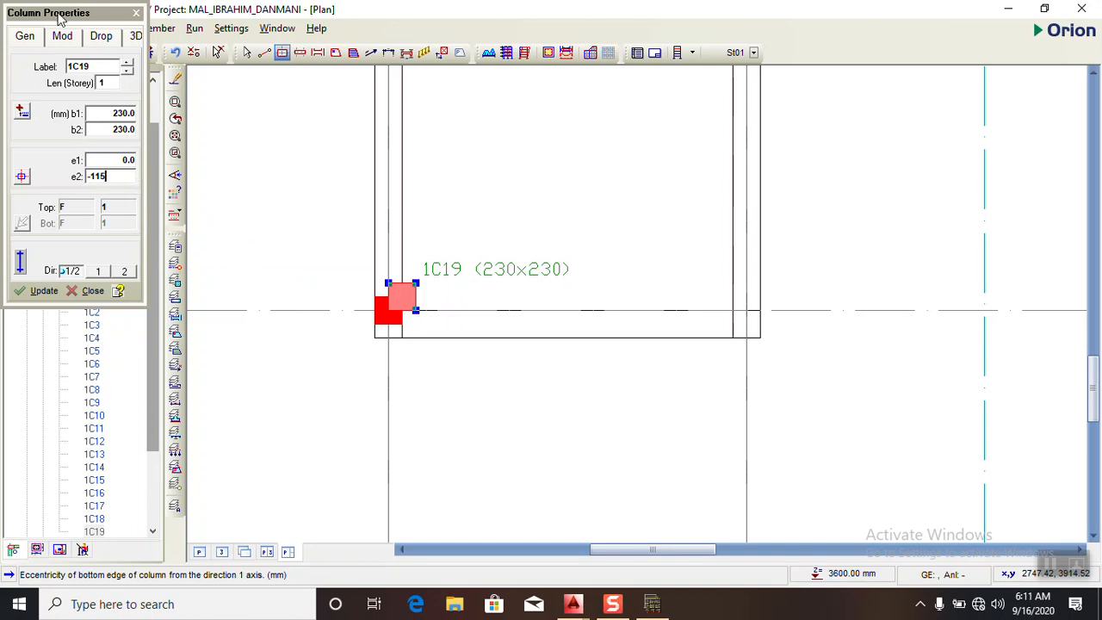
pyautogui.click(50, 291)
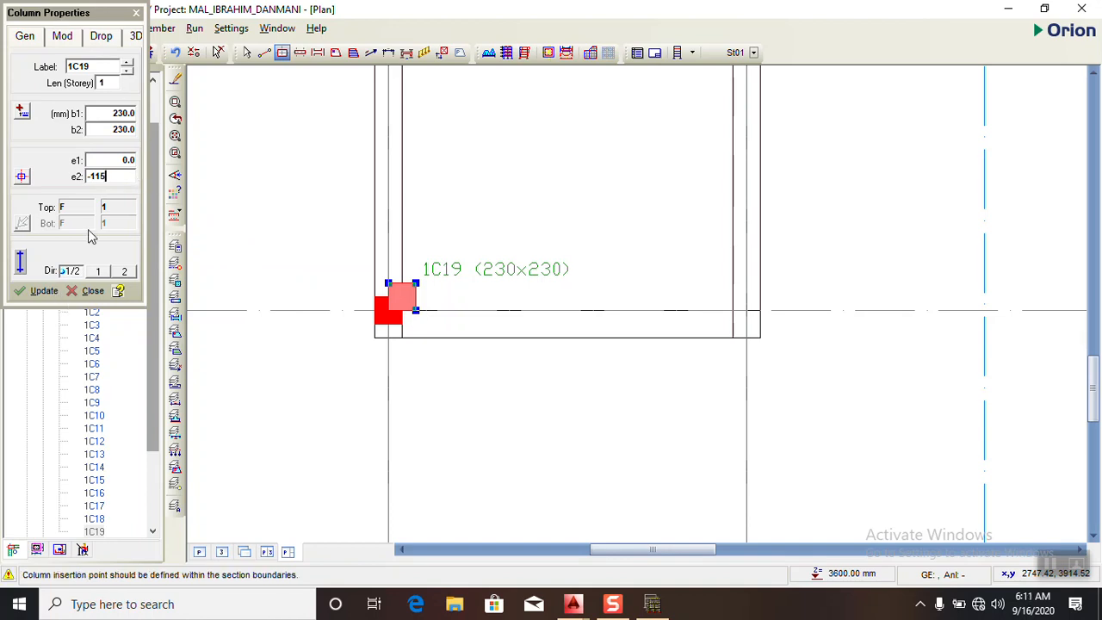
# - Try to shift the column at F/1 with both eccentricities e1 and e2 at -115 mm, and close its properties
pyautogui.moveTo(120, 178); pyautogui.dragTo(26, 179)
pyautogui.click(131, 160)
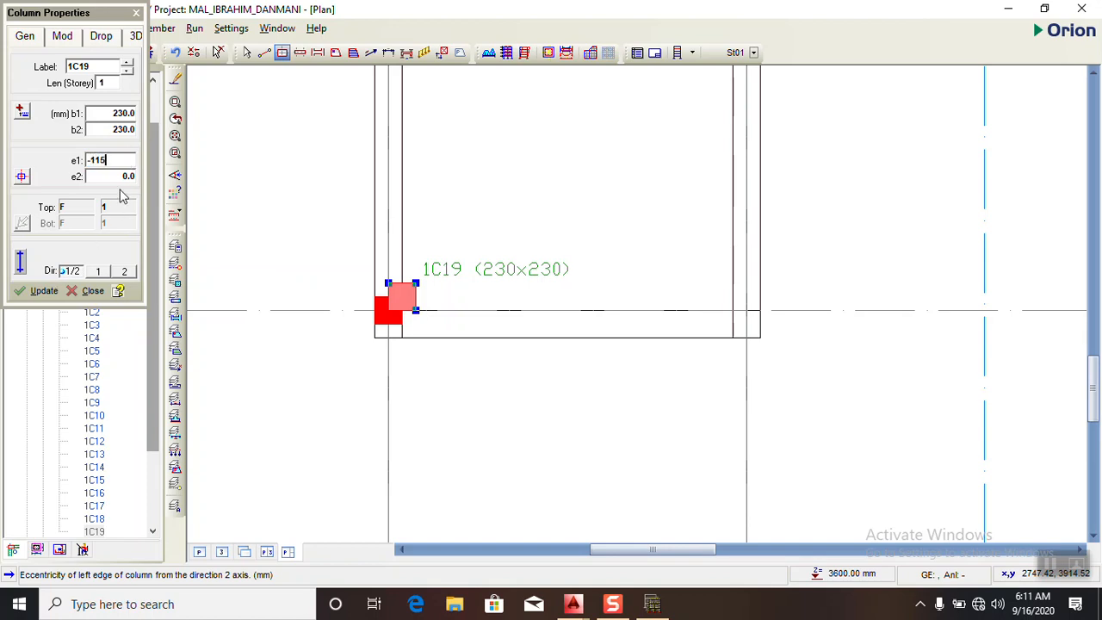
pyautogui.click(131, 177)
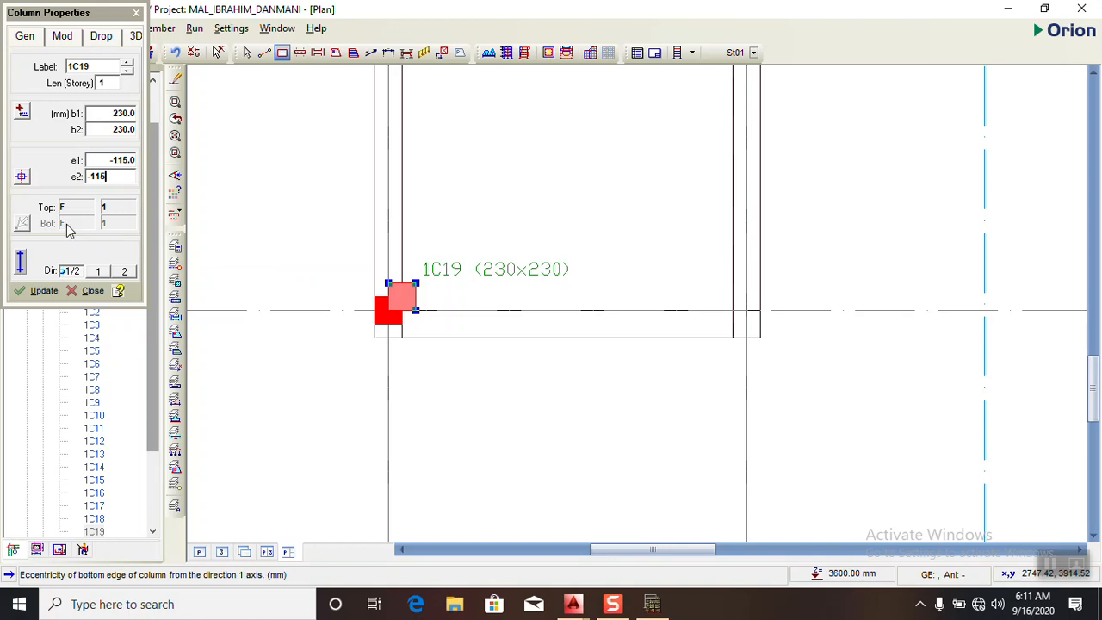
pyautogui.click(45, 292)
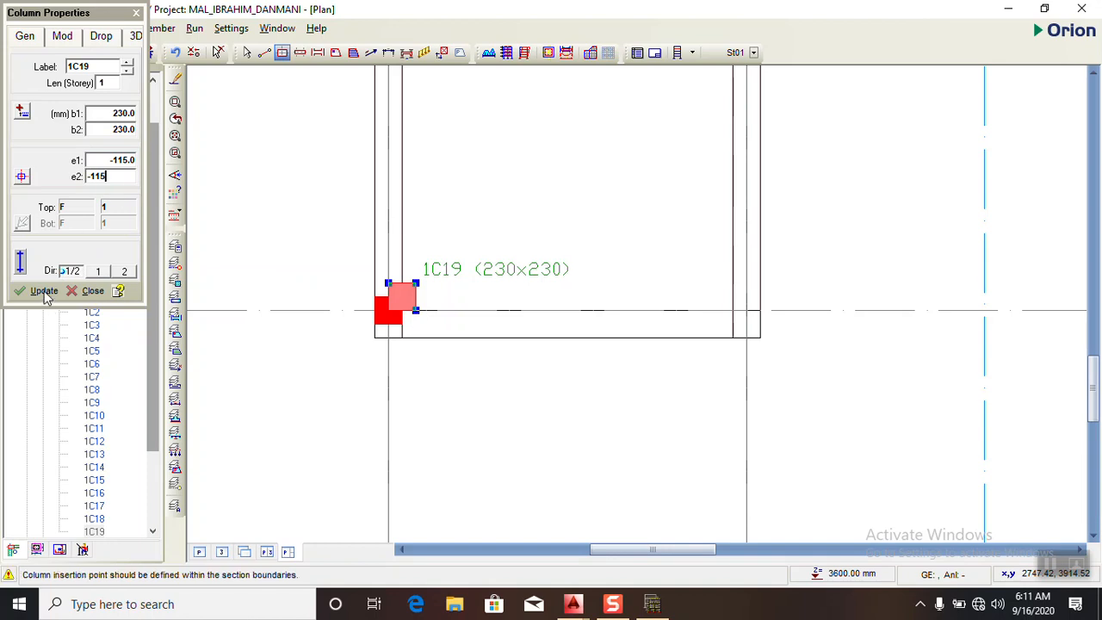
pyautogui.click(92, 291)
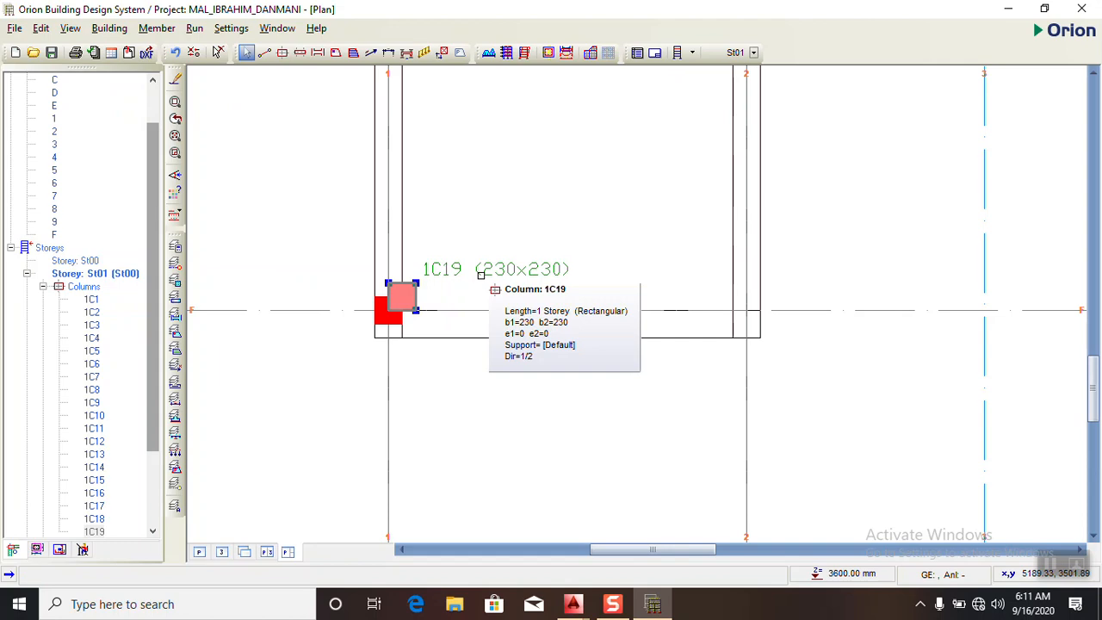
# - Delete the column at the intersection of axes F and 1, and end column placement
pyautogui.click(449, 270)
pyautogui.click(444, 274)
pyautogui.click(444, 275)
pyautogui.rightClick(448, 273)
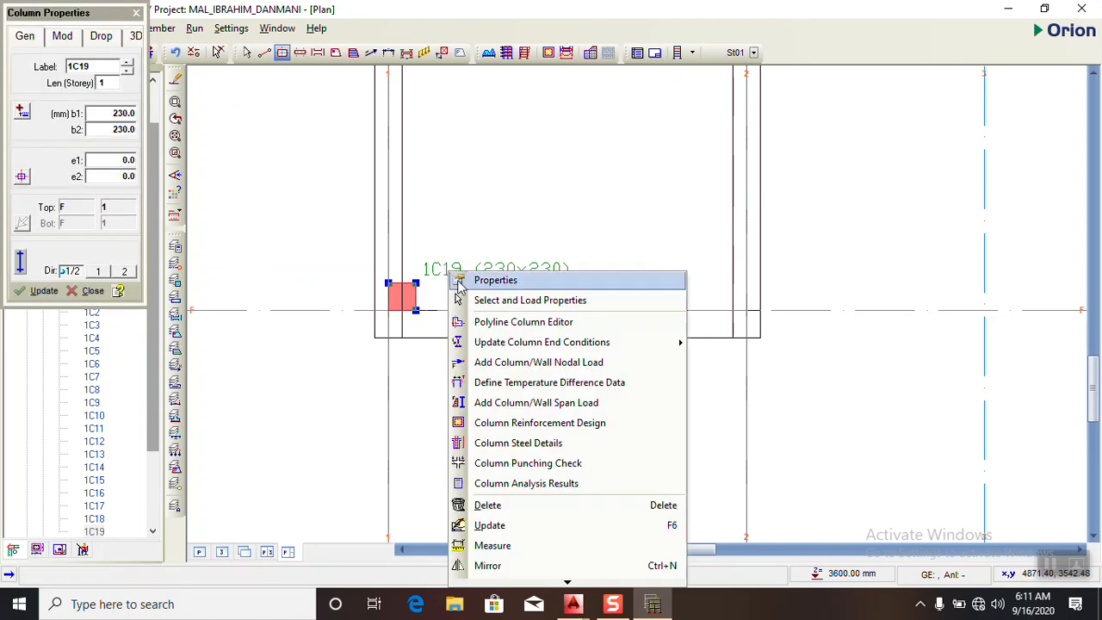
pyautogui.click(487, 505)
pyautogui.scroll(-3, 255, 216)
pyautogui.scroll(-2, 425, 283)
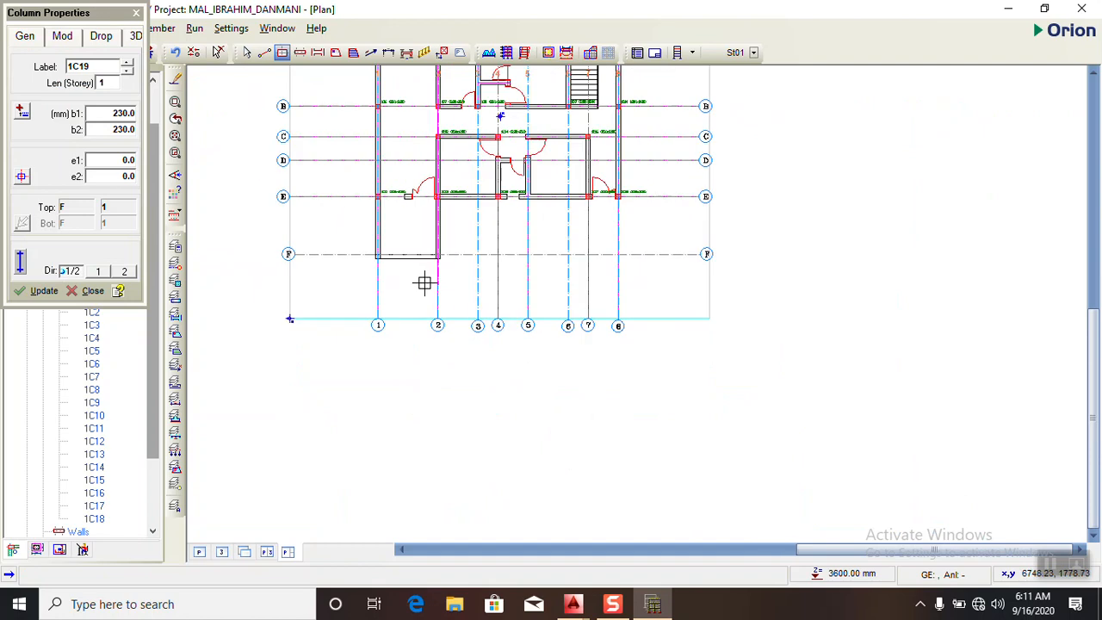
pyautogui.scroll(-1, 439, 267)
pyautogui.scroll(2, 478, 265)
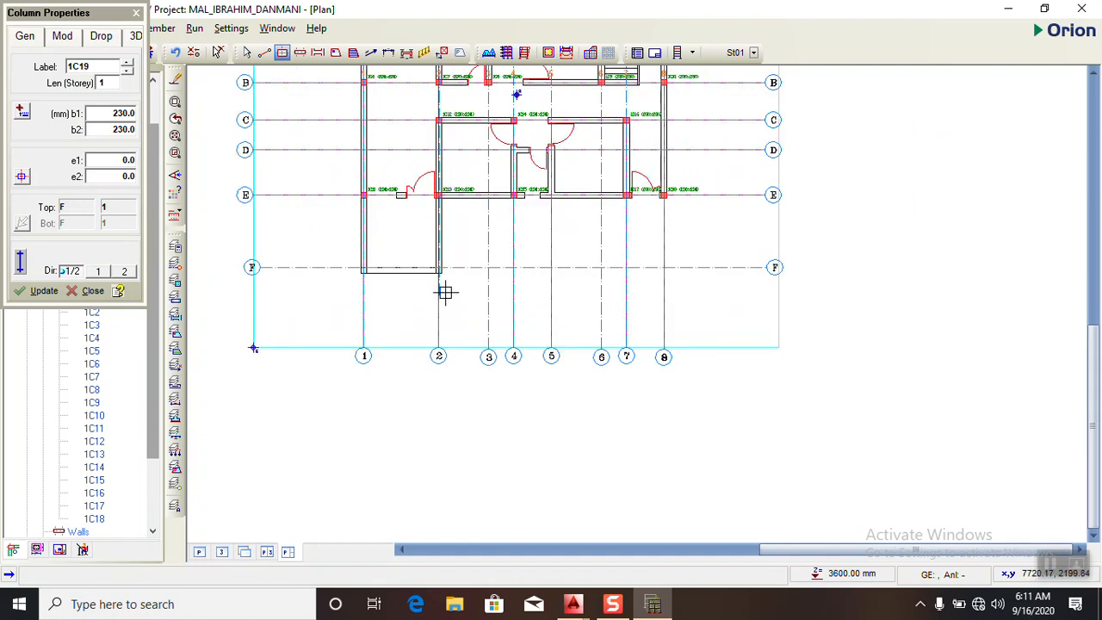
pyautogui.scroll(2, 394, 256)
pyautogui.scroll(1, 325, 294)
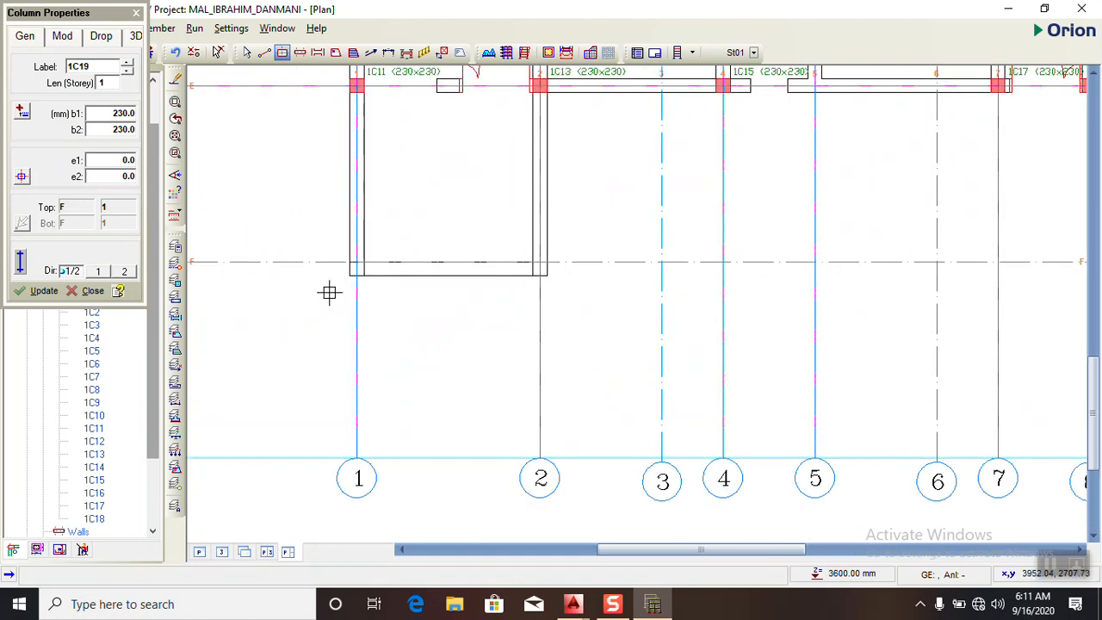
pyautogui.click(136, 13)
# - Select axis F and open its list of available axis operations
pyautogui.scroll(-3, 339, 233)
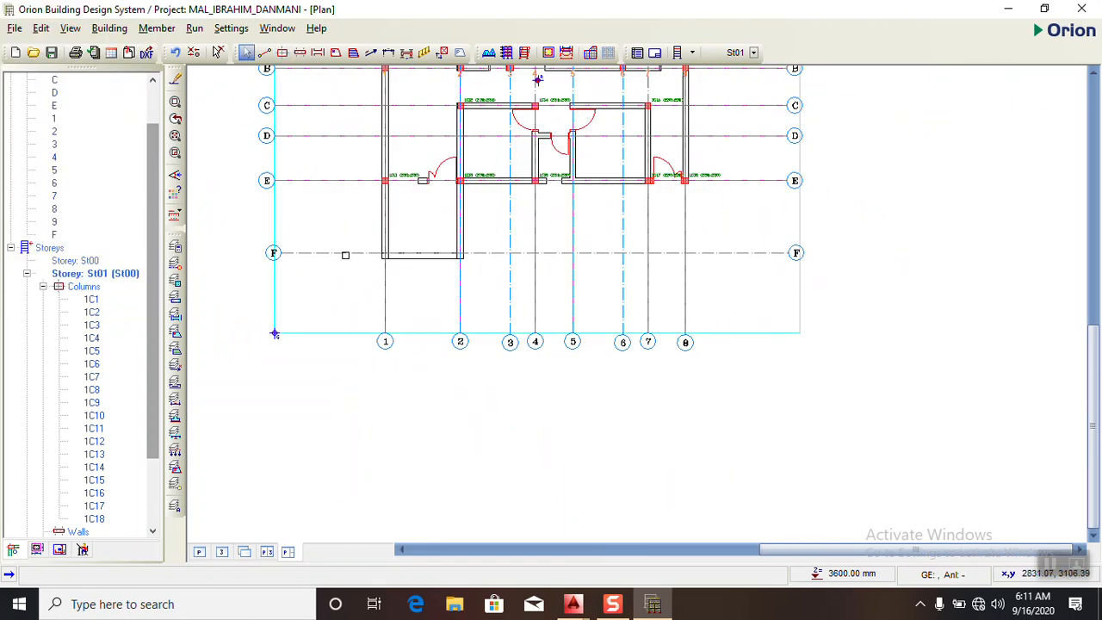
pyautogui.scroll(2, 345, 255)
pyautogui.click(336, 252)
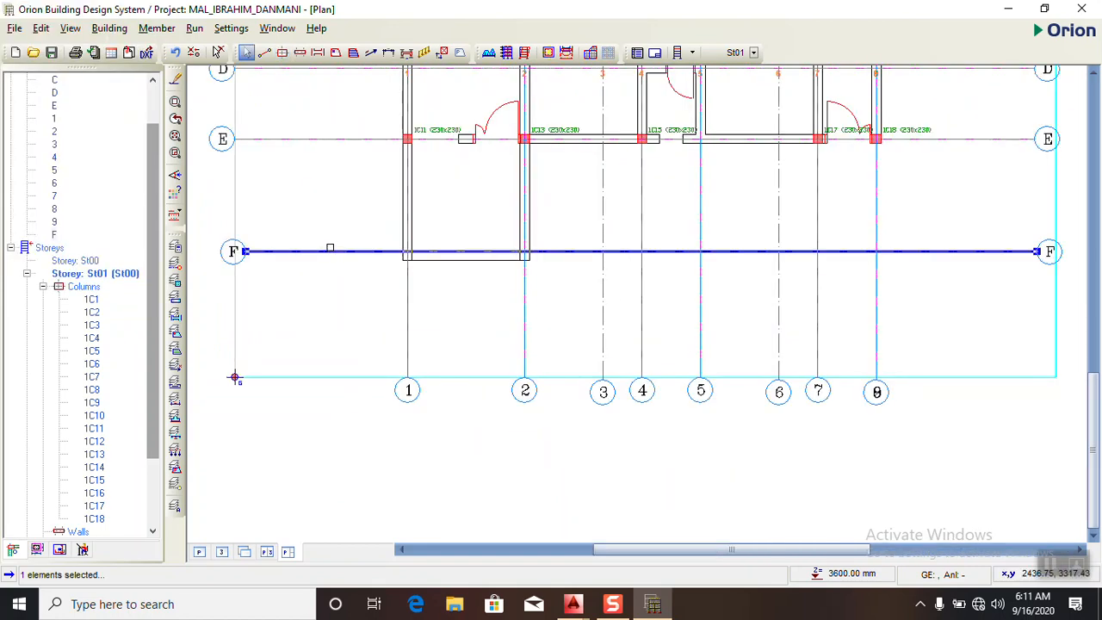
pyautogui.rightClick(335, 251)
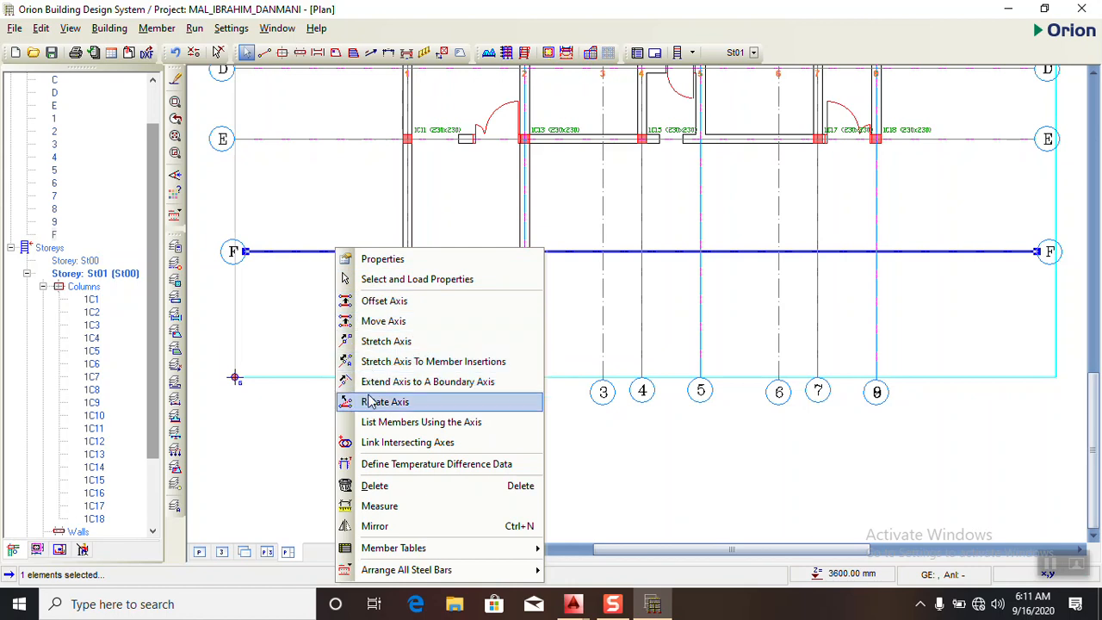
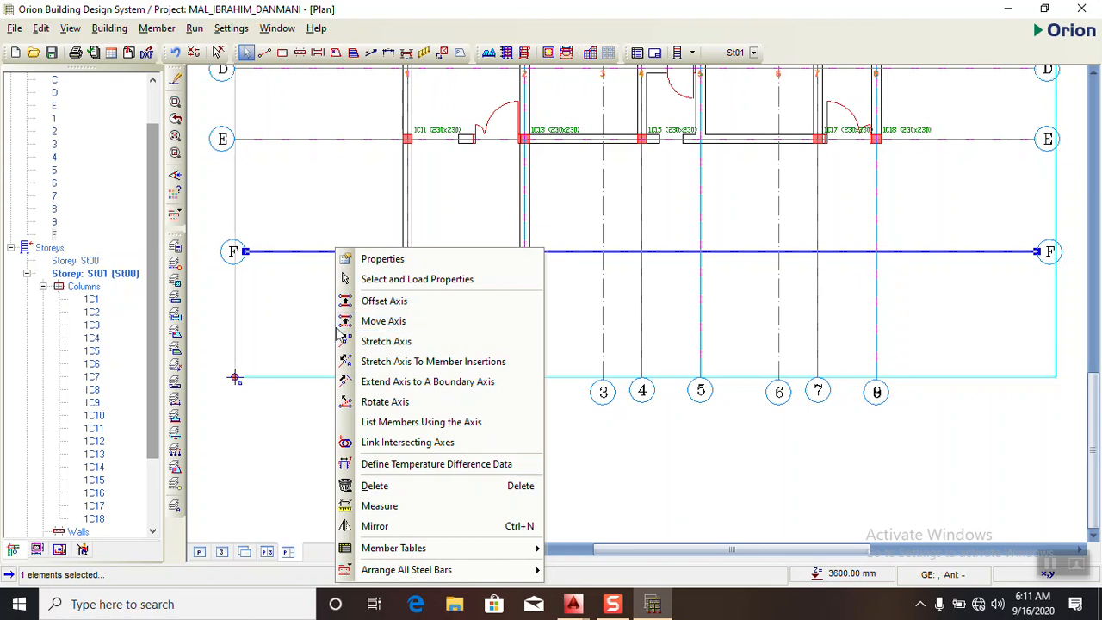
# - Move axis F with an offset distance of -115 mm onto the centreline of the balcony's outer wall, and end the Move Axis command
pyautogui.click(384, 320)
pyautogui.scroll(3, 414, 253)
pyautogui.scroll(1, 403, 251)
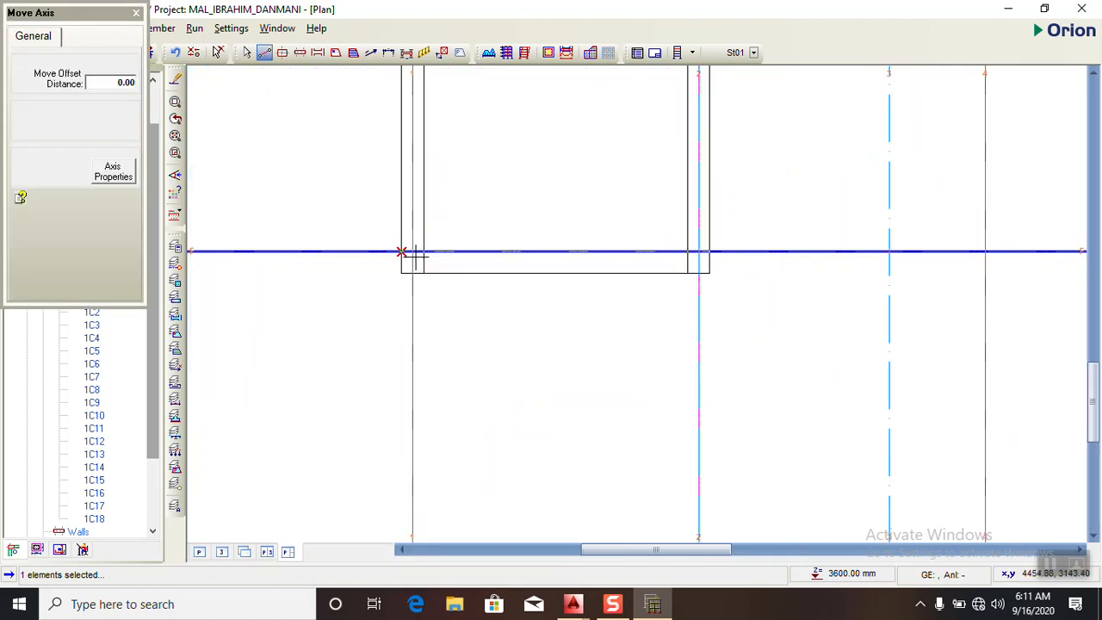
pyautogui.scroll(2, 403, 252)
pyautogui.scroll(2, 404, 255)
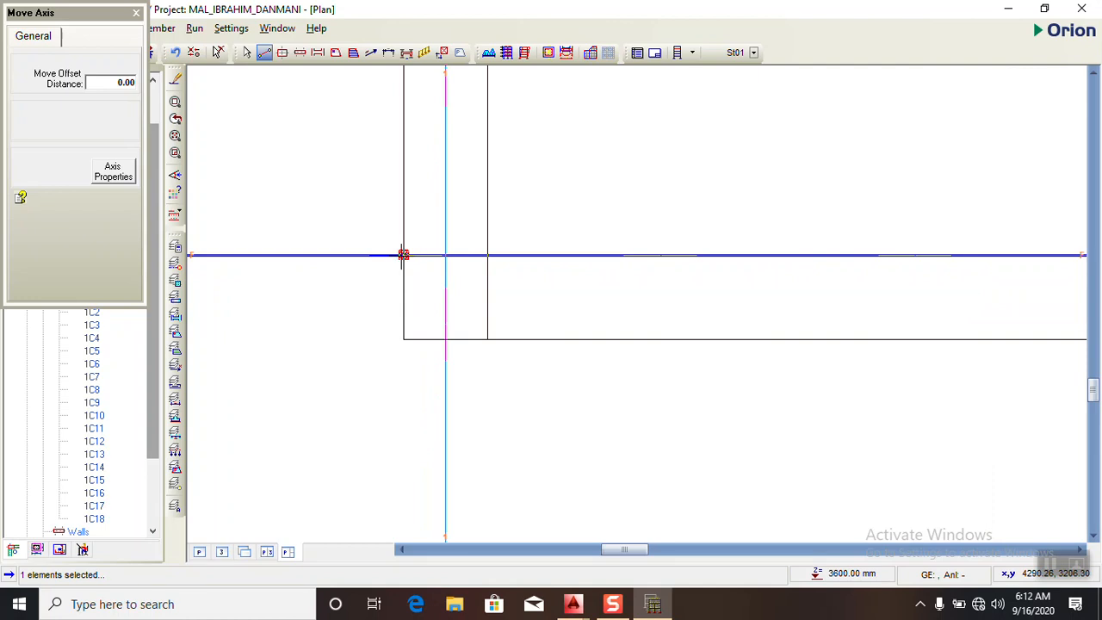
pyautogui.moveTo(403, 255); pyautogui.dragTo(403, 298)
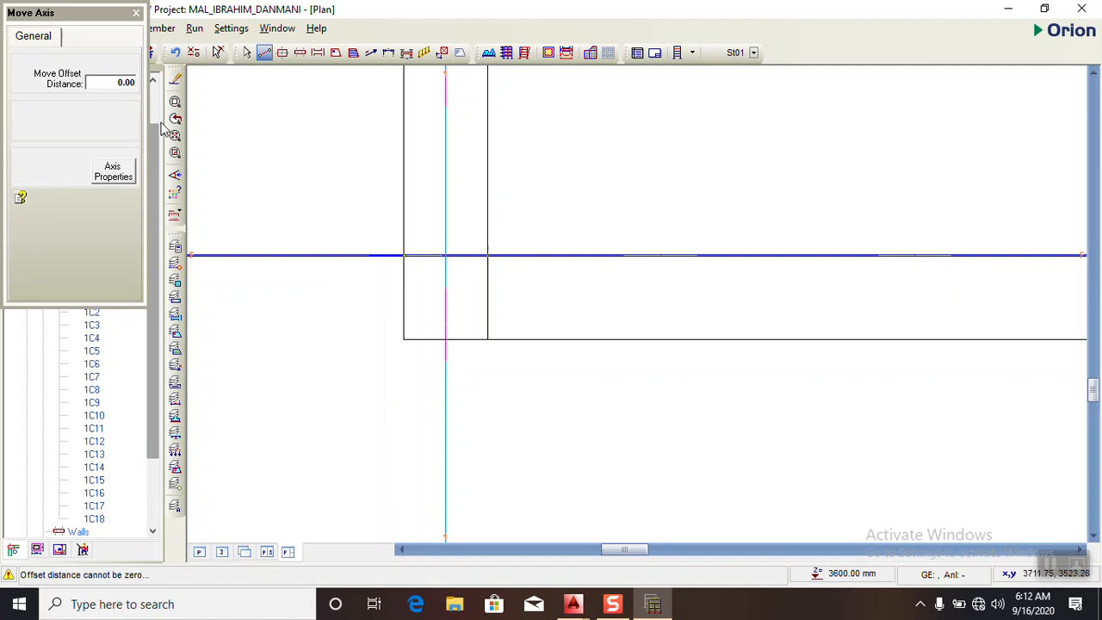
pyautogui.click(134, 87)
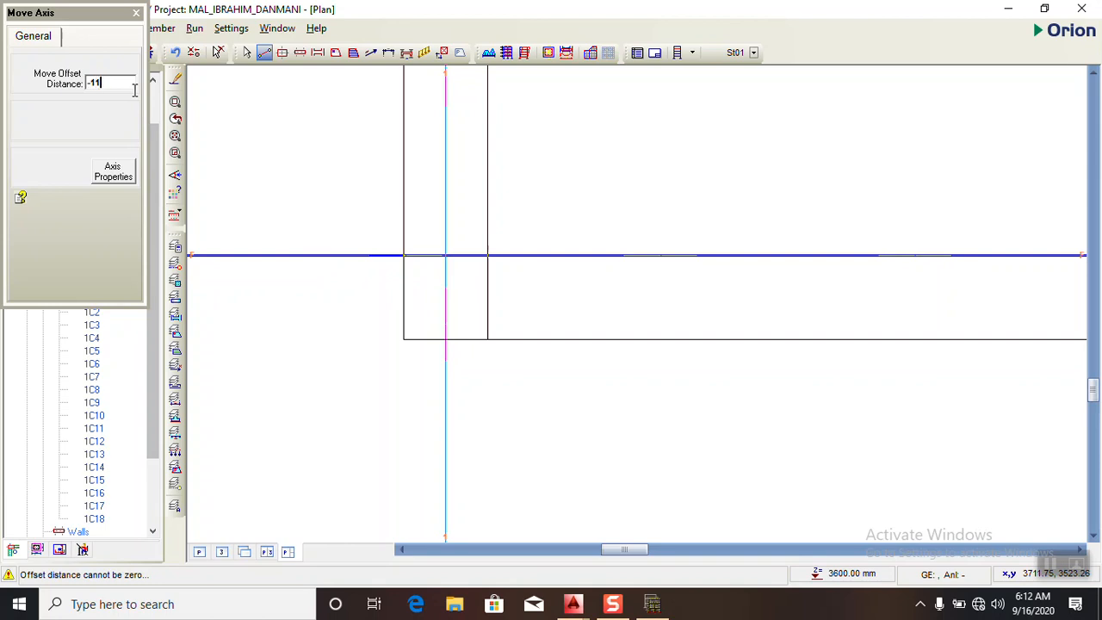
pyautogui.write('-115')
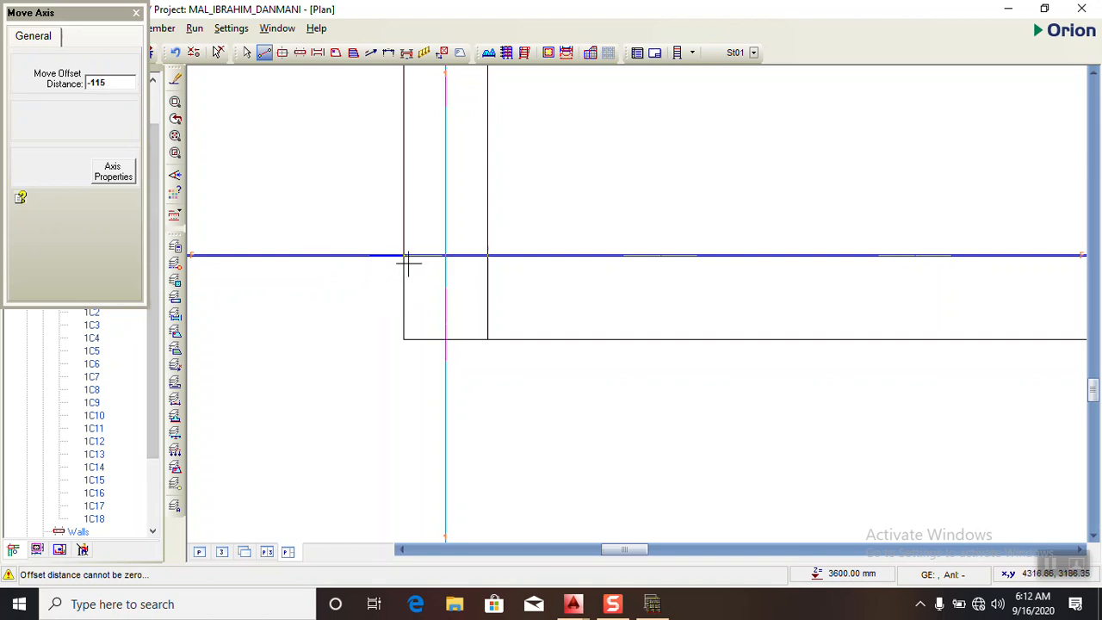
pyautogui.moveTo(404, 255); pyautogui.dragTo(401, 293)
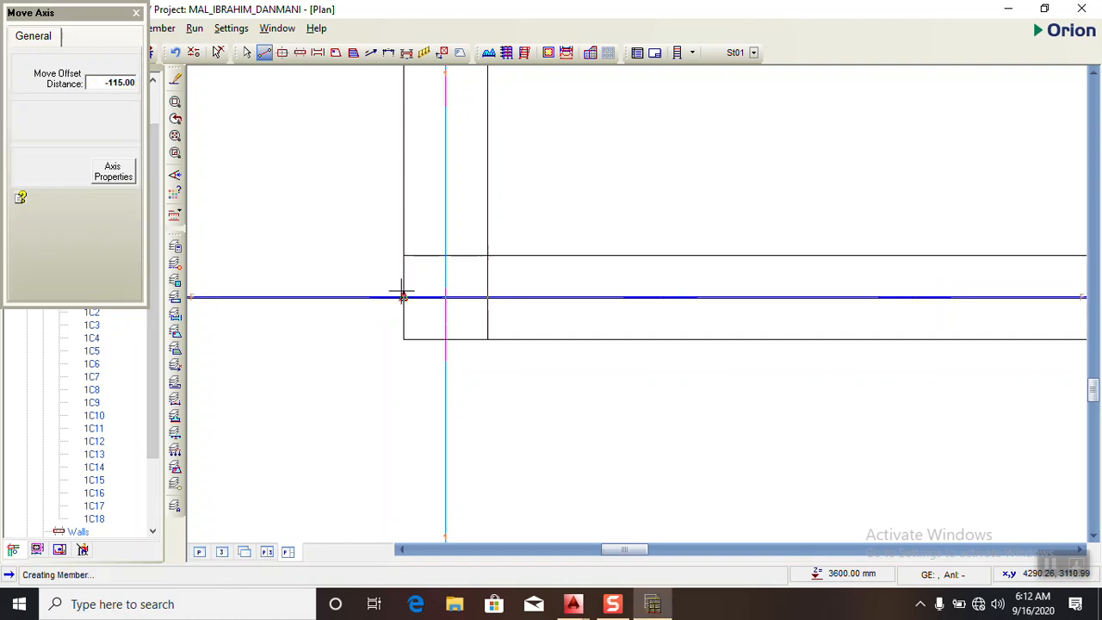
pyautogui.click(136, 14)
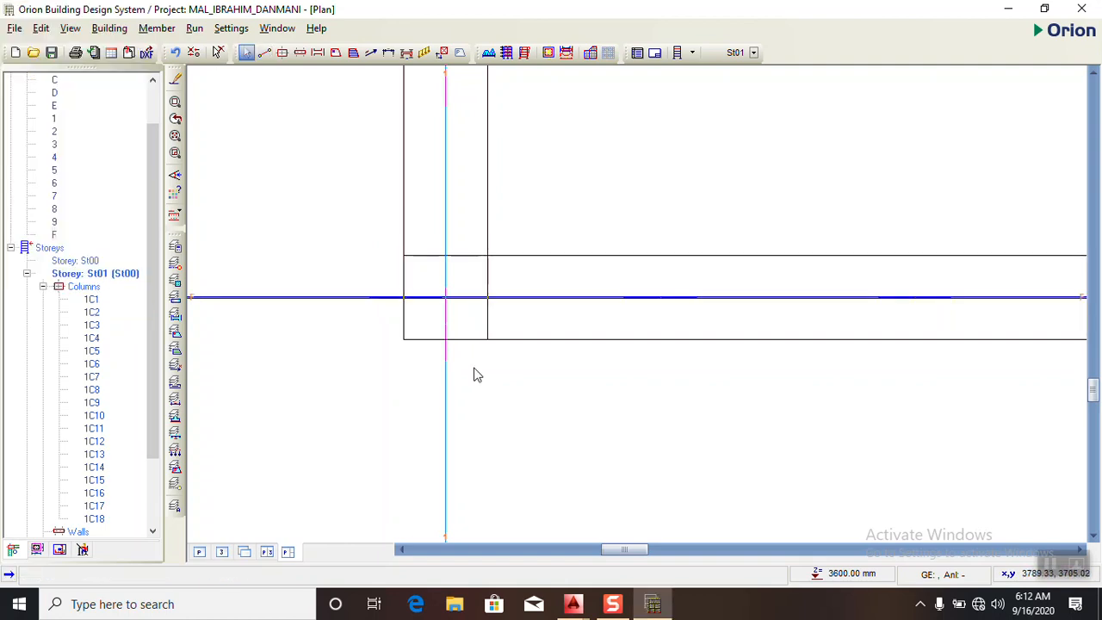
# - Place 230 x 230 mm columns with e1 and e2 at 115 mm at the intersections of axis F with axes 1 and 2
pyautogui.scroll(-4, 375, 283)
pyautogui.scroll(-3, 387, 332)
pyautogui.scroll(3, 388, 331)
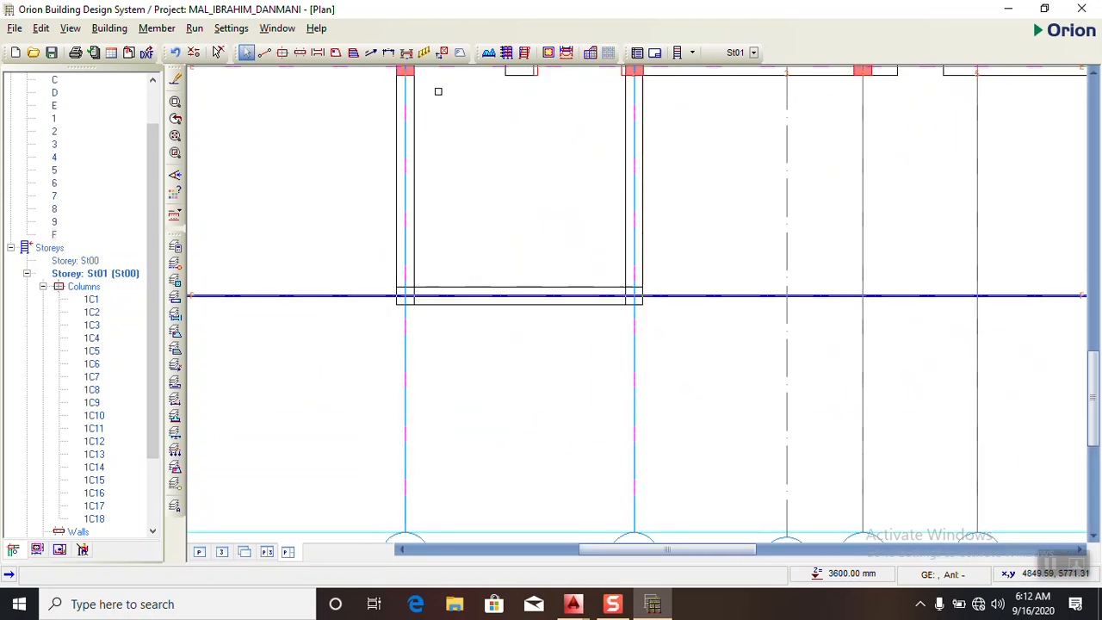
pyautogui.click(282, 52)
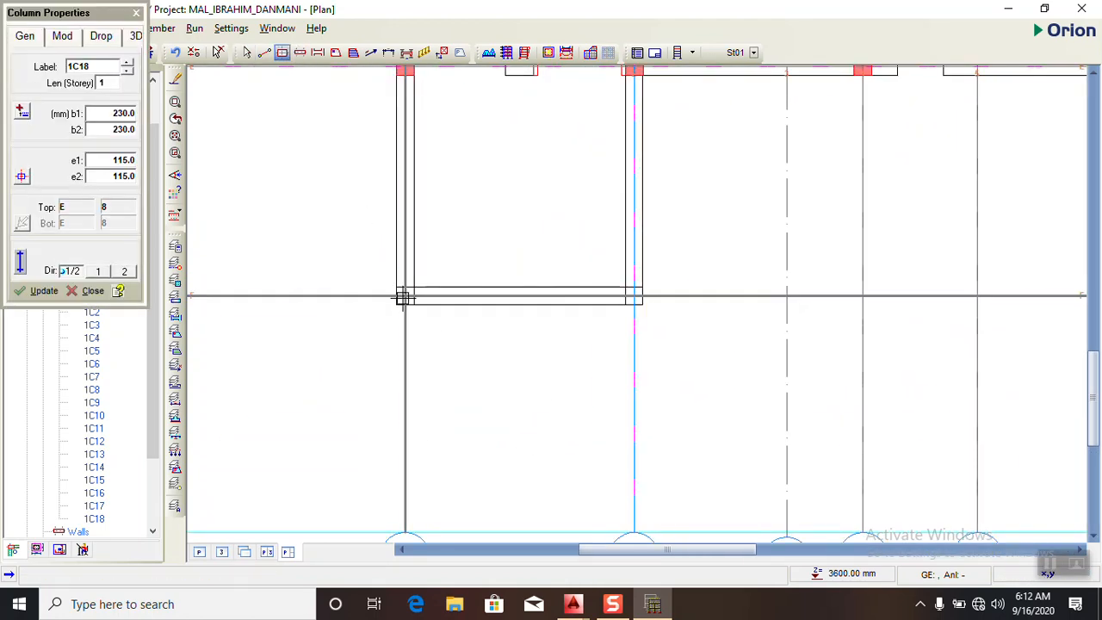
pyautogui.click(405, 292)
pyautogui.click(635, 295)
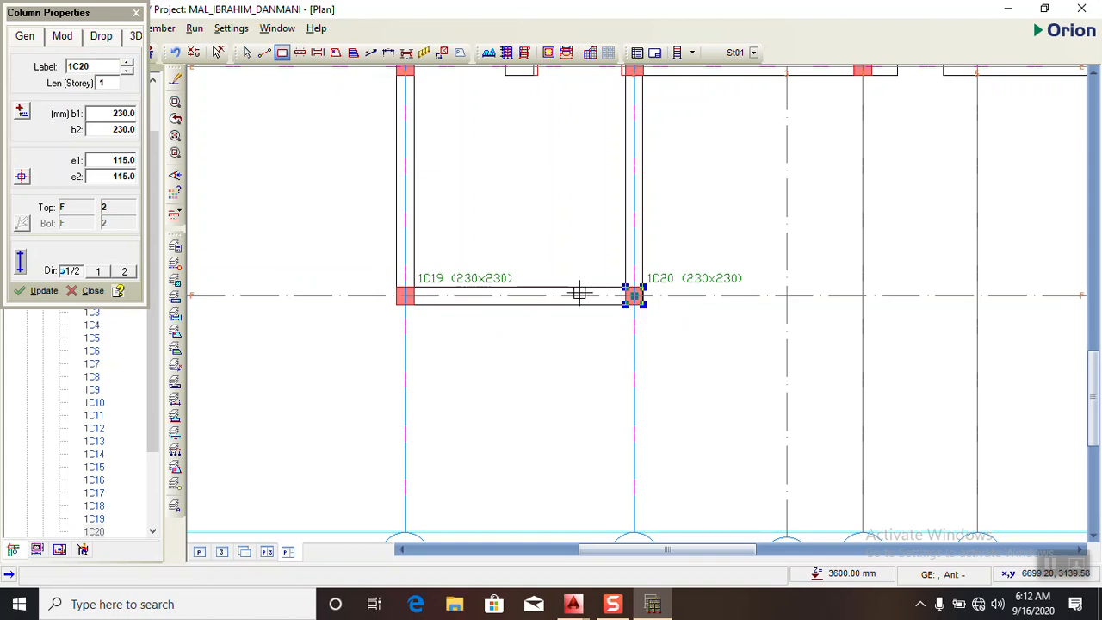
# - Set the beam section to 230 mm wide and 450 mm deep, and draw the beams along axis A from axis 1 to axis 8
pyautogui.scroll(-2, 424, 280)
pyautogui.scroll(-5, 423, 281)
pyautogui.scroll(3, 505, 169)
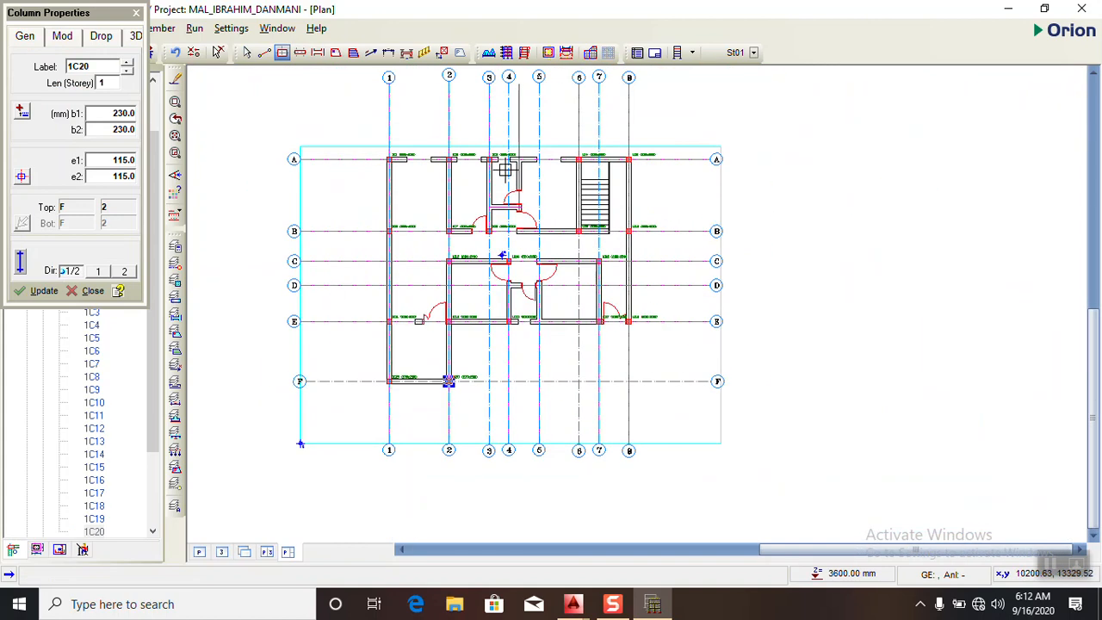
pyautogui.click(302, 55)
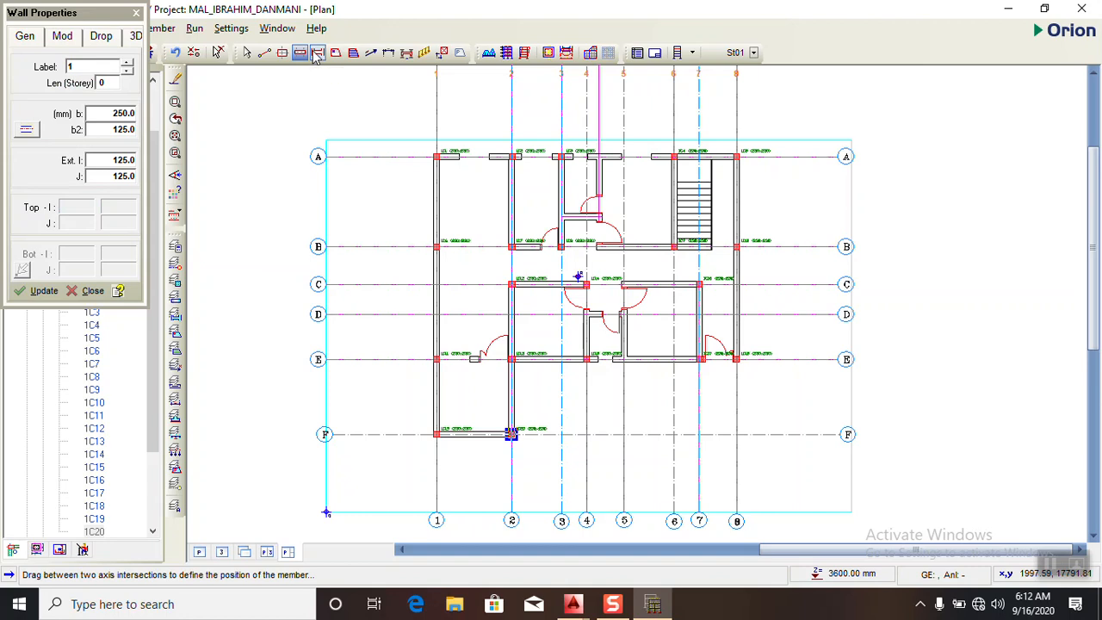
pyautogui.click(317, 53)
pyautogui.click(129, 109)
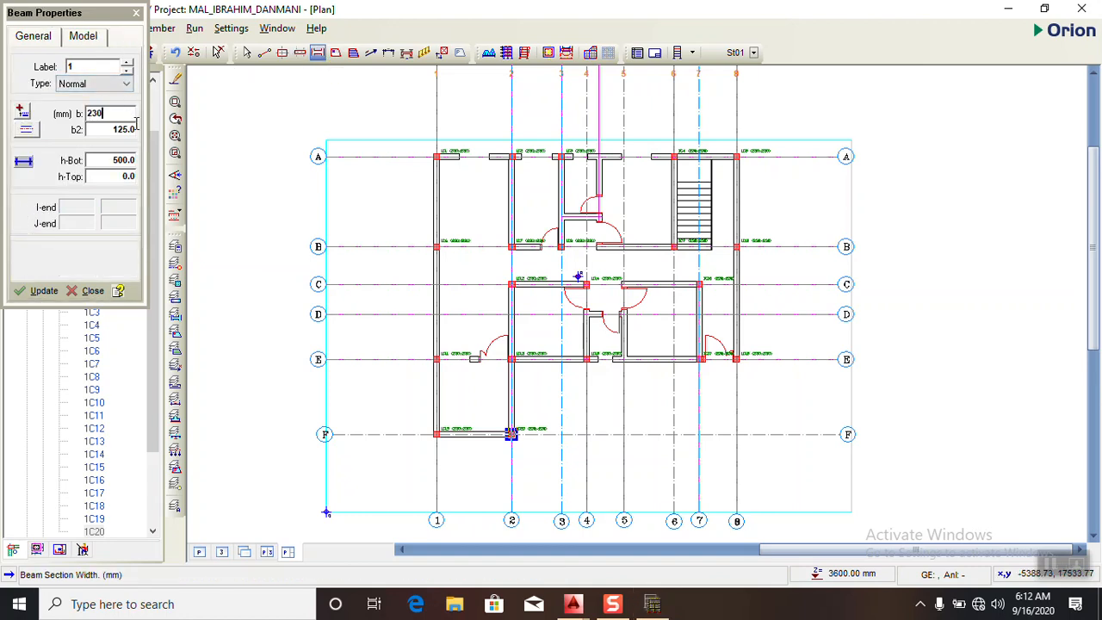
pyautogui.click(133, 162)
pyautogui.write('450')
pyautogui.moveTo(437, 157); pyautogui.dragTo(738, 157)
# - Draw 230 x 450 mm beams along axis 8 from A to E and along axis E from axis 8 to axis 2
pyautogui.scroll(3, 731, 152)
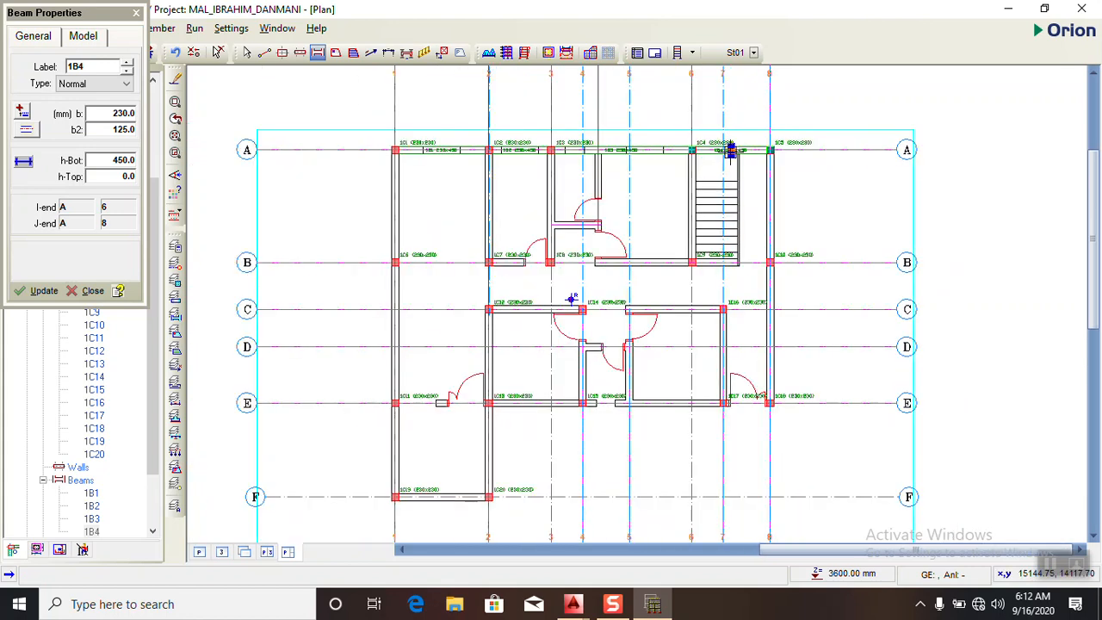
pyautogui.scroll(2, 767, 149)
pyautogui.scroll(-2, 767, 147)
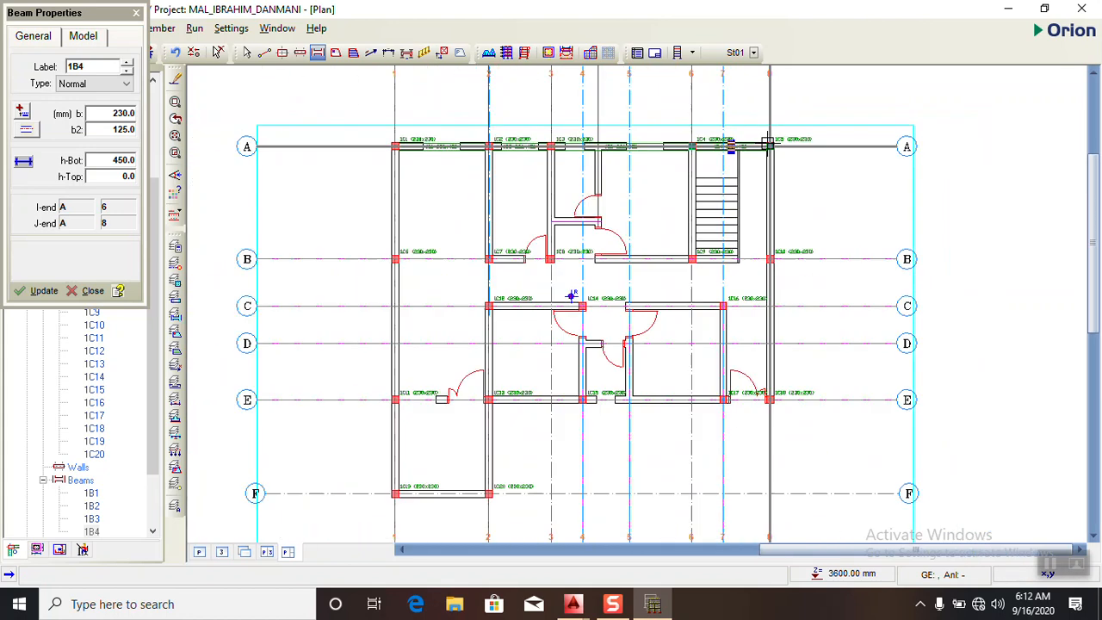
pyautogui.moveTo(767, 145); pyautogui.dragTo(487, 401)
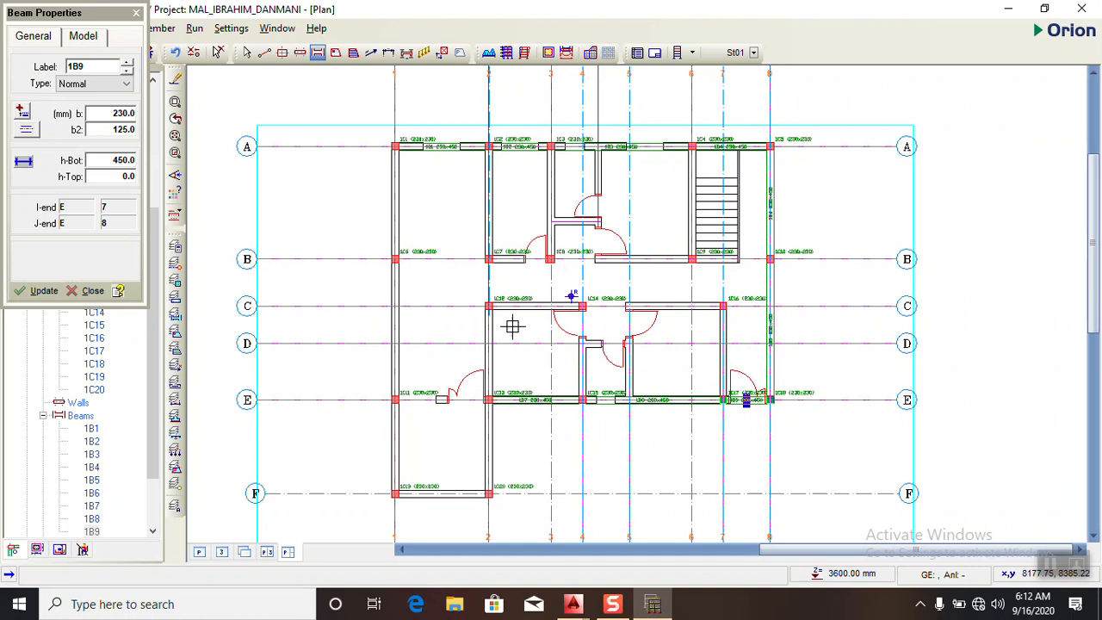
# - Draw 230 x 450 mm beams along axes 2 and 1 between A and F, and along axis F between axes 1 and 2
pyautogui.moveTo(492, 146); pyautogui.dragTo(488, 493)
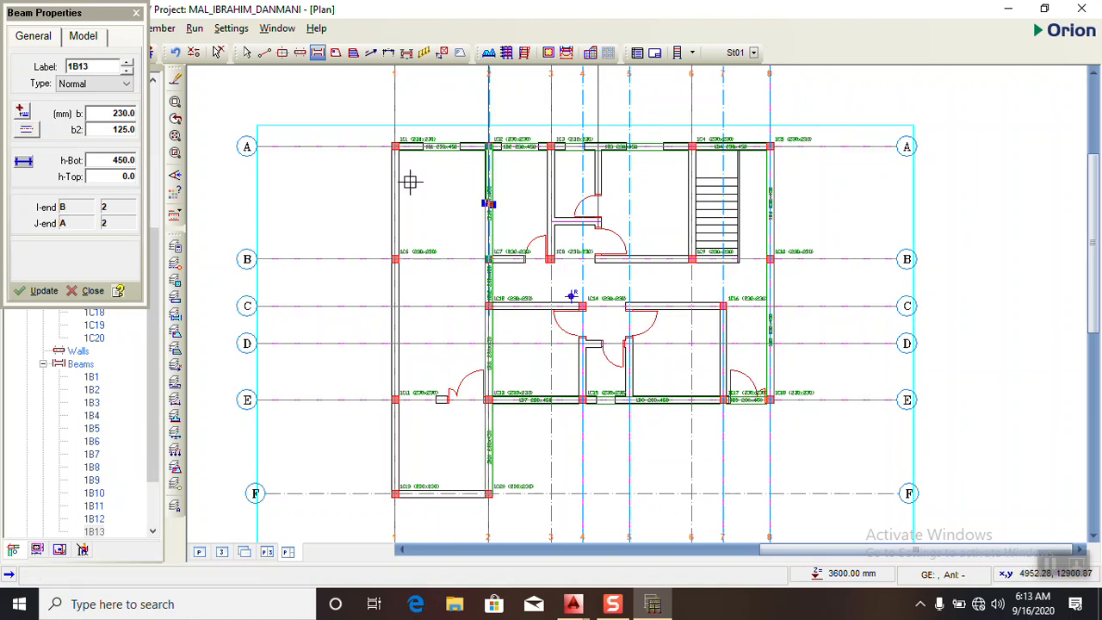
pyautogui.moveTo(395, 147); pyautogui.dragTo(595, 463)
pyautogui.scroll(2, 436, 532)
pyautogui.scroll(2, 379, 491)
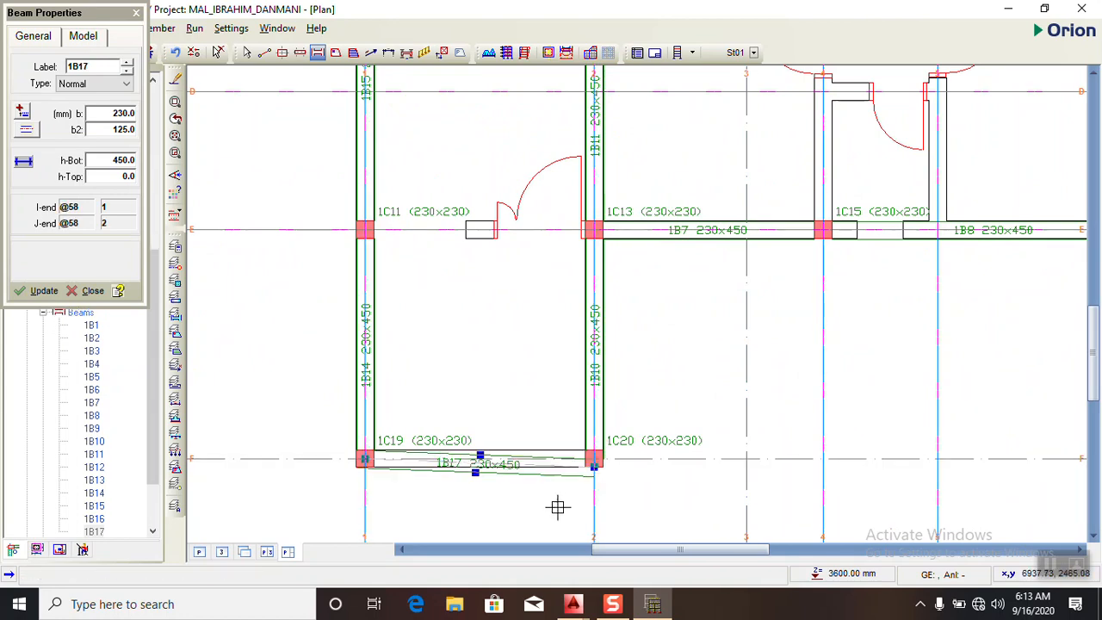
pyautogui.moveTo(369, 461); pyautogui.dragTo(595, 463)
# - Draw 230 x 450 mm beams along axis B from axis 2 to axis 8, and along axes 3 and 6 between A and B
pyautogui.scroll(-4, 595, 462)
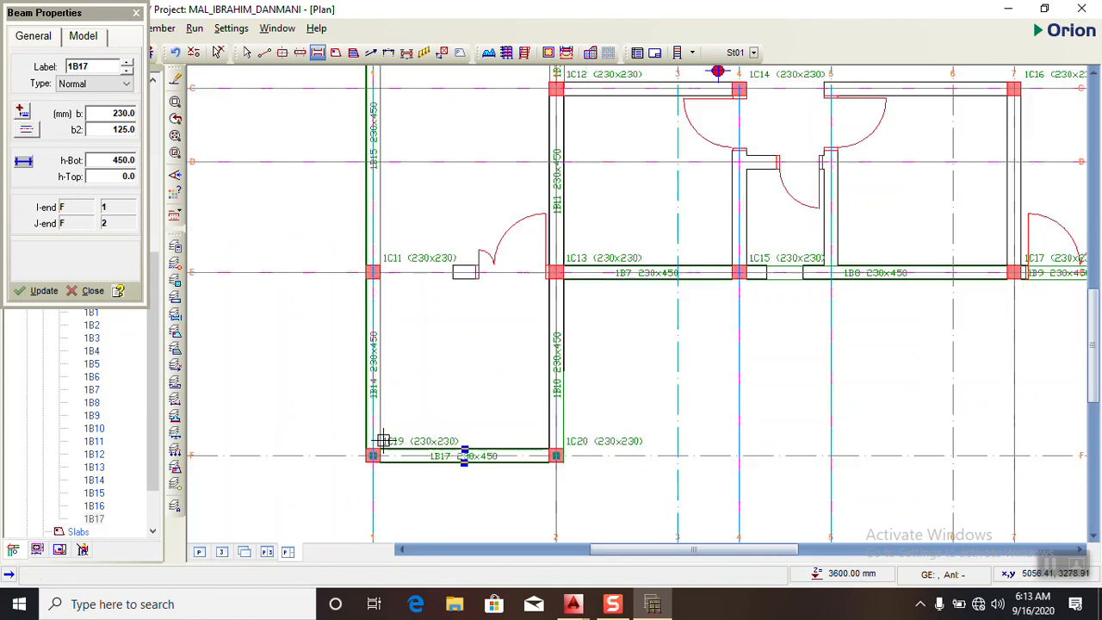
pyautogui.scroll(2, 664, 163)
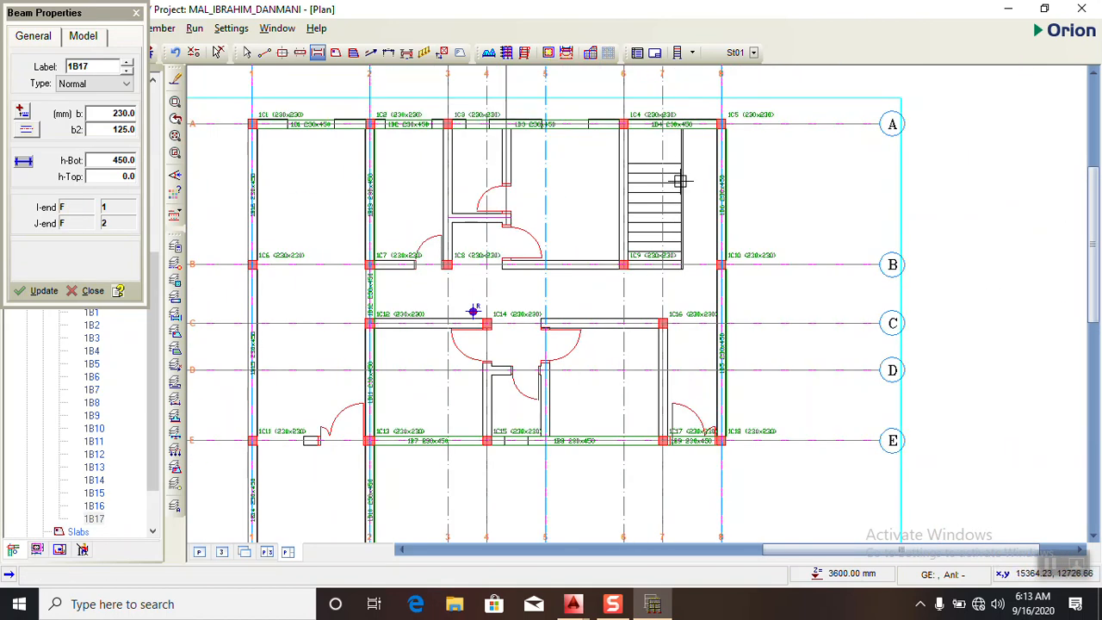
pyautogui.scroll(1, 679, 178)
pyautogui.moveTo(274, 286); pyautogui.dragTo(715, 286)
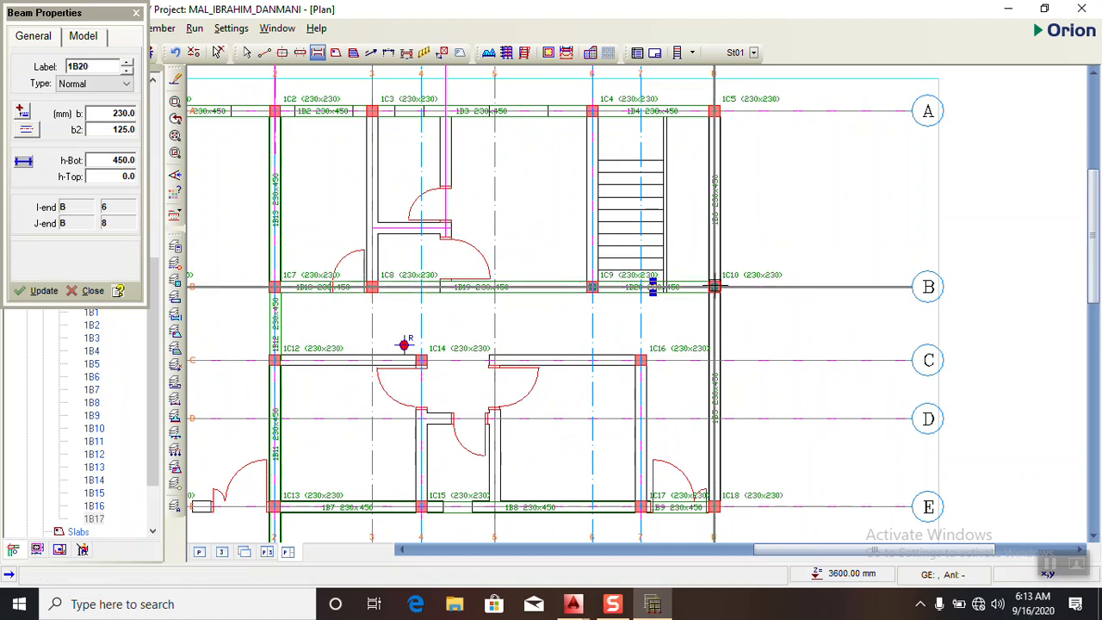
pyautogui.moveTo(377, 111); pyautogui.dragTo(377, 291)
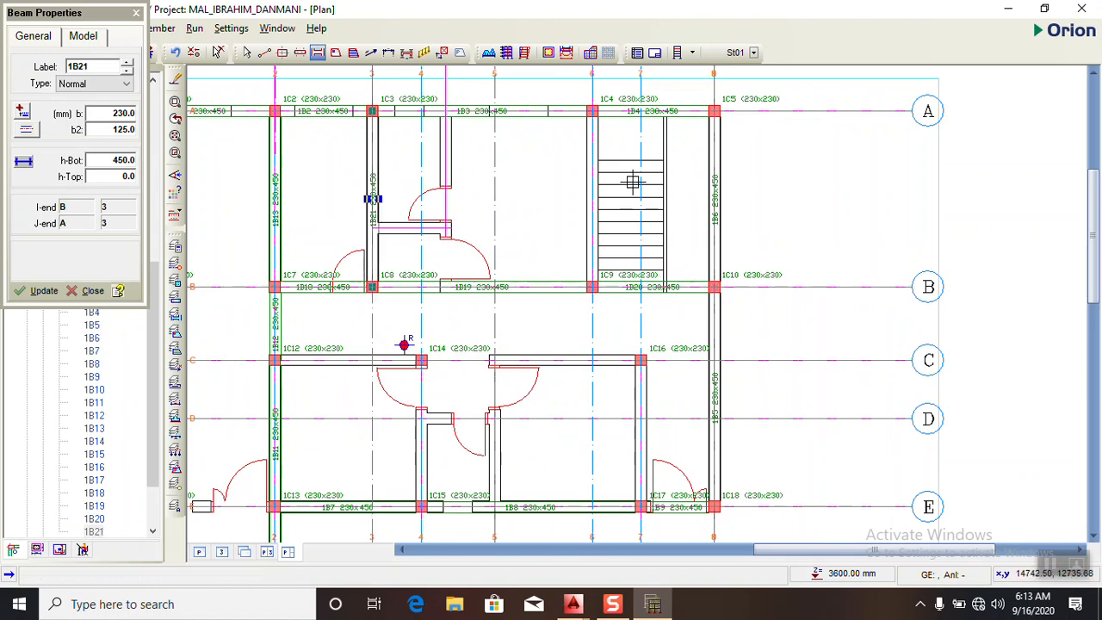
pyautogui.moveTo(591, 111); pyautogui.dragTo(591, 287)
# - Switch to the AutoCAD floor plans to examine the wall layout around axis C, and return to Orion
pyautogui.scroll(-2, 587, 226)
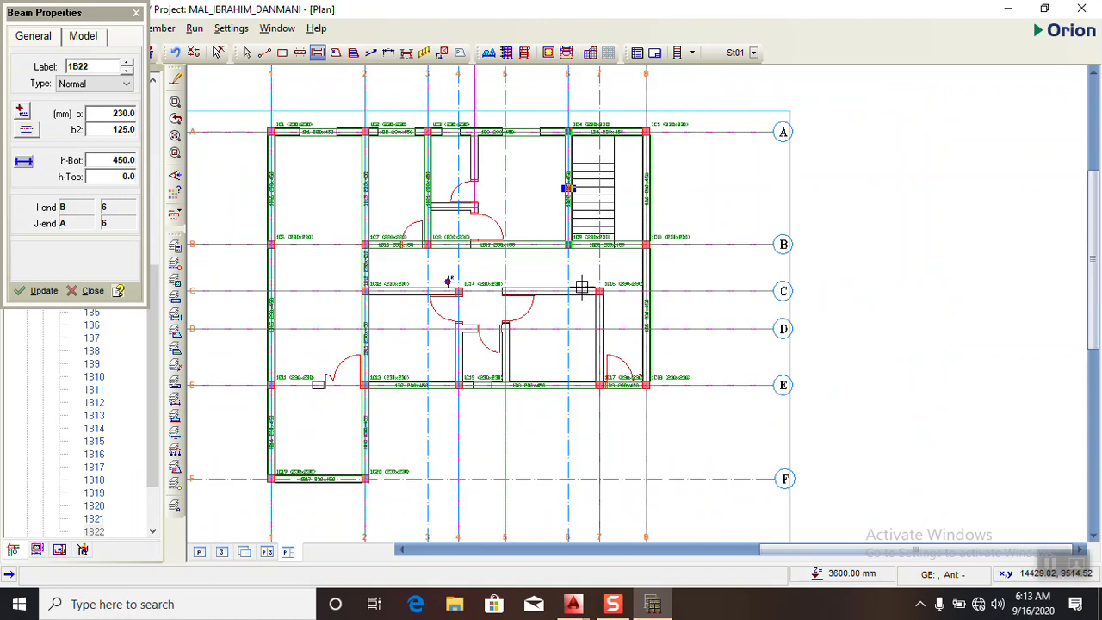
pyautogui.scroll(3, 391, 313)
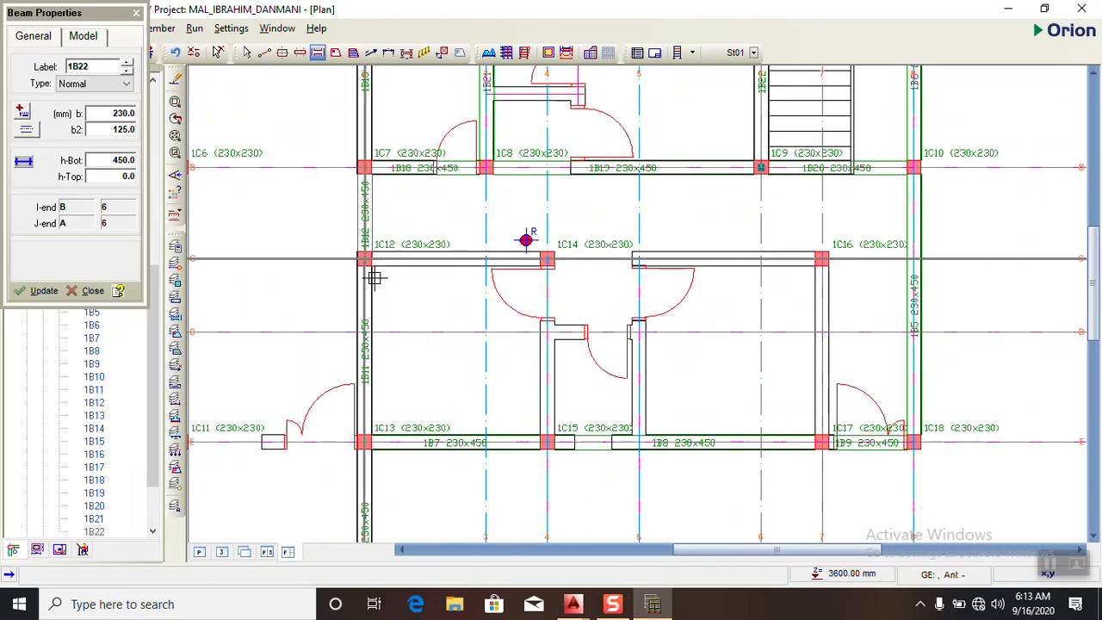
pyautogui.click(613, 604)
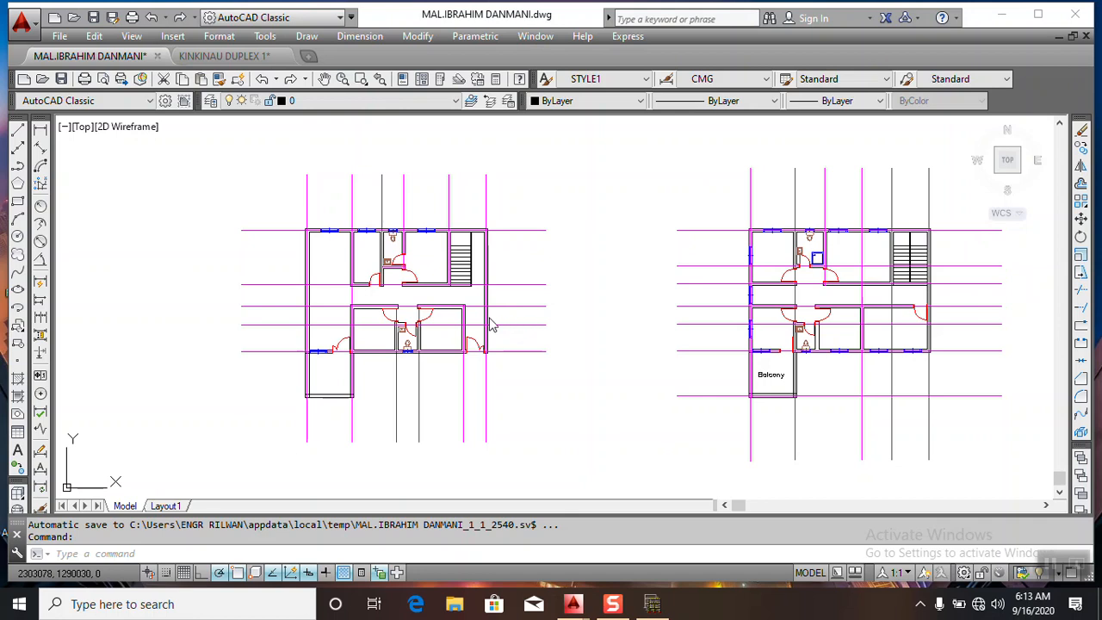
pyautogui.scroll(5, 344, 295)
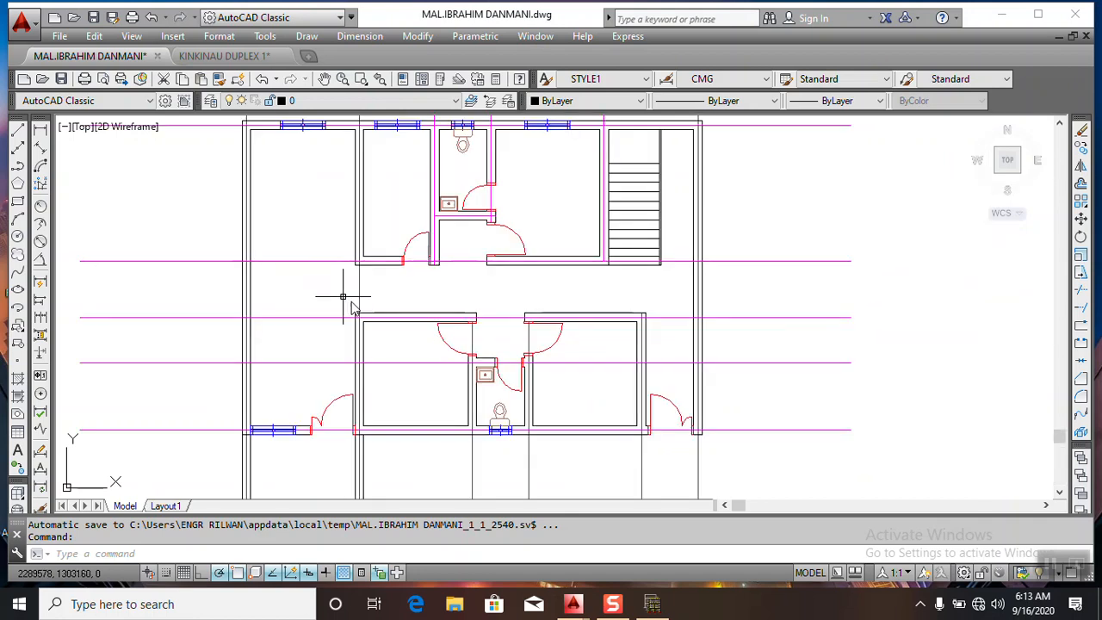
pyautogui.scroll(-4, 428, 243)
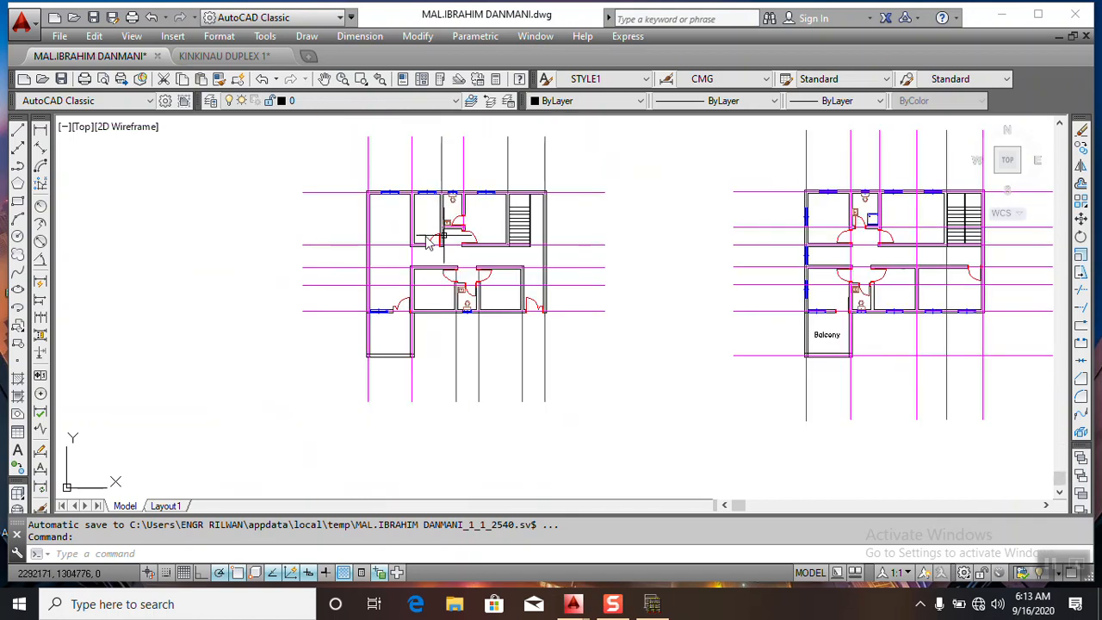
pyautogui.click(652, 604)
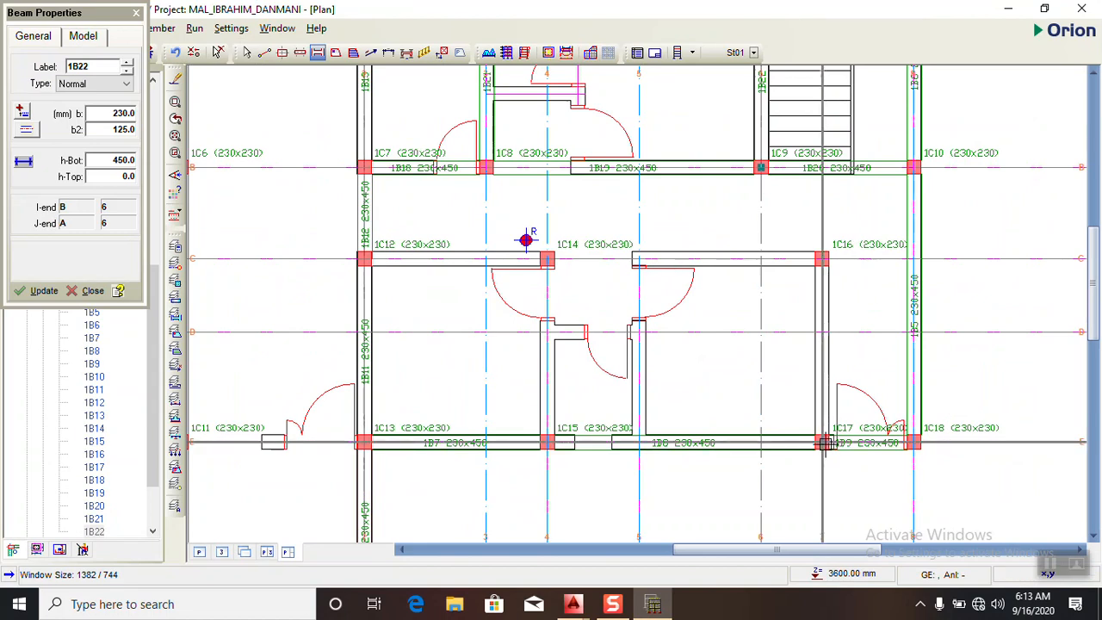
# - Draw 230 x 450 mm beams along axis C from axis 2 to axis 8, and along axes 7 and 4 between E and C
pyautogui.scroll(2, 852, 190)
pyautogui.scroll(-1, 775, 185)
pyautogui.scroll(-1, 758, 189)
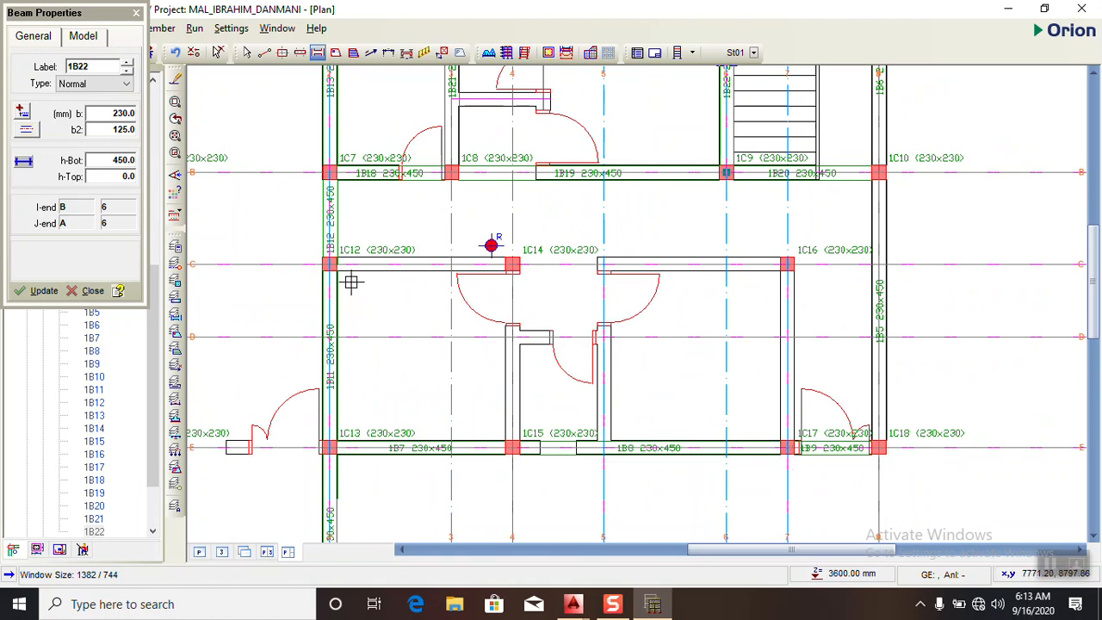
pyautogui.moveTo(329, 264); pyautogui.dragTo(880, 262)
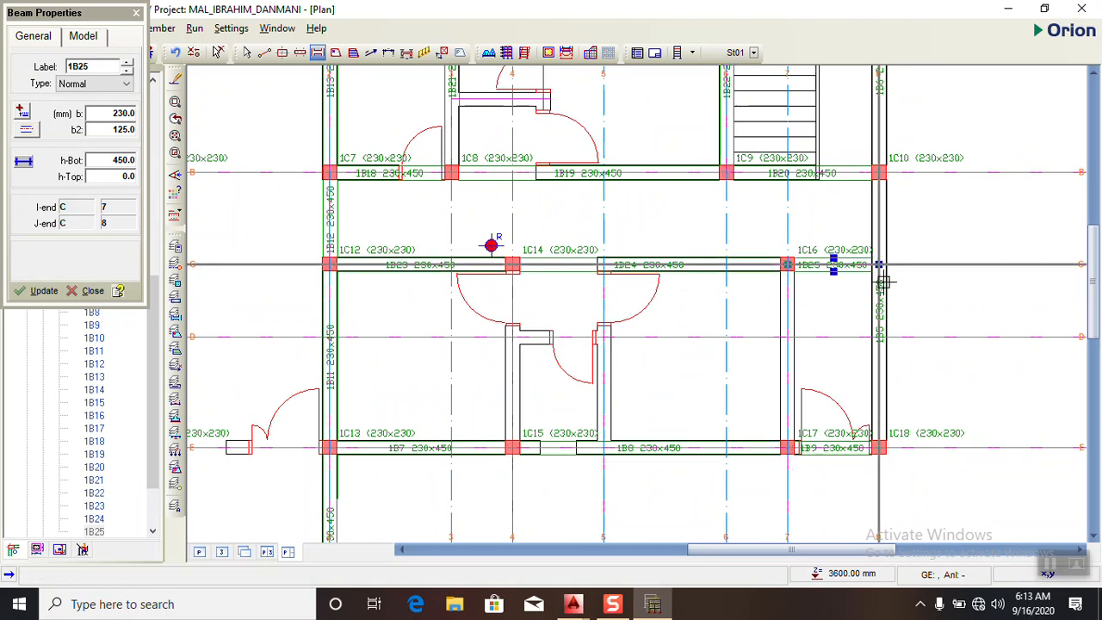
pyautogui.moveTo(787, 448); pyautogui.dragTo(787, 264)
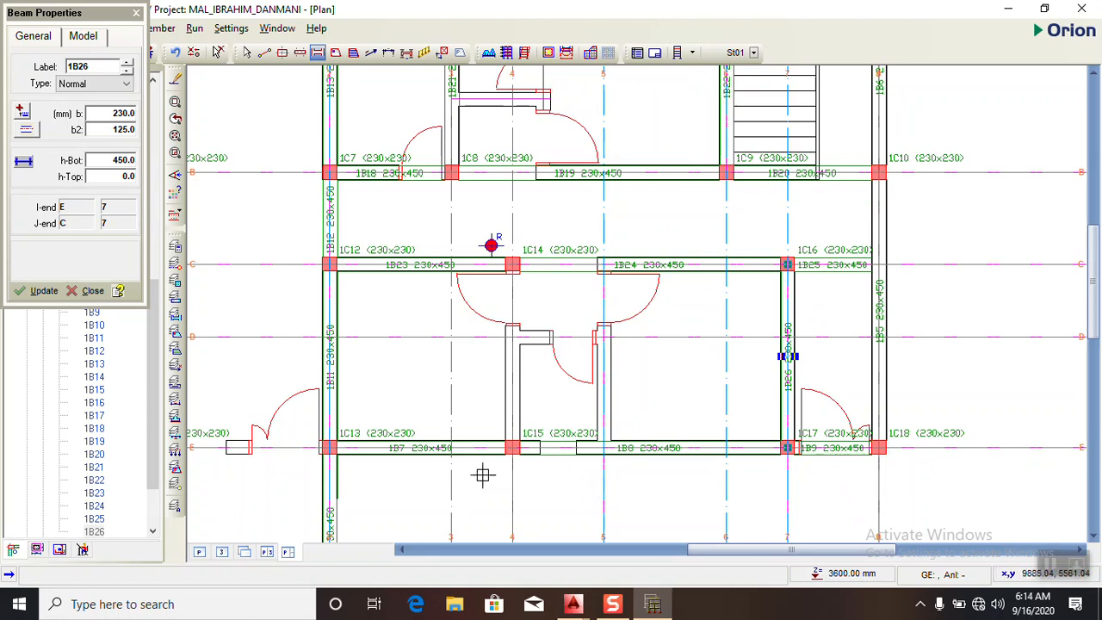
pyautogui.moveTo(513, 443); pyautogui.dragTo(512, 264)
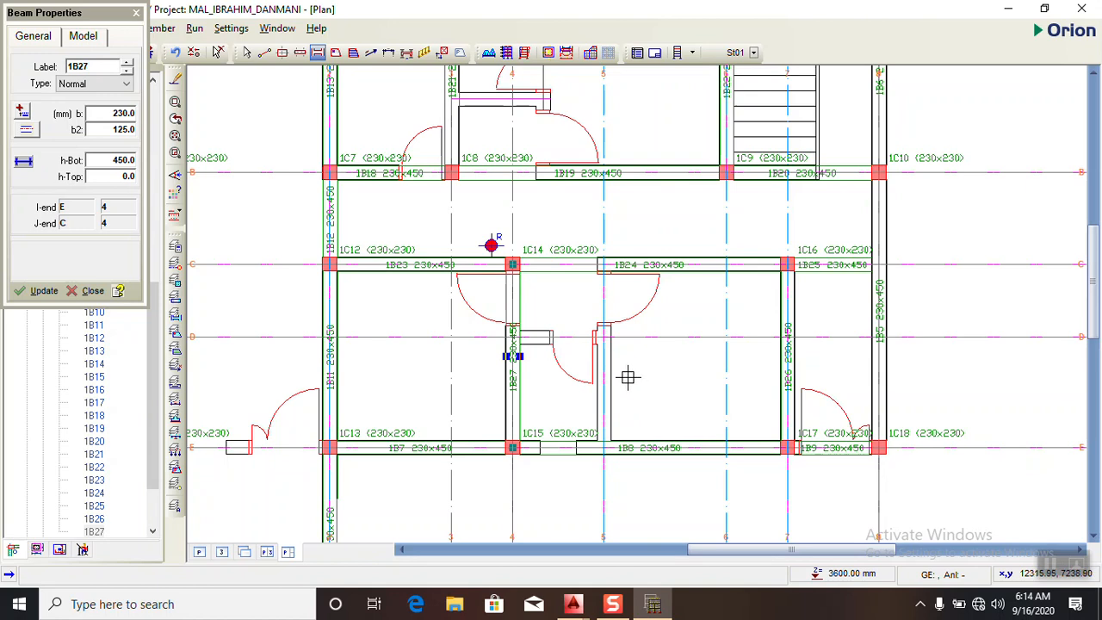
pyautogui.scroll(-2, 629, 377)
pyautogui.scroll(2, 583, 323)
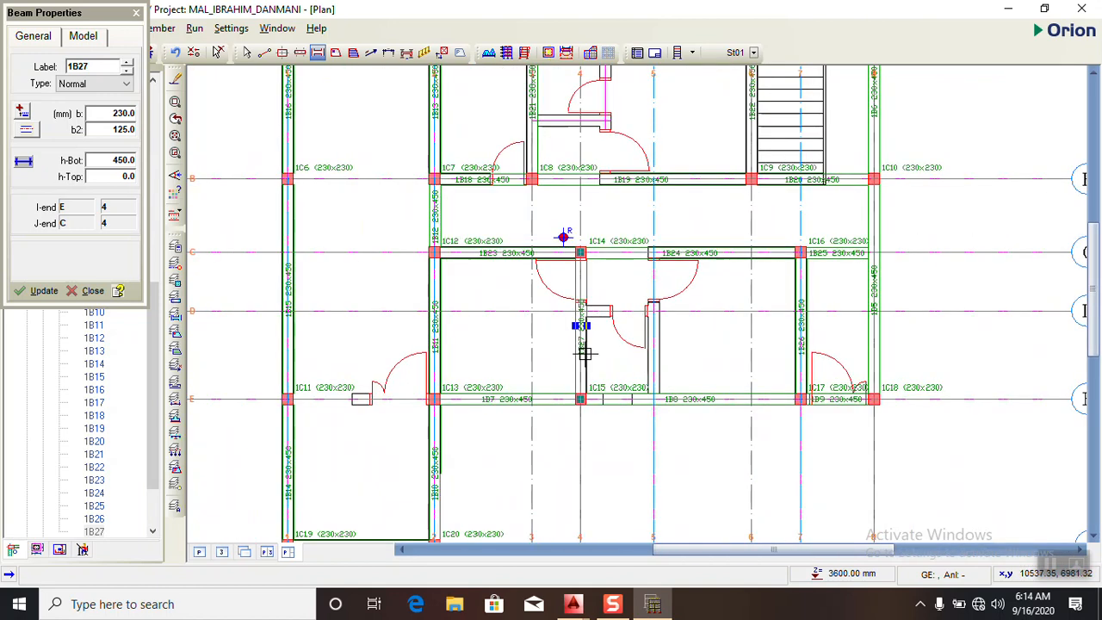
pyautogui.scroll(-2, 542, 326)
pyautogui.scroll(2, 689, 276)
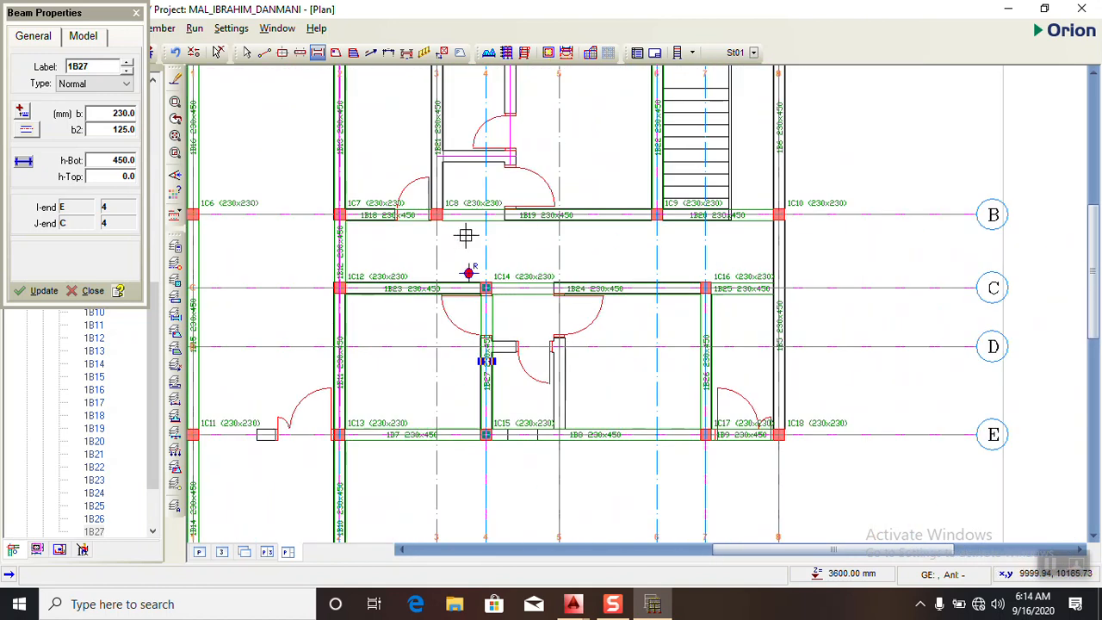
pyautogui.scroll(1, 657, 215)
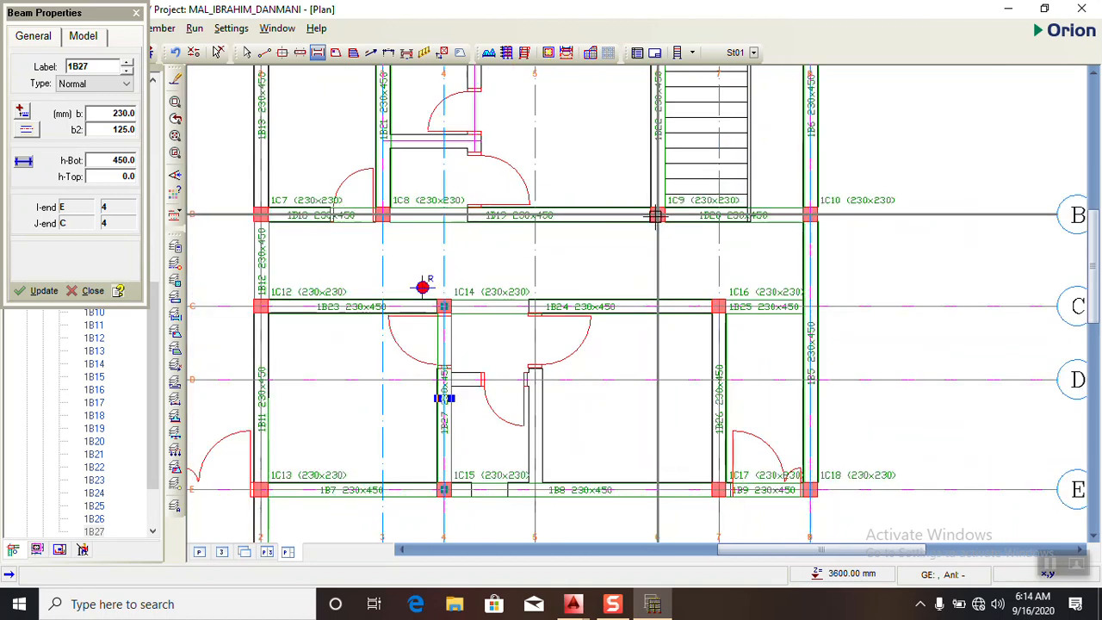
# - Draw 230 x 450 mm beams along axis 6 between C and B, and along axis E between axes 1 and 2
pyautogui.moveTo(657, 215); pyautogui.dragTo(657, 307)
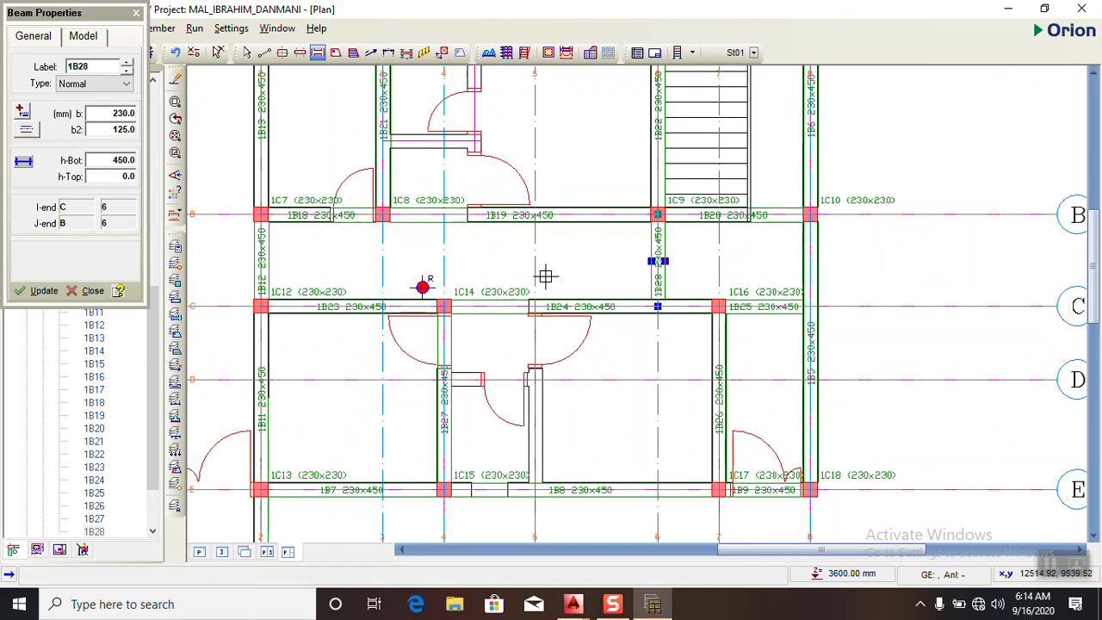
pyautogui.scroll(-3, 542, 274)
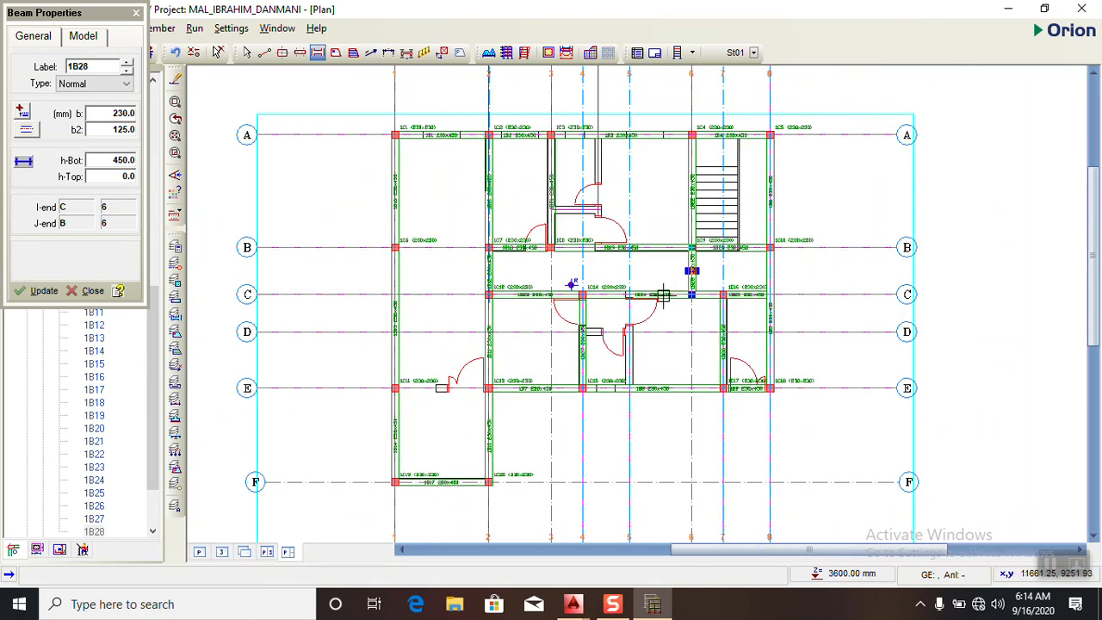
pyautogui.scroll(1, 638, 293)
pyautogui.scroll(1, 601, 292)
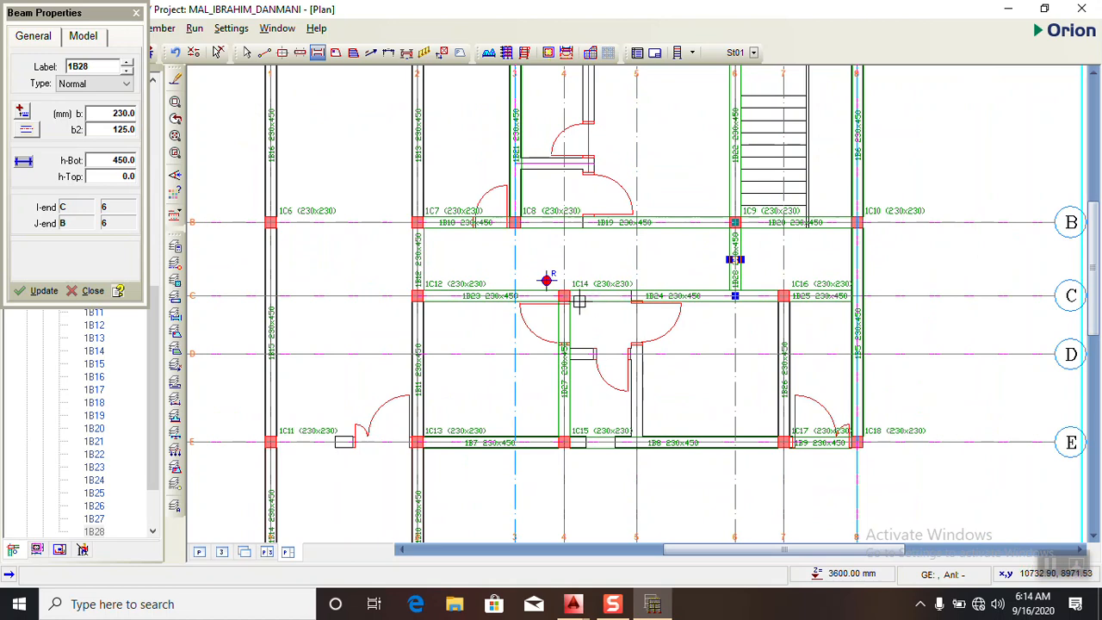
pyautogui.scroll(-2, 614, 268)
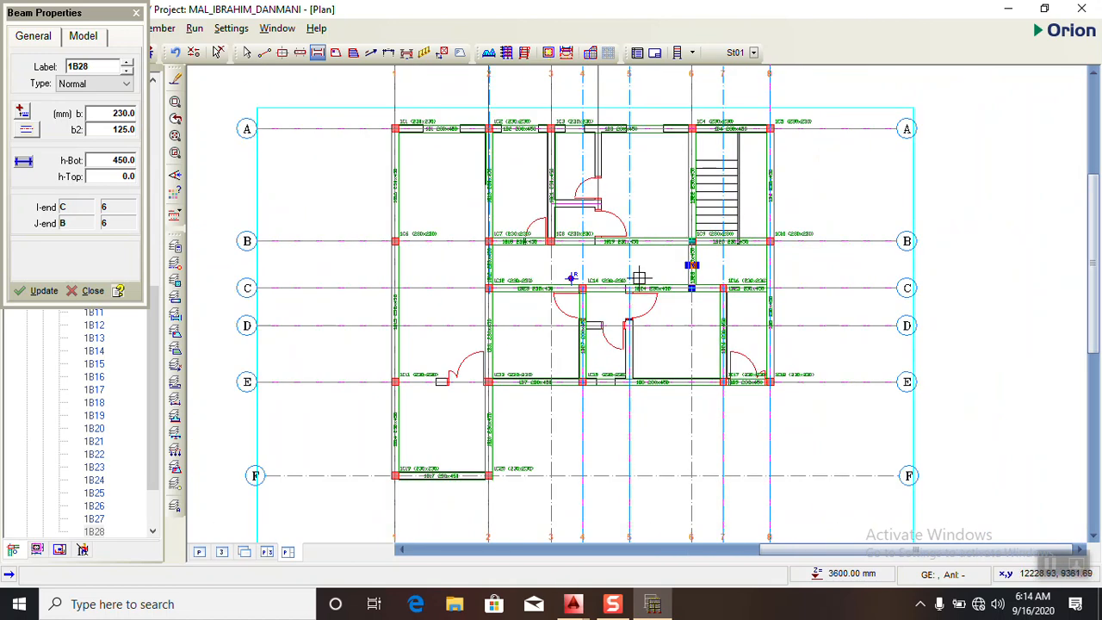
pyautogui.scroll(-1, 658, 232)
pyautogui.scroll(1, 543, 379)
pyautogui.scroll(1, 536, 398)
pyautogui.scroll(-1, 475, 378)
pyautogui.scroll(3, 488, 339)
pyautogui.moveTo(372, 331); pyautogui.dragTo(551, 331)
# - Draw a 230 x 450 mm beam along axis B between axes 1 and 2
pyautogui.scroll(-2, 520, 338)
pyautogui.scroll(-1, 517, 327)
pyautogui.scroll(2, 506, 207)
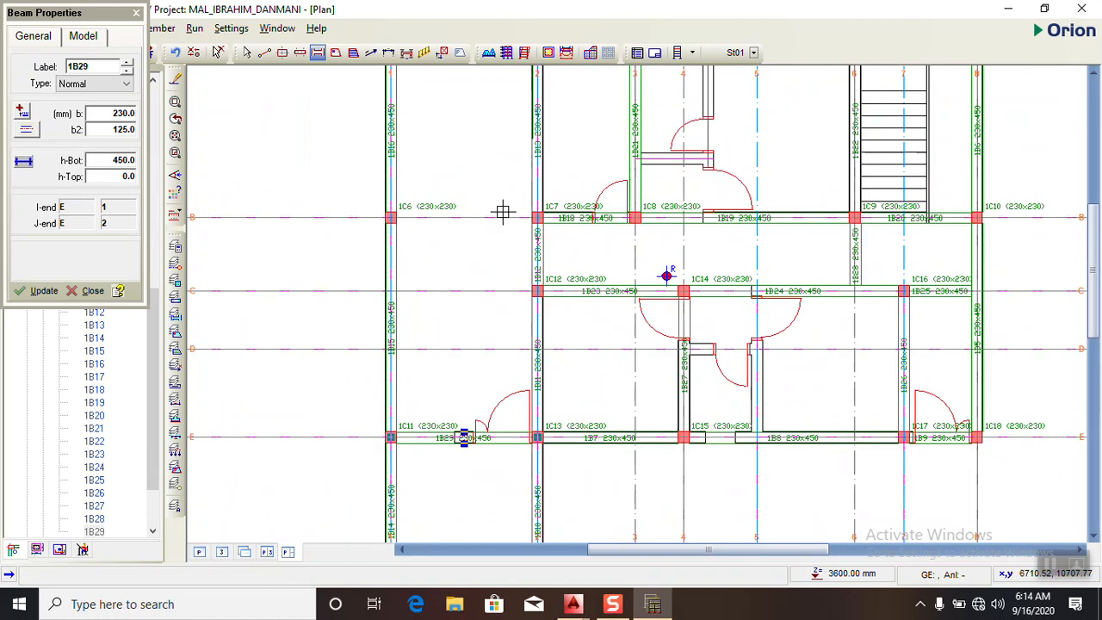
pyautogui.moveTo(389, 216); pyautogui.dragTo(537, 217)
# - Start slab insertion with a 150 mm depth, a dead load of 5.8 and the 1.500 residential imposed load
pyautogui.scroll(-1, 508, 265)
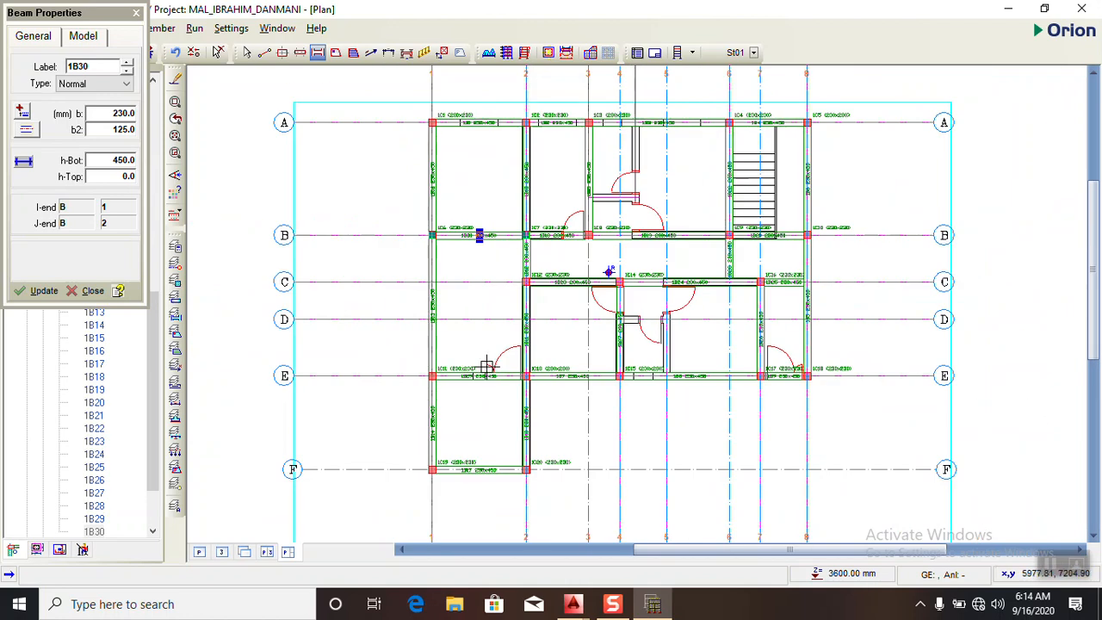
pyautogui.scroll(-1, 404, 225)
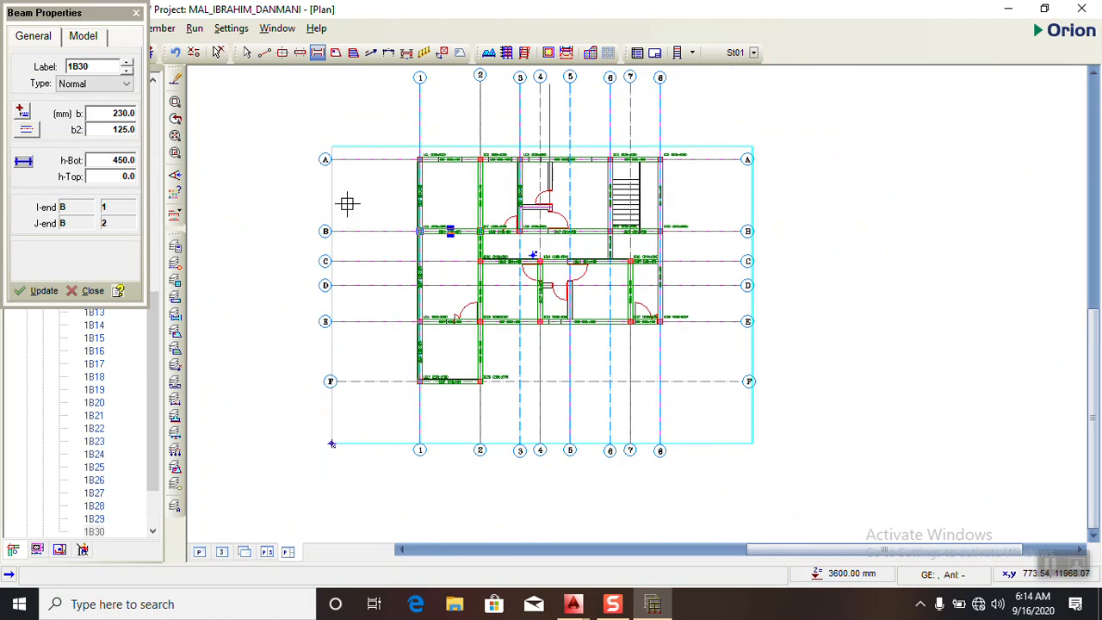
pyautogui.click(336, 52)
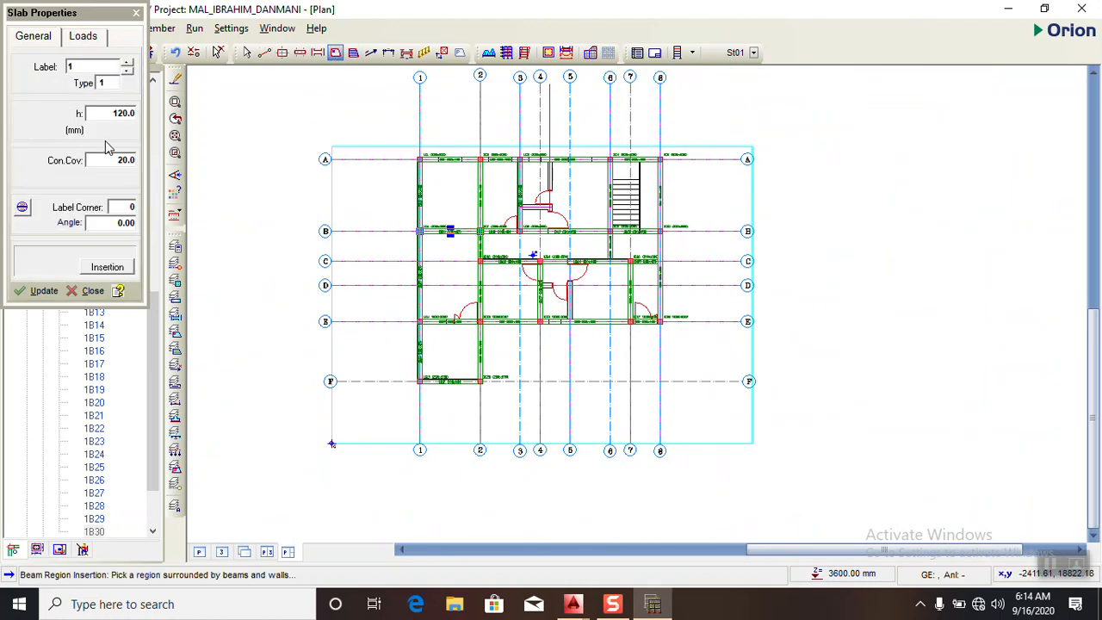
pyautogui.click(125, 115)
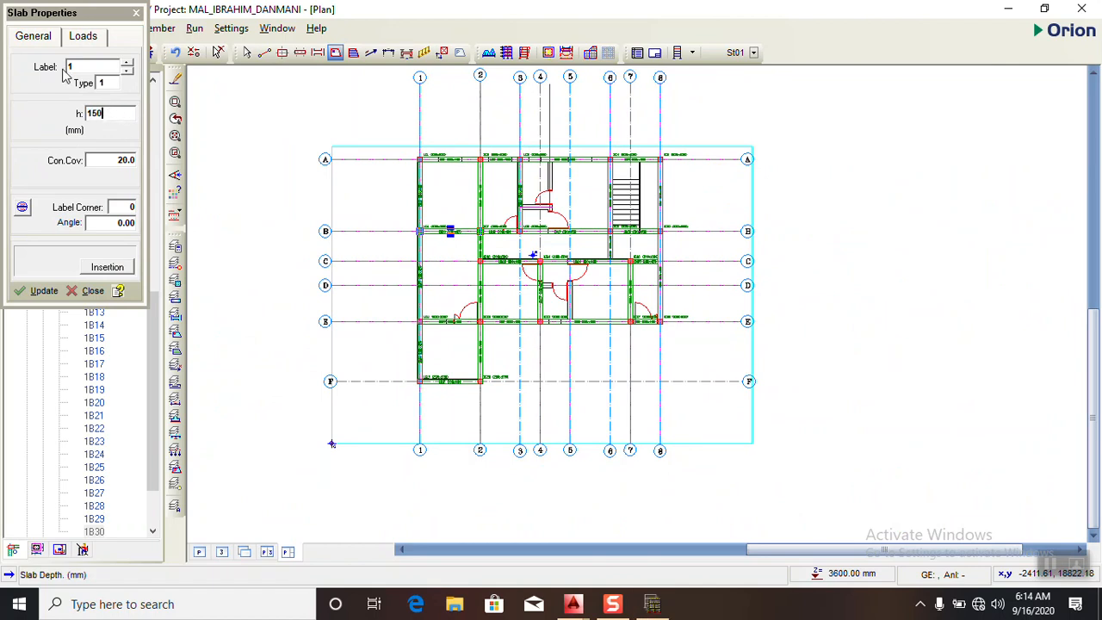
pyautogui.click(86, 41)
pyautogui.click(137, 130)
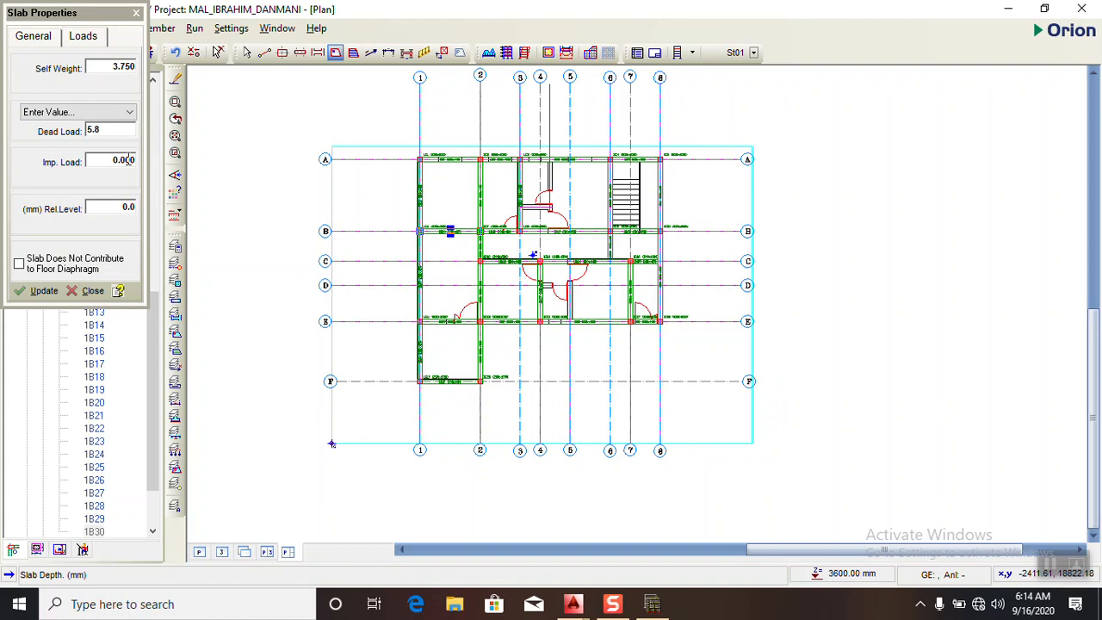
pyautogui.click(126, 161)
pyautogui.rightClick(112, 159)
pyautogui.click(85, 153)
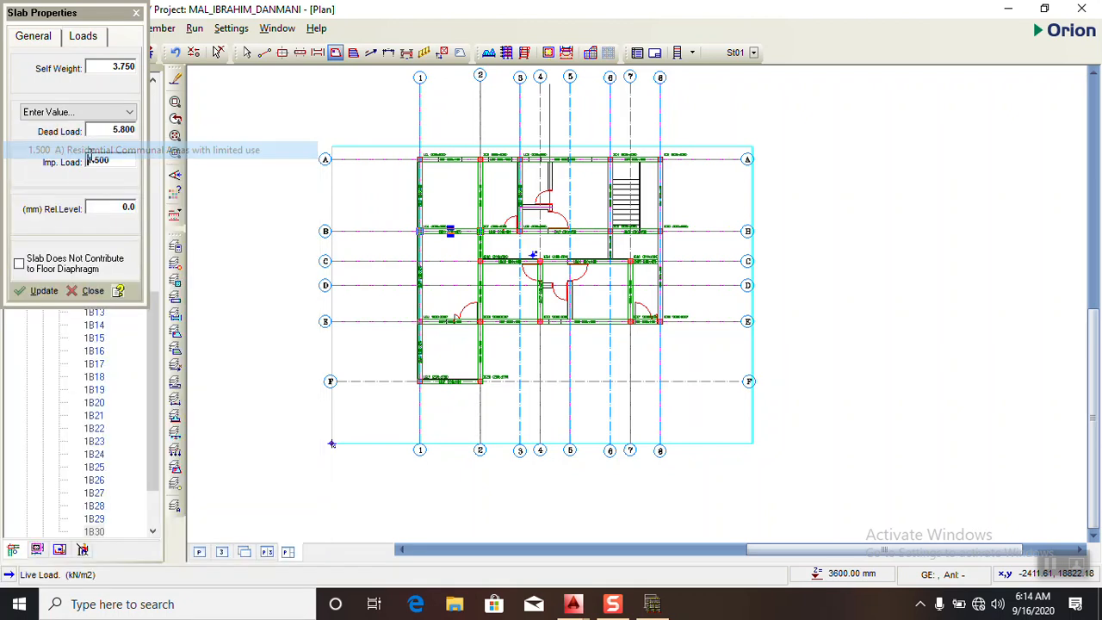
# - Place slabs between axes 1 and 2 in bays A-B, B-E and E-F, and between axes 2 and 4 in bay C-E
pyautogui.click(444, 191)
pyautogui.scroll(2, 452, 241)
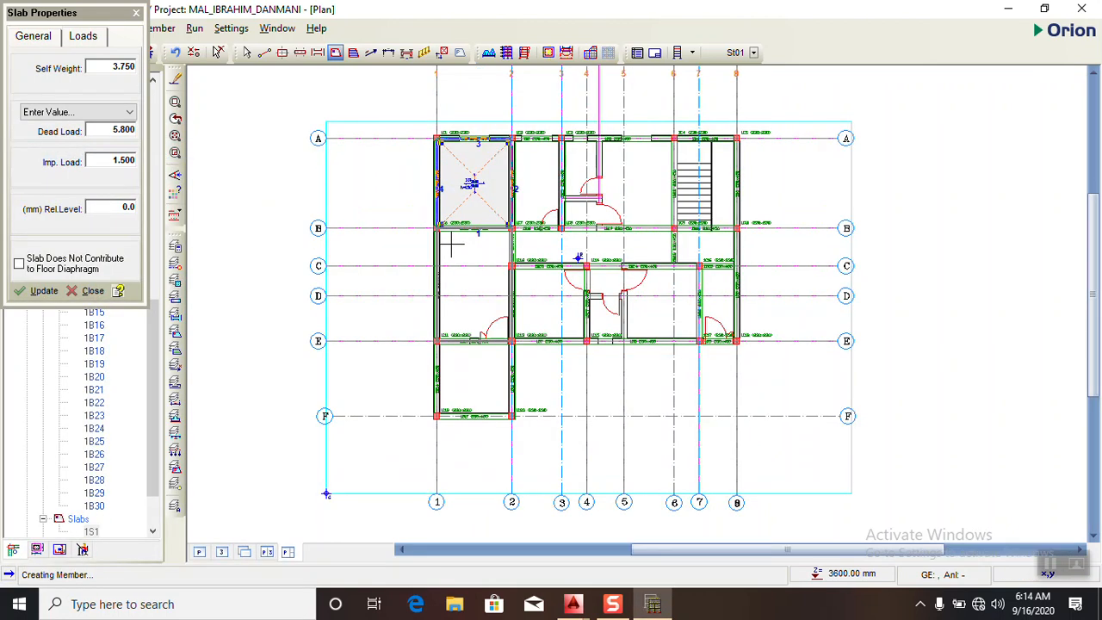
pyautogui.click(459, 258)
pyautogui.scroll(-2, 462, 274)
pyautogui.click(469, 359)
pyautogui.scroll(2, 469, 359)
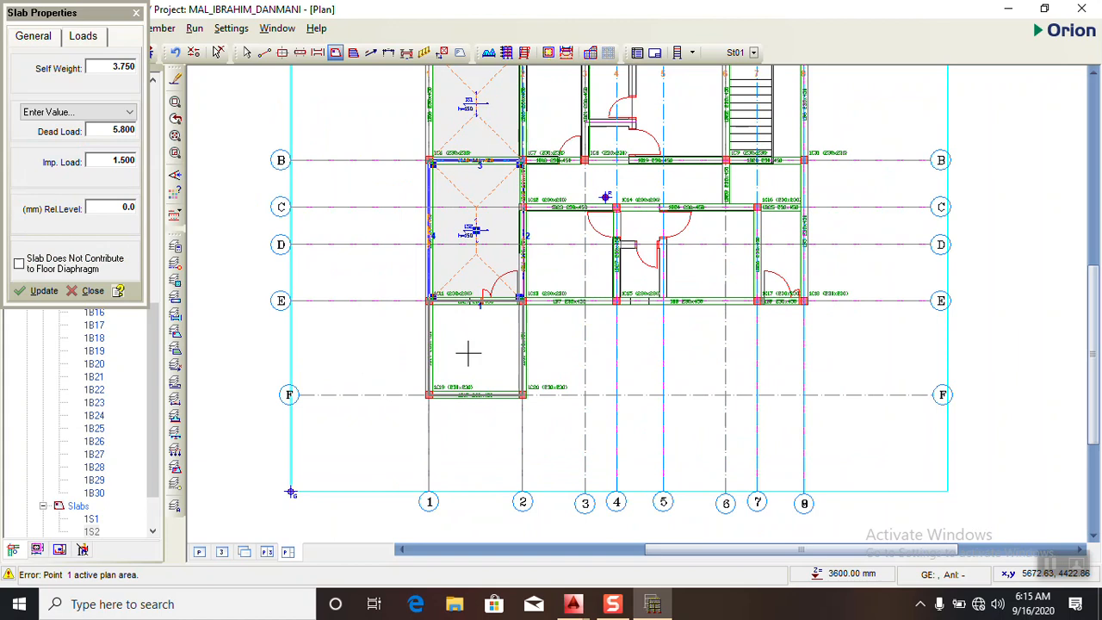
pyautogui.click(467, 353)
pyautogui.scroll(-1, 462, 293)
pyautogui.scroll(2, 528, 276)
pyautogui.scroll(-2, 536, 285)
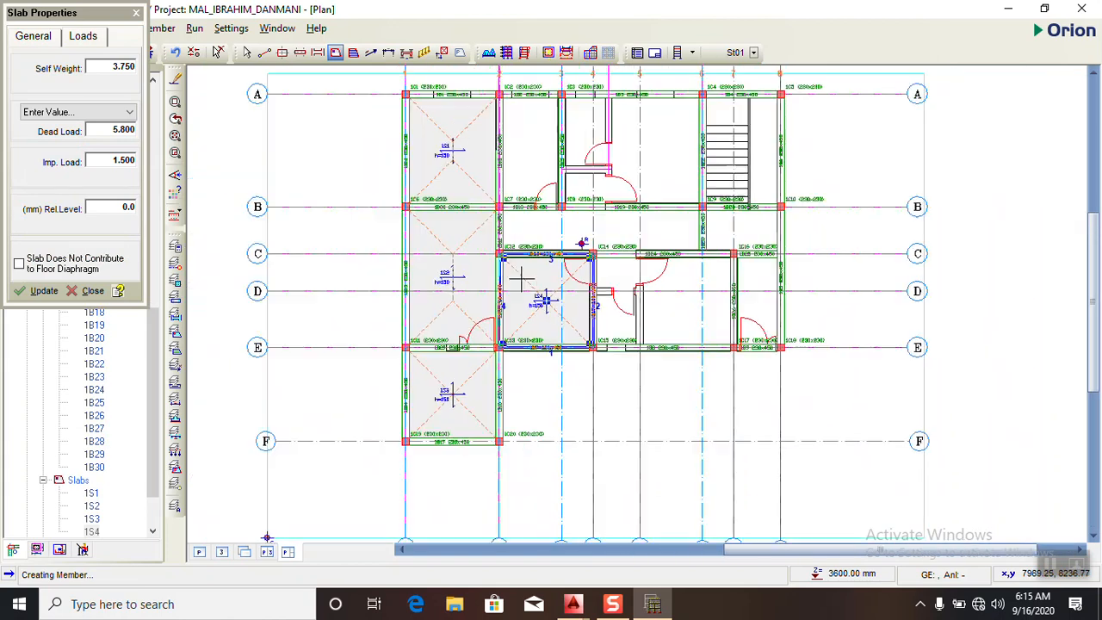
# - Place slabs between A and B in bays 2-3 and 3-6, and between B and C from axis 2 to axis 6
pyautogui.click(537, 168)
pyautogui.scroll(2, 635, 172)
pyautogui.click(634, 173)
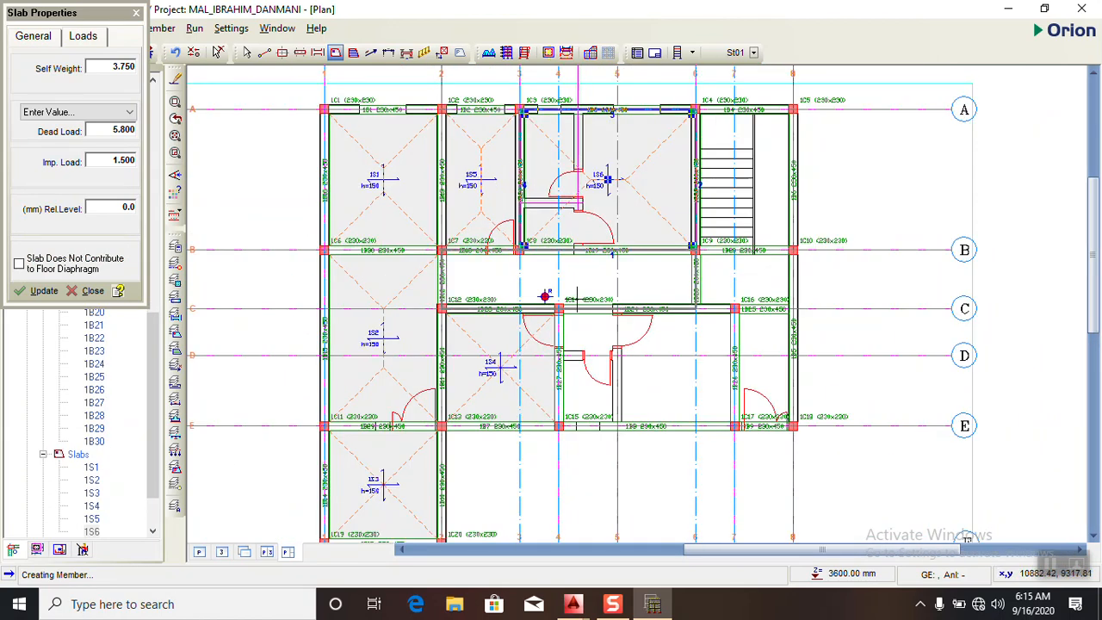
pyautogui.click(565, 277)
pyautogui.scroll(-2, 602, 318)
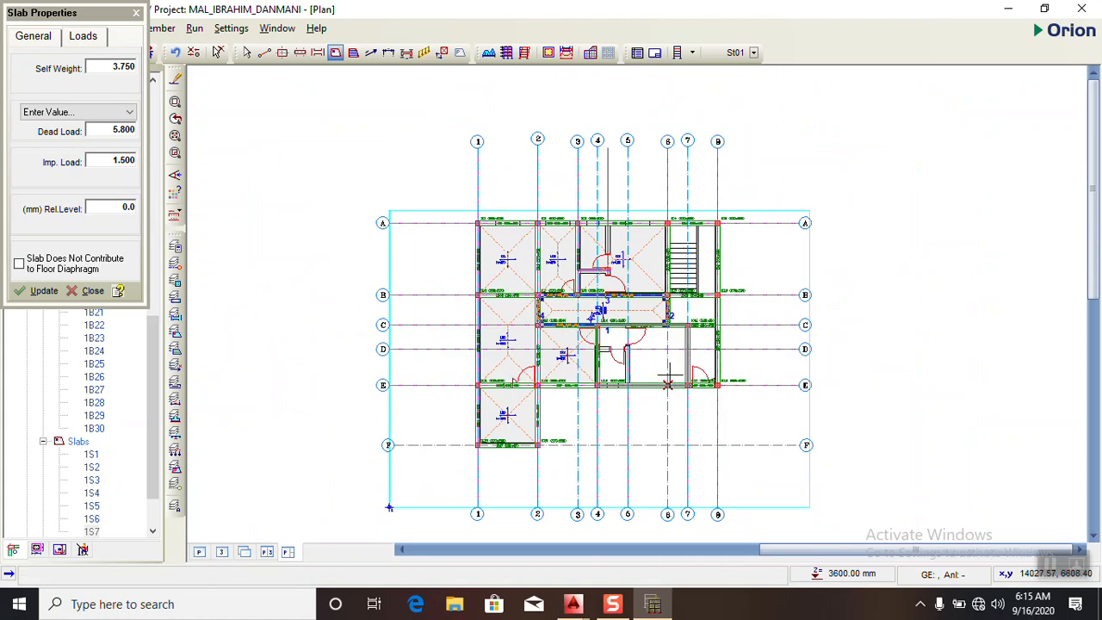
# - Place slabs between C and E in bays 4-7 and 7-8, and between B and C from axis 6 to 8, then end slab insertion
pyautogui.scroll(2, 659, 360)
pyautogui.click(658, 360)
pyautogui.scroll(-2, 660, 350)
pyautogui.scroll(3, 661, 260)
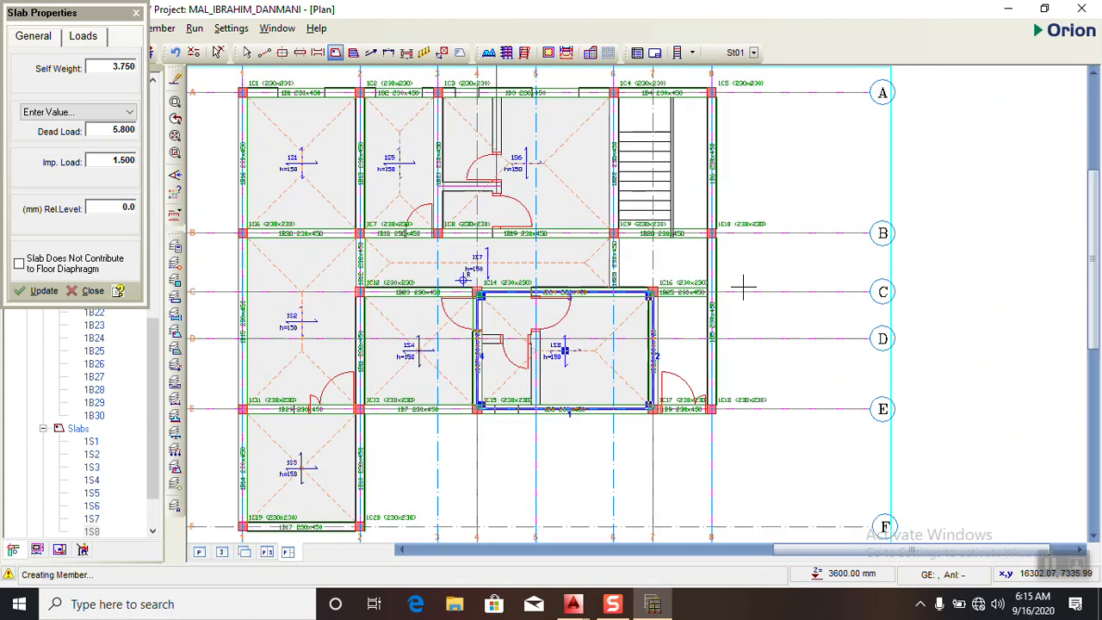
pyautogui.click(660, 260)
pyautogui.click(677, 374)
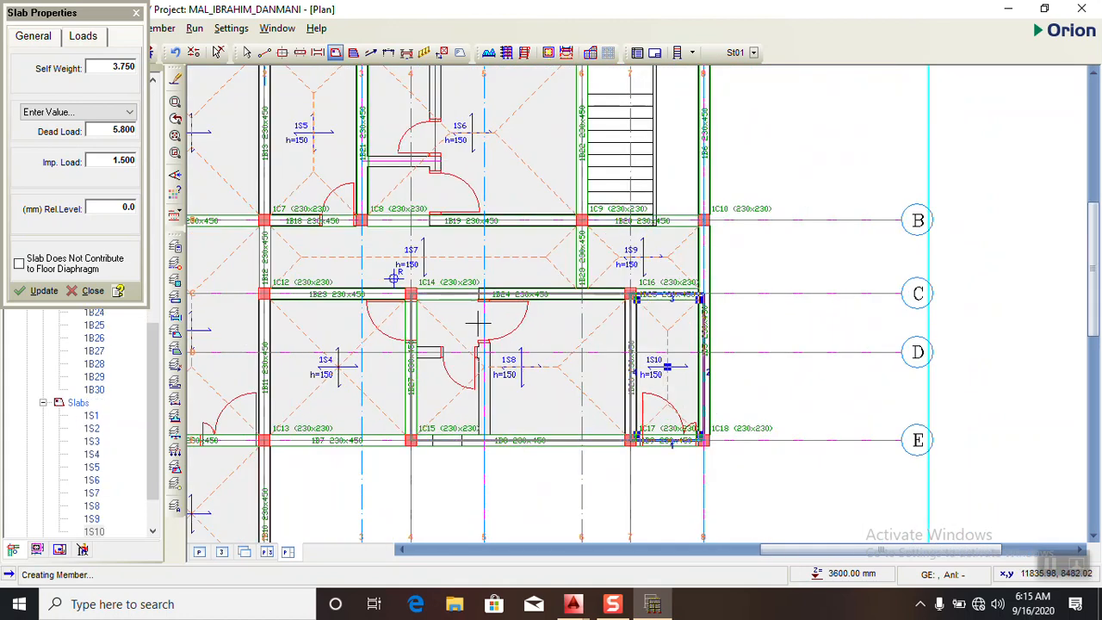
pyautogui.scroll(-3, 566, 341)
pyautogui.scroll(2, 614, 265)
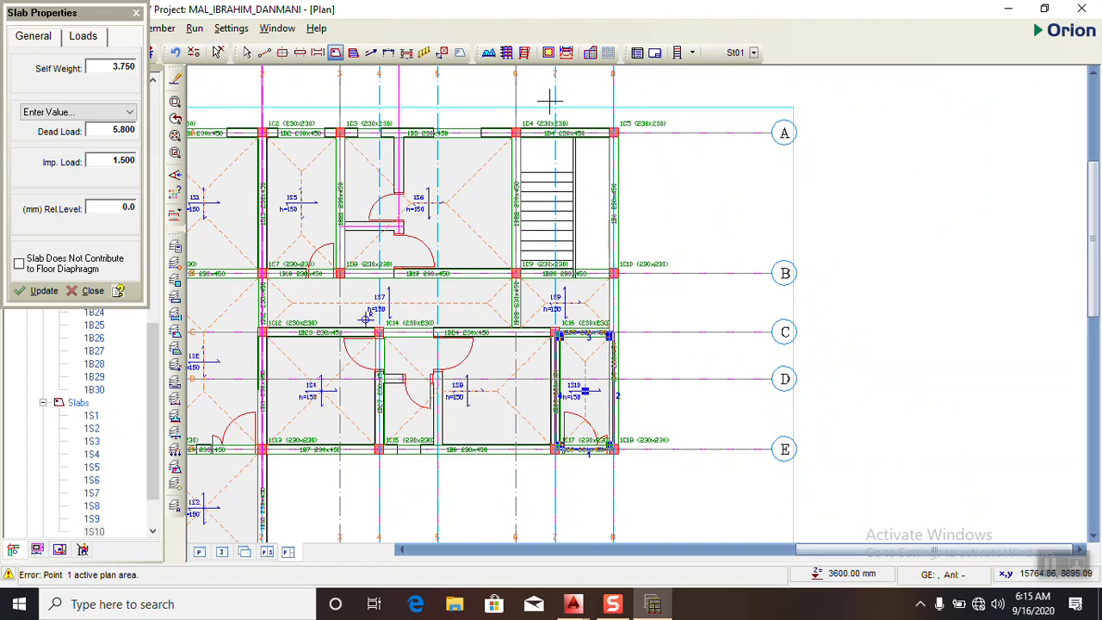
pyautogui.scroll(-1, 583, 172)
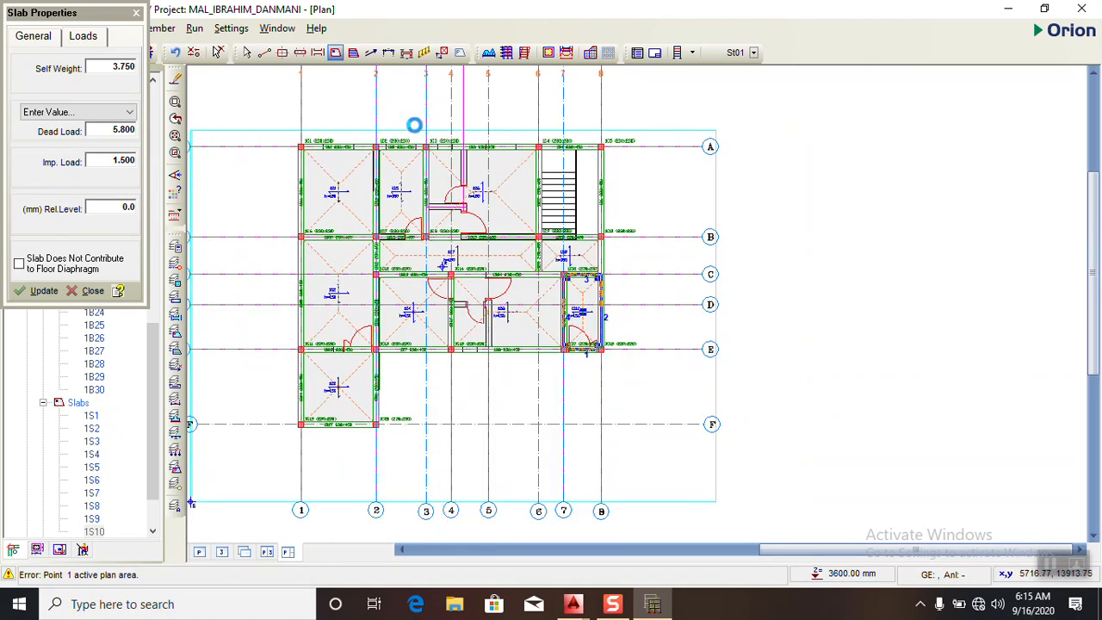
pyautogui.scroll(2, 333, 184)
pyautogui.scroll(-3, 624, 170)
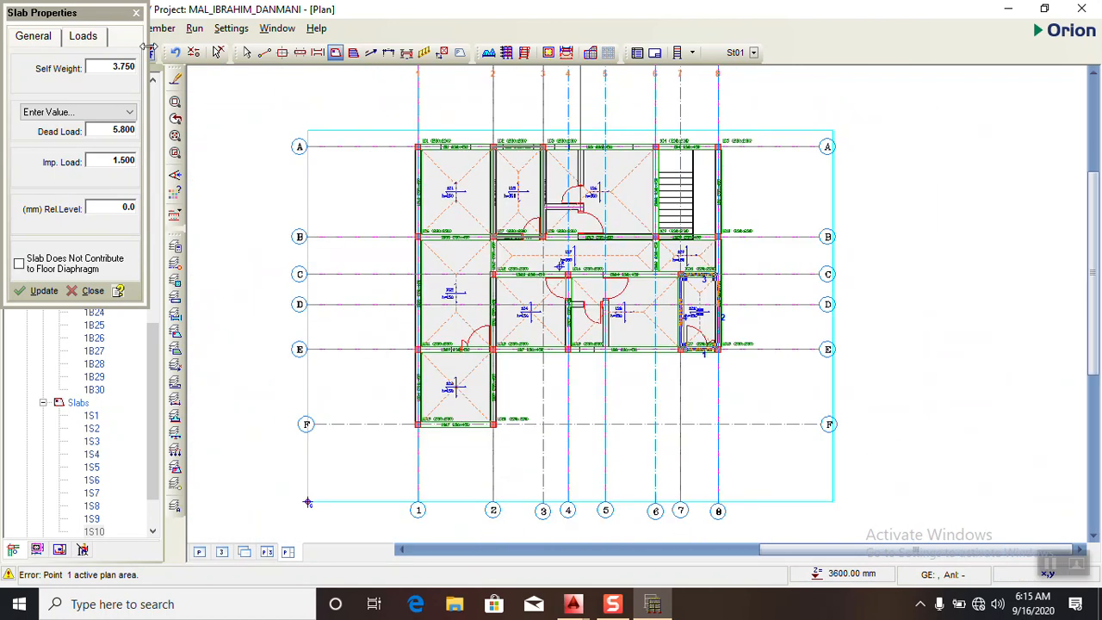
pyautogui.click(136, 13)
# - Select the whole plan and determine the slab types automatically for the selected slabs, with a 70% minimum edge coverage ratio
pyautogui.scroll(-2, 370, 143)
pyautogui.click(303, 96)
pyautogui.click(779, 385)
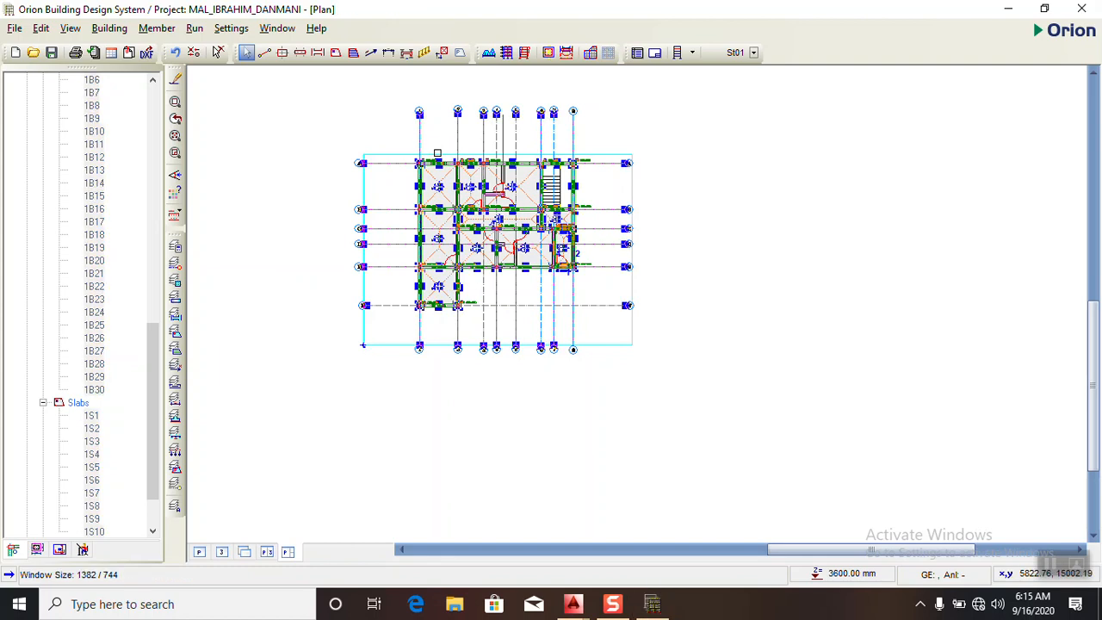
pyautogui.rightClick(475, 191)
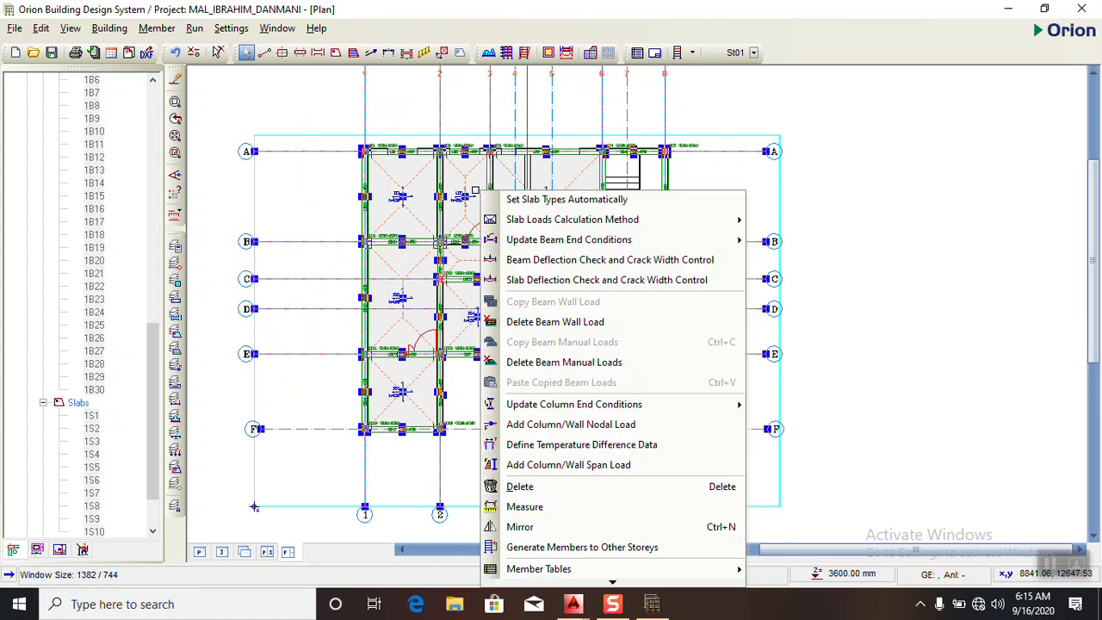
pyautogui.click(521, 199)
pyautogui.click(651, 243)
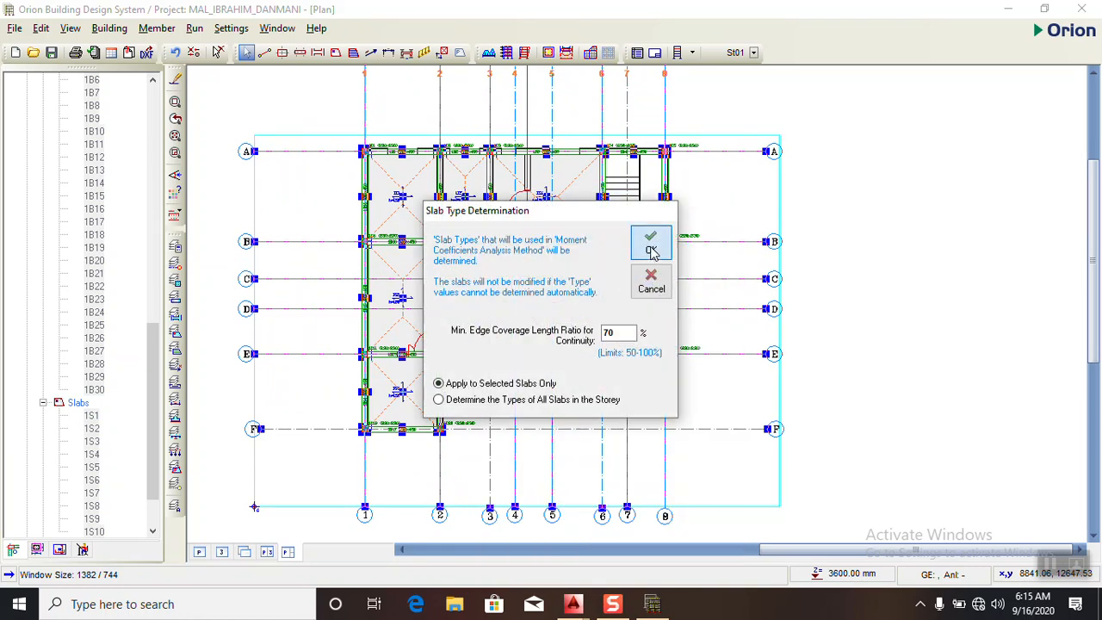
pyautogui.click(526, 398)
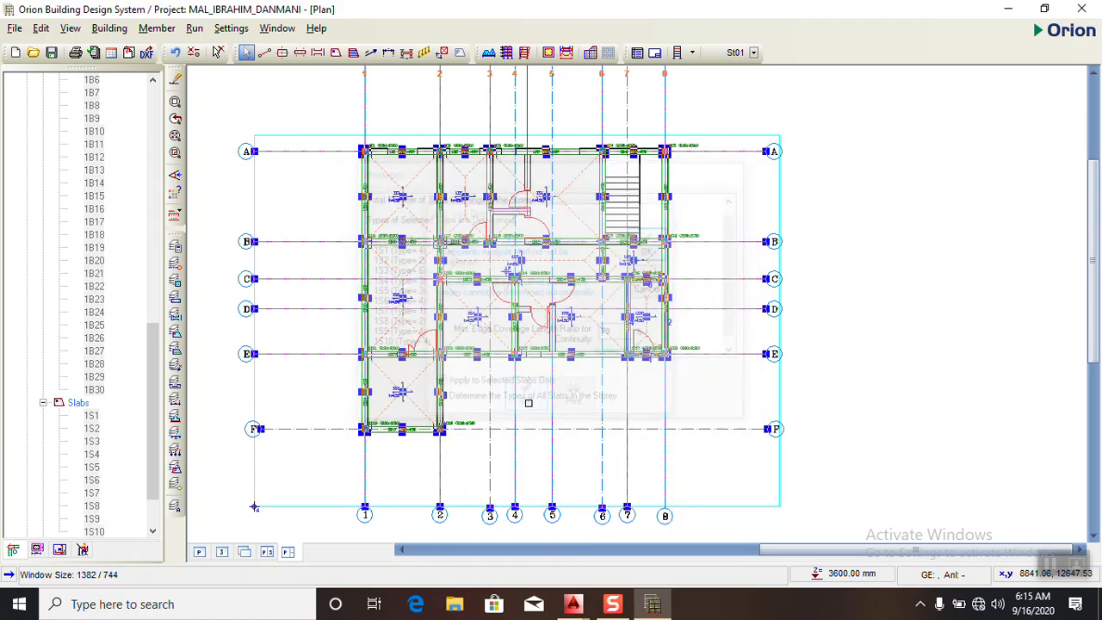
# - Update the beam end conditions to No Hinges for the selected beams
pyautogui.scroll(-3, 464, 209)
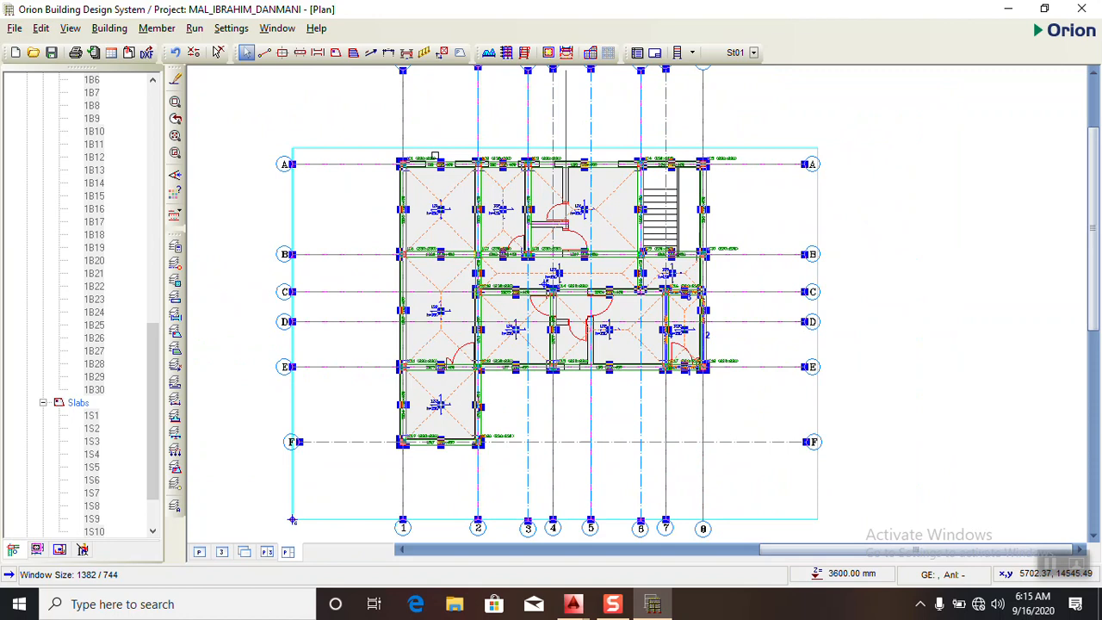
pyautogui.rightClick(435, 168)
pyautogui.moveTo(493, 215)
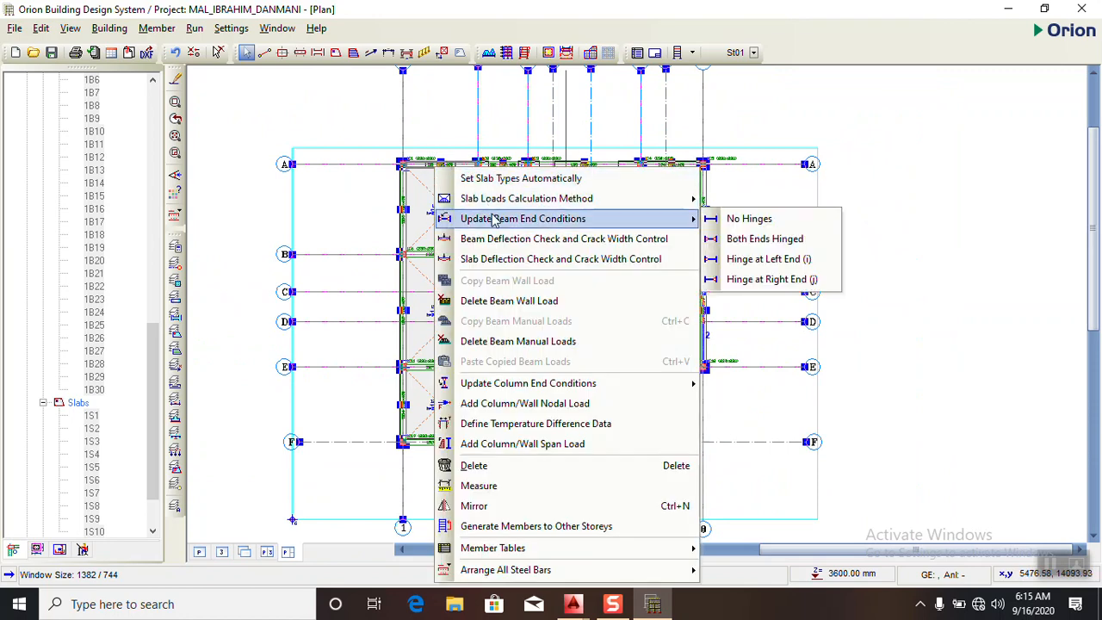
pyautogui.click(792, 223)
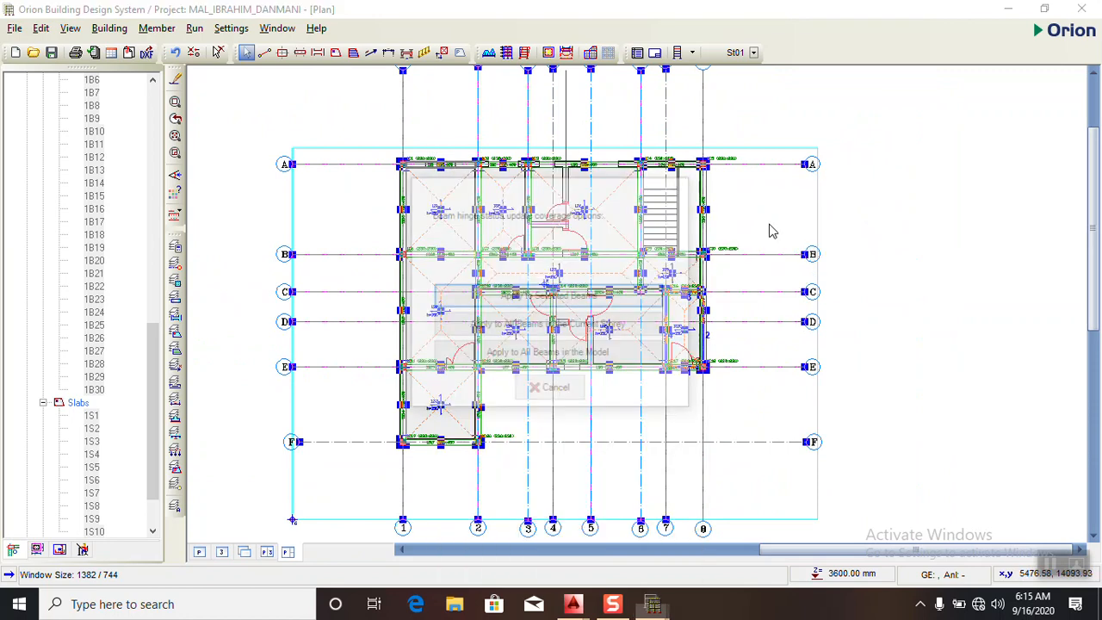
pyautogui.click(548, 297)
# - Update the column end conditions, applying the change to the selected columns only
pyautogui.rightClick(527, 200)
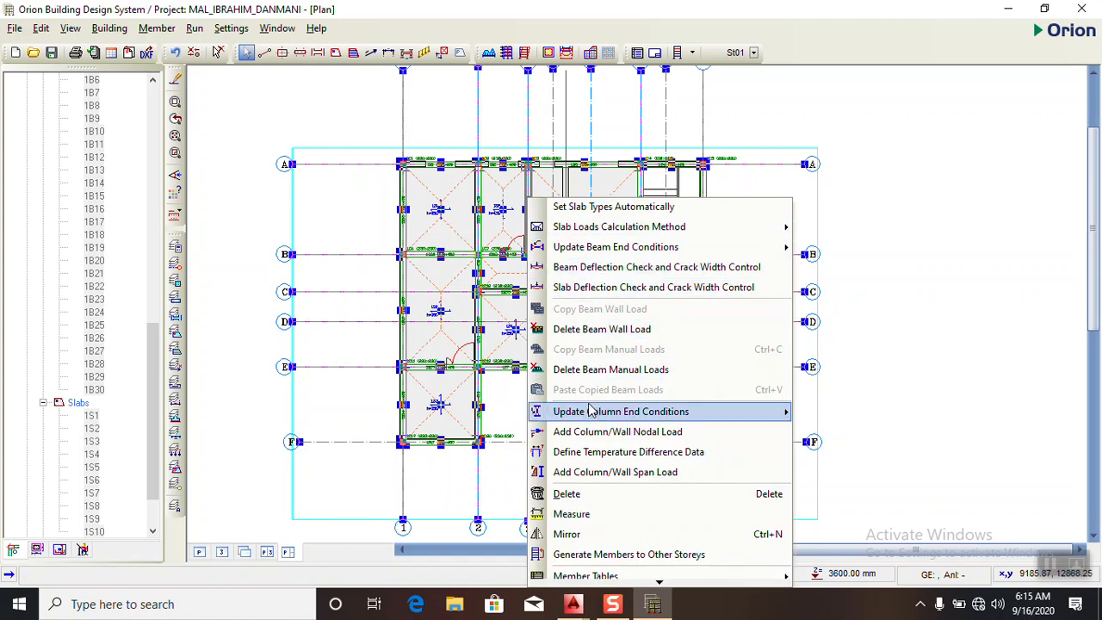
pyautogui.moveTo(591, 414)
pyautogui.click(822, 412)
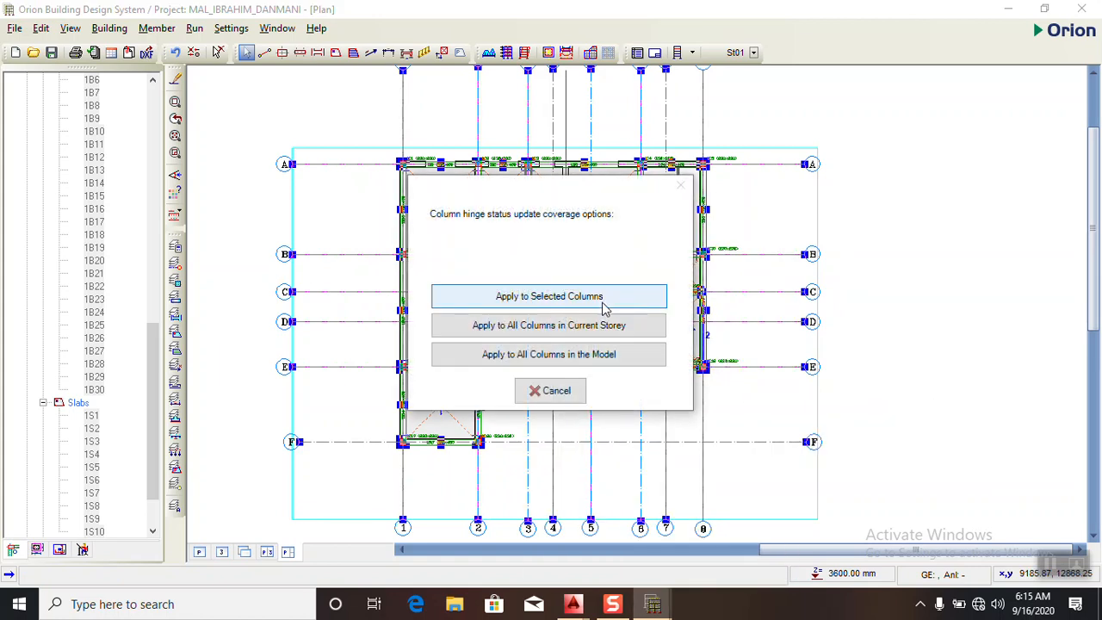
pyautogui.click(578, 298)
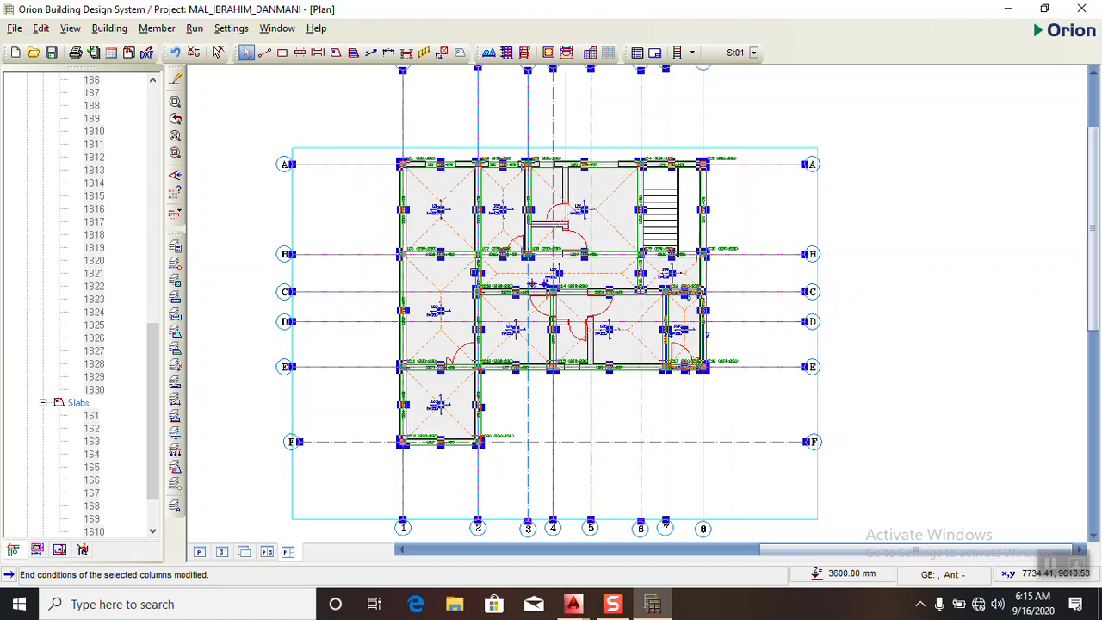
# - Select all members on St01 and generate the selected members only in target storey St02
pyautogui.scroll(4, 532, 284)
pyautogui.scroll(-4, 584, 202)
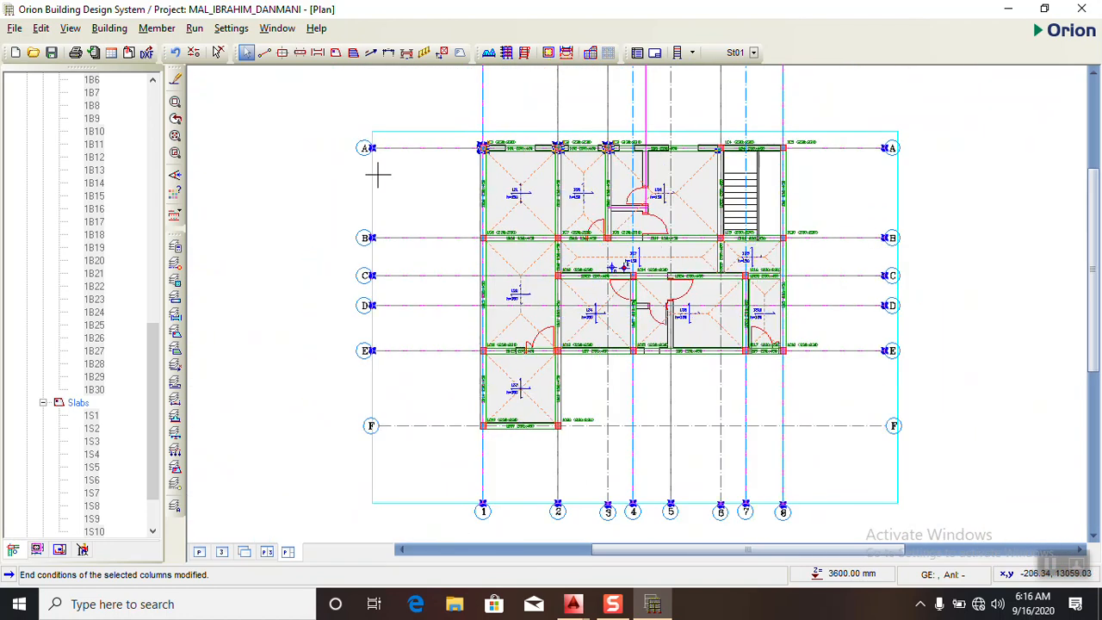
pyautogui.hotkey('ctrl', 'a')
pyautogui.scroll(1, 444, 179)
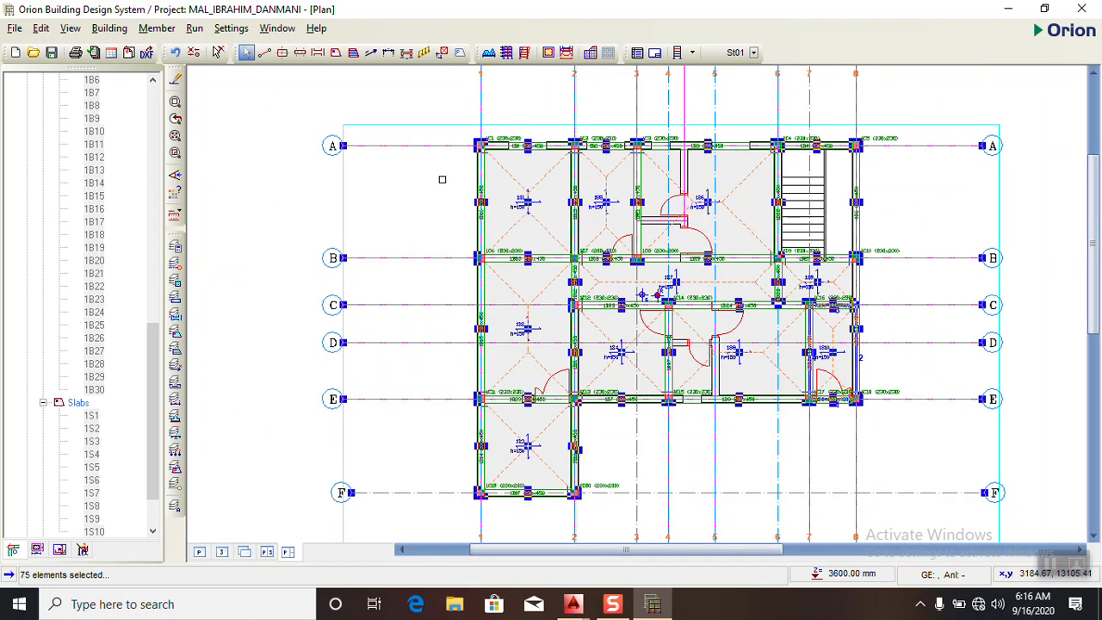
pyautogui.scroll(-2, 437, 175)
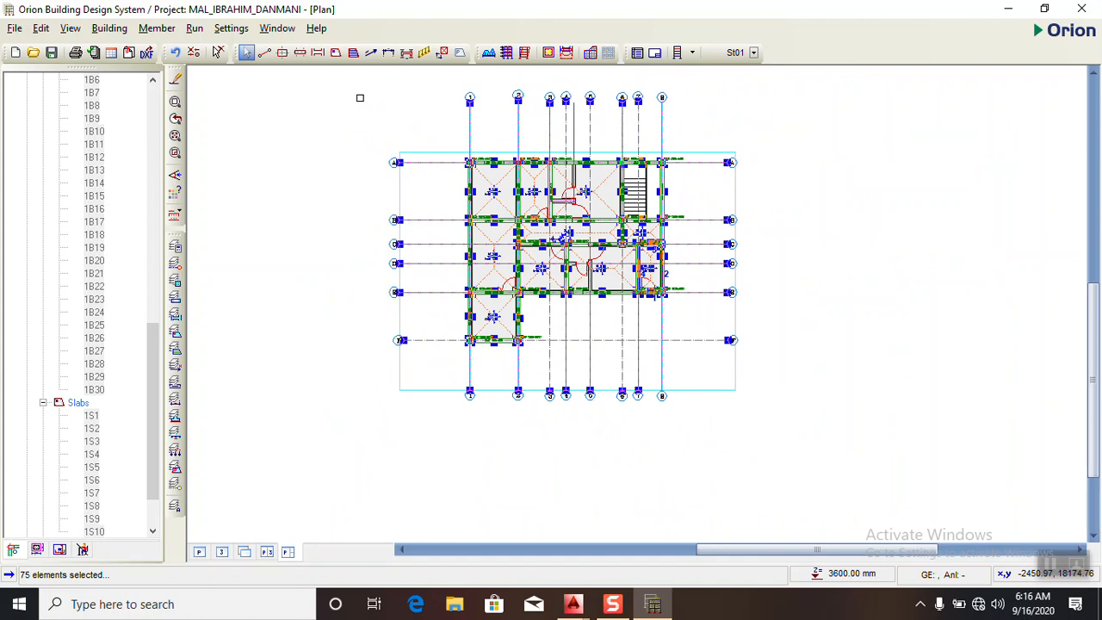
pyautogui.rightClick(395, 115)
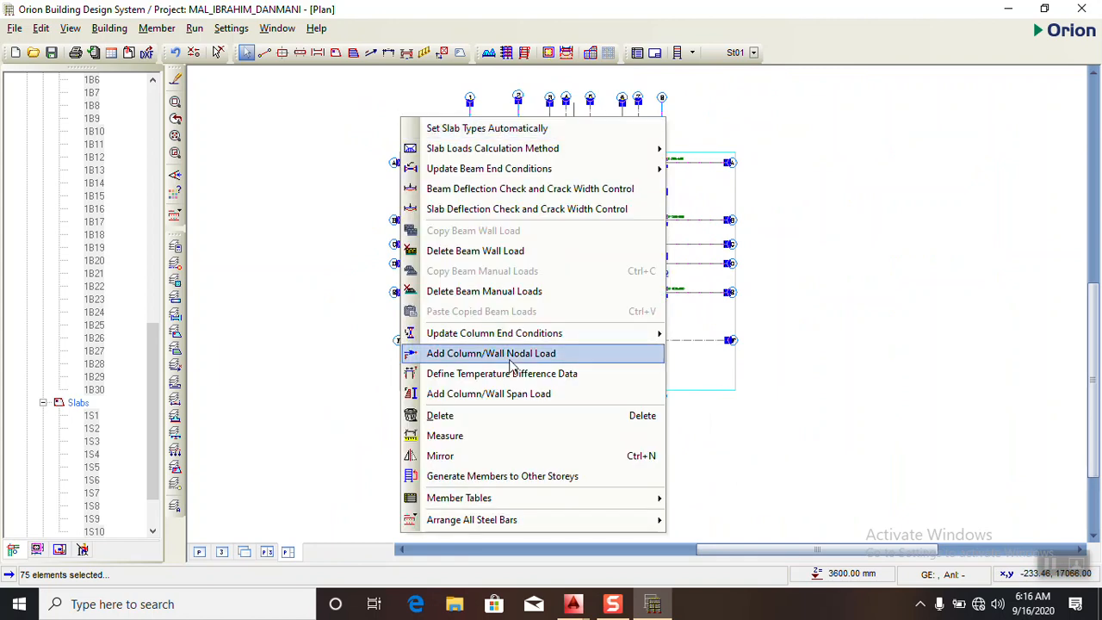
pyautogui.click(463, 479)
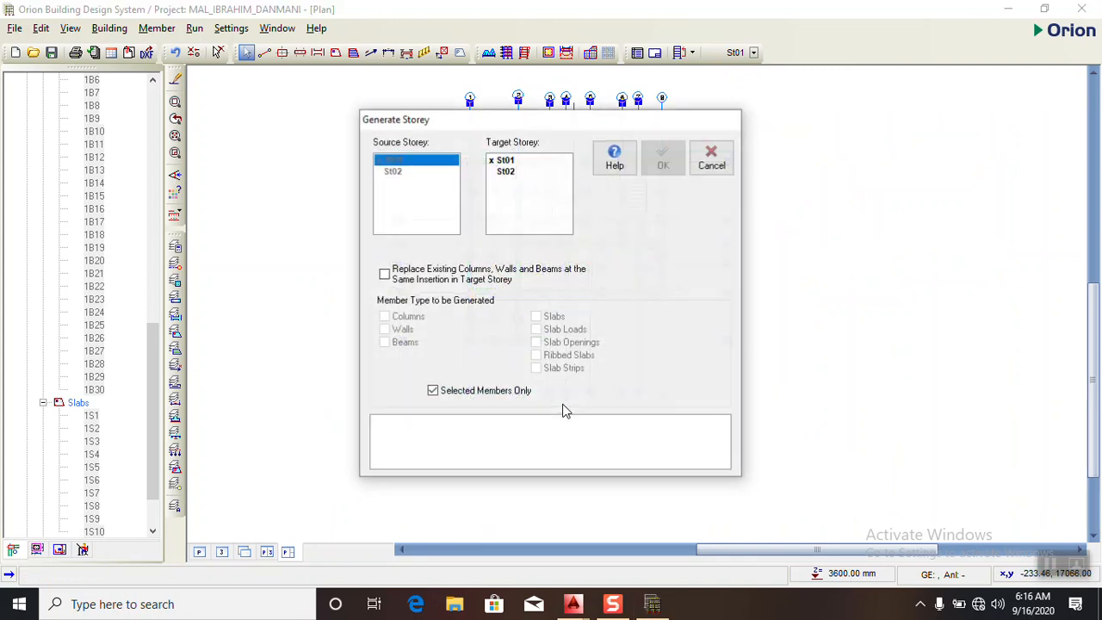
pyautogui.click(506, 176)
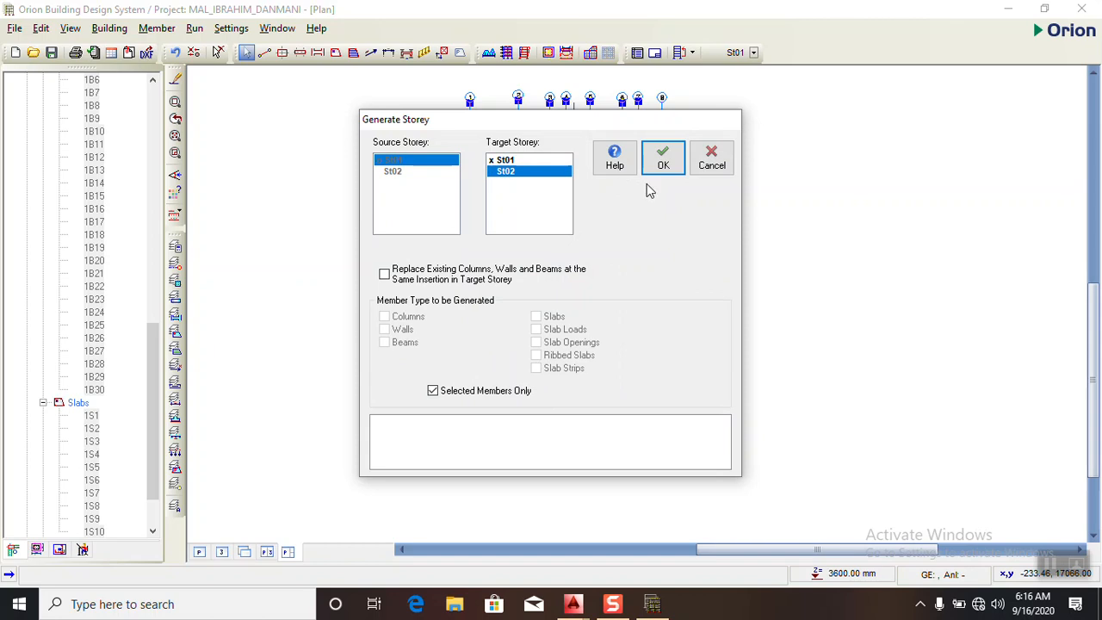
pyautogui.click(663, 165)
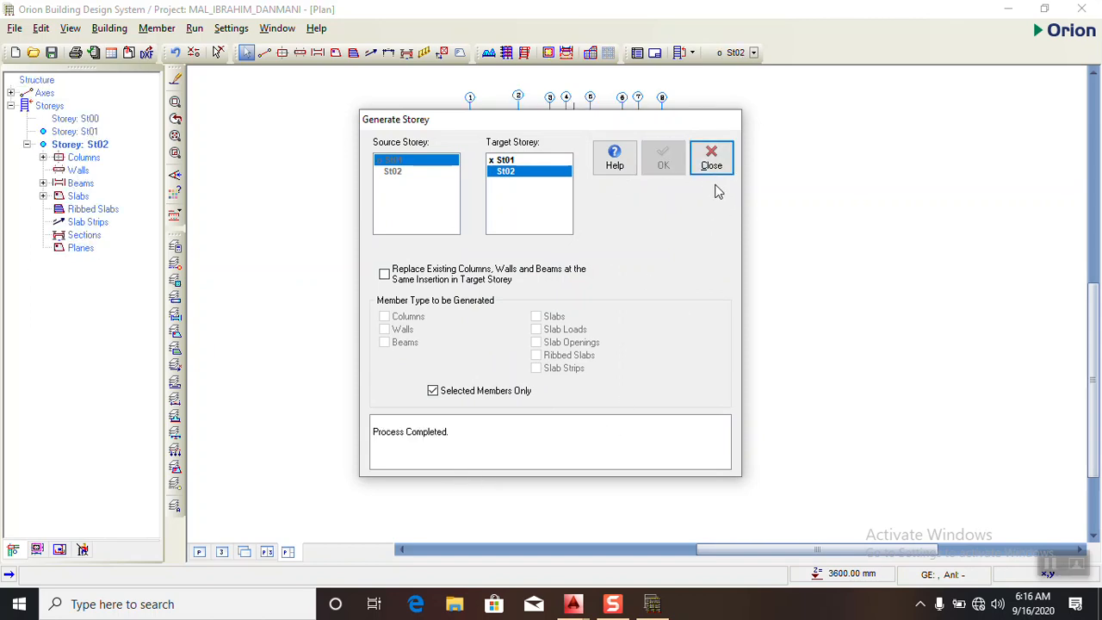
pyautogui.click(711, 166)
# - Select everything on St02, filter the selection to slabs only by excluding axes, columns and beams, and delete the slabs
pyautogui.click(325, 73)
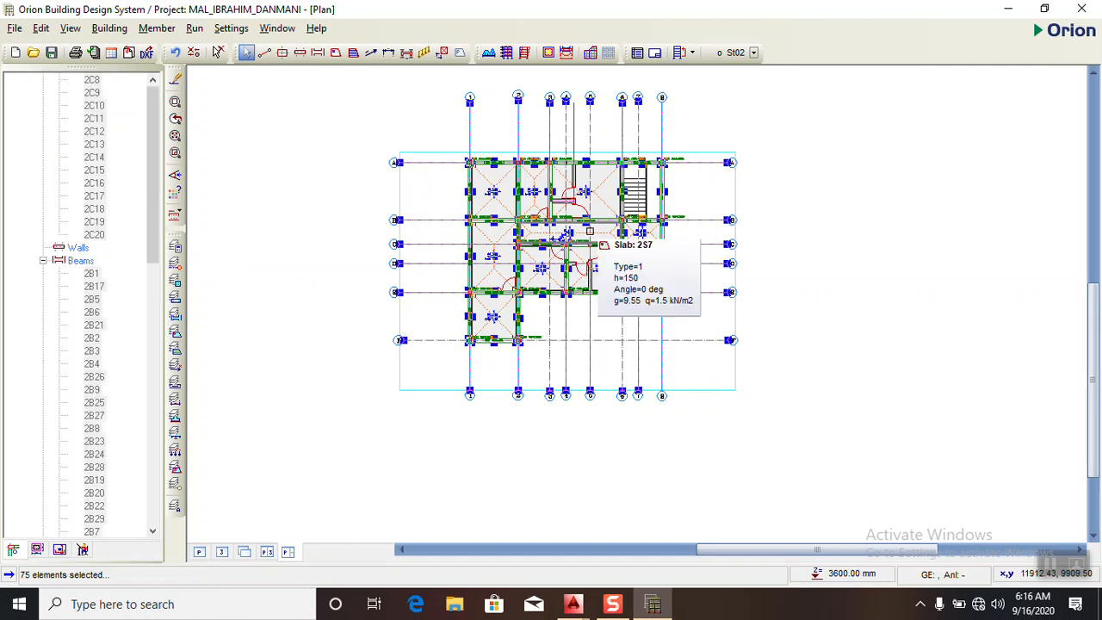
pyautogui.click(481, 204)
pyautogui.click(480, 188)
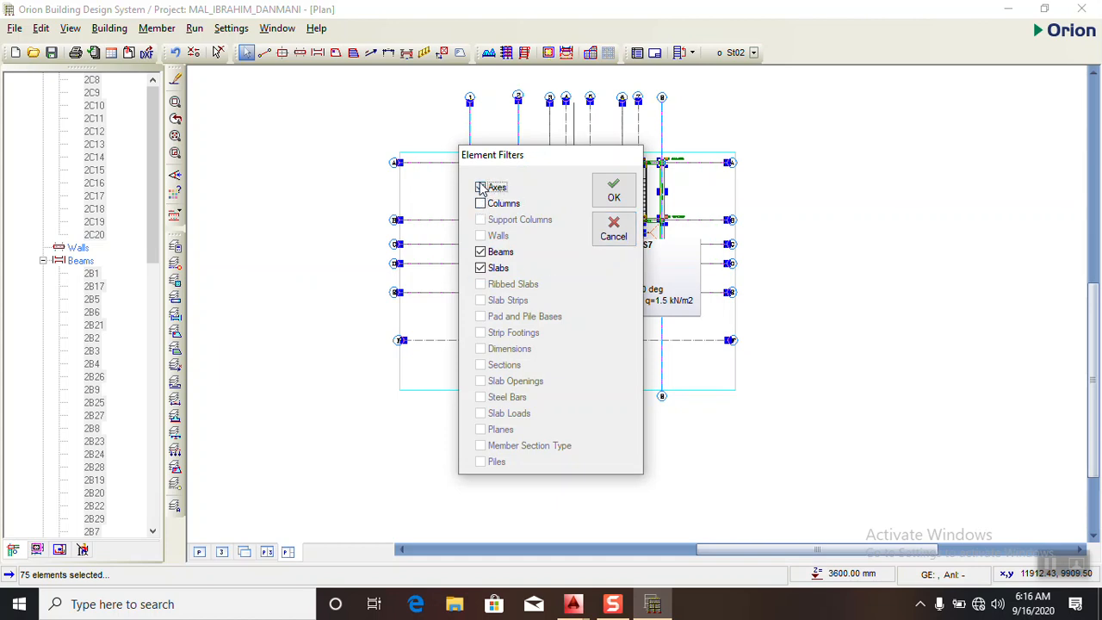
pyautogui.click(480, 251)
pyautogui.click(613, 191)
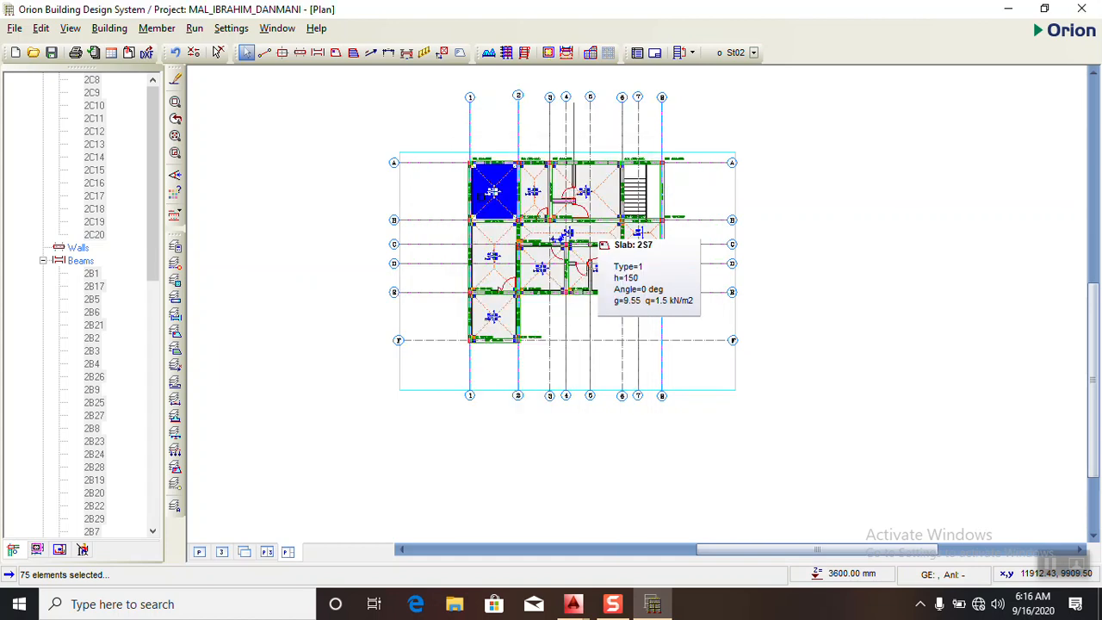
pyautogui.scroll(3, 527, 199)
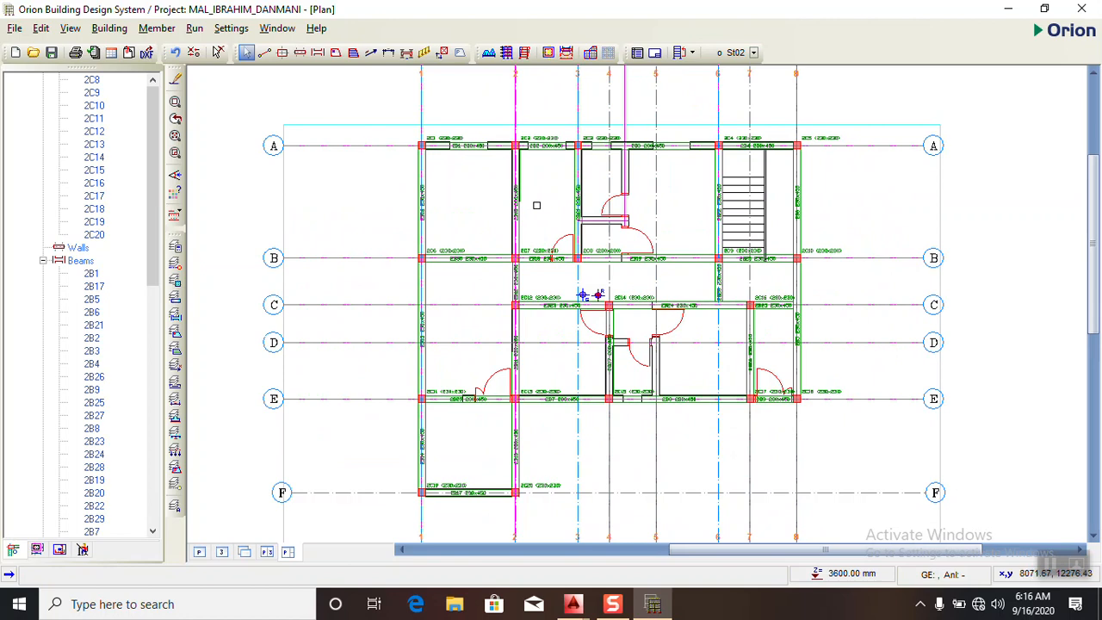
# - Check the floor plan in AutoCAD and delete the St02 beams on axes 2 and 6 between B and C in Orion
pyautogui.click(656, 608)
pyautogui.scroll(-3, 556, 289)
pyautogui.scroll(5, 489, 284)
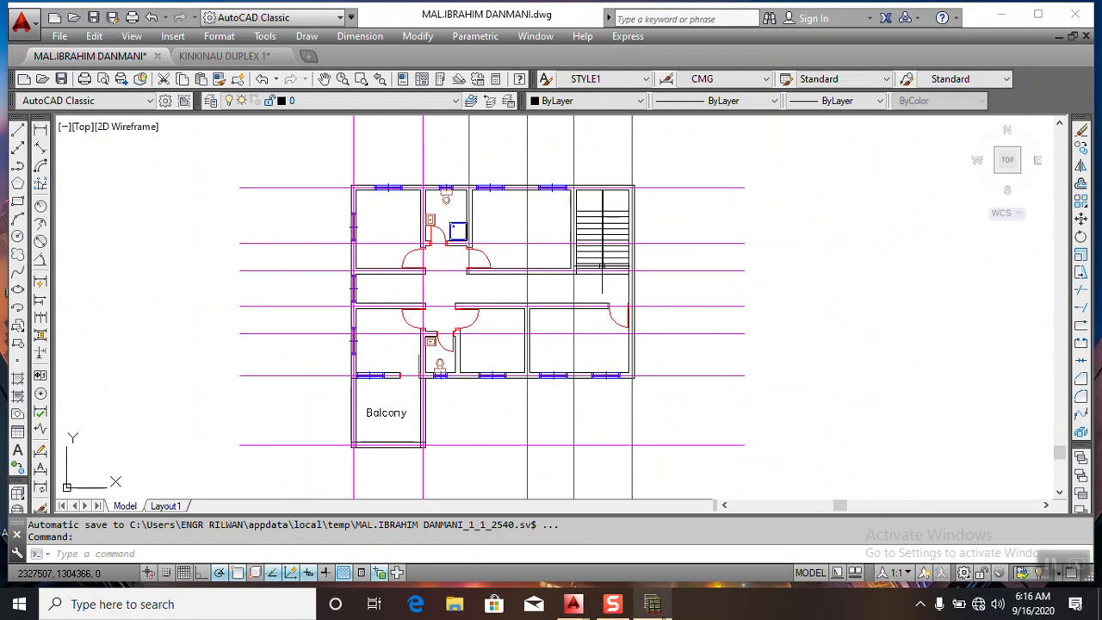
pyautogui.click(653, 604)
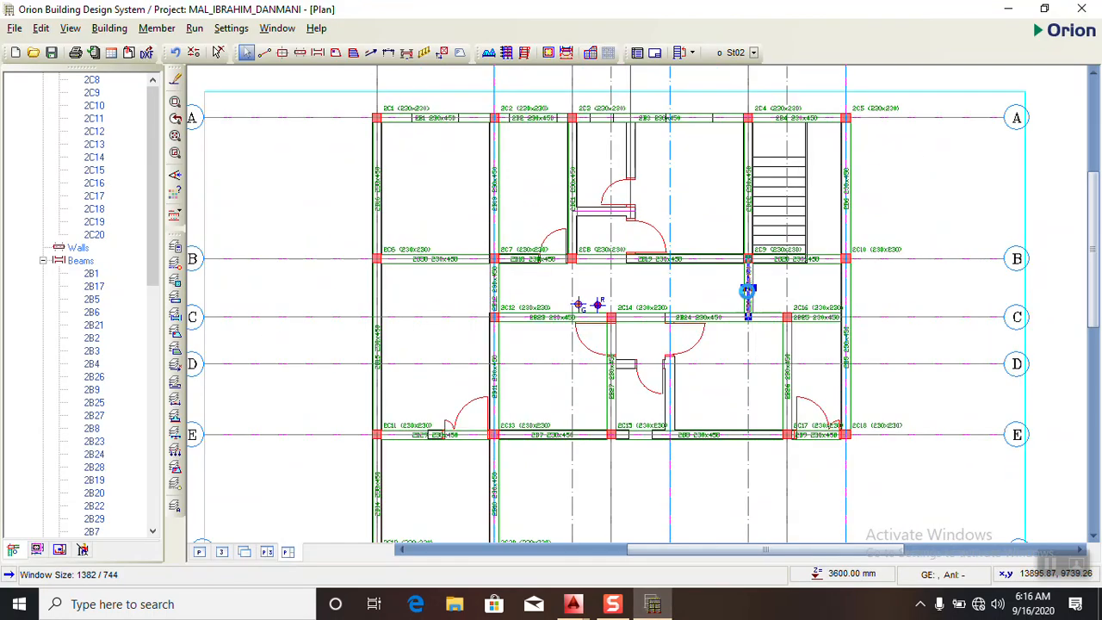
pyautogui.click(493, 284)
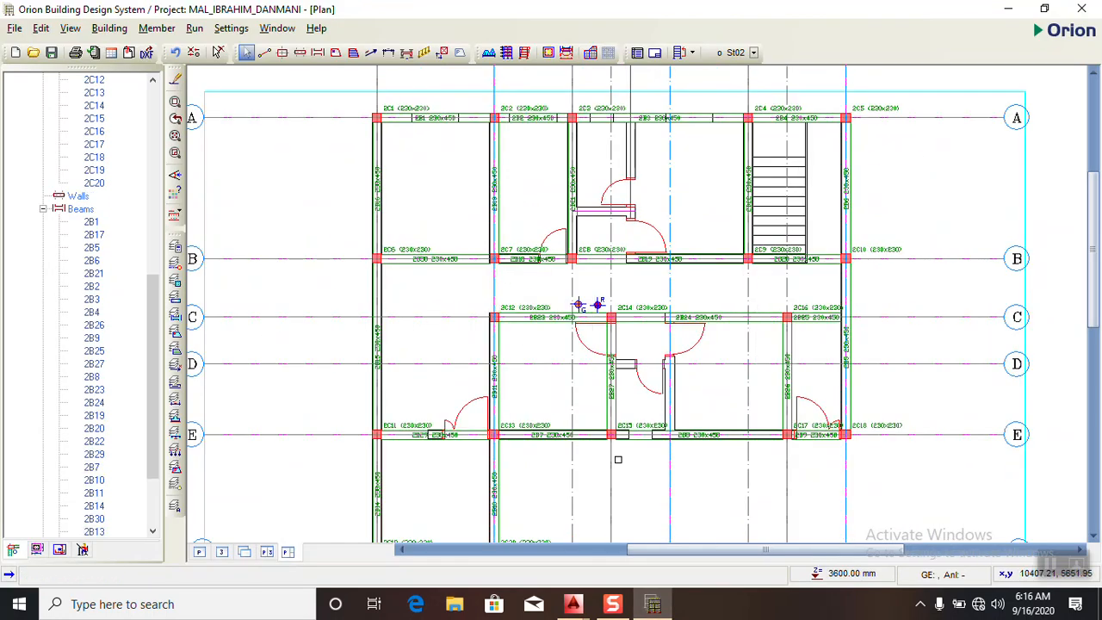
# - Insert a 230 x 450 mm beam on St02 along axis C between axes 1 and 2
pyautogui.click(653, 606)
pyautogui.click(653, 606)
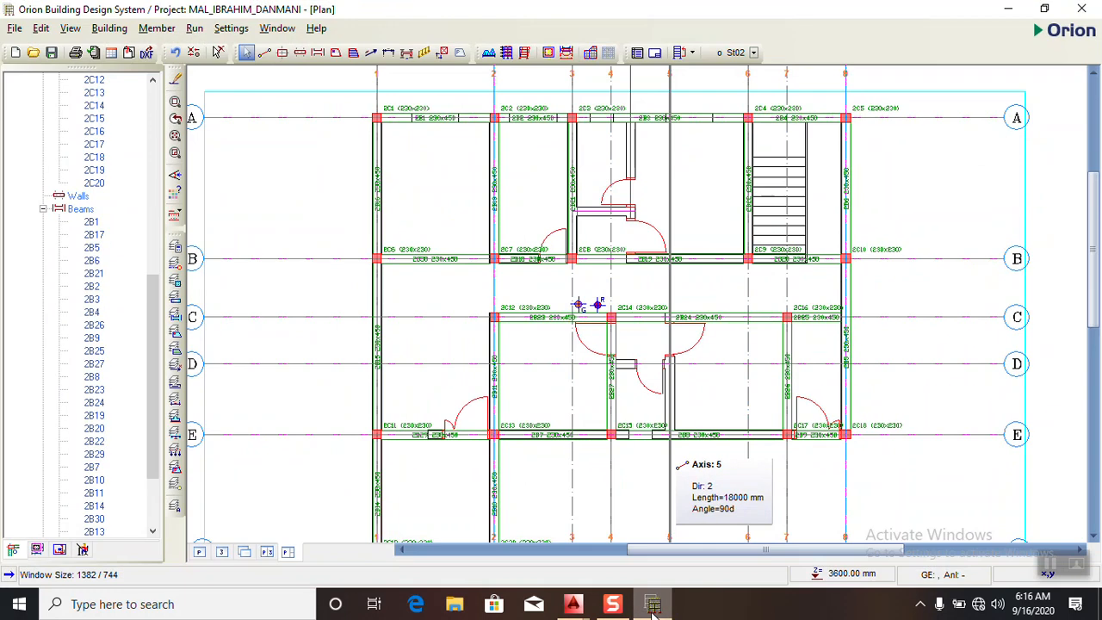
pyautogui.click(653, 606)
pyautogui.click(652, 606)
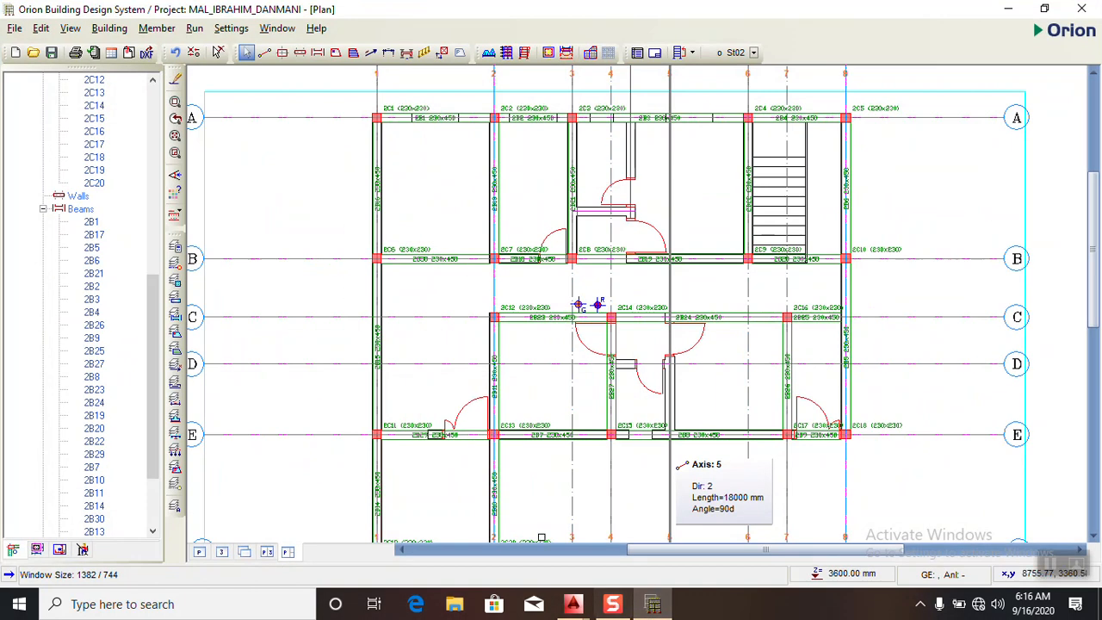
pyautogui.click(318, 53)
pyautogui.moveTo(495, 320); pyautogui.dragTo(393, 315)
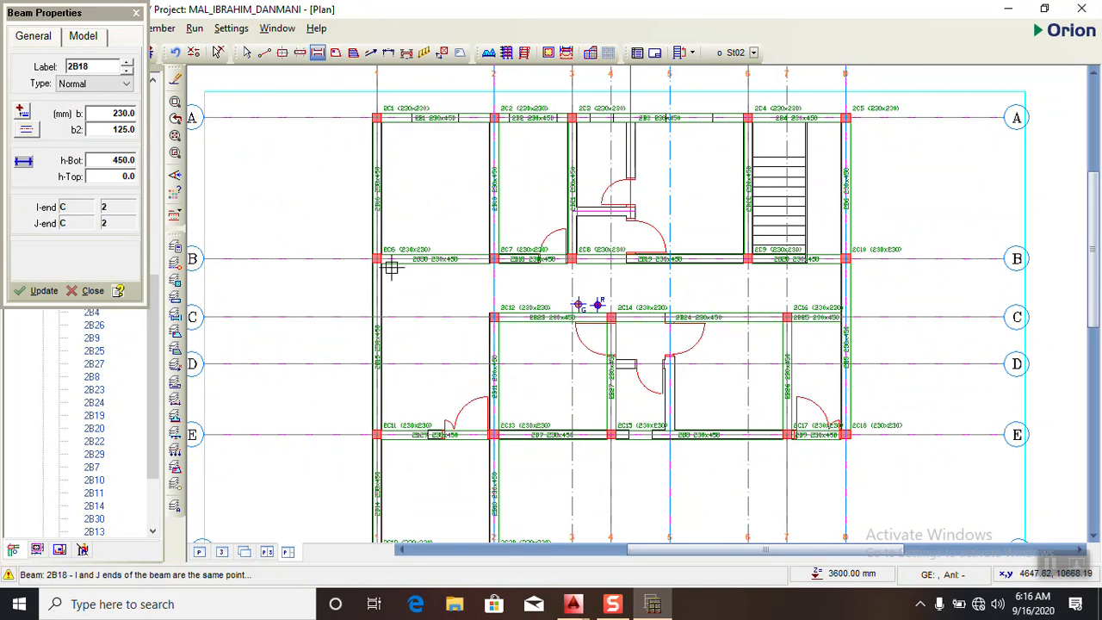
pyautogui.moveTo(495, 319); pyautogui.dragTo(375, 318)
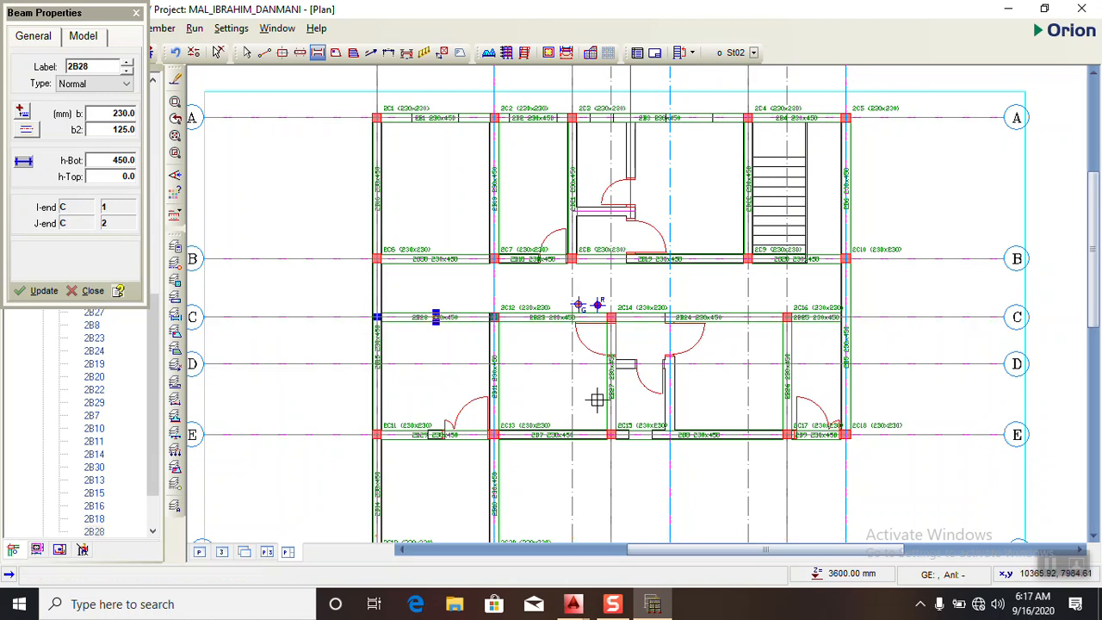
# - Compare the St02 beam layout in Orion with the walls of the floor plan with the balcony in AutoCAD
pyautogui.click(653, 606)
pyautogui.click(654, 605)
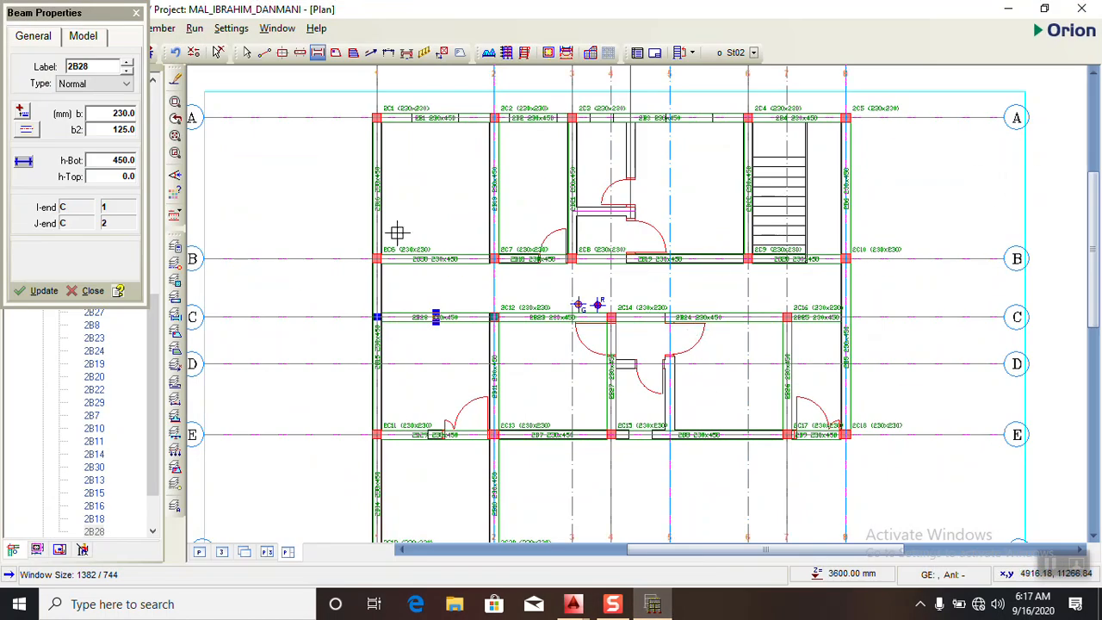
pyautogui.click(652, 605)
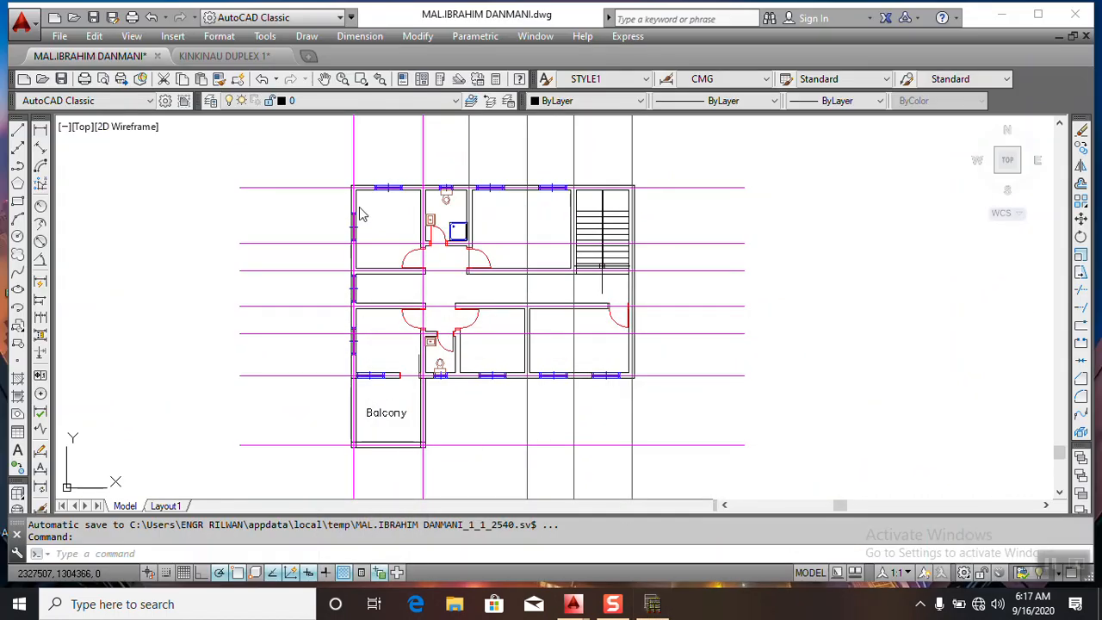
pyautogui.click(653, 605)
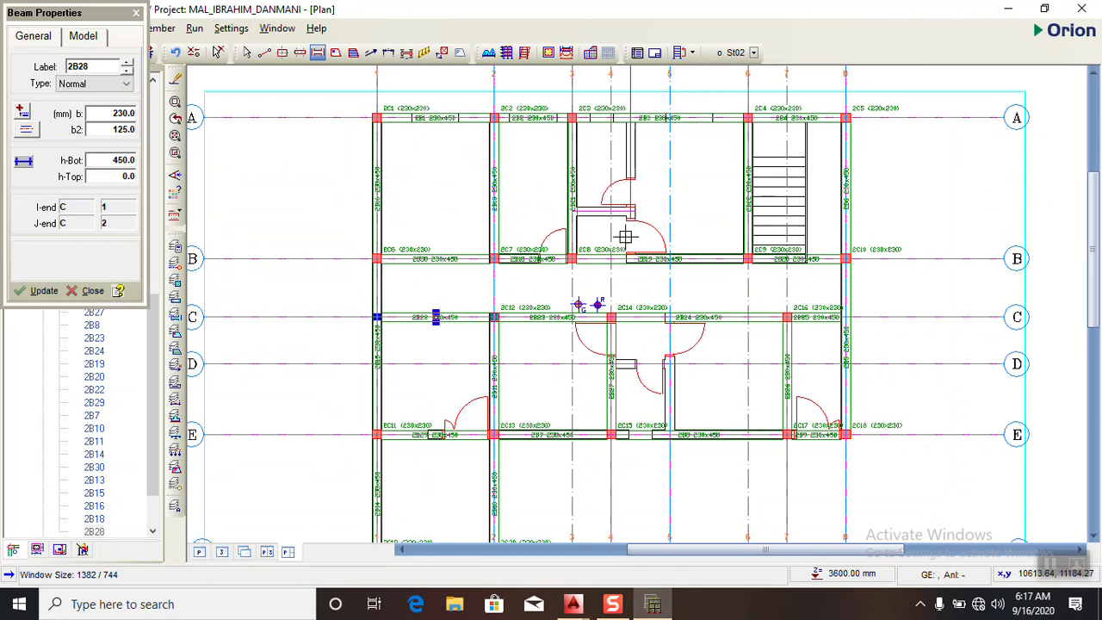
pyautogui.click(652, 606)
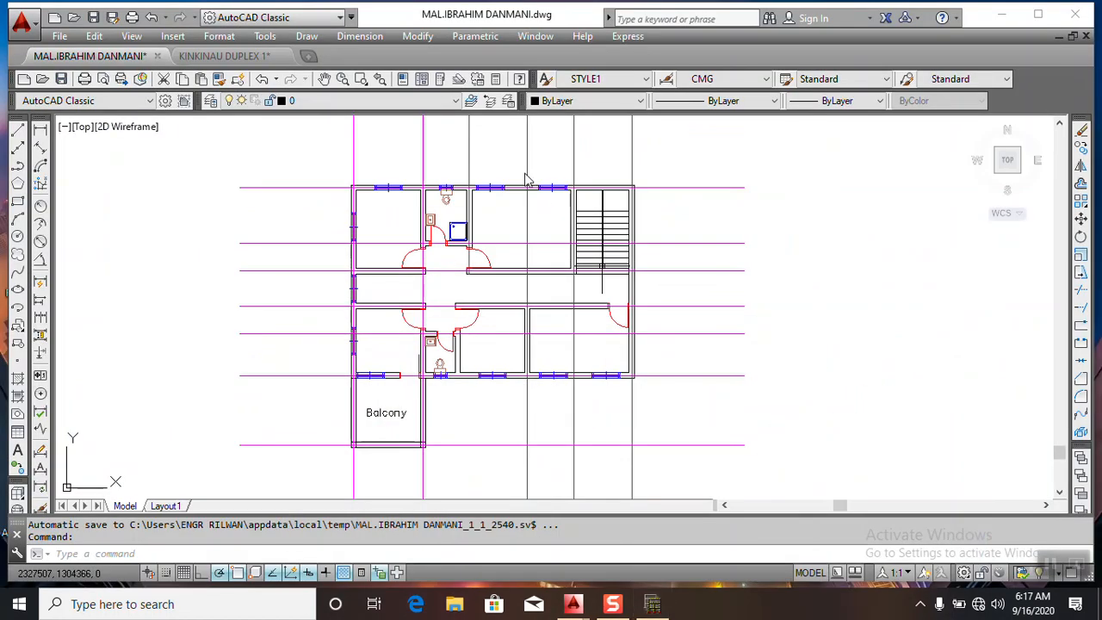
pyautogui.click(652, 605)
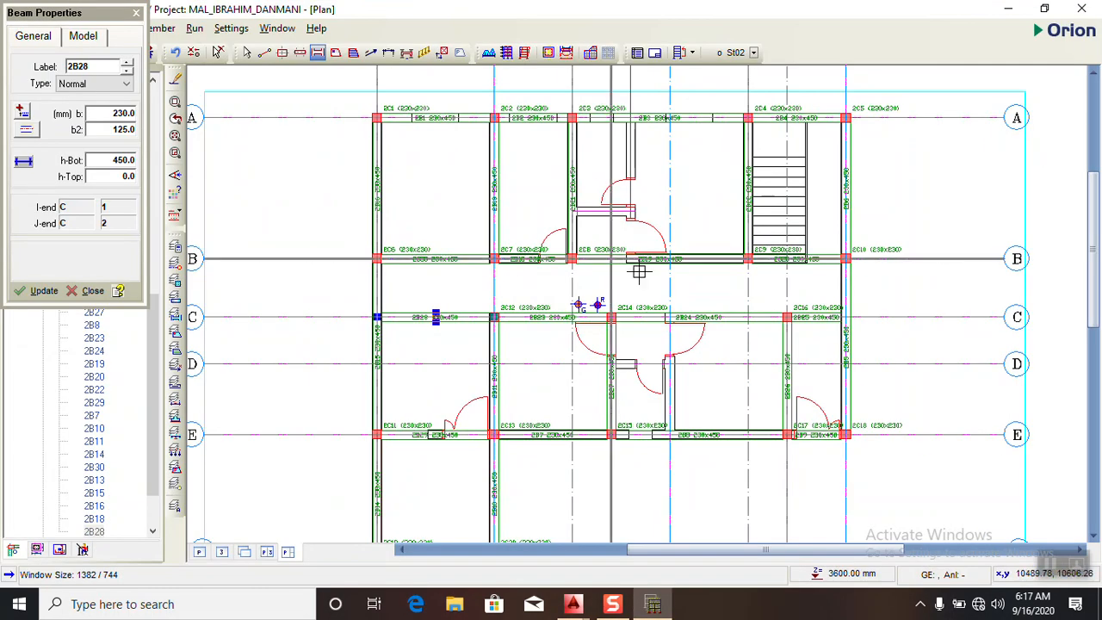
pyautogui.click(653, 605)
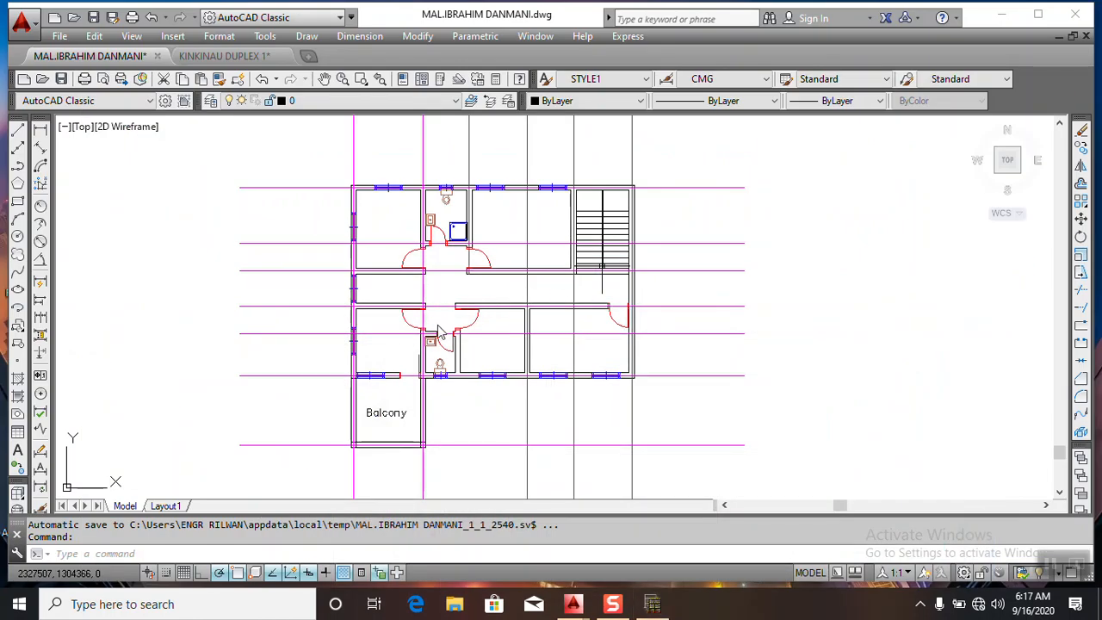
pyautogui.click(652, 604)
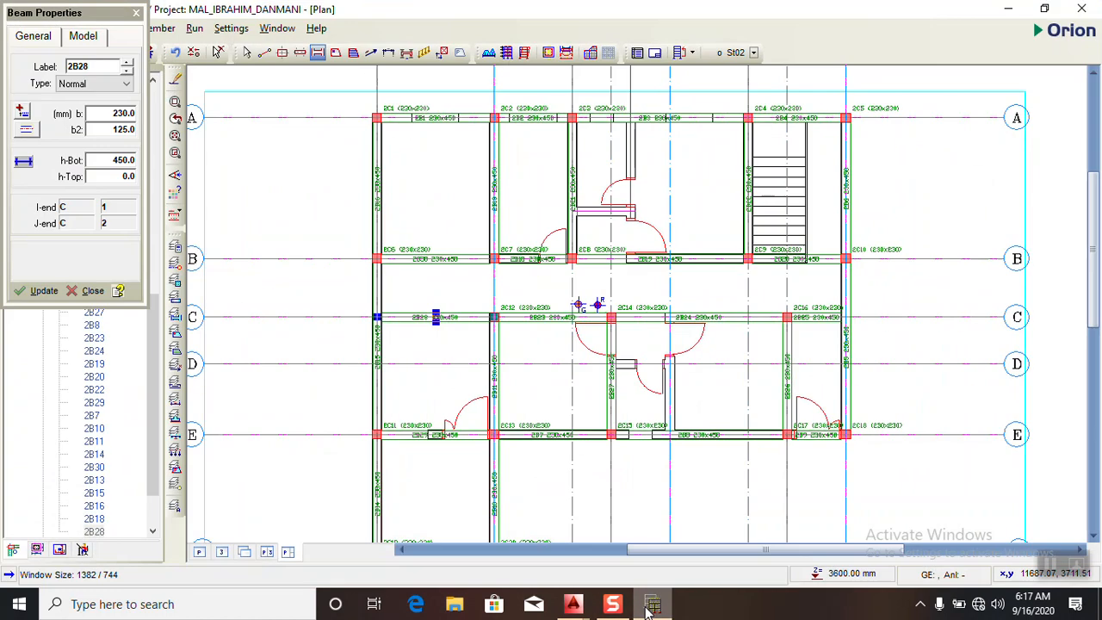
pyautogui.click(651, 605)
pyautogui.click(651, 606)
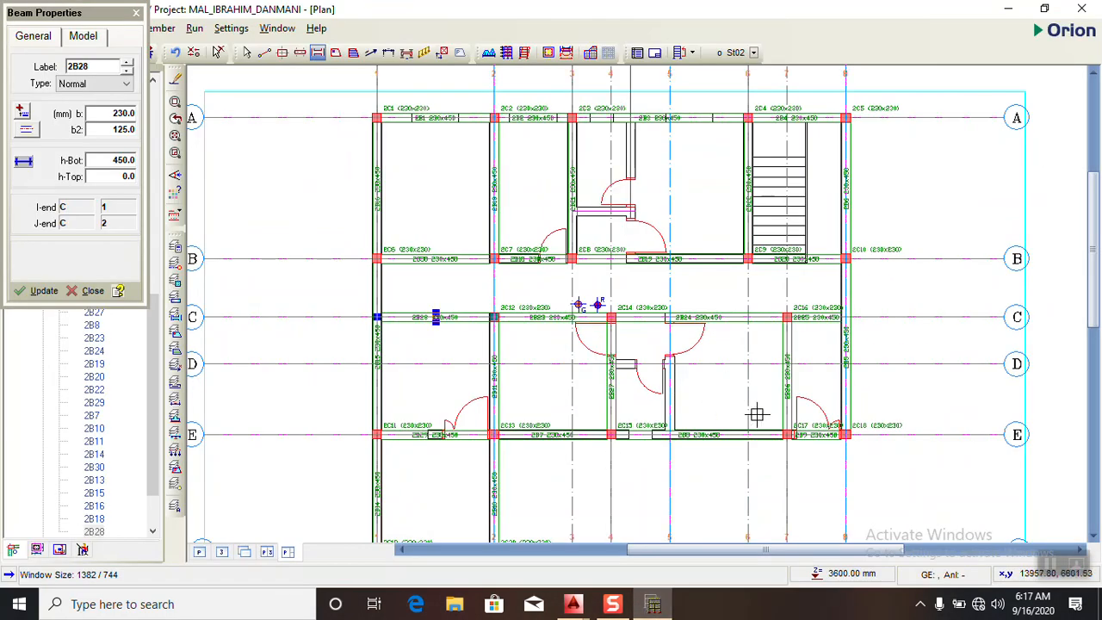
pyautogui.click(652, 606)
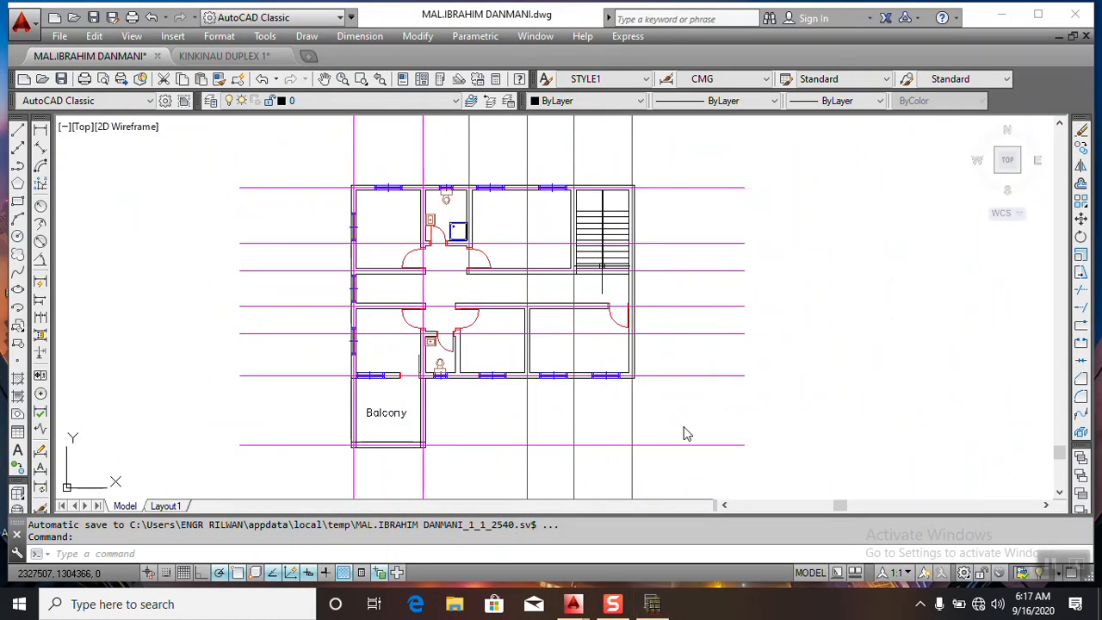
pyautogui.click(652, 605)
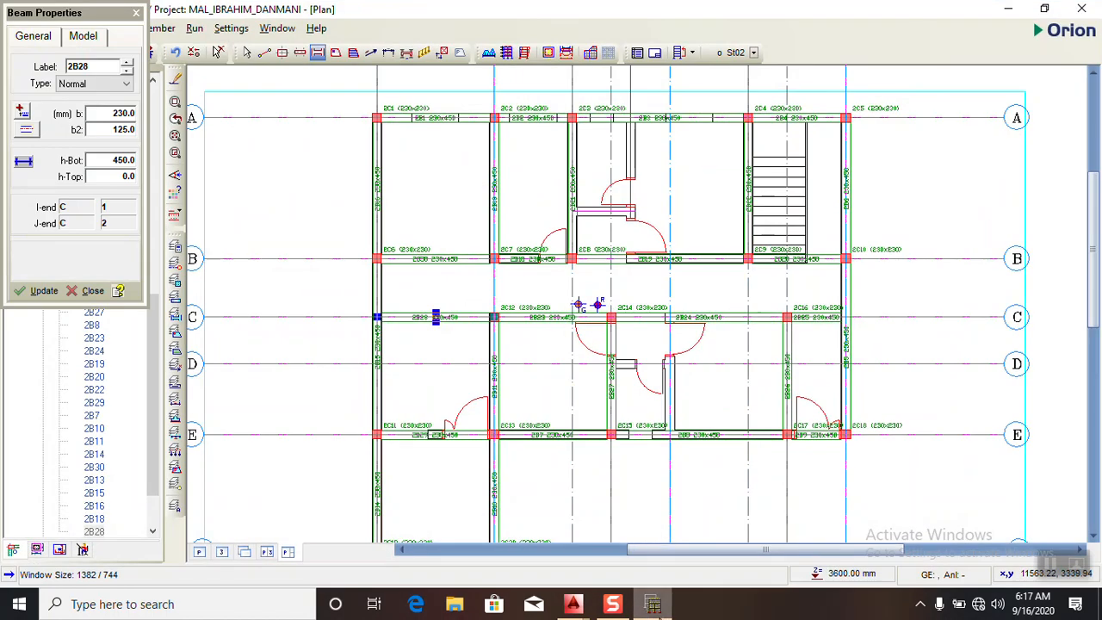
pyautogui.click(652, 605)
pyautogui.click(652, 606)
# - End beam insertion and delete the St02 beam on axis 7 between C and E
pyautogui.click(137, 13)
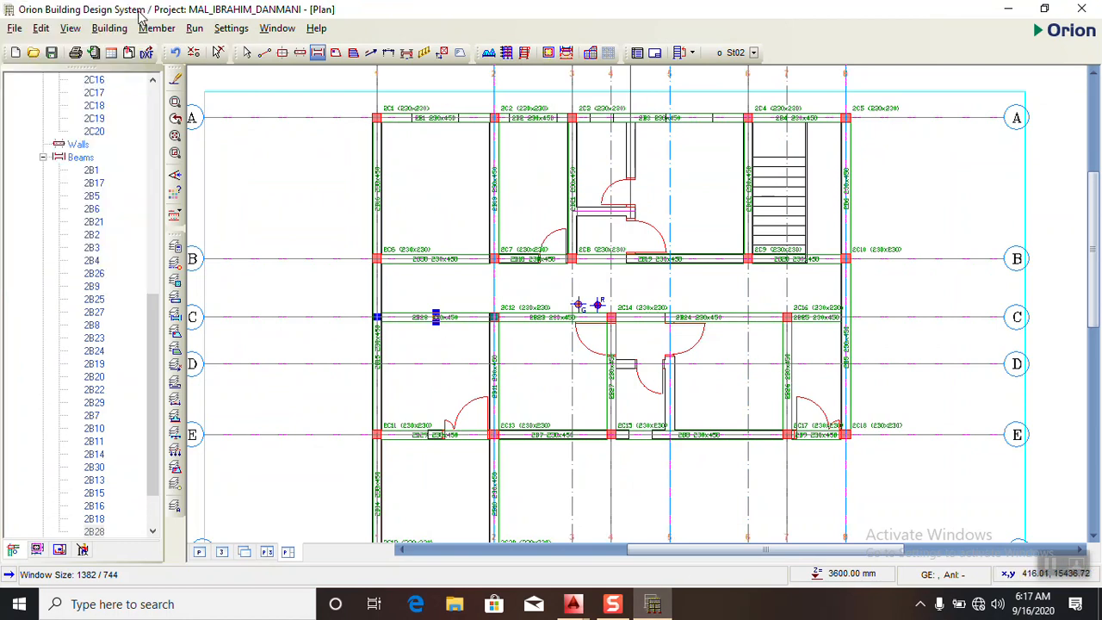
pyautogui.click(781, 389)
pyautogui.press('Delete')
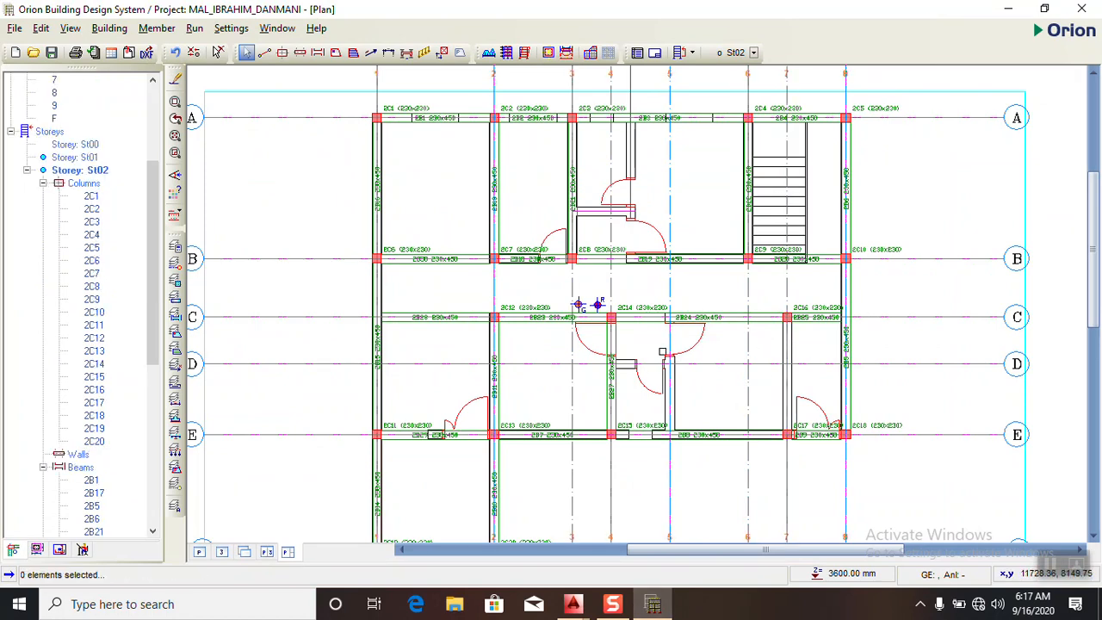
# - Switch to AutoCAD, add a horizontal linear dimension between the axis lines bounding the lower-right room, and return to Orion
pyautogui.click(652, 602)
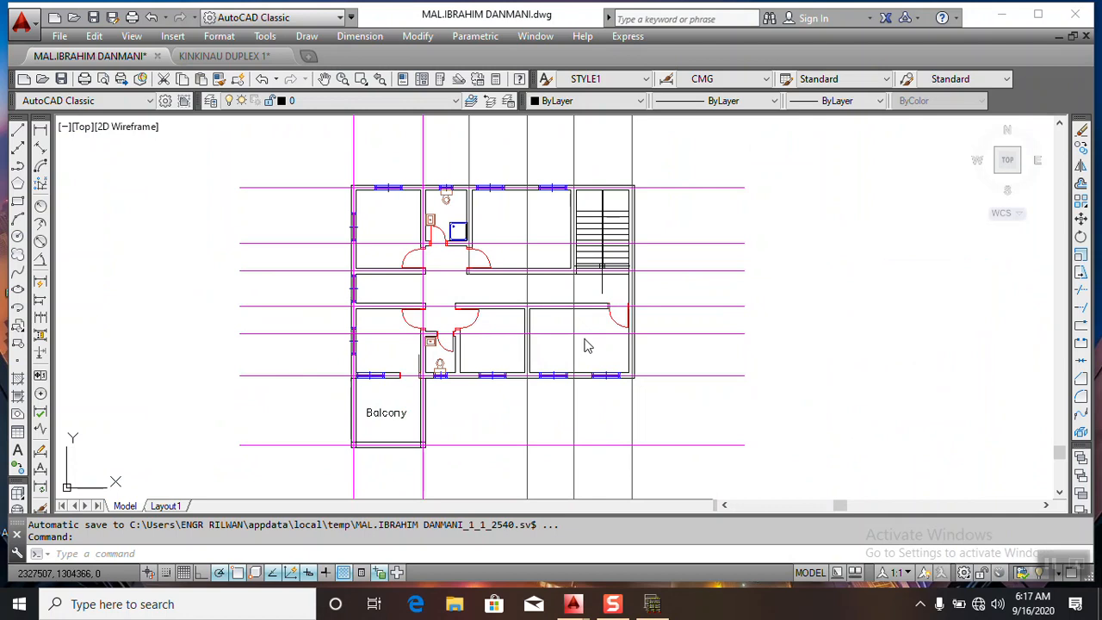
pyautogui.scroll(4, 561, 375)
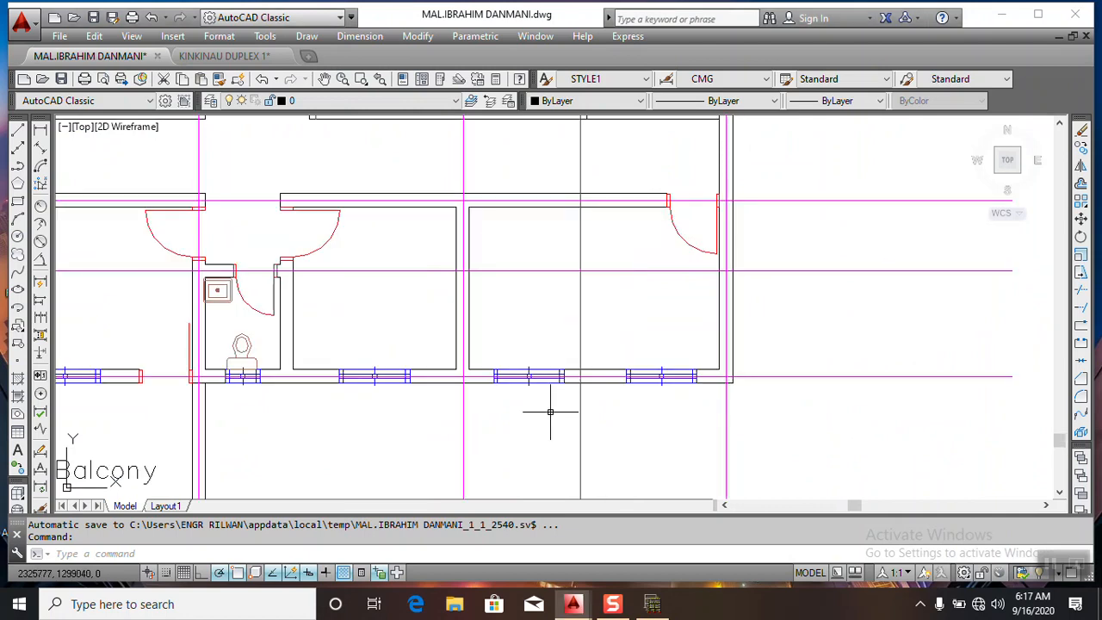
pyautogui.click(46, 128)
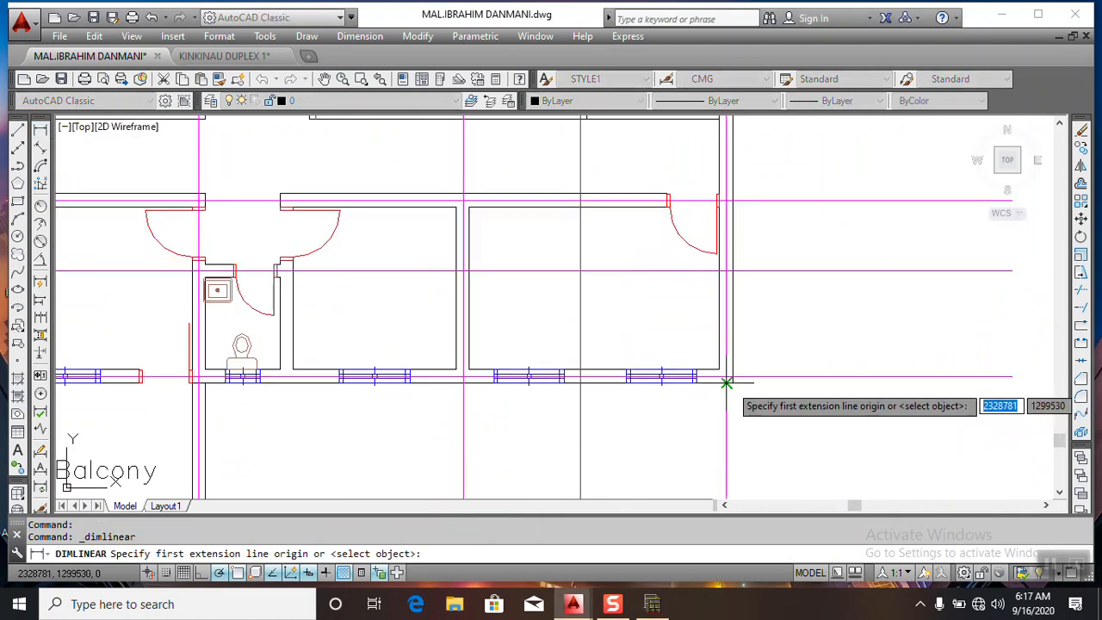
pyautogui.click(727, 385)
pyautogui.click(463, 382)
pyautogui.click(512, 450)
pyautogui.click(652, 603)
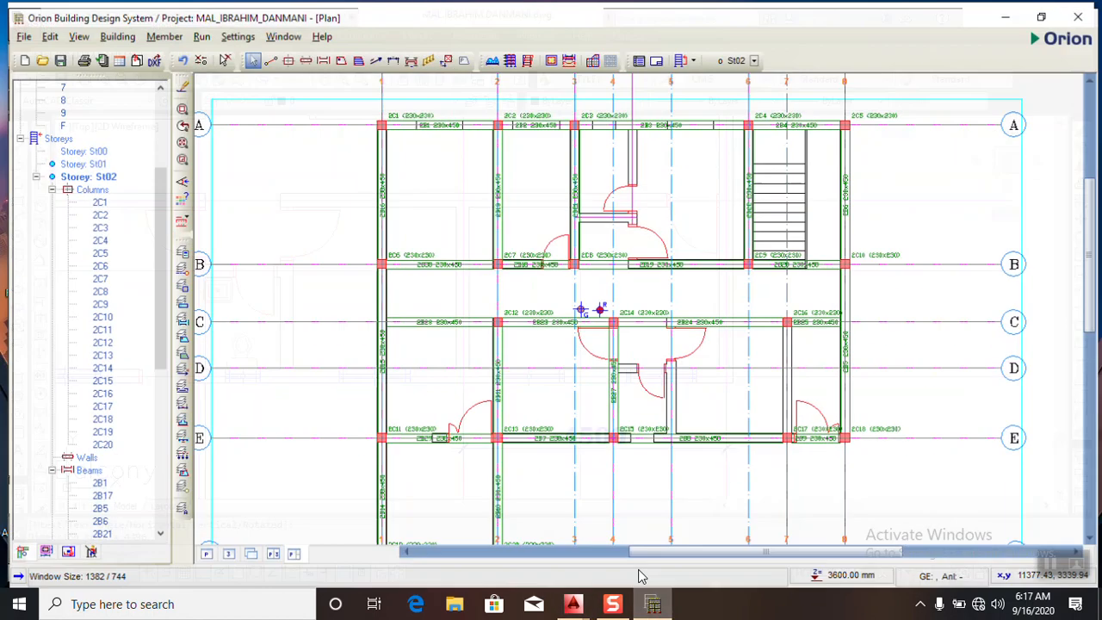
pyautogui.scroll(2, 629, 341)
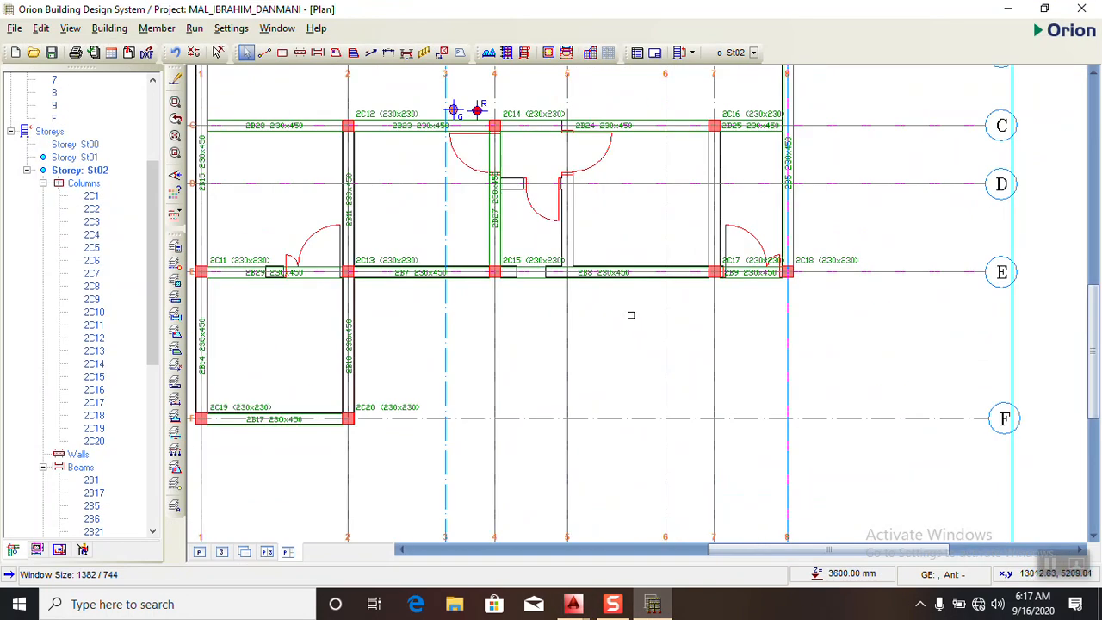
# - Measure the distance along axis E from column 2C18 on axis 8 to axis 5
pyautogui.rightClick(615, 317)
pyautogui.click(632, 347)
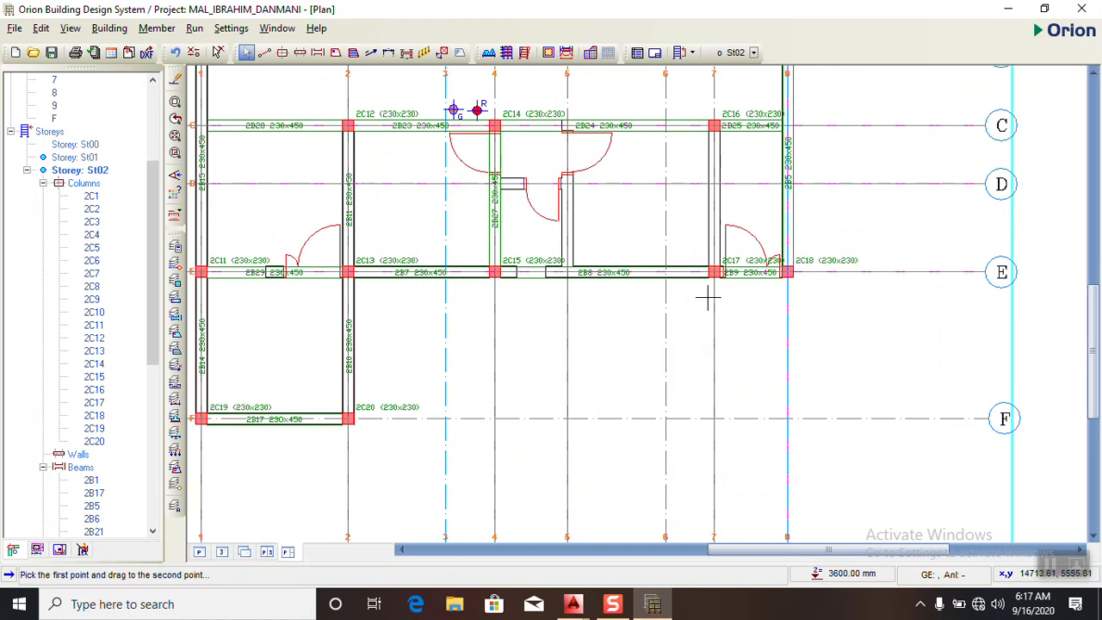
pyautogui.scroll(1, 714, 295)
pyautogui.click(806, 270)
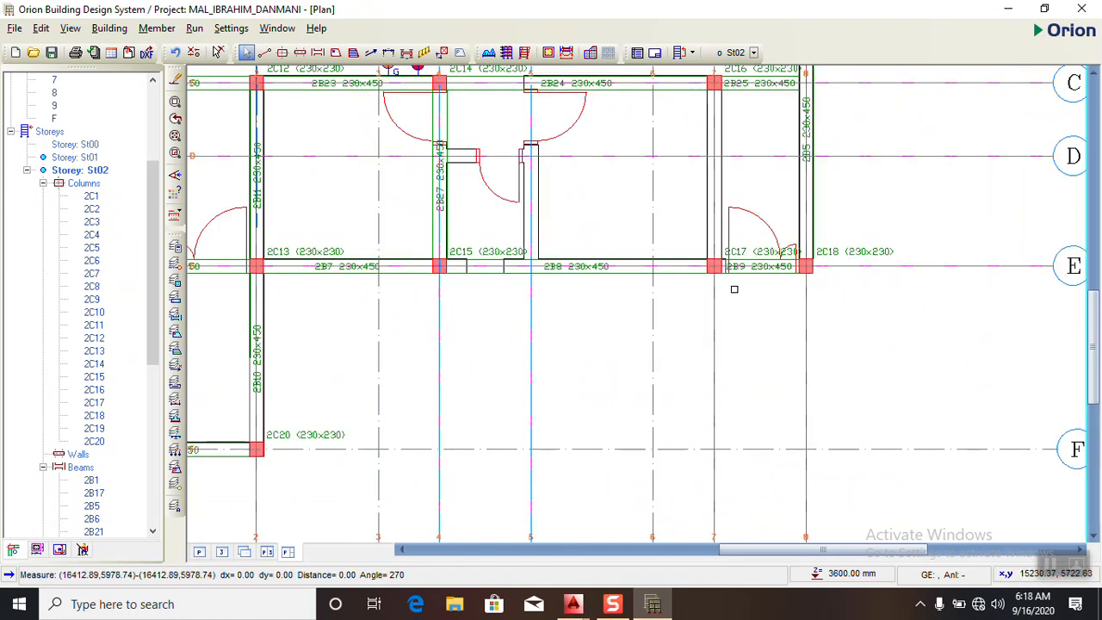
pyautogui.rightClick(757, 301)
pyautogui.click(773, 327)
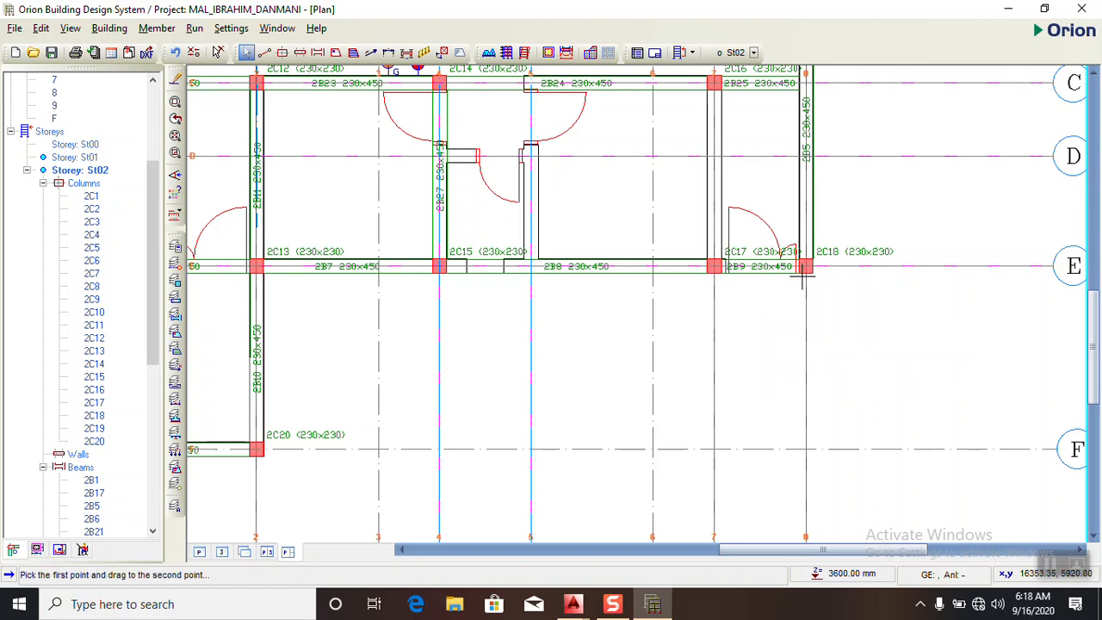
pyautogui.moveTo(806, 271); pyautogui.dragTo(531, 274)
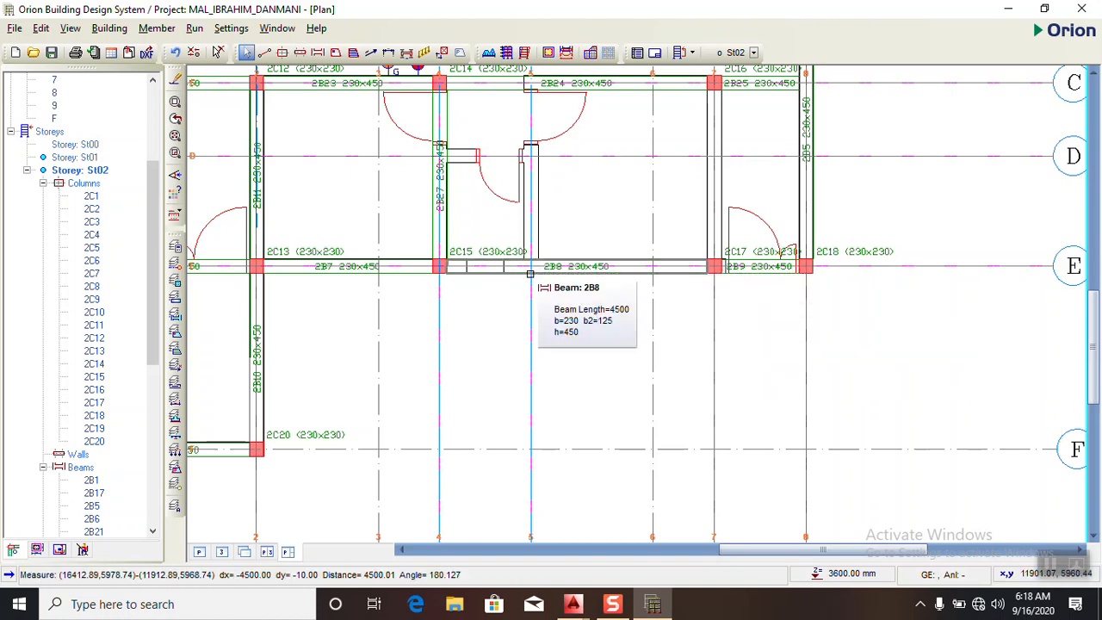
pyautogui.scroll(1, 536, 293)
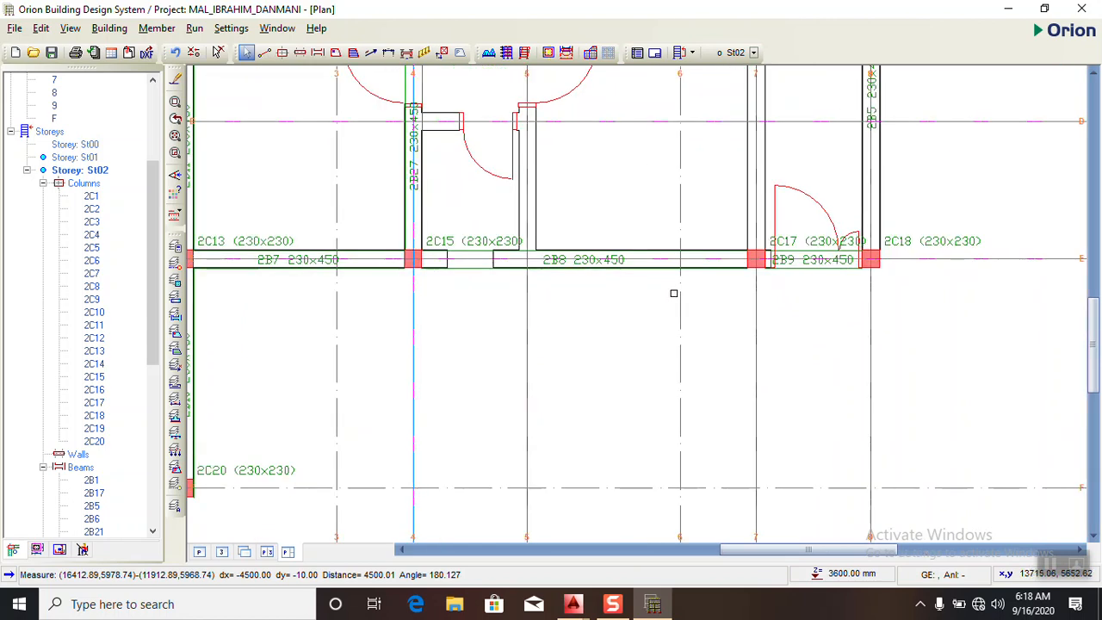
# - Repeat the measurement along axis E in the opposite direction, from axis 5 to column 2C18 on axis 8
pyautogui.rightClick(713, 184)
pyautogui.click(728, 217)
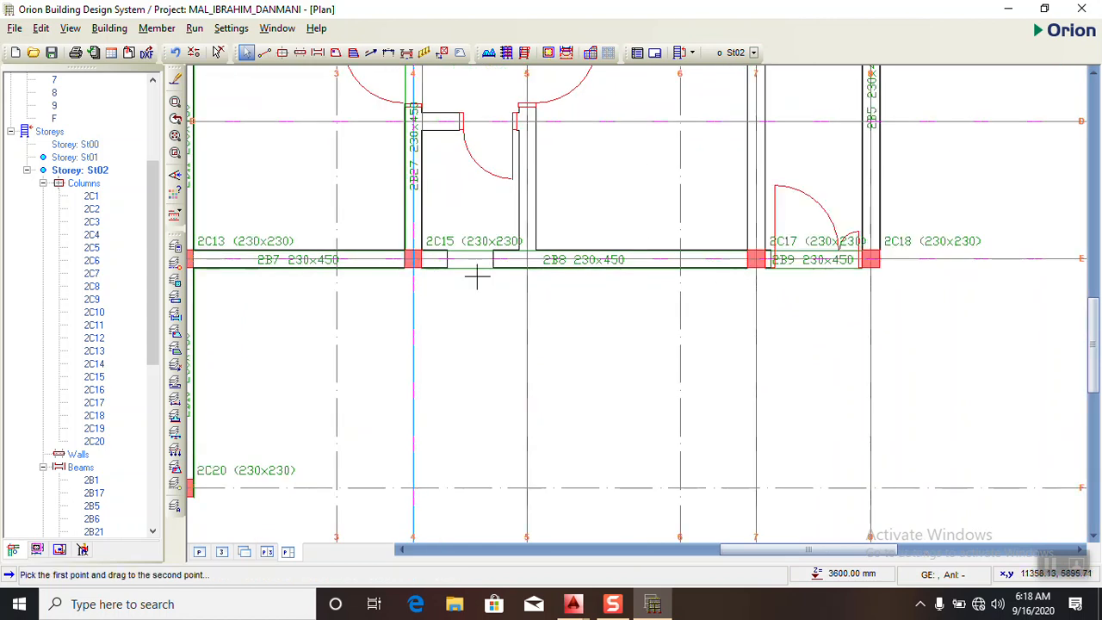
pyautogui.moveTo(527, 259); pyautogui.dragTo(870, 259)
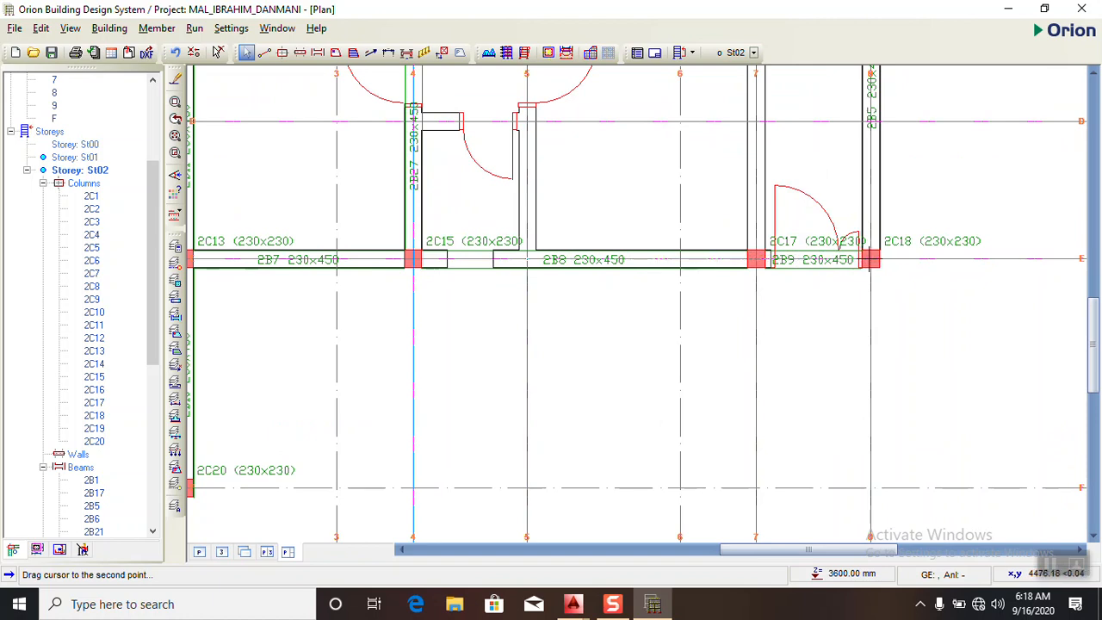
pyautogui.moveTo(871, 259); pyautogui.dragTo(871, 260)
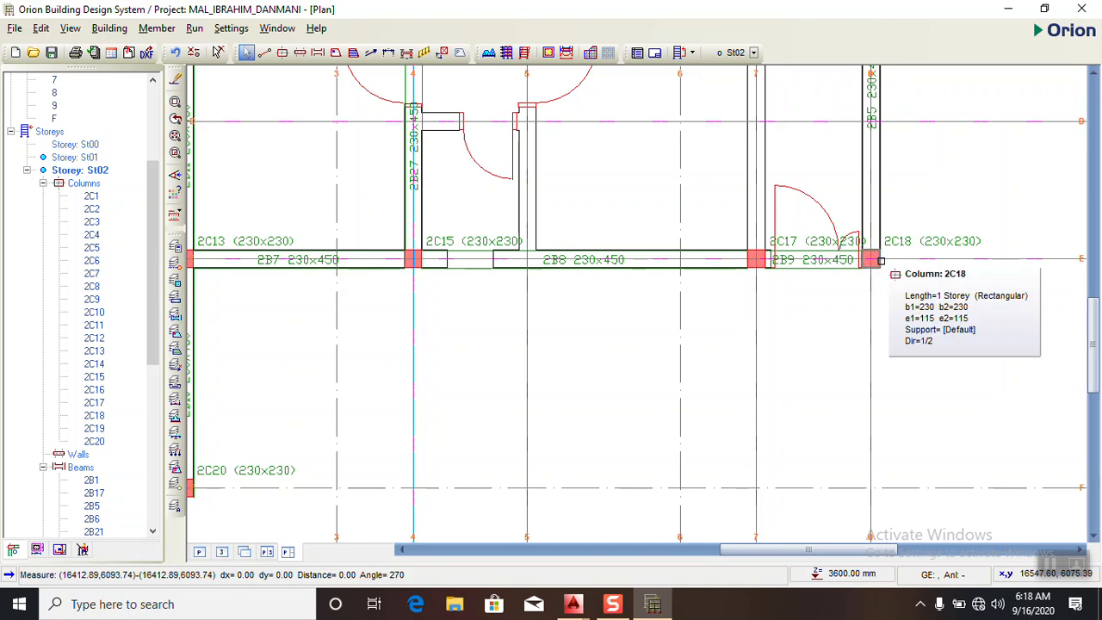
pyautogui.rightClick(570, 208)
pyautogui.click(576, 231)
pyautogui.rightClick(576, 207)
pyautogui.click(593, 245)
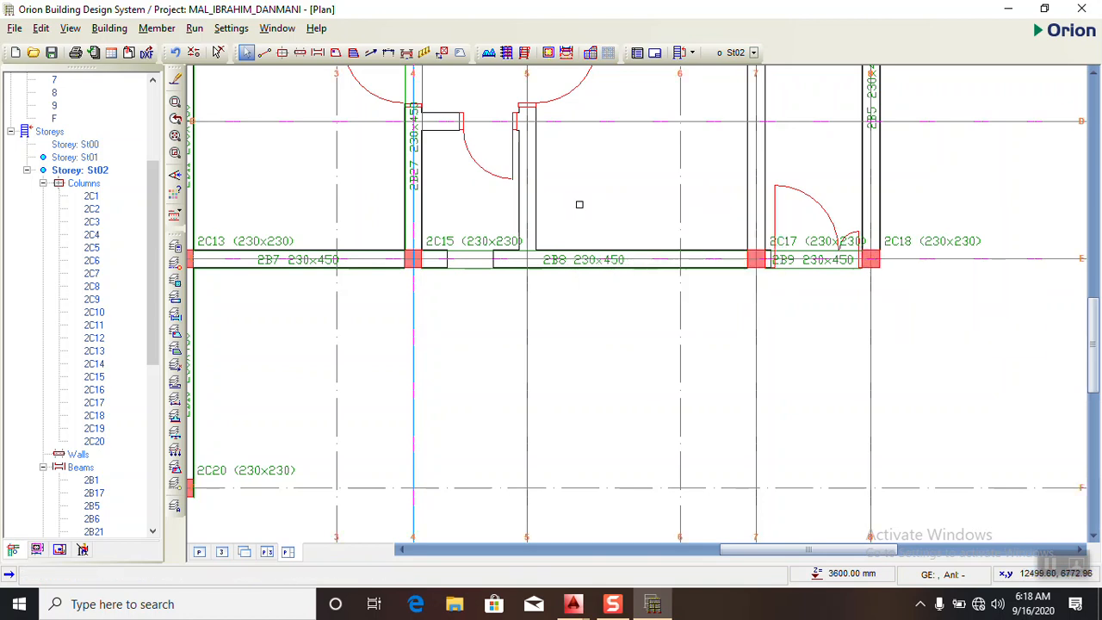
pyautogui.rightClick(607, 231)
pyautogui.click(607, 231)
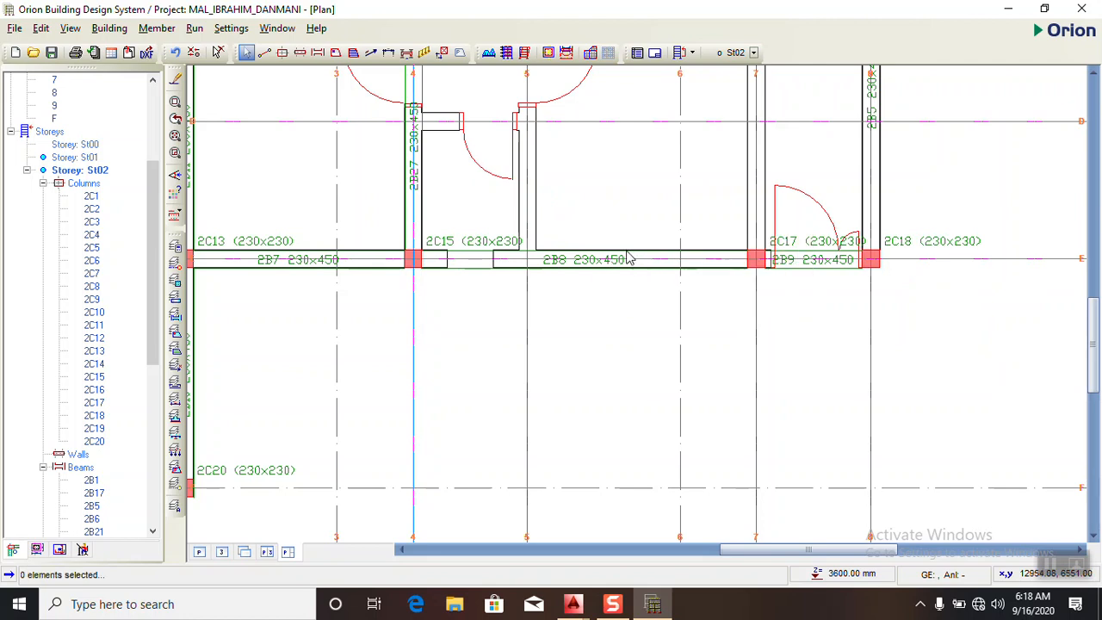
pyautogui.rightClick(625, 232)
pyautogui.click(670, 265)
pyautogui.moveTo(527, 267); pyautogui.dragTo(884, 297)
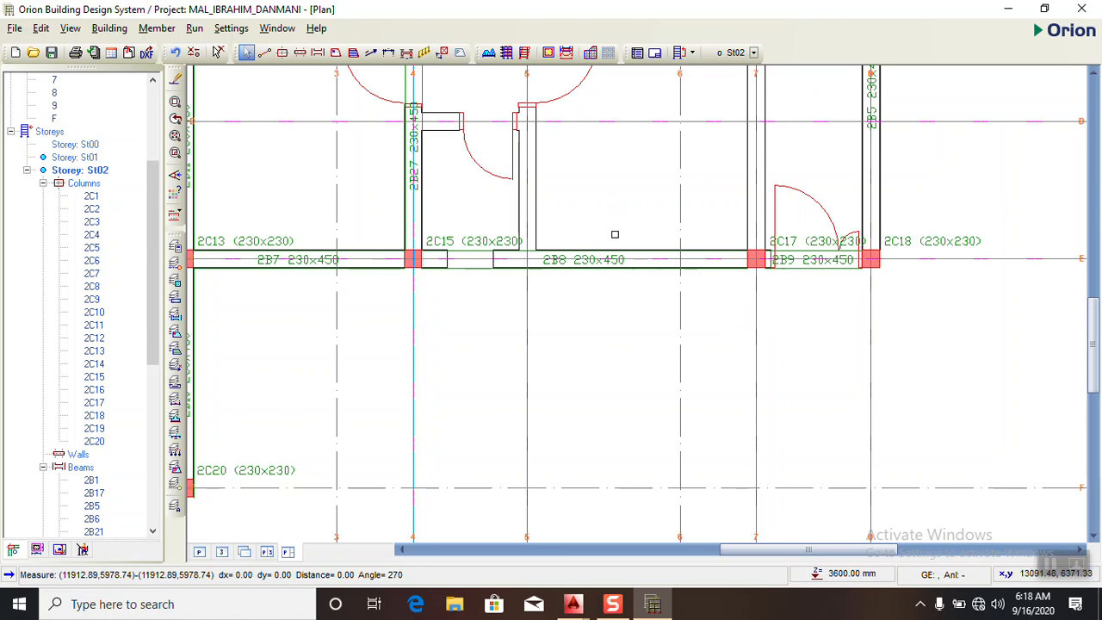
pyautogui.rightClick(611, 200)
pyautogui.click(633, 230)
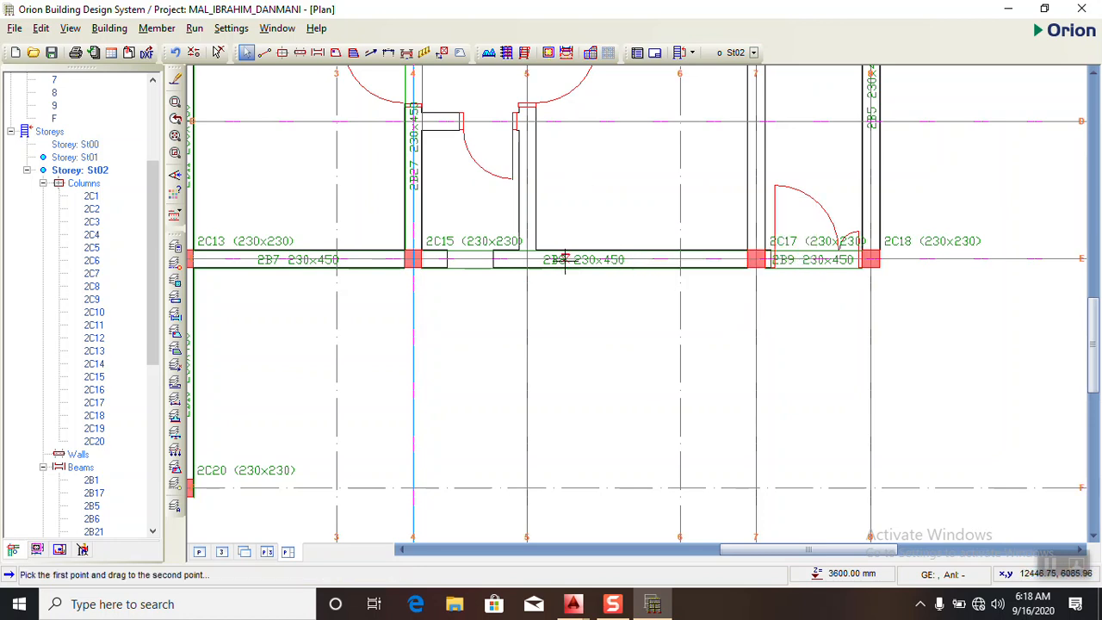
pyautogui.moveTo(527, 260); pyautogui.dragTo(871, 260)
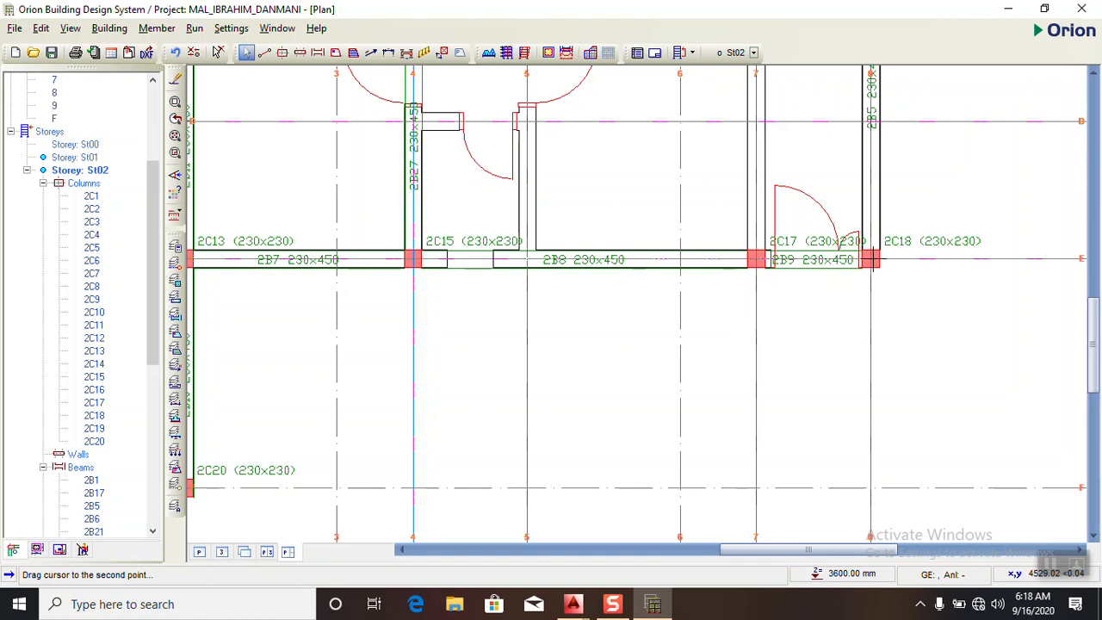
pyautogui.moveTo(856, 264)
pyautogui.mouseDown()
pyautogui.moveTo(793, 257)
pyautogui.moveTo(872, 258)
pyautogui.mouseUp()
pyautogui.moveTo(865, 259); pyautogui.dragTo(851, 268)
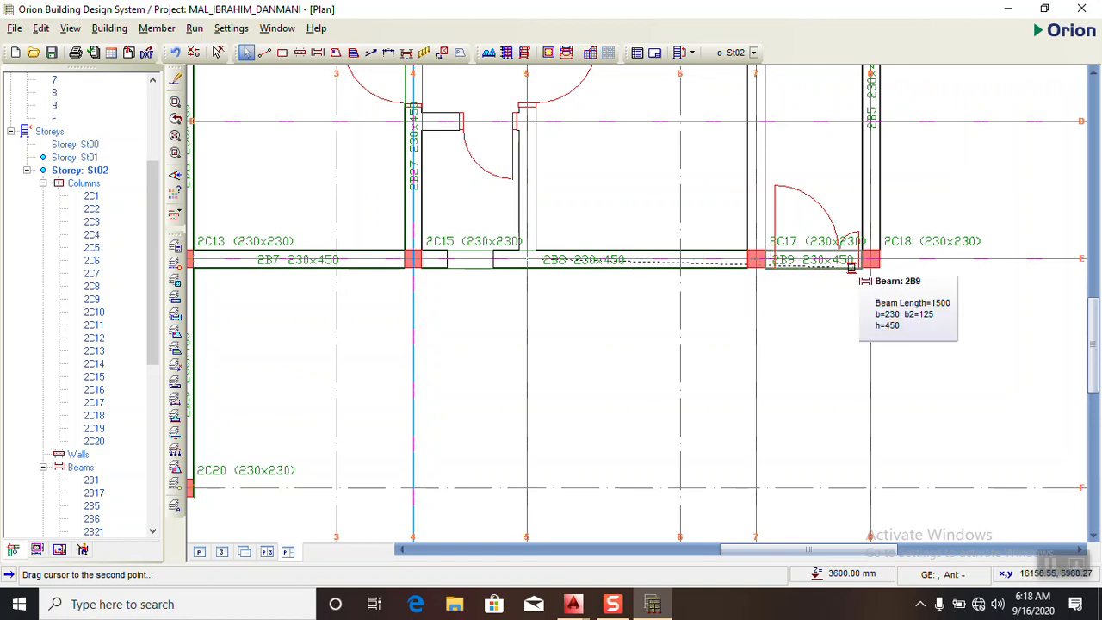
# - Offset axis 8 by -4000 mm towards axis 5 and end the axis offset
pyautogui.click(795, 267)
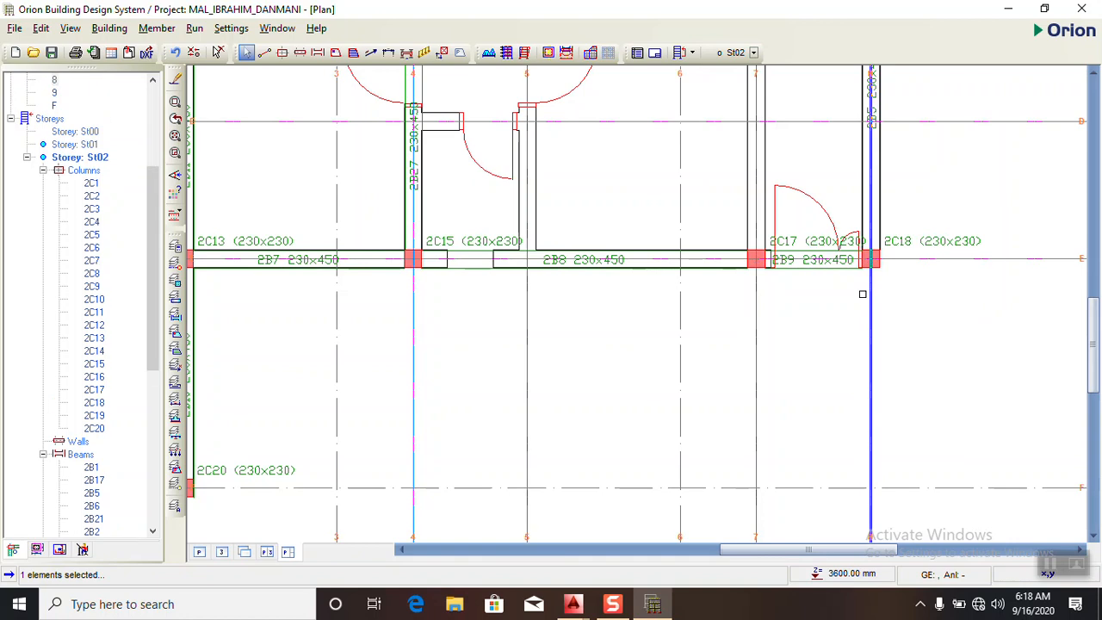
pyautogui.rightClick(872, 303)
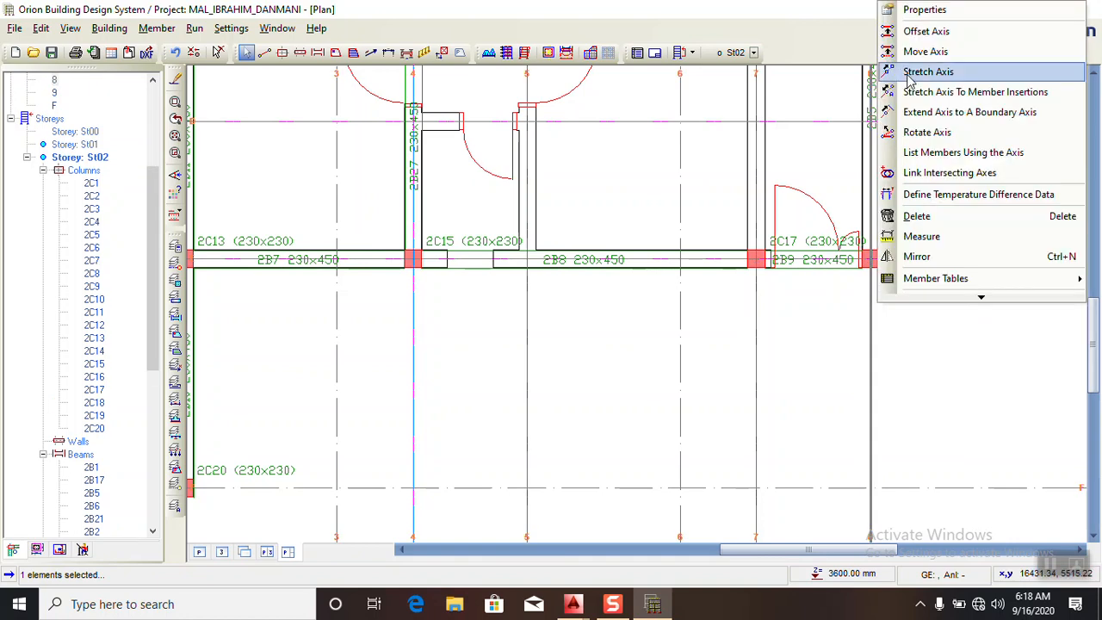
pyautogui.click(926, 31)
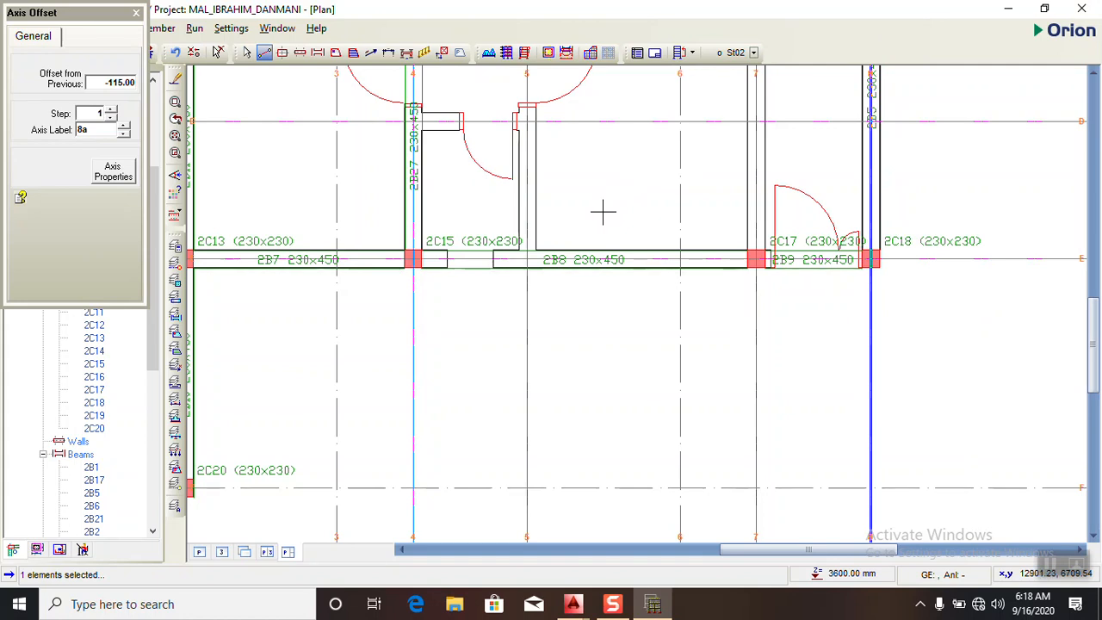
pyautogui.doubleClick(133, 83)
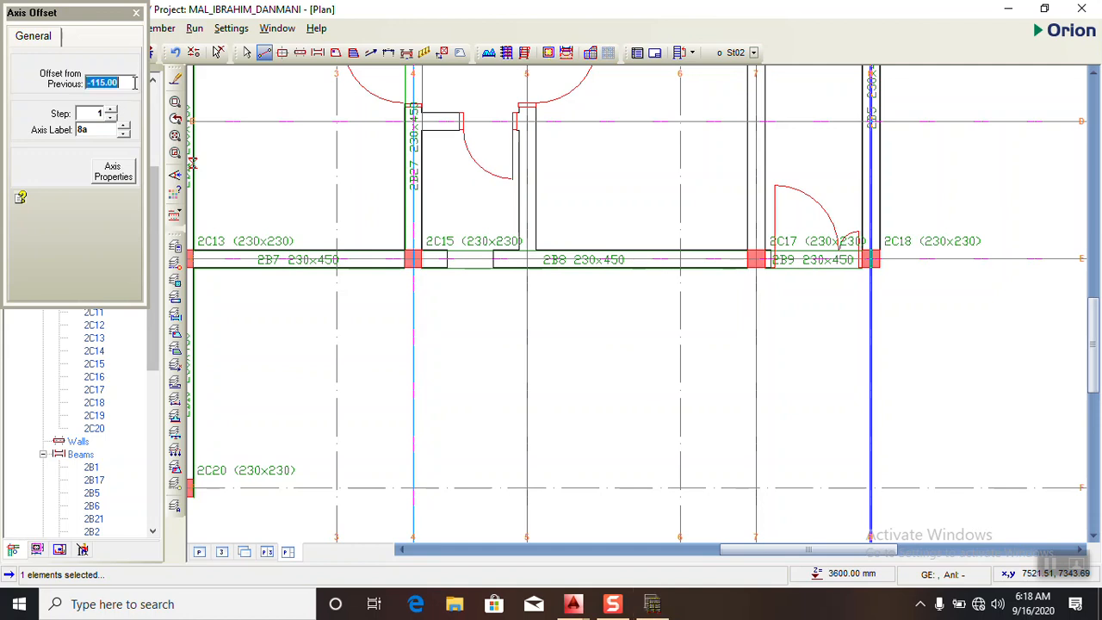
pyautogui.write('-4000')
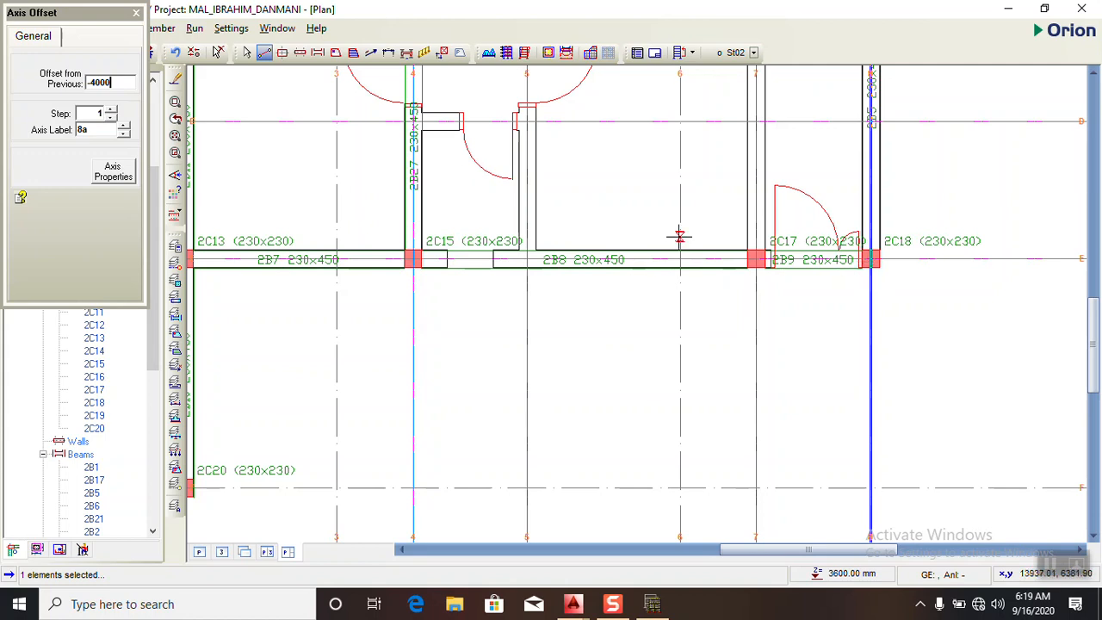
pyautogui.click(568, 217)
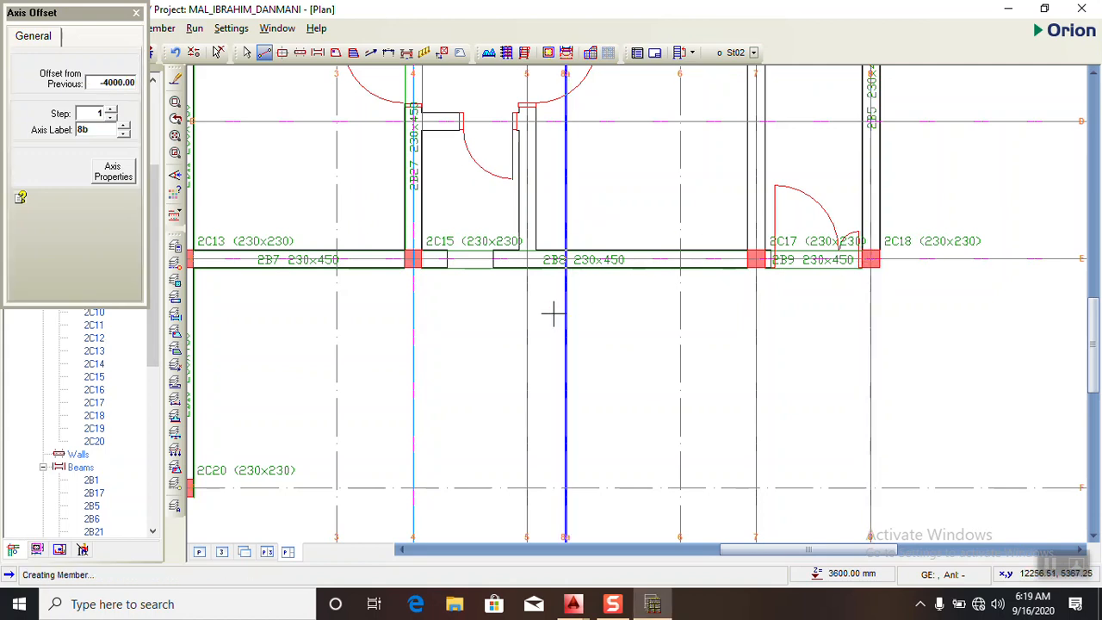
pyautogui.scroll(-5, 553, 314)
pyautogui.click(138, 13)
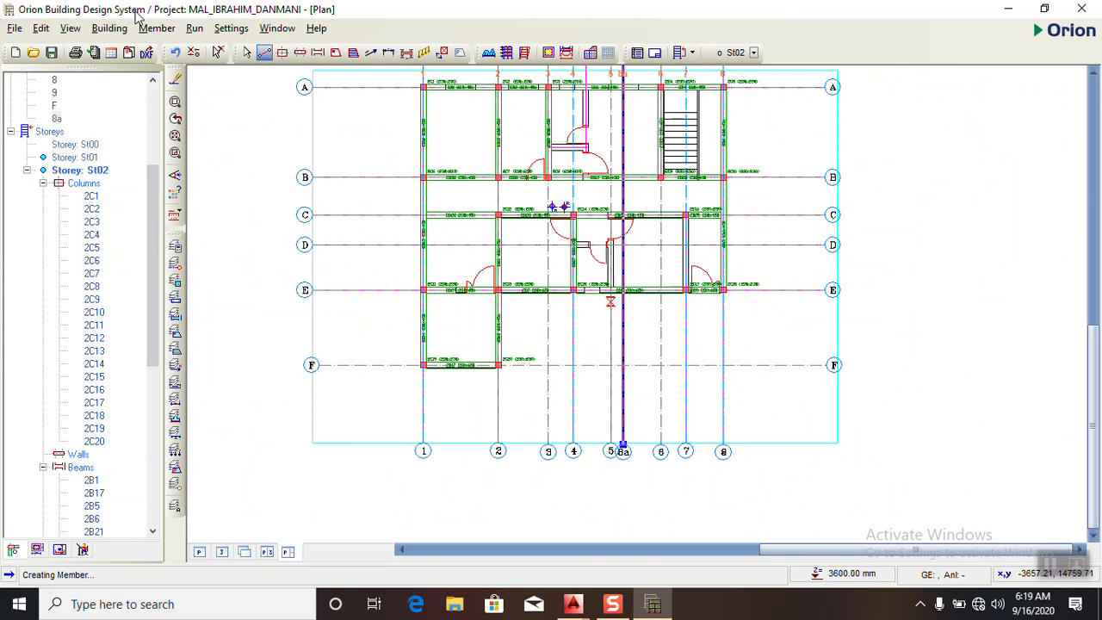
# - Check the dimension in the AutoCAD plan, return to Orion without saving changes, and remove the axis offset from axis 8
pyautogui.scroll(1, 711, 308)
pyautogui.click(654, 607)
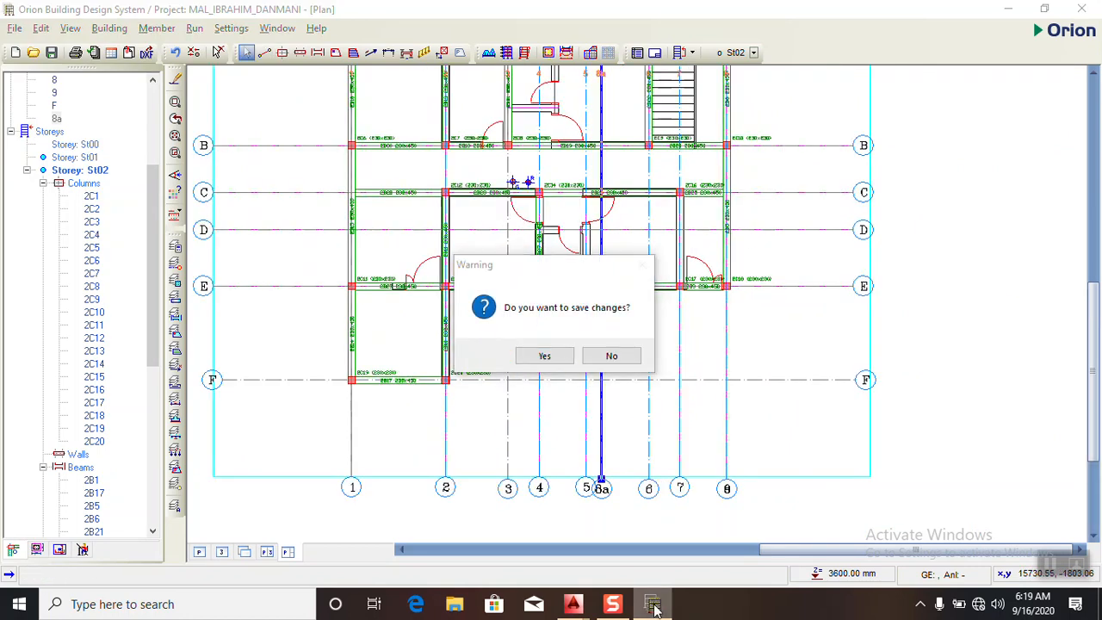
pyautogui.moveTo(573, 606)
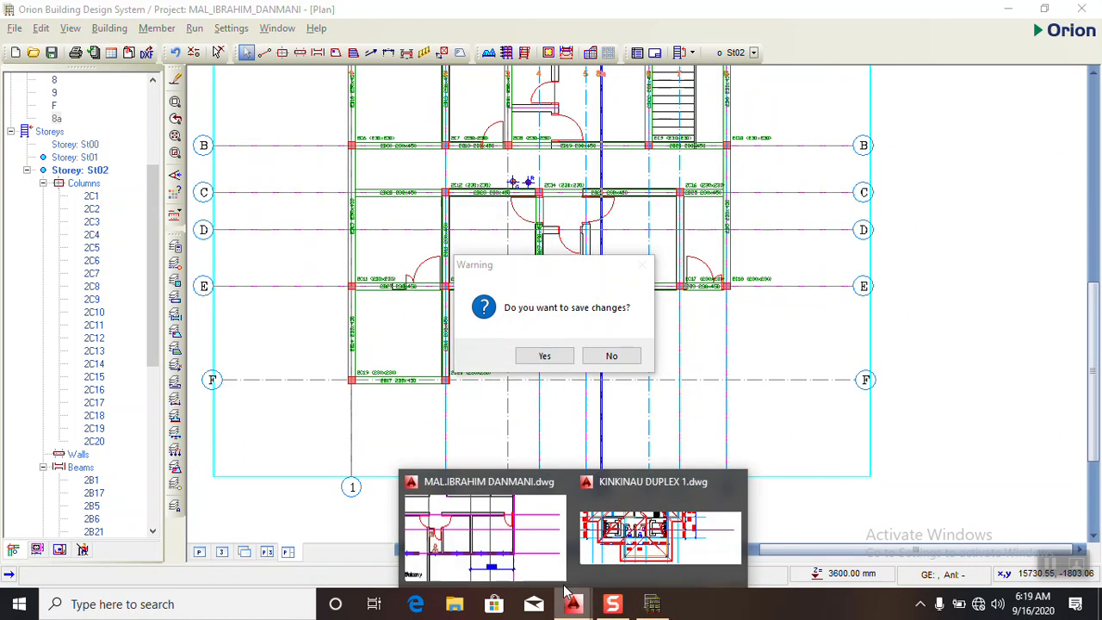
pyautogui.click(498, 539)
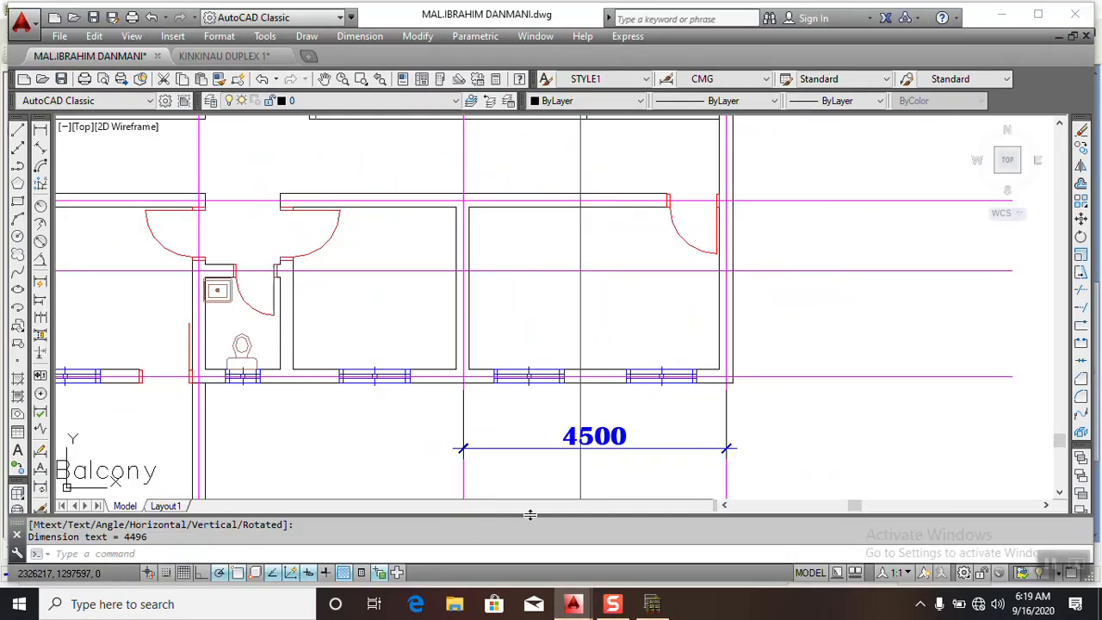
pyautogui.click(653, 605)
pyautogui.click(607, 356)
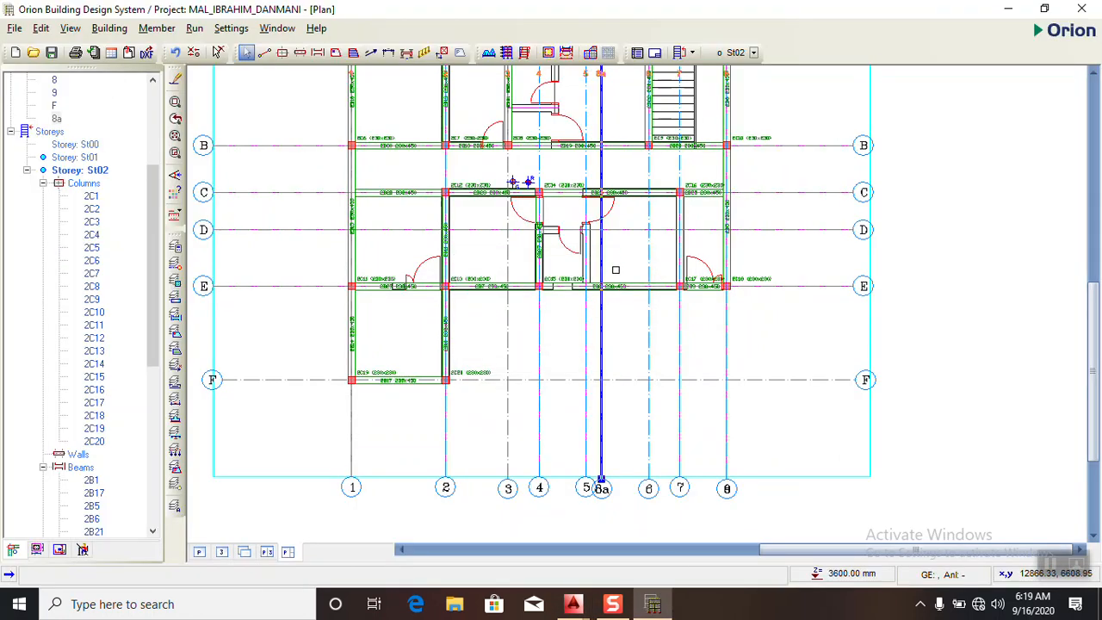
pyautogui.scroll(3, 623, 251)
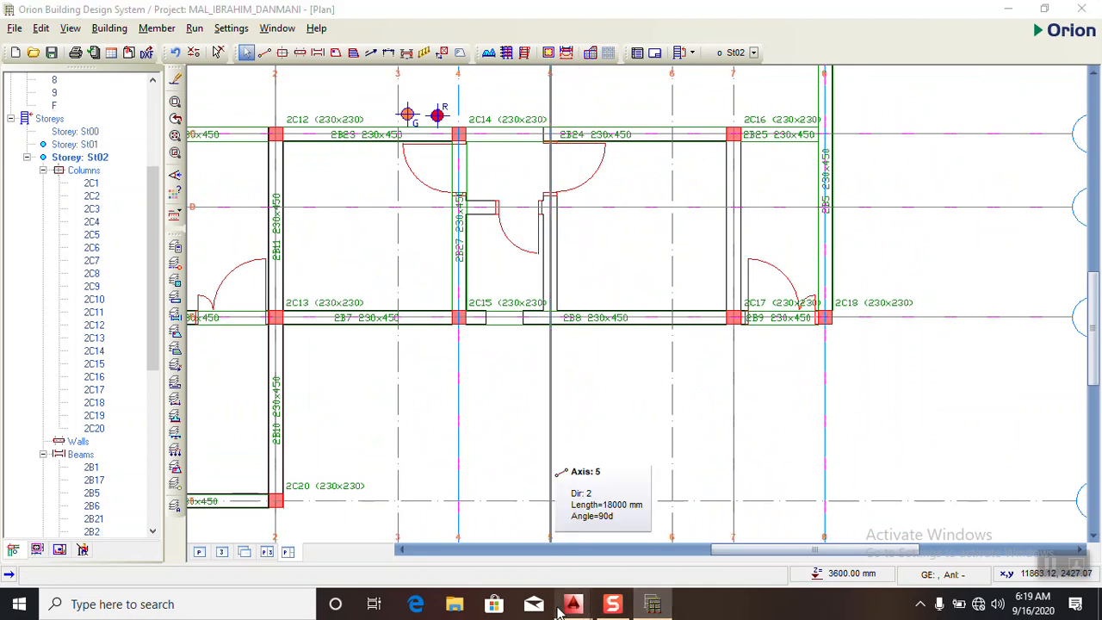
# - Switch to AutoCAD, examine the partition wall at the dimensioned lower-right room and the balcony layout, and return to Orion
pyautogui.moveTo(570, 606)
pyautogui.click(560, 551)
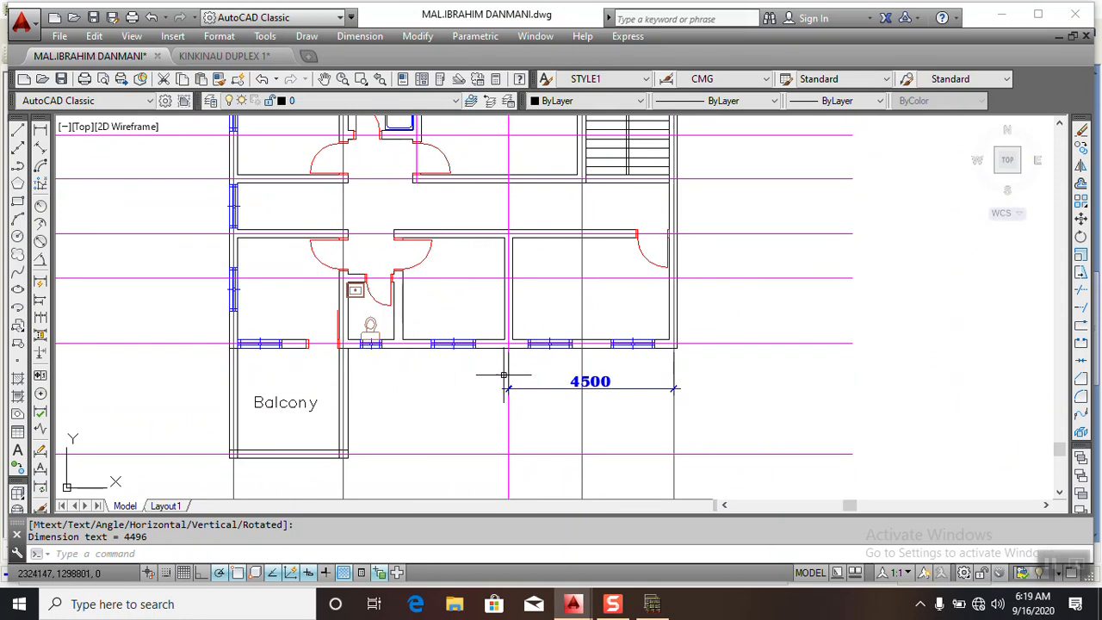
pyautogui.click(652, 605)
pyautogui.click(651, 604)
pyautogui.click(652, 605)
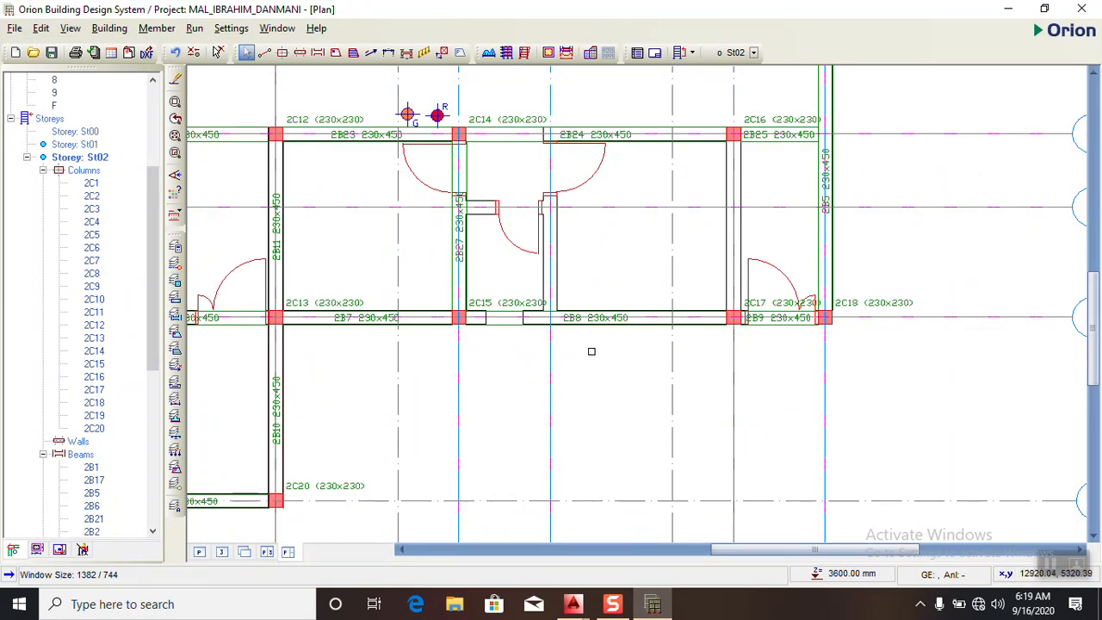
# - Insert a 230 x 450 mm beam on St02 along axis 5 between axes C and E, and check it against the AutoCAD plan
pyautogui.click(545, 377)
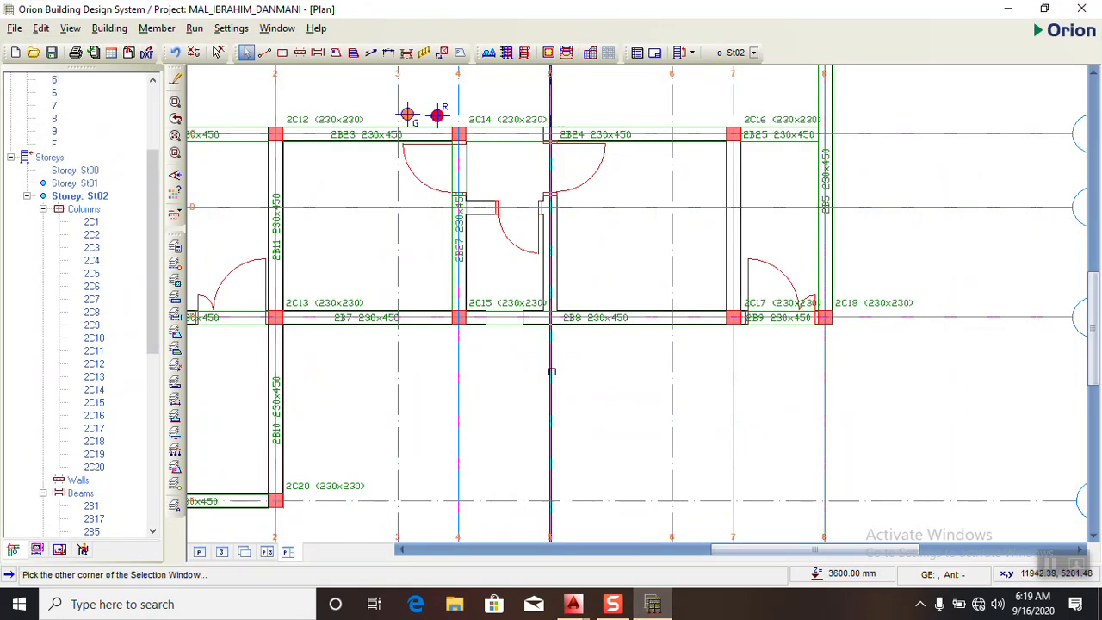
pyautogui.click(317, 54)
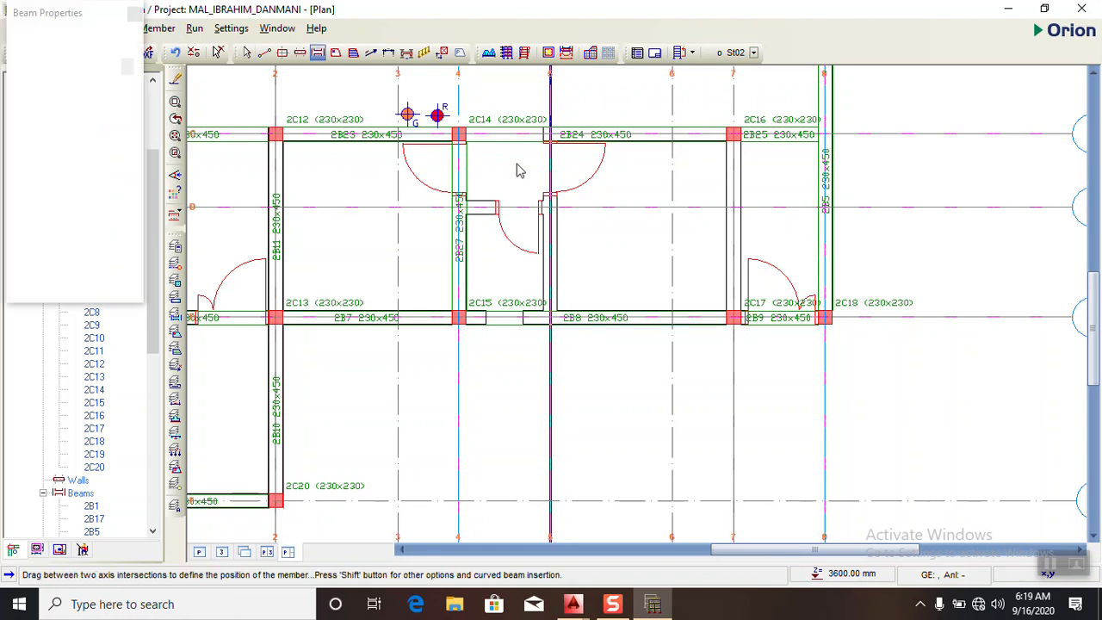
pyautogui.moveTo(556, 135); pyautogui.dragTo(552, 318)
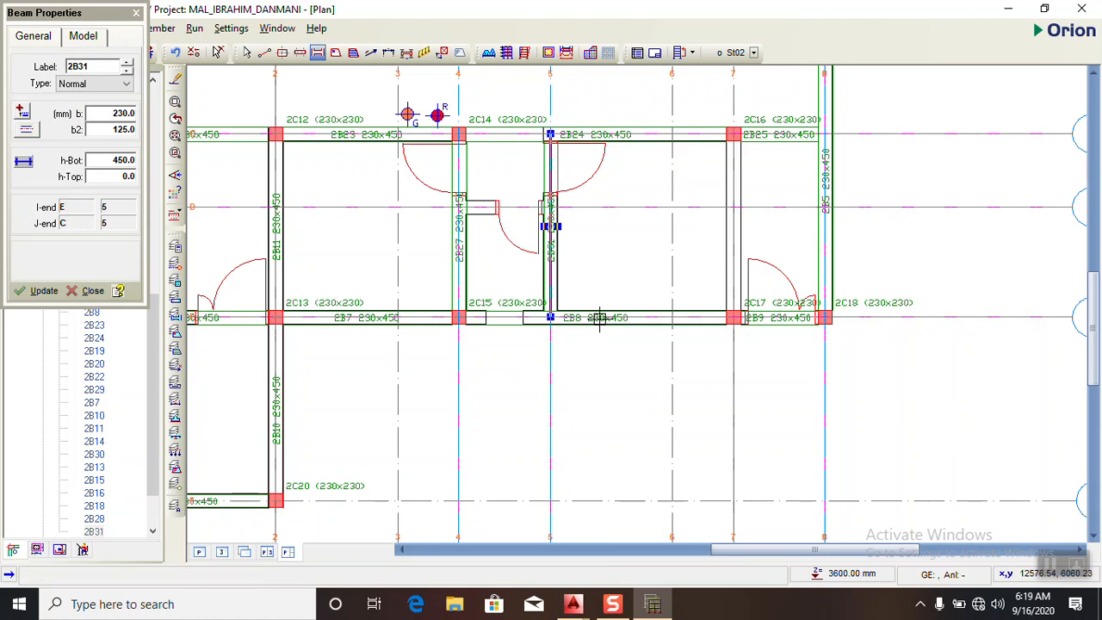
pyautogui.scroll(-2, 594, 310)
pyautogui.scroll(2, 541, 334)
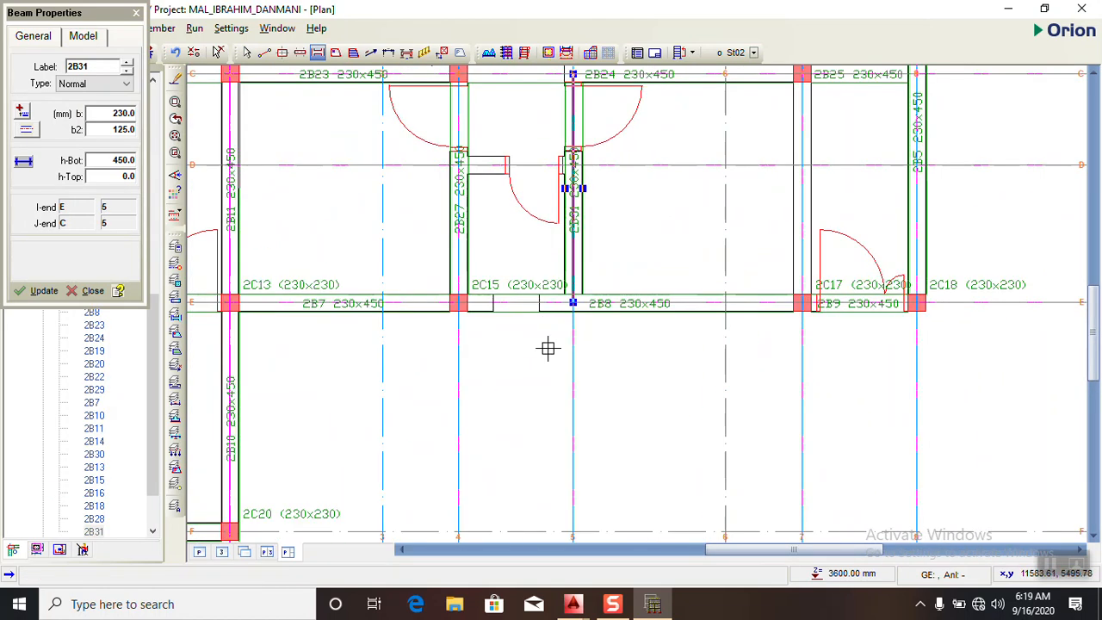
pyautogui.scroll(-3, 543, 329)
pyautogui.scroll(3, 577, 231)
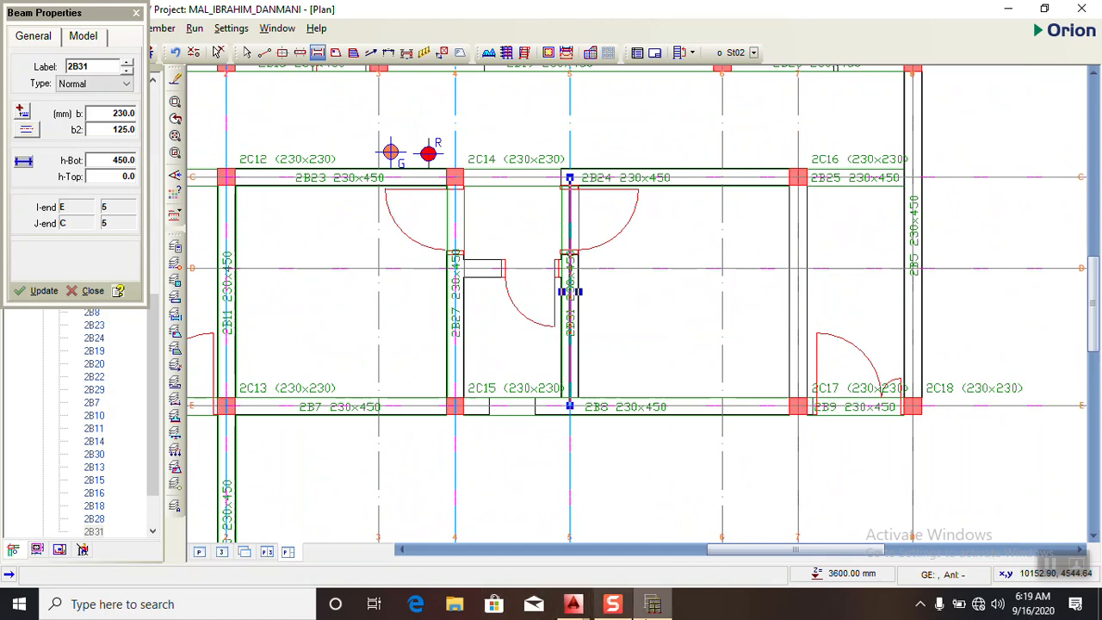
pyautogui.click(654, 606)
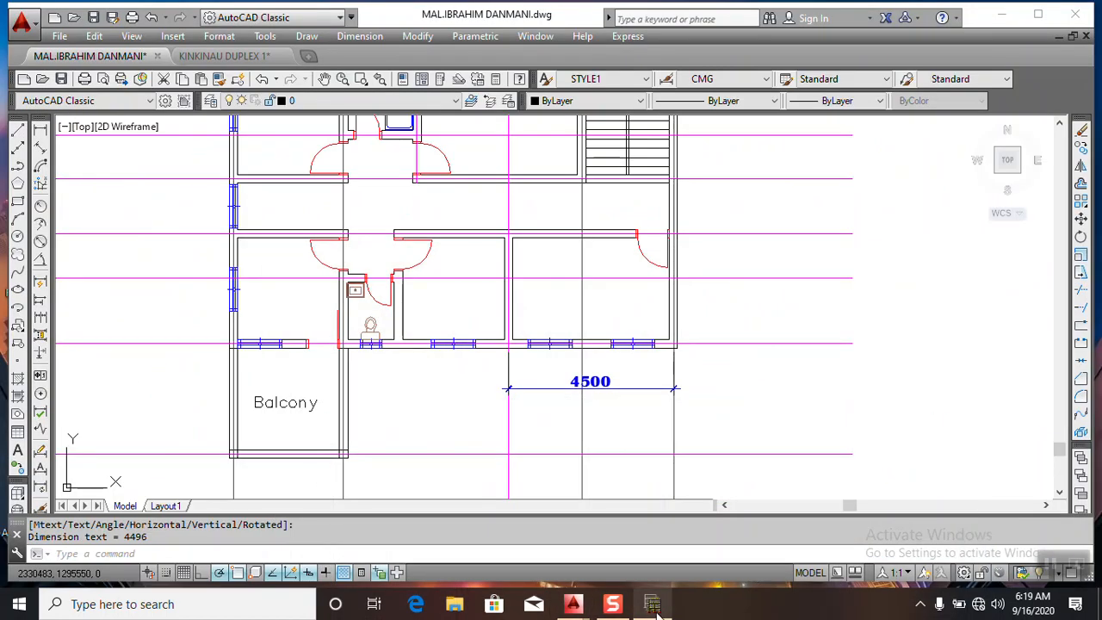
pyautogui.click(654, 606)
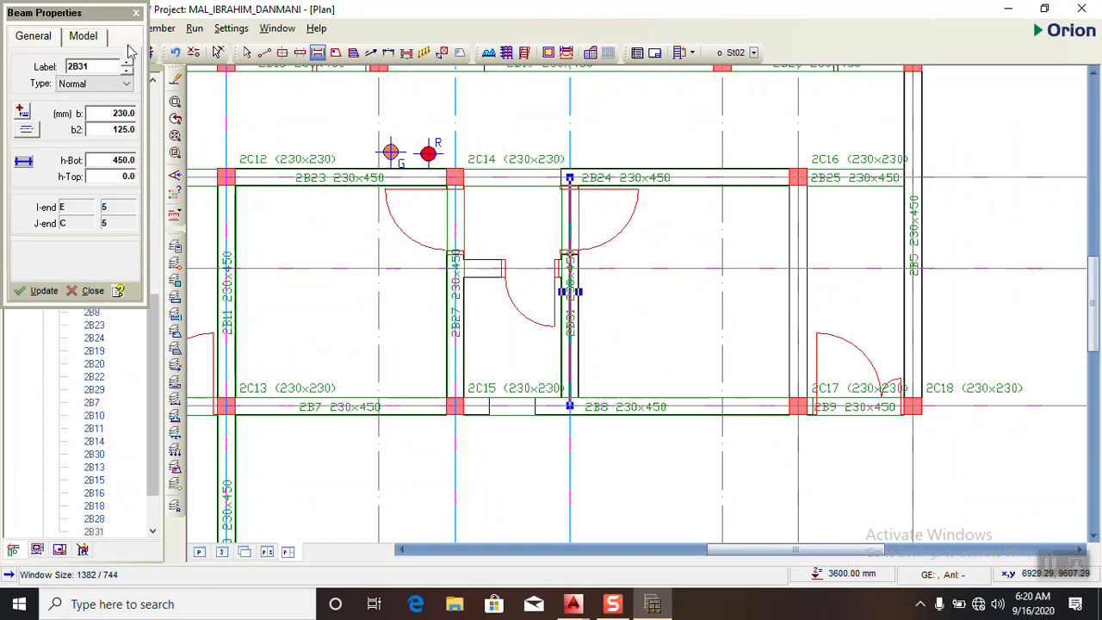
# - Delete the St02 beam along axis 4 between C and E, the column at C/4, and the adjoining beams along axis C
pyautogui.click(135, 15)
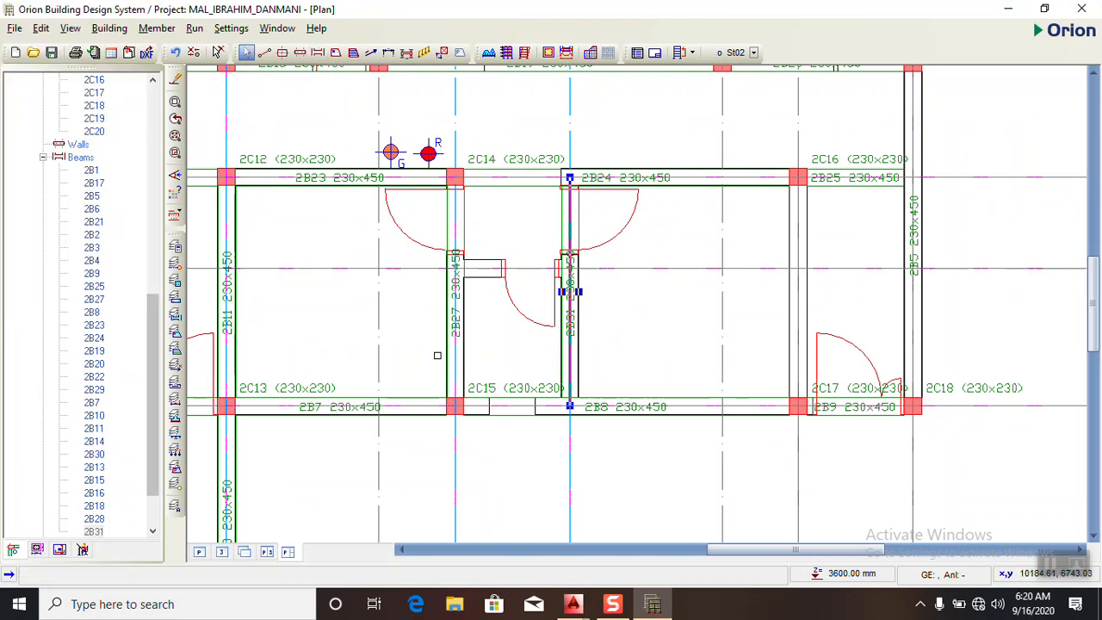
pyautogui.click(446, 341)
pyautogui.press('Delete')
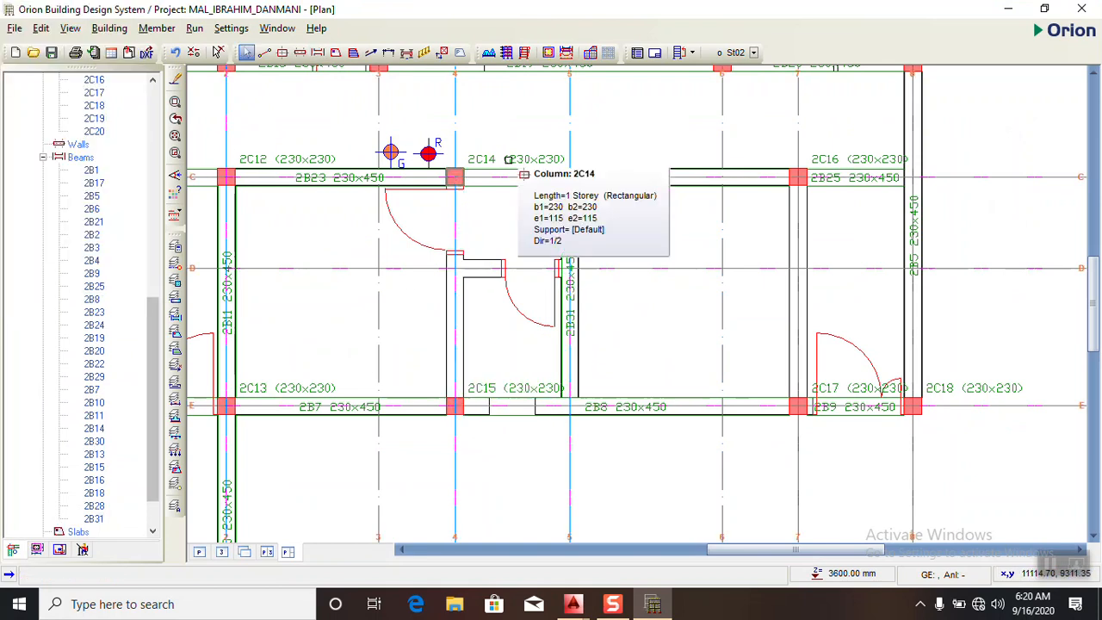
pyautogui.click(455, 177)
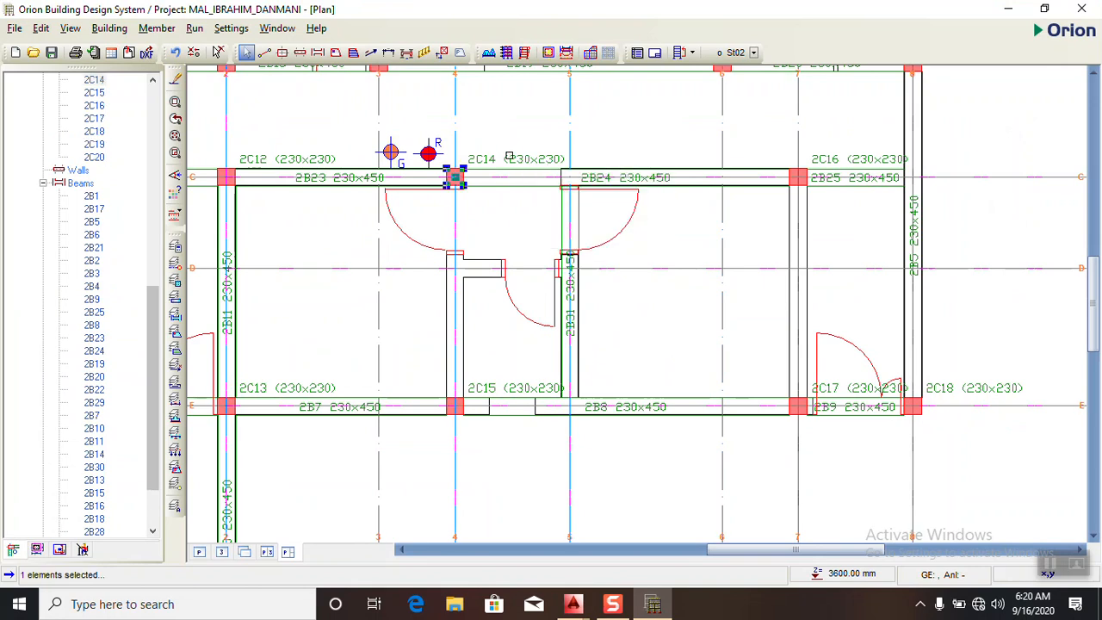
pyautogui.press('Delete')
pyautogui.click(405, 183)
pyautogui.press('Delete')
pyautogui.click(513, 171)
pyautogui.press('Delete')
# - Delete the St02 beams along axis E between axes 2 and 7 and the column at E/4
pyautogui.scroll(-2, 566, 195)
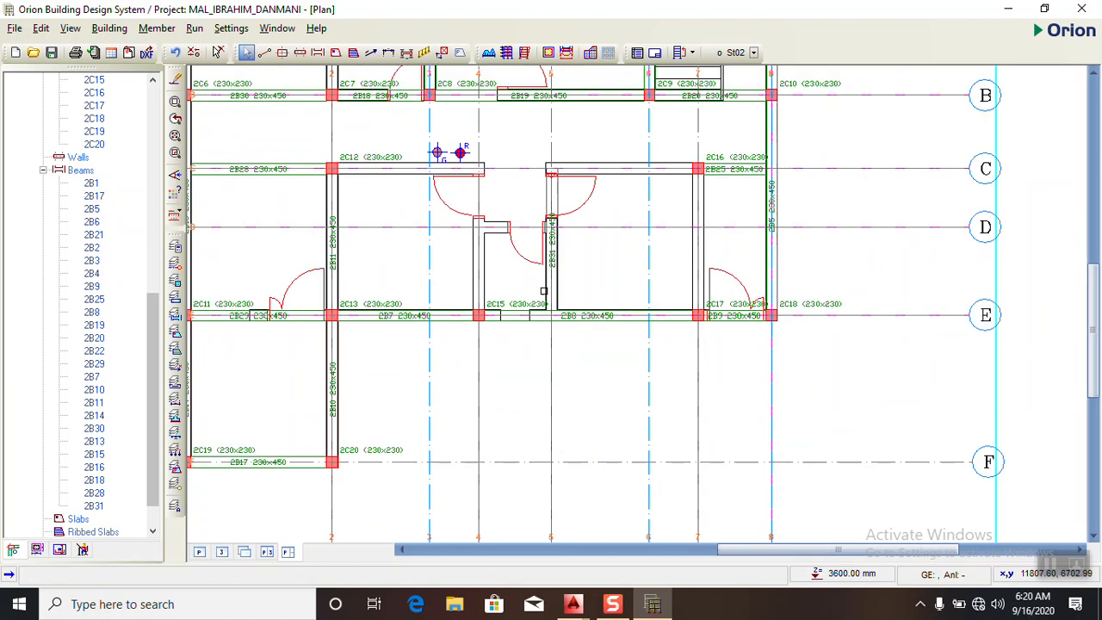
pyautogui.scroll(1, 504, 339)
pyautogui.click(500, 308)
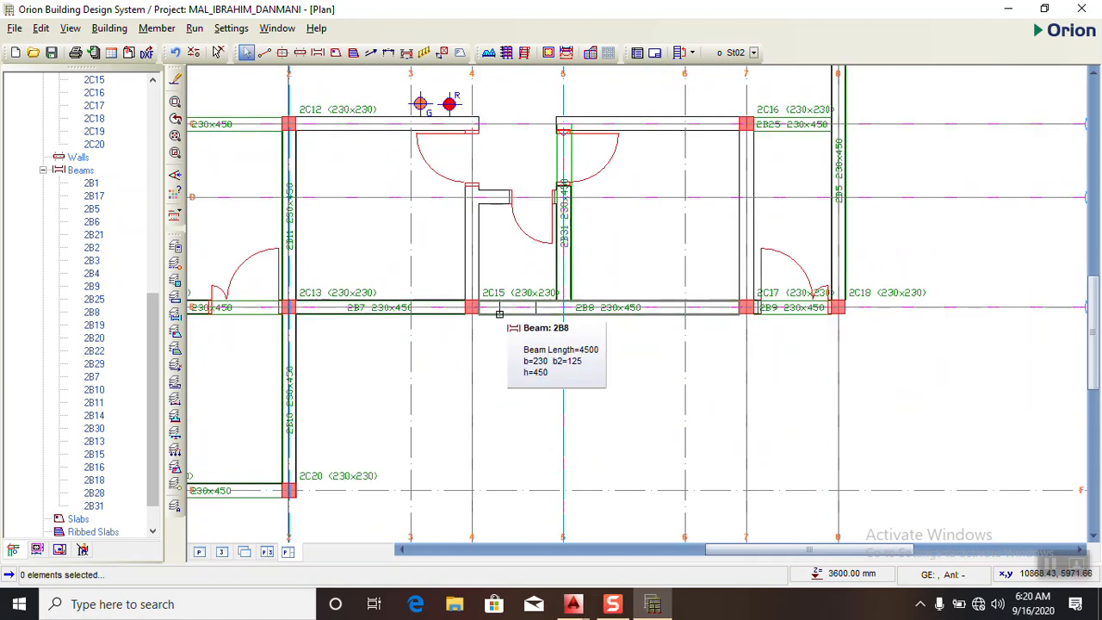
pyautogui.press('Delete')
pyautogui.click(433, 310)
pyautogui.press('Delete')
pyautogui.moveTo(491, 311); pyautogui.dragTo(467, 291)
pyautogui.press('Delete')
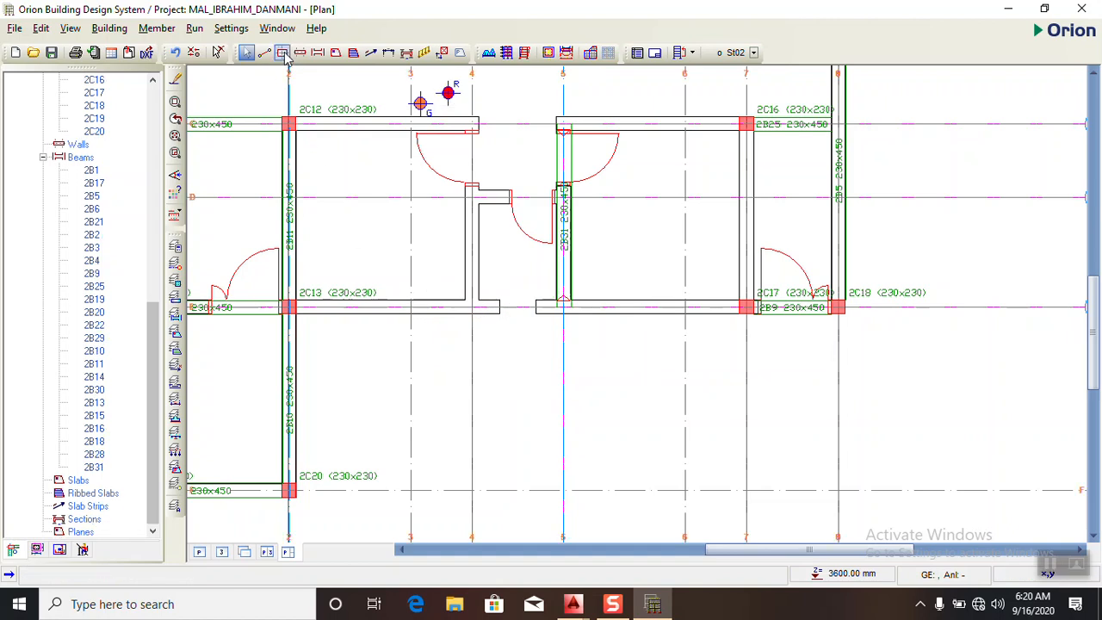
# - Insert 230 x 230 mm columns on St02 where axis 5 crosses axes C and E
pyautogui.click(282, 52)
pyautogui.click(563, 124)
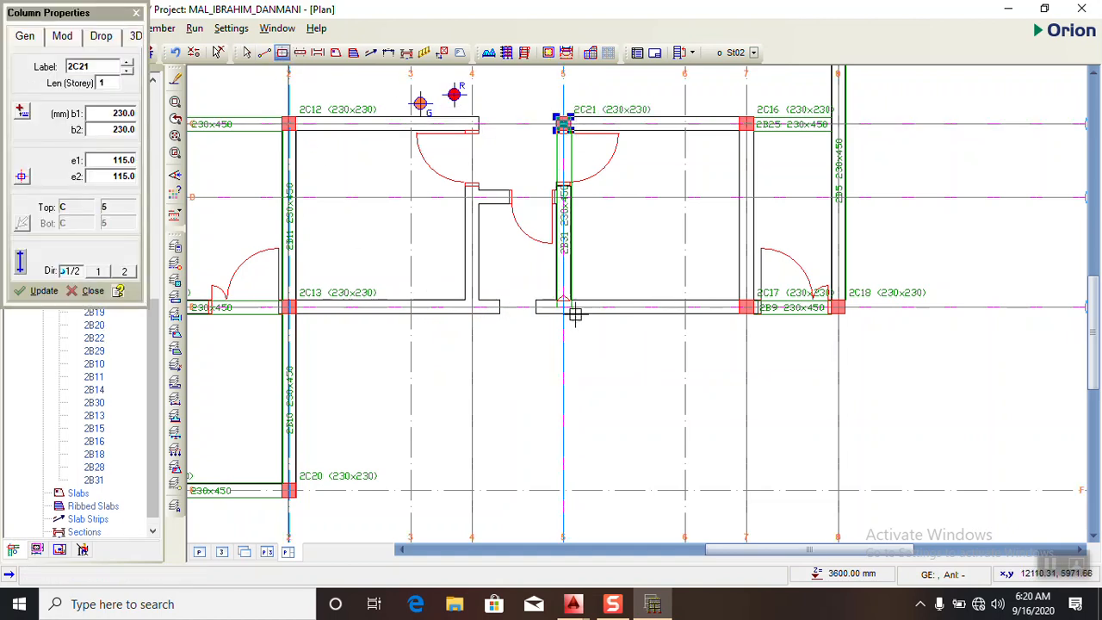
pyautogui.click(563, 307)
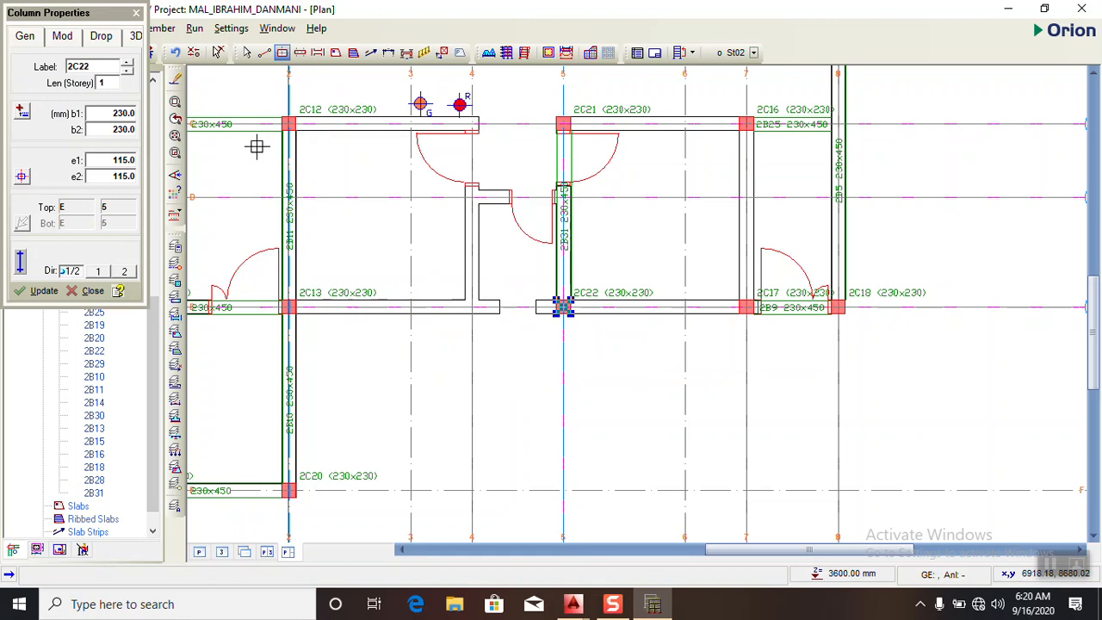
# - Insert 230 x 450 mm beams on St02 along axes C and E, spanning from axis 2 through axis 5 to axis 7
pyautogui.click(318, 51)
pyautogui.moveTo(290, 121); pyautogui.dragTo(746, 123)
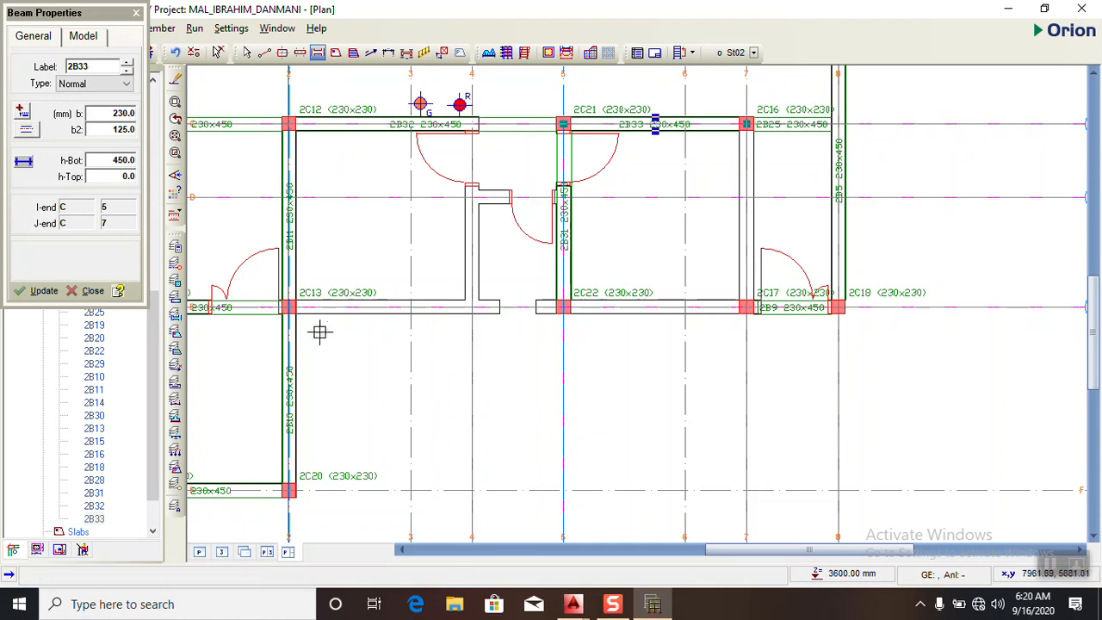
pyautogui.moveTo(477, 307); pyautogui.dragTo(747, 308)
# - Compare the revised St02 beam and column layout with the upper floor plan in AutoCAD
pyautogui.scroll(-2, 634, 283)
pyautogui.scroll(-1, 517, 233)
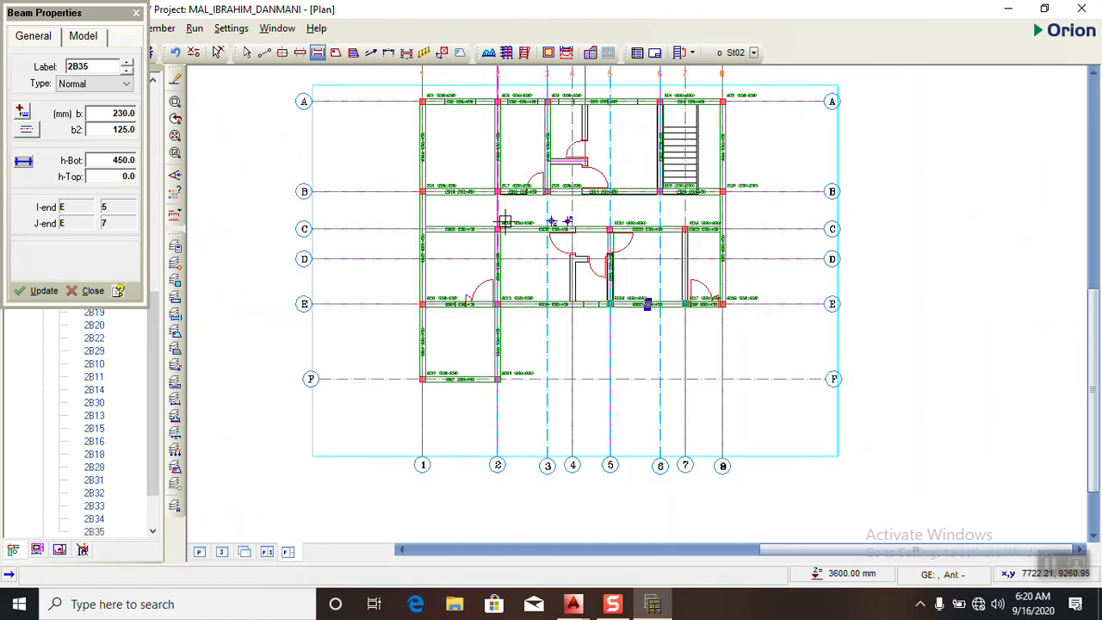
pyautogui.scroll(-1, 551, 138)
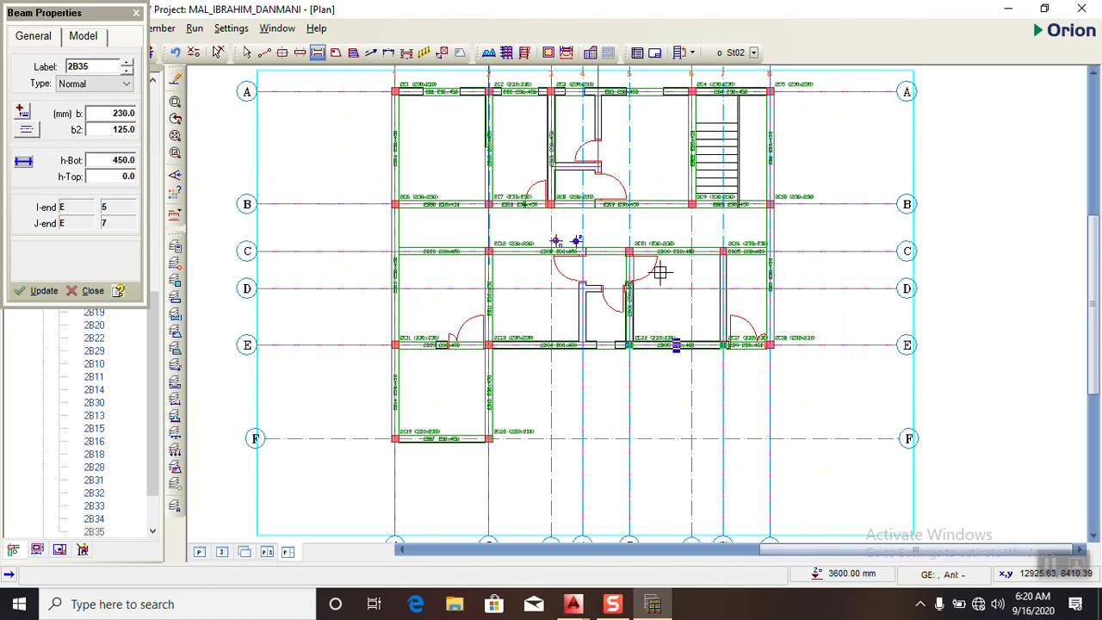
pyautogui.scroll(1, 517, 142)
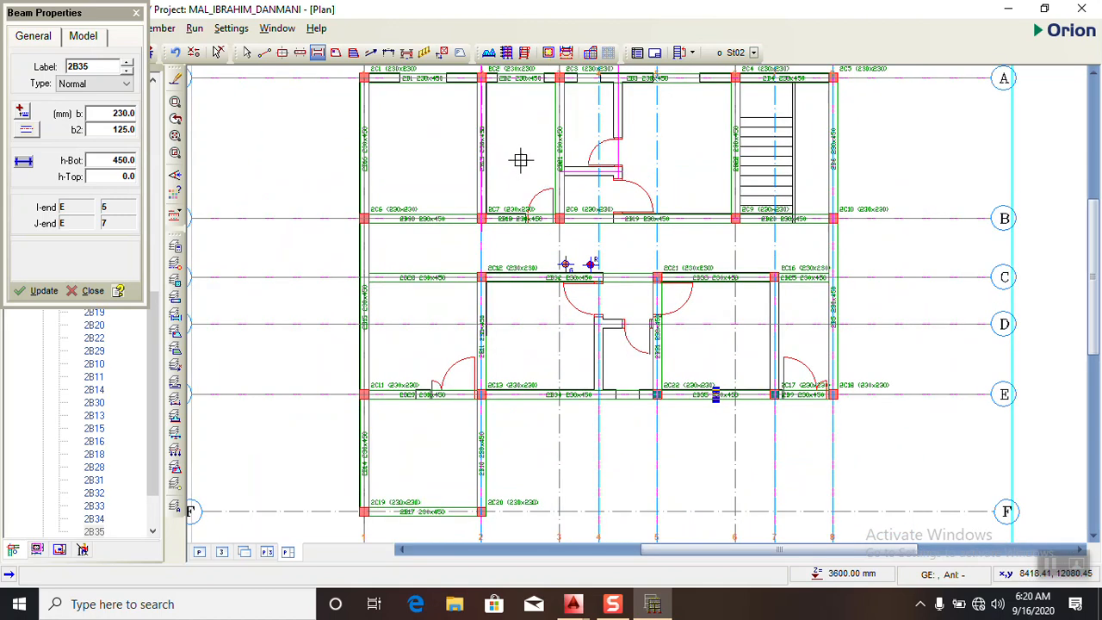
pyautogui.scroll(-1, 686, 289)
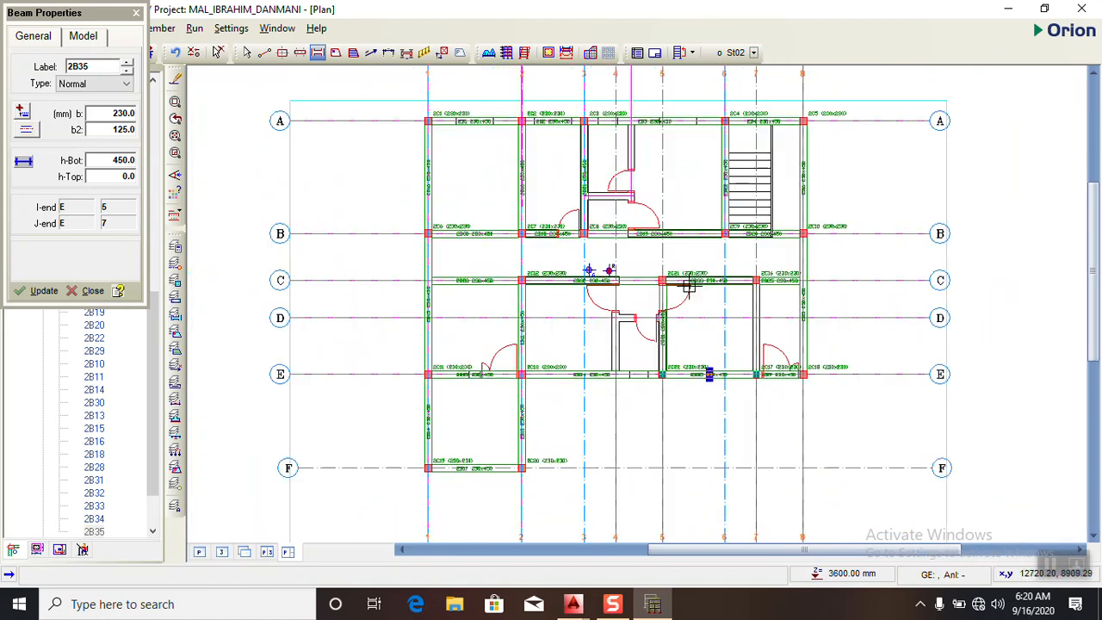
pyautogui.click(653, 606)
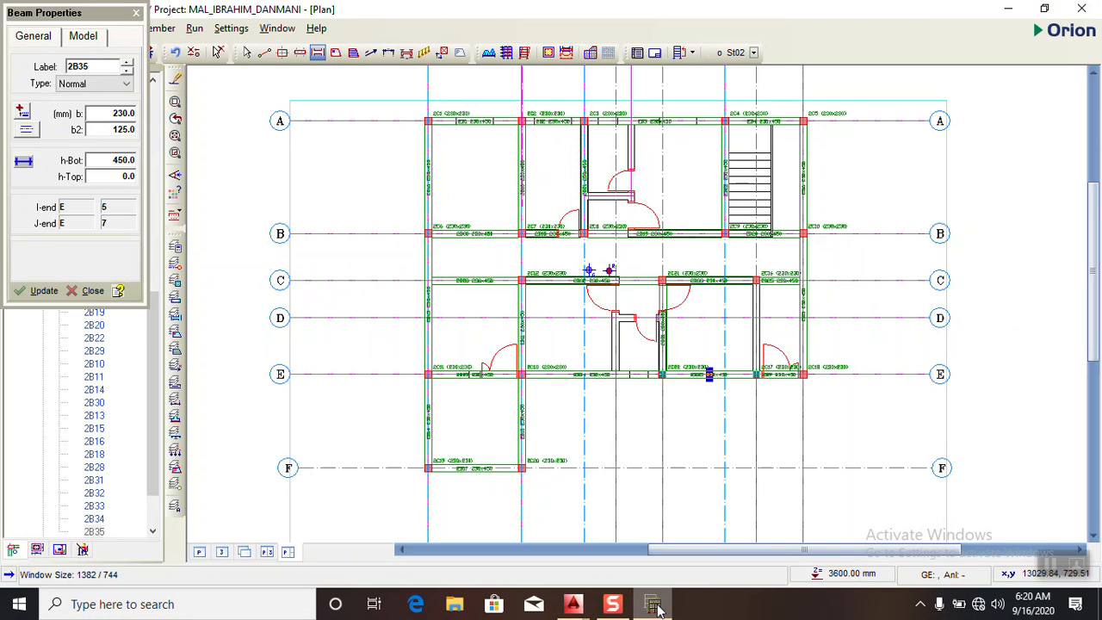
pyautogui.click(652, 606)
pyautogui.click(653, 606)
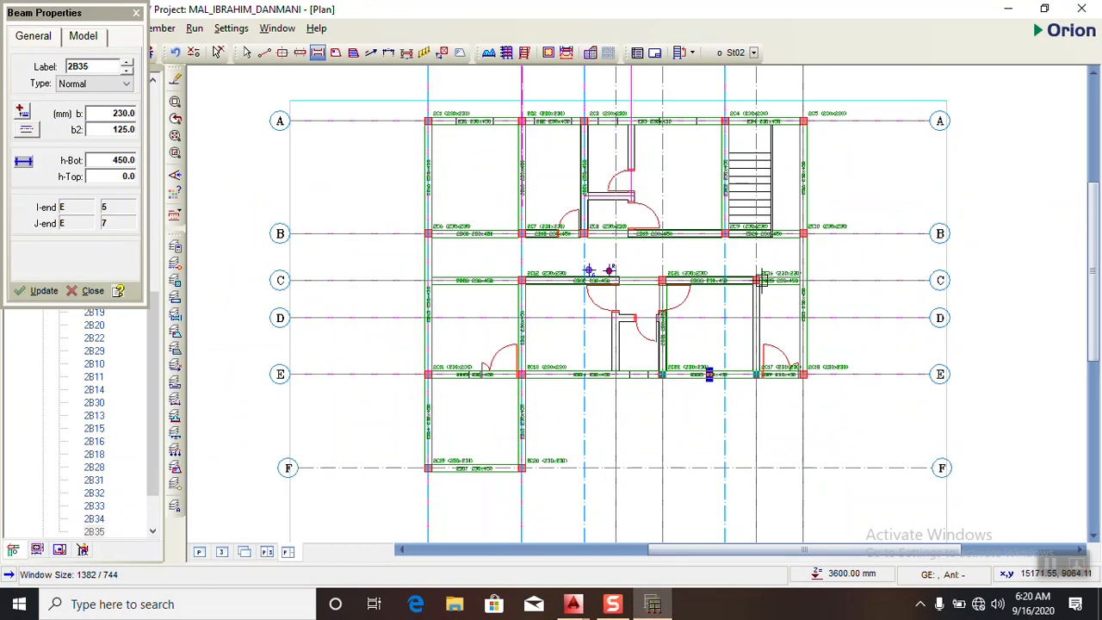
pyautogui.scroll(2, 793, 298)
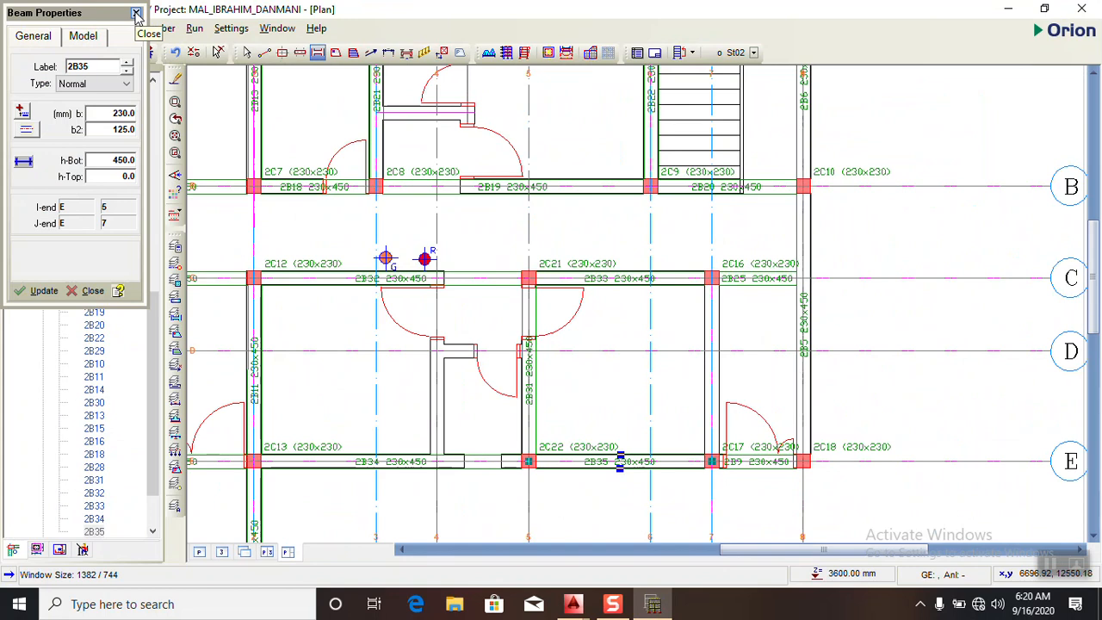
pyautogui.click(653, 606)
pyautogui.click(653, 605)
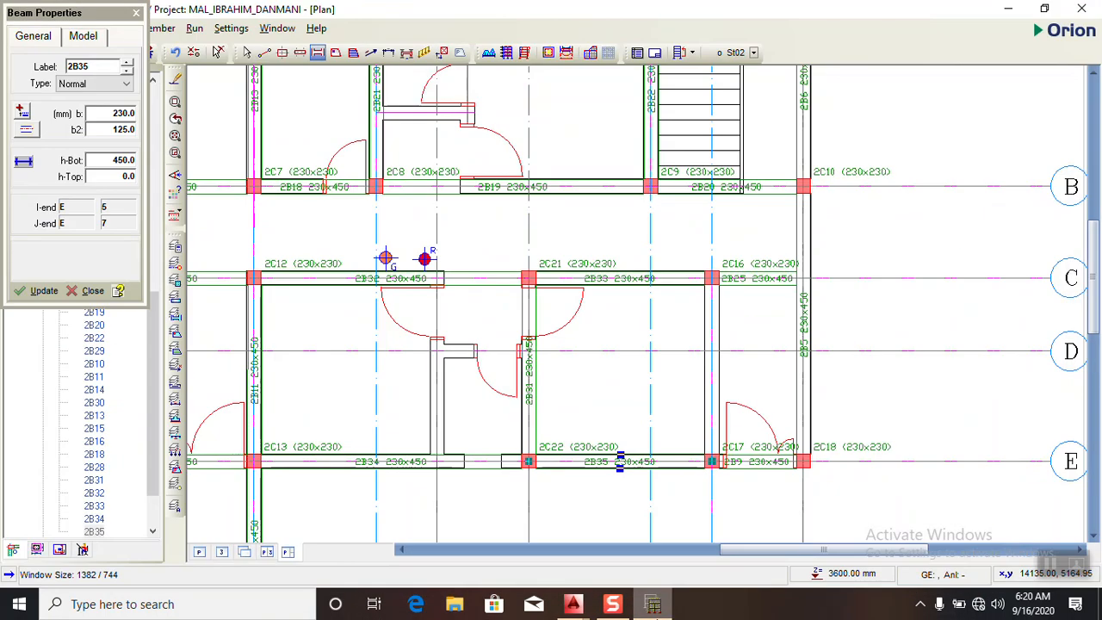
pyautogui.click(653, 606)
# - Examine the walls around the lower toilet on both floor plans in AutoCAD, and return to Orion
pyautogui.scroll(-3, 534, 388)
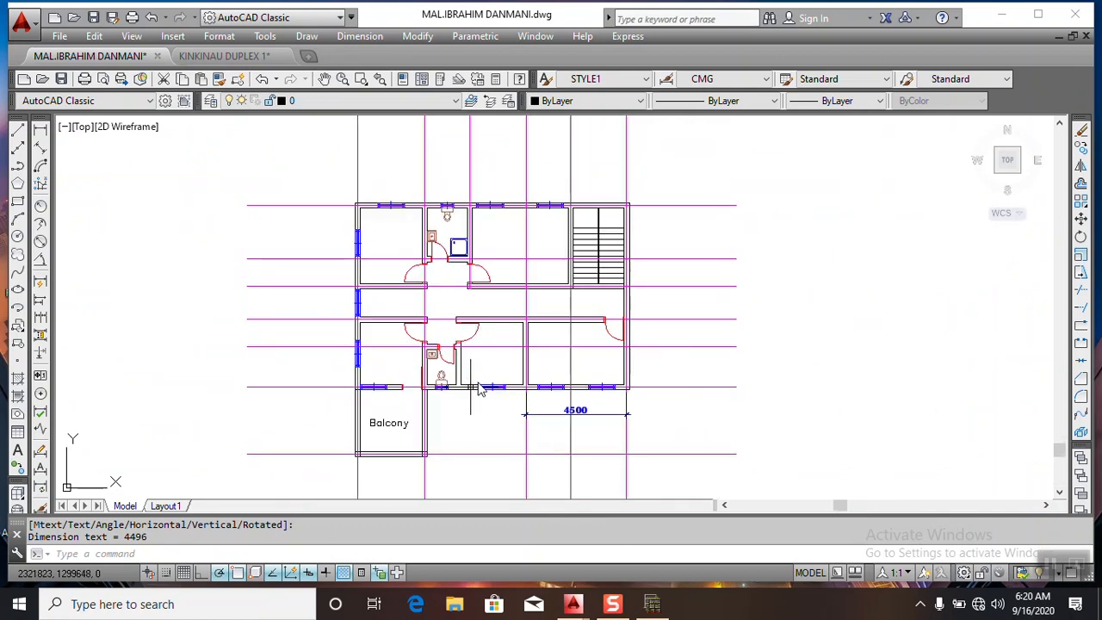
pyautogui.scroll(2, 479, 390)
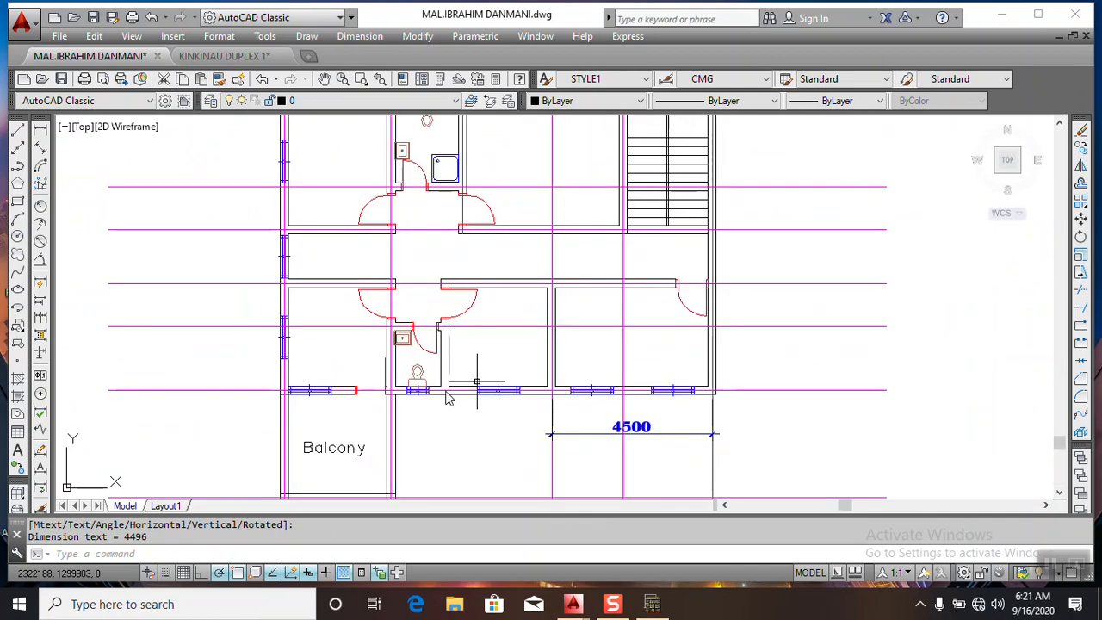
pyautogui.scroll(-2, 448, 396)
pyautogui.scroll(-2, 475, 412)
pyautogui.scroll(2, 475, 412)
pyautogui.scroll(-1, 448, 396)
pyautogui.scroll(4, 509, 366)
pyautogui.scroll(-5, 554, 385)
pyautogui.scroll(2, 351, 290)
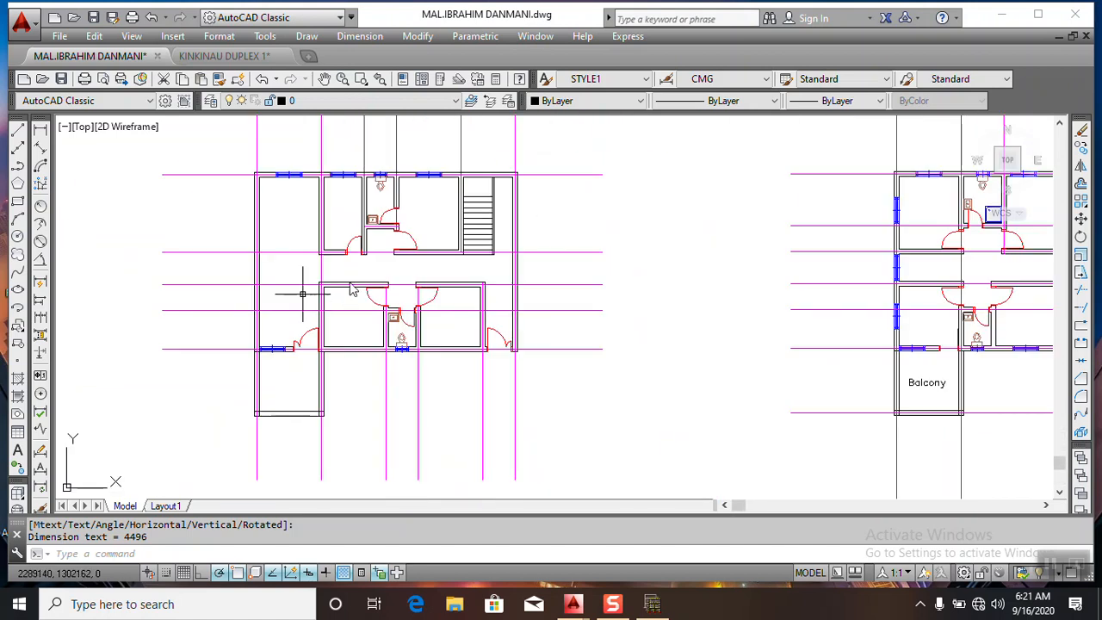
pyautogui.scroll(-1, 330, 310)
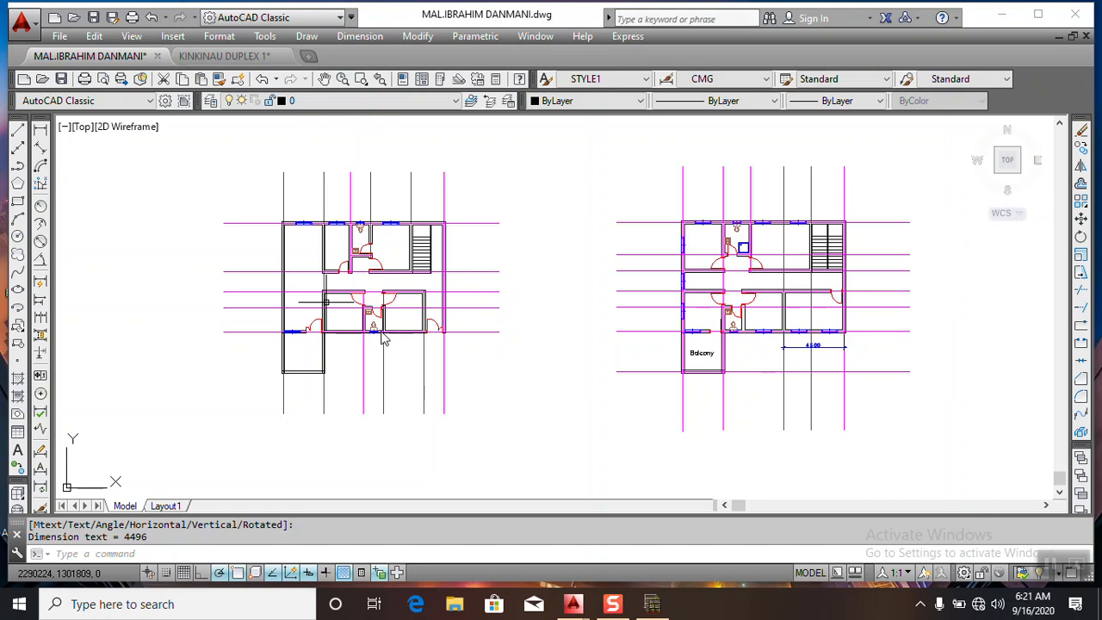
pyautogui.scroll(6, 739, 312)
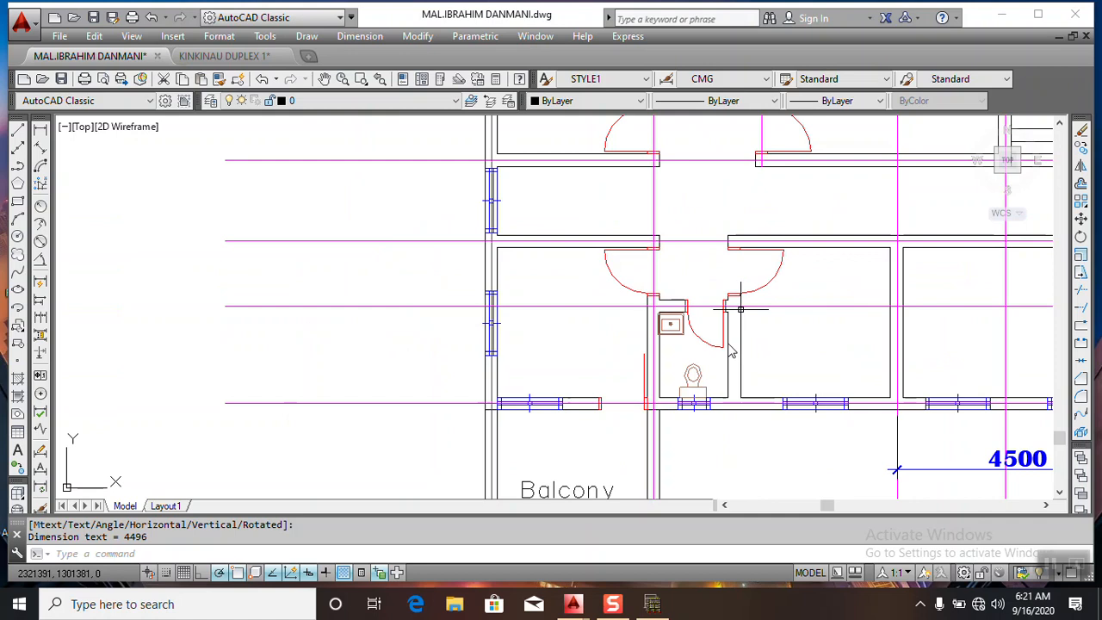
pyautogui.click(653, 603)
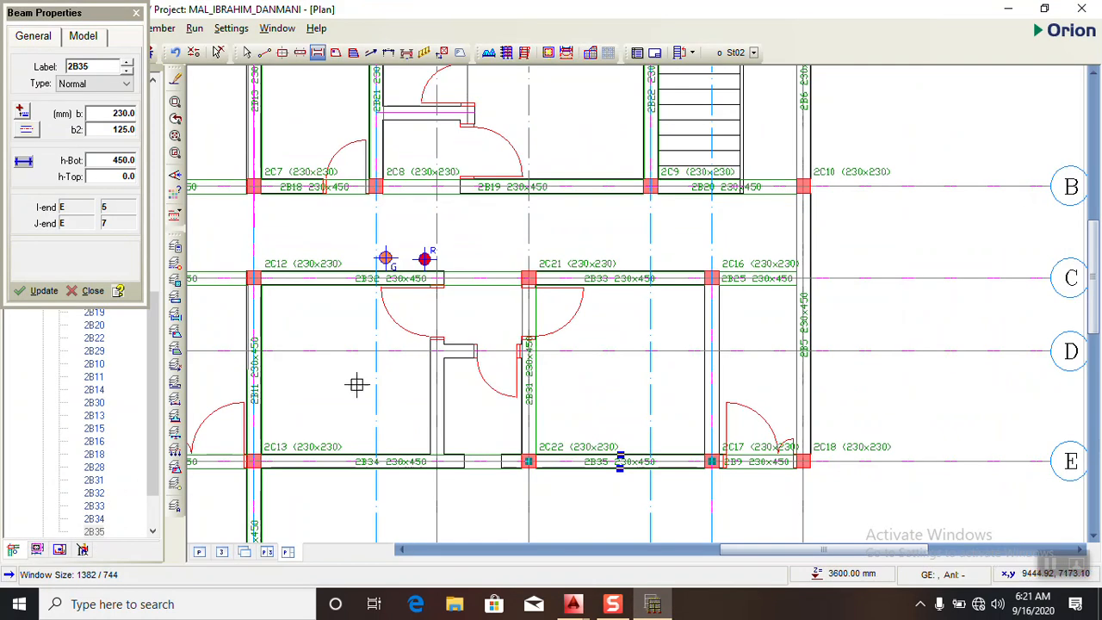
# - End the beam insertion and make St01 the current storey
pyautogui.scroll(-2, 476, 337)
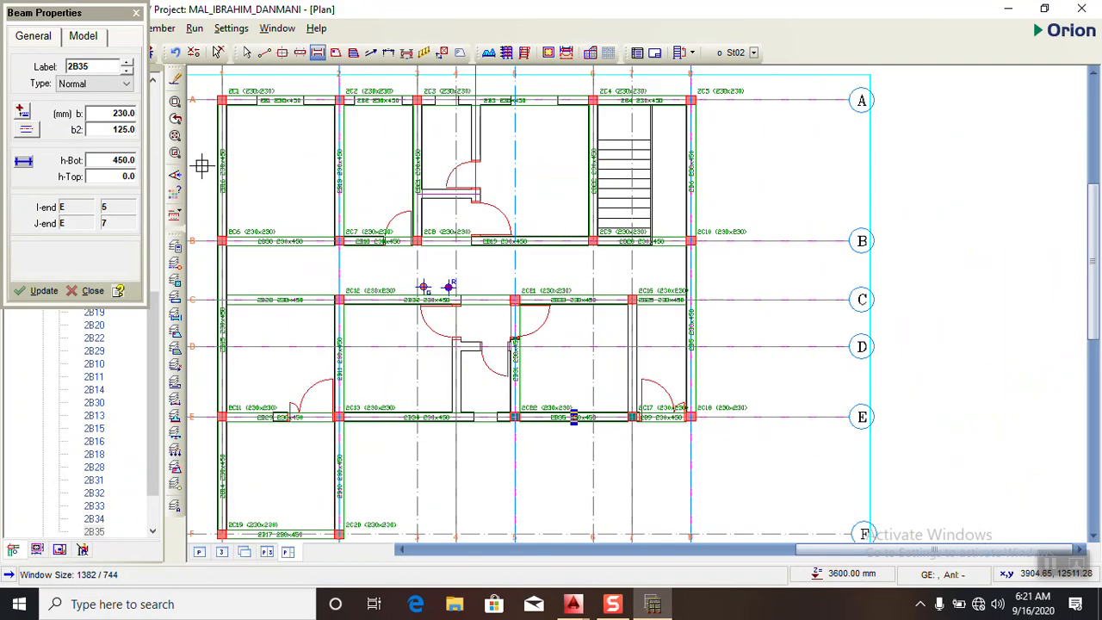
pyautogui.click(136, 13)
pyautogui.scroll(12, 92, 228)
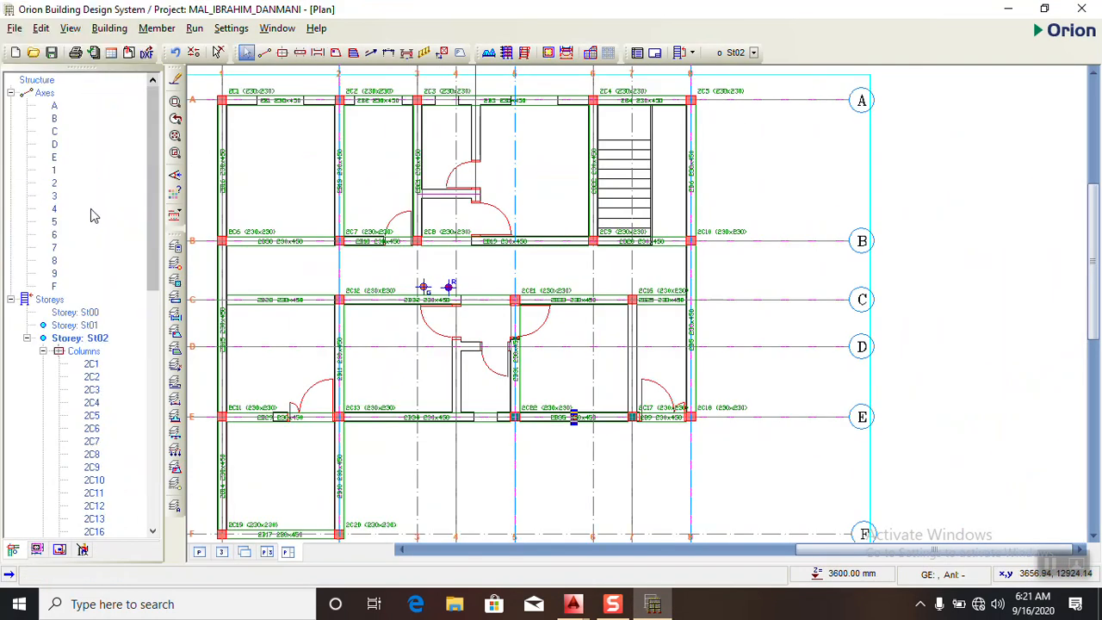
pyautogui.click(89, 326)
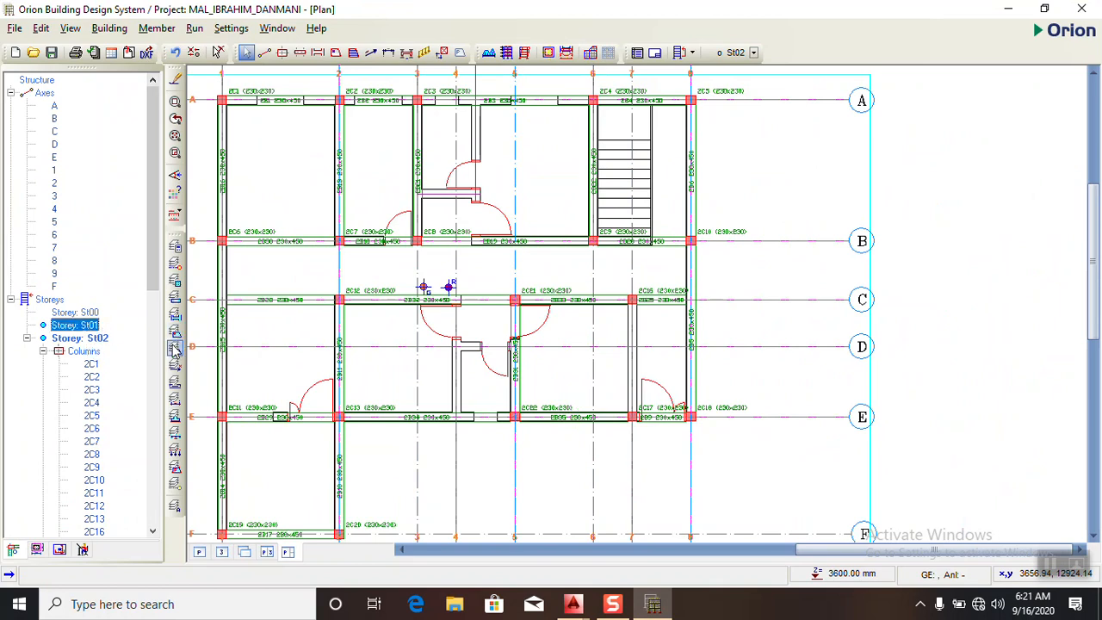
pyautogui.rightClick(86, 330)
pyautogui.click(125, 337)
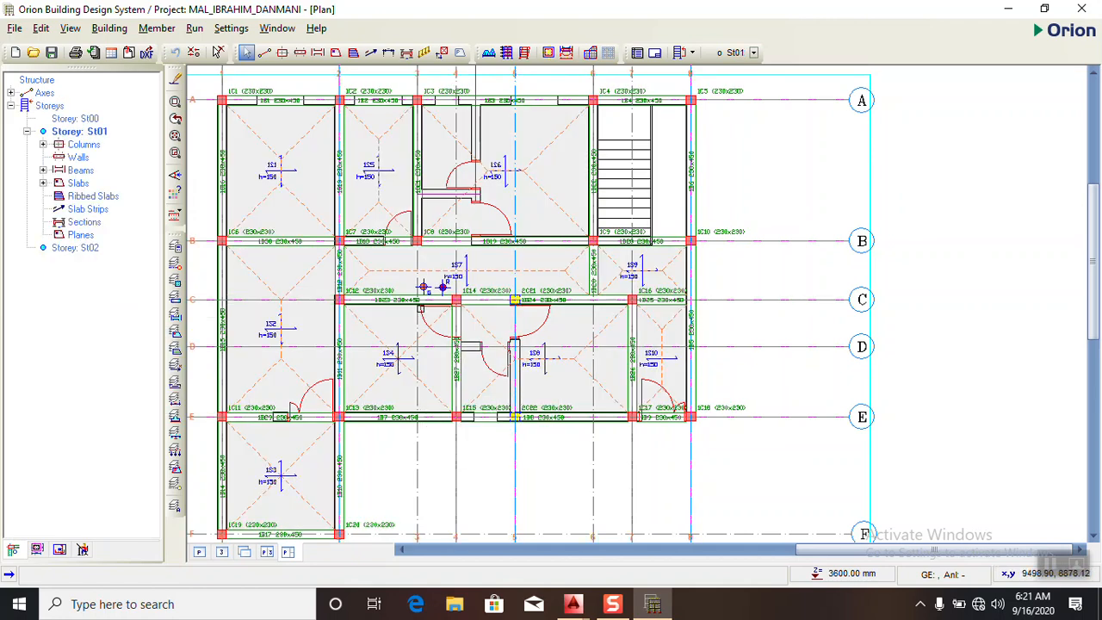
# - Insert a 3.47 kN/m dead line load on slab 1S4 along axis 3 from axis E to axis C
pyautogui.click(424, 52)
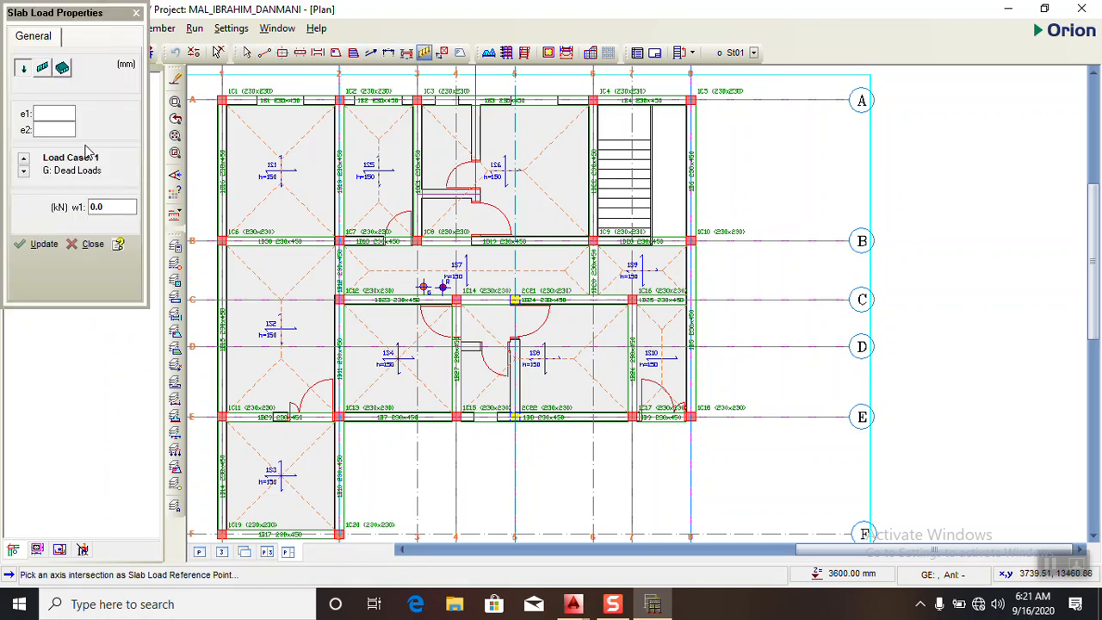
pyautogui.click(42, 66)
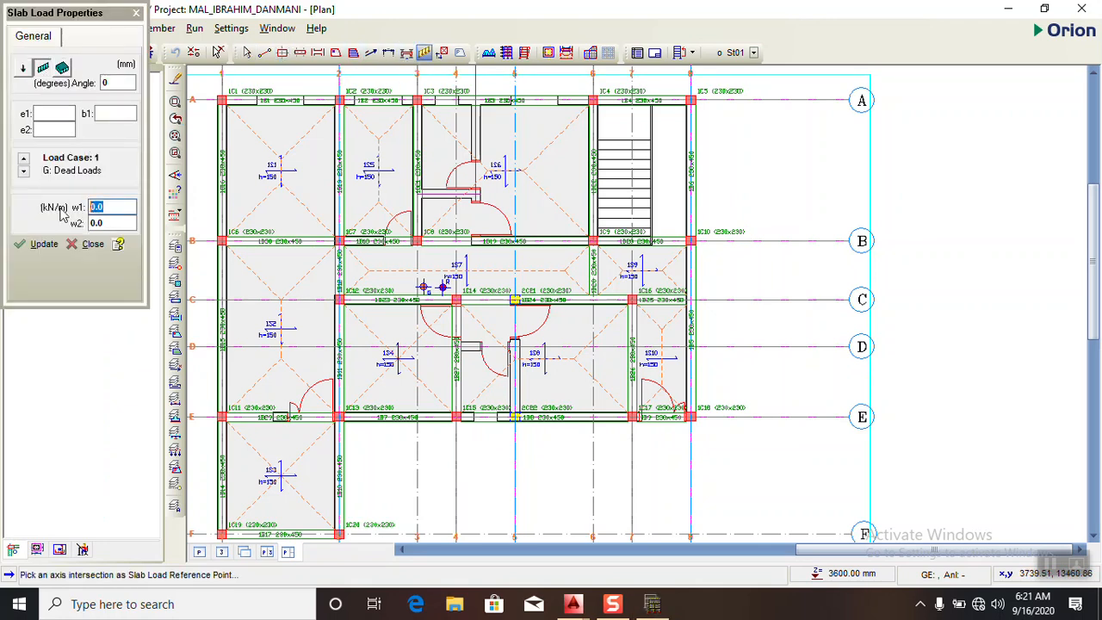
pyautogui.write('3.47')
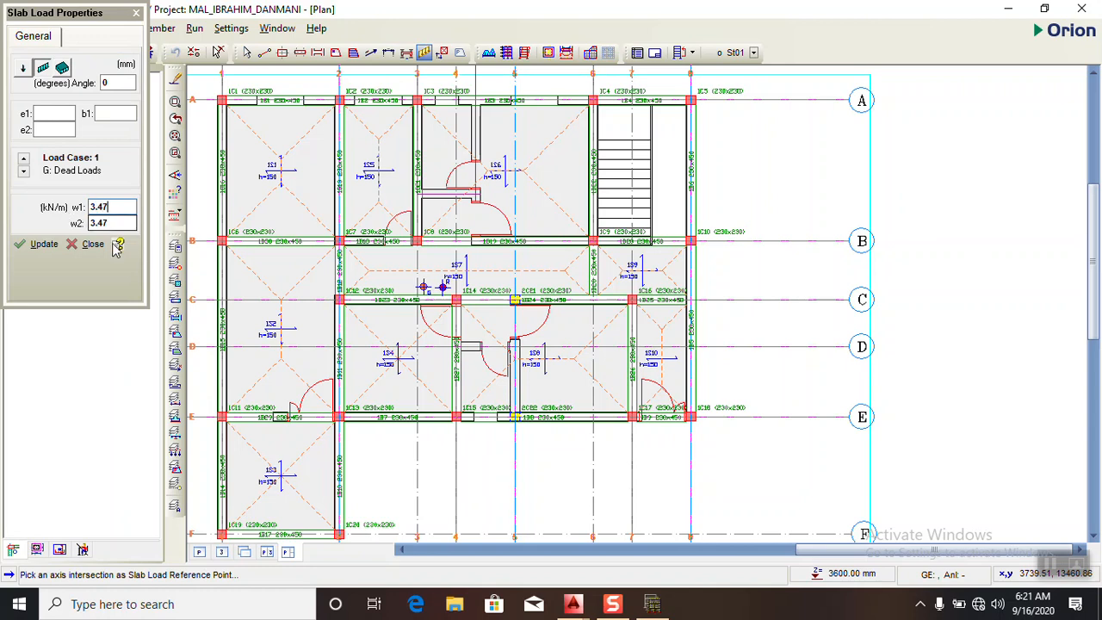
pyautogui.click(417, 417)
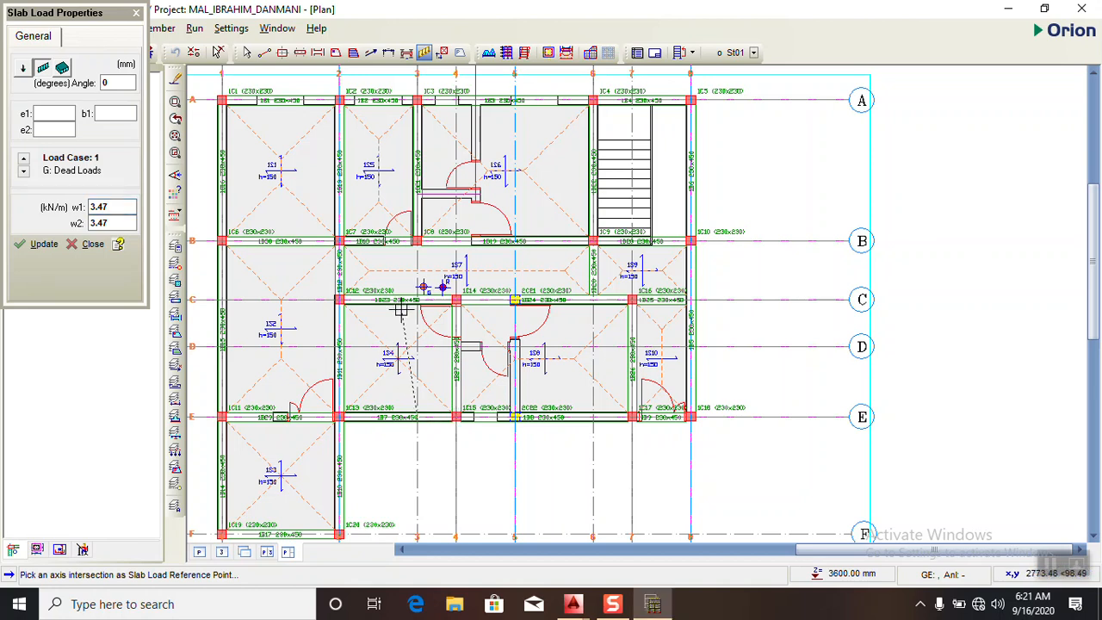
pyautogui.click(417, 300)
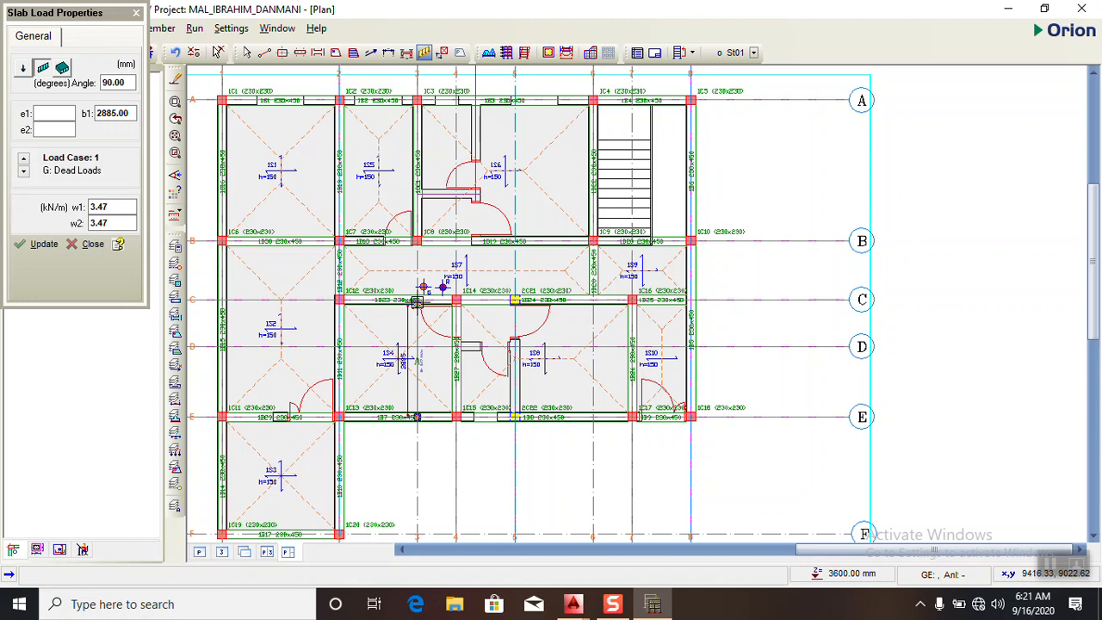
pyautogui.scroll(2, 423, 391)
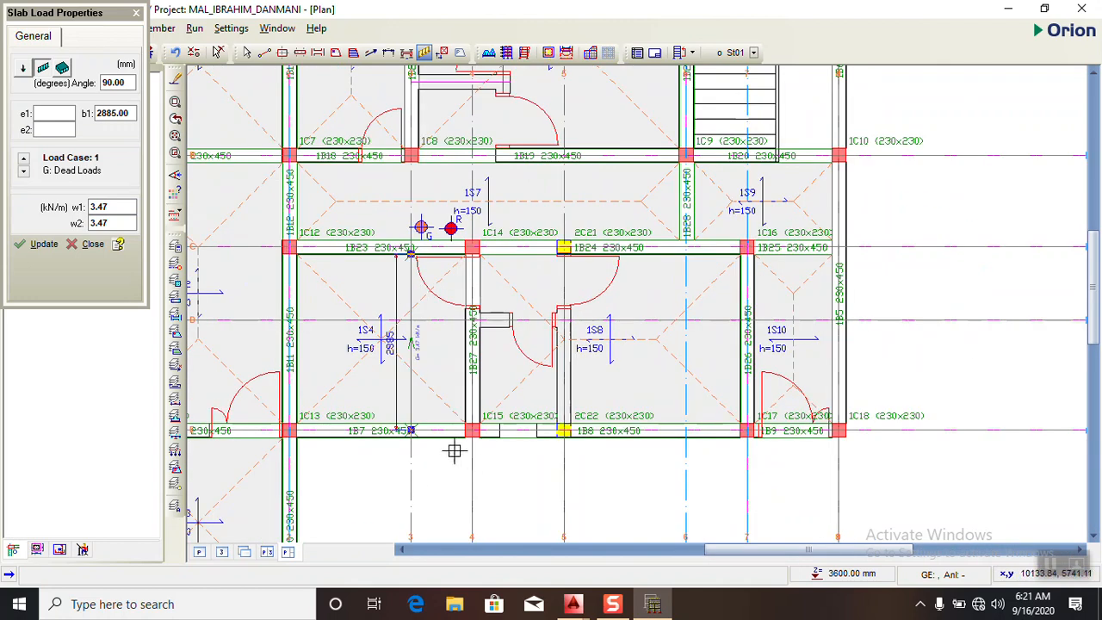
pyautogui.click(136, 13)
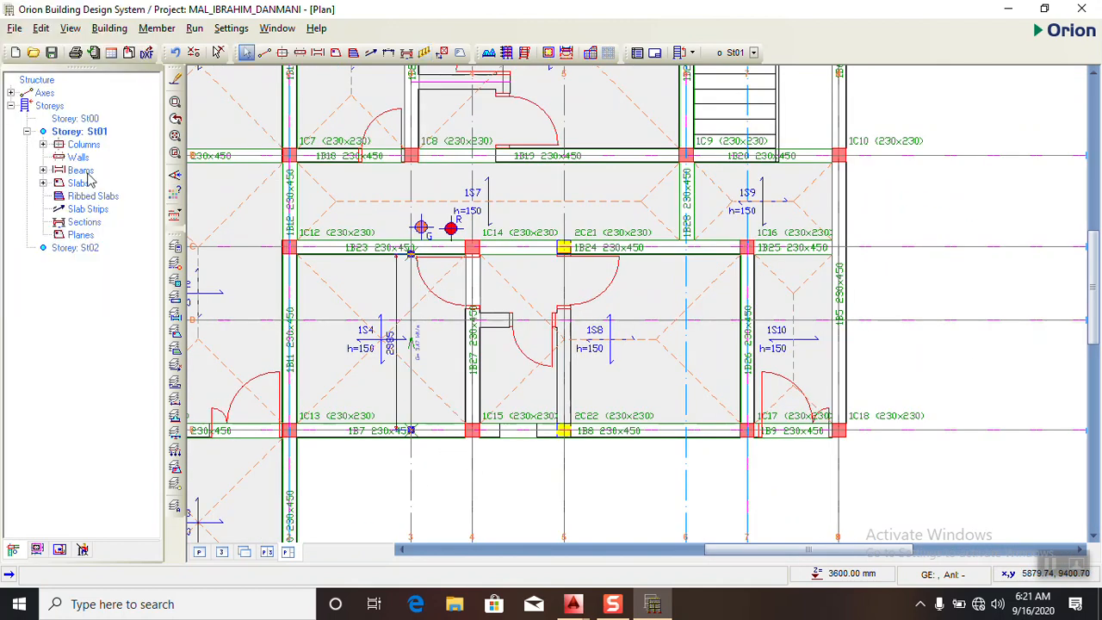
# - Open the 3D view and examine the whole two-storey frame
pyautogui.click(221, 552)
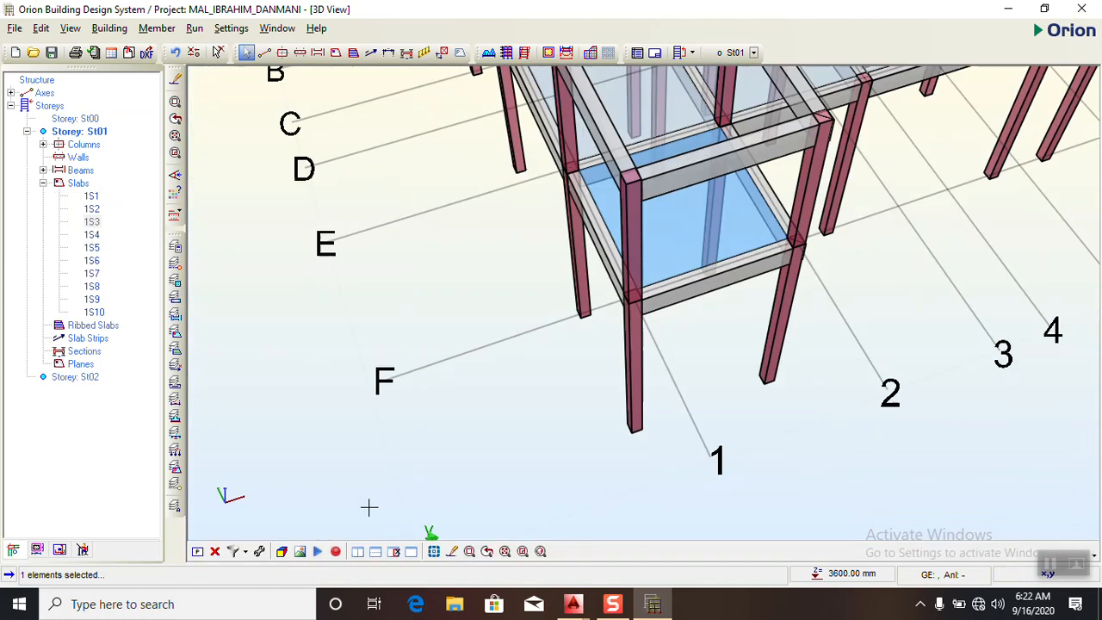
pyautogui.scroll(2, 665, 313)
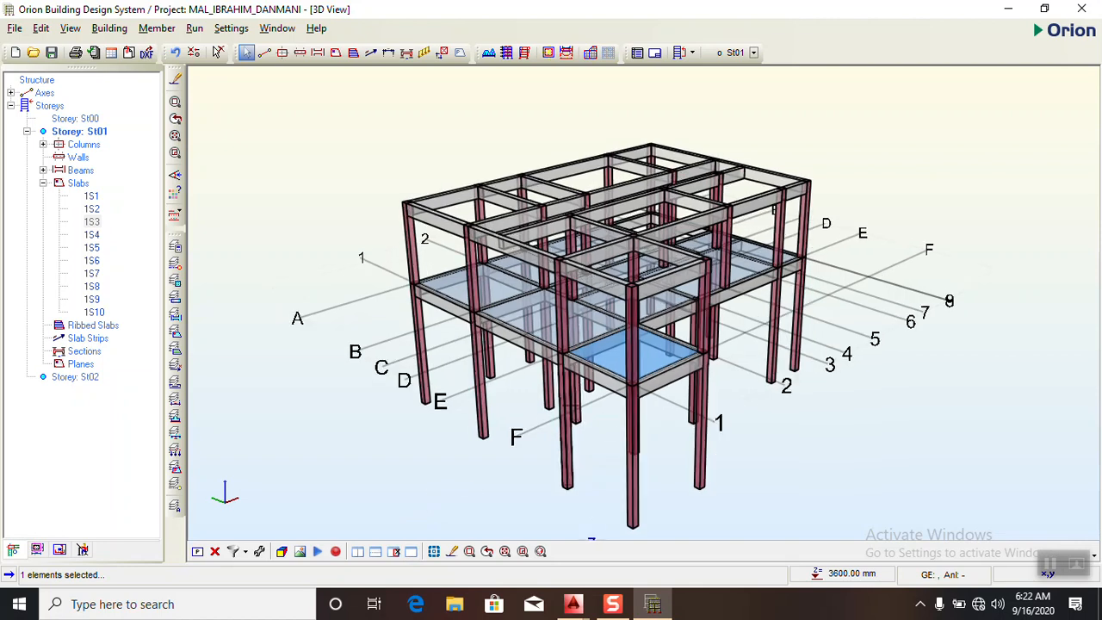
# - Examine the two-storey frame around slab 1S3 in 3D and return to the St01 plan view
pyautogui.scroll(2, 766, 363)
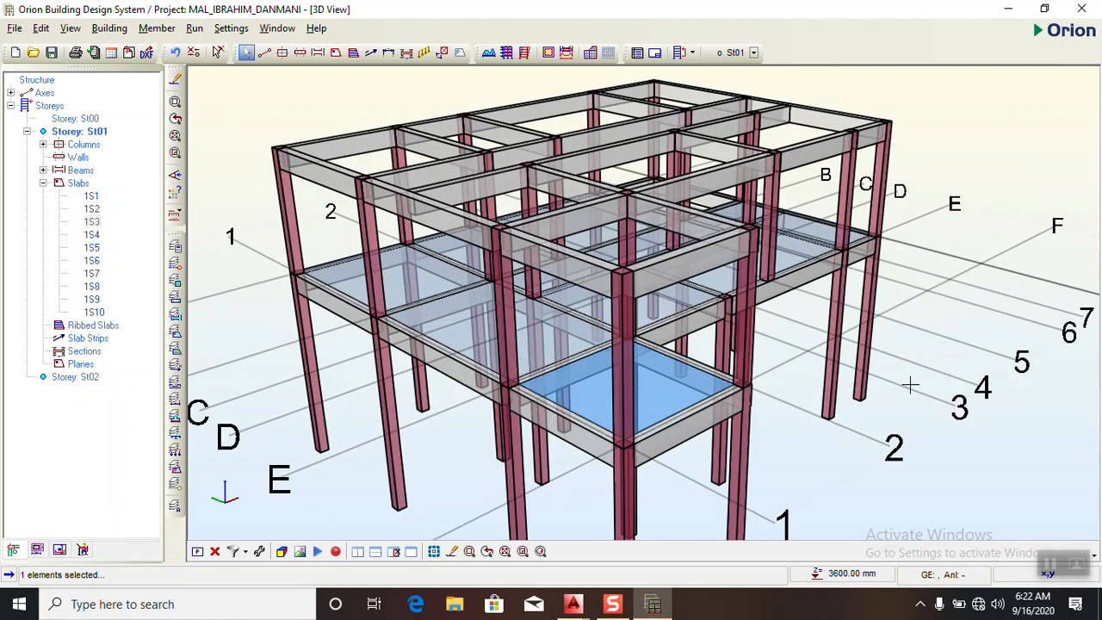
pyautogui.moveTo(888, 423); pyautogui.dragTo(778, 467, button='middle')
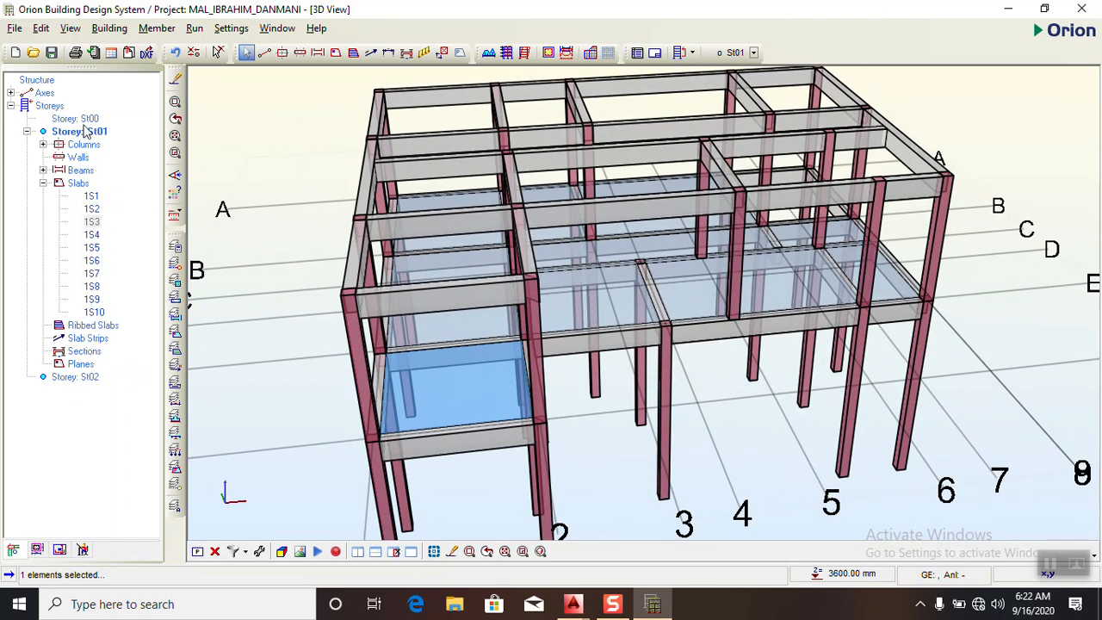
pyautogui.click(197, 551)
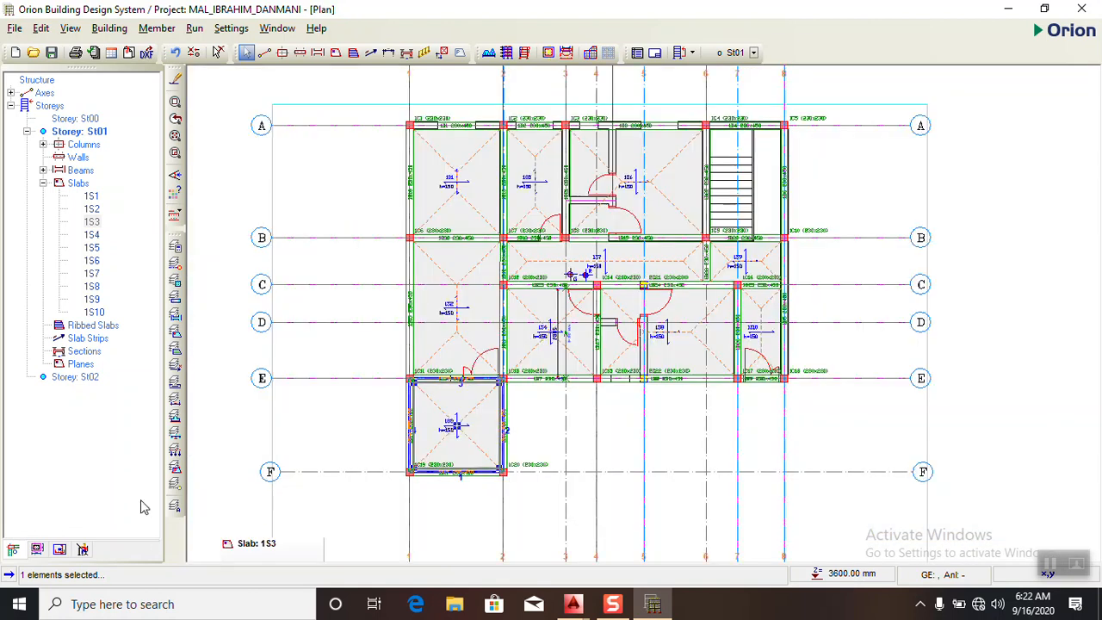
# - Compare the walls around slabs 1S4 and 1S8 with the floor plan in AutoCAD, and return to Orion
pyautogui.scroll(5, 559, 310)
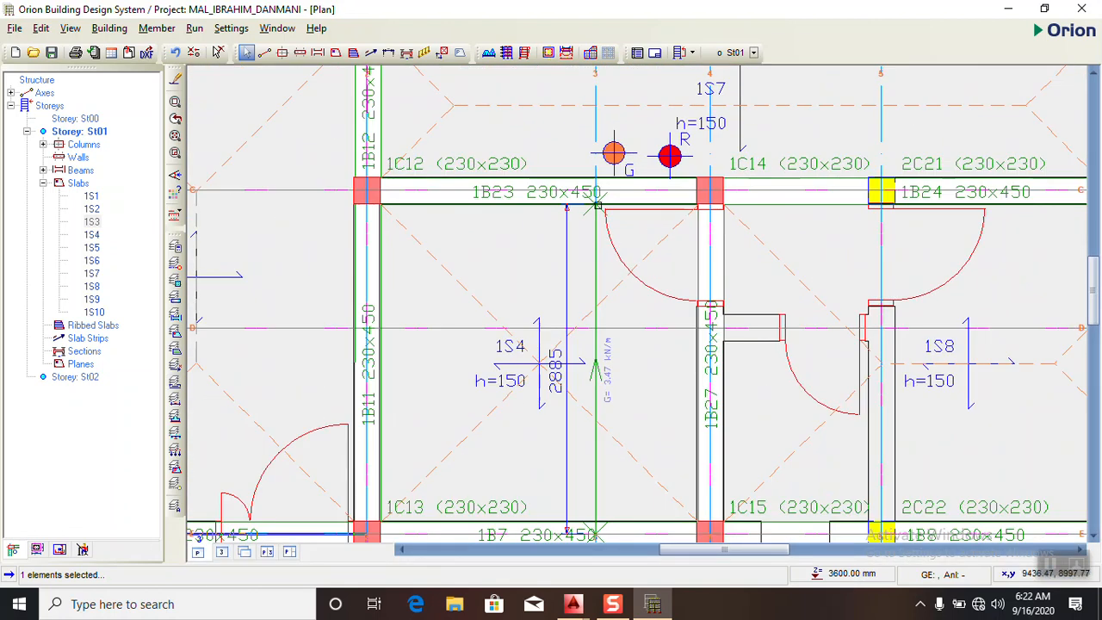
pyautogui.click(575, 604)
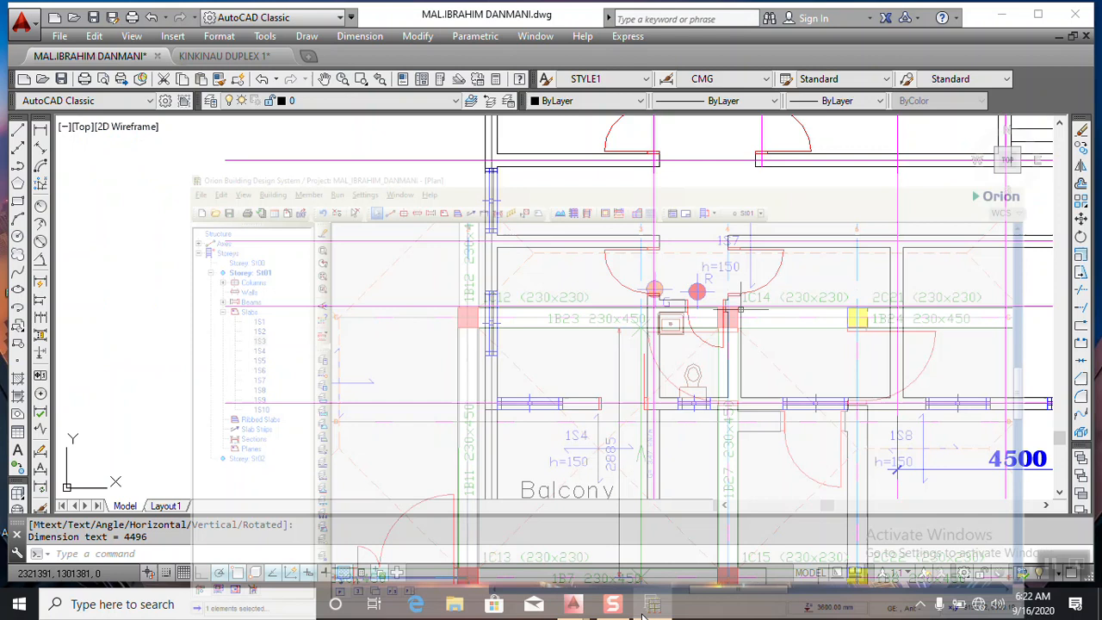
pyautogui.scroll(-3, 520, 414)
pyautogui.scroll(3, 584, 366)
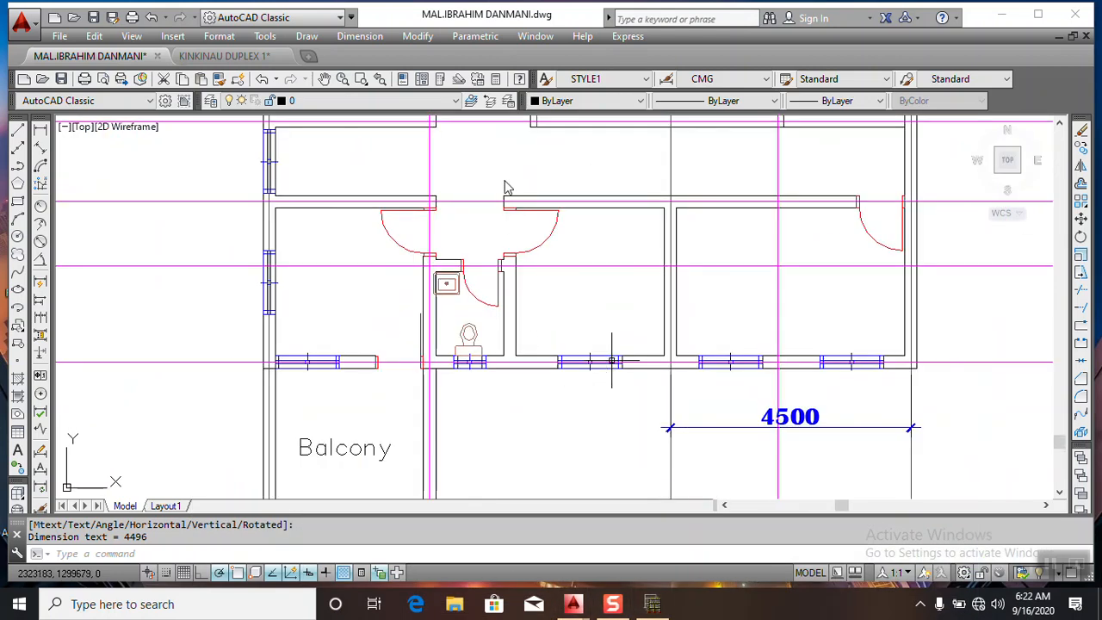
pyautogui.click(652, 604)
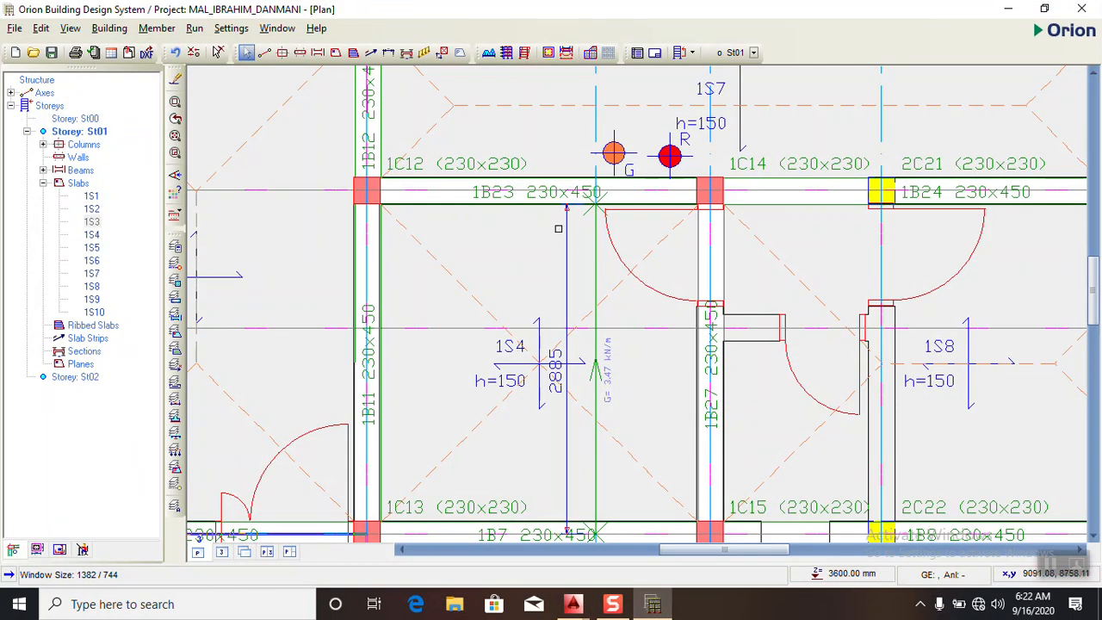
pyautogui.scroll(-2, 552, 266)
pyautogui.scroll(-3, 552, 265)
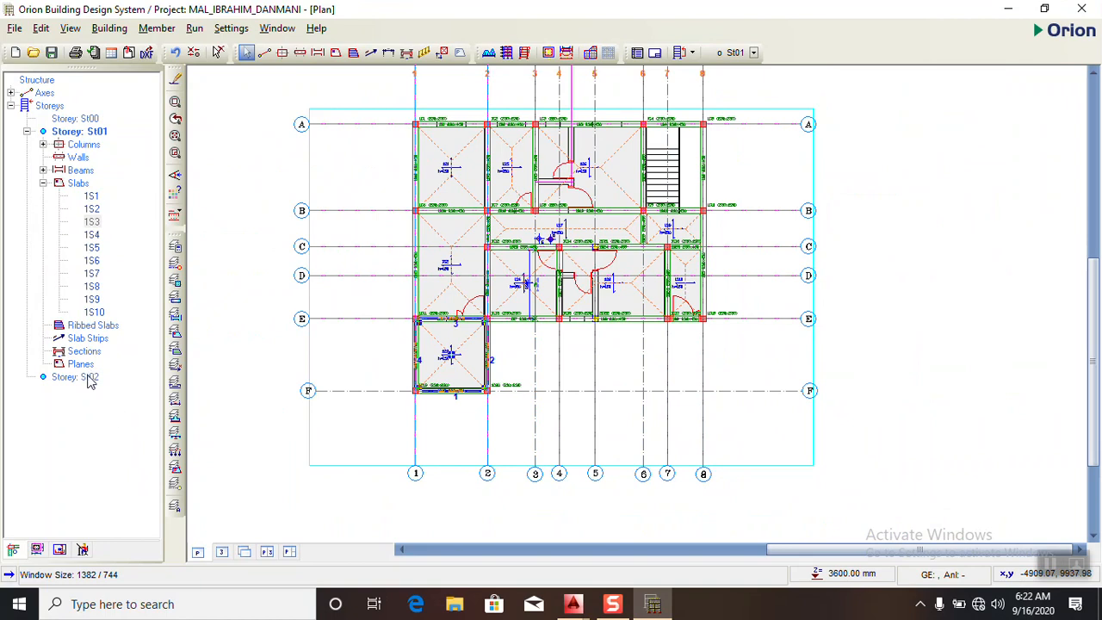
# - Define a wall load on beam 1B1 with unit weight 3.47 kN/m2, wall height 3 m and wall thickness 0.23 m
pyautogui.scroll(4, 465, 122)
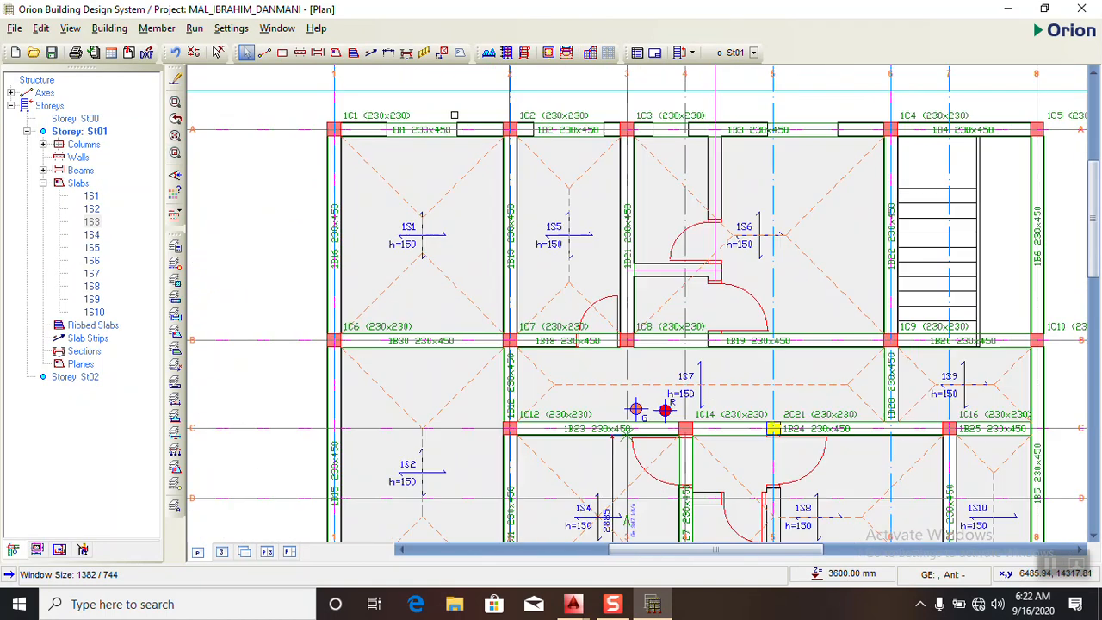
pyautogui.click(443, 126)
pyautogui.rightClick(443, 125)
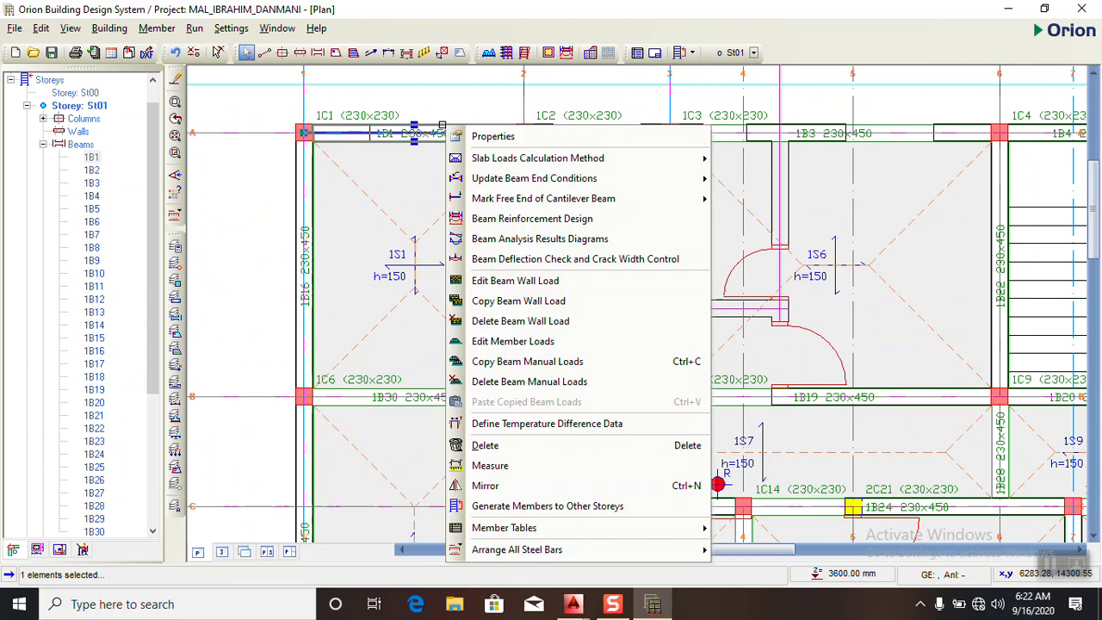
pyautogui.click(493, 282)
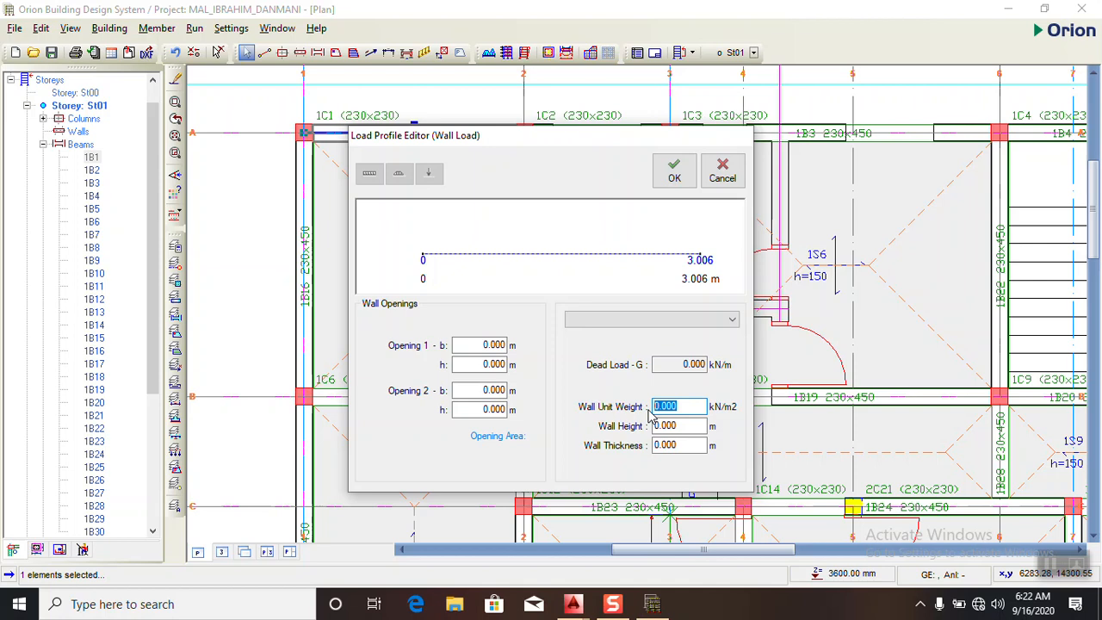
pyautogui.write('3.47')
pyautogui.press('Tab')
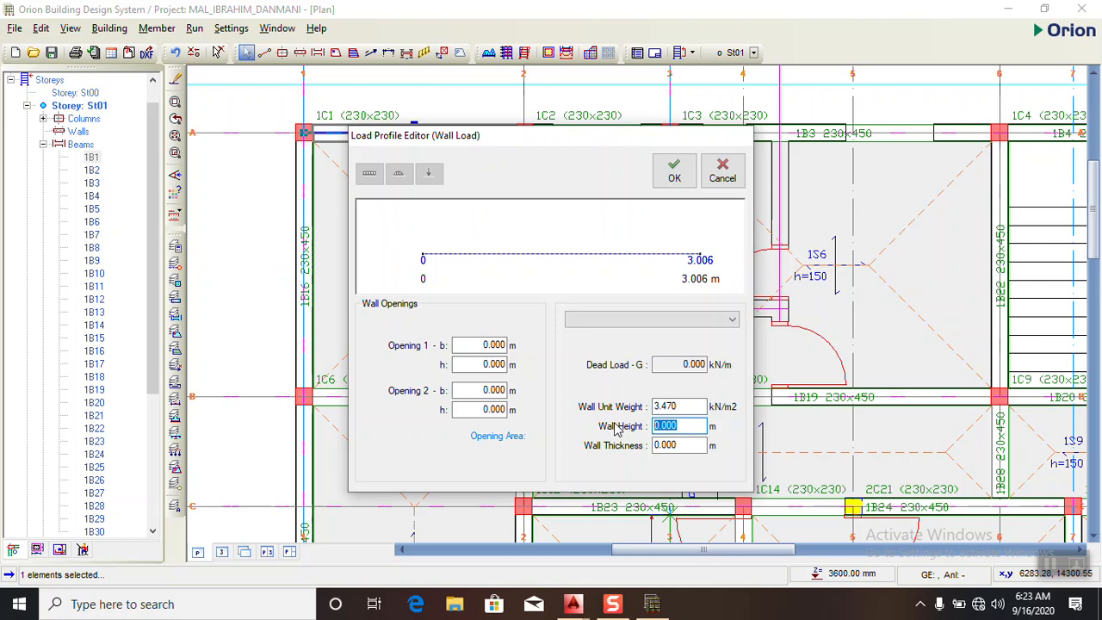
pyautogui.write('3')
pyautogui.press('Tab')
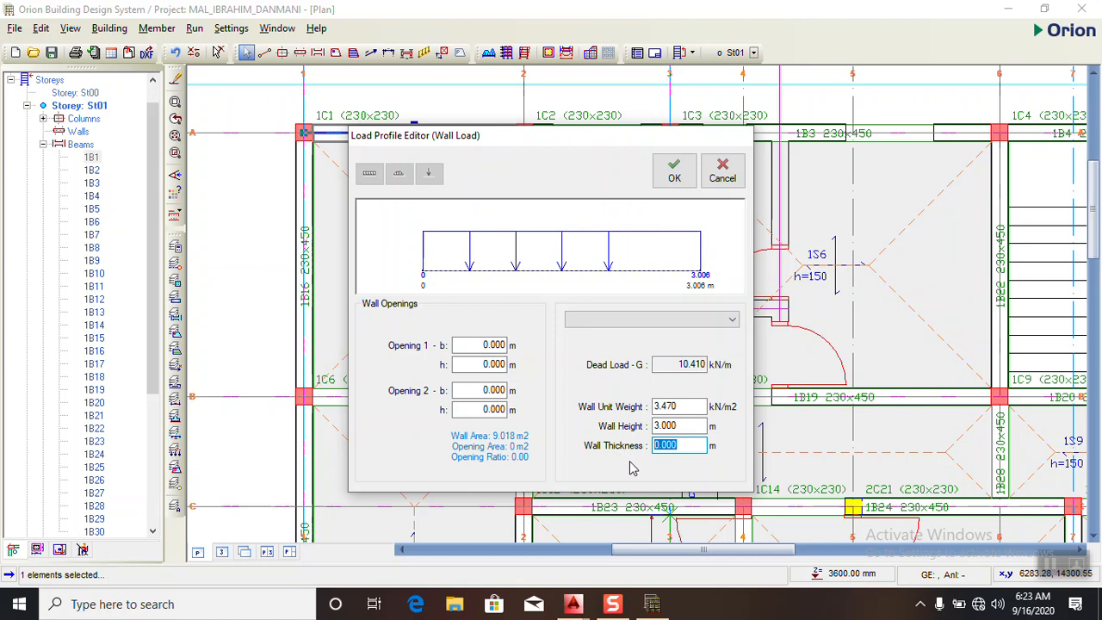
pyautogui.press('BackSpace')
pyautogui.click(674, 172)
# - Copy beam 1B1's wall load and paste it onto all beams of St01, replacing their existing wall loads
pyautogui.rightClick(417, 129)
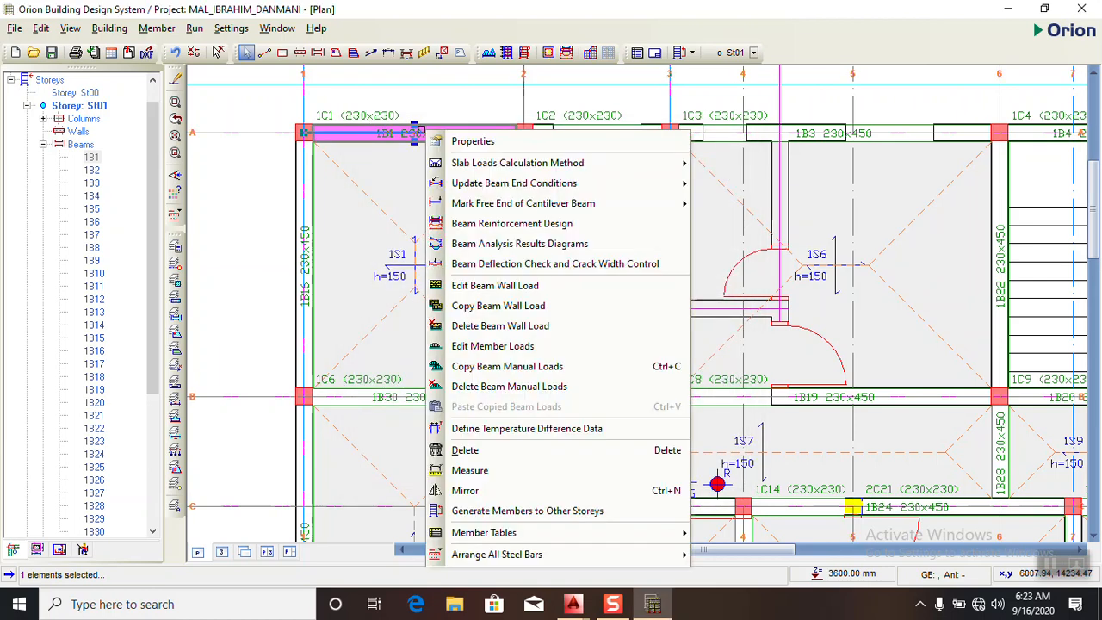
pyautogui.click(459, 307)
pyautogui.scroll(-5, 437, 163)
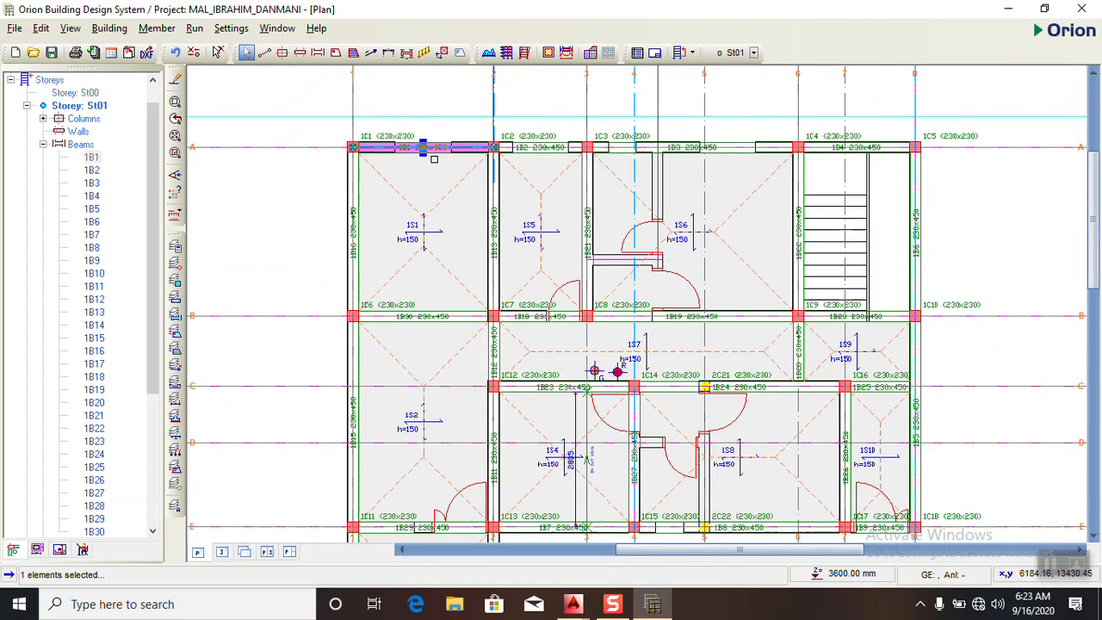
pyautogui.scroll(-2, 435, 169)
pyautogui.click(287, 83)
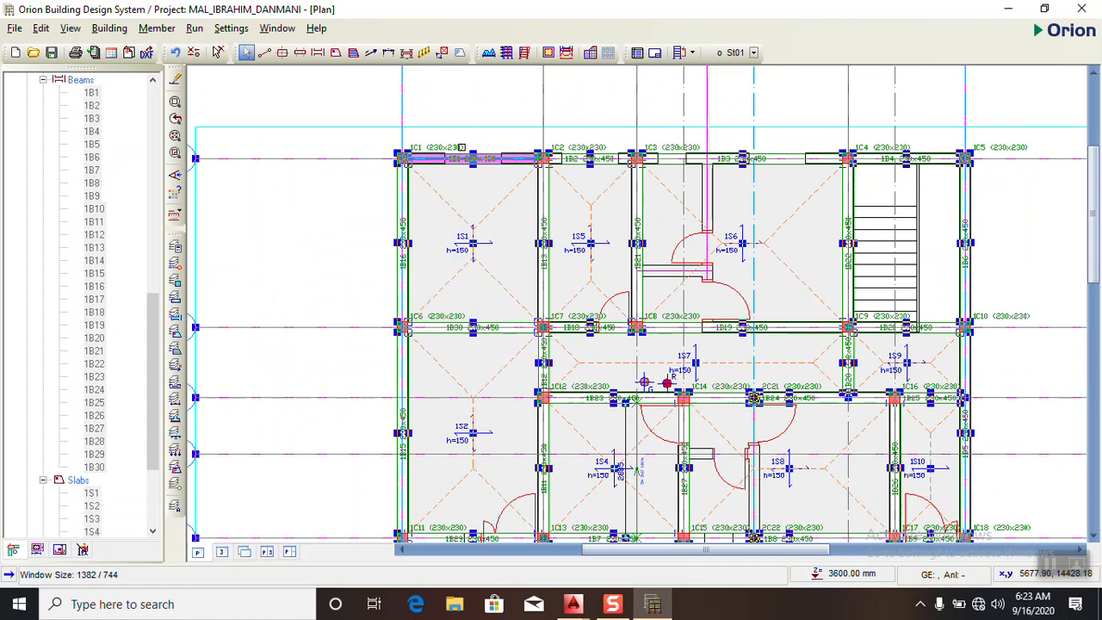
pyautogui.rightClick(468, 150)
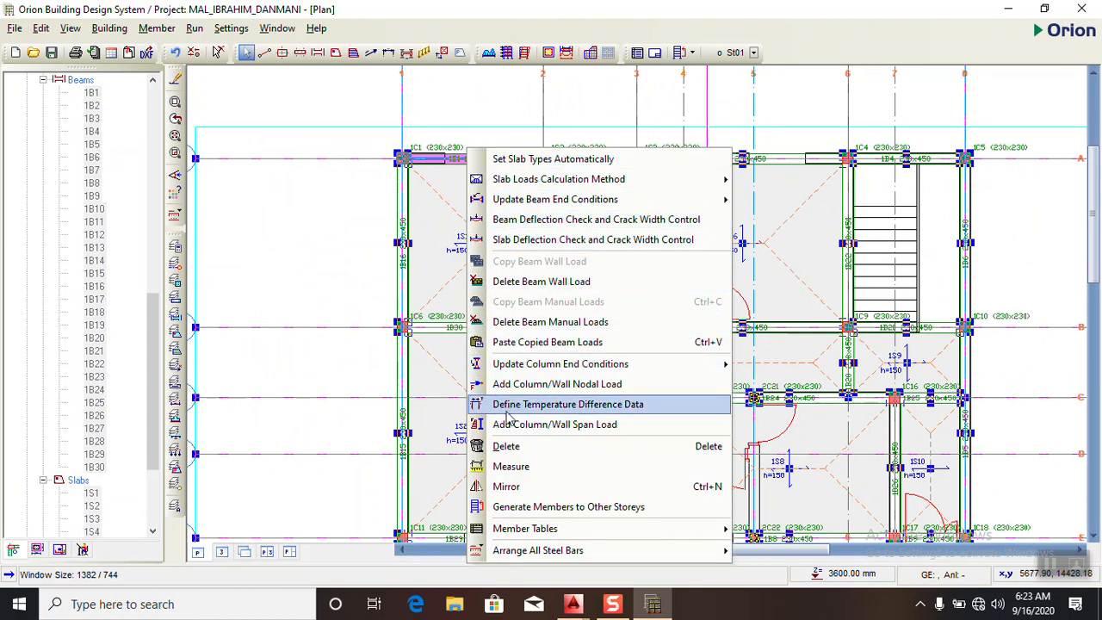
pyautogui.click(489, 345)
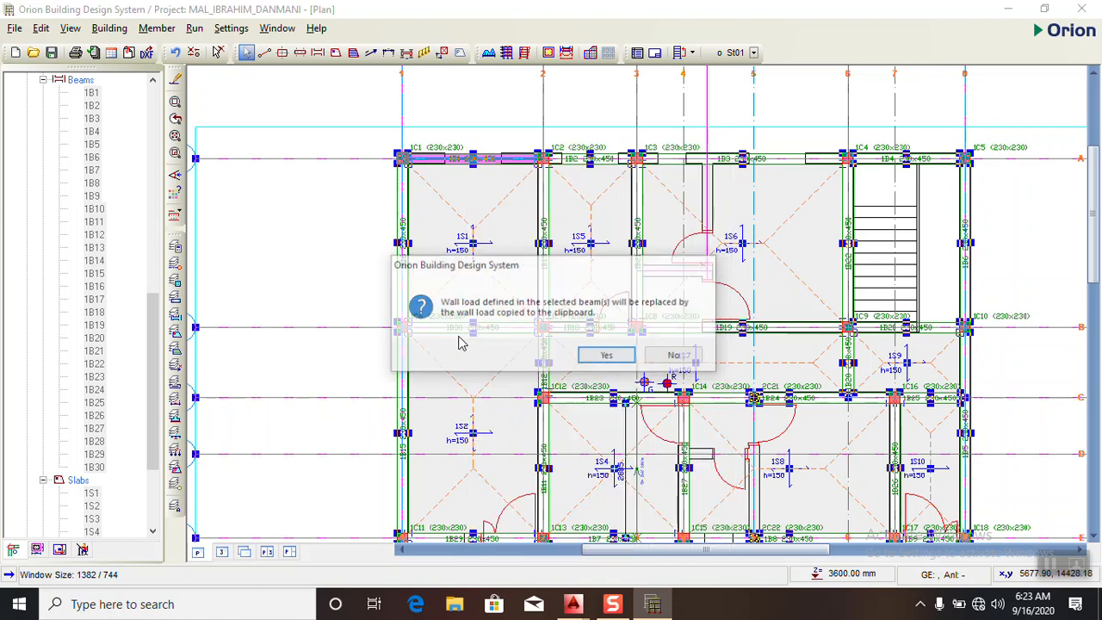
pyautogui.click(596, 355)
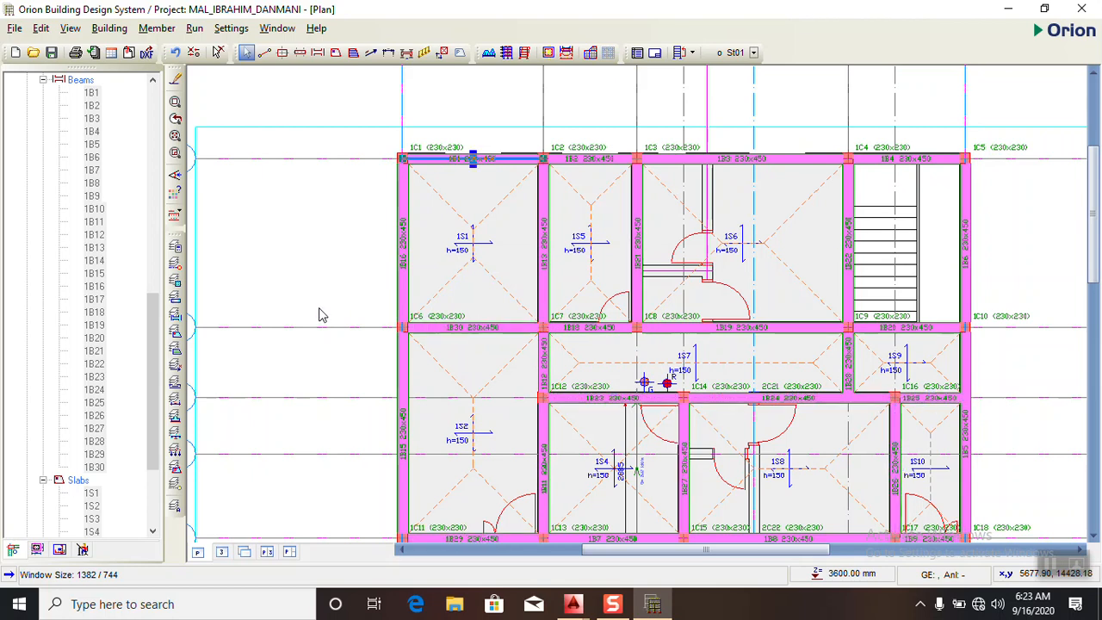
# - Examine the corridor and room walls on the balcony floor plan in AutoCAD, and return to Orion
pyautogui.scroll(-4, 644, 381)
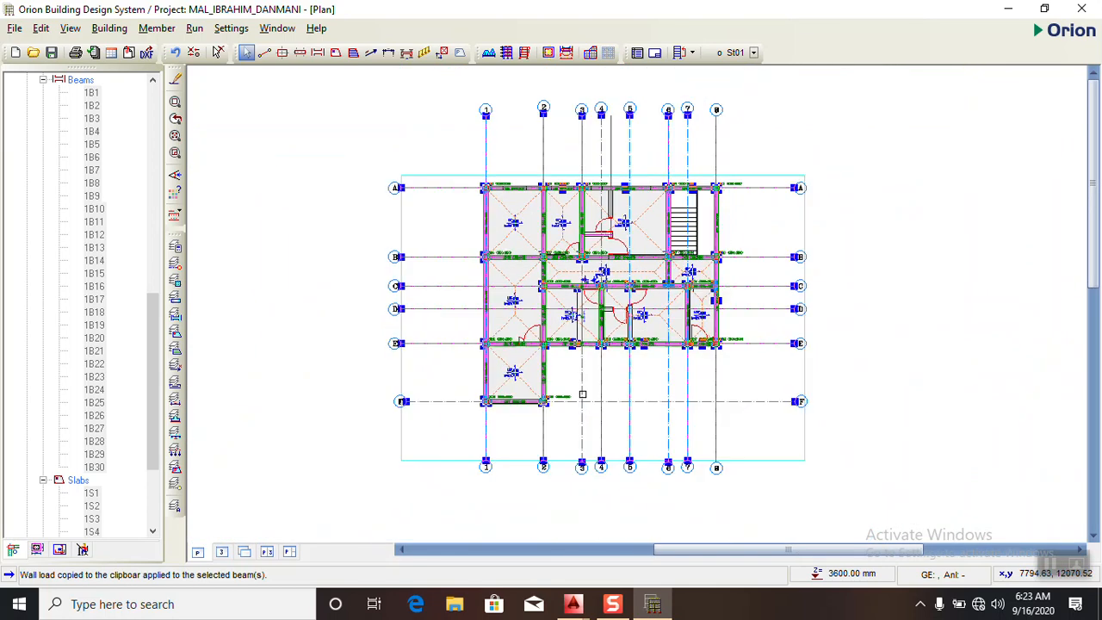
pyautogui.hotkey('alt', 'Tab')
pyautogui.scroll(-5, 423, 286)
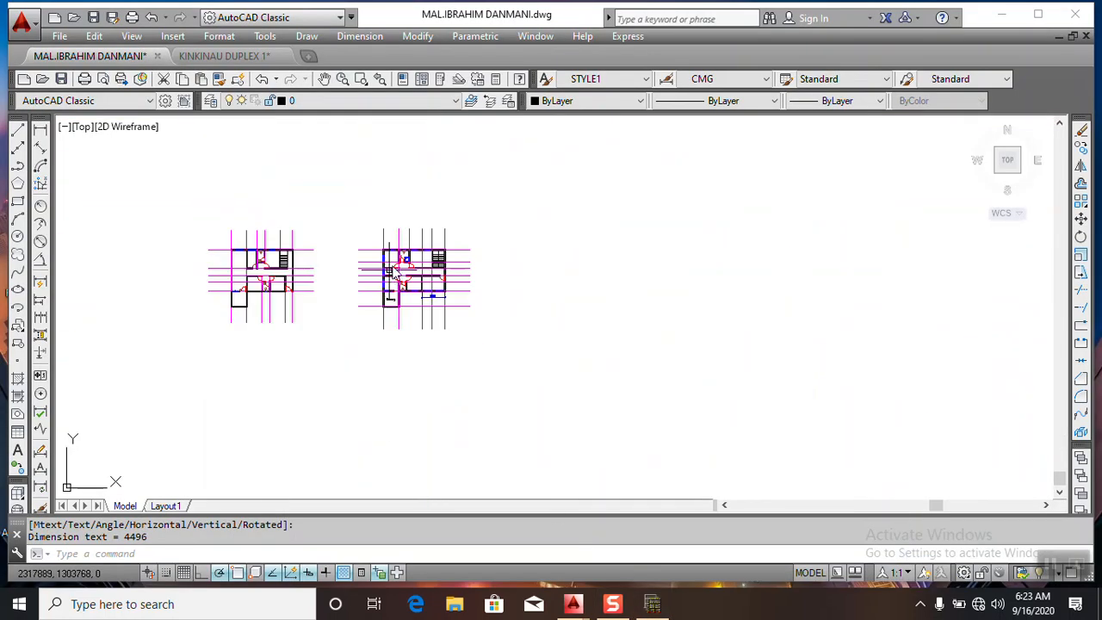
pyautogui.scroll(5, 422, 286)
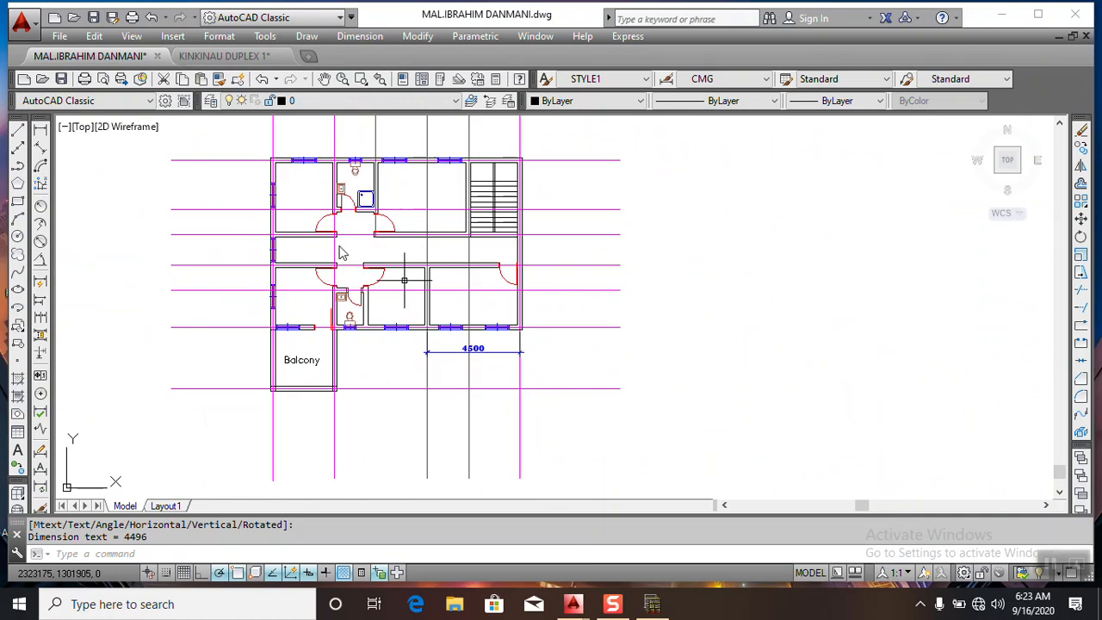
pyautogui.scroll(2, 393, 252)
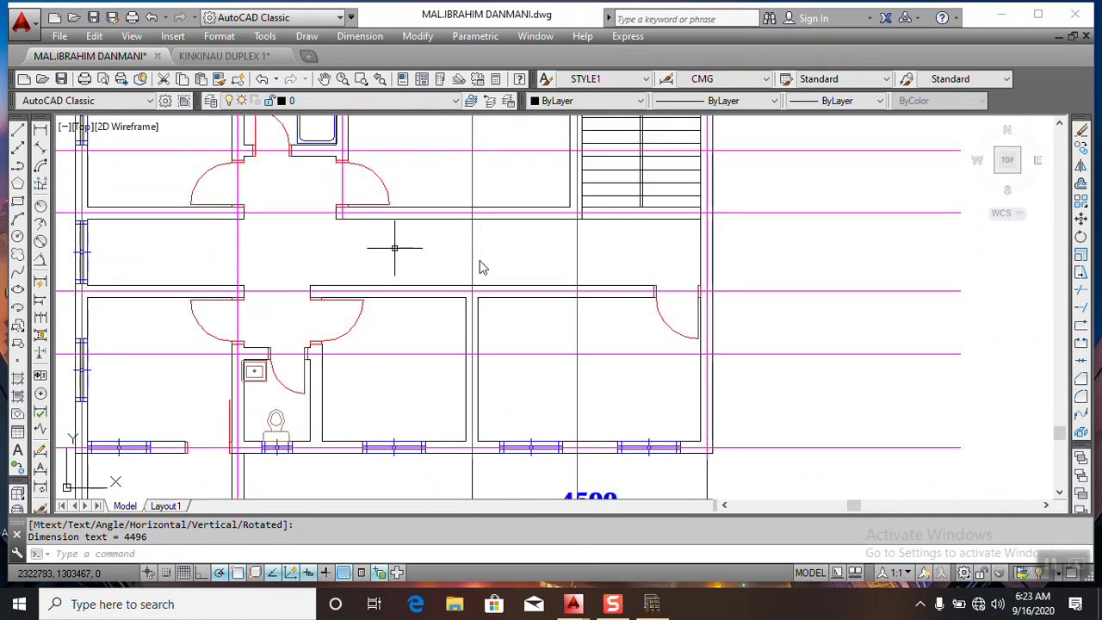
pyautogui.scroll(-2, 509, 278)
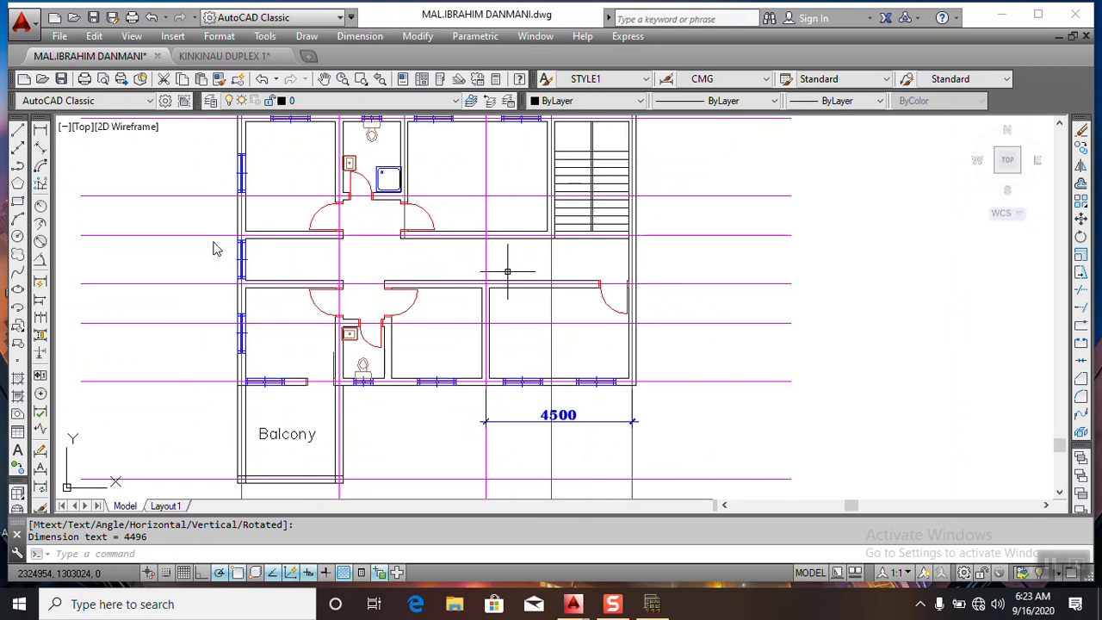
pyautogui.click(652, 604)
# - Delete the wall load from beam 1B12 on axis 2 between axes B and C
pyautogui.scroll(4, 543, 263)
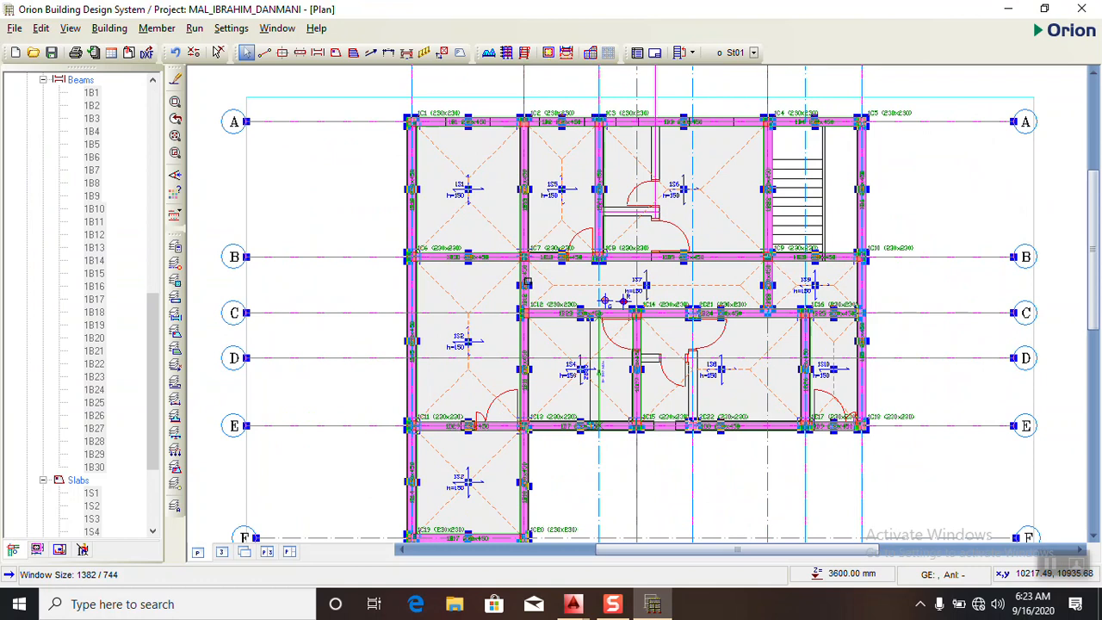
pyautogui.click(521, 280)
pyautogui.rightClick(522, 279)
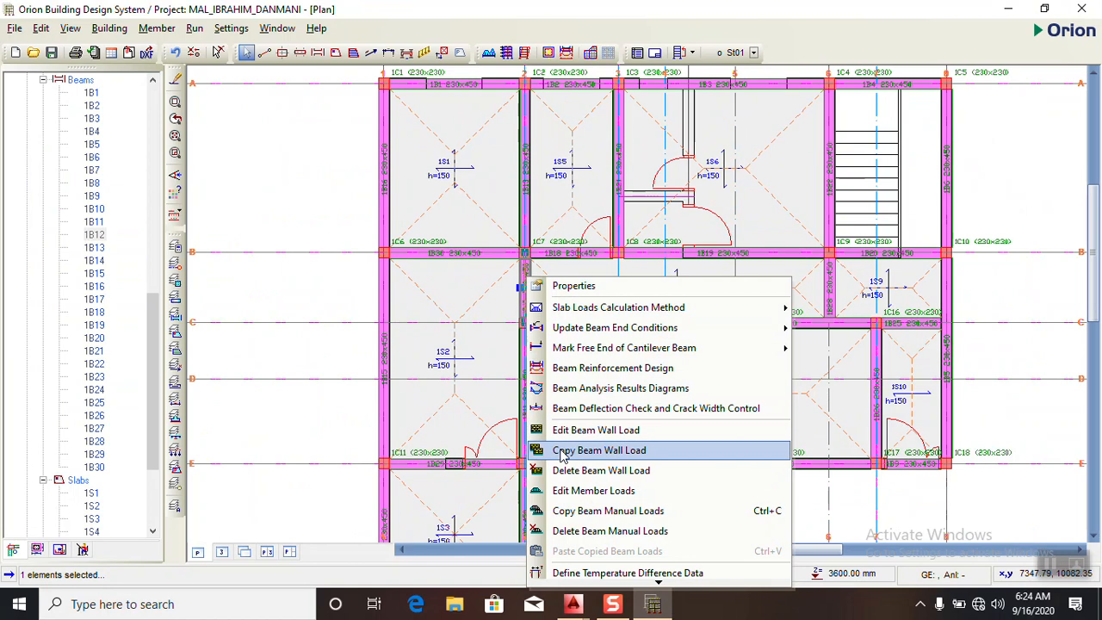
pyautogui.click(561, 472)
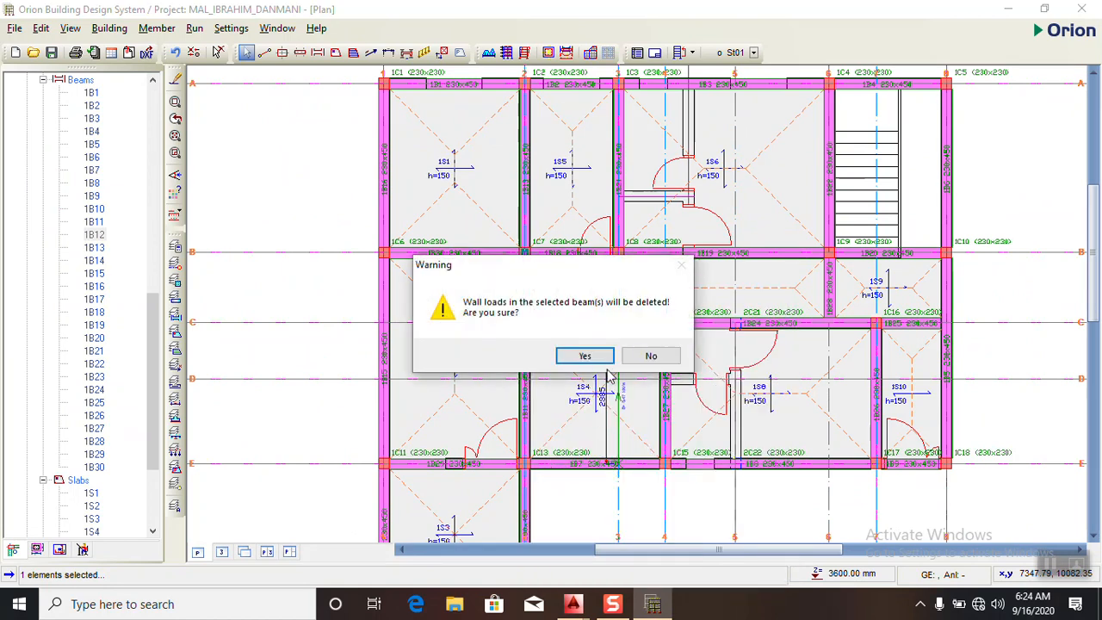
pyautogui.click(584, 355)
# - Delete the wall load from beam 1B28 on axis 6 between axes B and C
pyautogui.scroll(1, 838, 276)
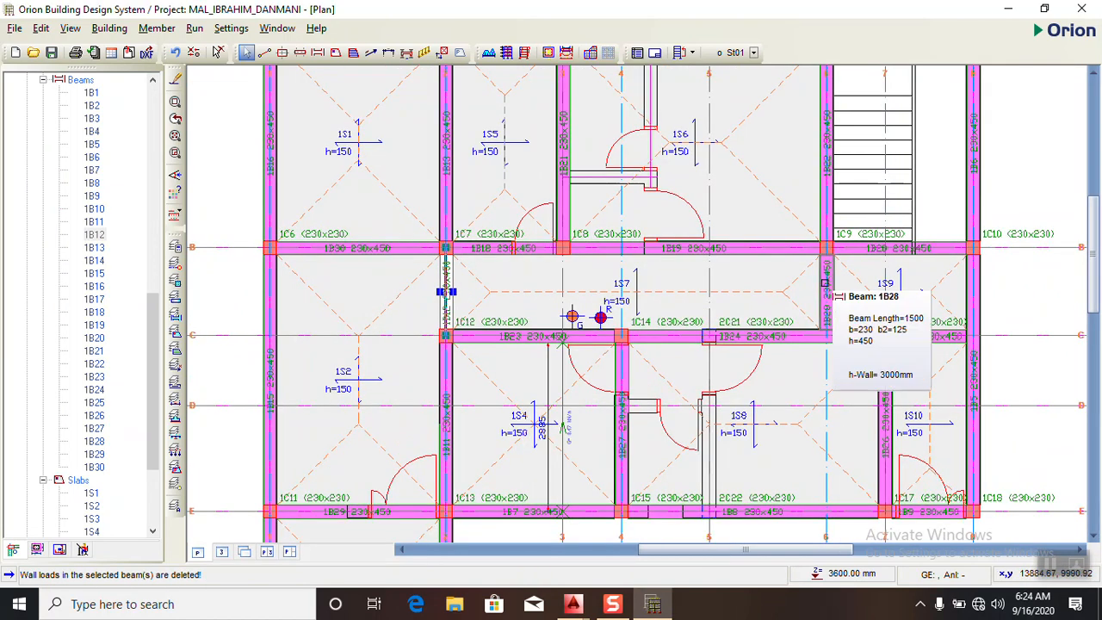
pyautogui.click(826, 281)
pyautogui.rightClick(828, 279)
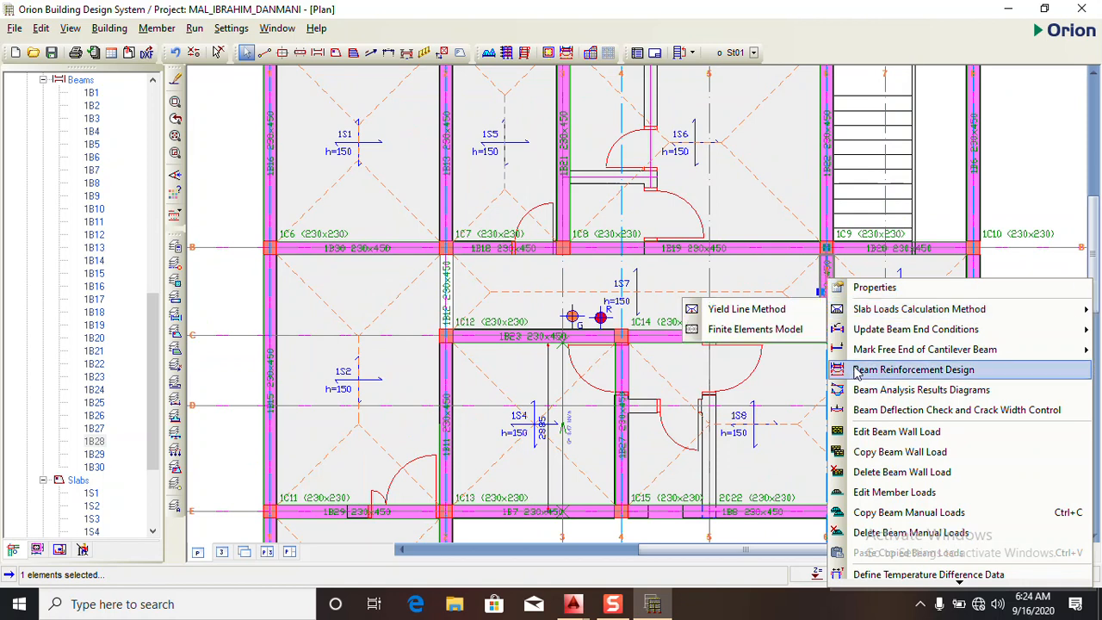
pyautogui.click(902, 472)
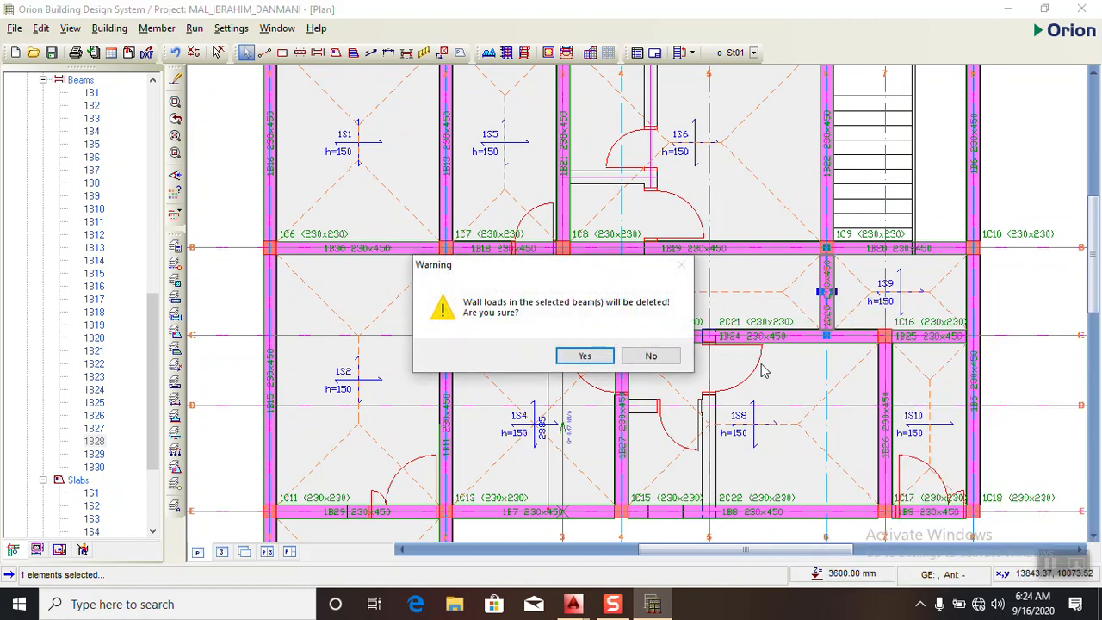
pyautogui.click(583, 354)
# - Compare the loaded St01 beams with the walls on the AutoCAD floor plan, and return to Orion
pyautogui.scroll(-5, 827, 292)
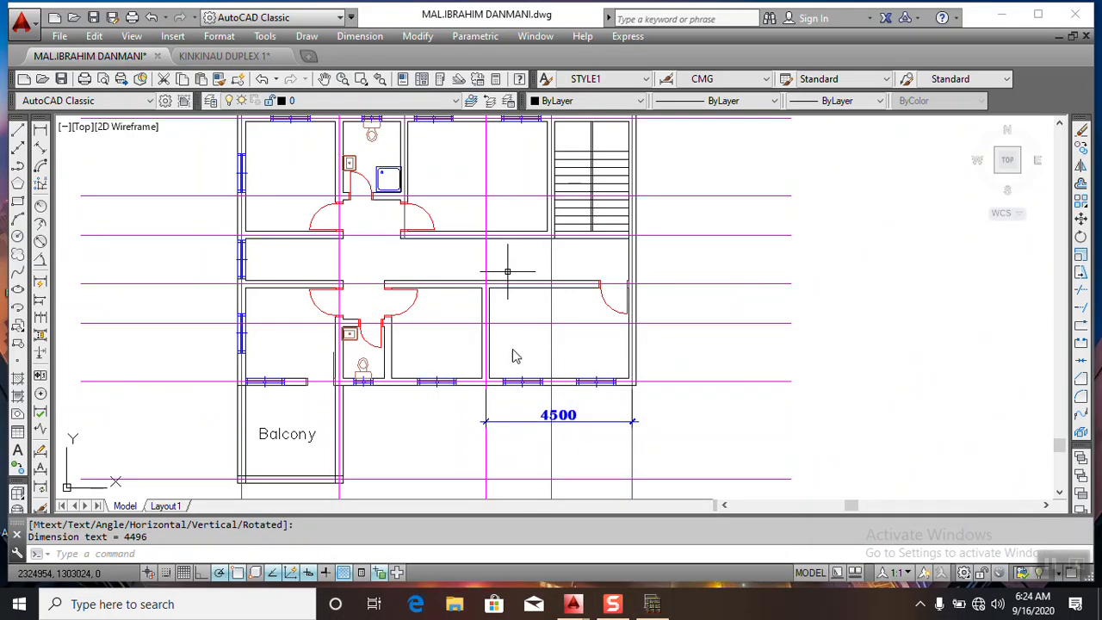
pyautogui.scroll(-3, 513, 356)
pyautogui.scroll(2, 416, 249)
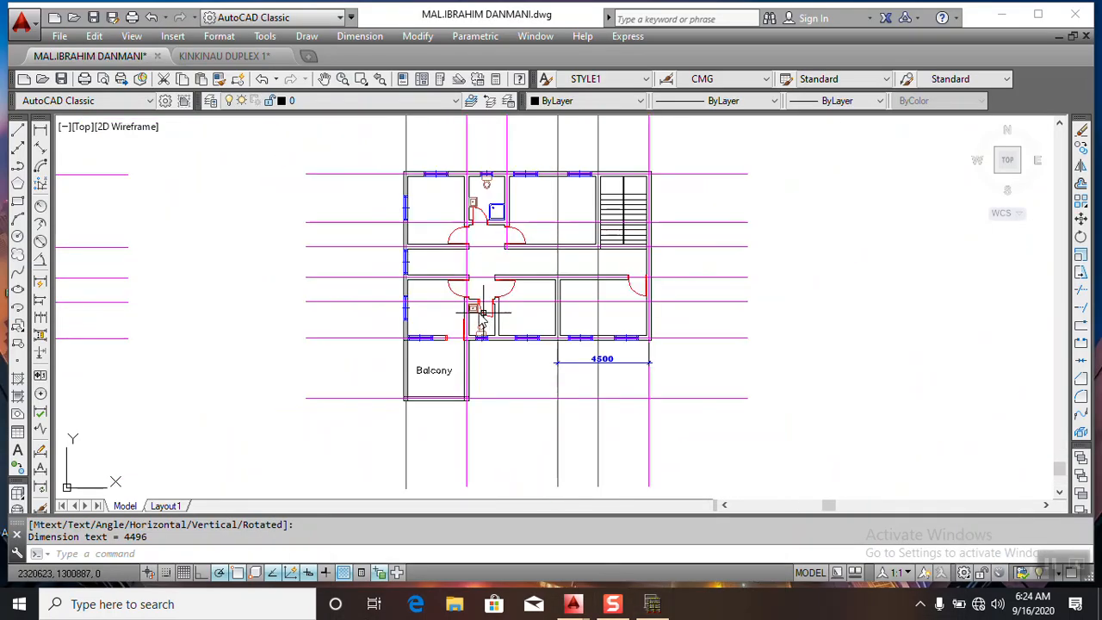
pyautogui.click(648, 600)
pyautogui.scroll(-4, 534, 319)
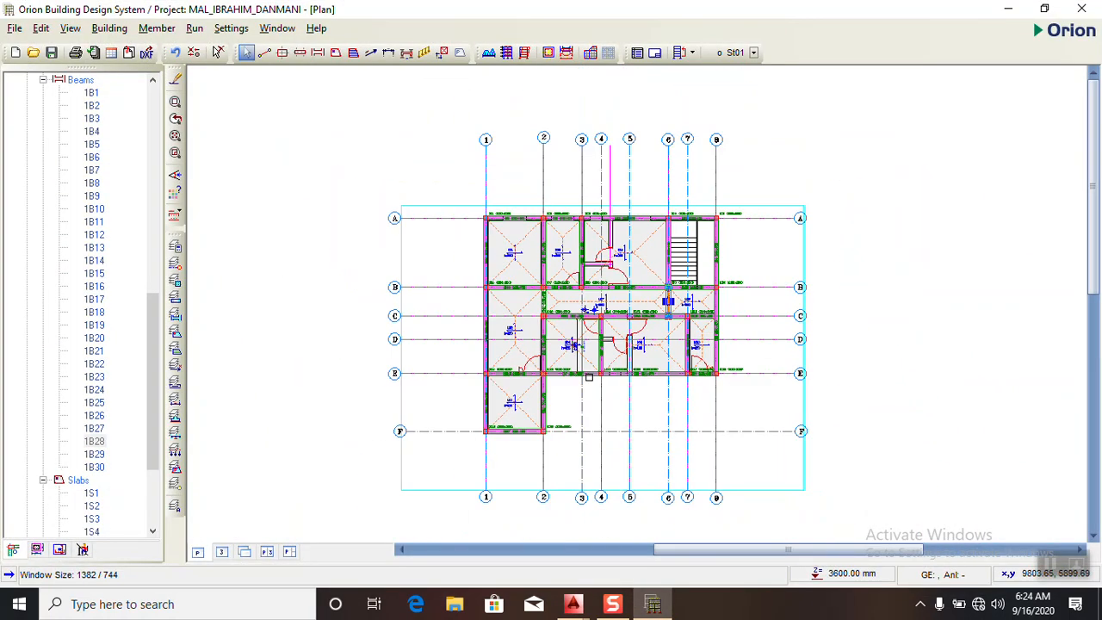
pyautogui.scroll(4, 534, 319)
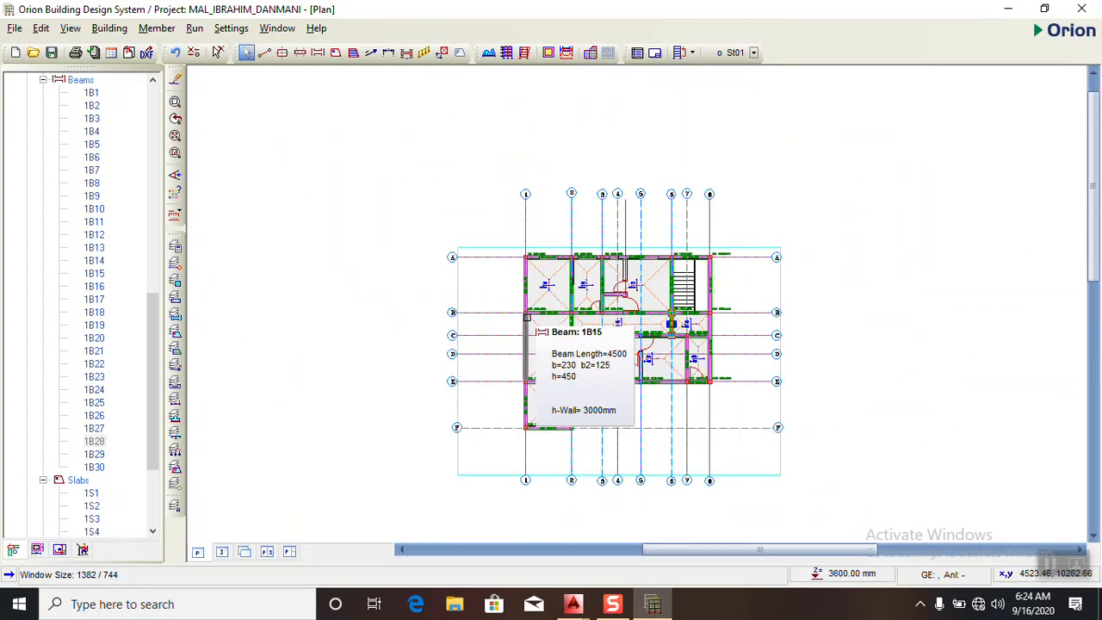
# - Check the St01 plan against the room and corridor walls in the AutoCAD drawing, ending back in Orion
pyautogui.click(657, 605)
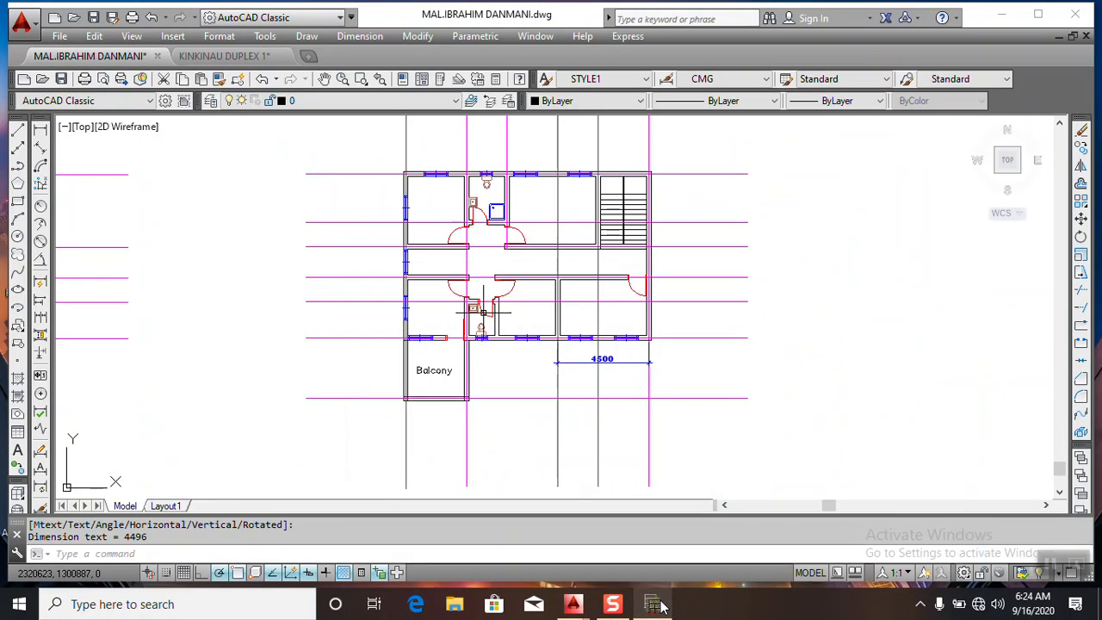
pyautogui.click(657, 606)
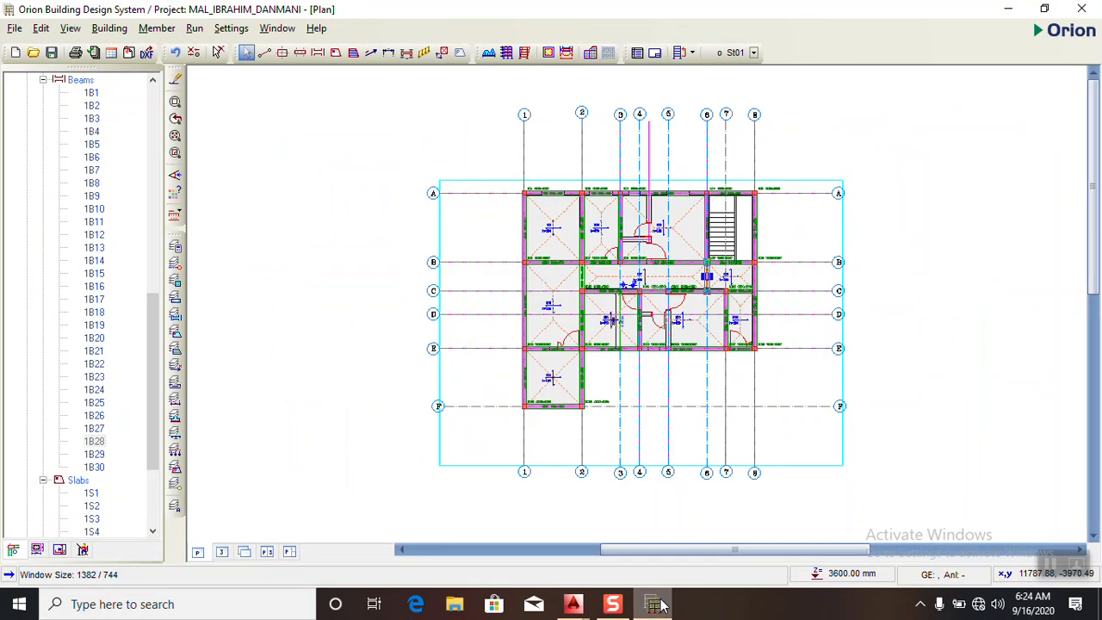
pyautogui.click(657, 605)
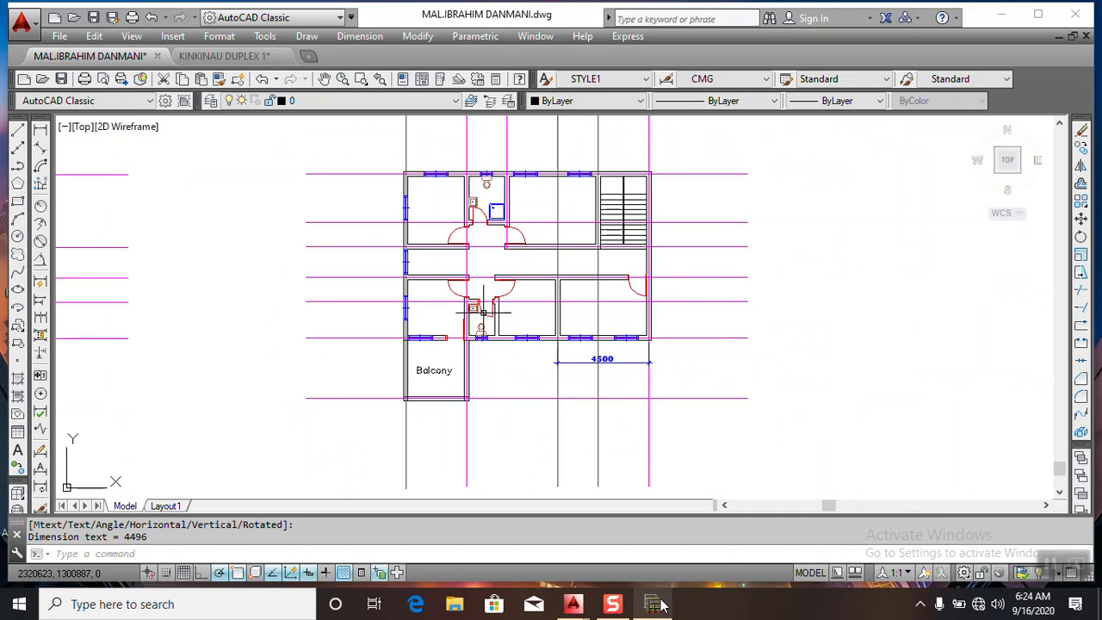
pyautogui.click(657, 605)
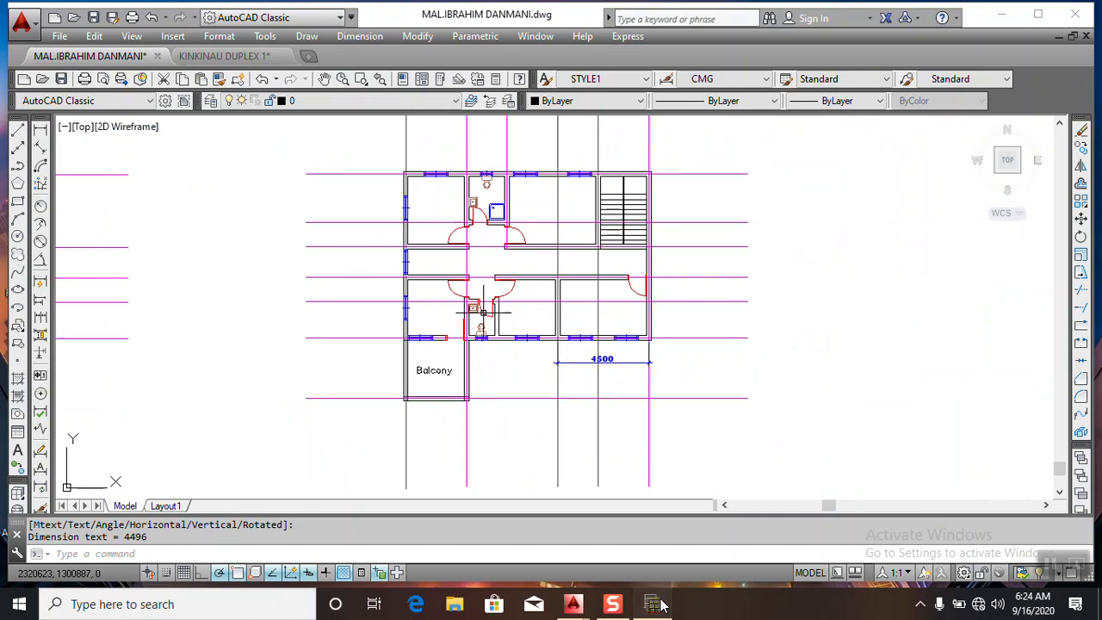
pyautogui.scroll(6, 58, 236)
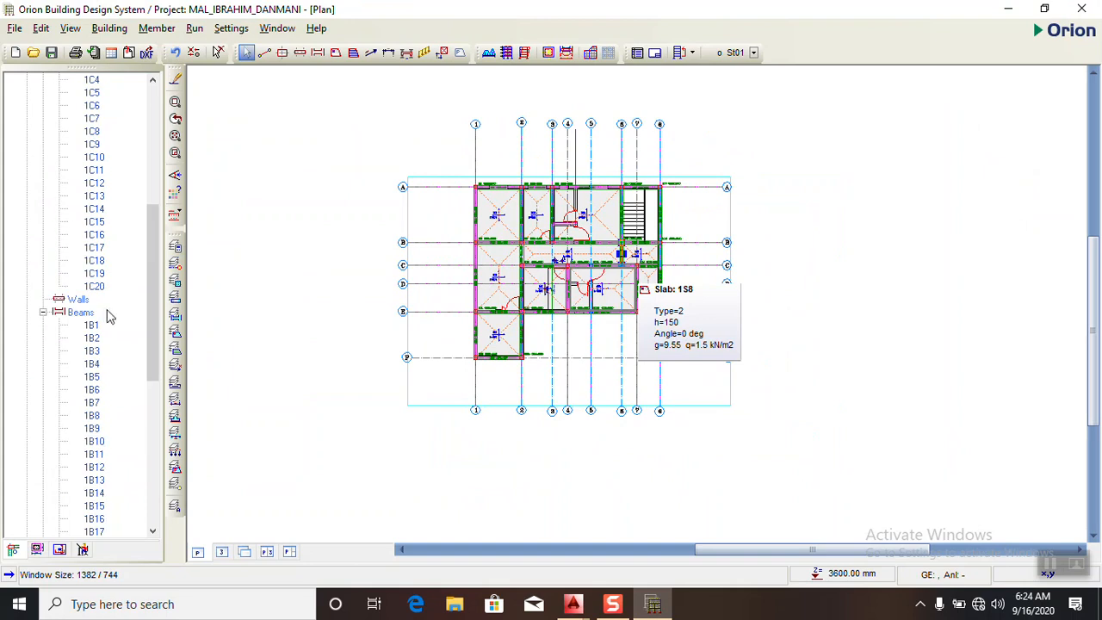
# - Inspect the wall loads on the St01 beams from several sides in the 3D view, and return to the plan view
pyautogui.click(221, 552)
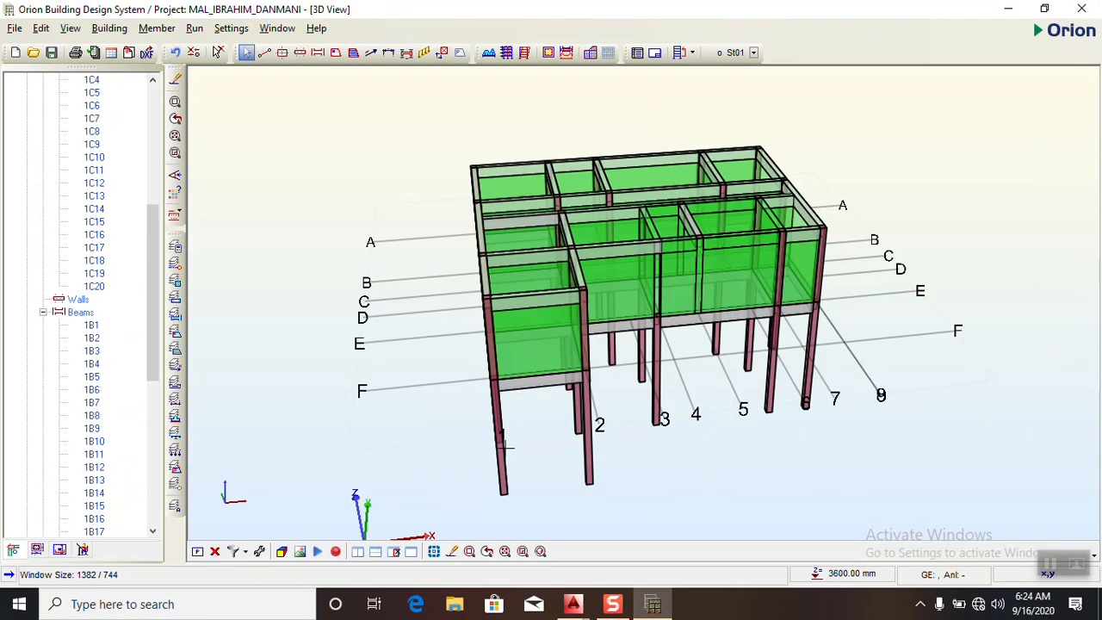
pyautogui.moveTo(583, 449); pyautogui.dragTo(561, 408)
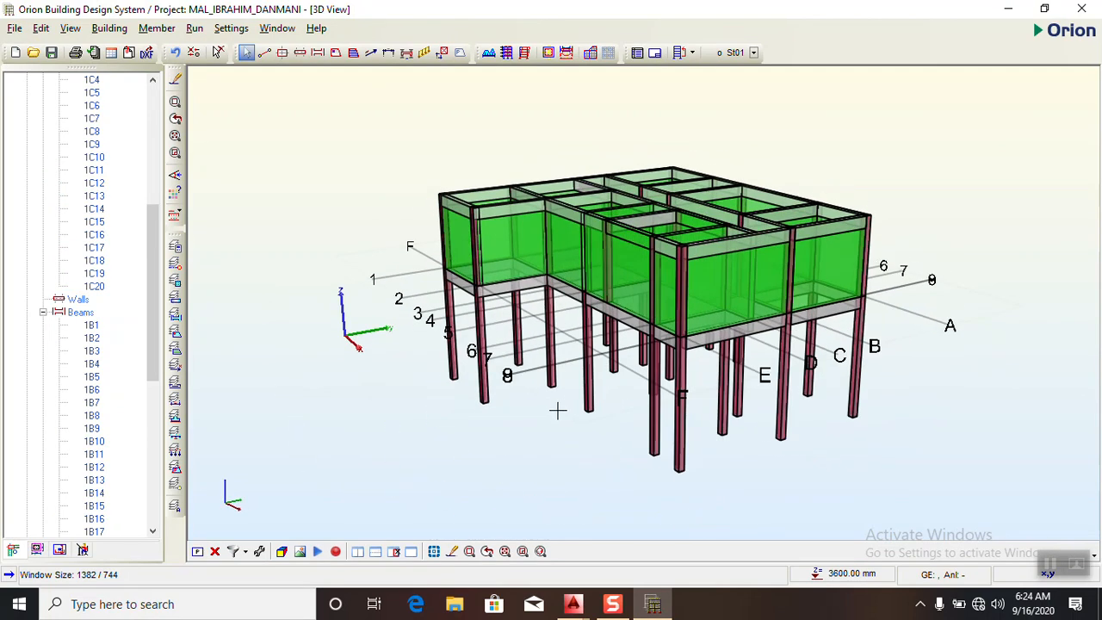
pyautogui.click(198, 551)
# - In the member label templates, position beam labels and dimensions above the beam line and hide the column size text
pyautogui.scroll(1, 638, 306)
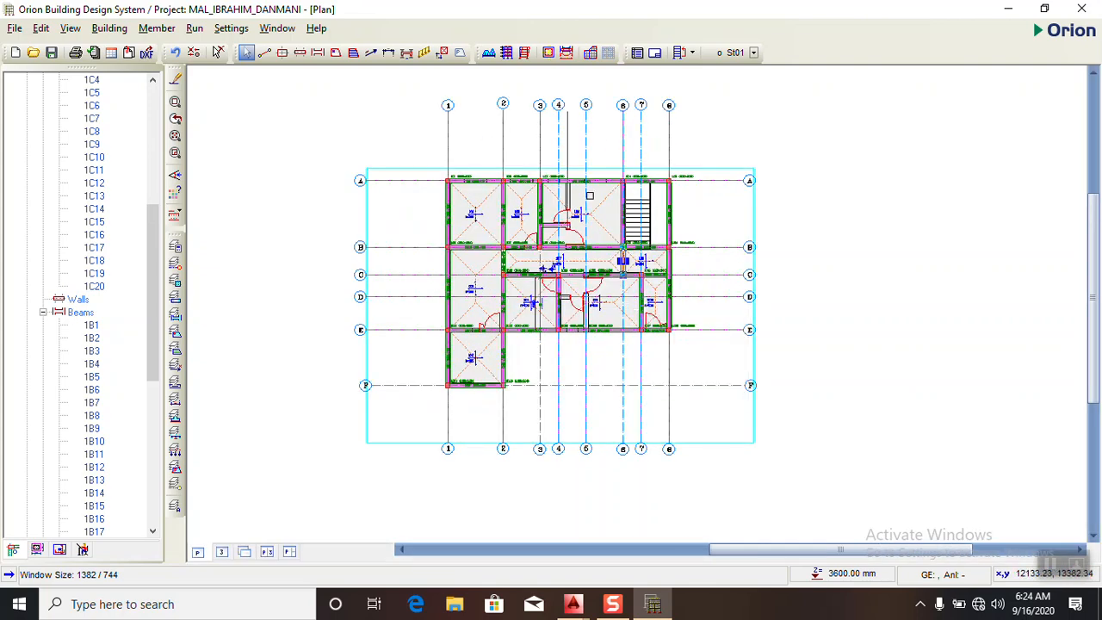
pyautogui.scroll(2, 568, 194)
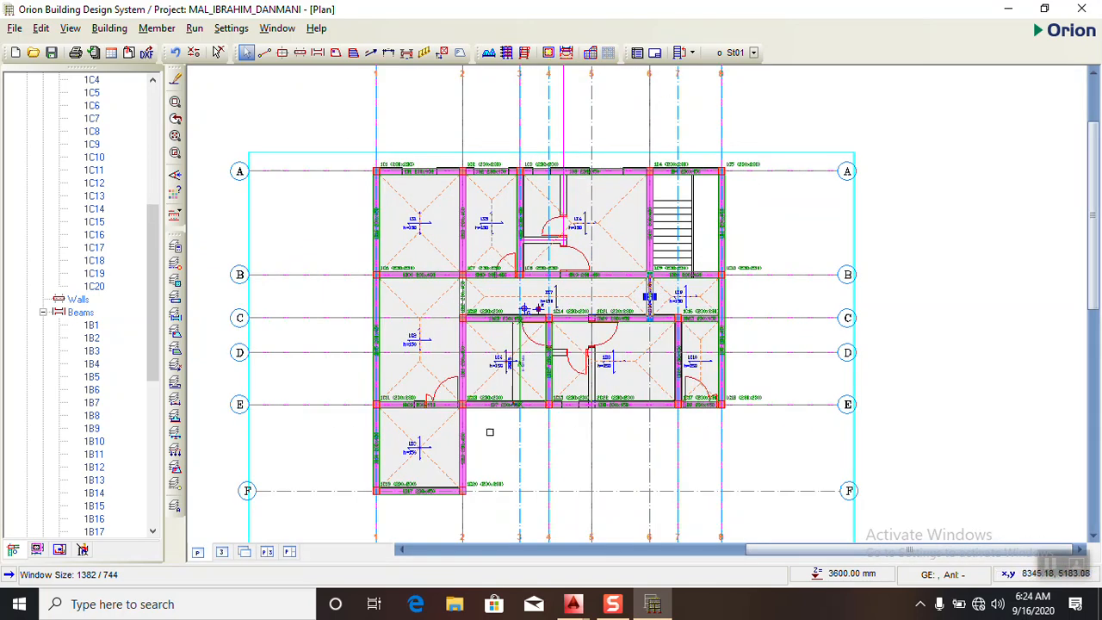
pyautogui.scroll(1, 537, 185)
pyautogui.scroll(1, 538, 185)
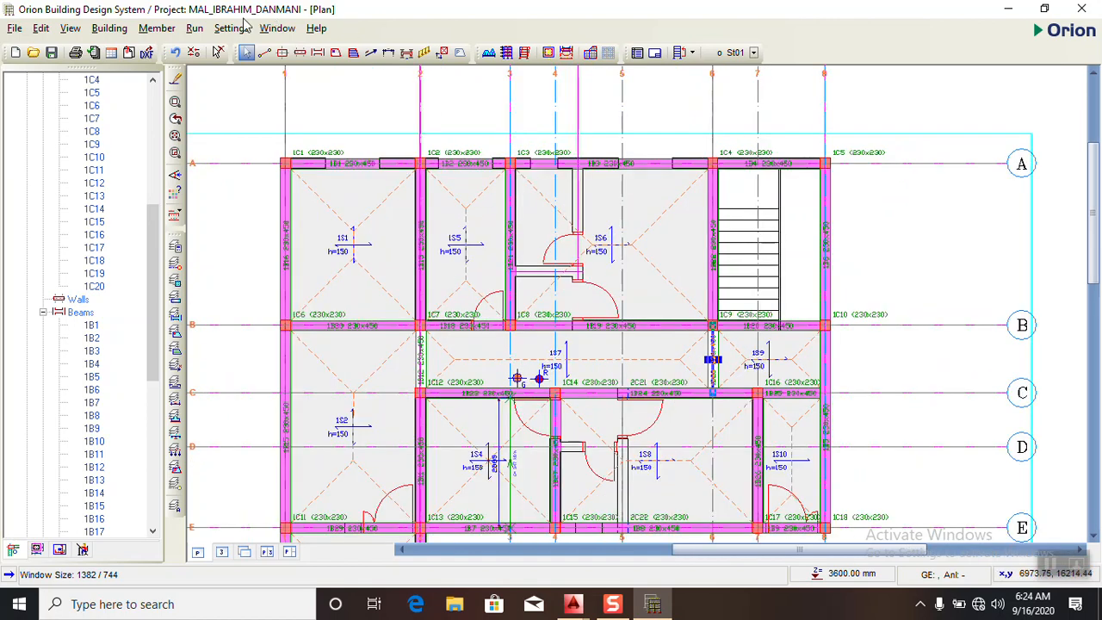
pyautogui.click(231, 28)
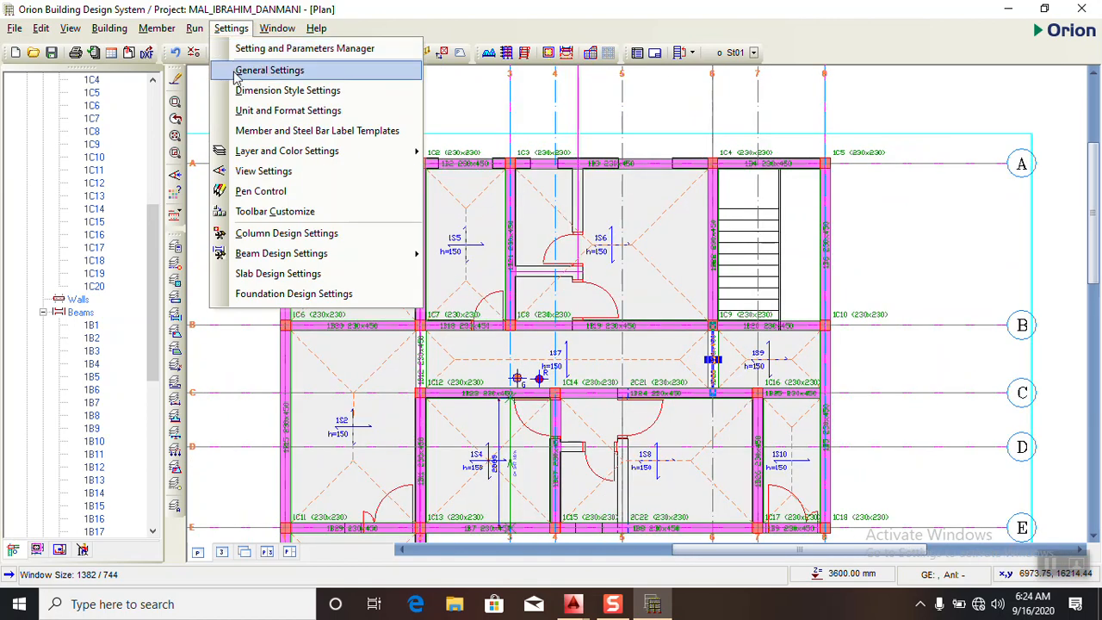
pyautogui.click(251, 130)
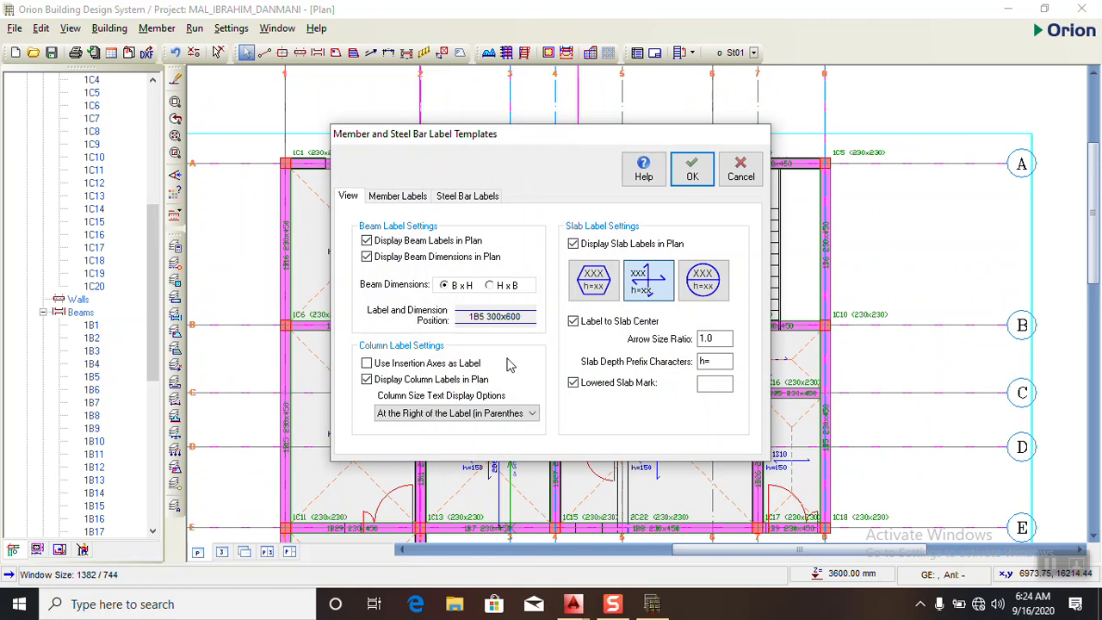
pyautogui.click(493, 316)
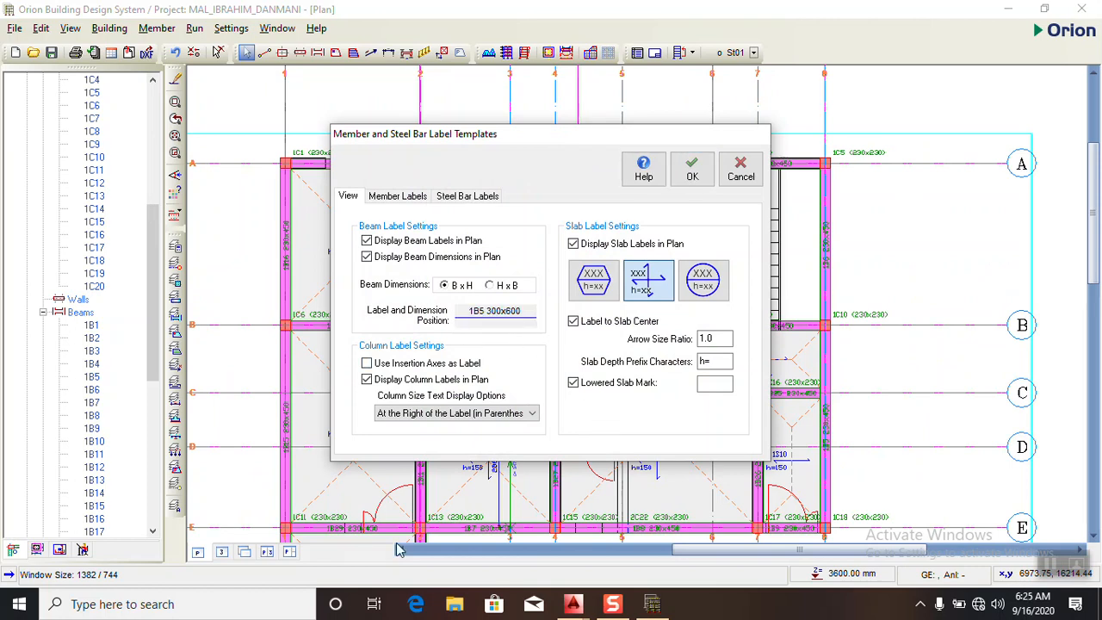
pyautogui.click(433, 415)
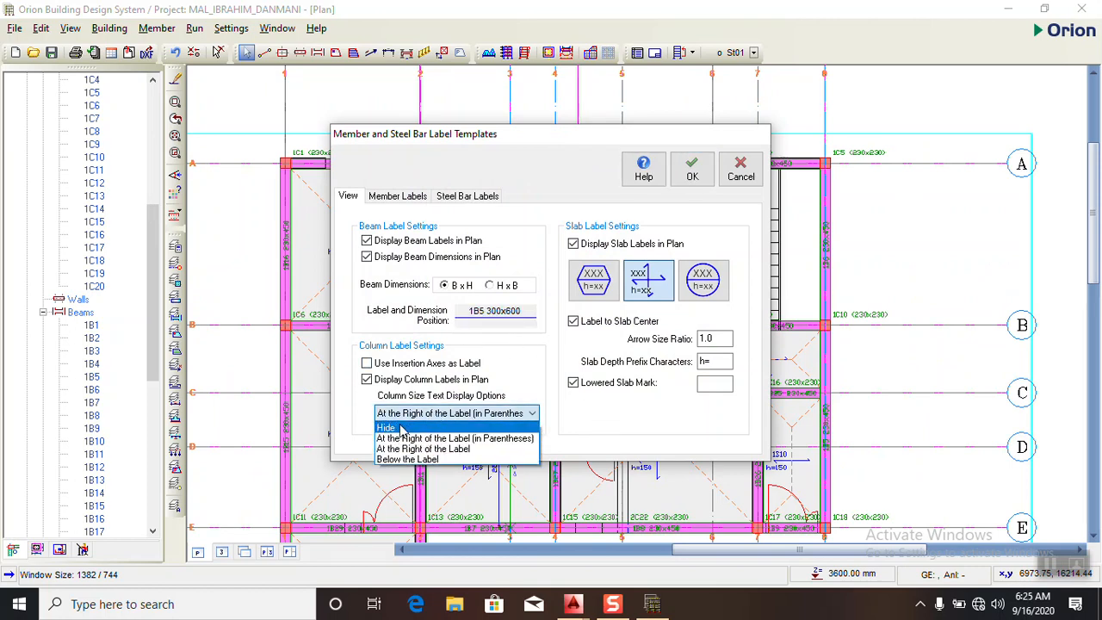
pyautogui.click(412, 436)
pyautogui.click(693, 170)
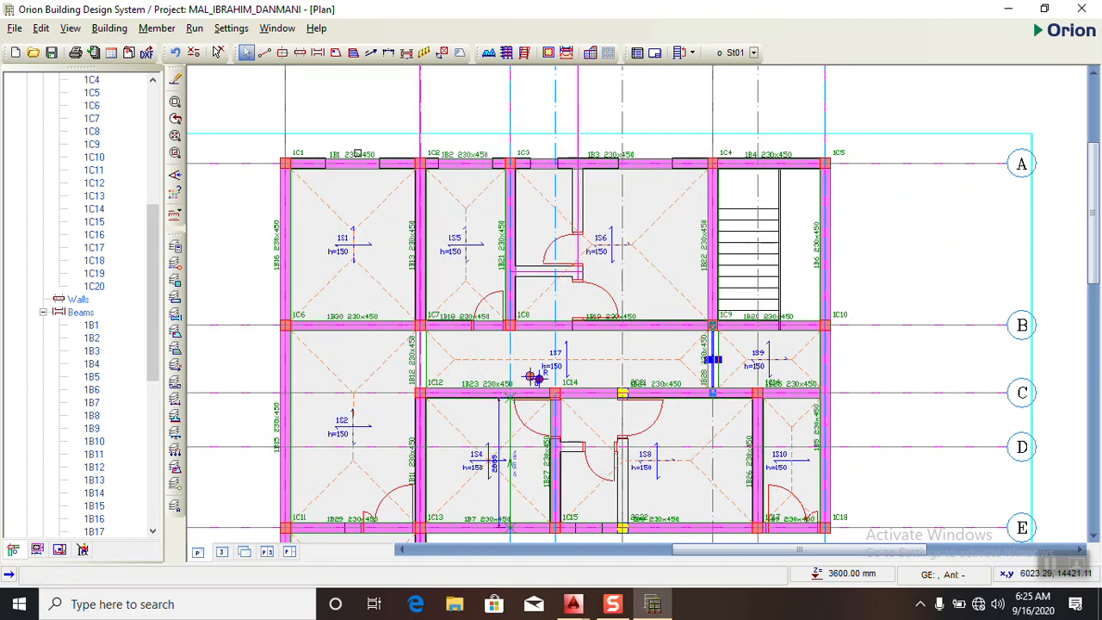
# - In the layer and color settings, set the text height of the AXIS TEXT layer to 7
pyautogui.scroll(3, 276, 160)
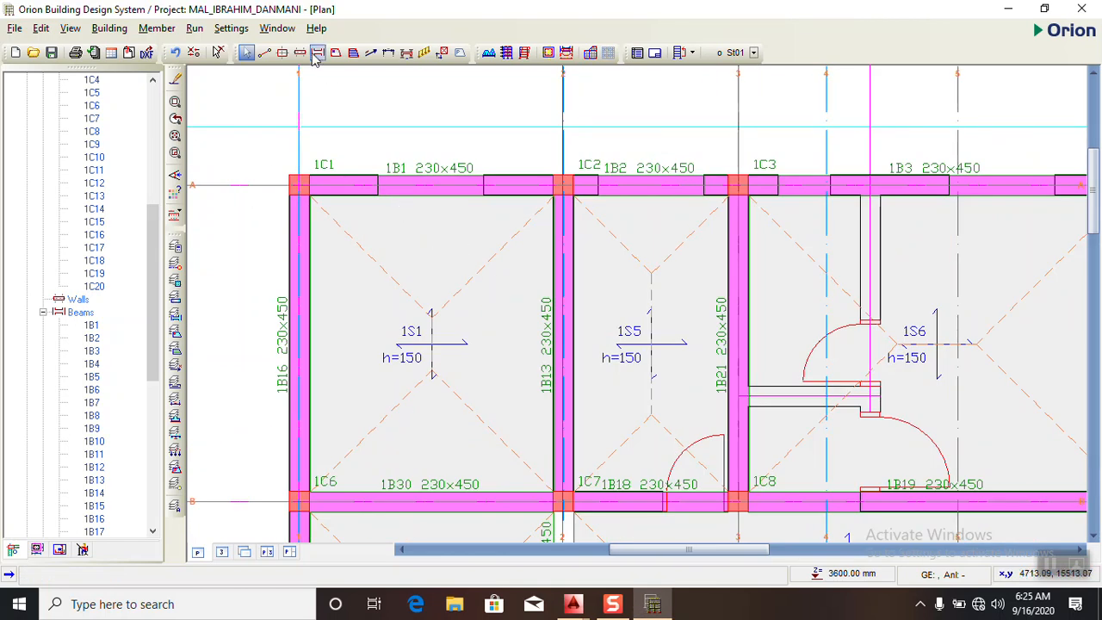
pyautogui.click(231, 28)
pyautogui.moveTo(263, 154)
pyautogui.click(473, 155)
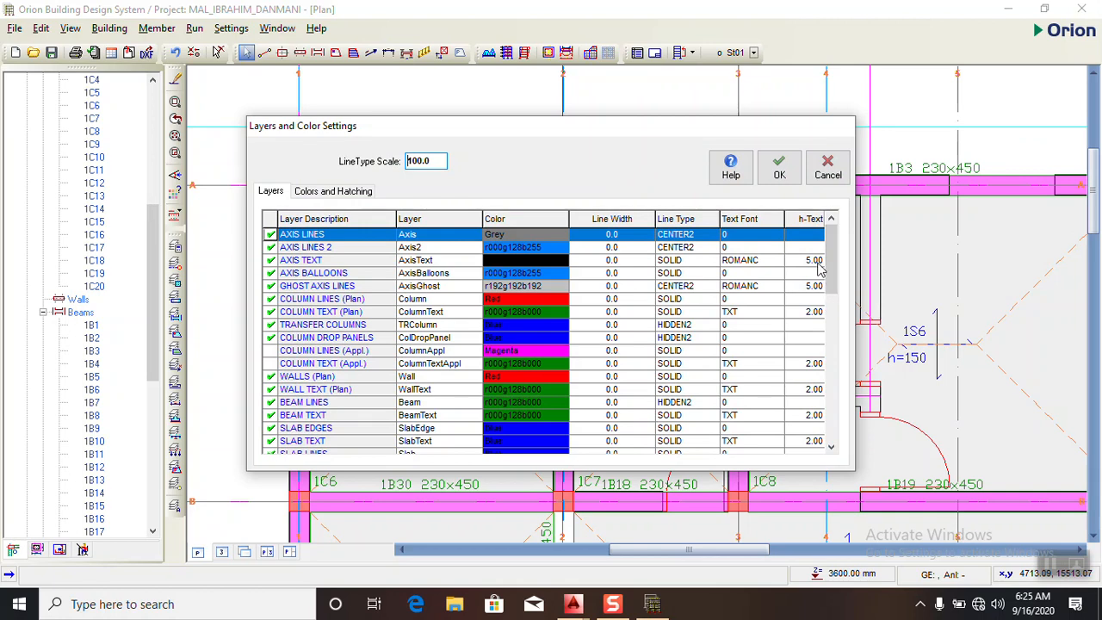
pyautogui.click(816, 262)
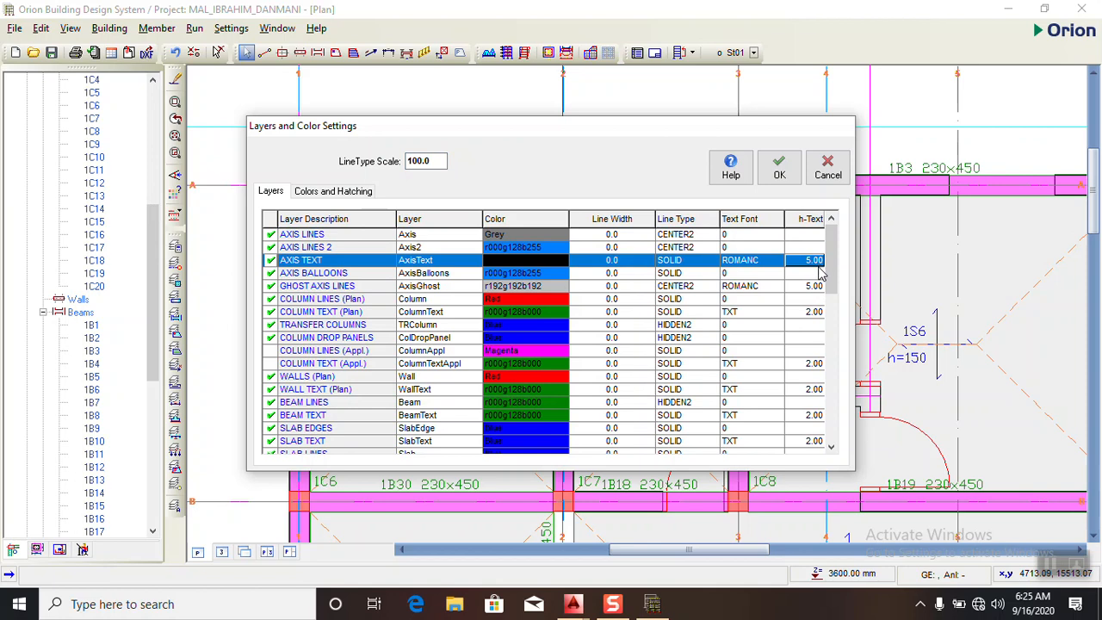
pyautogui.write('7')
pyautogui.click(818, 290)
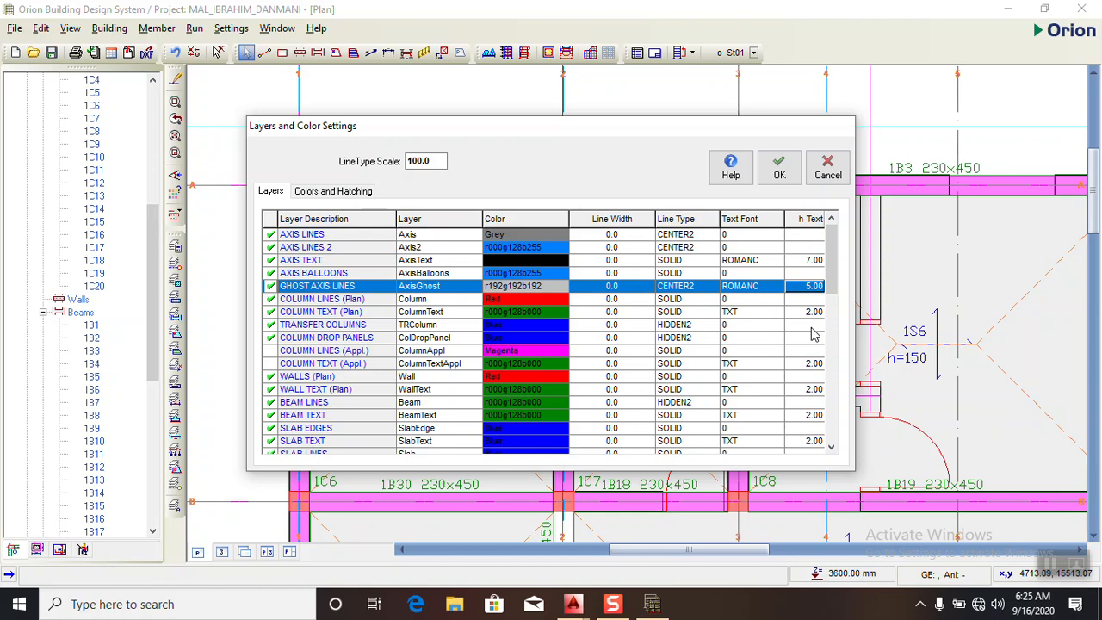
# - Set the text height of the COLUMN TEXT (Plan) and COLUMN TEXT (Appl.) layers to 4
pyautogui.click(816, 313)
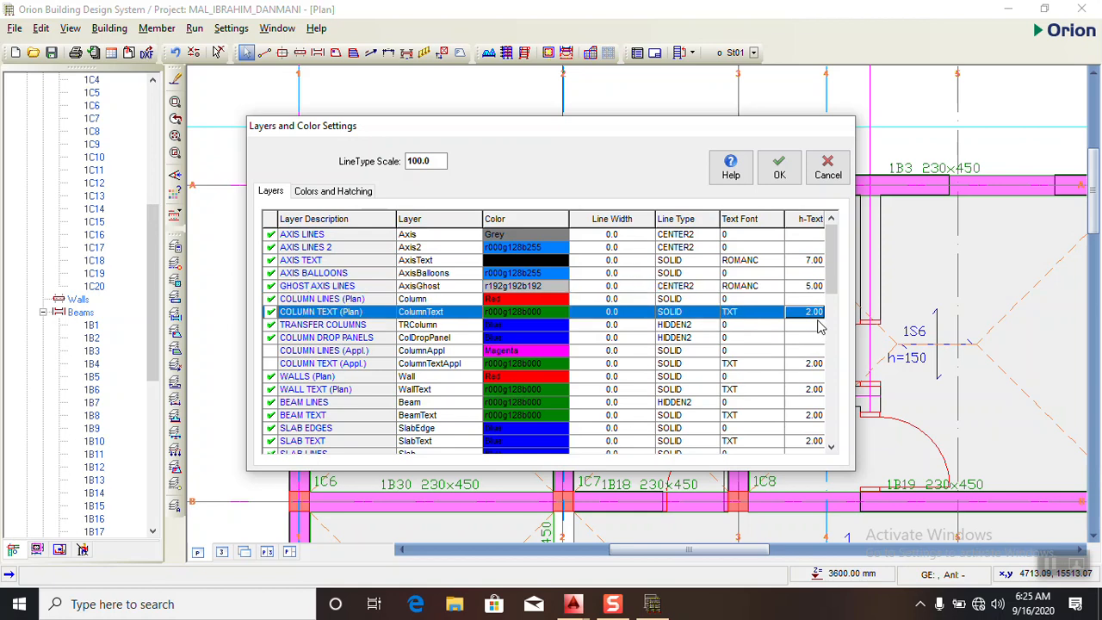
pyautogui.write('4')
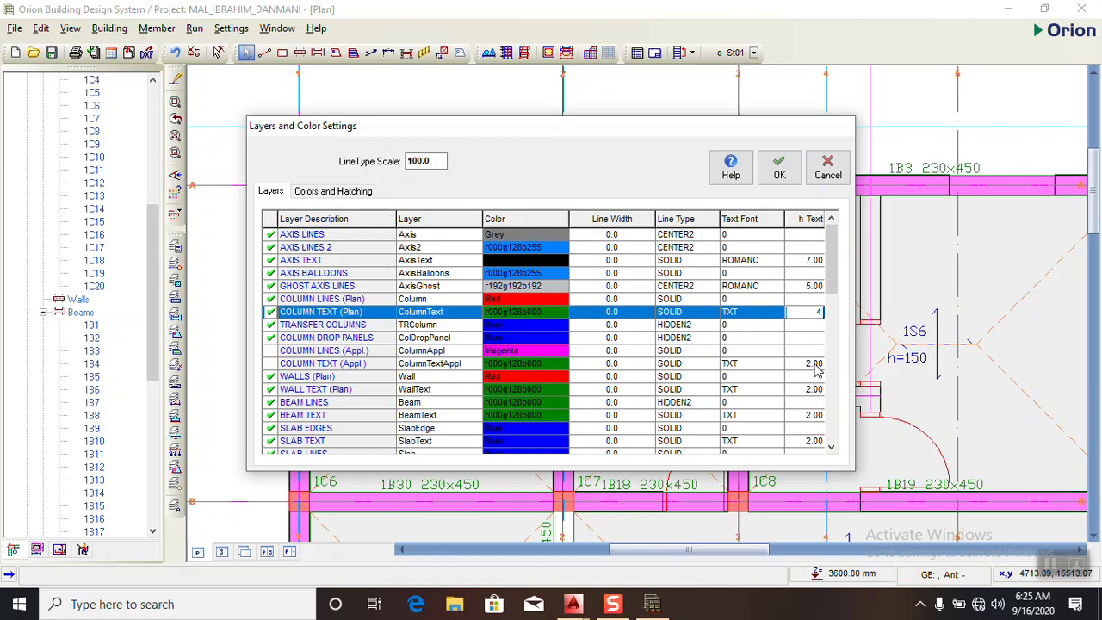
pyautogui.click(815, 365)
pyautogui.write('4')
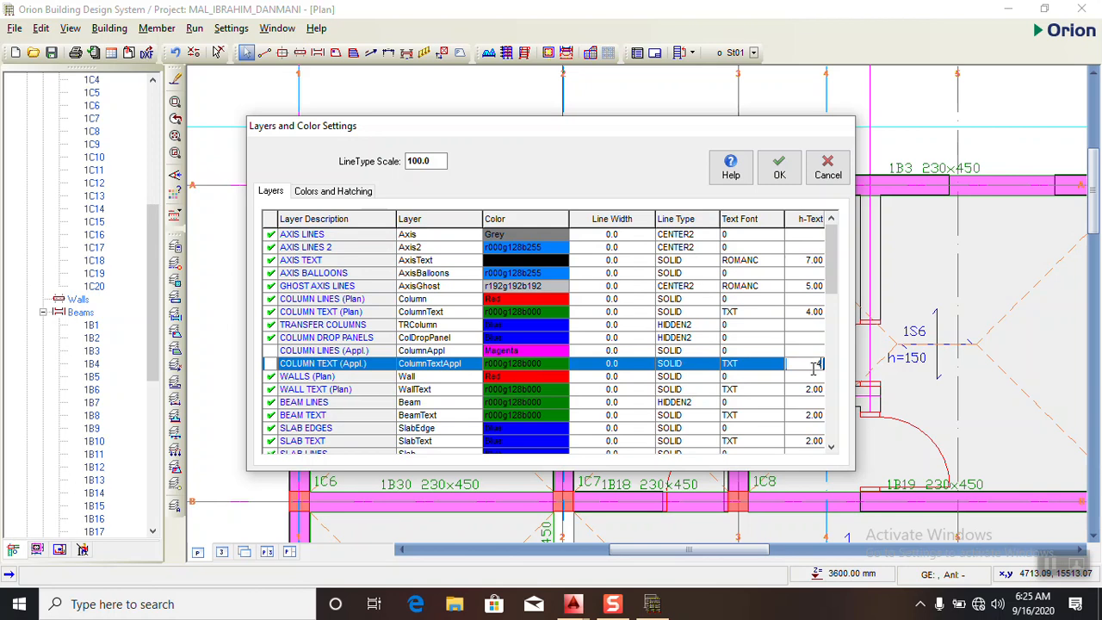
# - Set the text height of the BEAM TEXT and SLAB TEXT layers to 4
pyautogui.click(832, 448)
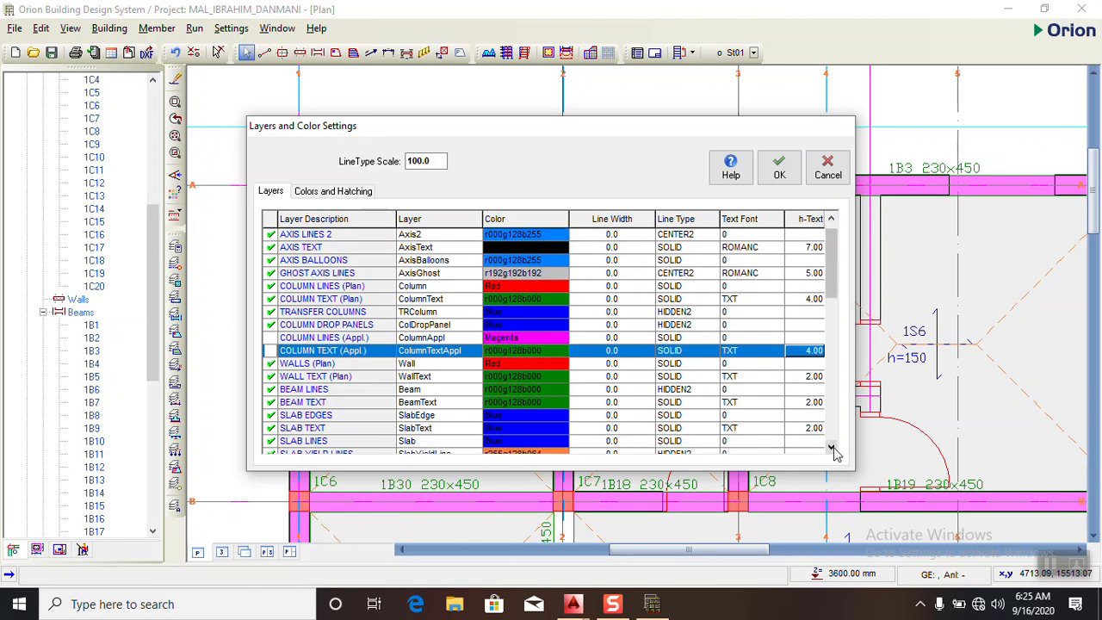
pyautogui.click(831, 447)
pyautogui.click(832, 447)
pyautogui.click(815, 378)
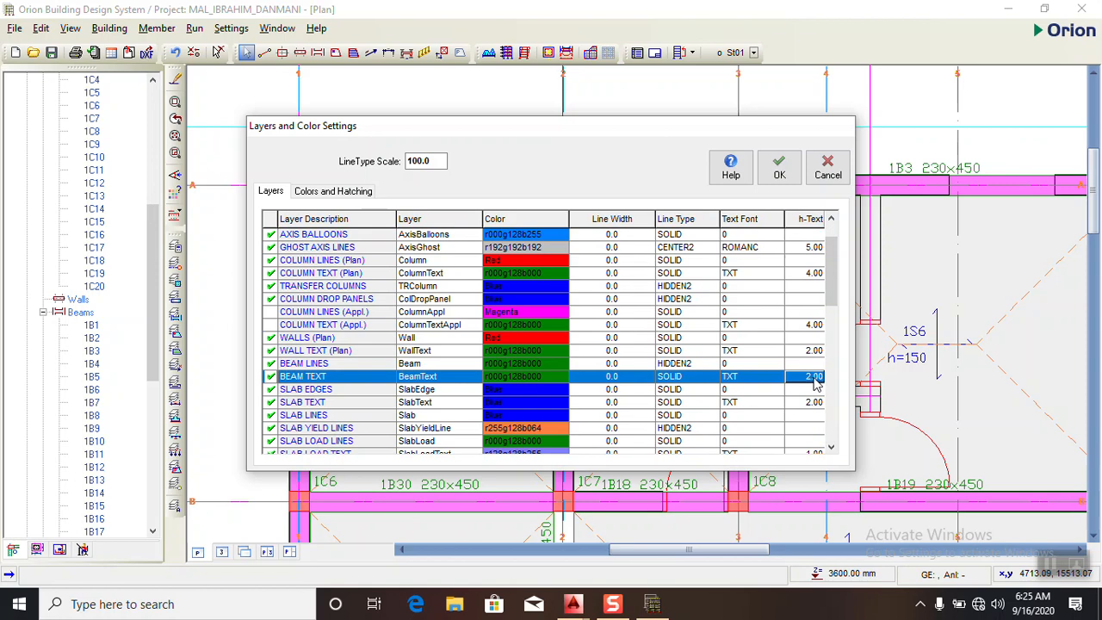
pyautogui.write('4')
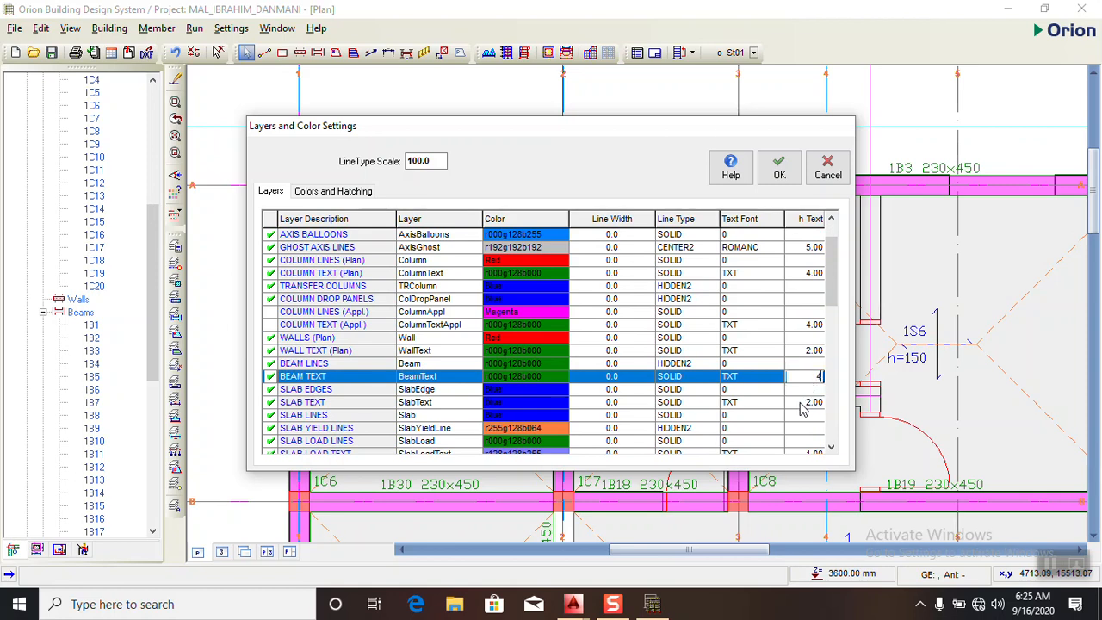
pyautogui.click(815, 404)
pyautogui.write('4')
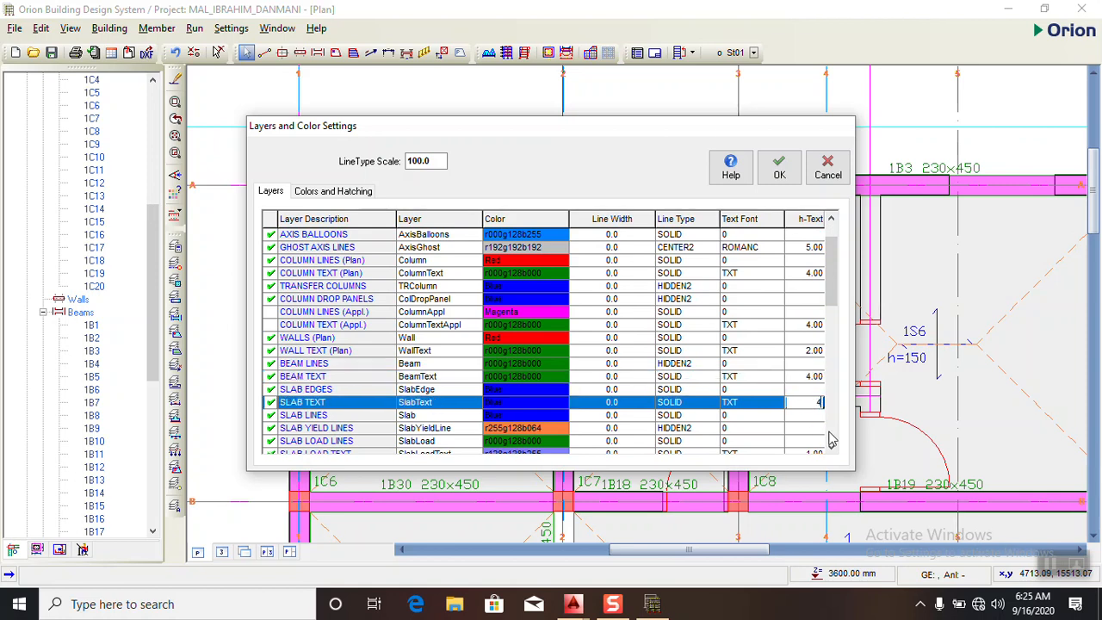
# - Set the text height of the RIBBED SLAB TEXT and SLAB STRIP TEXT layers to 4
pyautogui.click(832, 448)
pyautogui.click(832, 449)
pyautogui.click(832, 448)
pyautogui.click(831, 449)
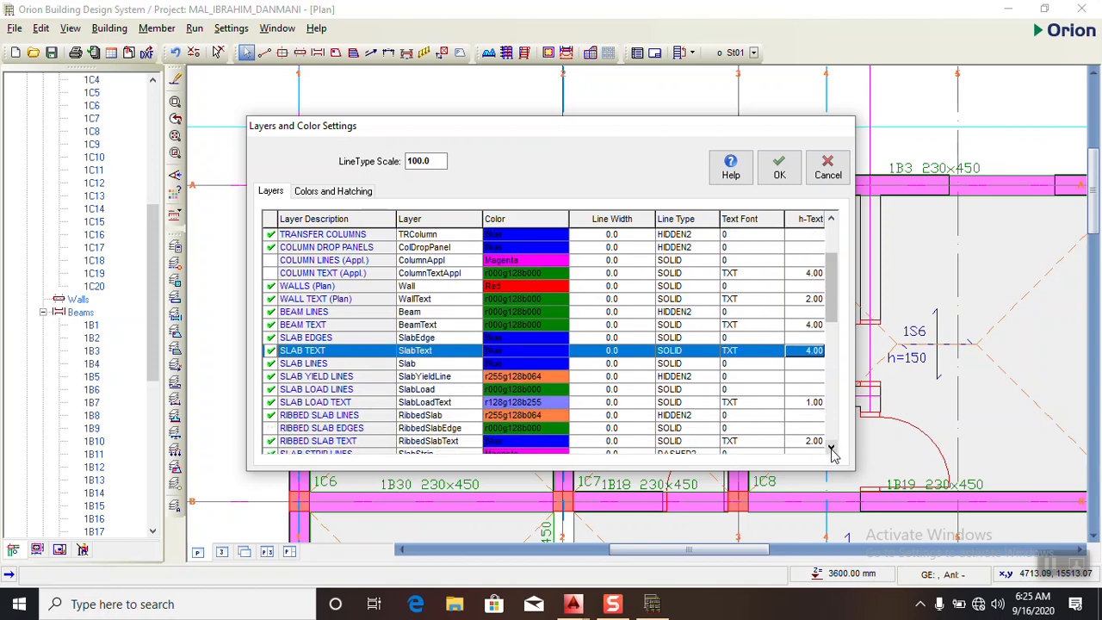
pyautogui.click(831, 449)
pyautogui.click(831, 448)
pyautogui.click(832, 449)
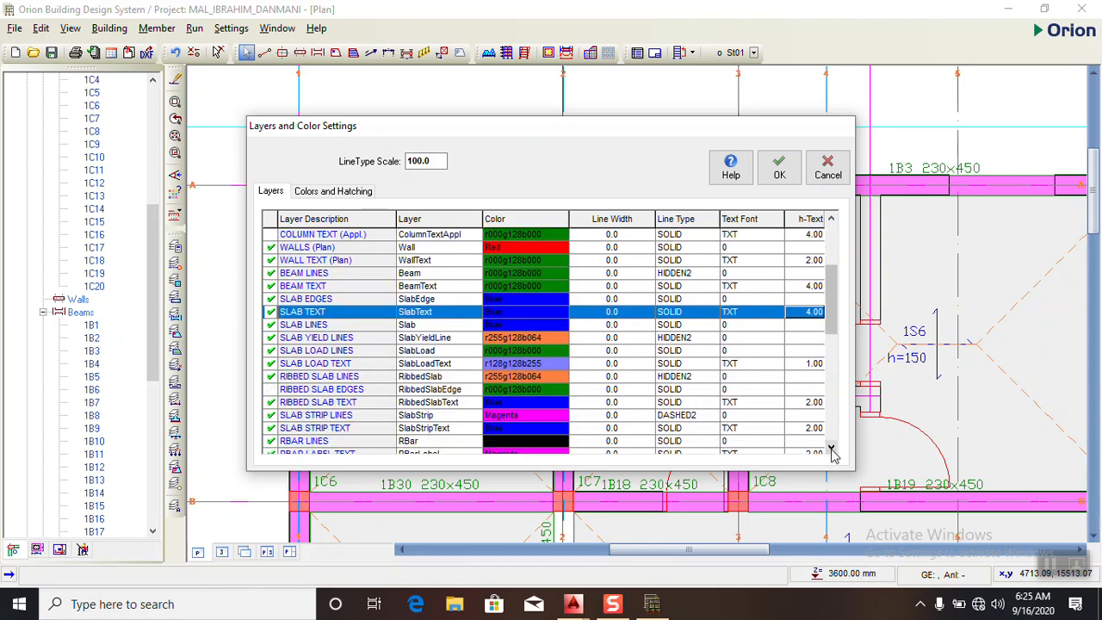
pyautogui.click(816, 403)
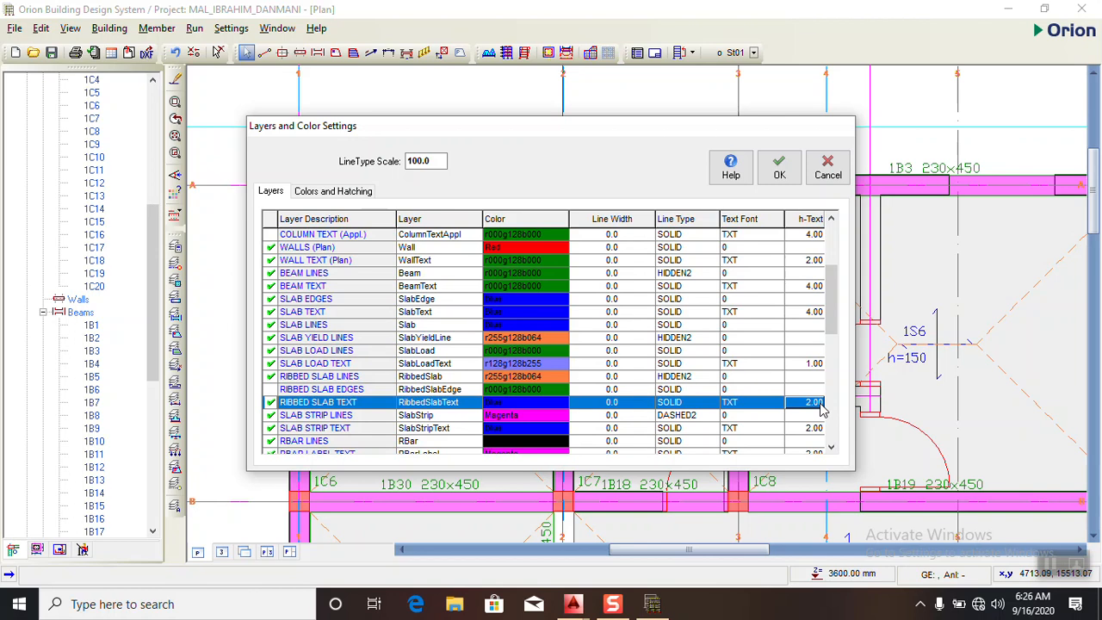
pyautogui.write('4')
pyautogui.click(832, 449)
pyautogui.click(832, 448)
pyautogui.click(831, 449)
pyautogui.click(832, 448)
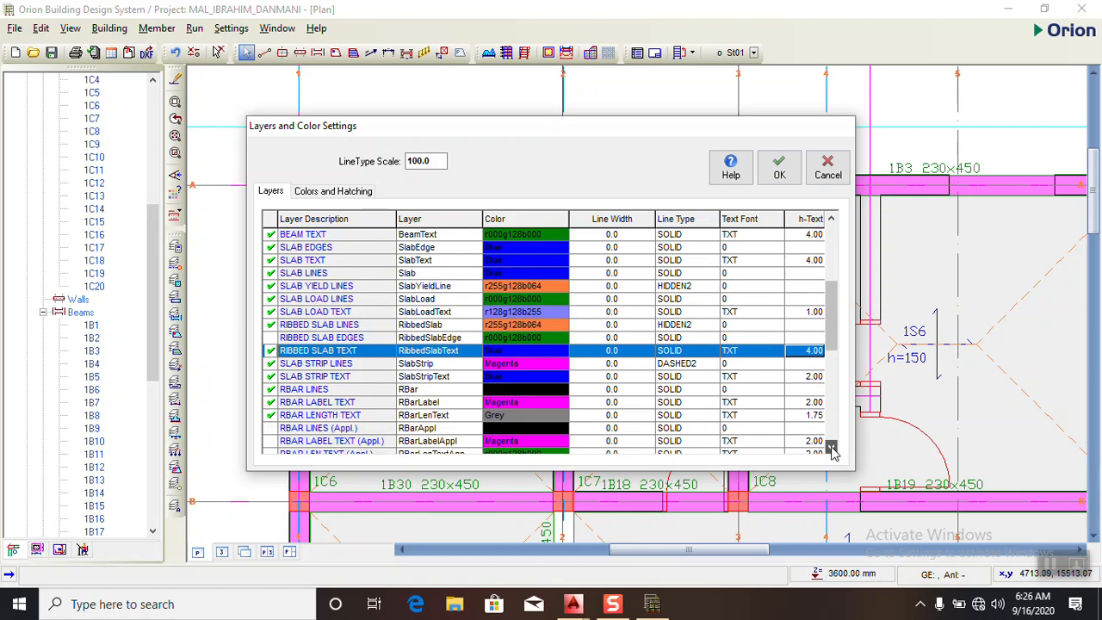
pyautogui.click(815, 379)
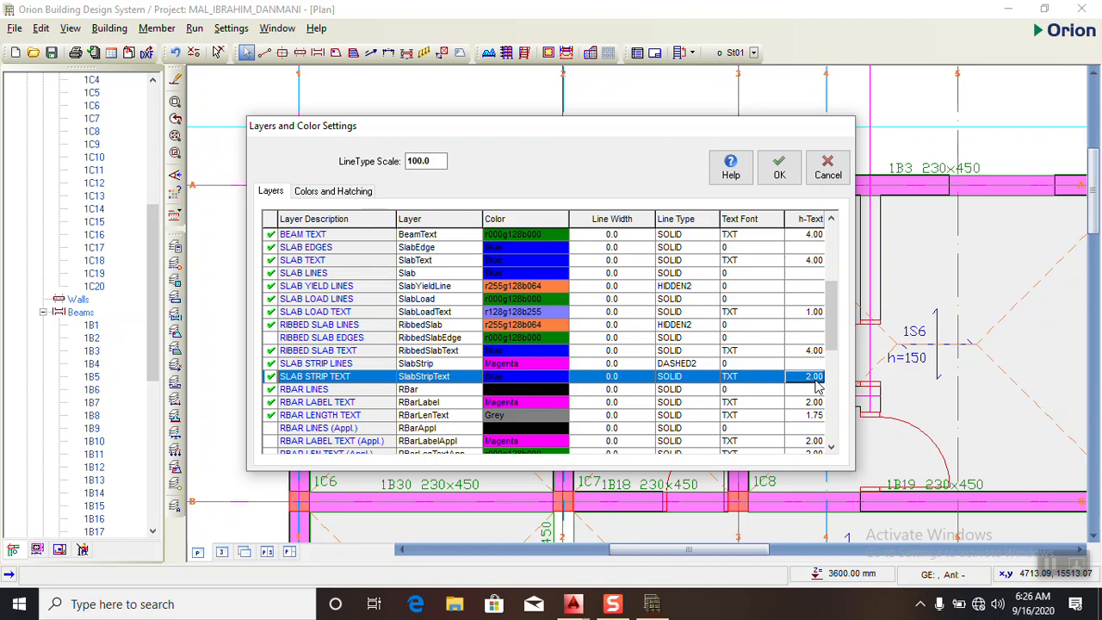
pyautogui.write('4')
# - Set the text height of the RBAR LABEL TEXT and RBAR LENGTH TEXT layers to 4
pyautogui.click(815, 403)
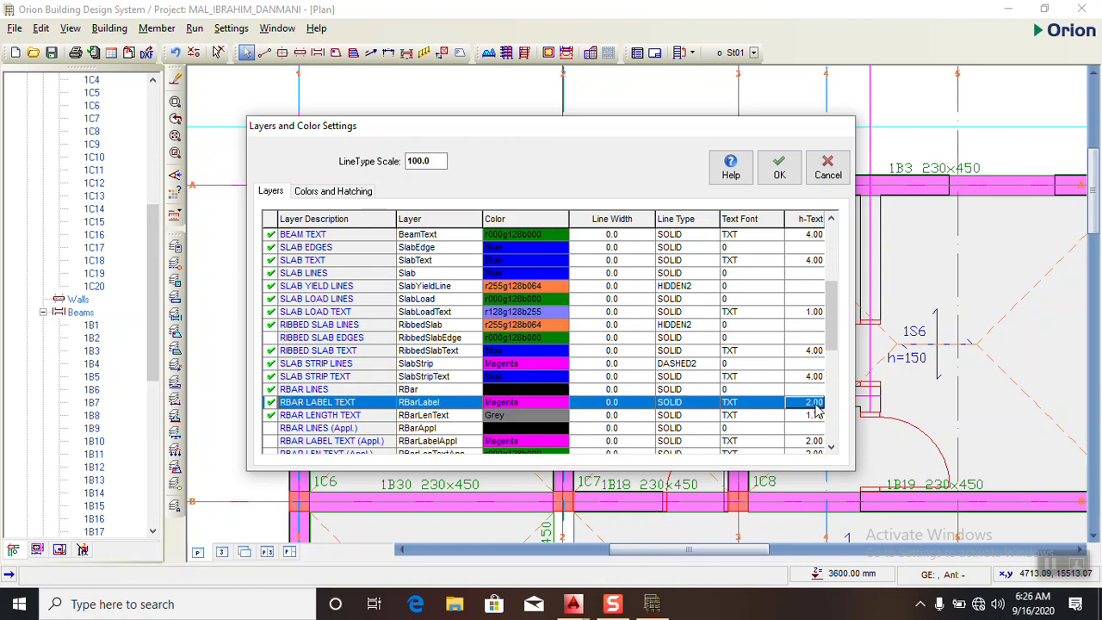
pyautogui.write('4')
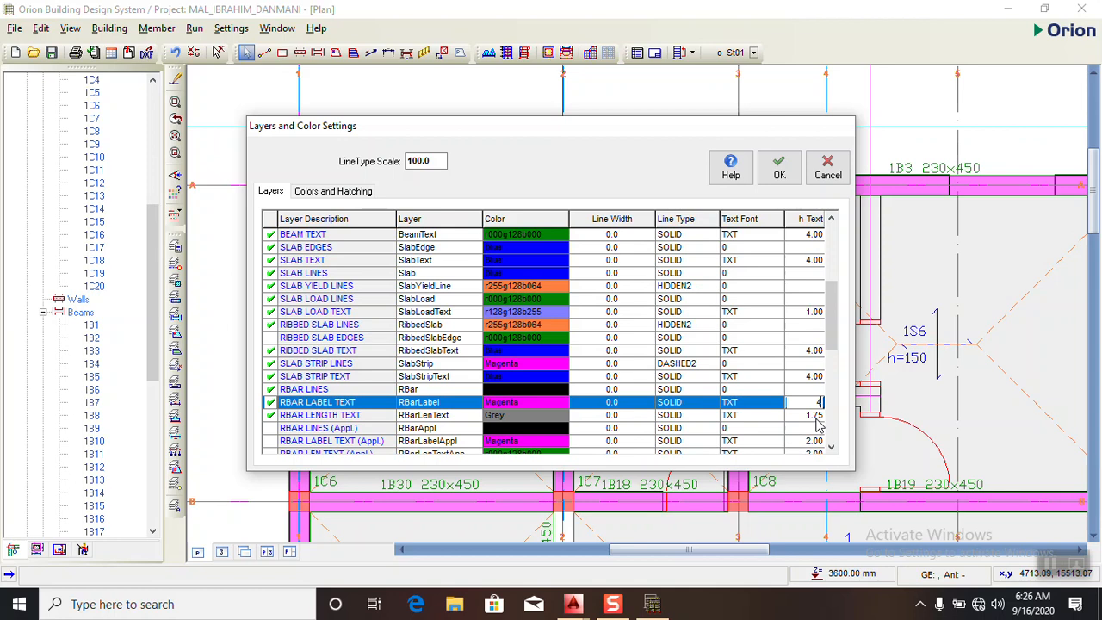
pyautogui.click(815, 416)
pyautogui.write('4')
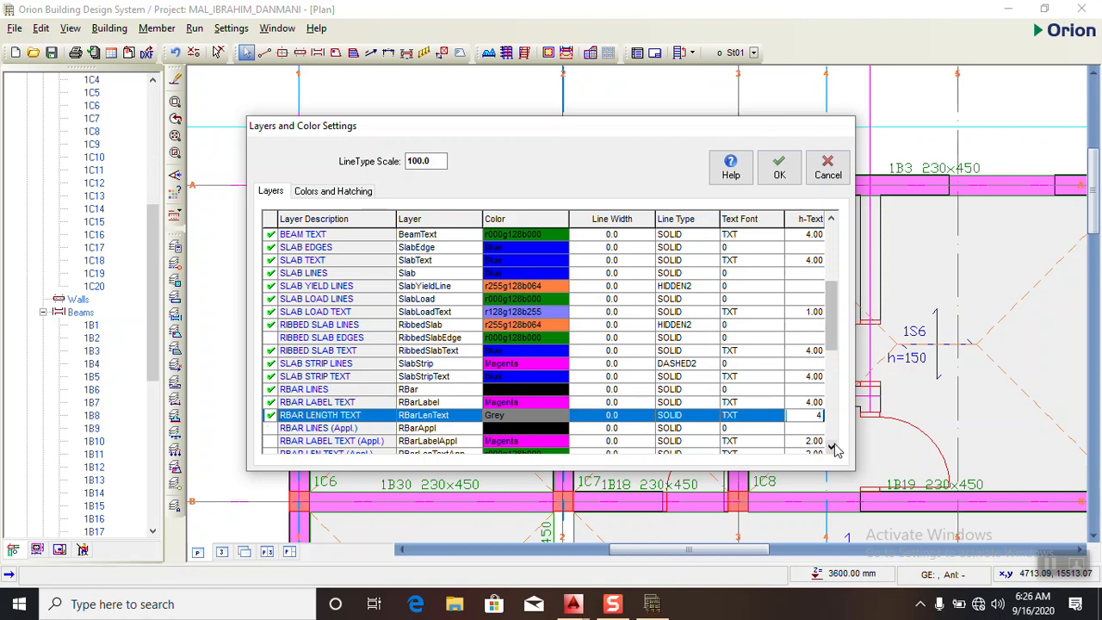
pyautogui.click(832, 448)
pyautogui.click(831, 448)
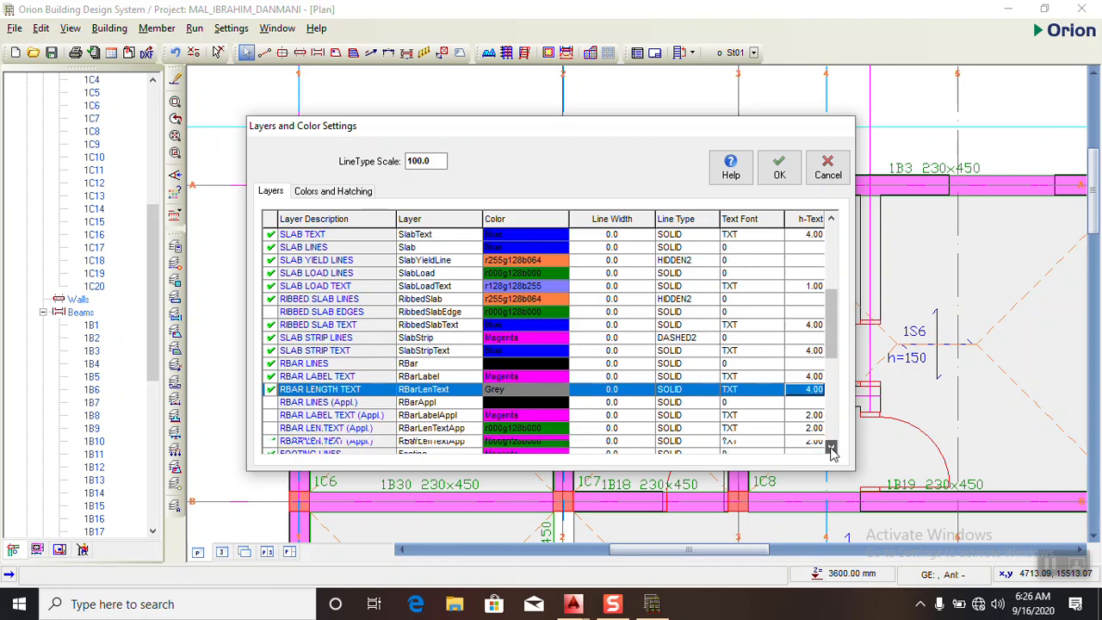
# - Set the text height of the RBAR LABEL TEXT (Appl.) and RBAR LEN.TEXT (Appl.) layers to 4
pyautogui.click(815, 417)
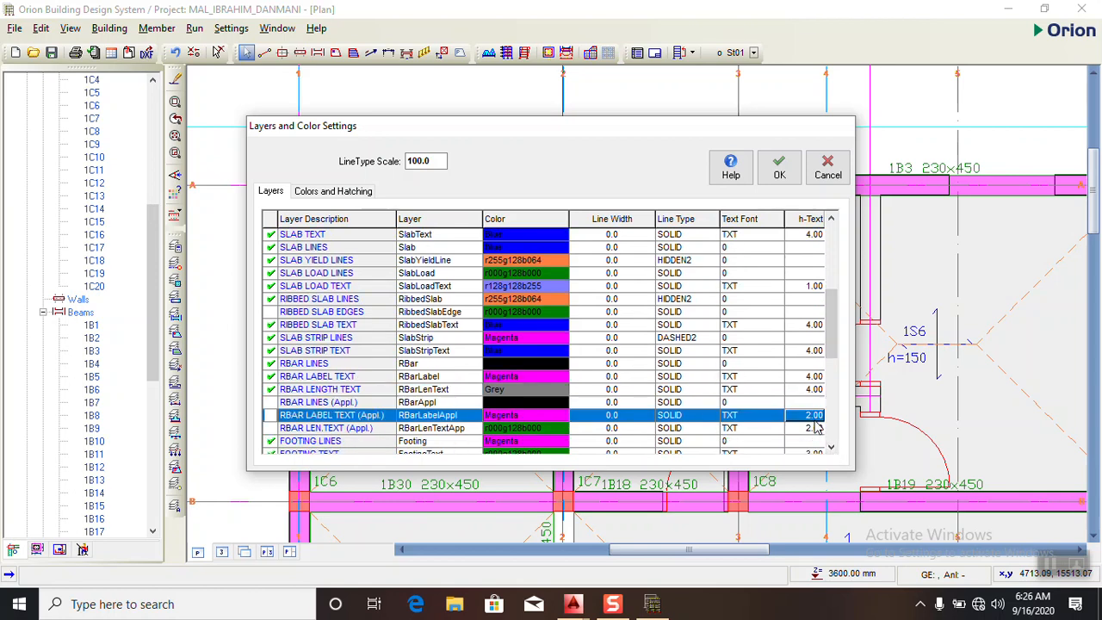
pyautogui.write('4')
pyautogui.click(812, 429)
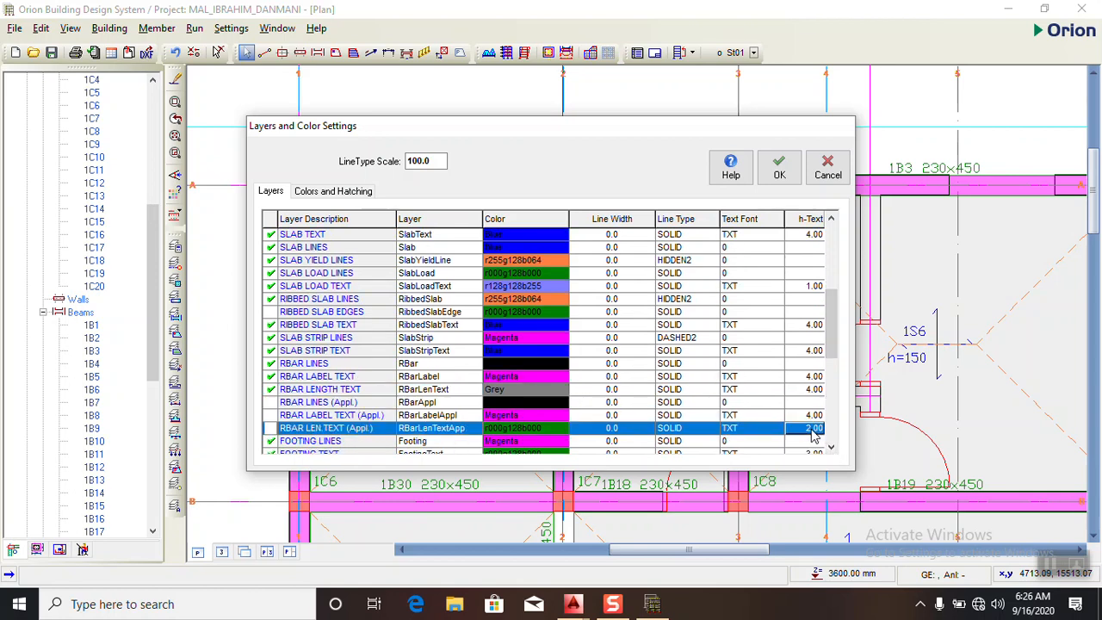
pyautogui.write('4')
# - Set the text height of the FOOTING TEXT layer to 4
pyautogui.click(833, 449)
pyautogui.click(832, 450)
pyautogui.click(833, 449)
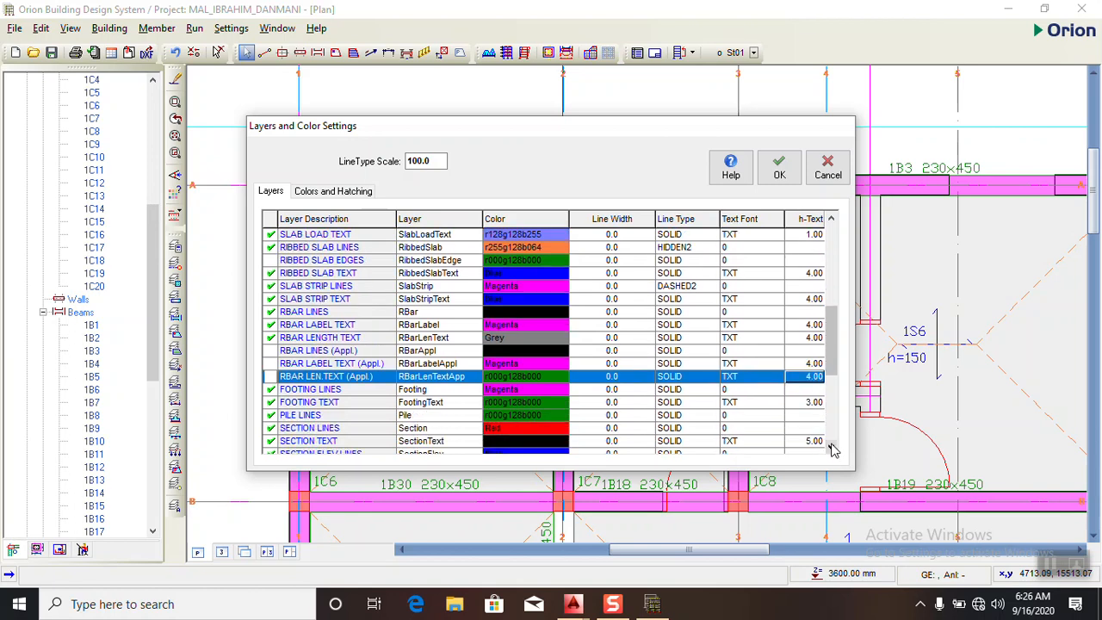
pyautogui.click(813, 403)
pyautogui.write('4')
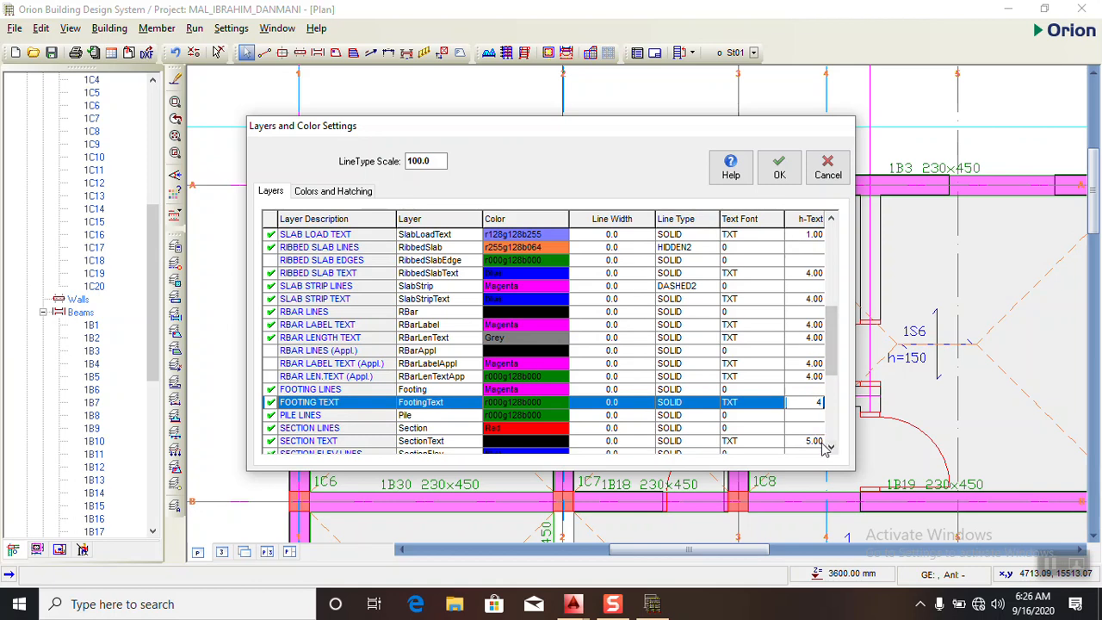
# - Set the text height of the DIMENSIONS layer to 4 and apply the layer settings
pyautogui.click(832, 448)
pyautogui.click(832, 449)
pyautogui.click(813, 415)
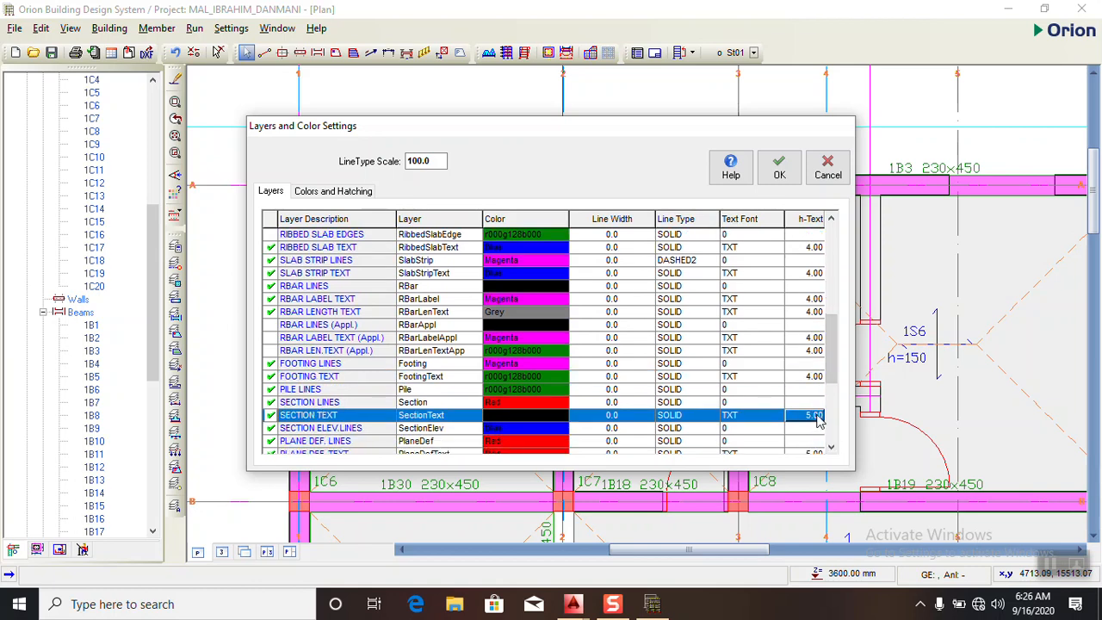
pyautogui.click(832, 449)
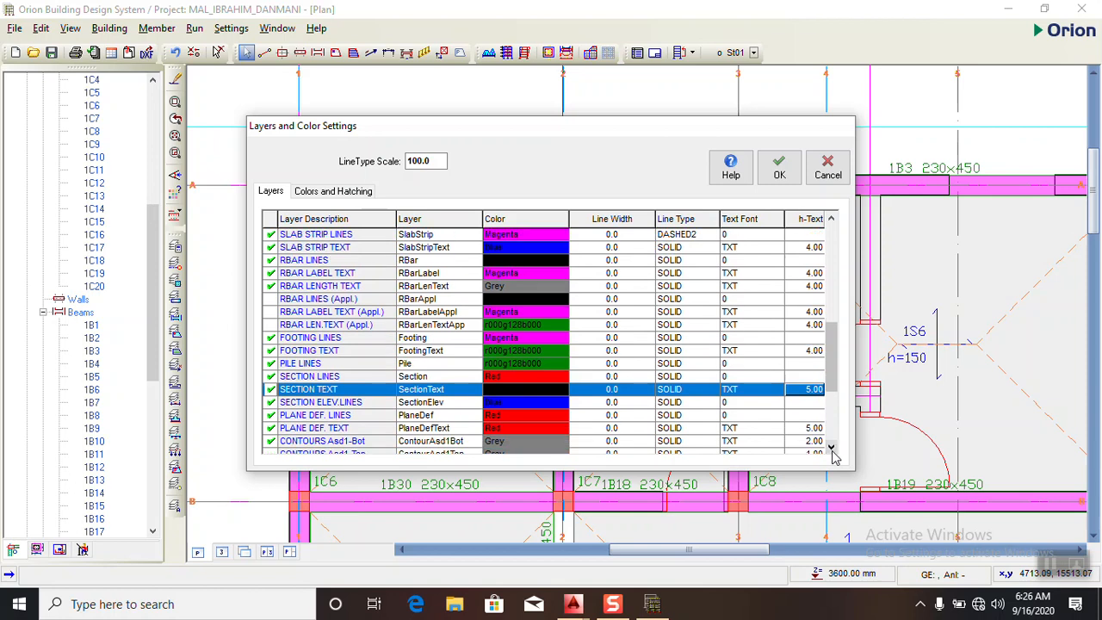
pyautogui.click(832, 448)
pyautogui.click(832, 448)
pyautogui.click(832, 449)
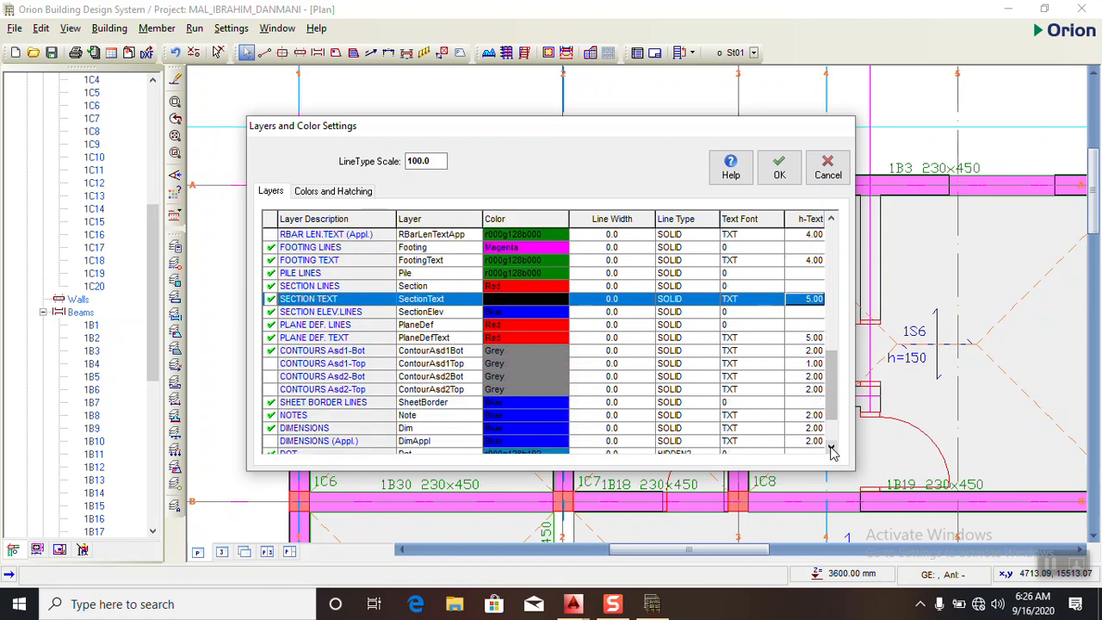
pyautogui.click(818, 430)
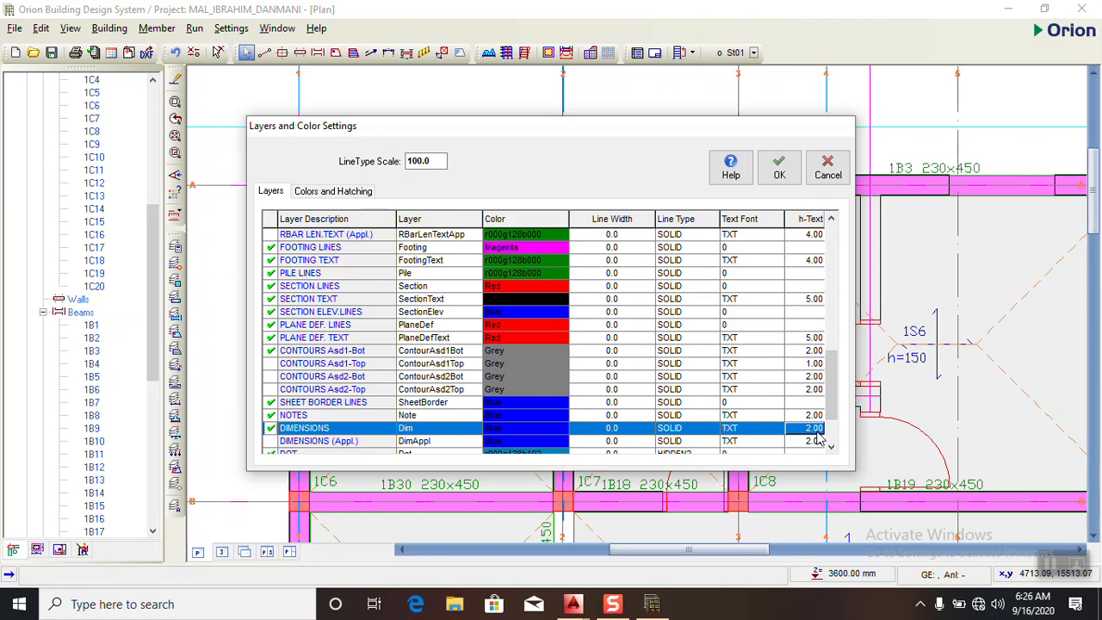
pyautogui.press('BackSpace')
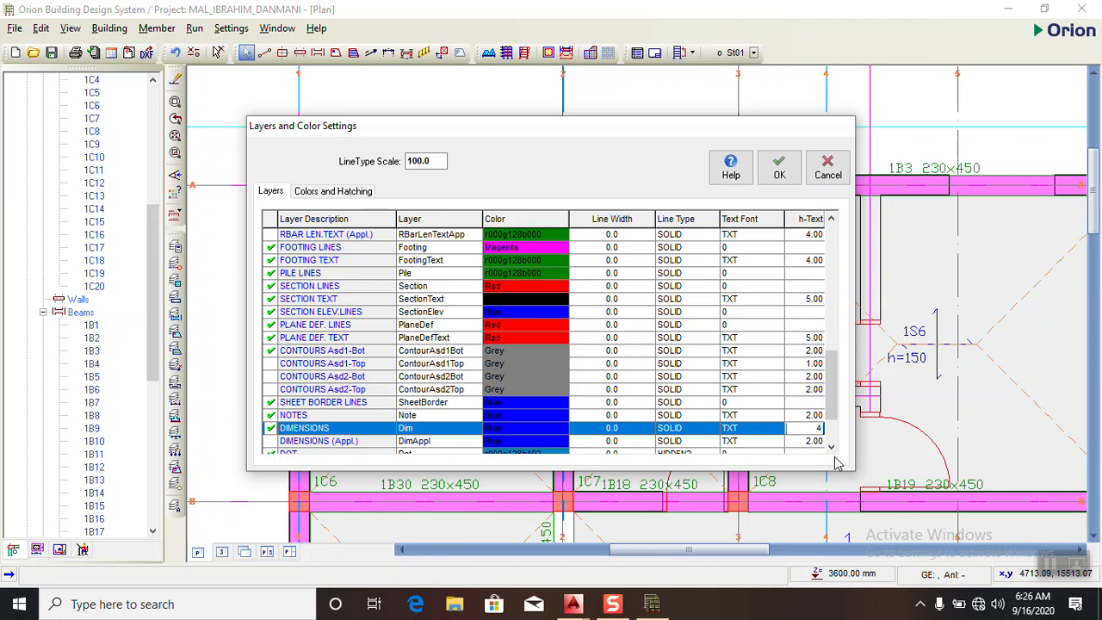
pyautogui.write('4')
pyautogui.click(832, 447)
pyautogui.click(832, 447)
pyautogui.click(831, 447)
pyautogui.click(832, 447)
pyautogui.click(831, 447)
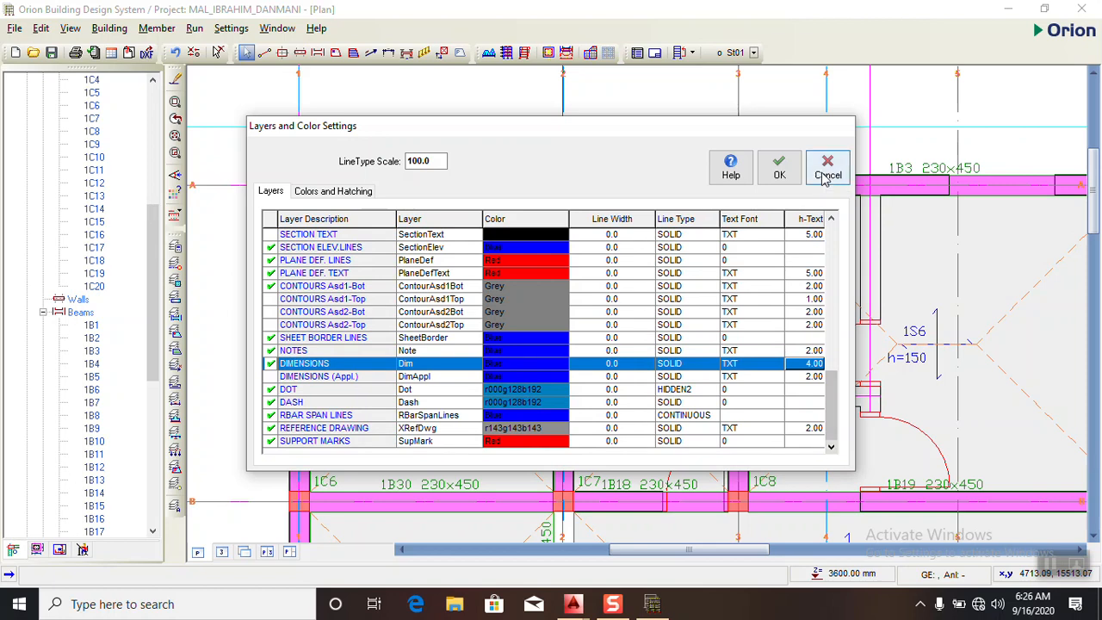
pyautogui.click(778, 168)
# - Examine the member label sizes across the St01 plan and review the layer text heights once more
pyautogui.scroll(-4, 423, 174)
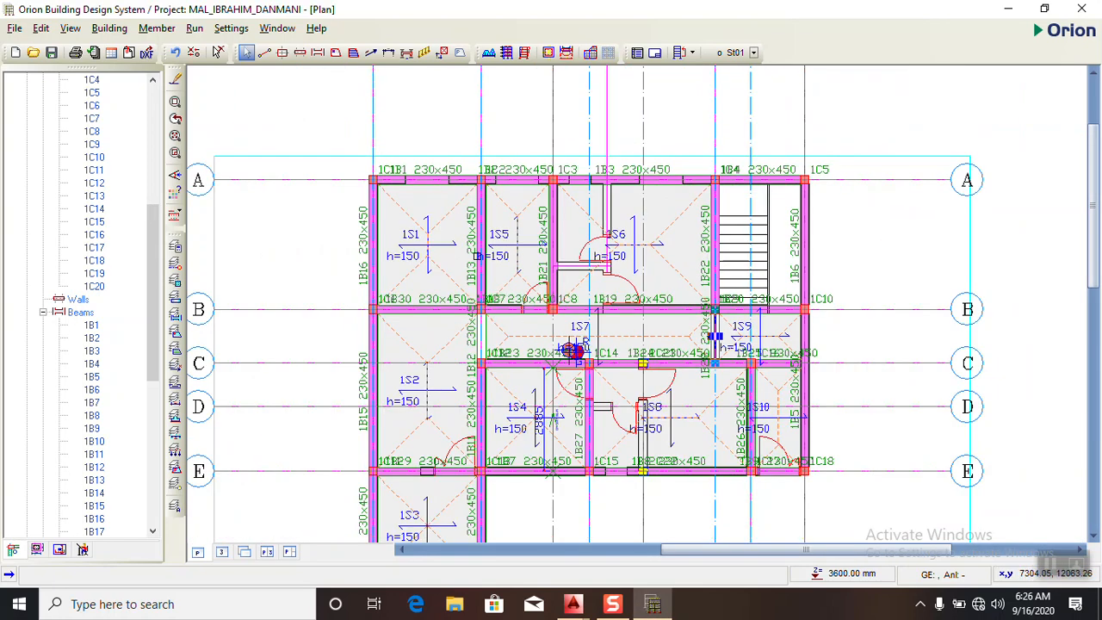
pyautogui.scroll(2, 487, 288)
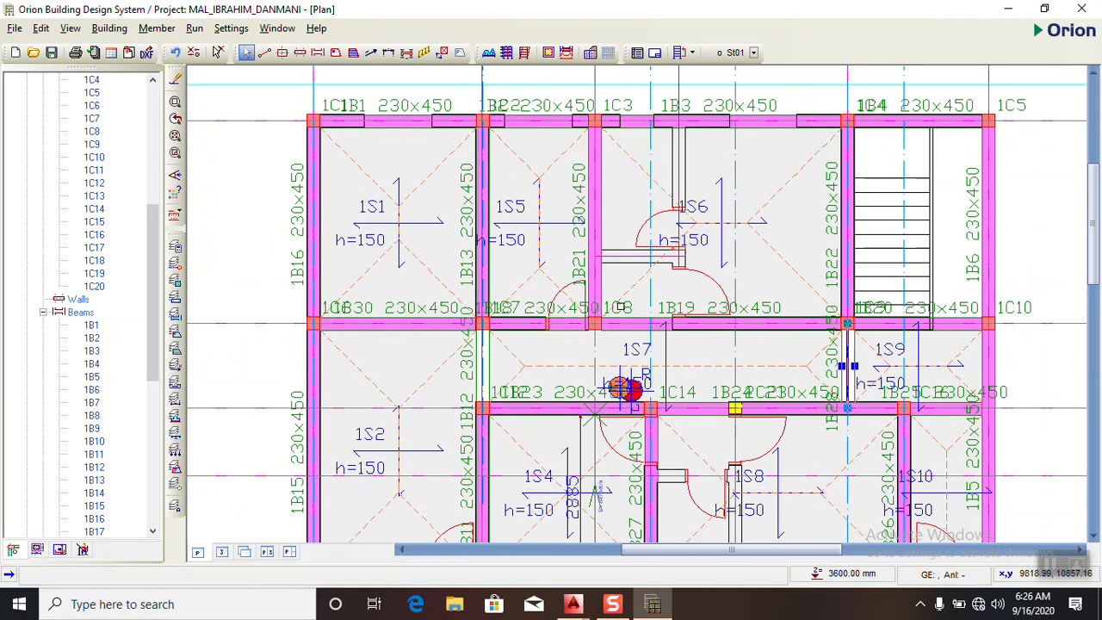
pyautogui.scroll(-3, 641, 289)
pyautogui.scroll(2, 573, 238)
pyautogui.scroll(3, 555, 223)
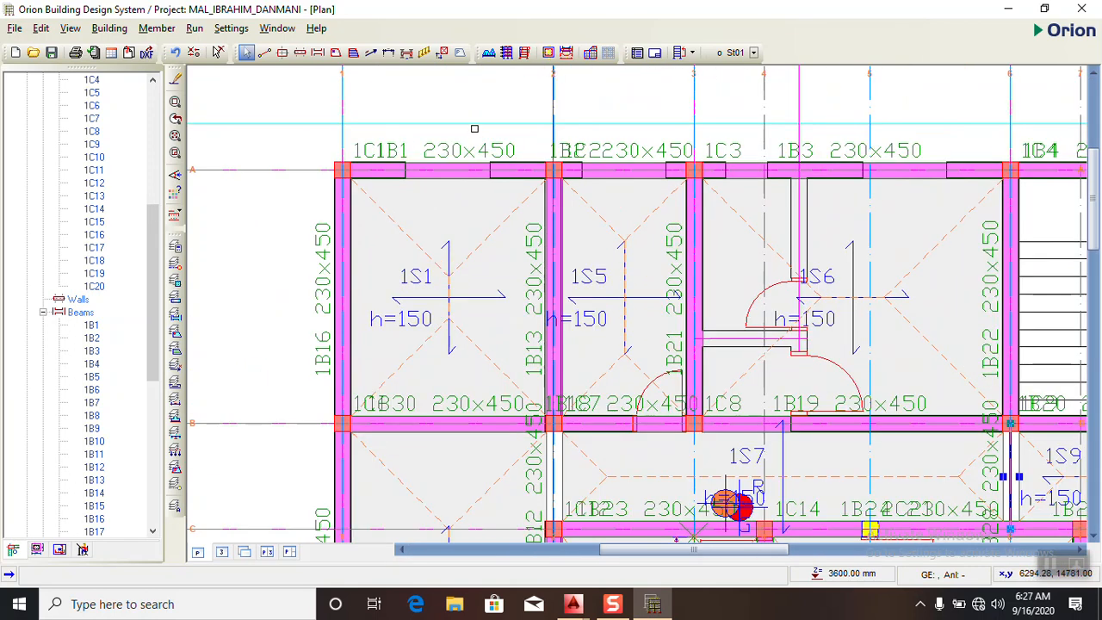
pyautogui.click(418, 157)
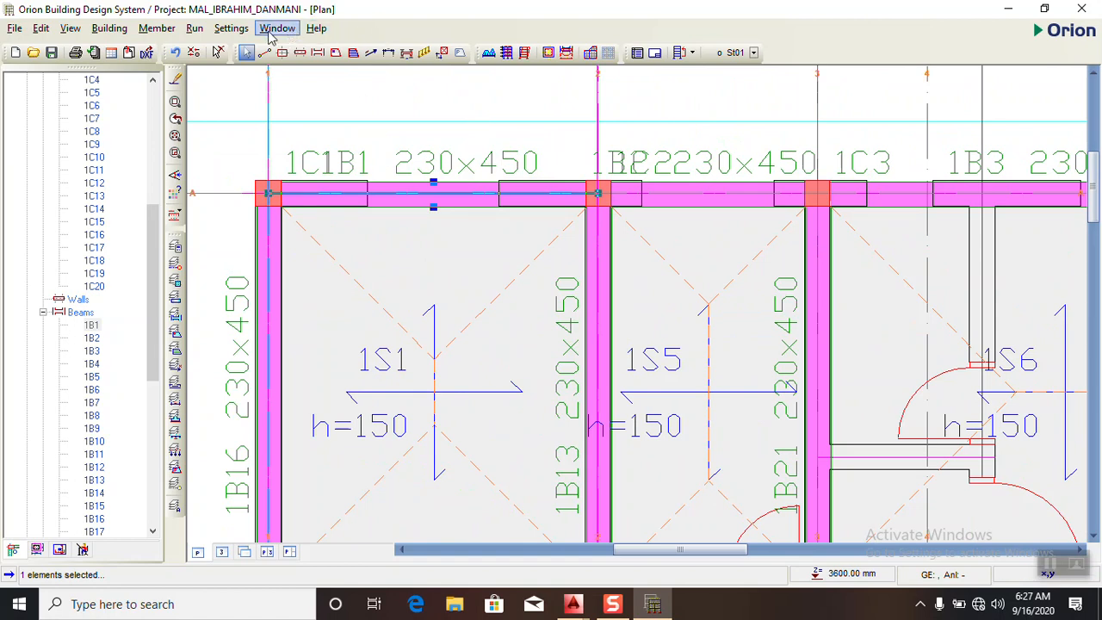
pyautogui.click(231, 28)
pyautogui.moveTo(258, 151)
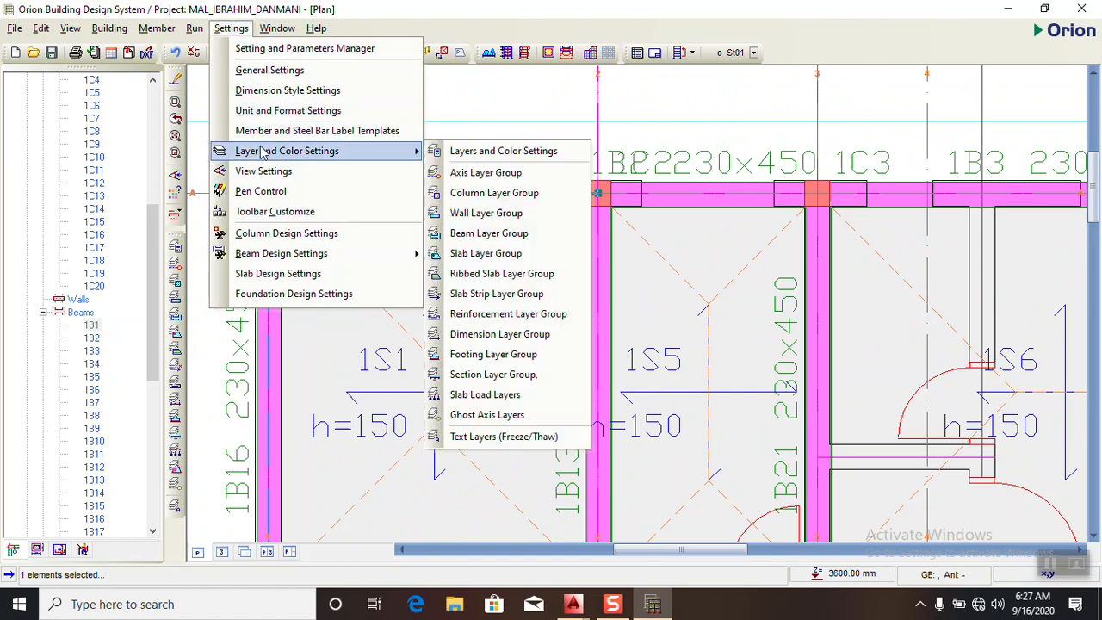
pyautogui.click(472, 153)
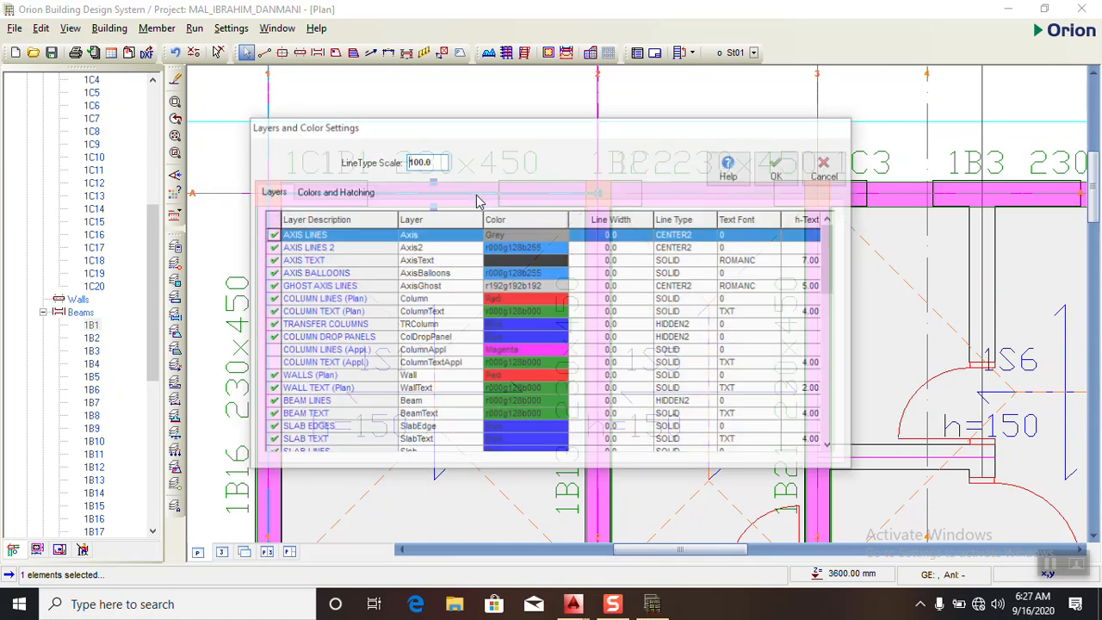
pyautogui.click(812, 285)
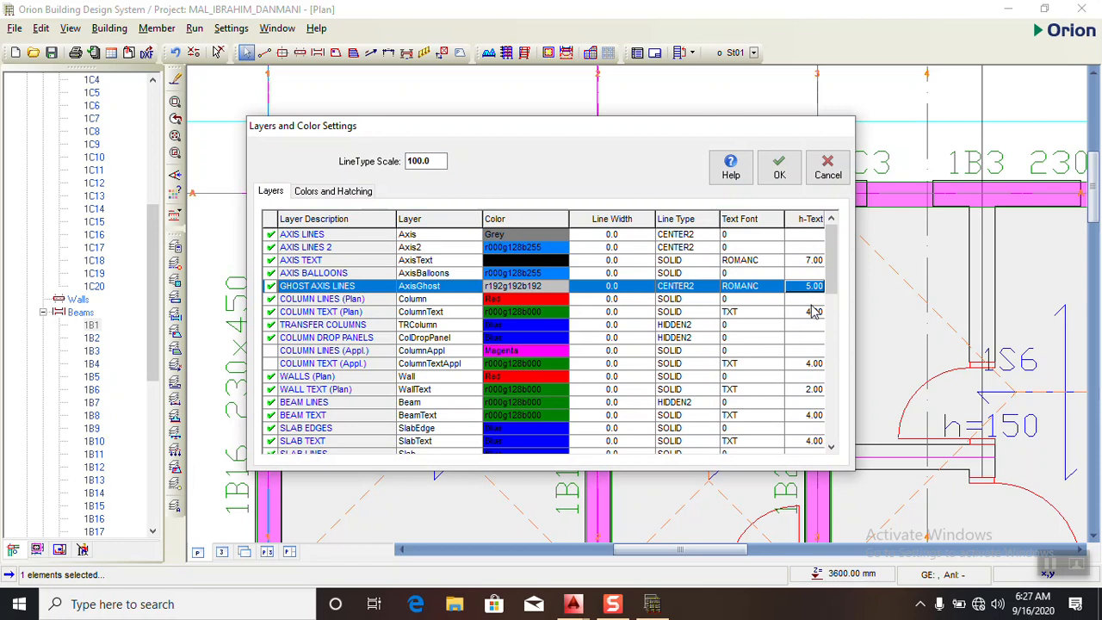
pyautogui.press('Down')
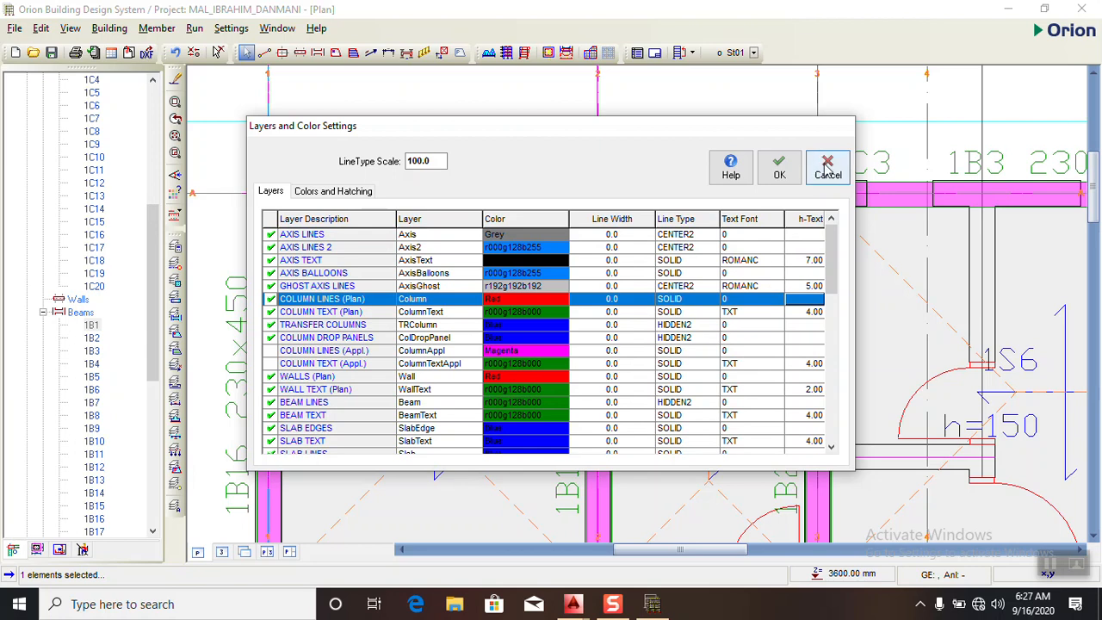
pyautogui.click(780, 167)
pyautogui.scroll(-2, 433, 181)
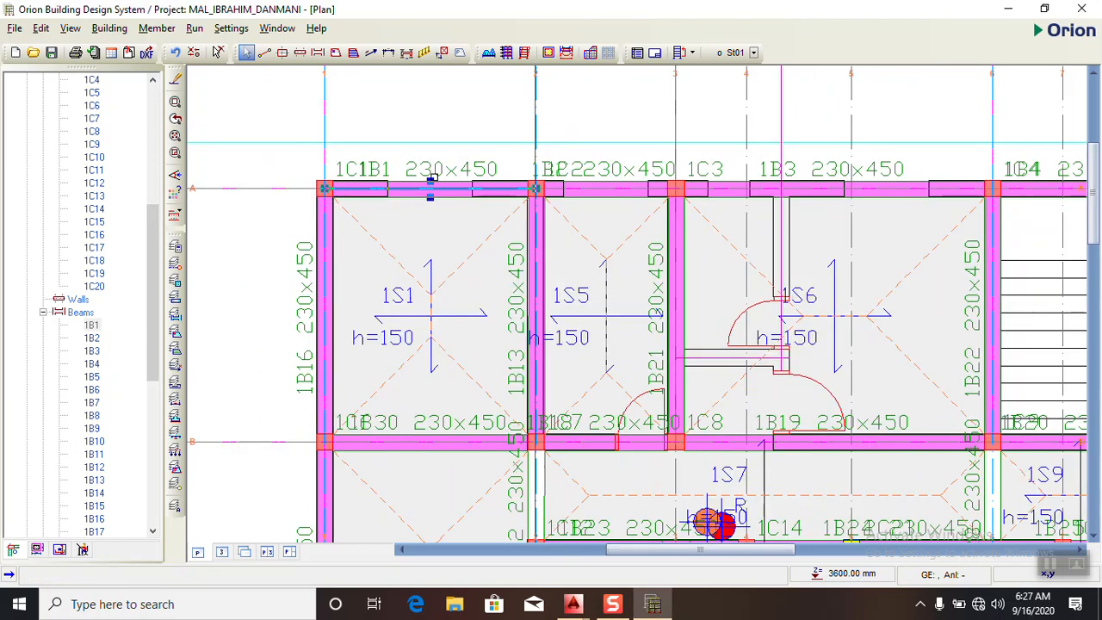
pyautogui.scroll(-4, 431, 182)
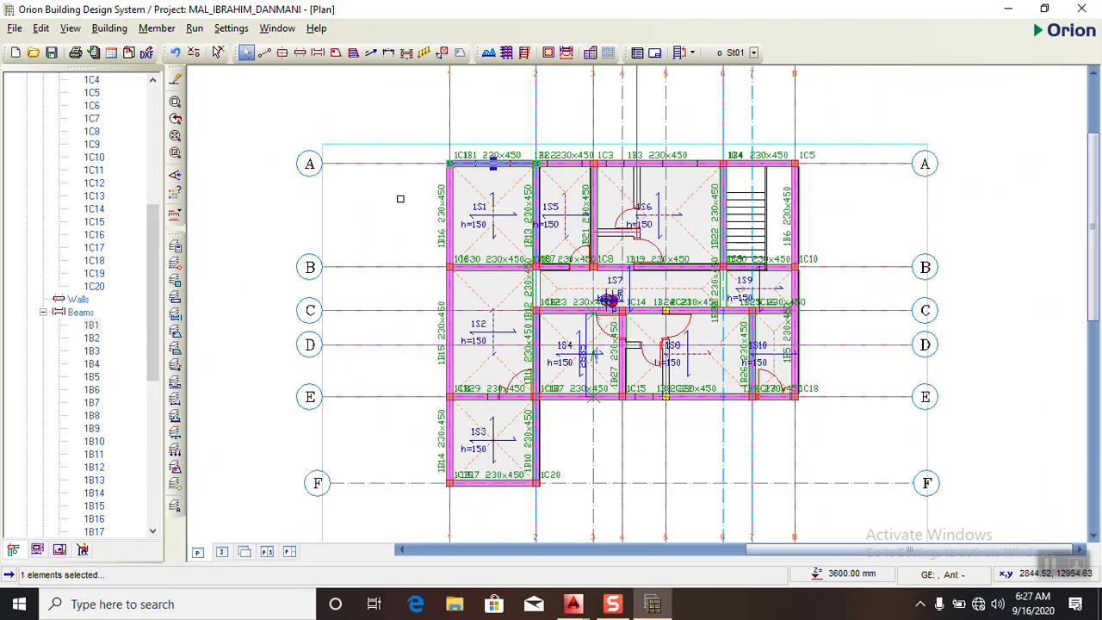
pyautogui.click(385, 193)
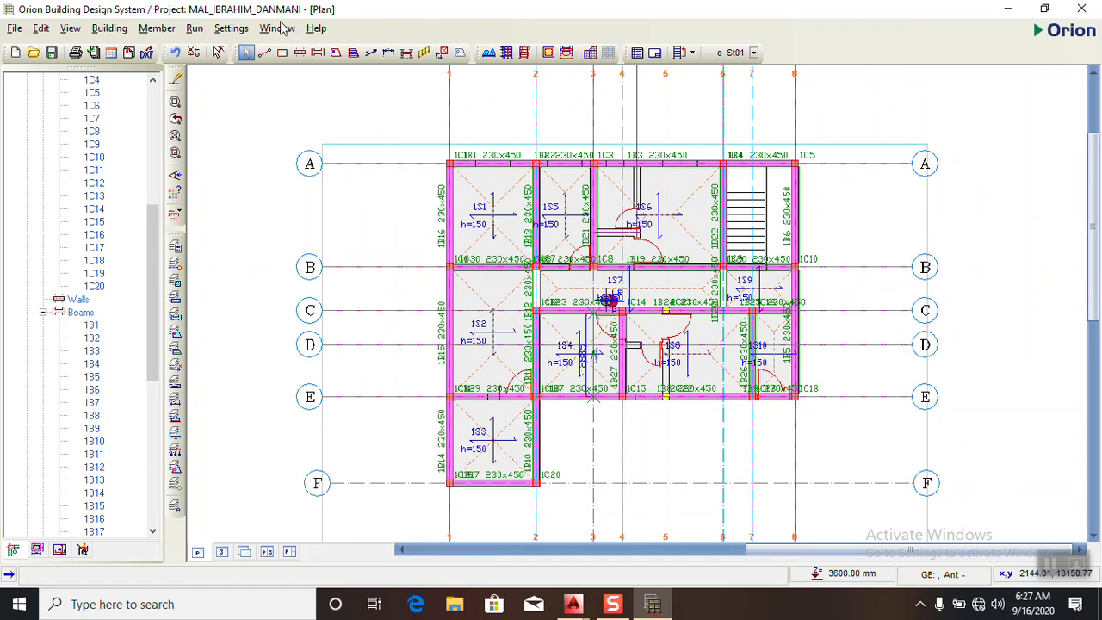
# - Set the maximum link spacing to 250 mm in the storey beam design parameters
pyautogui.click(248, 29)
pyautogui.moveTo(285, 151)
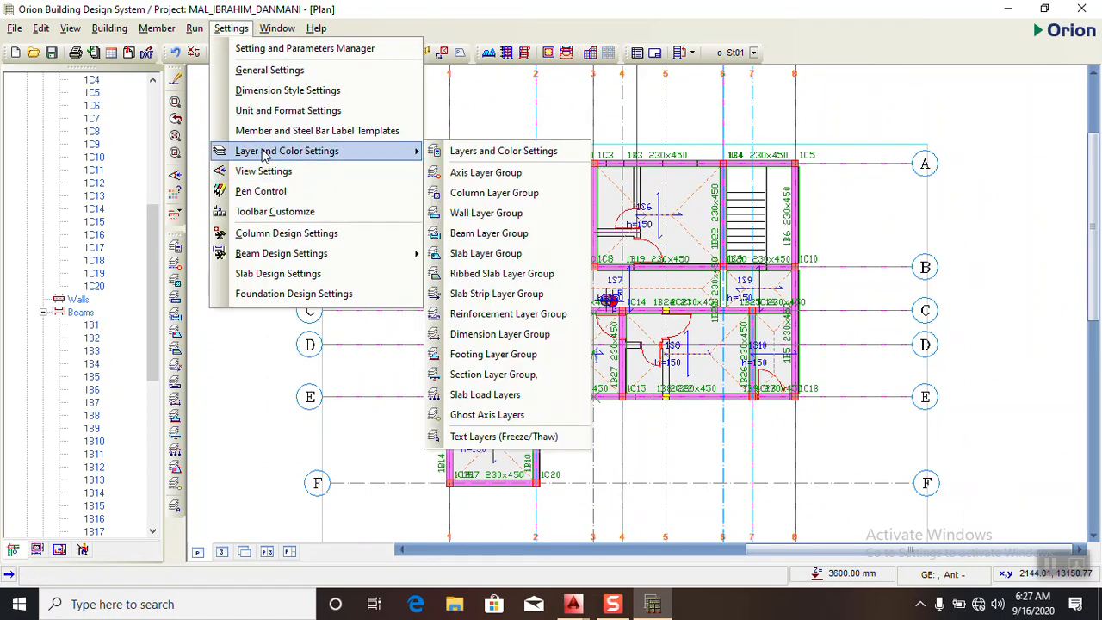
pyautogui.moveTo(258, 253)
pyautogui.click(470, 258)
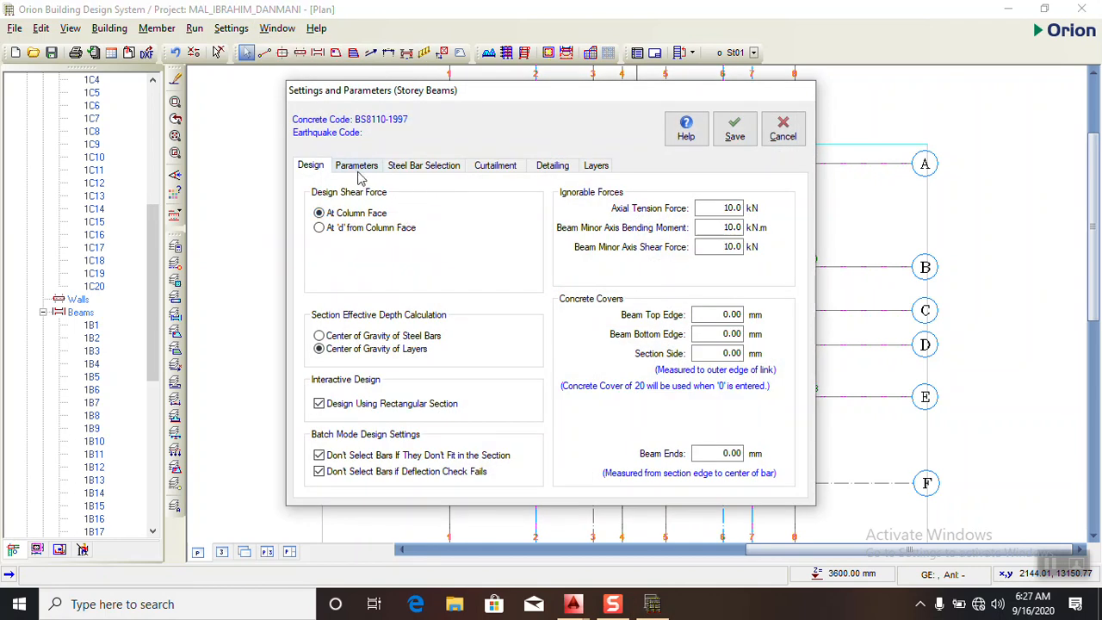
pyautogui.click(358, 168)
pyautogui.doubleClick(739, 283)
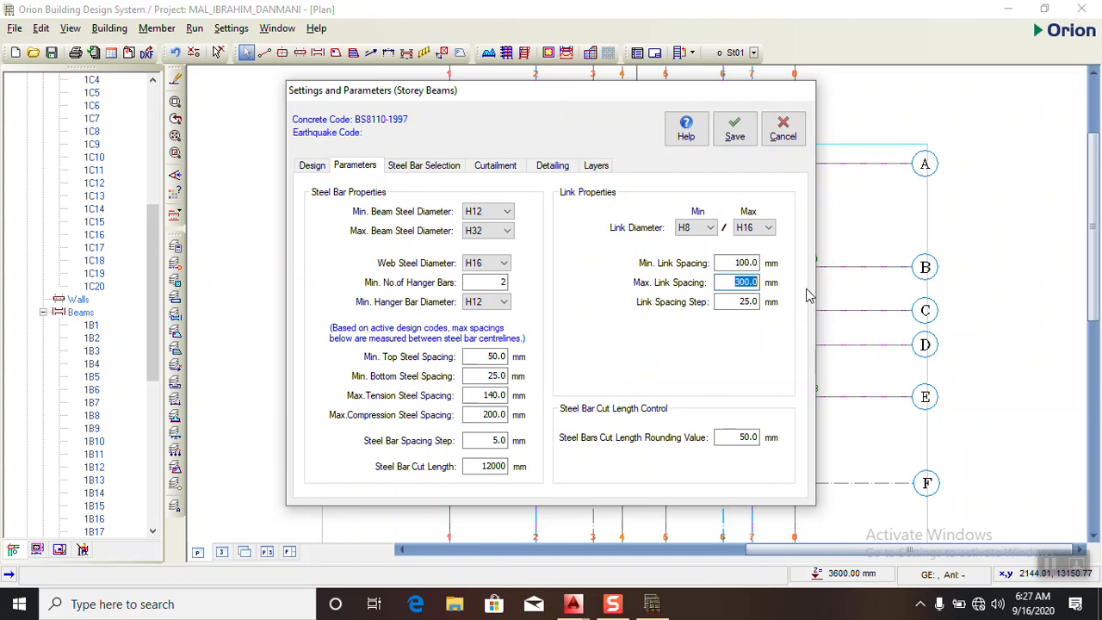
pyautogui.write('250')
# - Set the number of sections in the beam detailing settings to Span Section Only
pyautogui.click(563, 168)
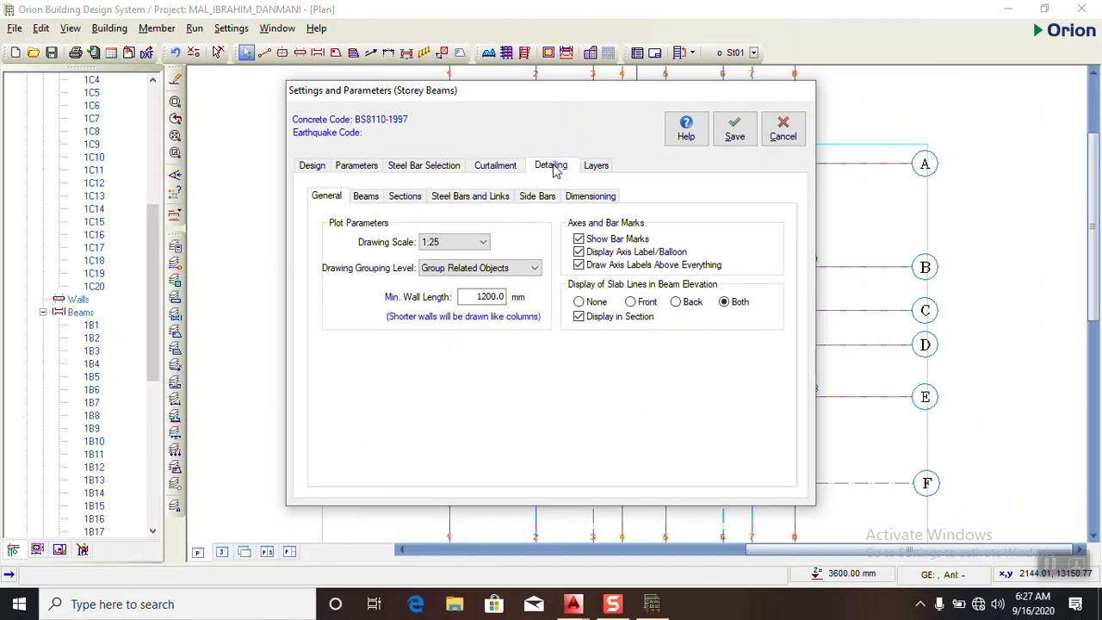
pyautogui.click(396, 198)
pyautogui.click(372, 310)
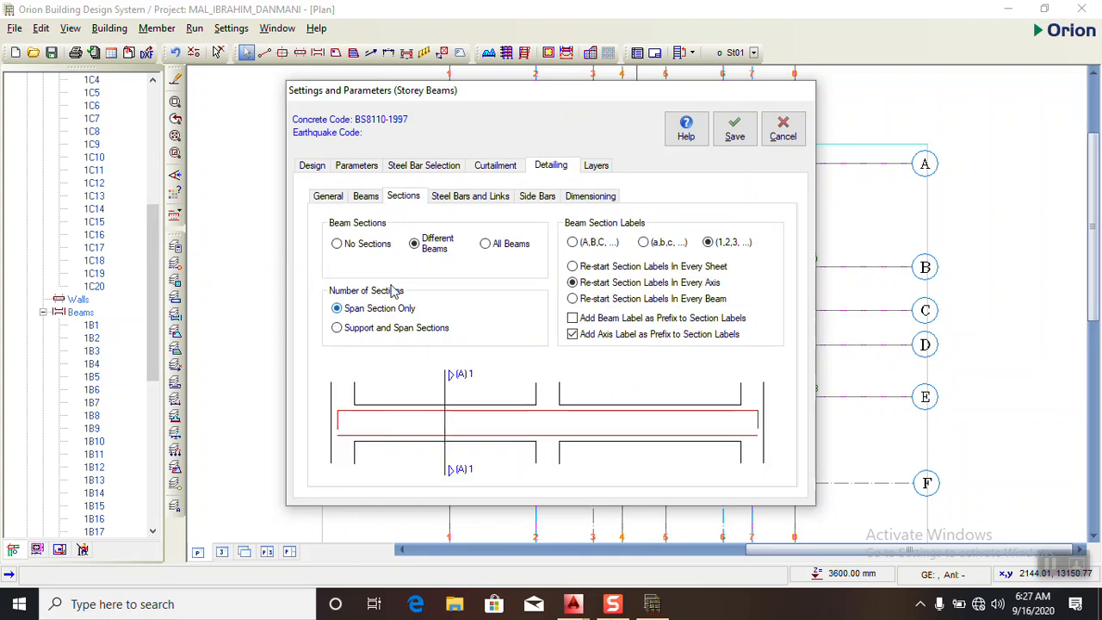
# - Turn off IStructE style annotation for beam steel bars and save the beam settings, updating all beam records
pyautogui.click(440, 202)
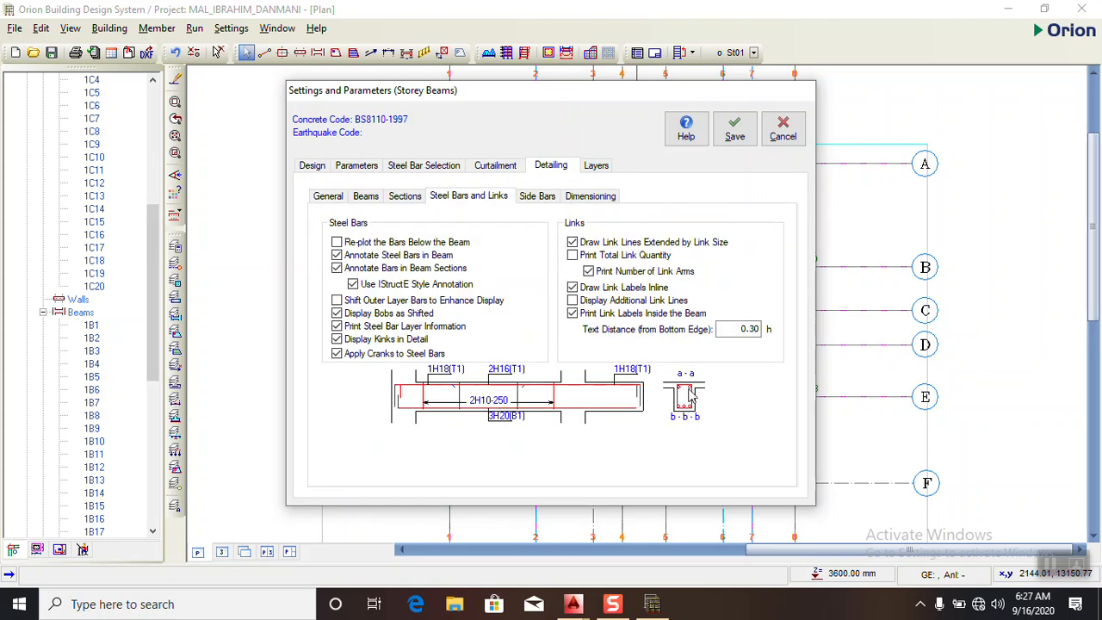
pyautogui.click(353, 284)
pyautogui.click(735, 129)
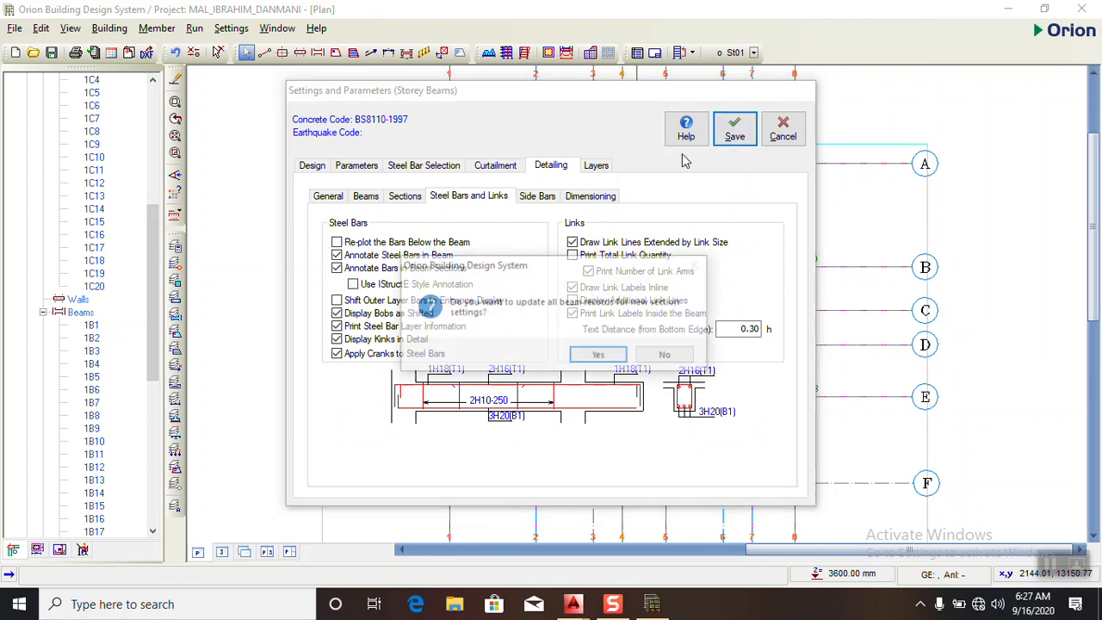
pyautogui.click(590, 356)
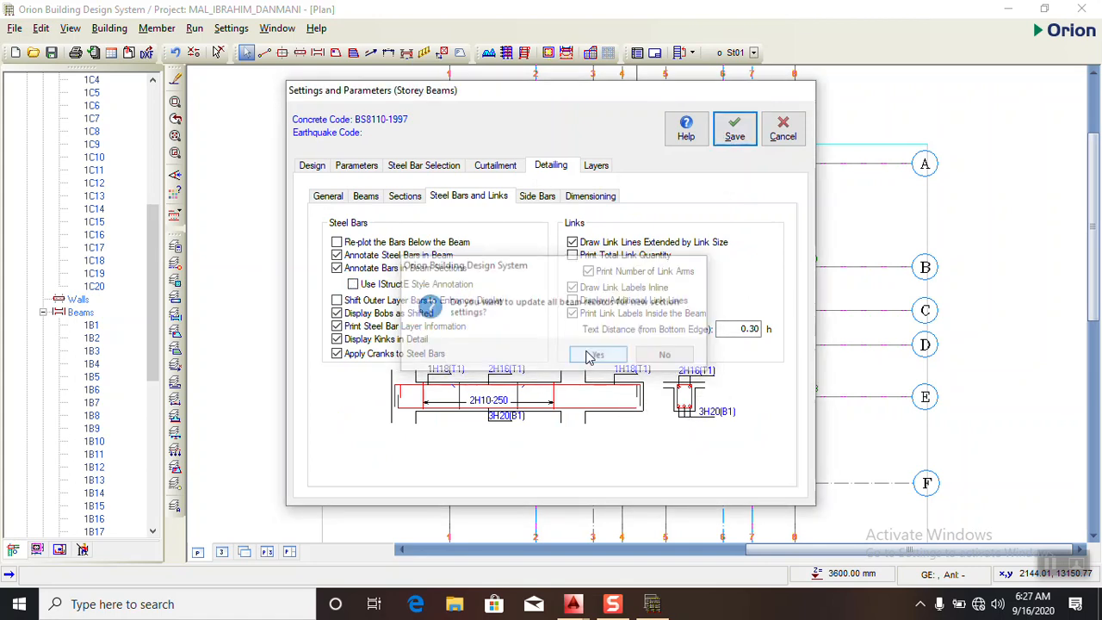
pyautogui.click(733, 138)
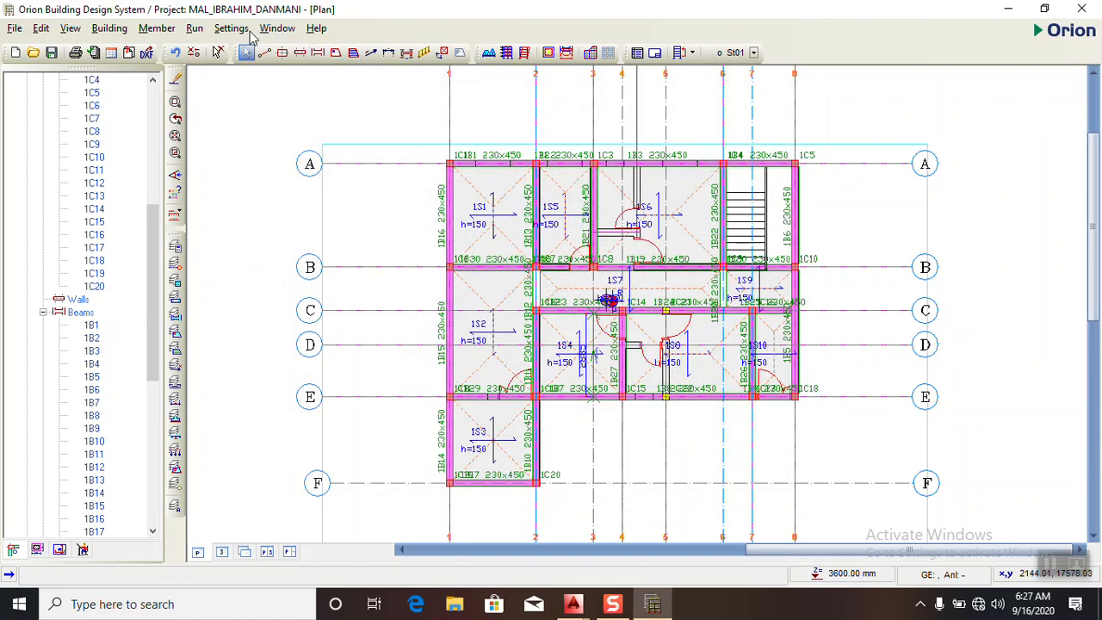
# - Edit the maximum slab bar spacing and enable Print Alternative Layer Information in the slab design settings
pyautogui.click(231, 27)
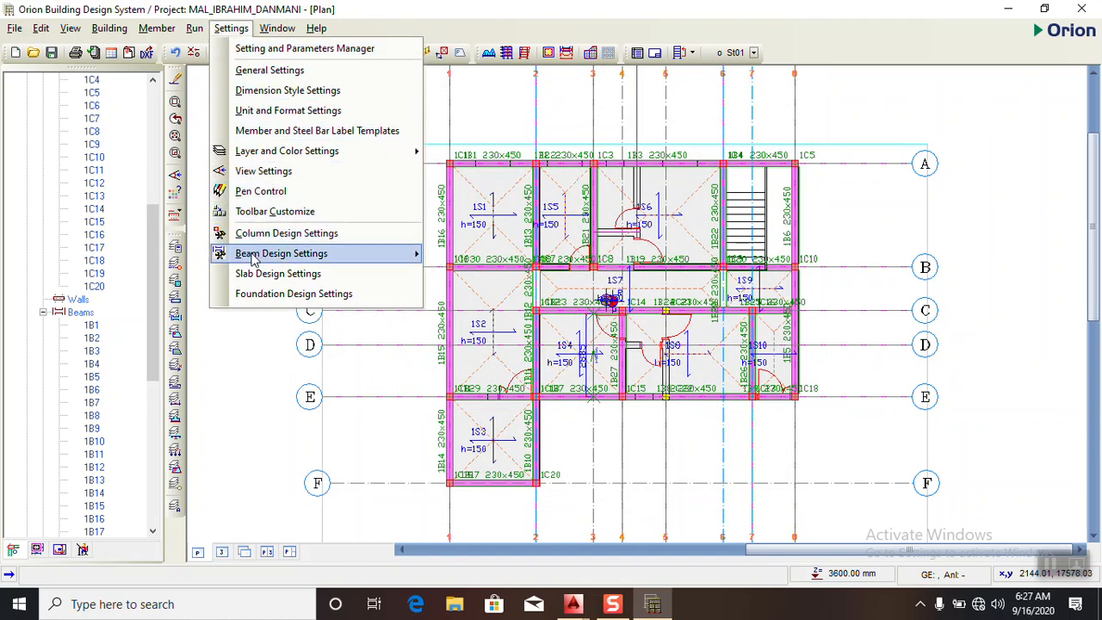
pyautogui.click(258, 273)
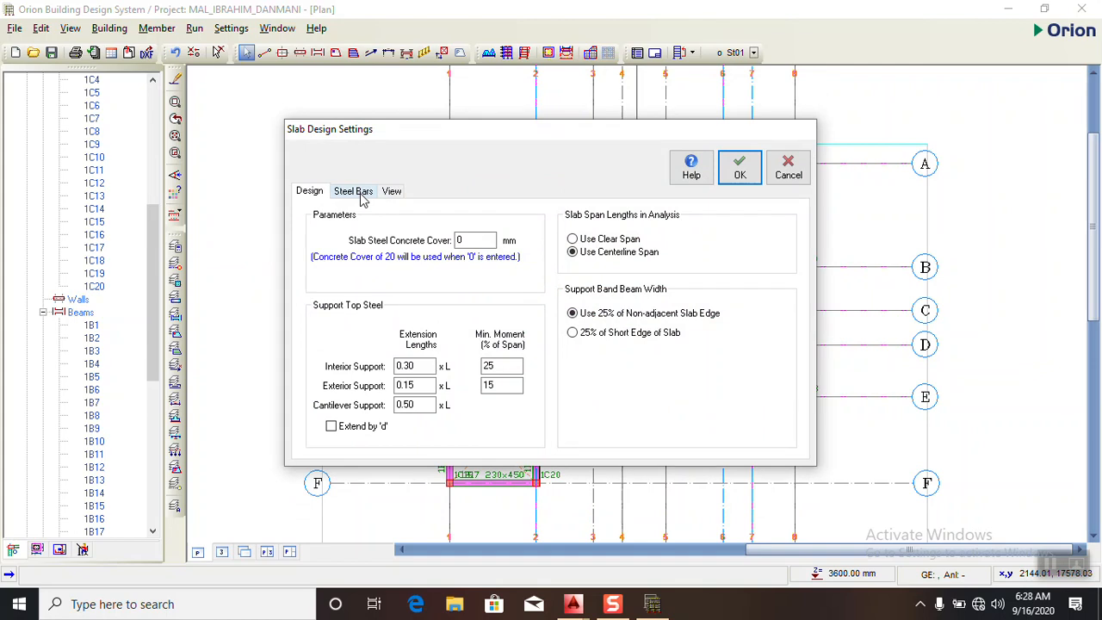
pyautogui.click(360, 193)
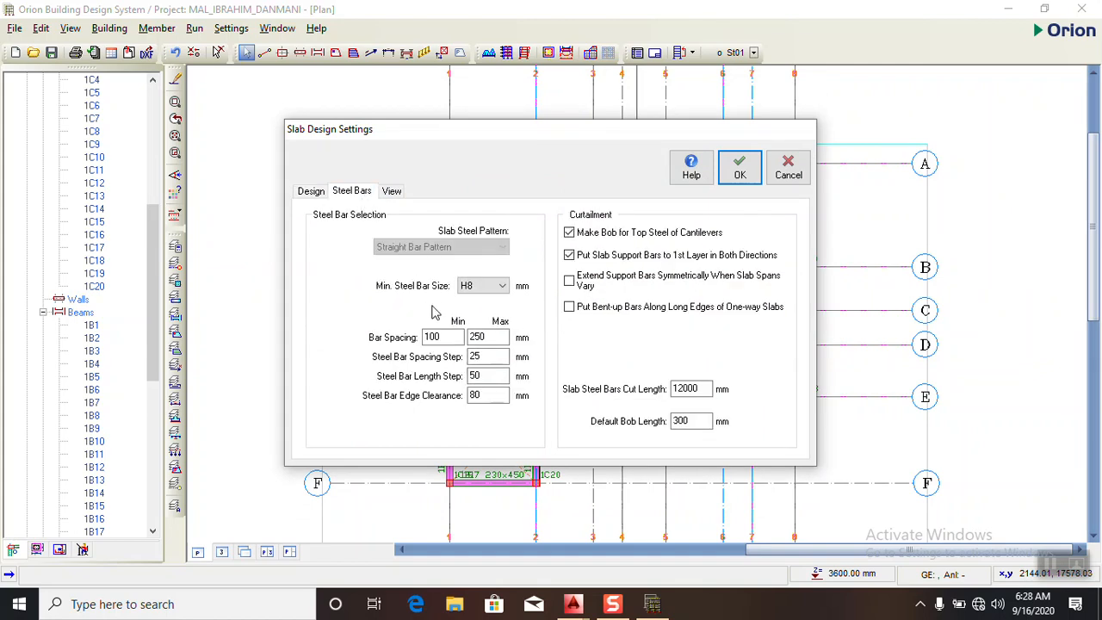
pyautogui.click(428, 336)
pyautogui.press('Tab')
pyautogui.write('2')
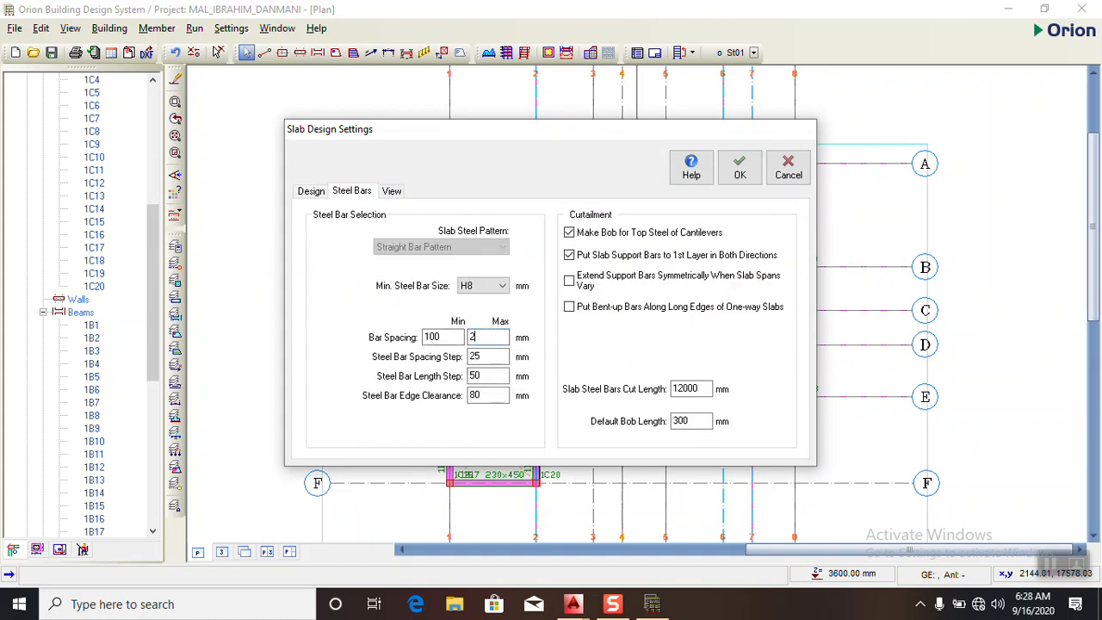
pyautogui.click(390, 192)
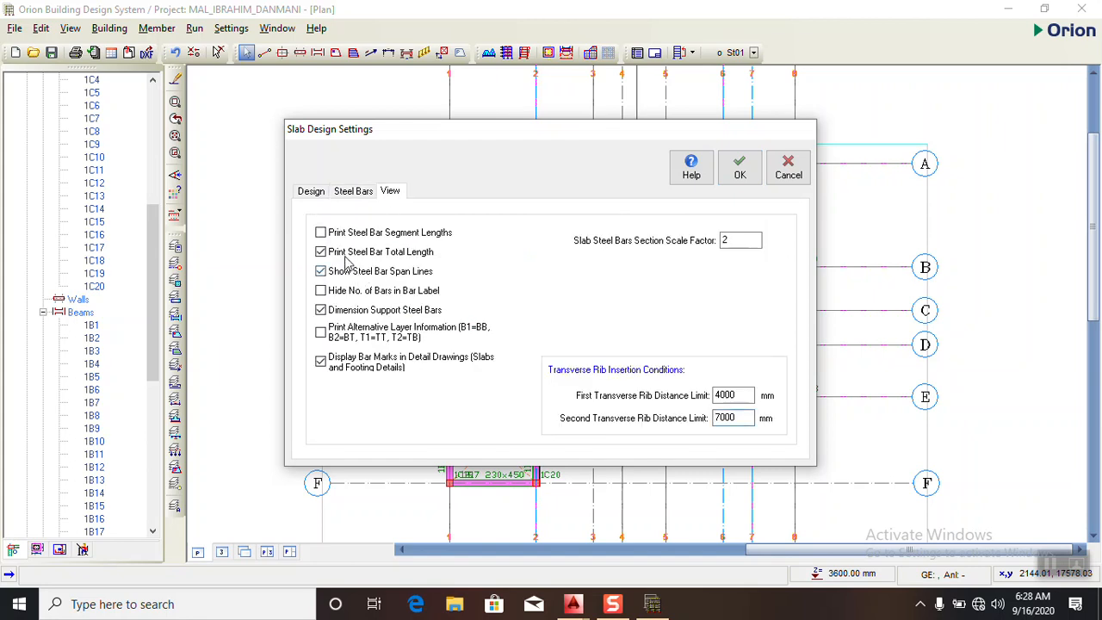
pyautogui.click(348, 332)
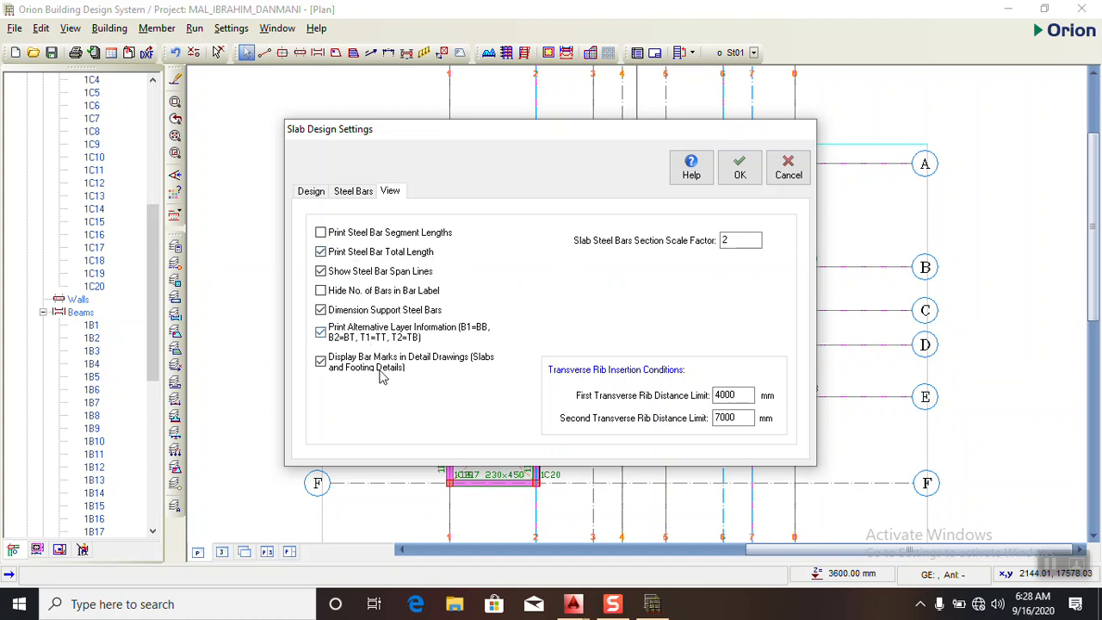
# - Review the slab design and steel bar settings, keep the slab steel concrete cover at 0, and accept the slab settings
pyautogui.click(311, 193)
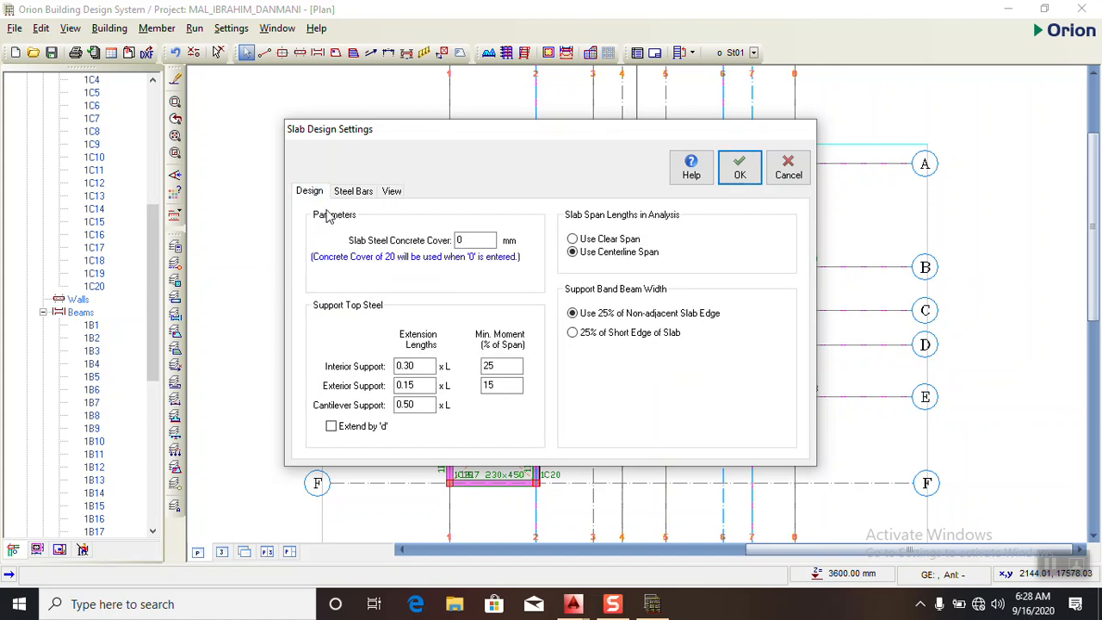
pyautogui.click(354, 194)
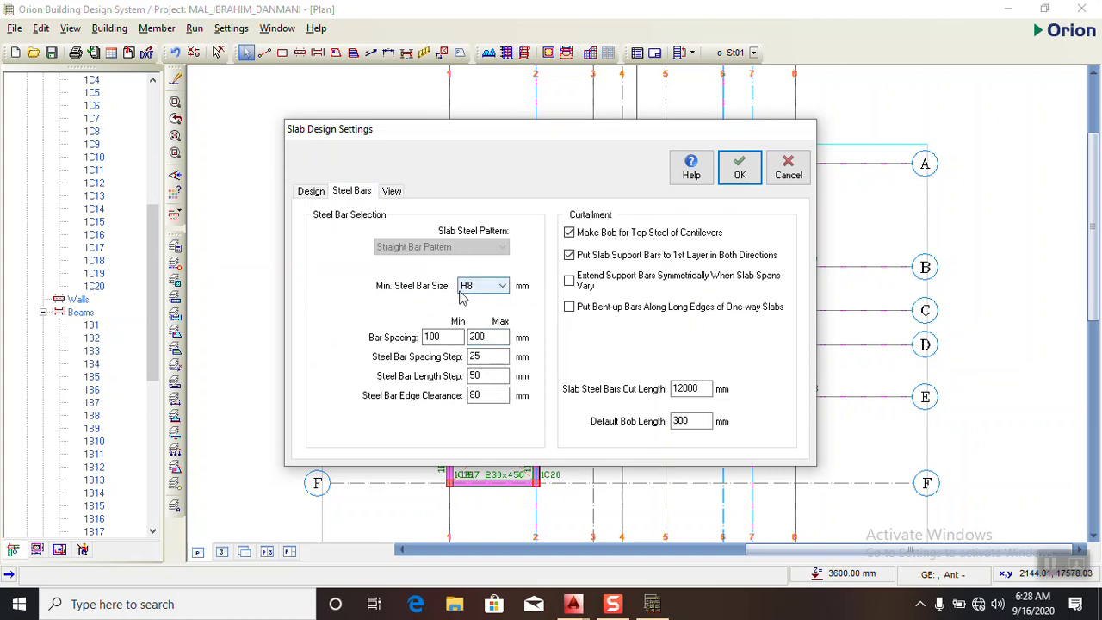
pyautogui.click(317, 195)
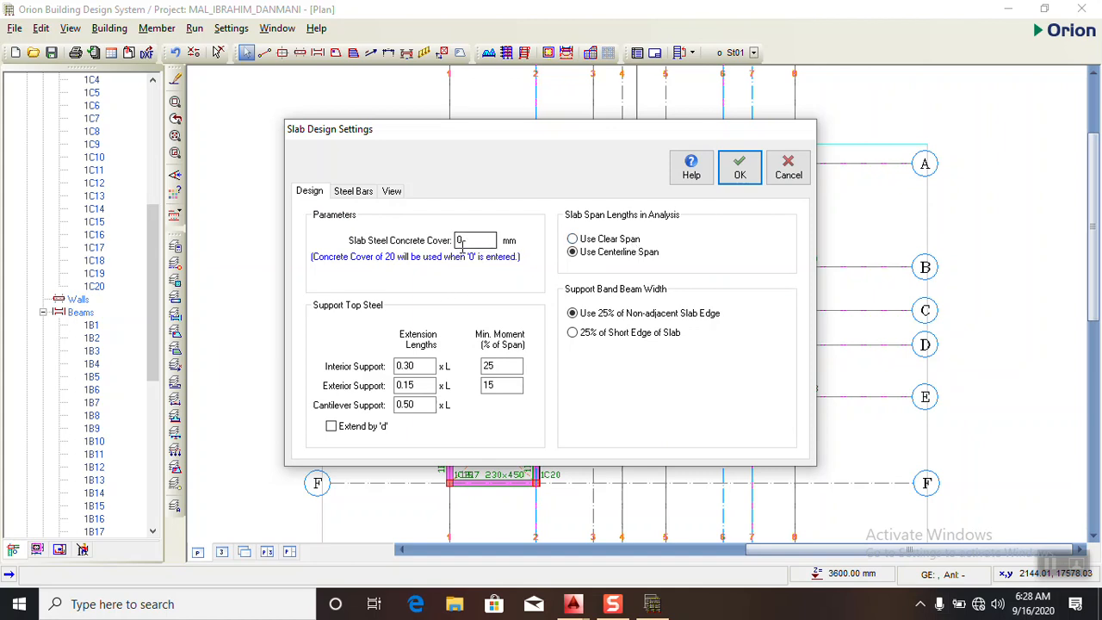
pyautogui.doubleClick(469, 244)
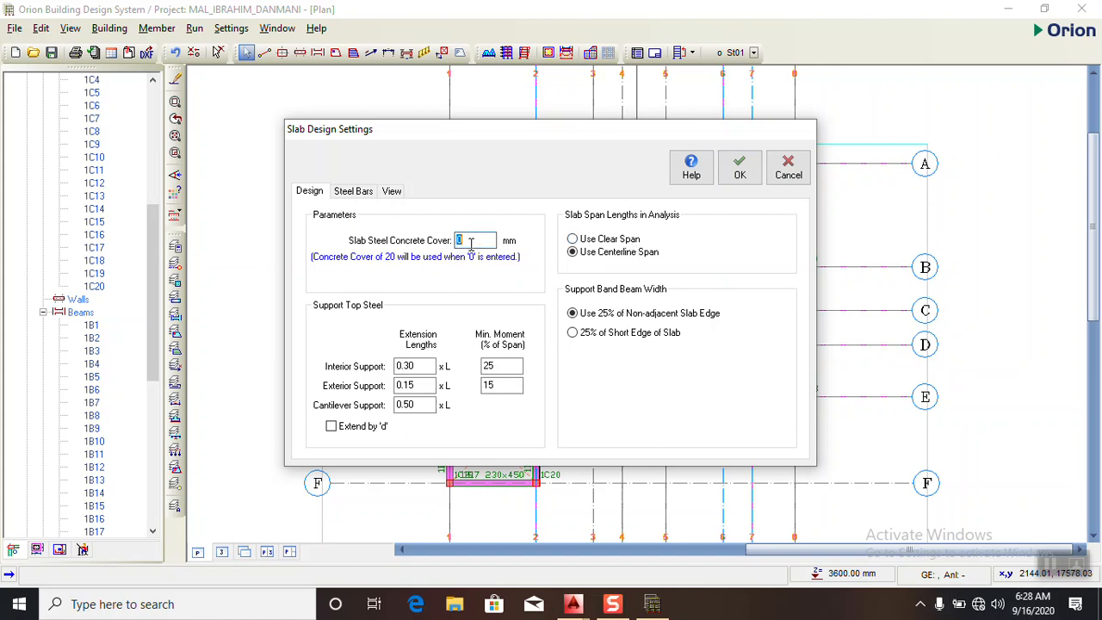
pyautogui.click(470, 244)
pyautogui.click(739, 175)
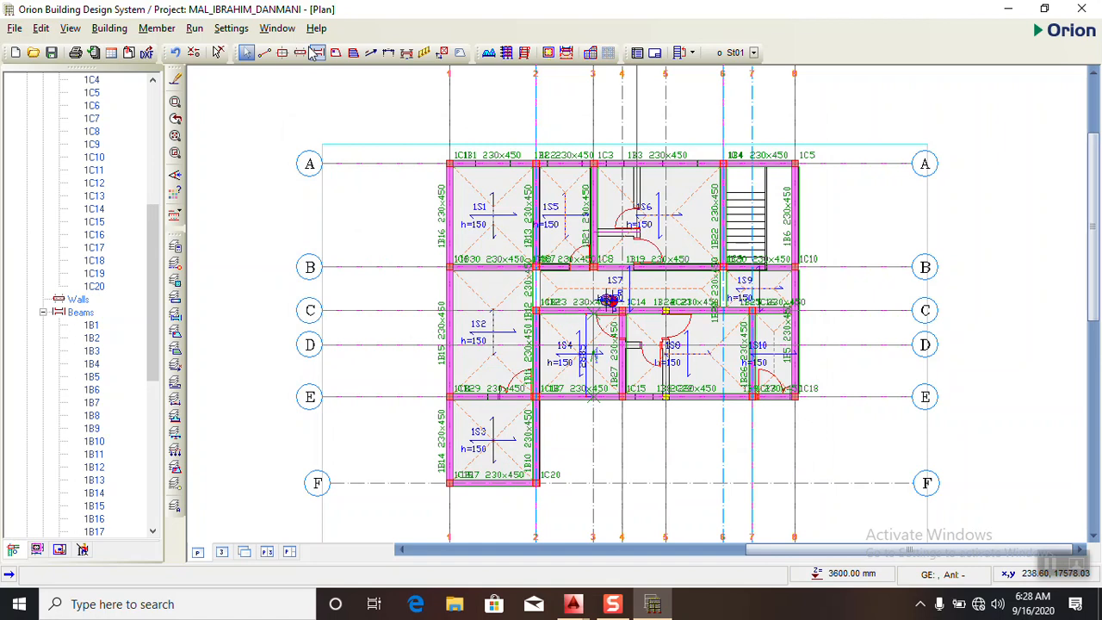
# - Edit the maximum steel bar spacing in the foundation design settings, check the general foundation parameters, and accept the settings
pyautogui.click(241, 31)
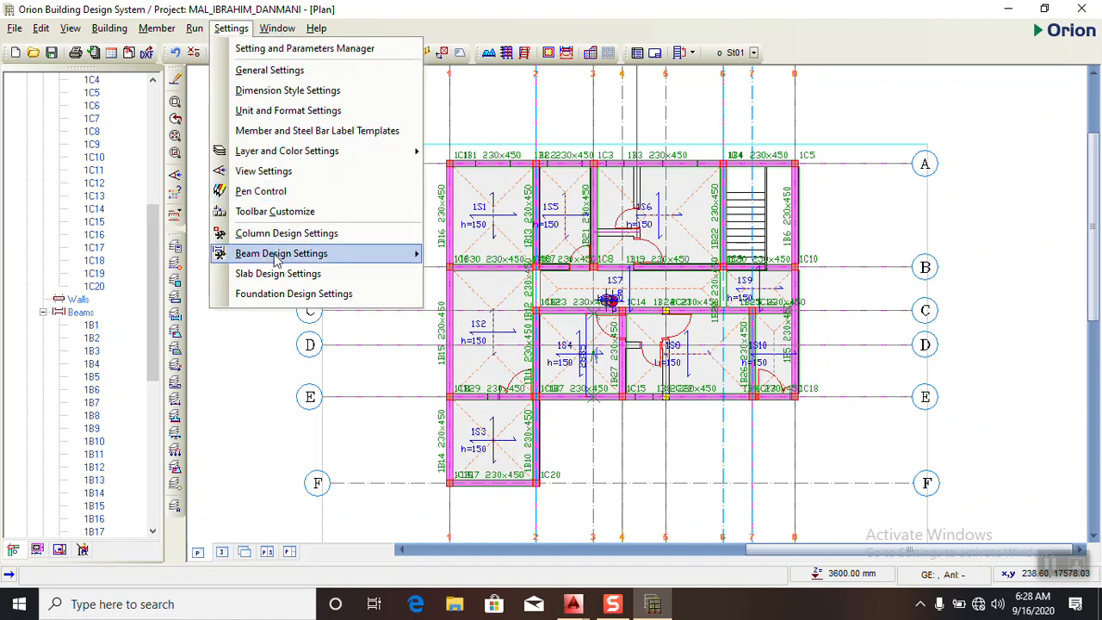
pyautogui.click(268, 294)
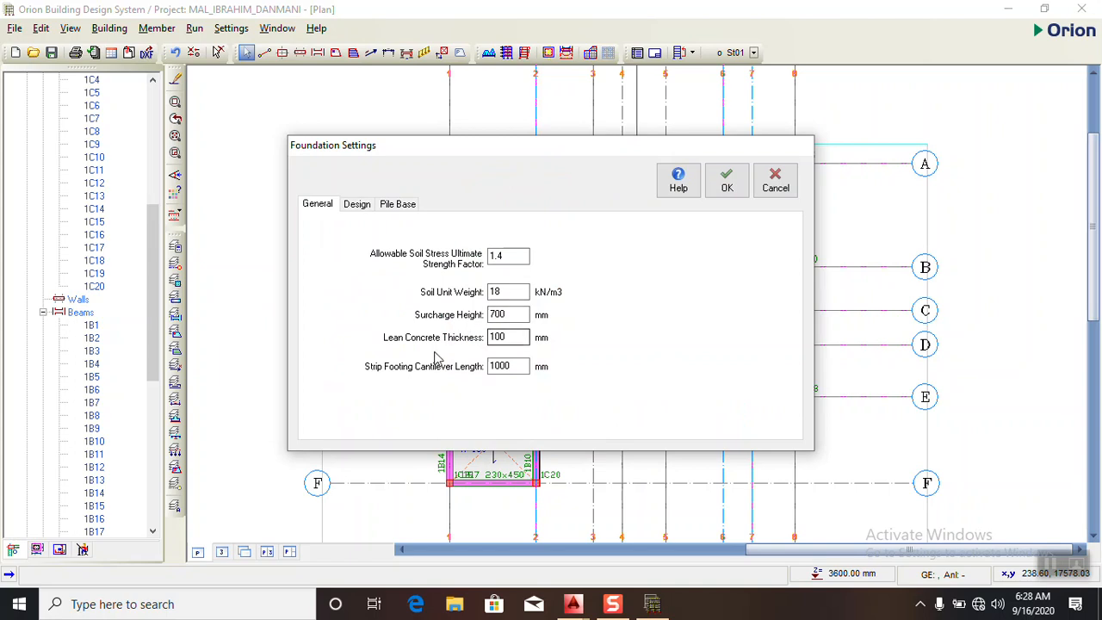
pyautogui.click(517, 342)
pyautogui.click(359, 205)
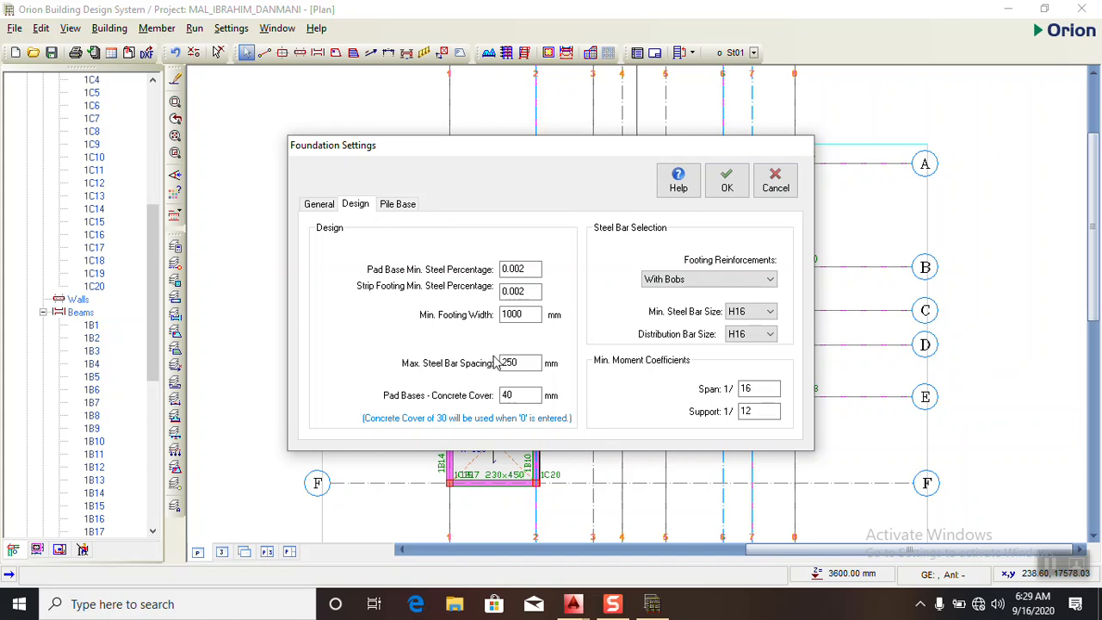
pyautogui.moveTo(531, 369); pyautogui.dragTo(438, 366)
pyautogui.write('2')
pyautogui.click(319, 205)
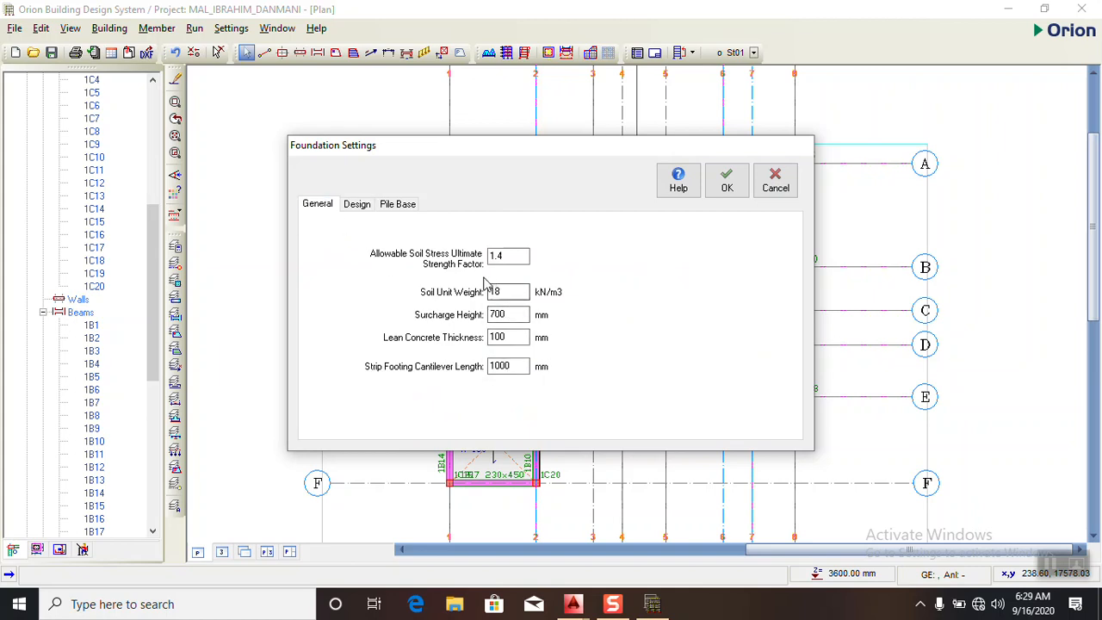
pyautogui.click(726, 182)
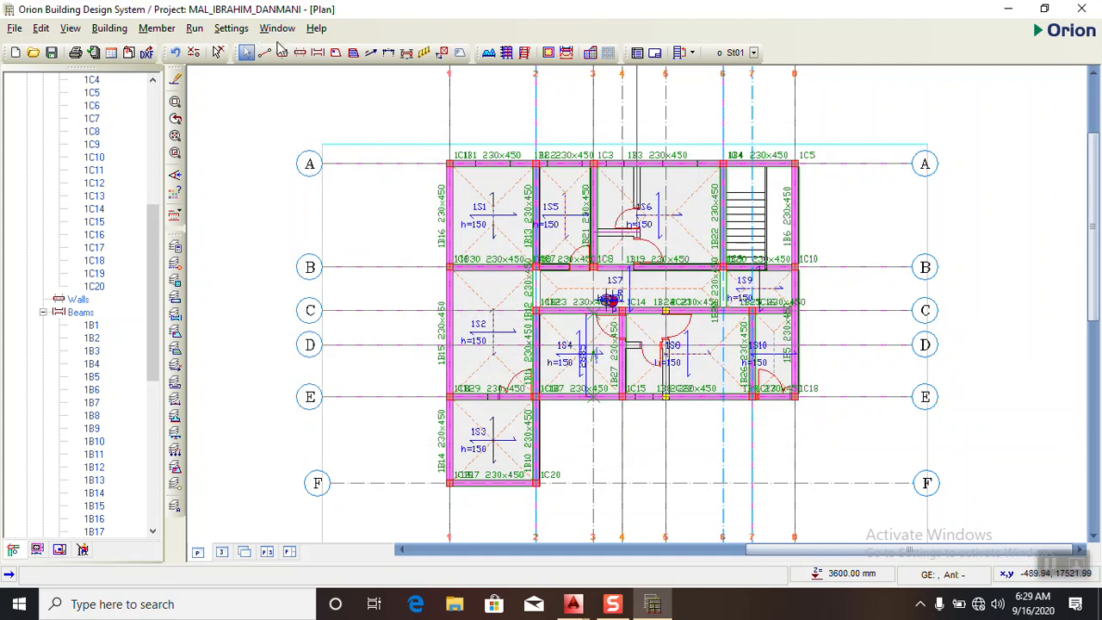
# - Save the project with the updated design settings
pyautogui.click(238, 31)
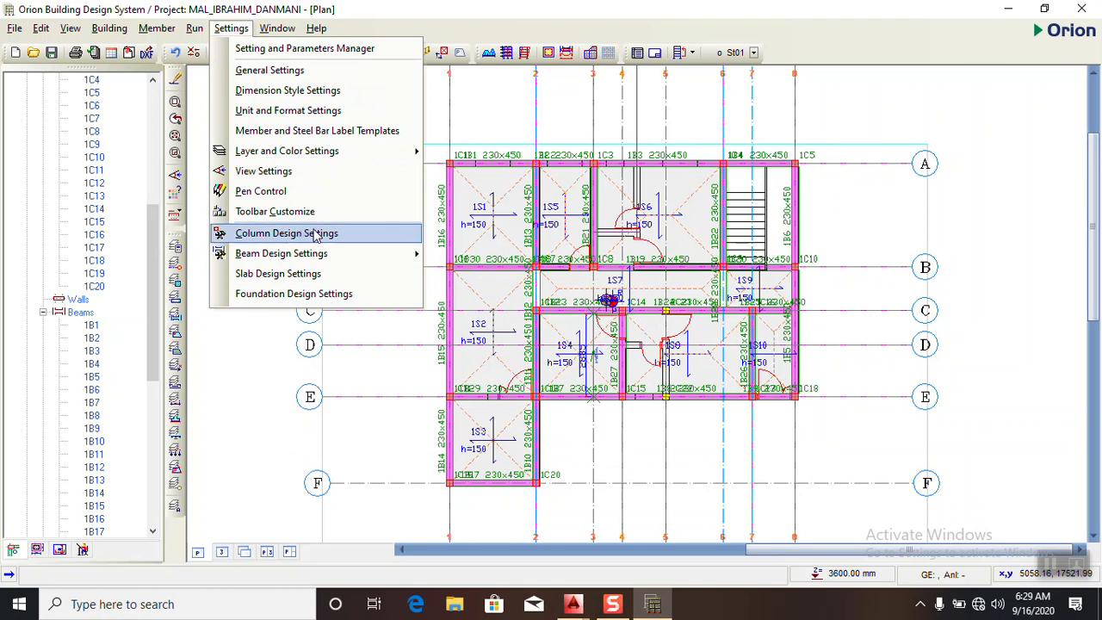
pyautogui.click(485, 113)
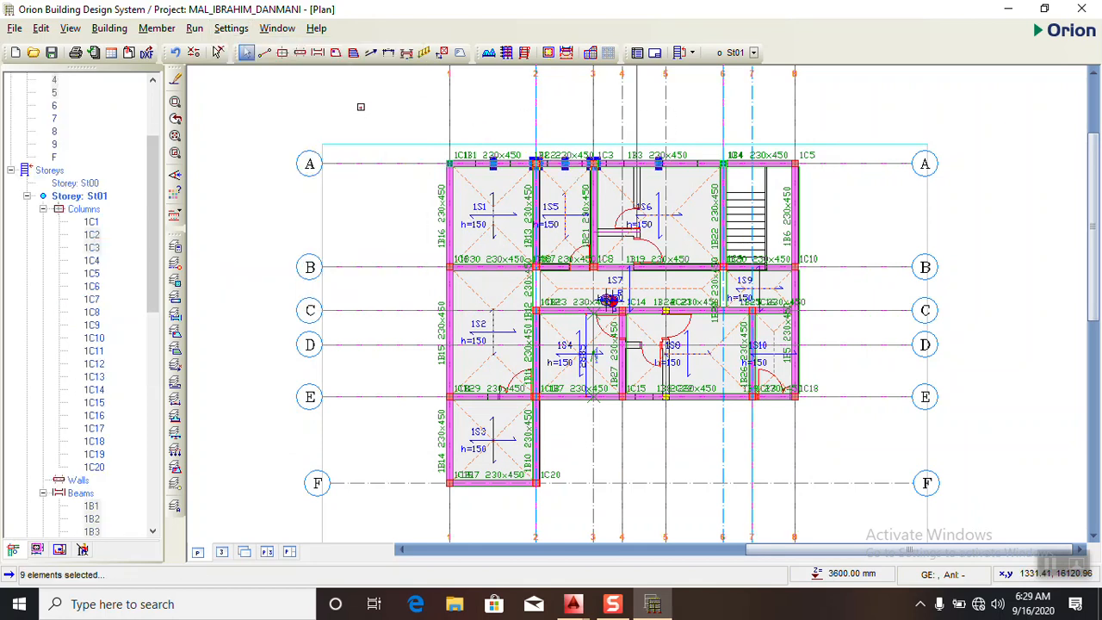
pyautogui.press('Return')
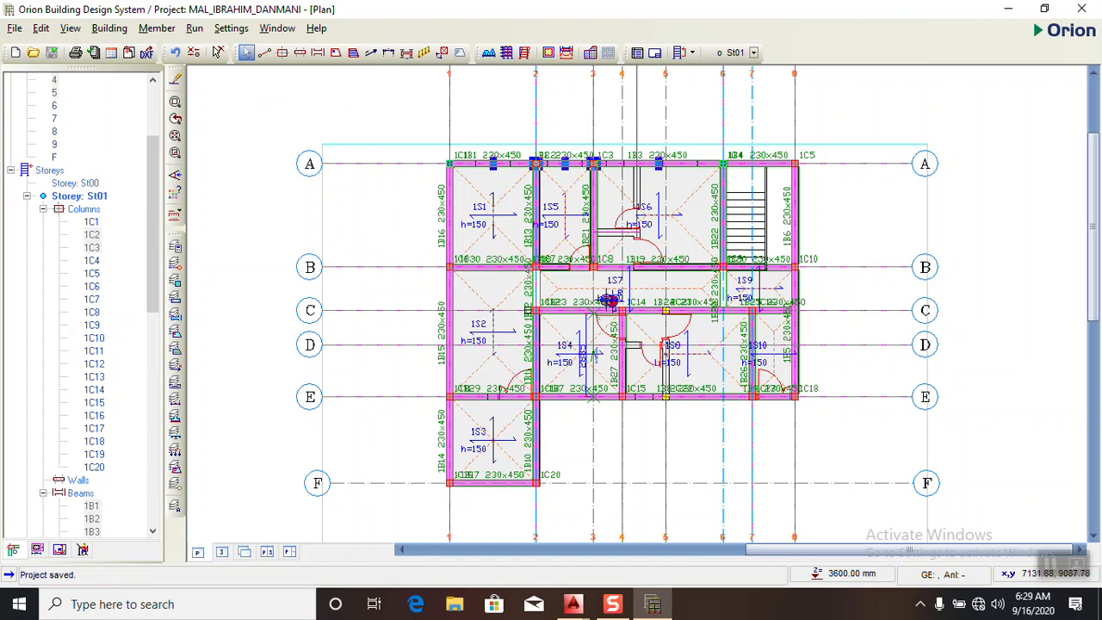
# - Select beam 1B30 on axis B and examine how it meets the columns at its ends on the St01 plan
pyautogui.scroll(2, 516, 304)
pyautogui.scroll(-1, 361, 251)
pyautogui.scroll(3, 430, 275)
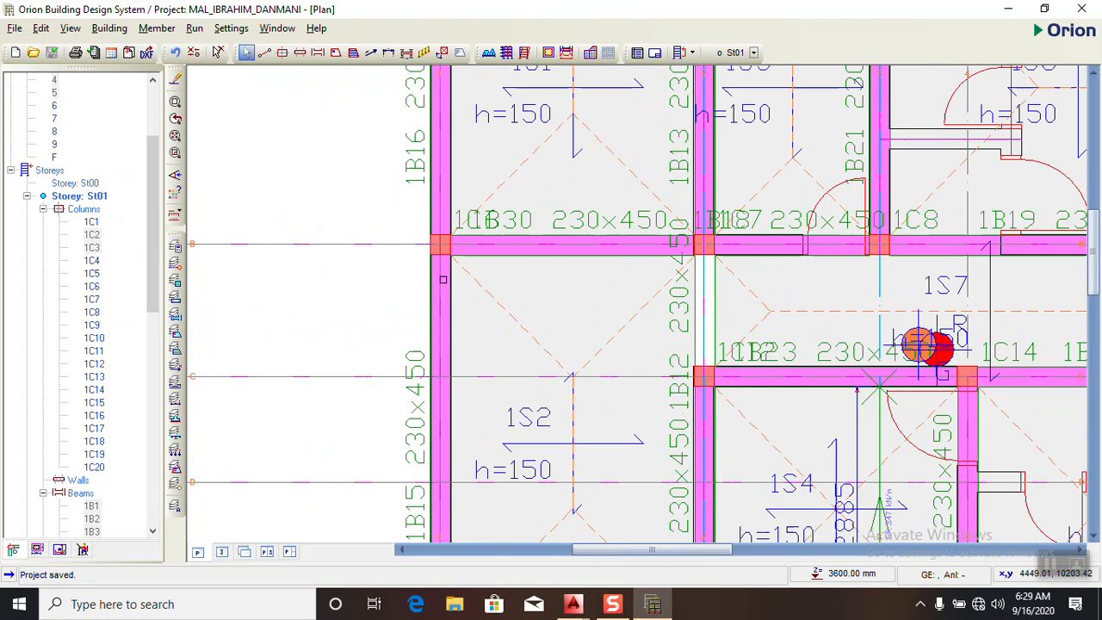
pyautogui.scroll(4, 467, 255)
pyautogui.scroll(1, 466, 255)
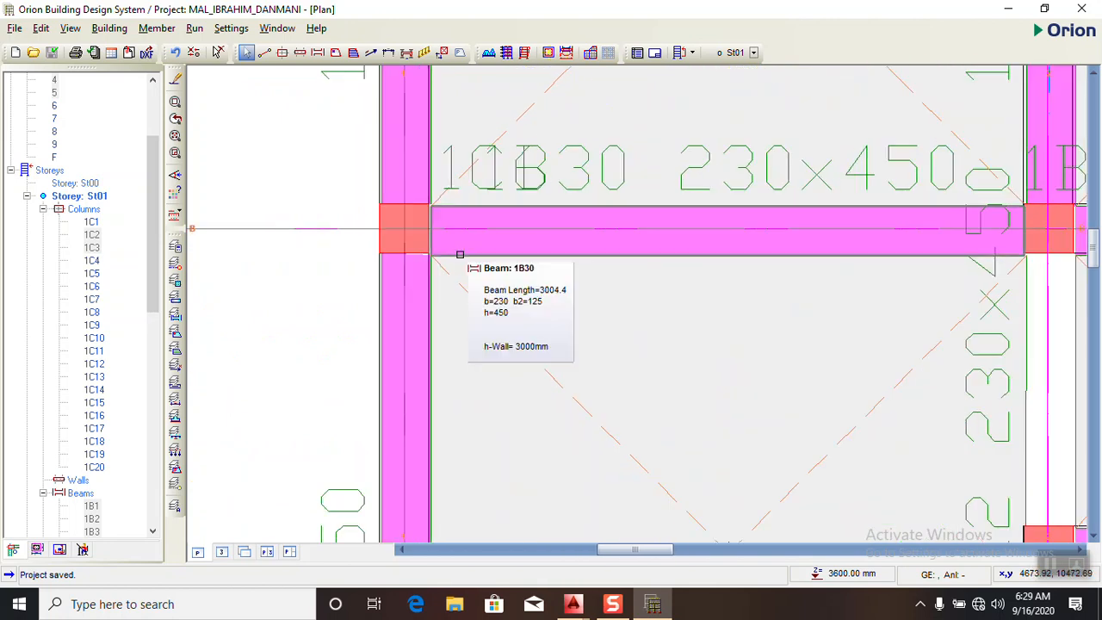
pyautogui.click(459, 255)
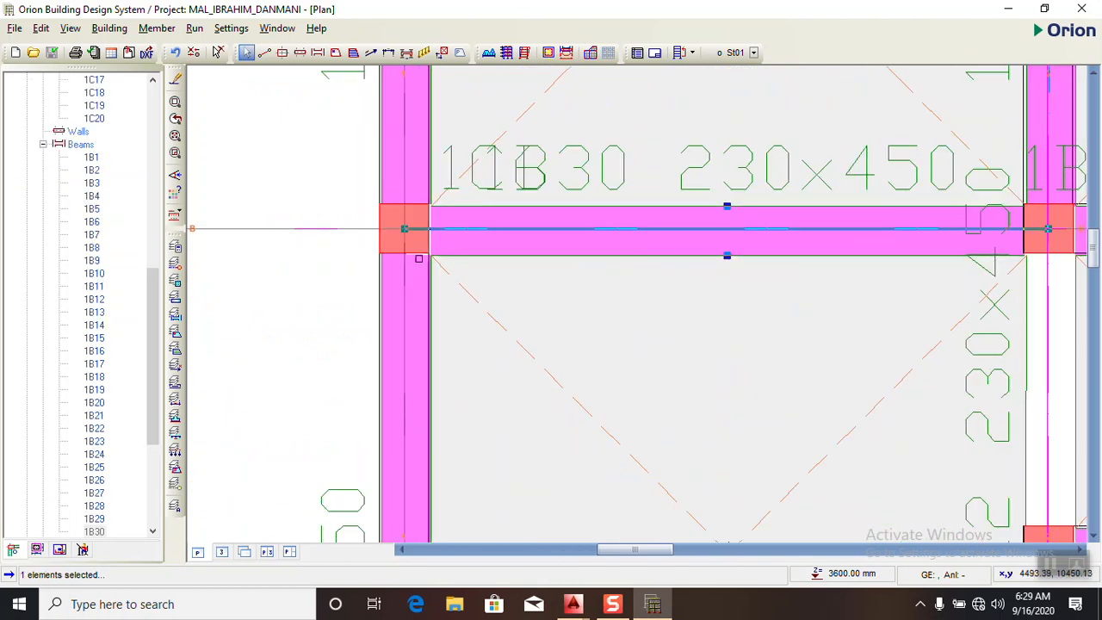
pyautogui.scroll(1, 418, 254)
pyautogui.scroll(-4, 346, 222)
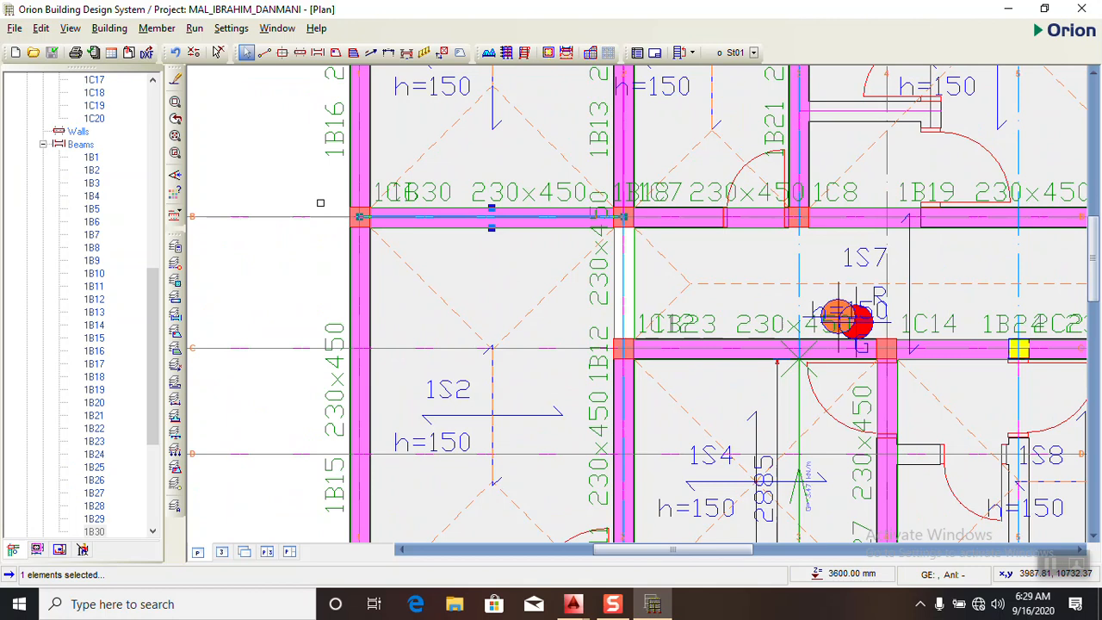
pyautogui.scroll(-3, 621, 234)
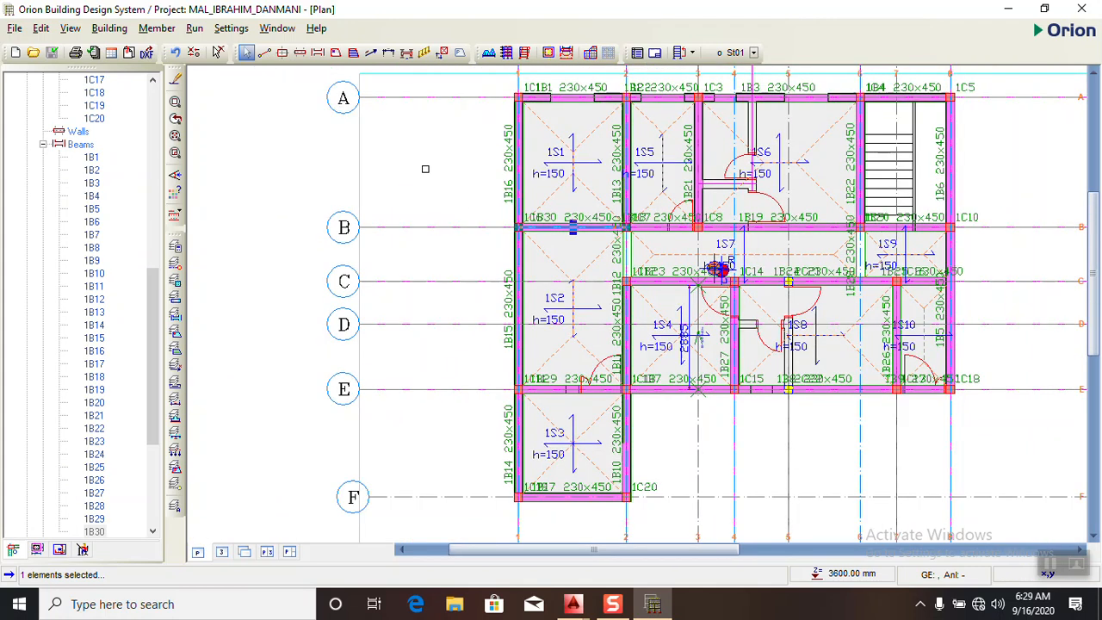
pyautogui.scroll(3, 537, 223)
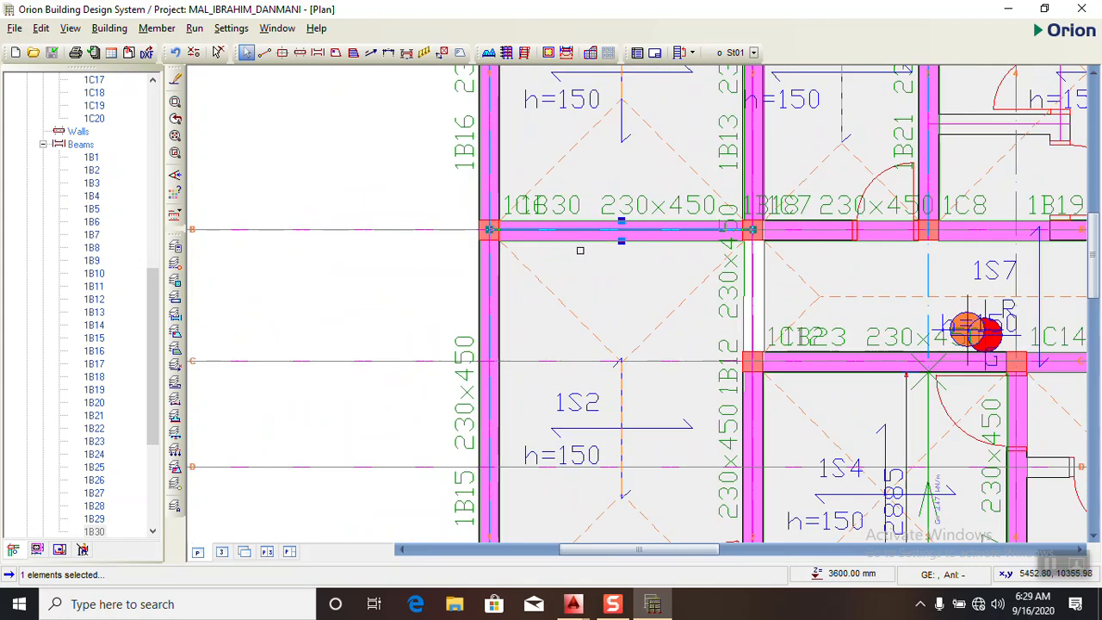
pyautogui.scroll(-3, 553, 237)
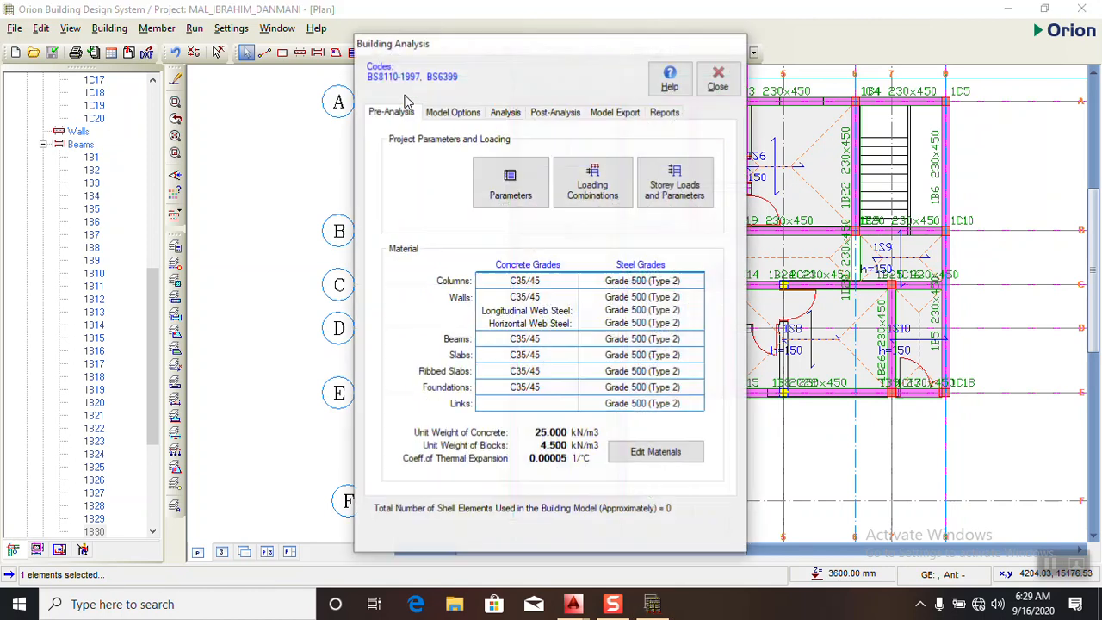
# - Review the load combinations for the building analysis and accept them
pyautogui.click(596, 191)
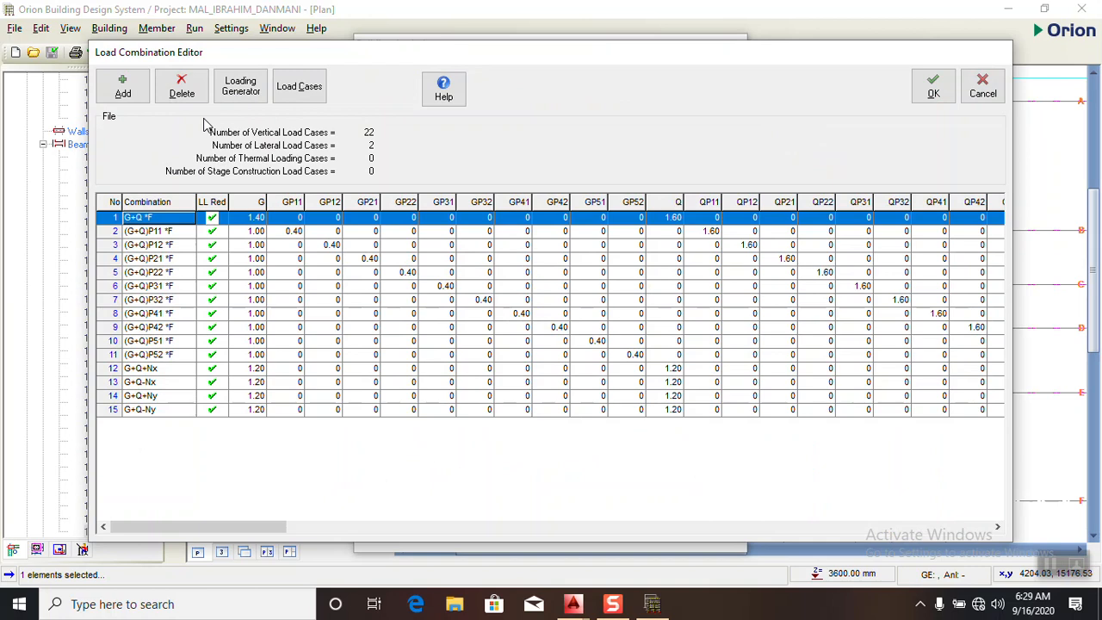
pyautogui.click(932, 86)
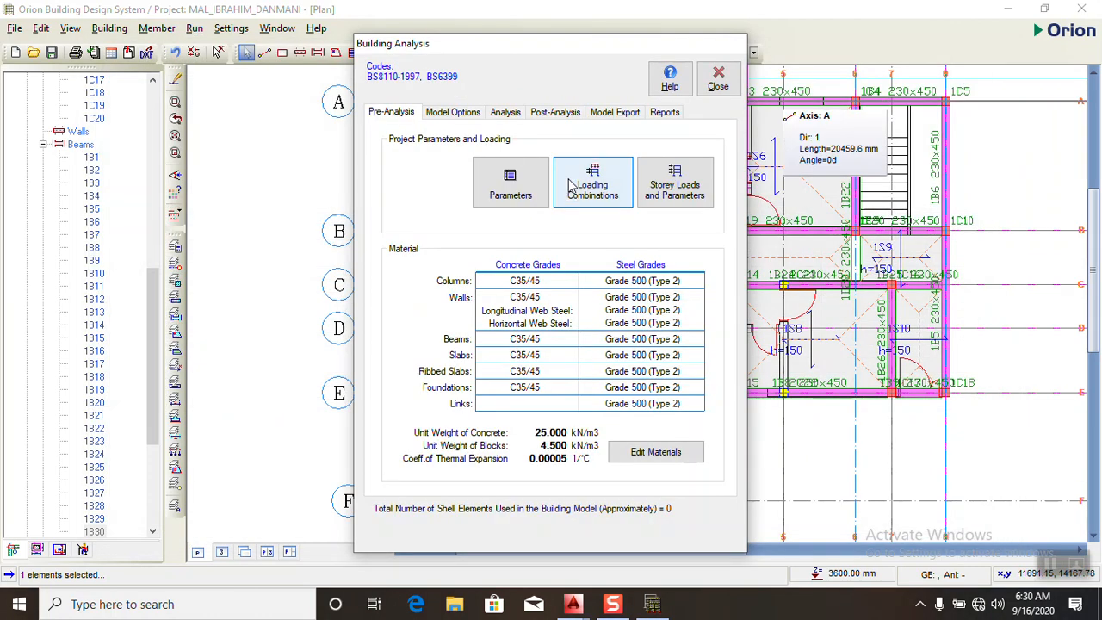
# - Set the unit weight of concrete to 24 kN/m3 and the unit weight of blocks to 2.87 kN/m3 in the analysis materials
pyautogui.click(625, 461)
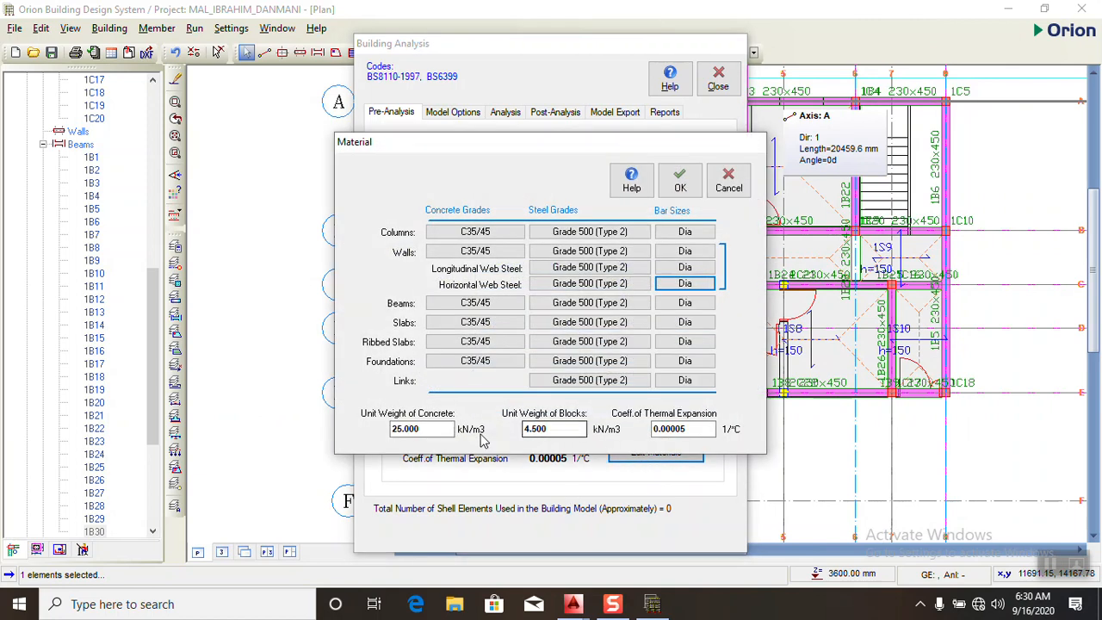
pyautogui.click(428, 430)
pyautogui.moveTo(428, 429); pyautogui.dragTo(363, 427)
pyautogui.write('2')
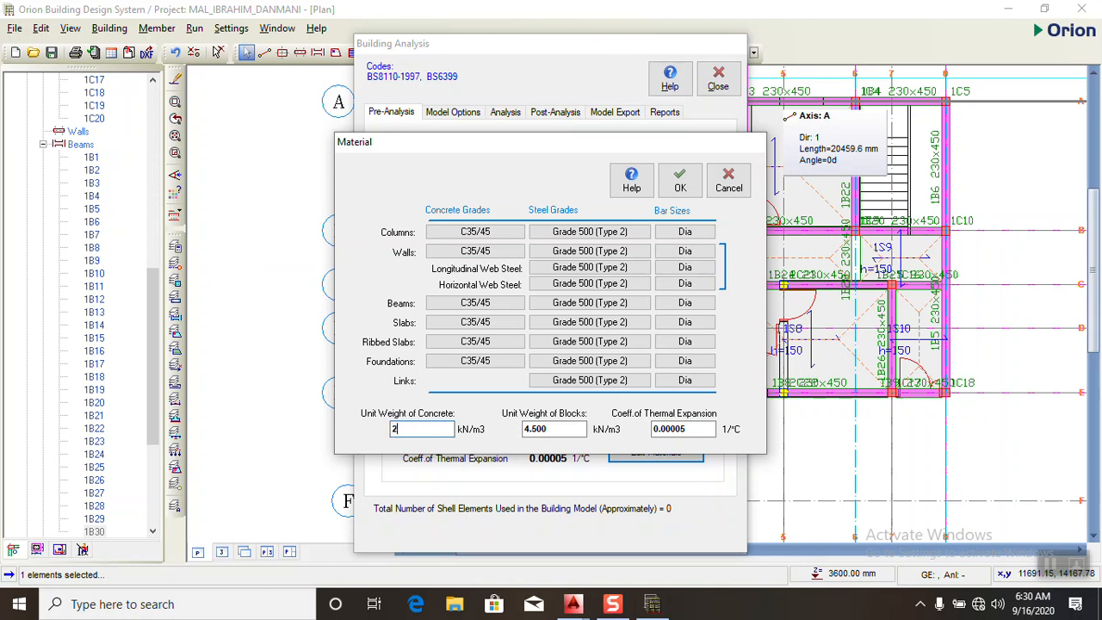
pyautogui.write('4')
pyautogui.click(555, 429)
pyautogui.moveTo(570, 429); pyautogui.dragTo(466, 422)
pyautogui.write('2.87')
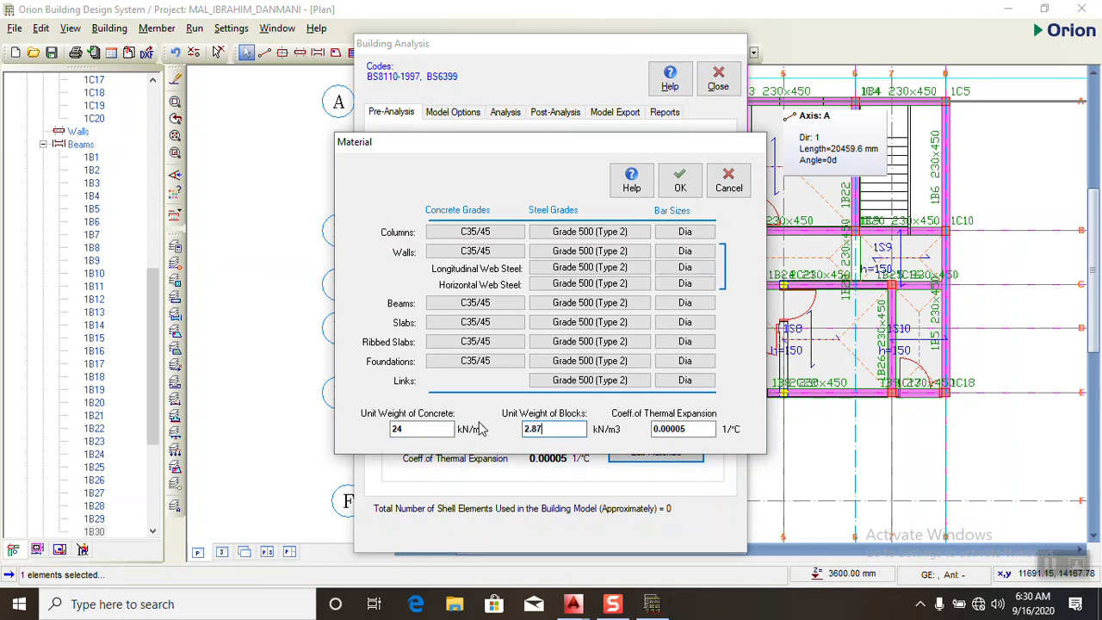
# - Assign concrete grade C16/20 to all member types
pyautogui.click(477, 241)
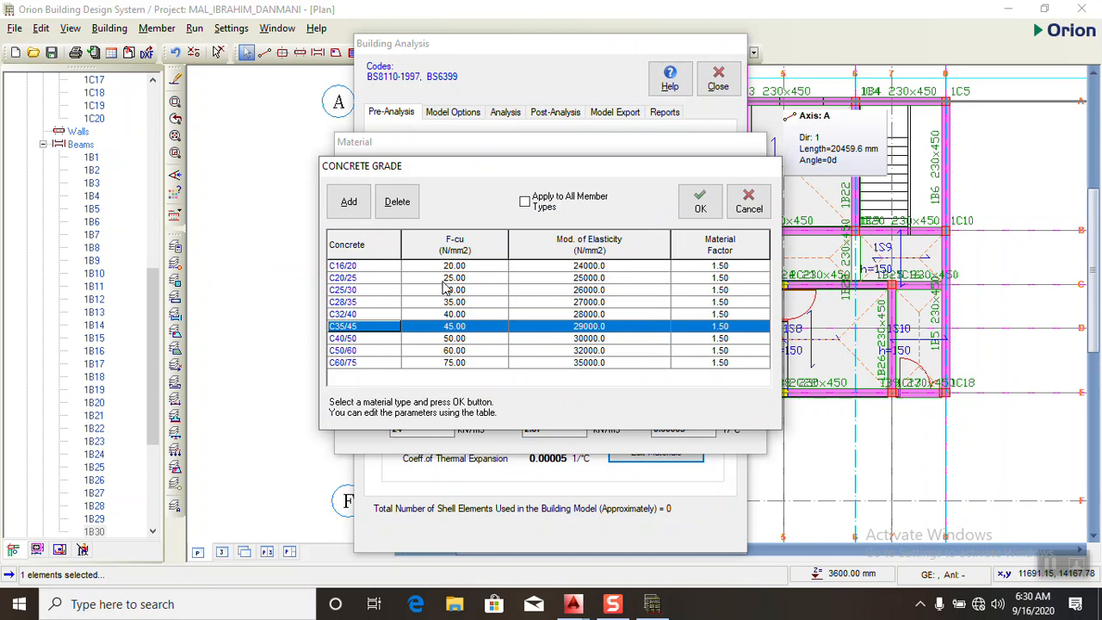
pyautogui.click(458, 268)
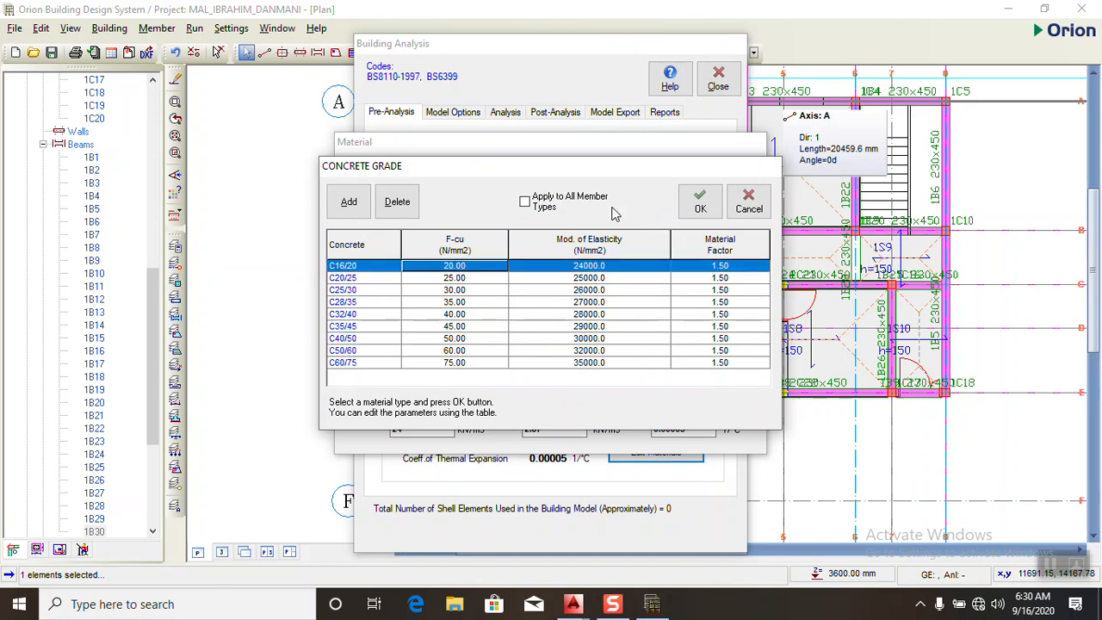
pyautogui.click(701, 205)
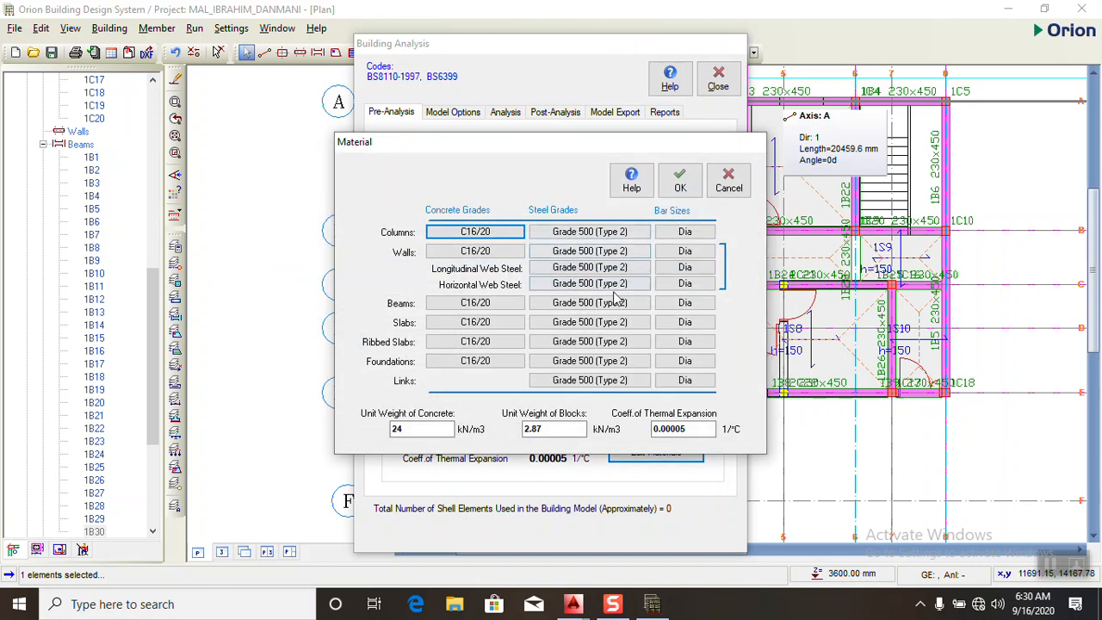
# - Enable the hook option for Grade 410 (Type 2) instead of Grade 250 (Plain) and assign Grade 410 steel to all member types
pyautogui.click(597, 234)
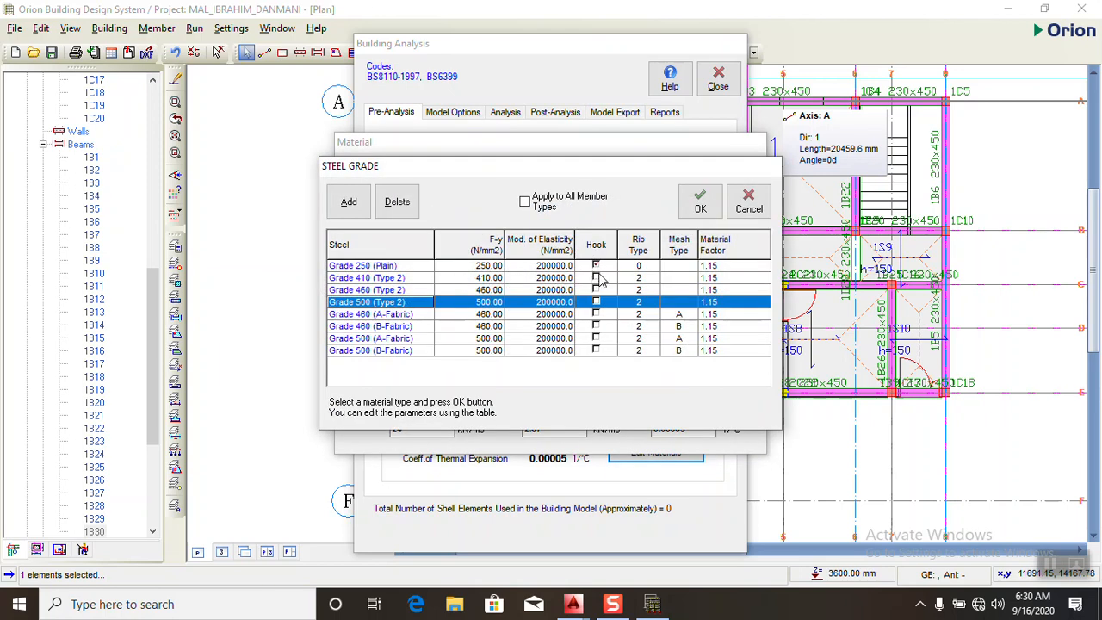
pyautogui.click(601, 278)
pyautogui.click(598, 269)
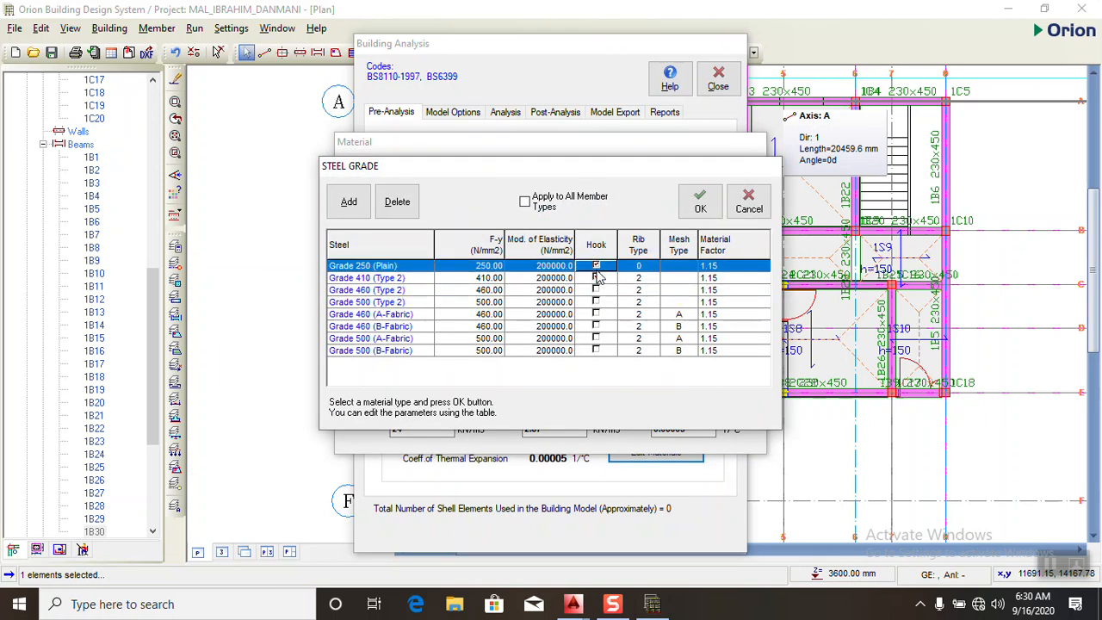
pyautogui.click(597, 278)
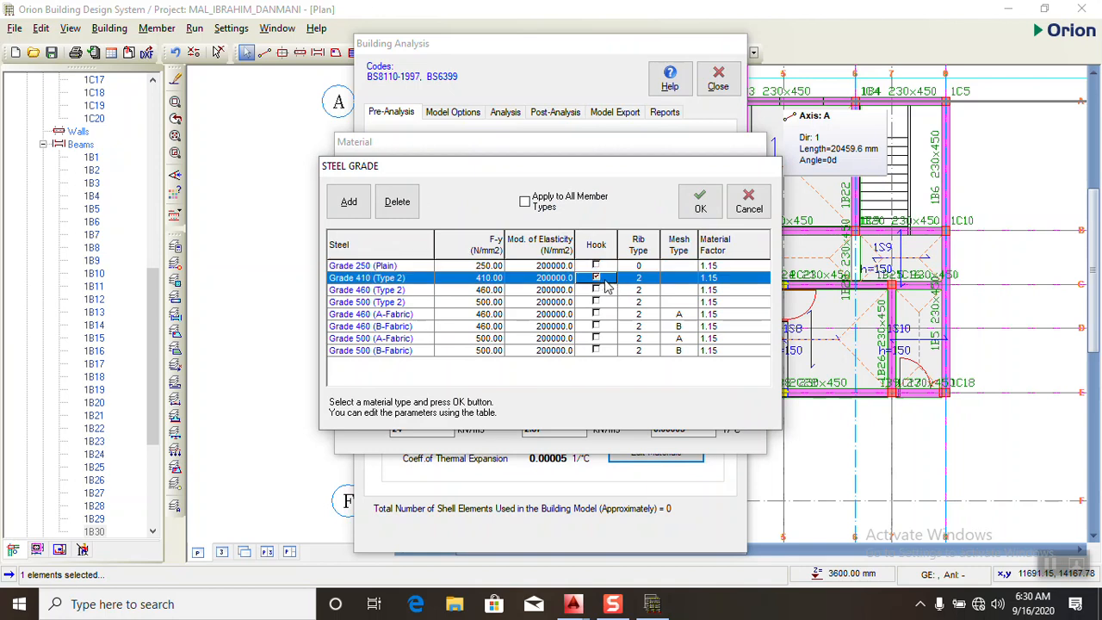
pyautogui.click(541, 200)
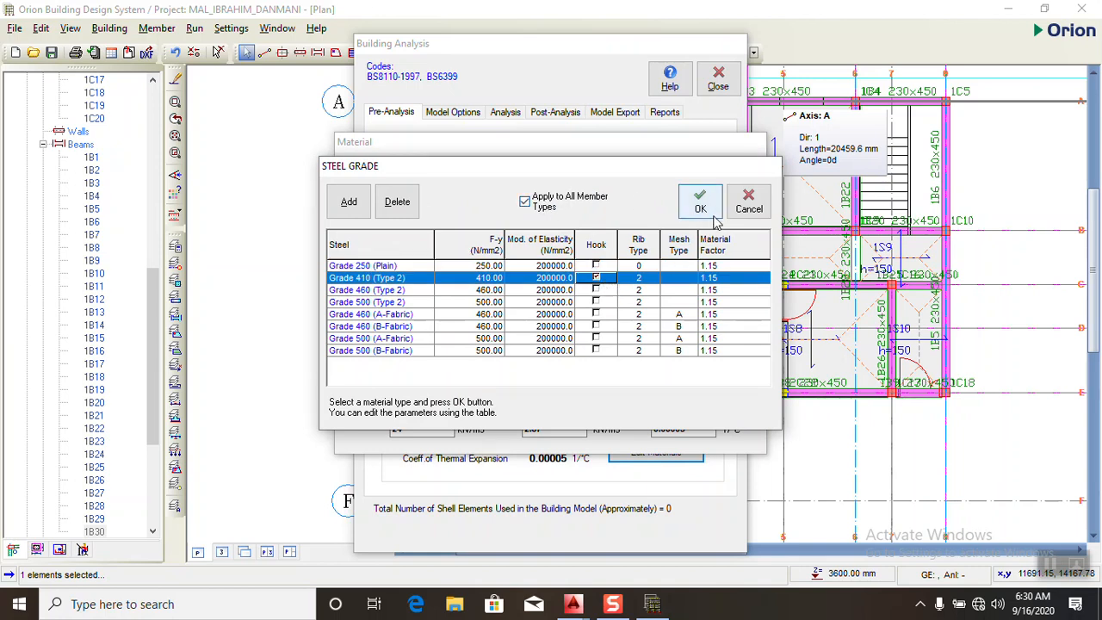
pyautogui.click(702, 204)
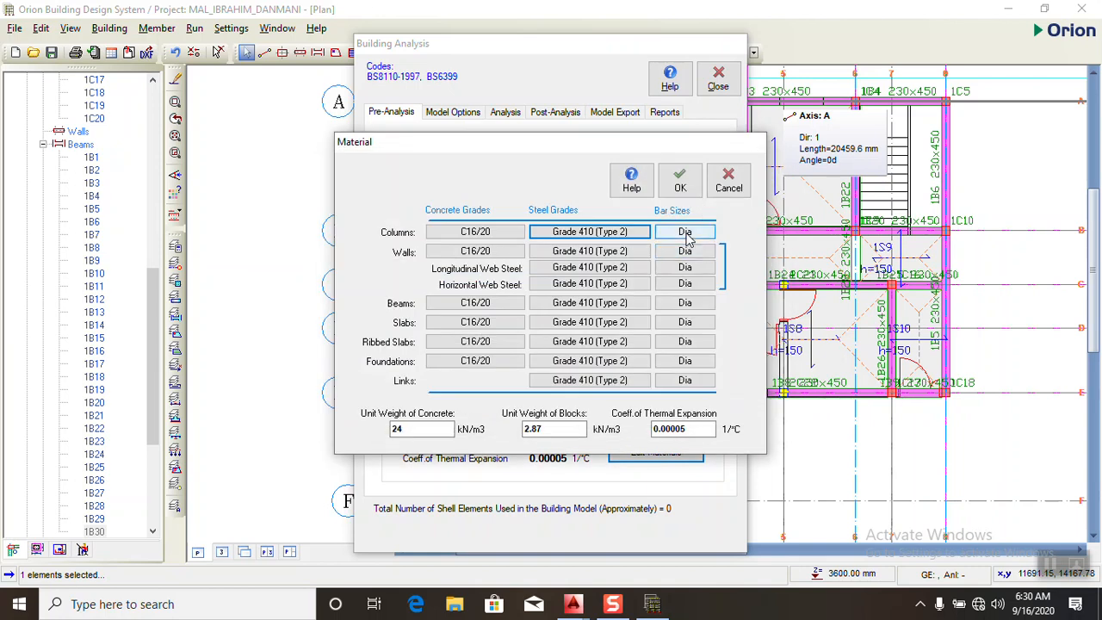
# - Restrict the column bar sizes to Y16 only by clearing every other enabled diameter in the Grade 410 steel bar table
pyautogui.click(686, 234)
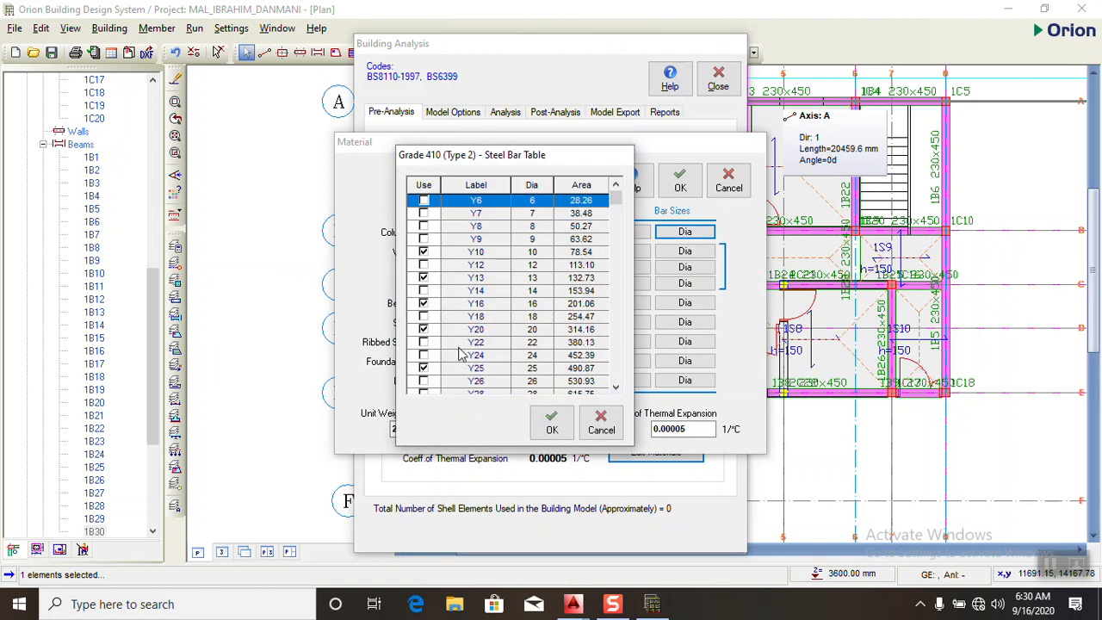
pyautogui.click(424, 251)
pyautogui.click(425, 278)
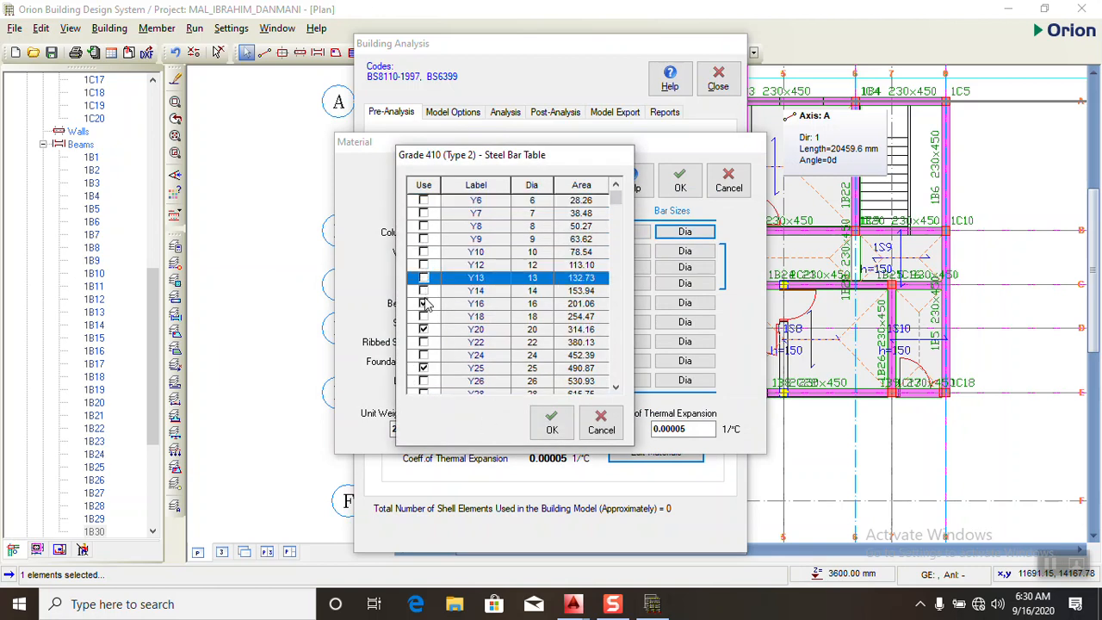
pyautogui.click(423, 304)
pyautogui.click(424, 329)
pyautogui.click(423, 368)
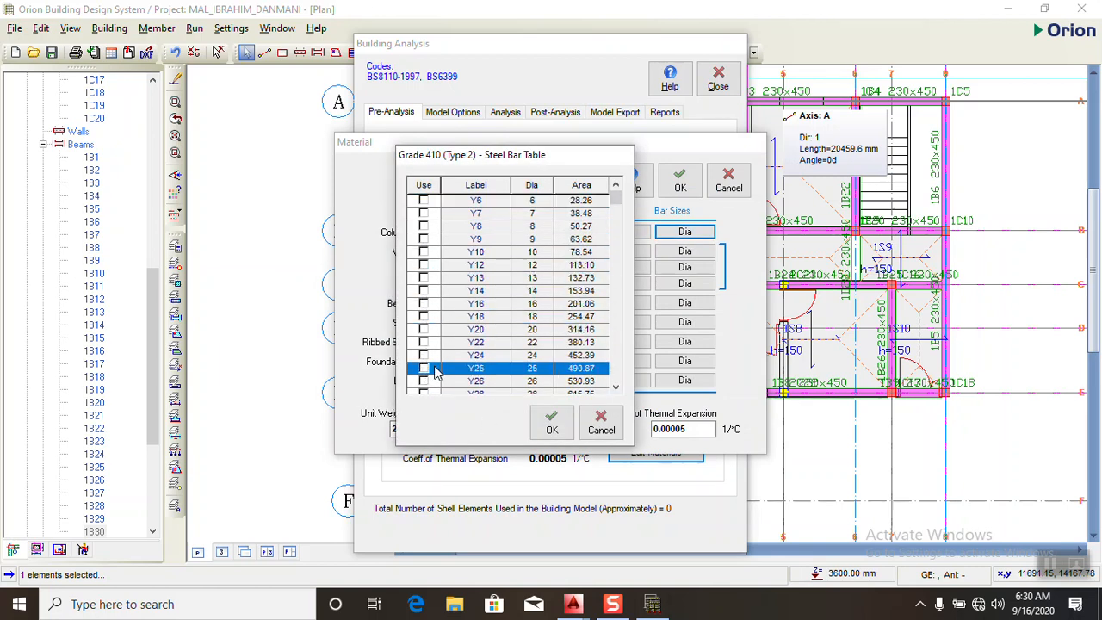
pyautogui.scroll(-2, 422, 362)
pyautogui.click(423, 344)
pyautogui.scroll(-2, 443, 344)
pyautogui.scroll(2, 446, 344)
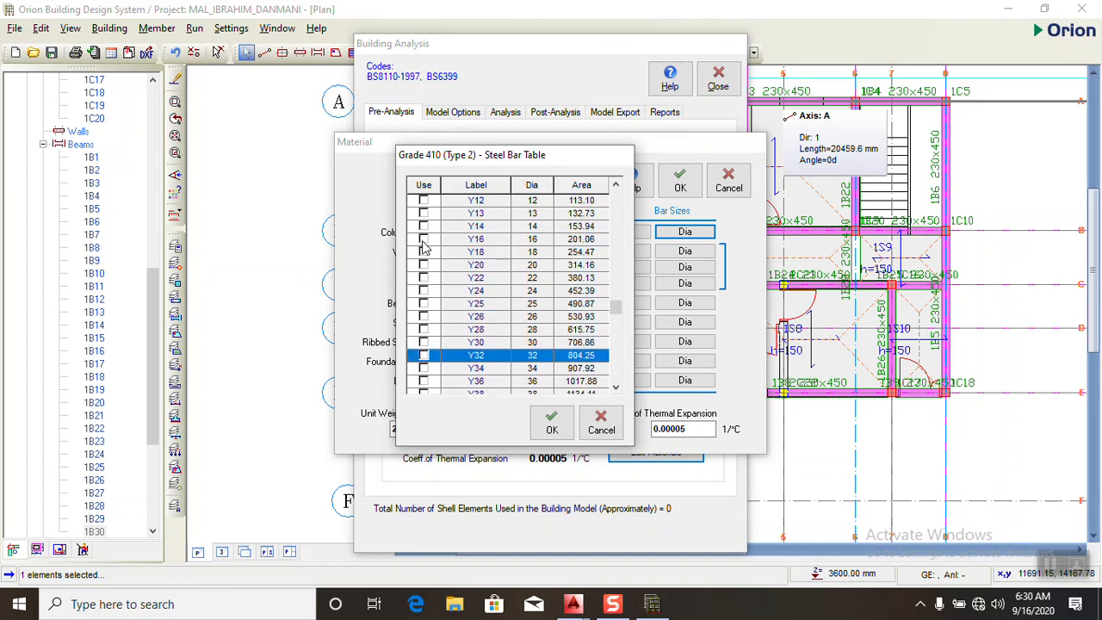
pyautogui.click(422, 240)
pyautogui.click(551, 422)
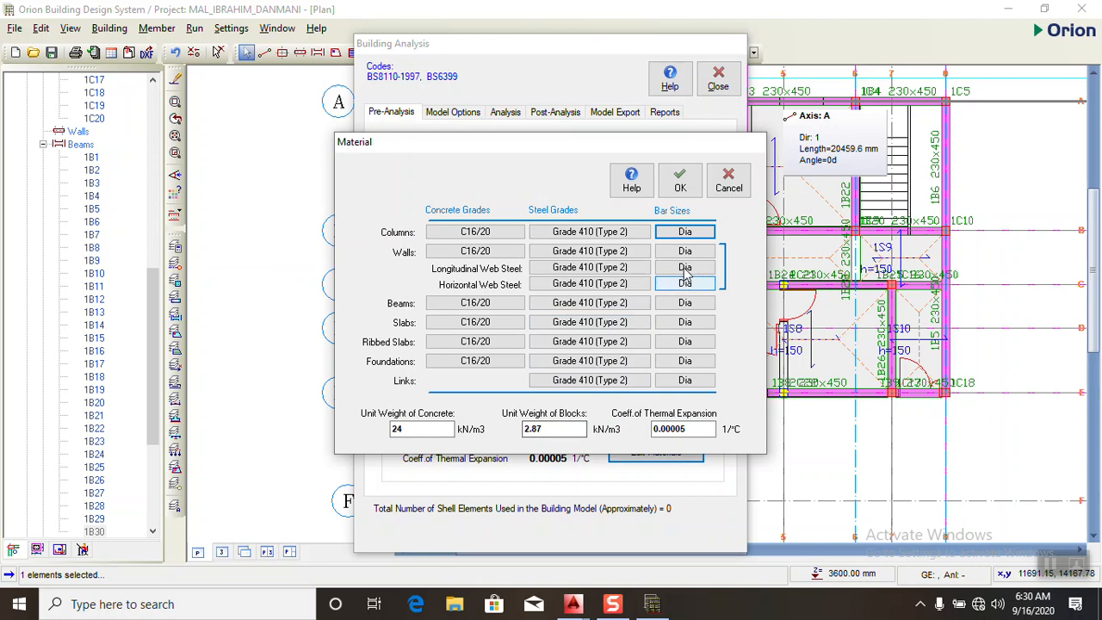
# - Restrict the beam bar sizes to Y16 and Y20 by disabling Y10, Y13, Y25 and Y32
pyautogui.click(684, 303)
pyautogui.click(423, 252)
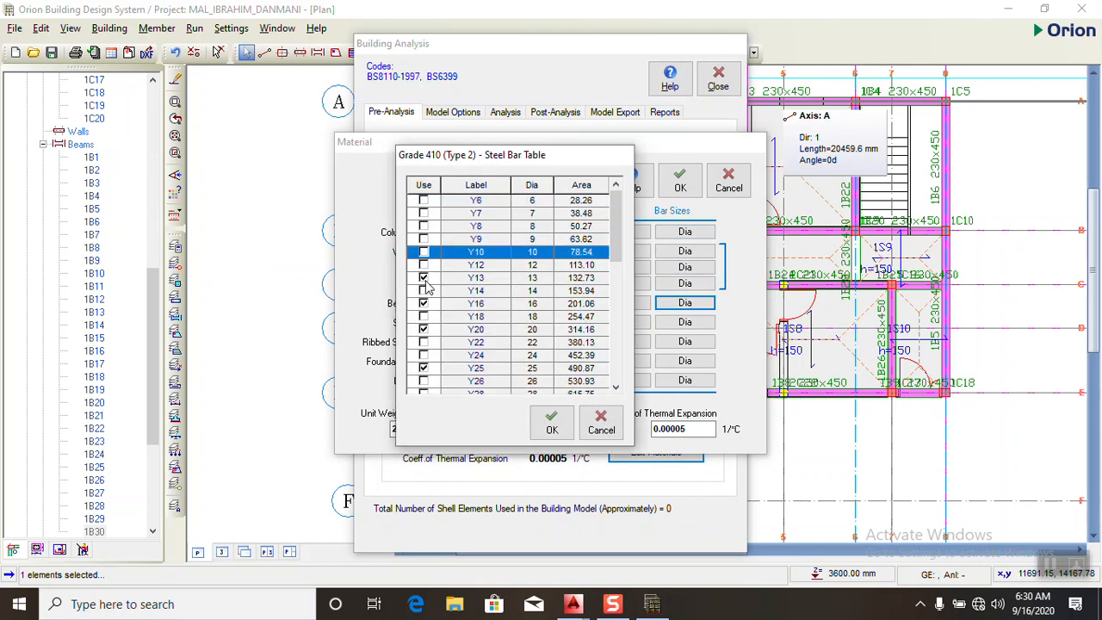
pyautogui.click(422, 277)
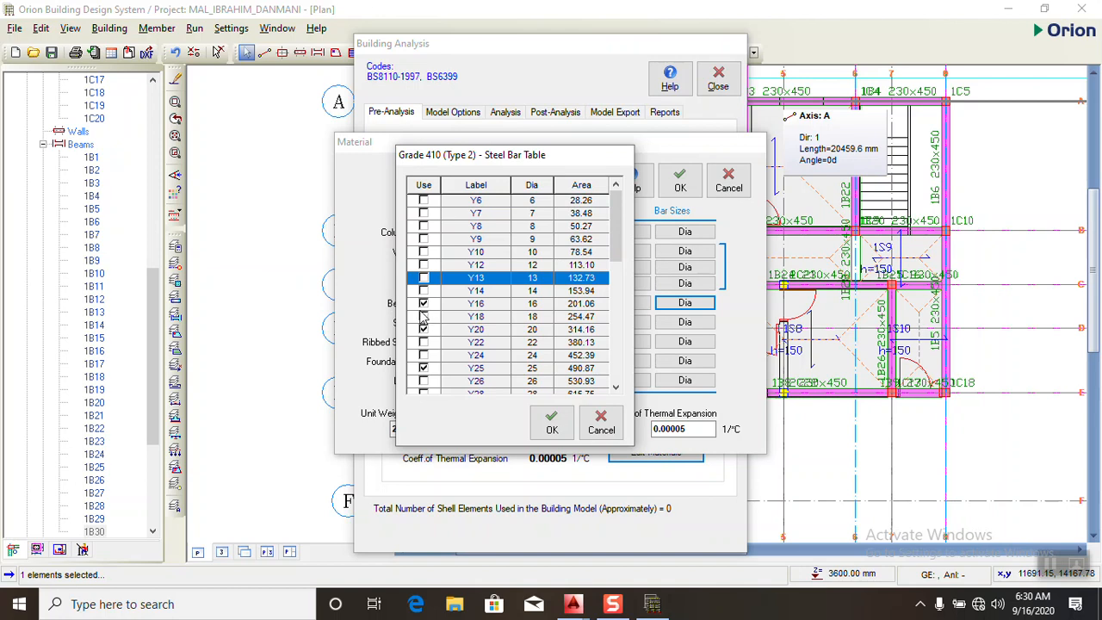
pyautogui.click(423, 368)
pyautogui.scroll(-2, 430, 371)
pyautogui.click(423, 368)
pyautogui.scroll(-4, 428, 369)
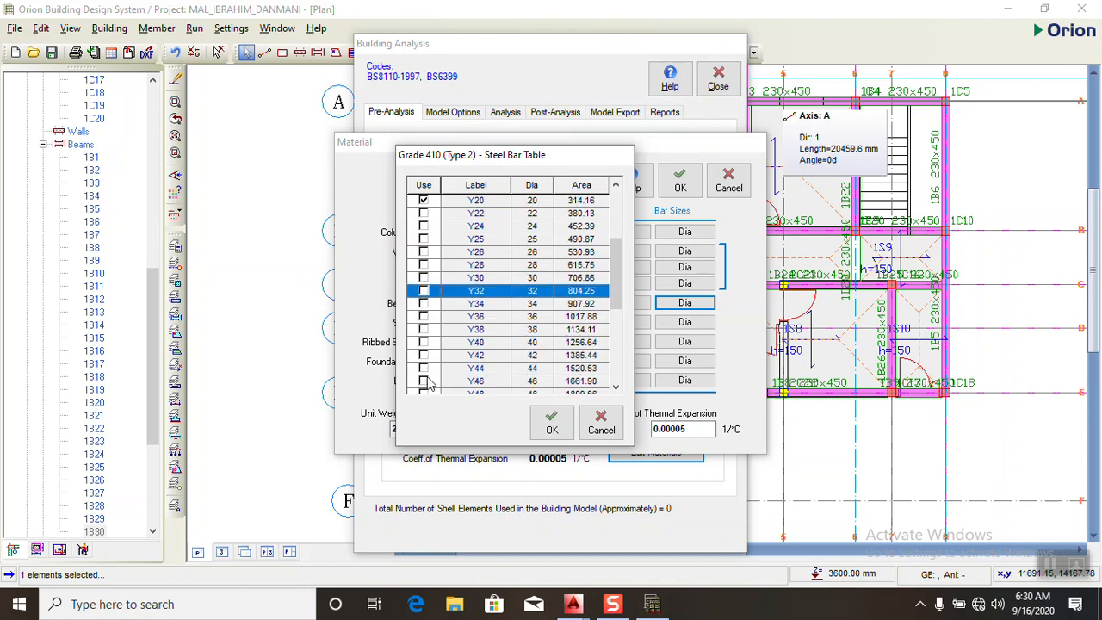
pyautogui.scroll(8, 431, 344)
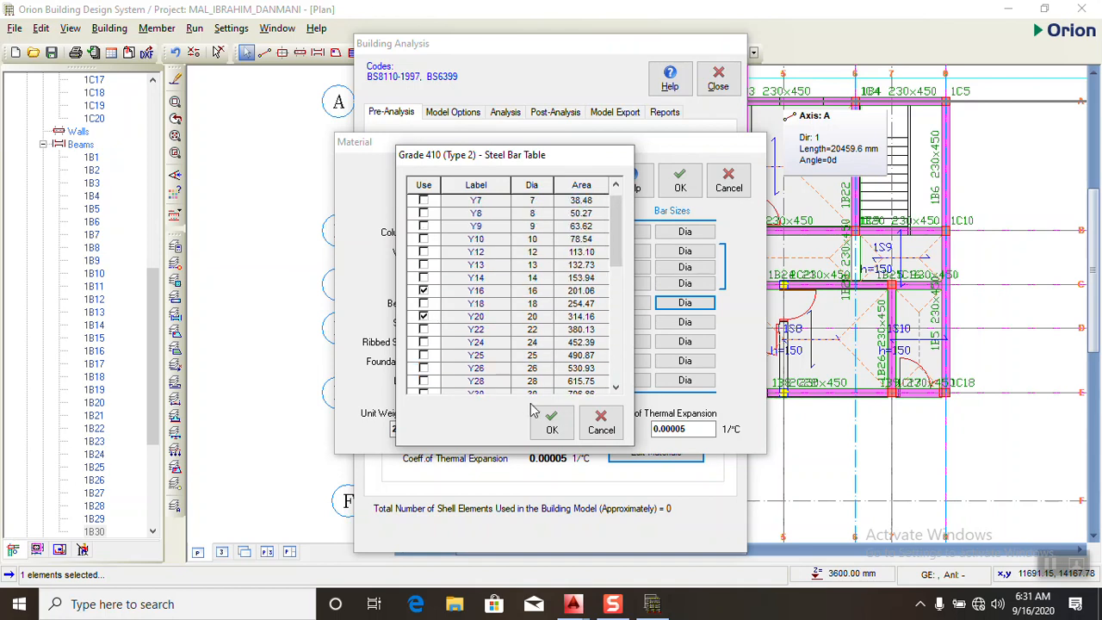
pyautogui.click(552, 422)
# - Enable Y12 as the only slab bar size, clearing Y10, Y13, Y16, Y20, Y25 and Y32
pyautogui.click(685, 322)
pyautogui.click(424, 227)
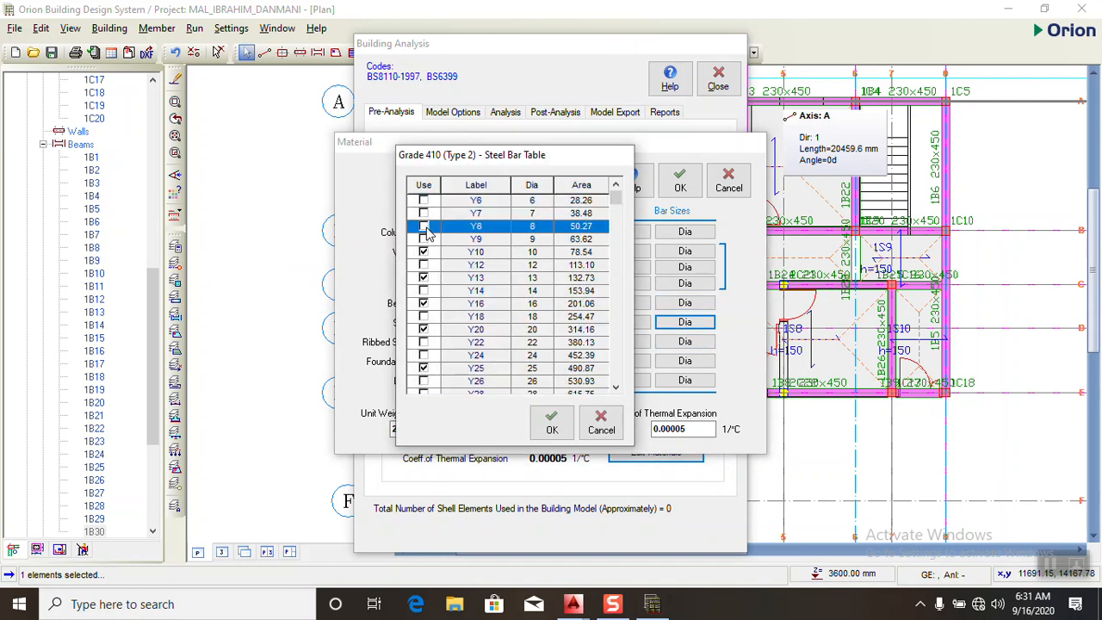
pyautogui.click(422, 265)
pyautogui.click(423, 253)
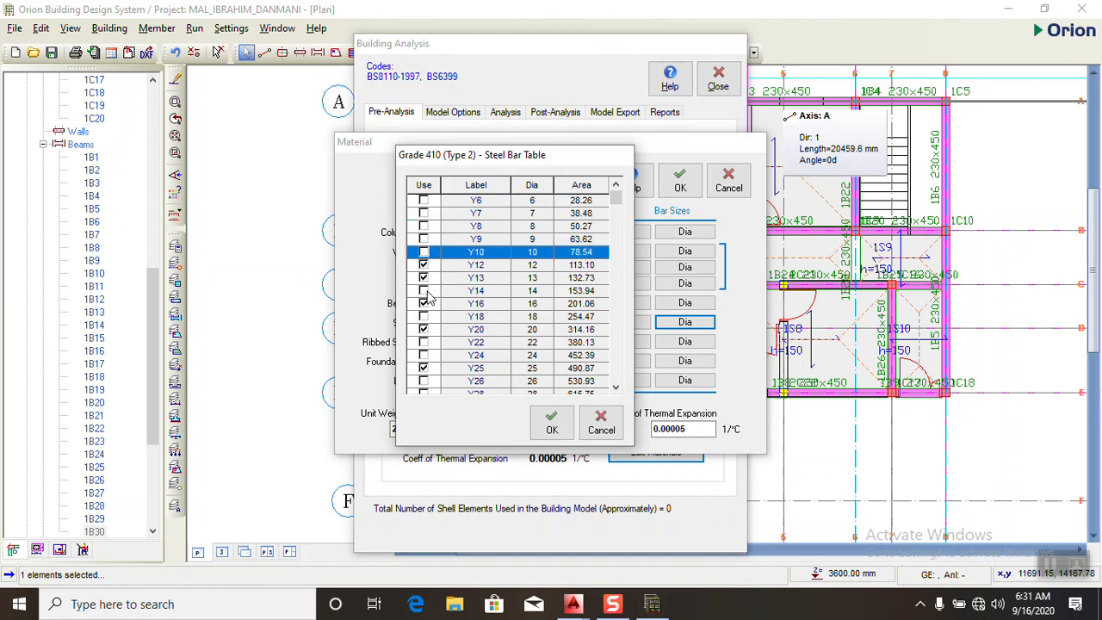
pyautogui.click(423, 278)
pyautogui.click(423, 304)
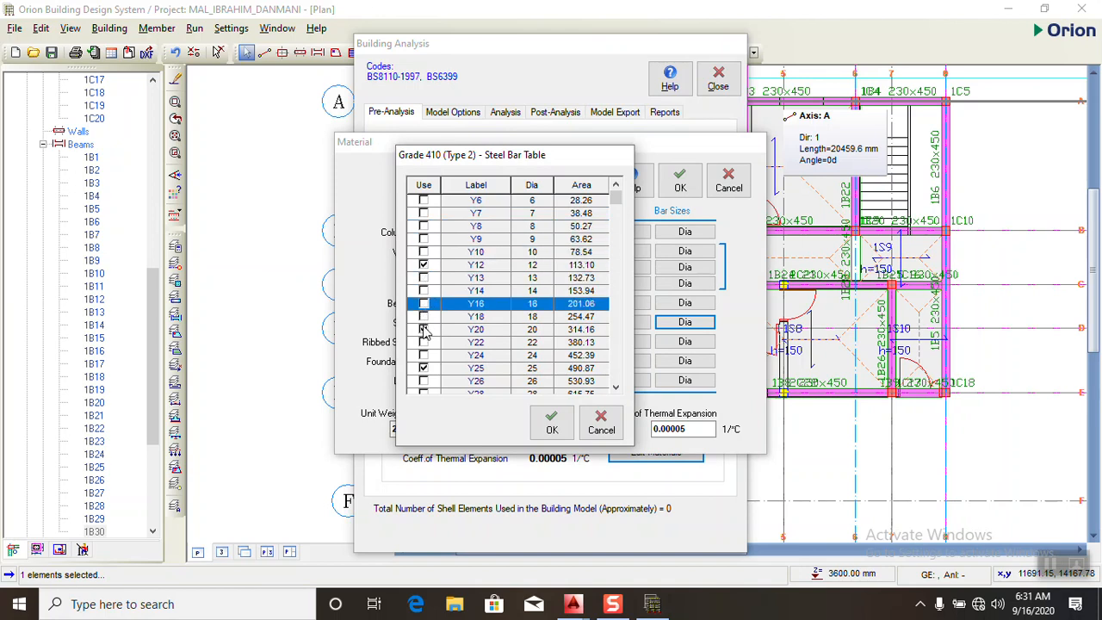
pyautogui.click(423, 330)
pyautogui.click(423, 369)
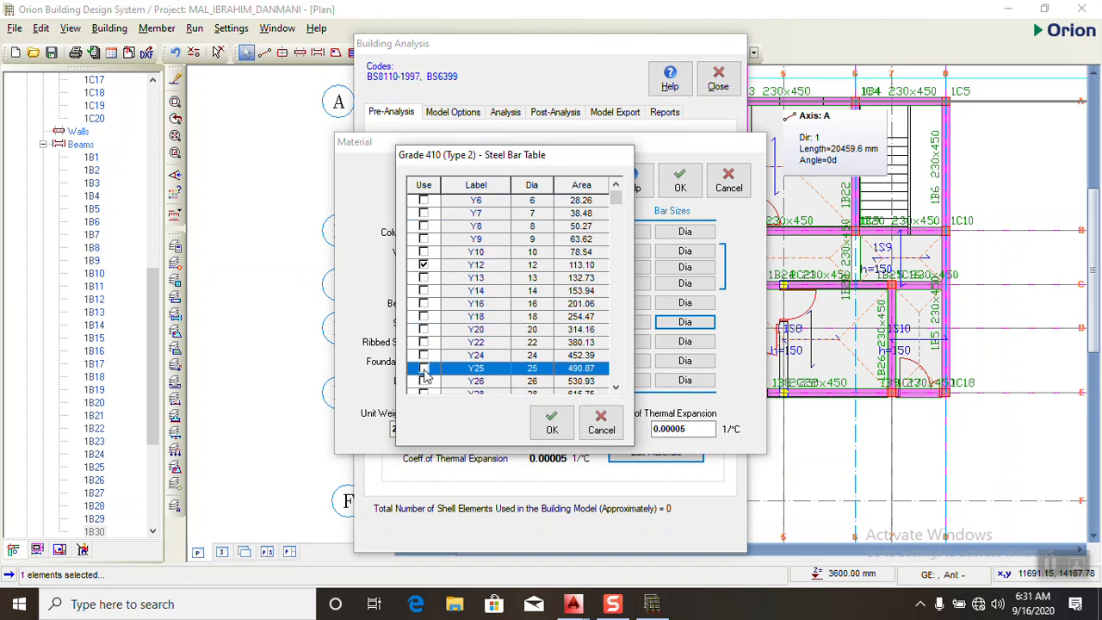
pyautogui.scroll(-2, 433, 383)
pyautogui.click(423, 330)
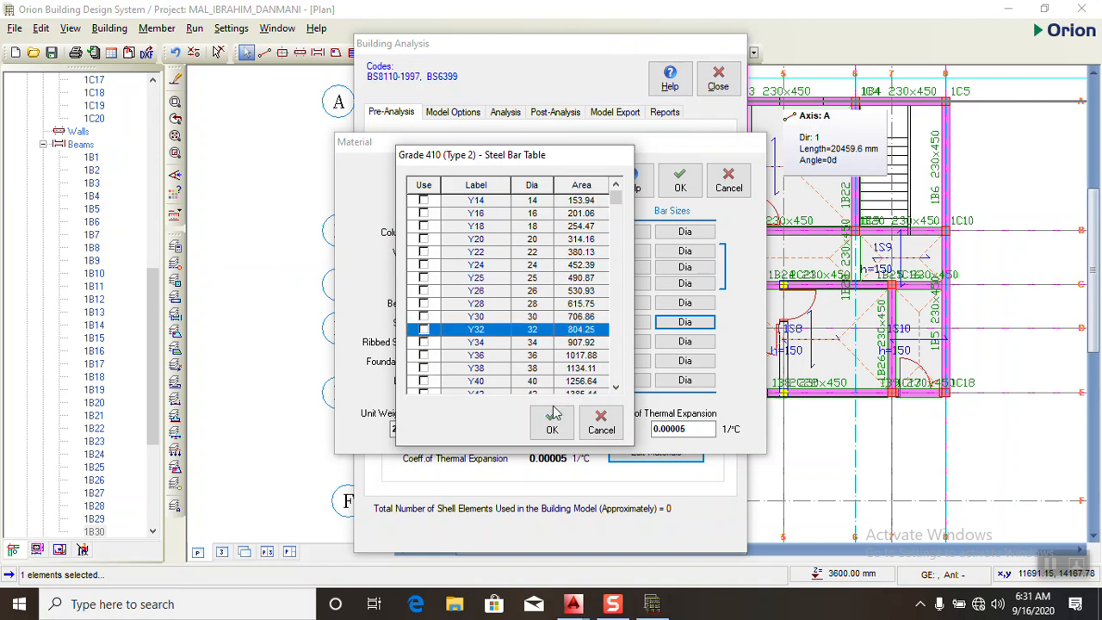
pyautogui.scroll(-2, 613, 343)
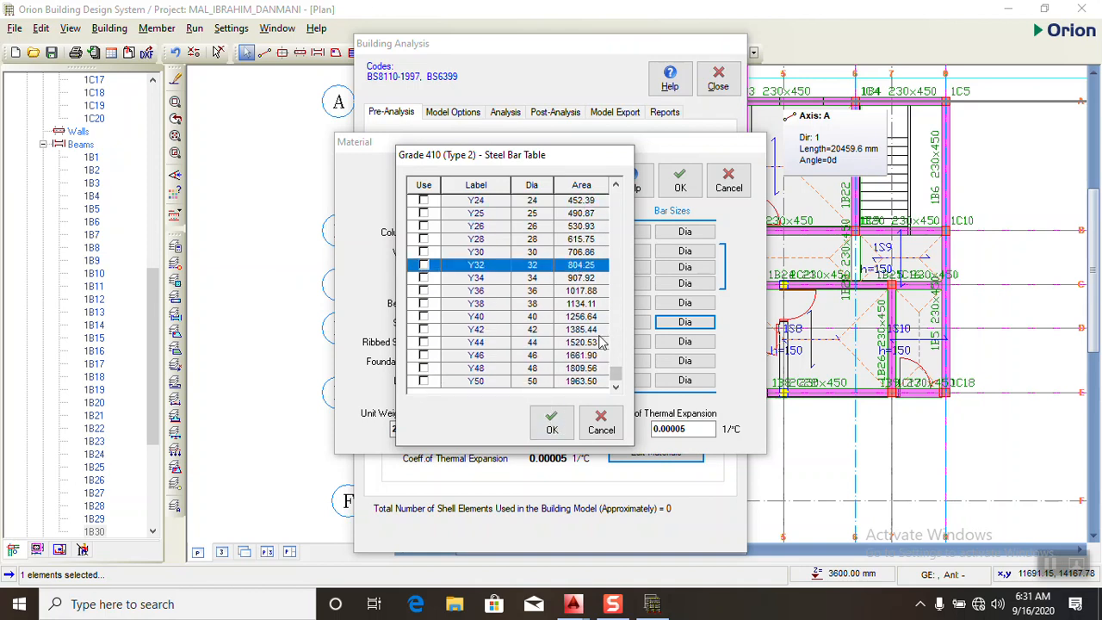
pyautogui.scroll(3, 601, 343)
pyautogui.click(550, 422)
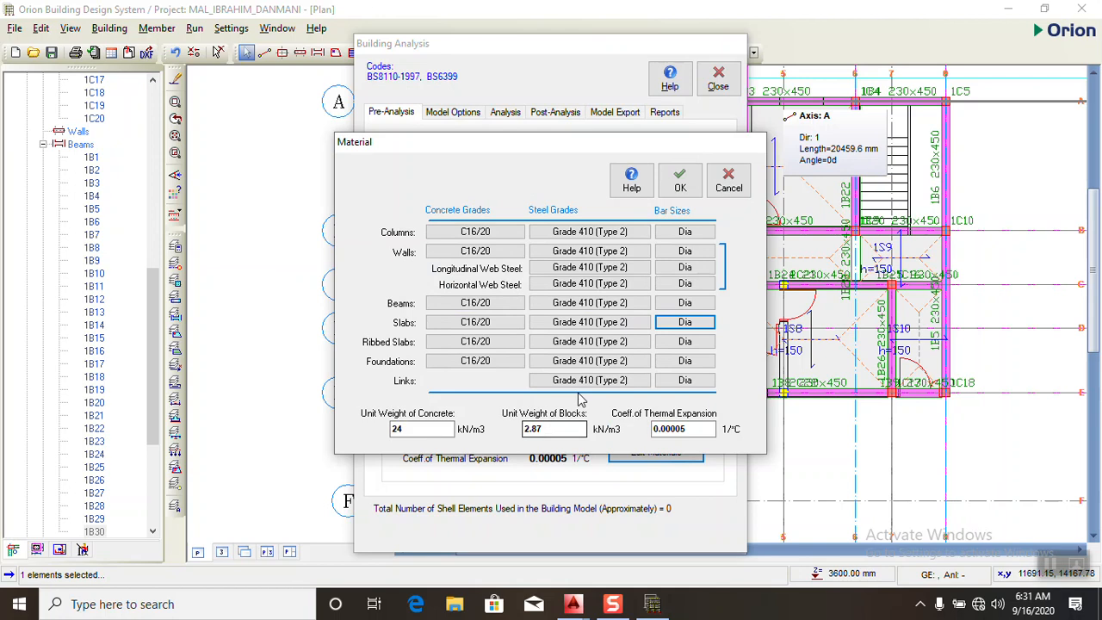
# - Restrict the foundation bar sizes to Y16 only, clearing Y10, Y13, Y20, Y25 and Y32
pyautogui.click(684, 361)
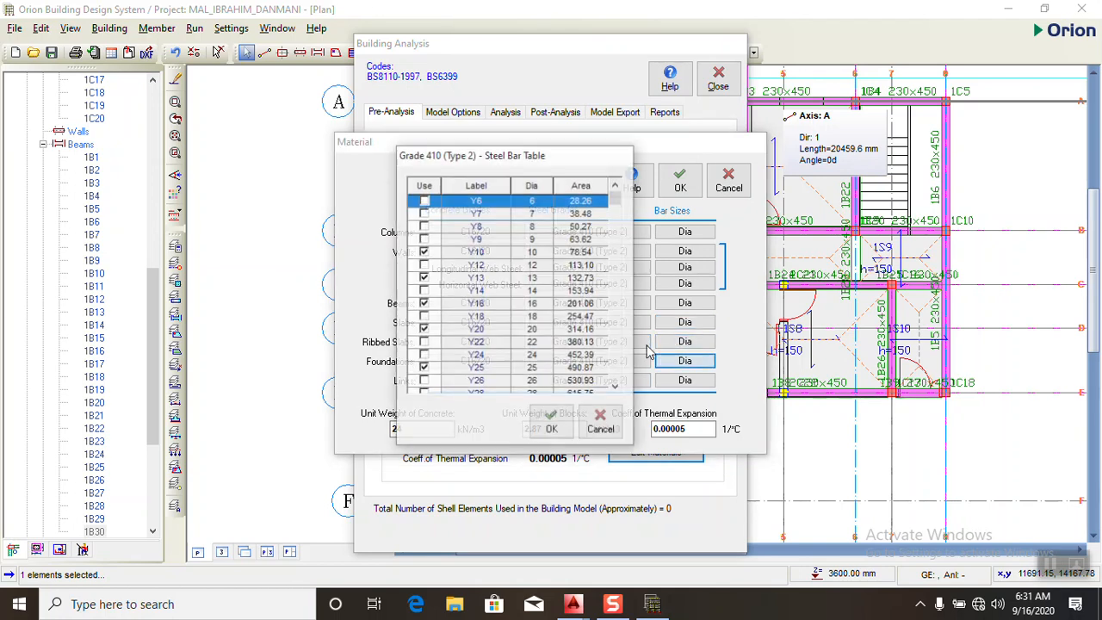
pyautogui.click(424, 253)
pyautogui.click(424, 278)
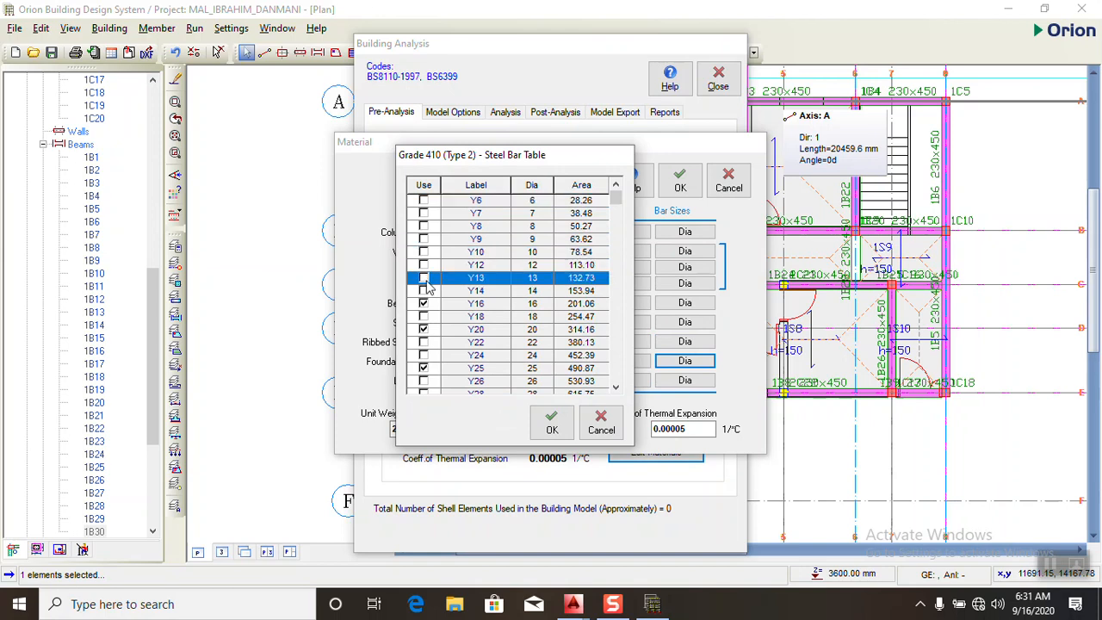
pyautogui.click(425, 330)
pyautogui.scroll(-2, 426, 375)
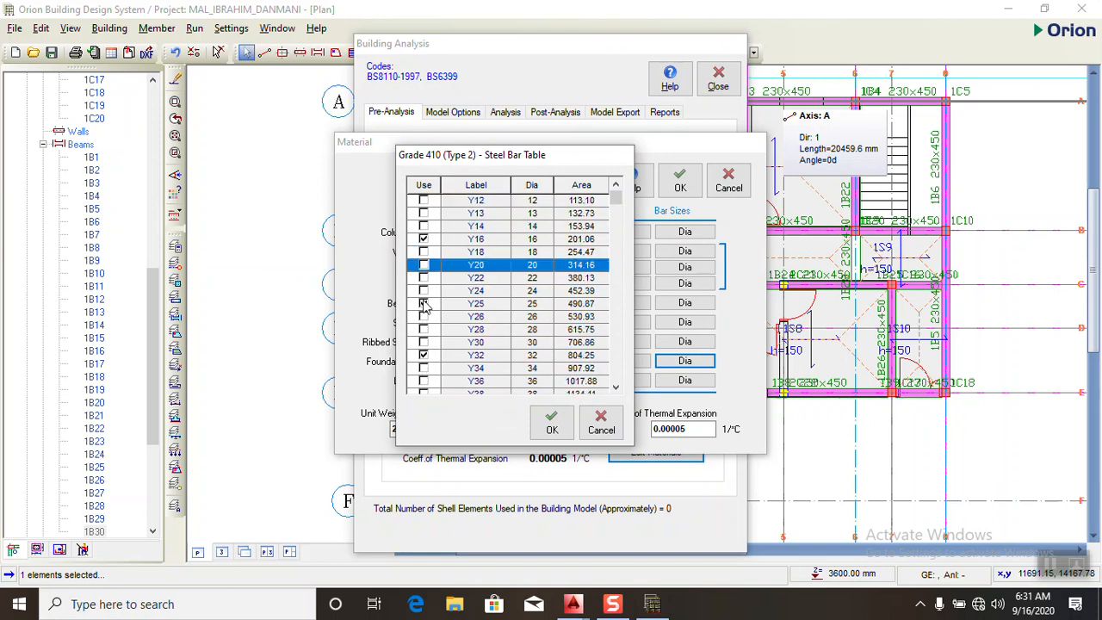
pyautogui.click(424, 304)
pyautogui.click(424, 356)
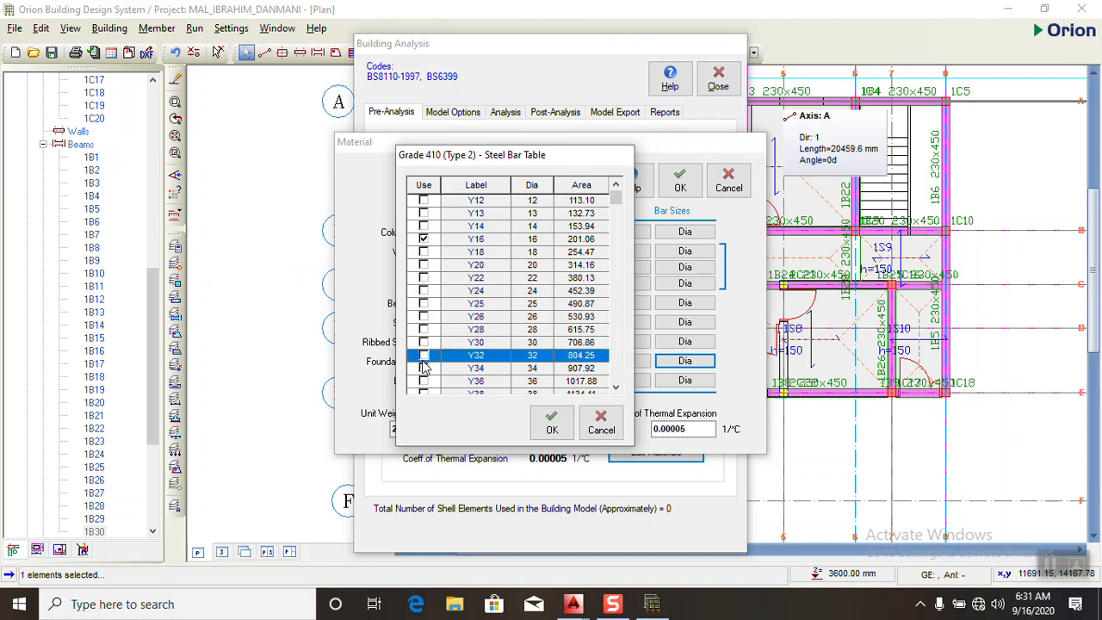
pyautogui.scroll(-2, 428, 371)
pyautogui.scroll(2, 432, 374)
pyautogui.scroll(1, 460, 357)
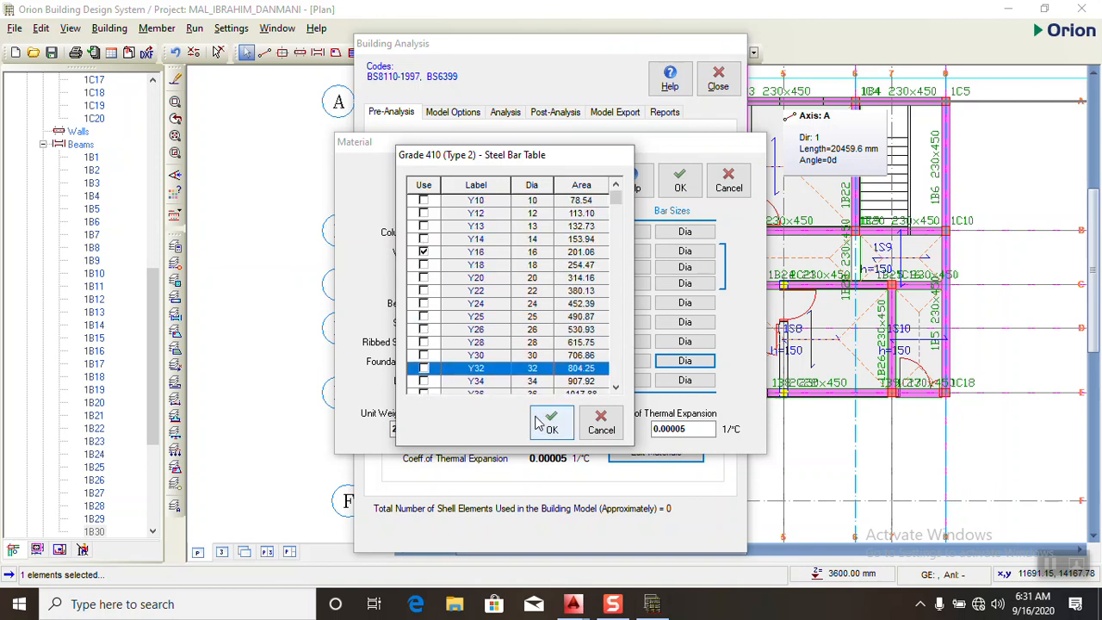
pyautogui.click(552, 422)
# - Restrict the link bar sizes to Y10 only and accept the material settings
pyautogui.click(701, 383)
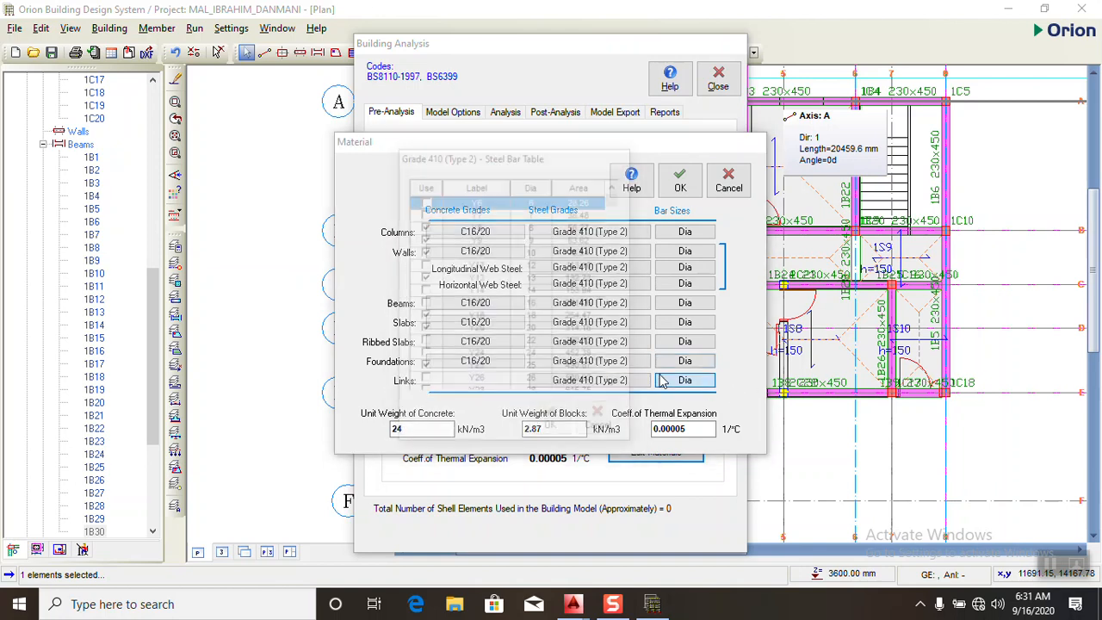
pyautogui.click(423, 226)
pyautogui.click(423, 239)
pyautogui.click(423, 277)
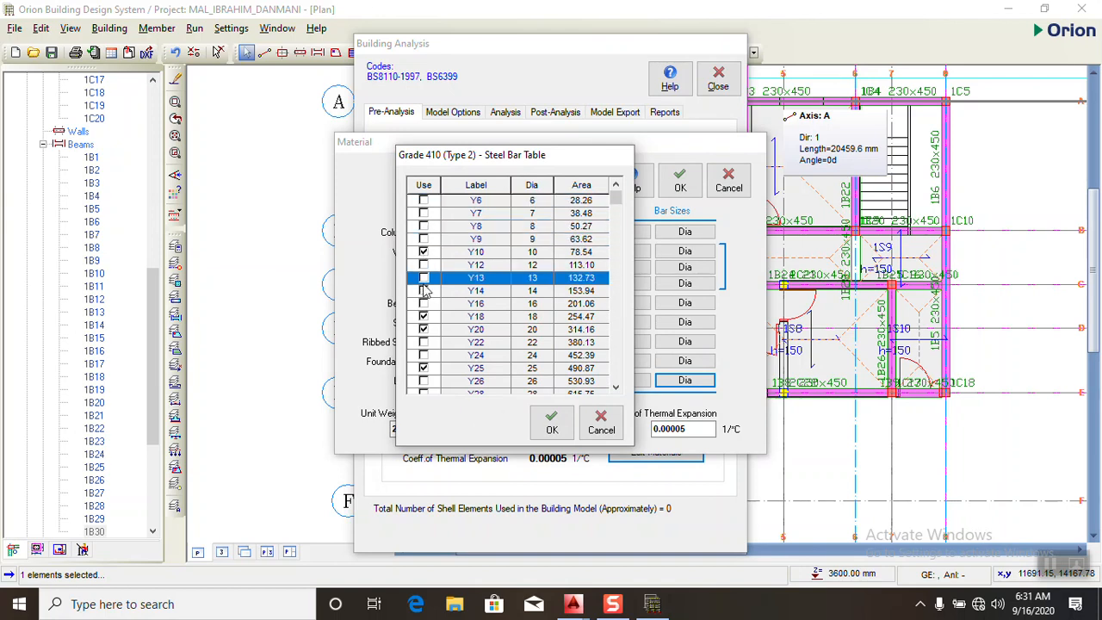
pyautogui.click(423, 316)
pyautogui.click(423, 329)
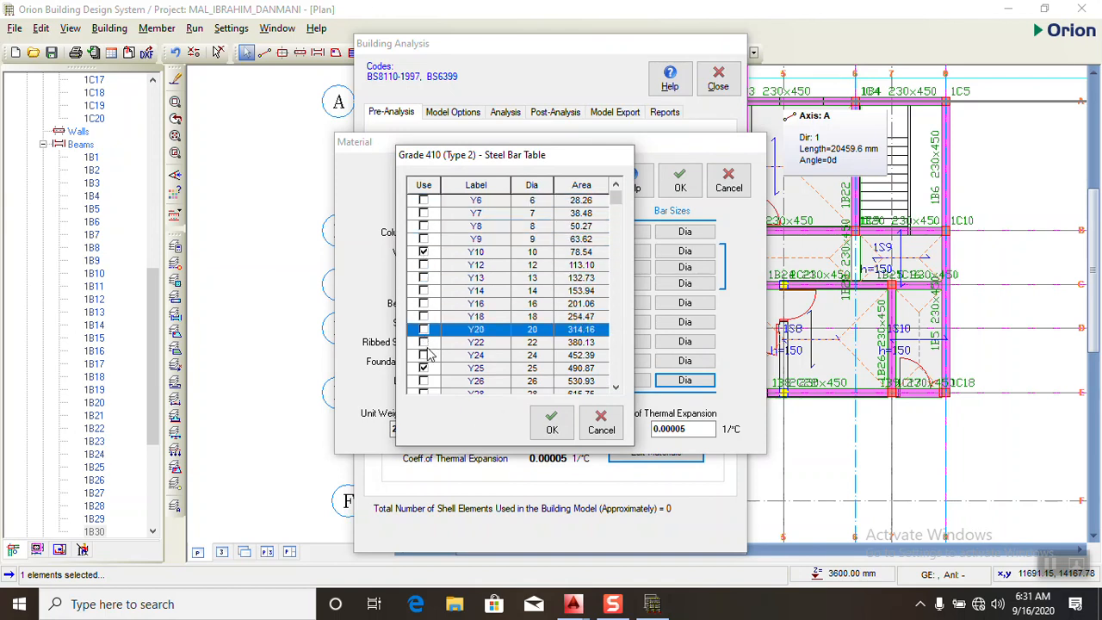
pyautogui.click(423, 368)
pyautogui.scroll(-3, 430, 370)
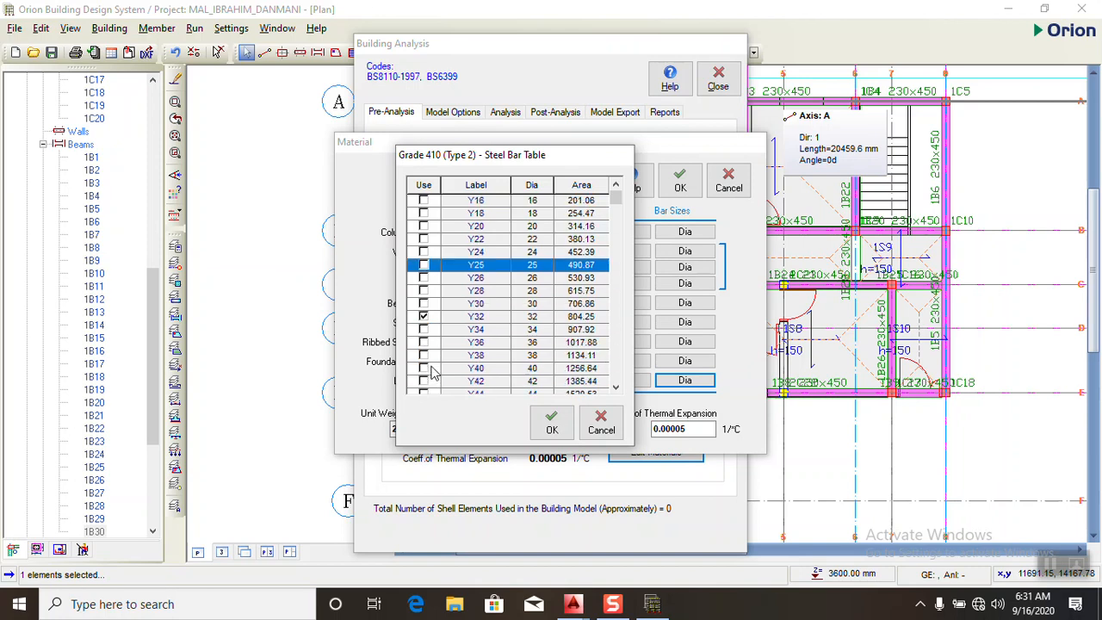
pyautogui.click(423, 316)
pyautogui.click(551, 422)
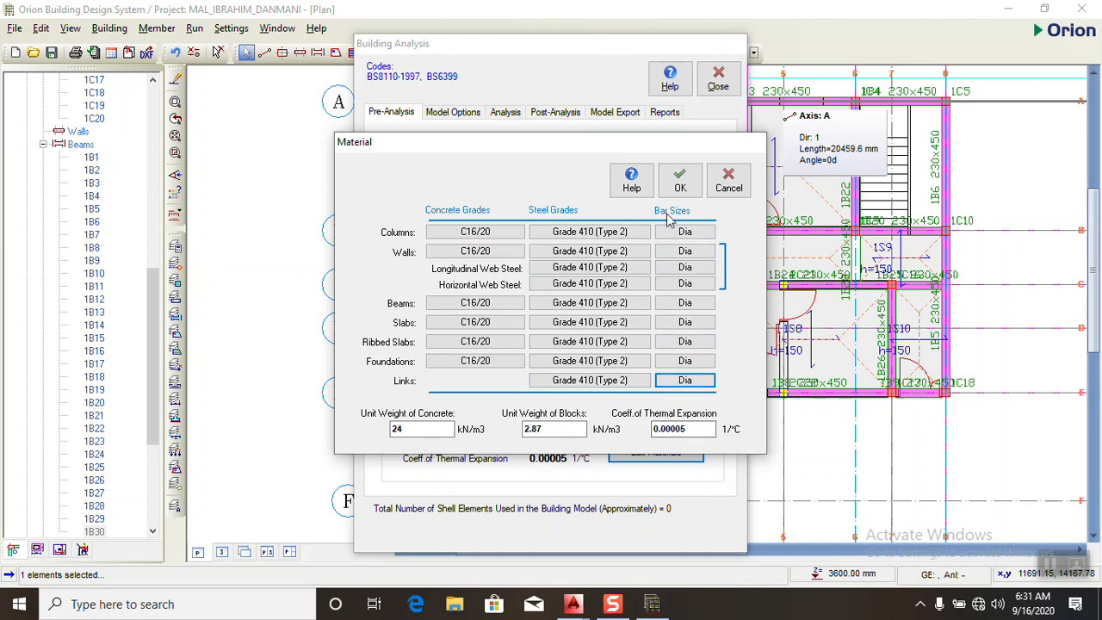
pyautogui.click(679, 186)
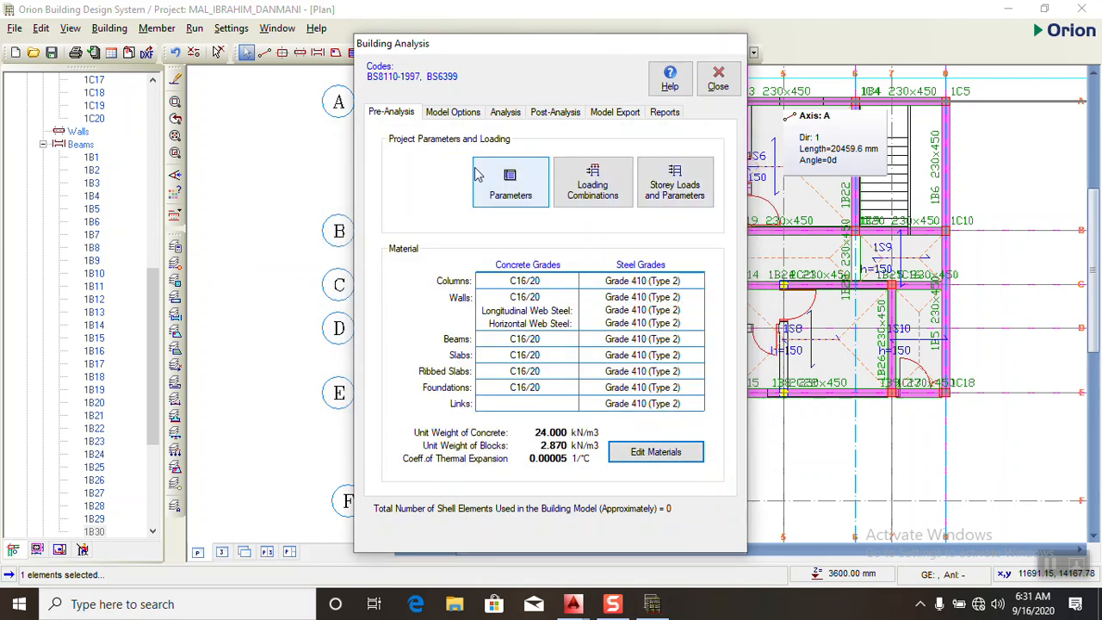
# - Set the model's rigid zones to Reduced by 25% and close the building analysis settings
pyautogui.click(436, 115)
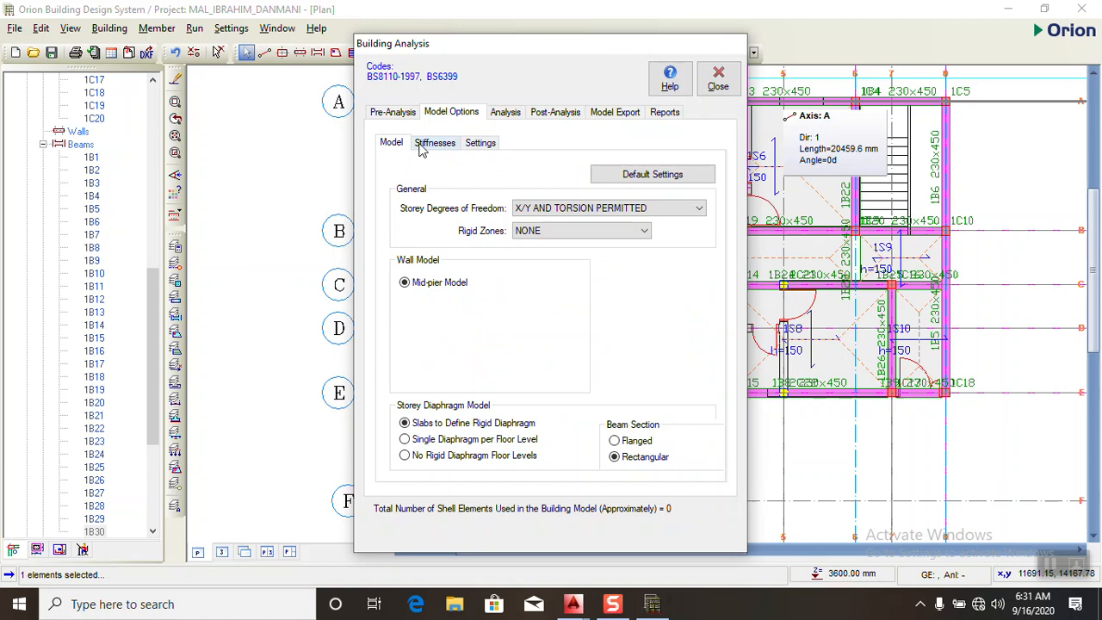
pyautogui.click(591, 231)
pyautogui.click(557, 261)
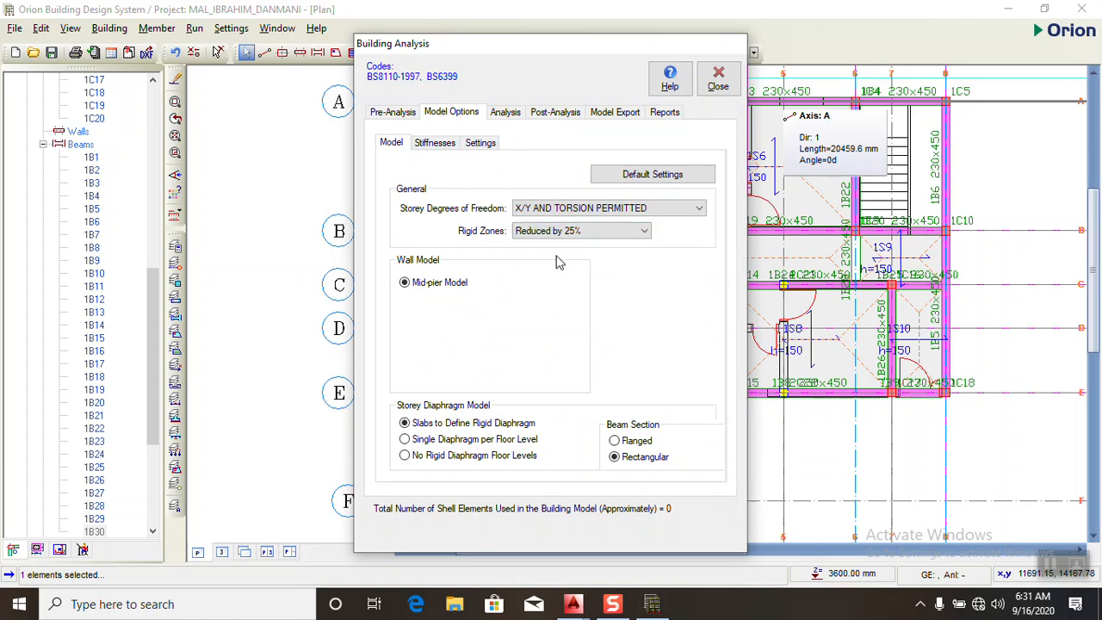
pyautogui.click(395, 114)
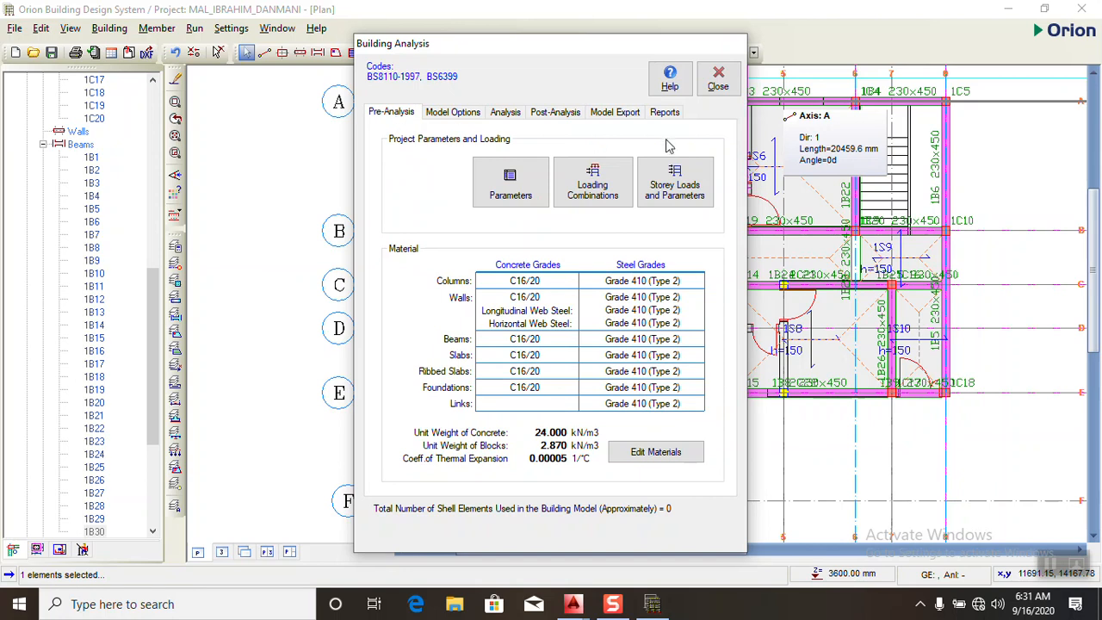
pyautogui.click(718, 80)
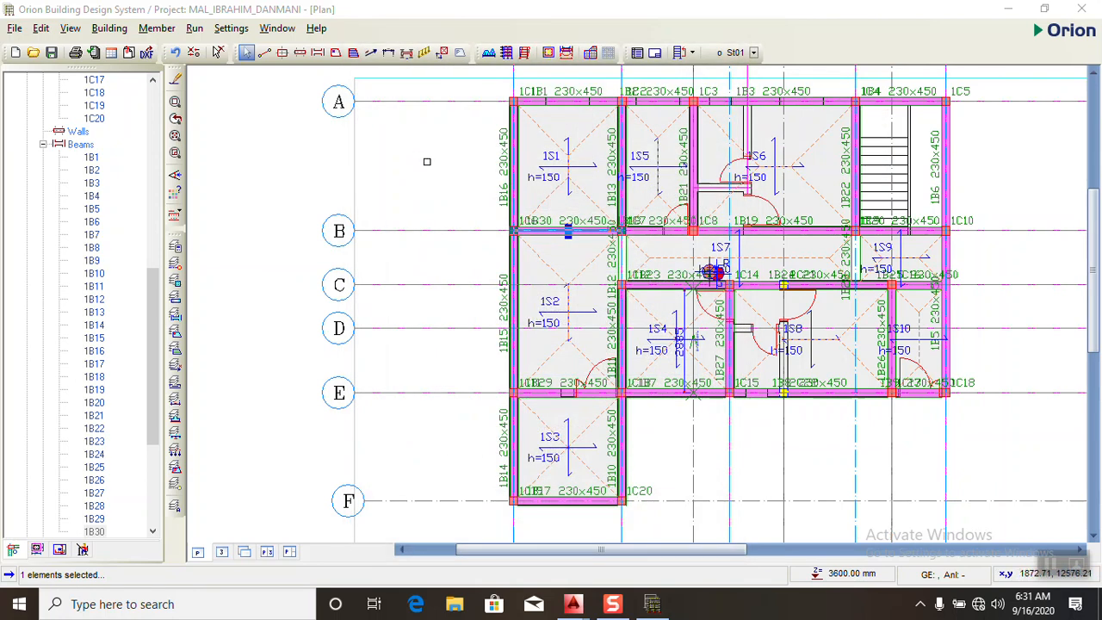
# - Create analytical slab strip X1 in the X direction across slabs 1S1, 1S5 and 1S6 between axes A and B
pyautogui.click(371, 52)
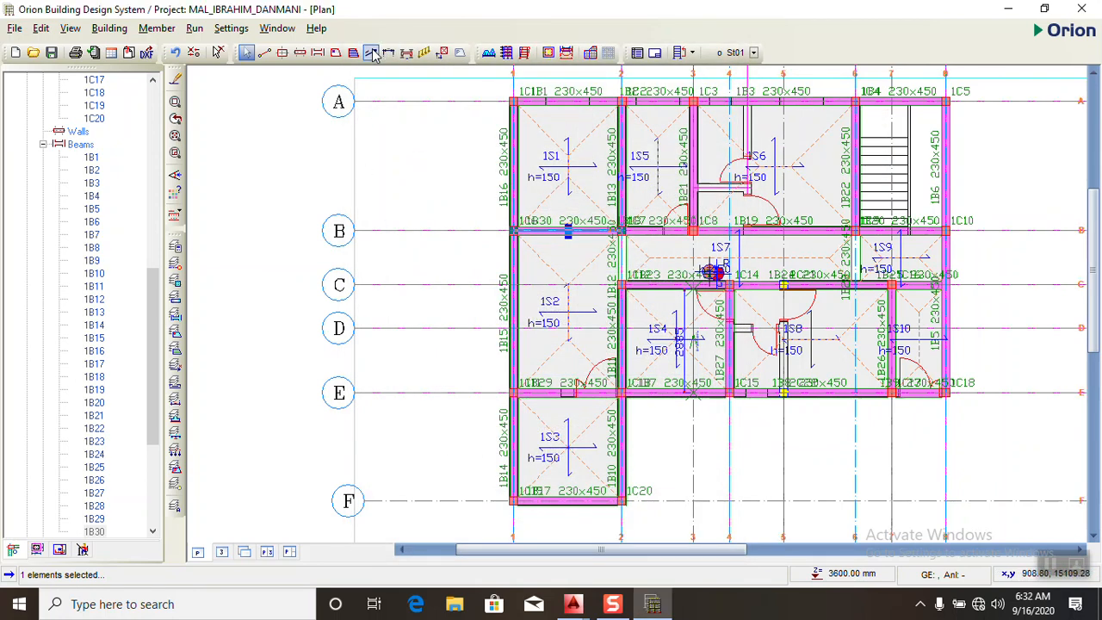
pyautogui.click(95, 65)
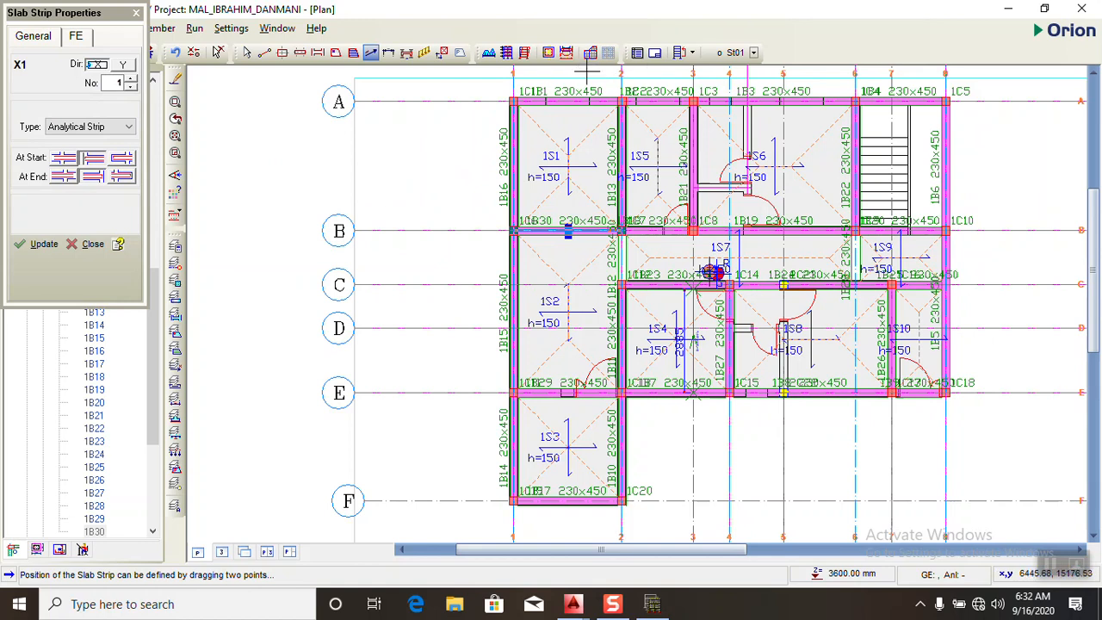
pyautogui.moveTo(476, 170)
pyautogui.mouseDown()
pyautogui.moveTo(635, 176)
pyautogui.moveTo(900, 157)
pyautogui.mouseUp()
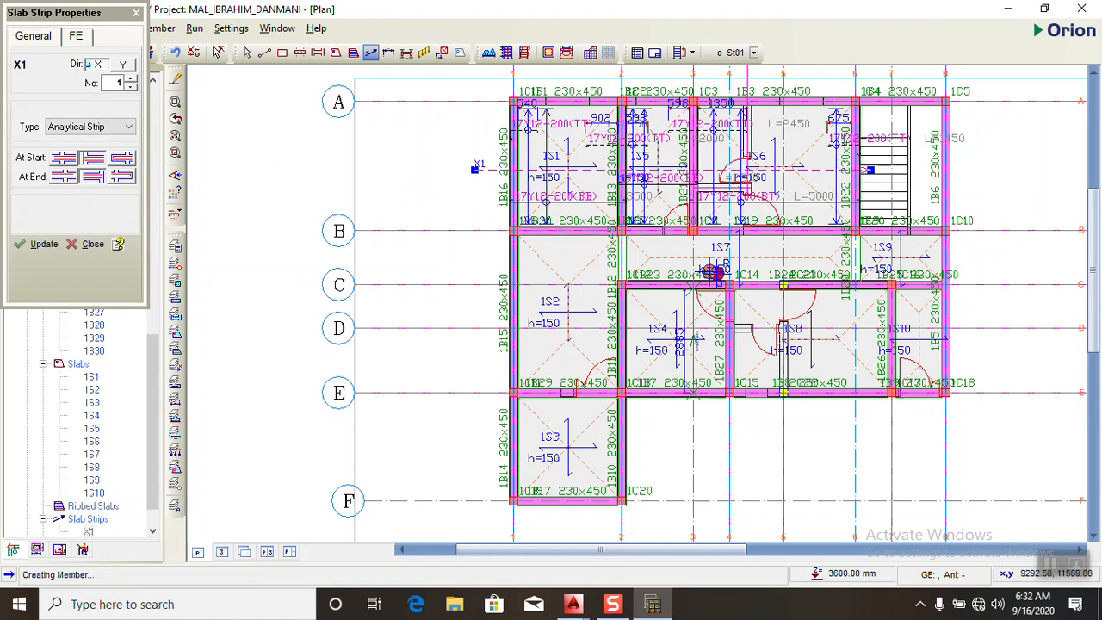
pyautogui.scroll(2, 653, 187)
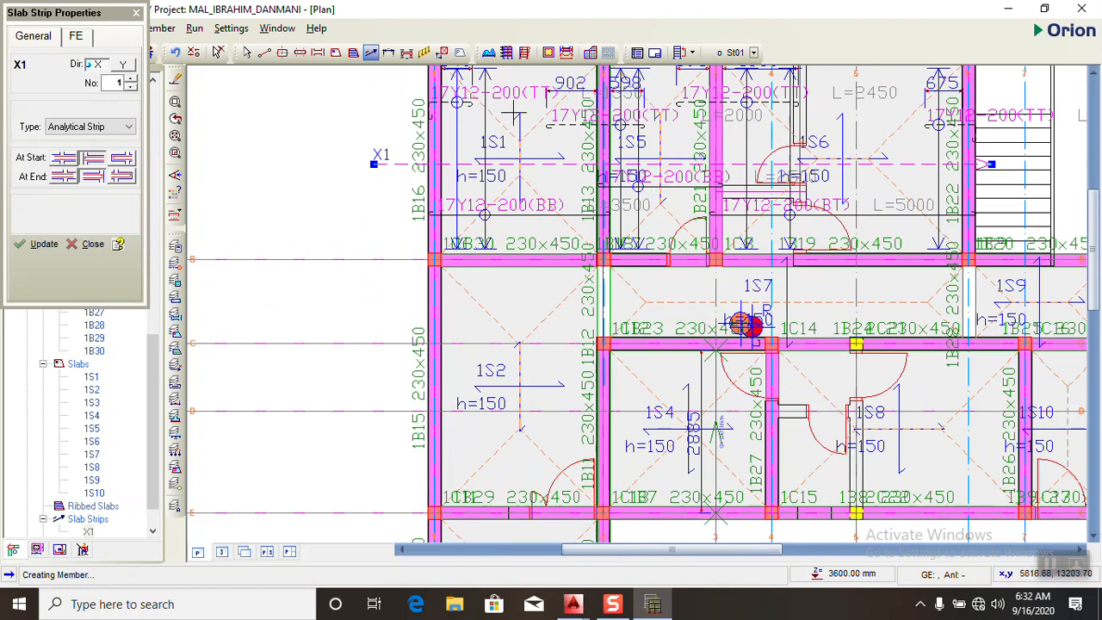
# - Try to create an X-direction slab strip between axes D and E across slabs 1S2, 1S4, 1S8 and 1S10
pyautogui.scroll(-3, 744, 322)
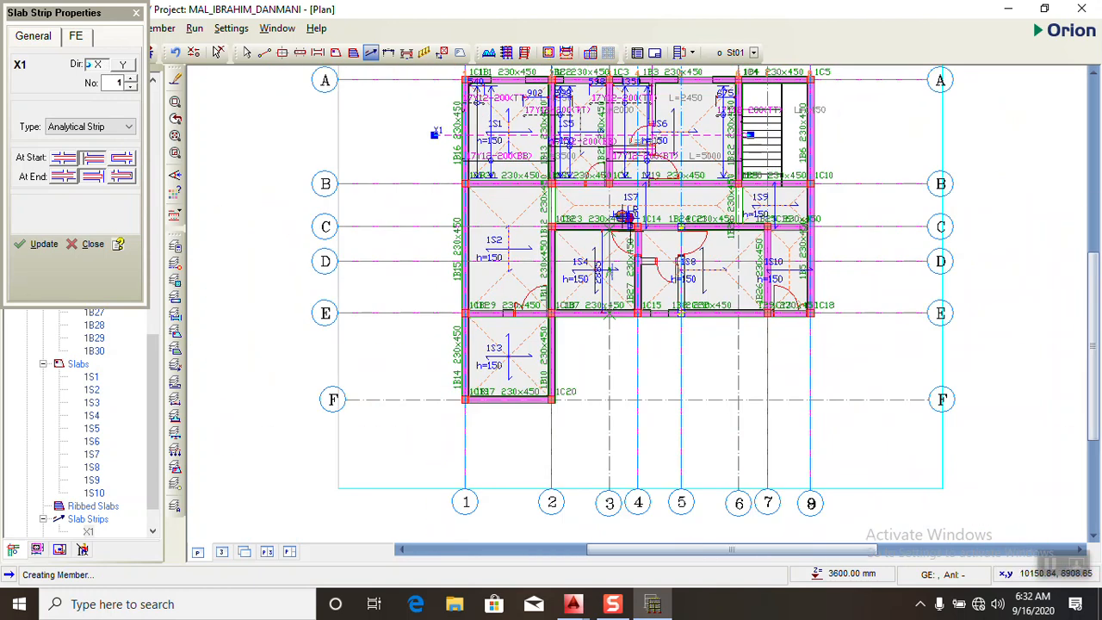
pyautogui.scroll(1, 631, 231)
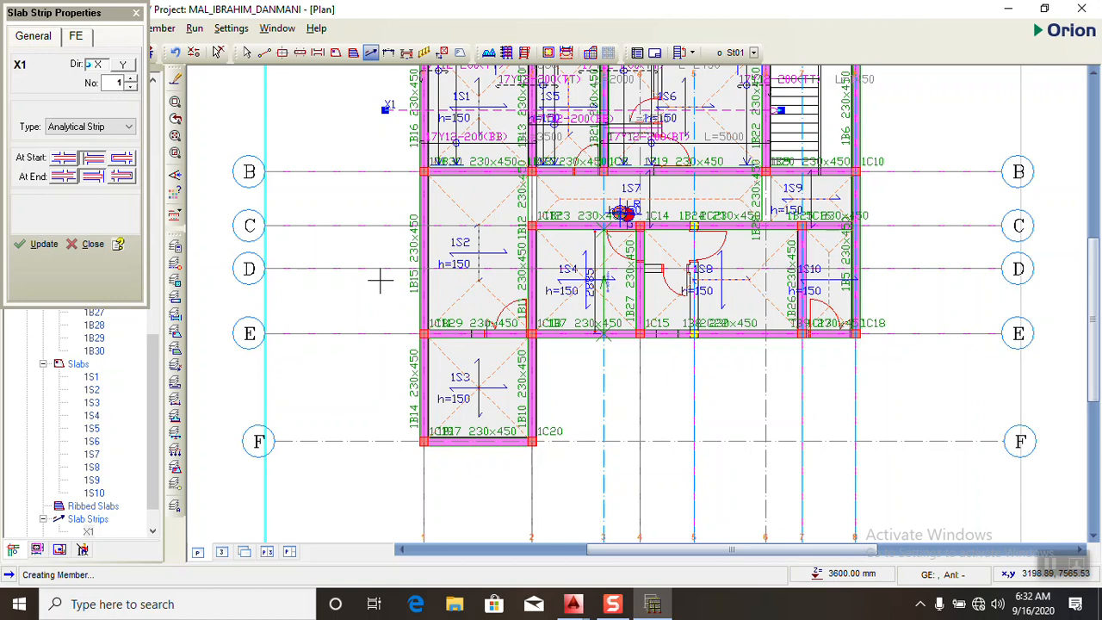
pyautogui.scroll(1, 394, 280)
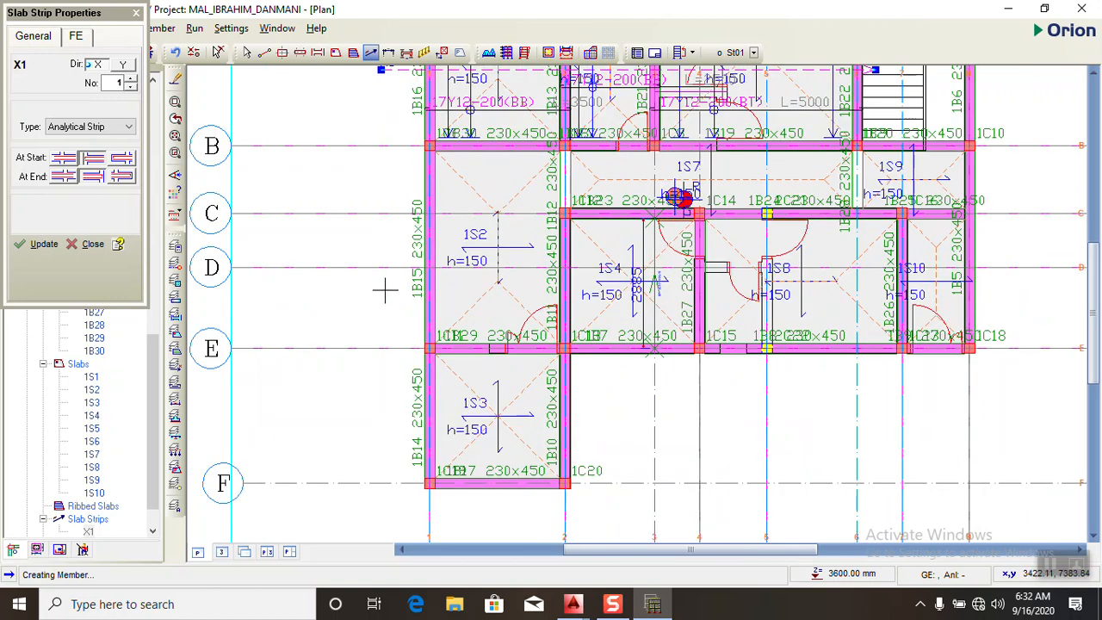
pyautogui.moveTo(384, 289); pyautogui.dragTo(1004, 285)
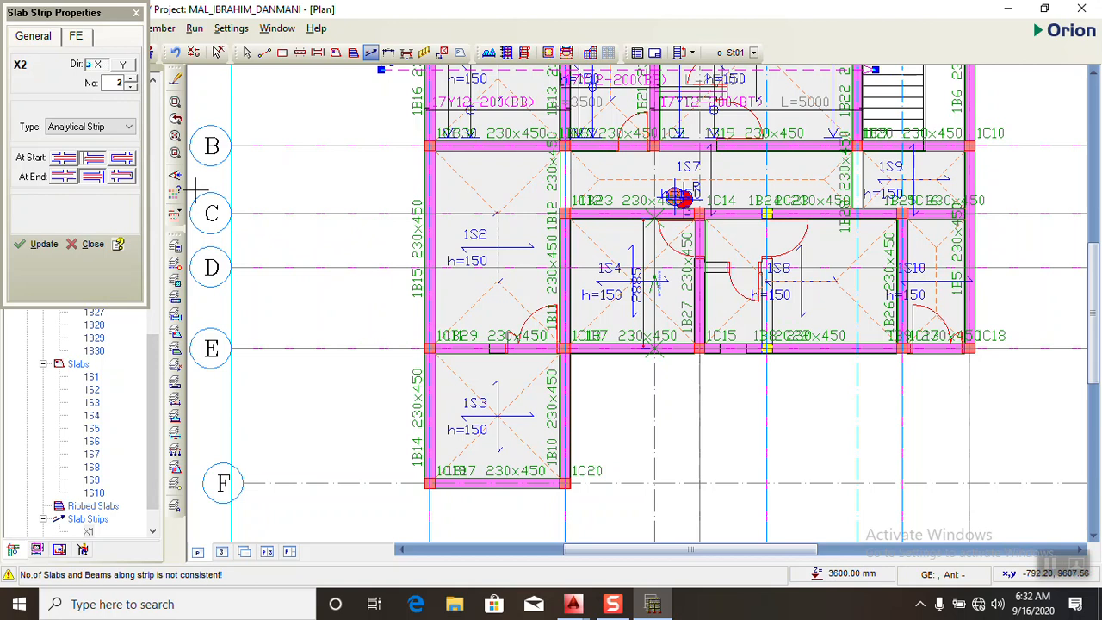
pyautogui.scroll(-3, 383, 215)
pyautogui.scroll(4, 422, 173)
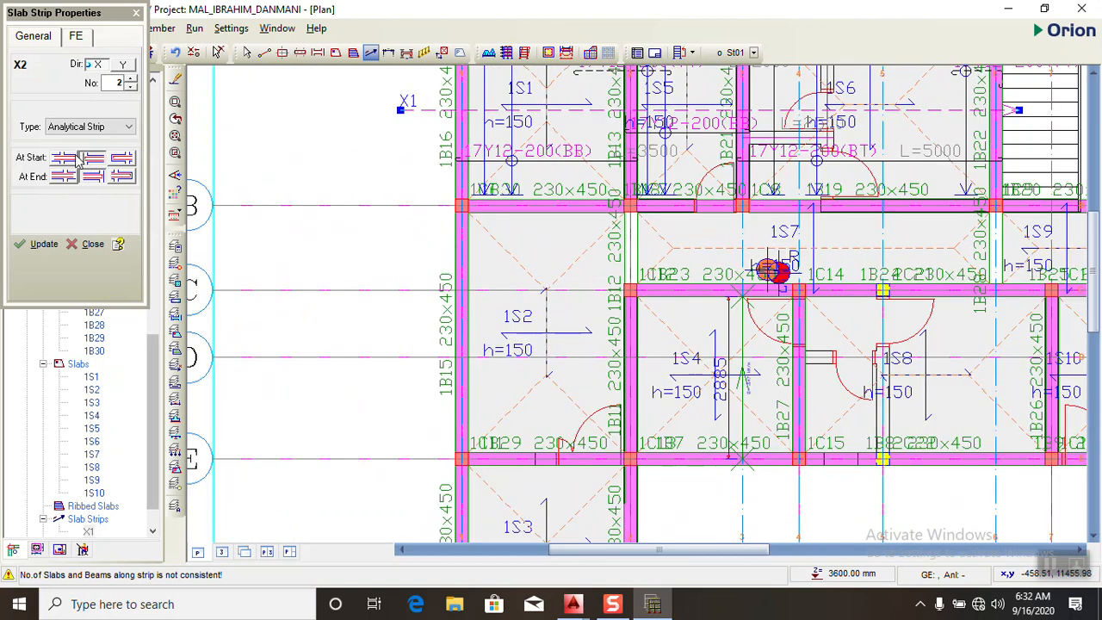
pyautogui.click(136, 13)
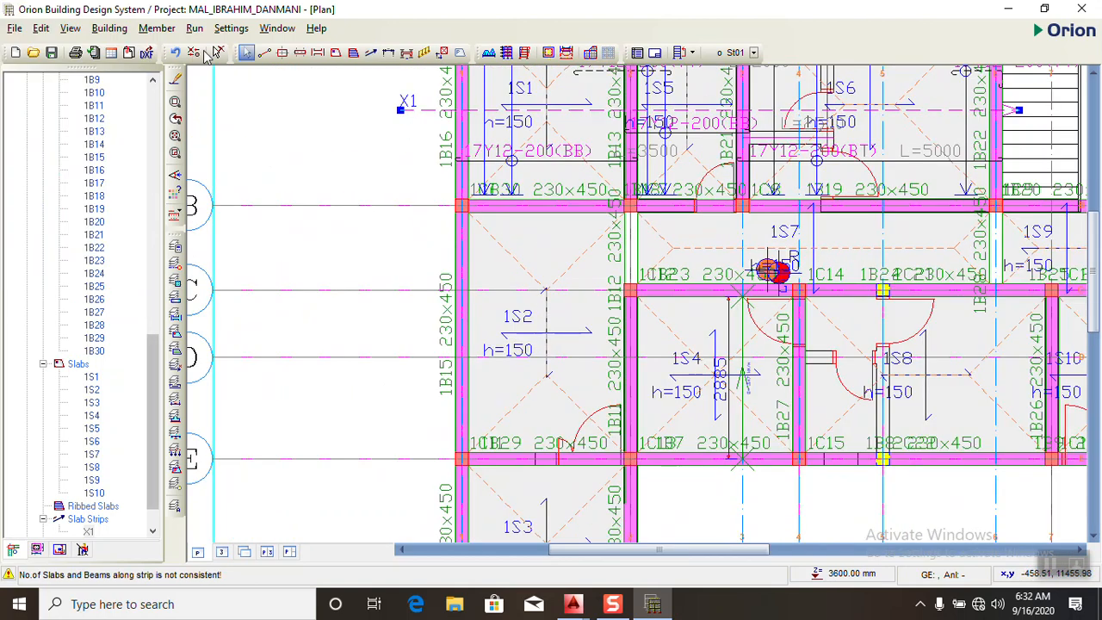
# - Create analytical slab strip X2 in the X direction across slabs 1S2, 1S4, 1S8 and 1S10
pyautogui.click(371, 53)
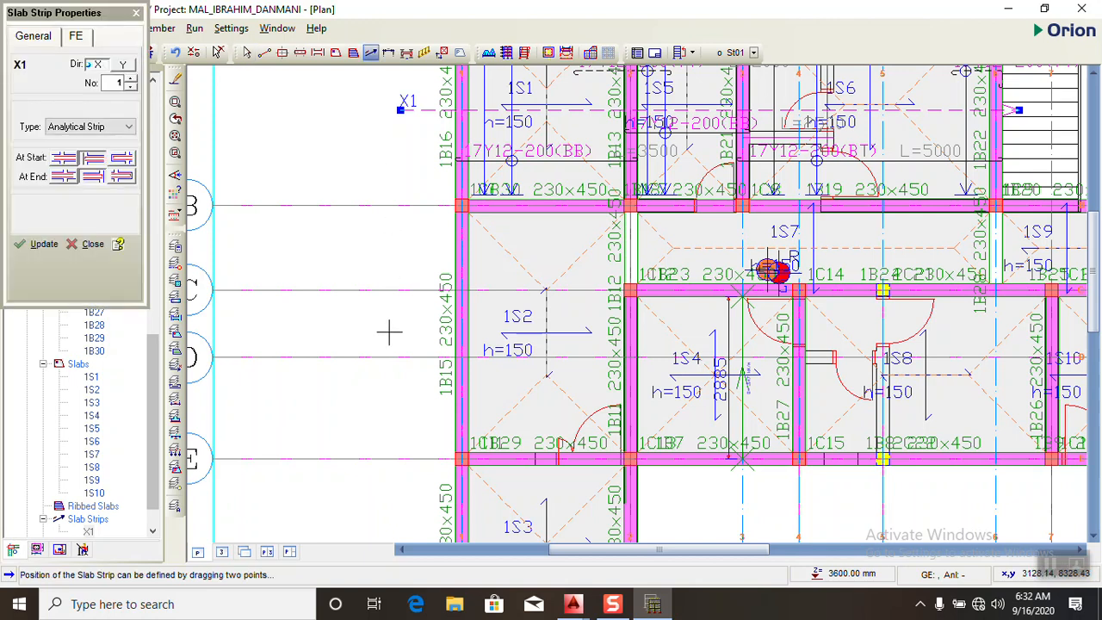
pyautogui.scroll(-2, 340, 268)
pyautogui.moveTo(385, 334); pyautogui.dragTo(884, 323)
pyautogui.scroll(2, 576, 241)
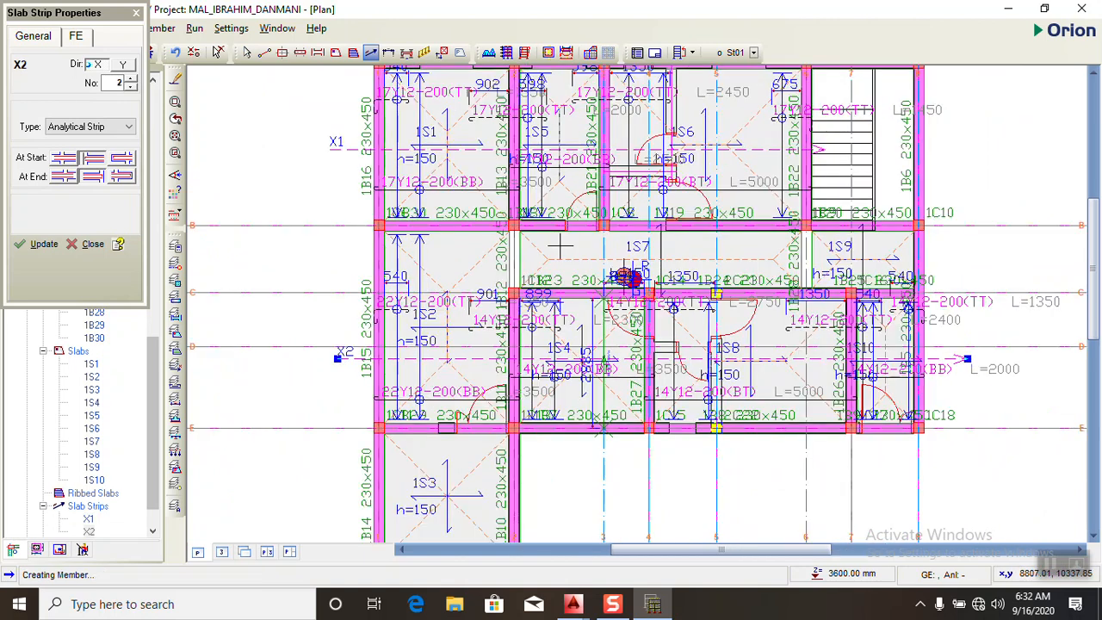
# - Try an X-direction strip along slabs 1S7 and 1S9 between axes B and C, and remove it again
pyautogui.scroll(2, 457, 257)
pyautogui.moveTo(471, 258); pyautogui.dragTo(996, 250)
pyautogui.scroll(-2, 357, 260)
pyautogui.scroll(-3, 594, 261)
pyautogui.moveTo(392, 255); pyautogui.dragTo(843, 237)
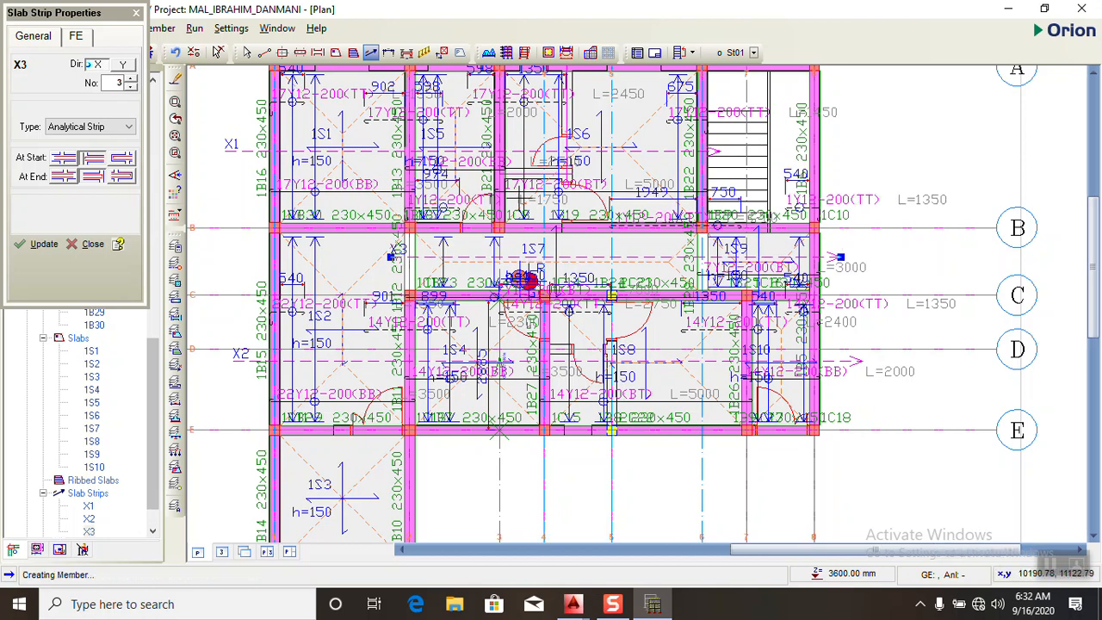
pyautogui.scroll(-2, 775, 192)
pyautogui.scroll(2, 654, 250)
pyautogui.scroll(1, 687, 263)
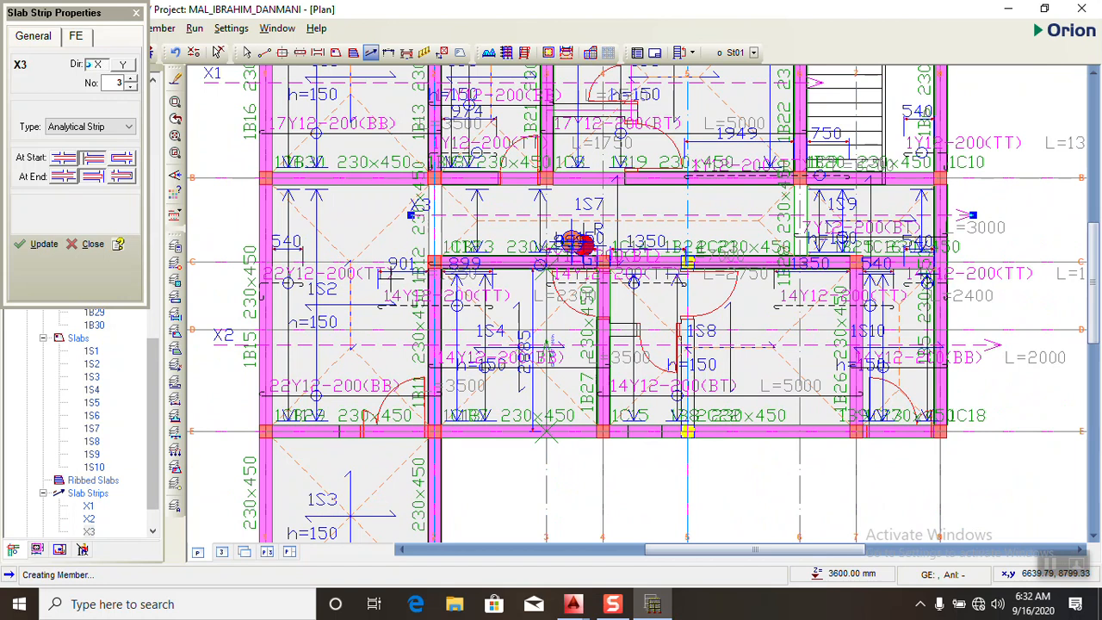
pyautogui.scroll(3, 417, 207)
pyautogui.moveTo(418, 204); pyautogui.dragTo(418, 204)
pyautogui.scroll(-3, 418, 204)
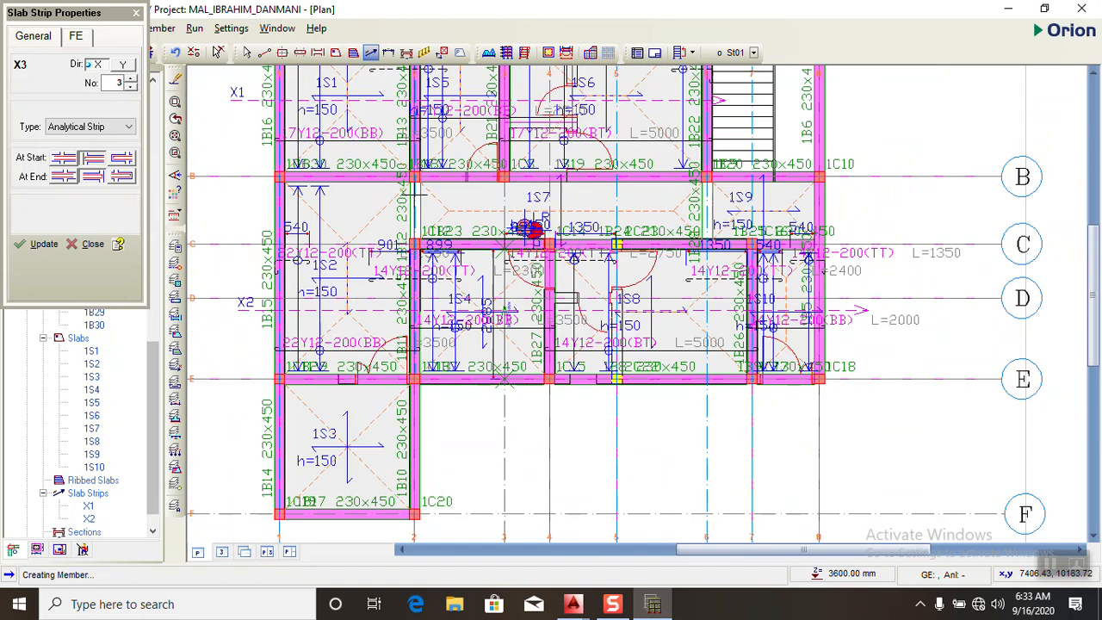
# - Try placing strip X3 through slabs 1S7 and 1S9 closer to axis B, undoing and redrawing it once
pyautogui.moveTo(418, 191); pyautogui.dragTo(872, 196)
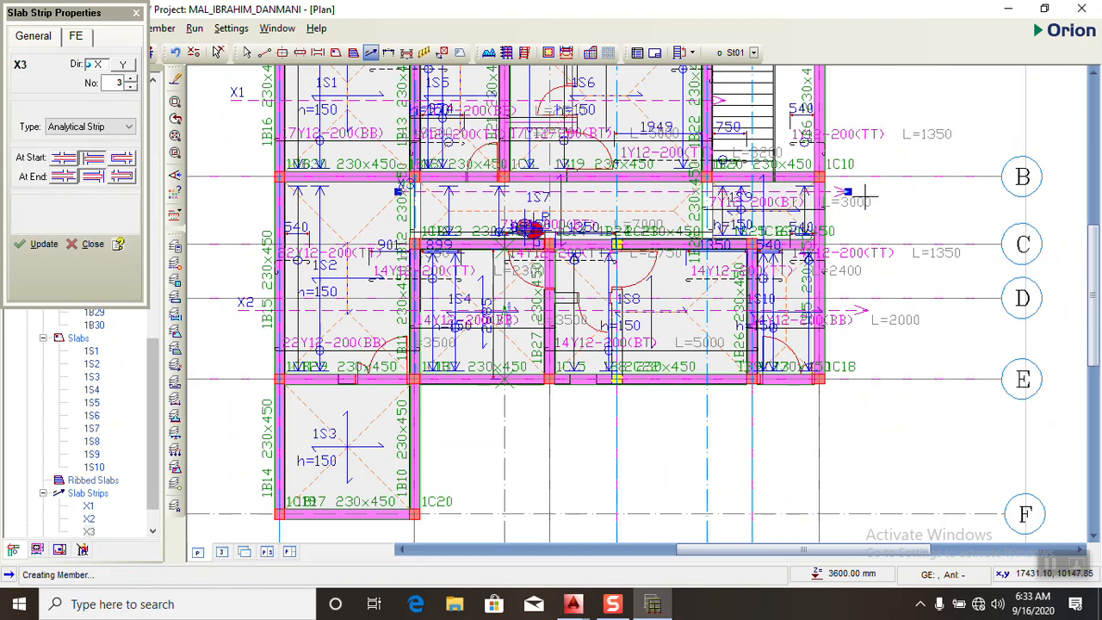
pyautogui.scroll(1, 670, 201)
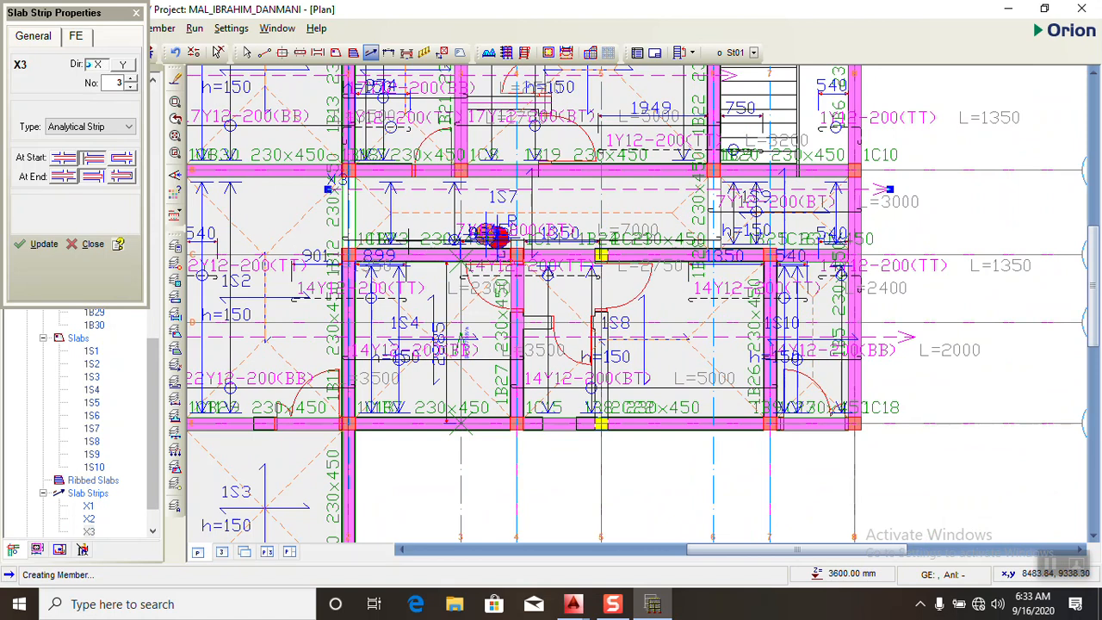
pyautogui.hotkey('ctrl', 'z')
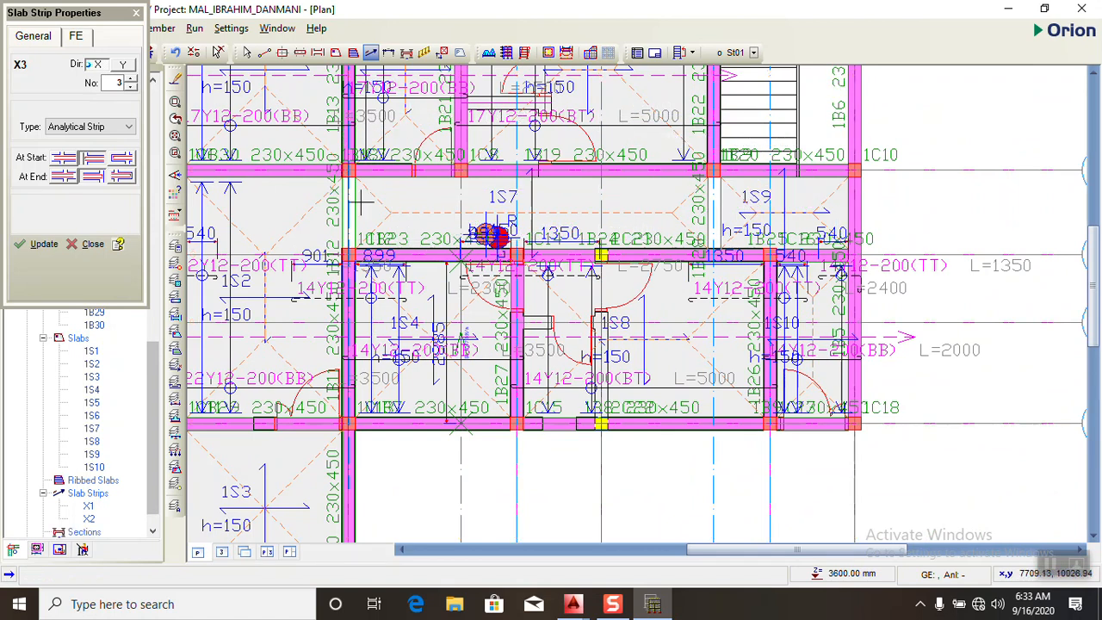
pyautogui.moveTo(391, 191); pyautogui.dragTo(904, 187)
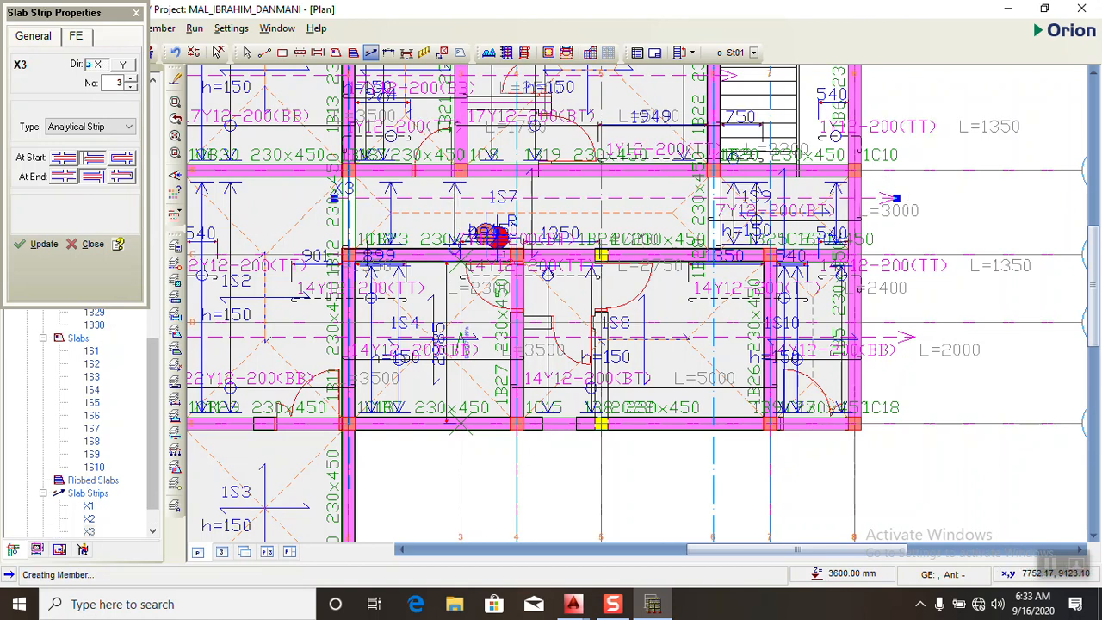
# - Create analytical slab strip X3 in the X direction across slabs 1S7 and 1S9, just below axis B
pyautogui.scroll(3, 482, 259)
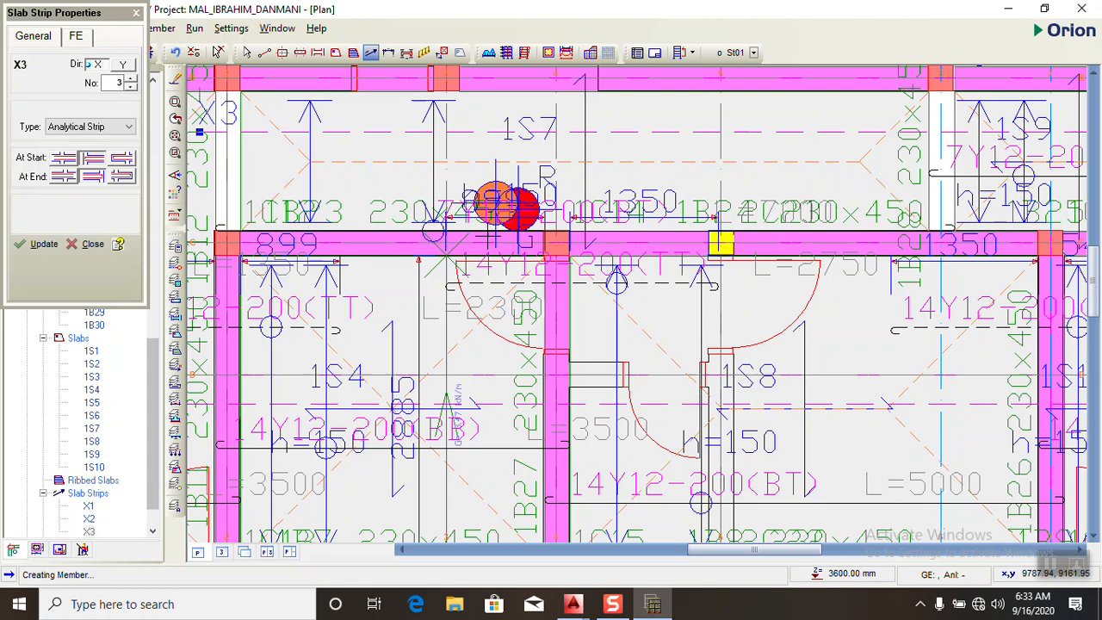
pyautogui.scroll(2, 478, 255)
pyautogui.scroll(-3, 491, 251)
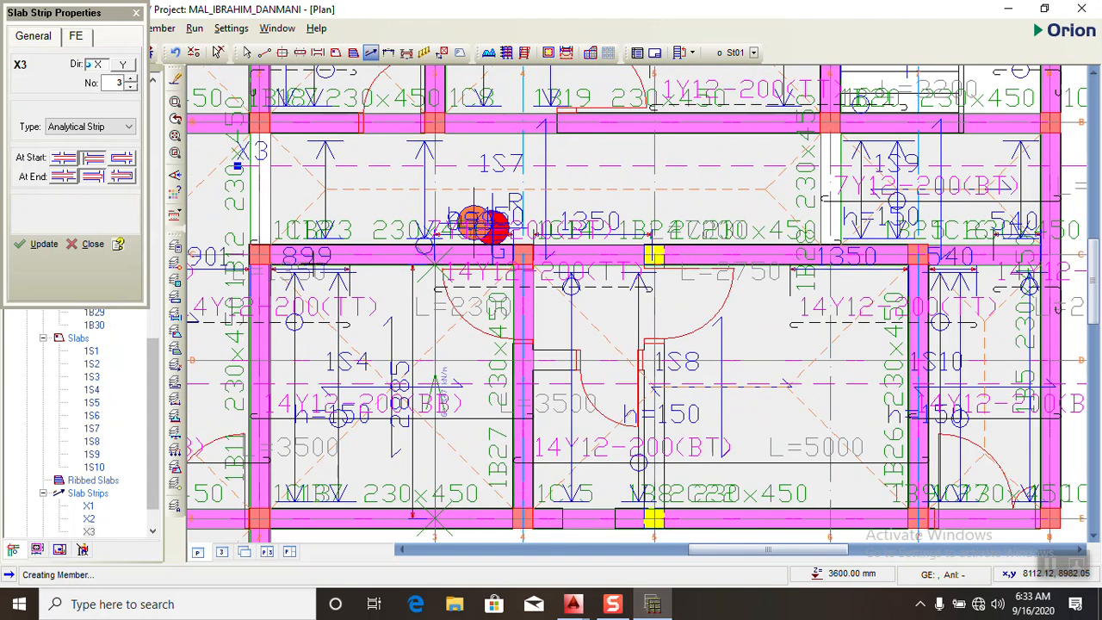
pyautogui.scroll(1, 245, 155)
pyautogui.scroll(-2, 242, 155)
pyautogui.moveTo(243, 155)
pyautogui.mouseDown()
pyautogui.moveTo(372, 169)
pyautogui.moveTo(817, 159)
pyautogui.moveTo(795, 156)
pyautogui.mouseUp()
pyautogui.scroll(-4, 562, 210)
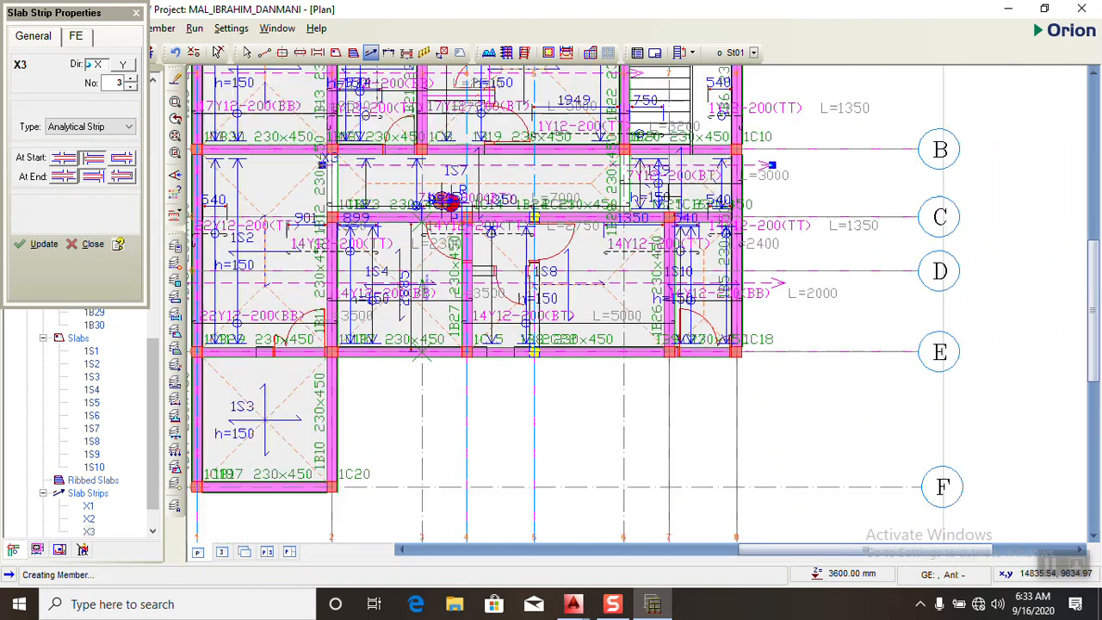
# - Create analytical slab strip X4 in the X direction across slab 1S3 between axes E and F
pyautogui.scroll(1, 490, 371)
pyautogui.scroll(1, 484, 377)
pyautogui.moveTo(414, 322); pyautogui.dragTo(687, 323)
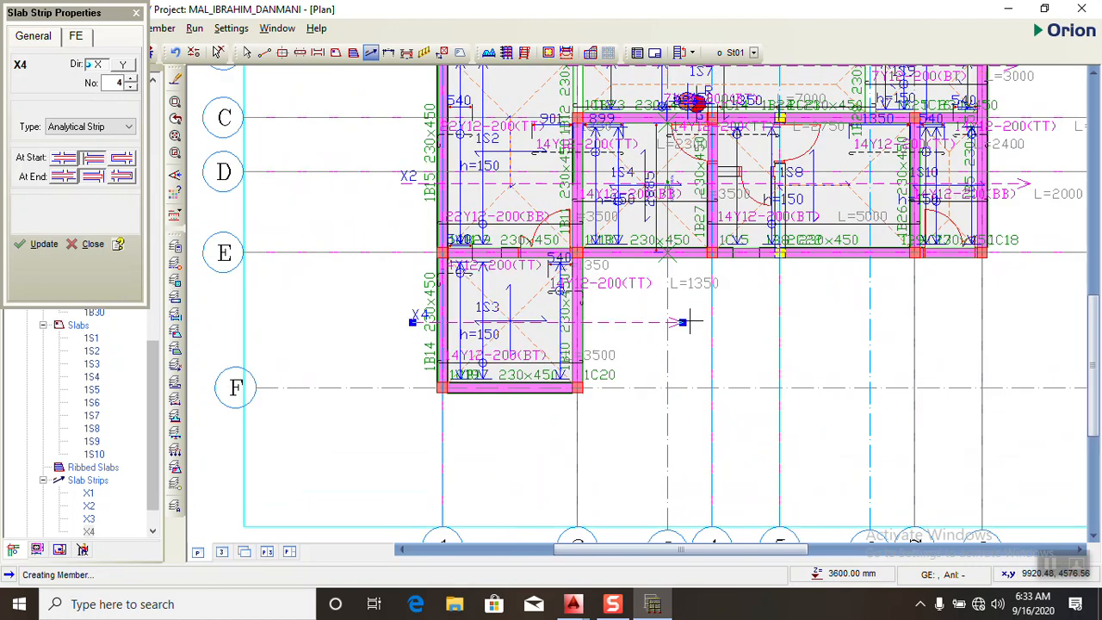
# - Switch to AutoCAD and examine the ground and first floor plans around the car park and balcony
pyautogui.click(576, 604)
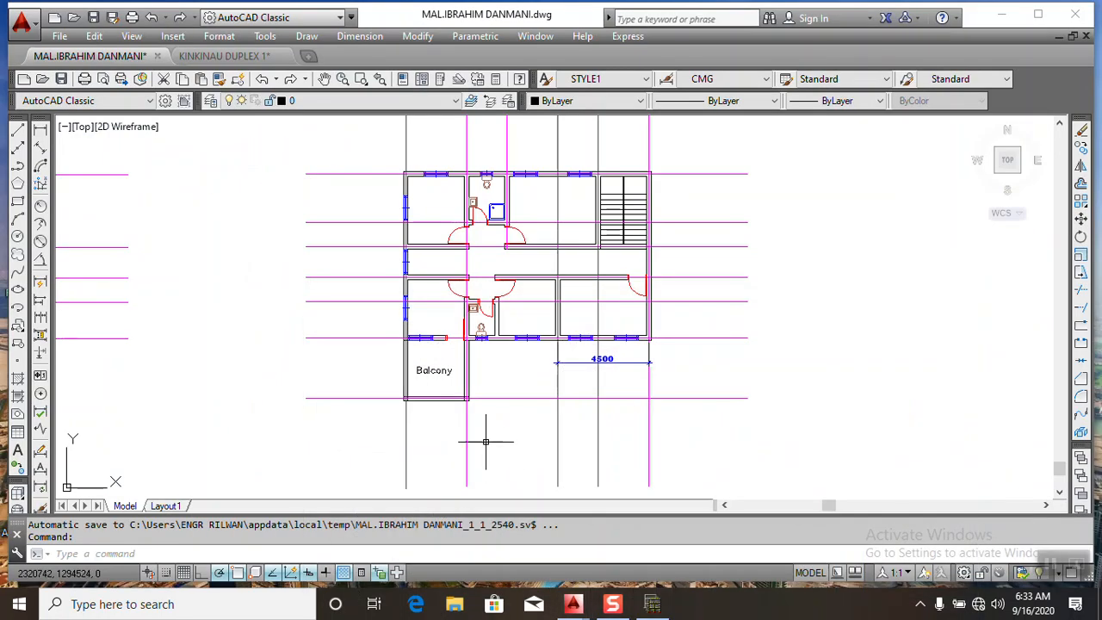
pyautogui.scroll(-6, 405, 378)
pyautogui.scroll(5, 400, 377)
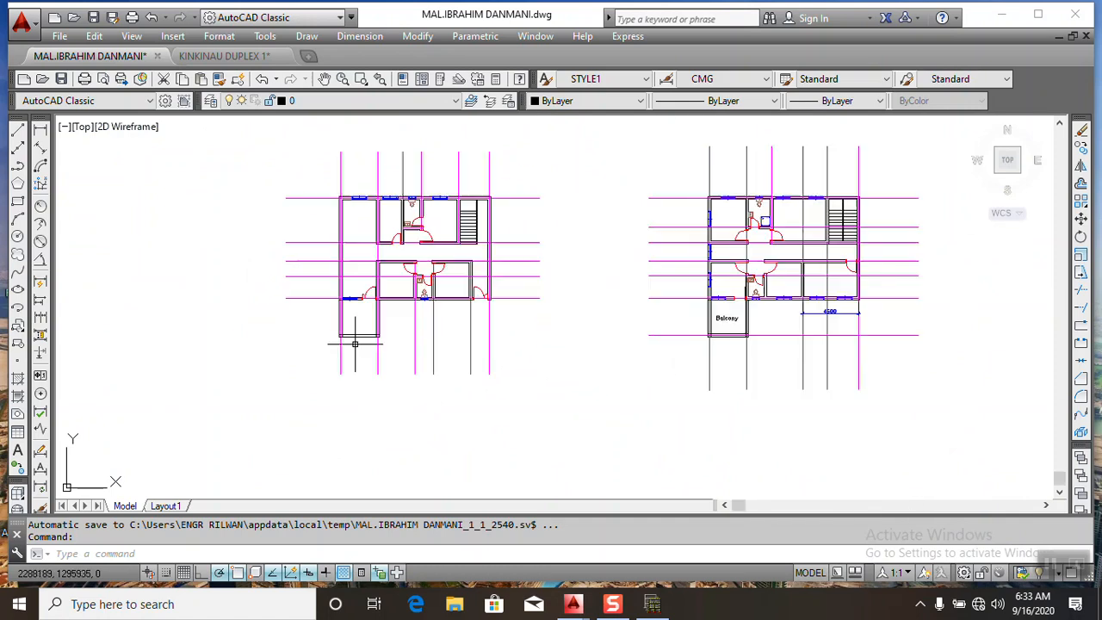
pyautogui.scroll(-5, 382, 345)
pyautogui.scroll(3, 422, 297)
pyautogui.scroll(-5, 424, 296)
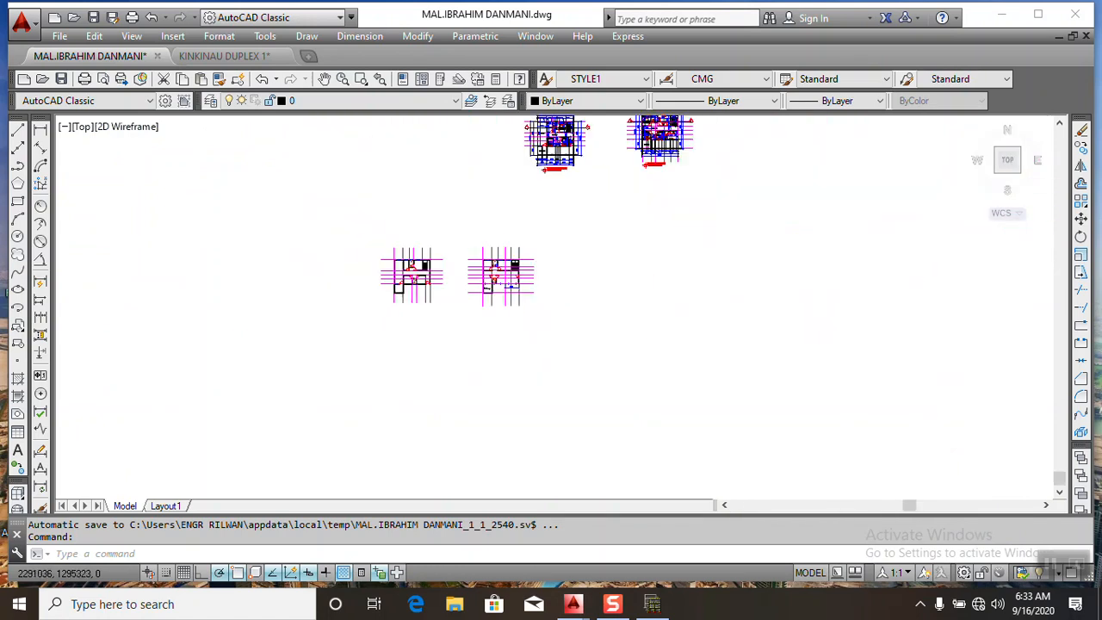
pyautogui.scroll(4, 467, 298)
pyautogui.scroll(-4, 520, 215)
pyautogui.scroll(8, 517, 229)
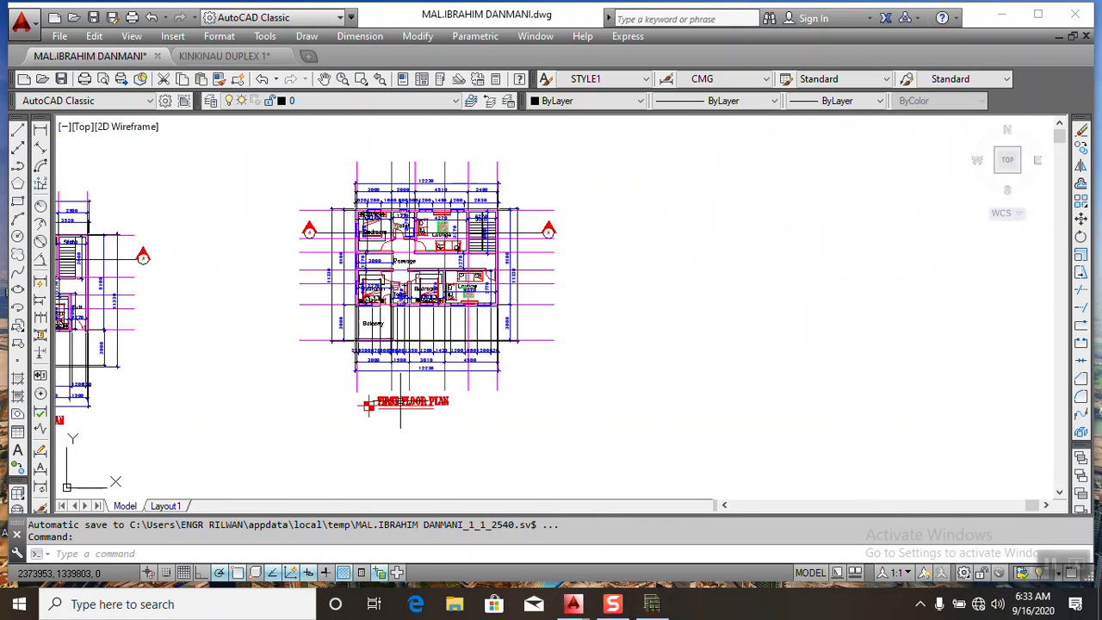
pyautogui.scroll(-6, 339, 363)
pyautogui.scroll(8, 338, 364)
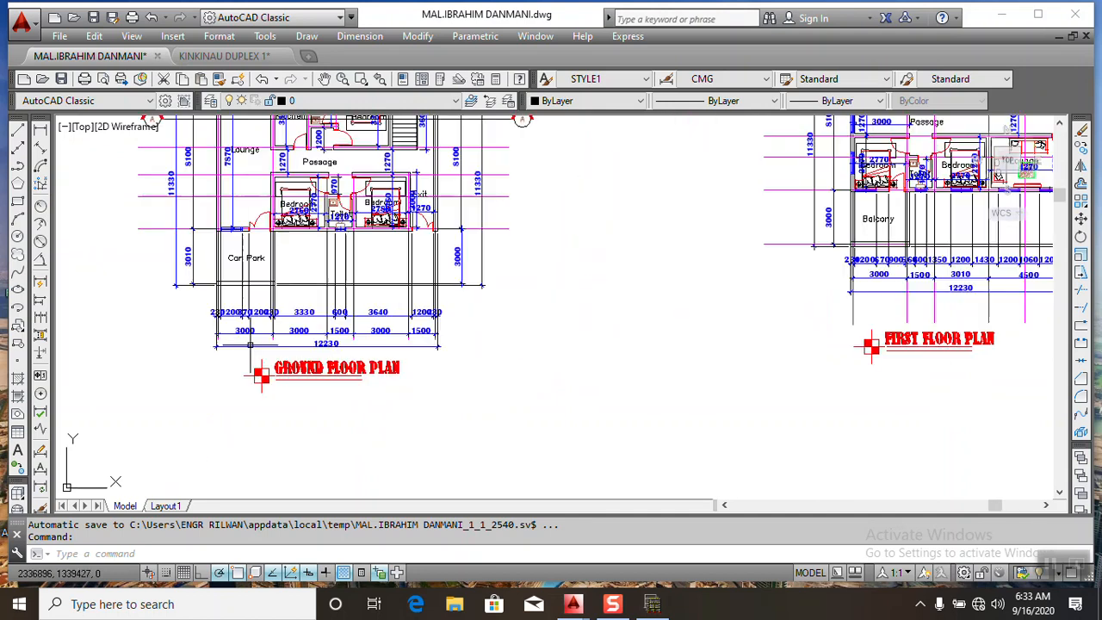
pyautogui.scroll(-7, 358, 295)
pyautogui.scroll(5, 284, 242)
pyautogui.scroll(-2, 155, 284)
pyautogui.scroll(5, 101, 331)
pyautogui.scroll(-6, 116, 332)
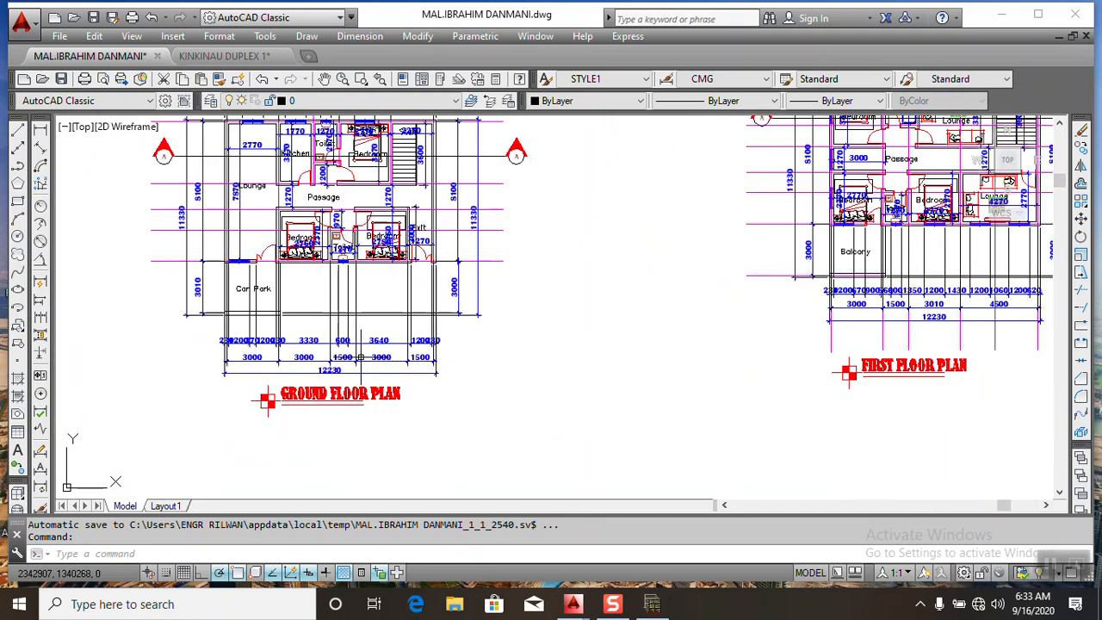
# - Return to Orion, set the strip direction to Y and create strip Y4 across slabs 1S1, 1S2 and 1S3
pyautogui.click(652, 604)
pyautogui.scroll(-4, 509, 416)
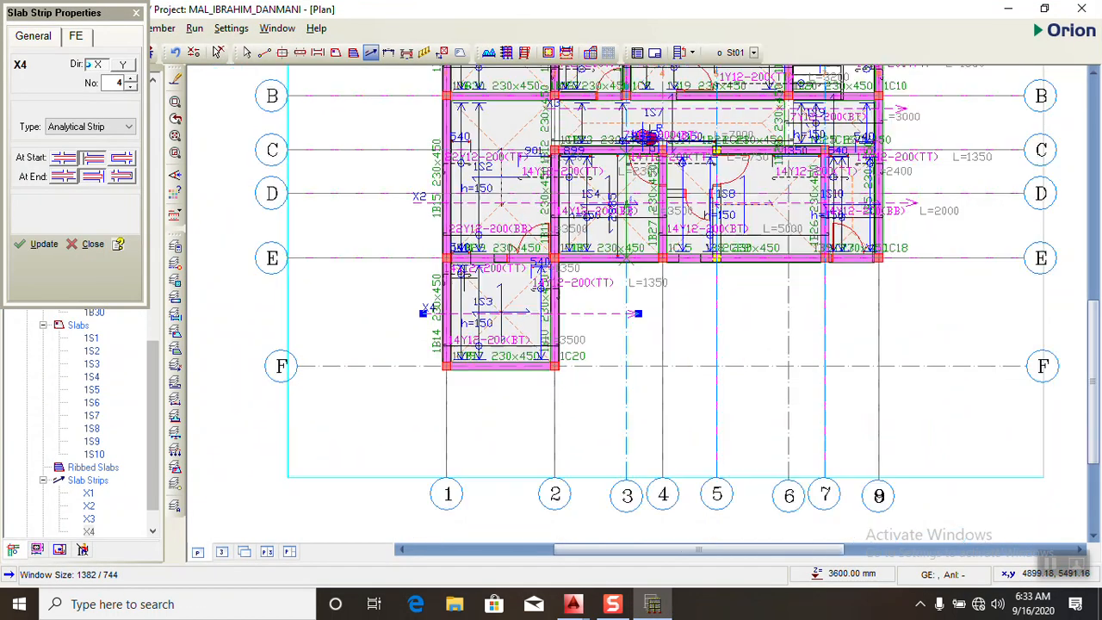
pyautogui.click(120, 64)
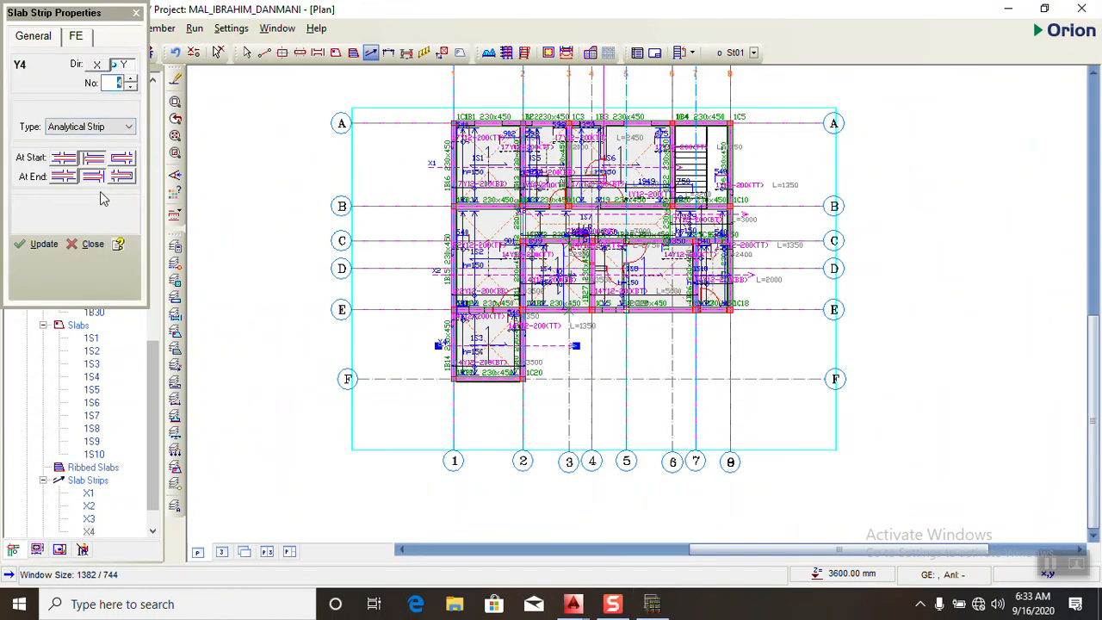
pyautogui.moveTo(489, 90); pyautogui.dragTo(497, 406)
pyautogui.scroll(2, 520, 137)
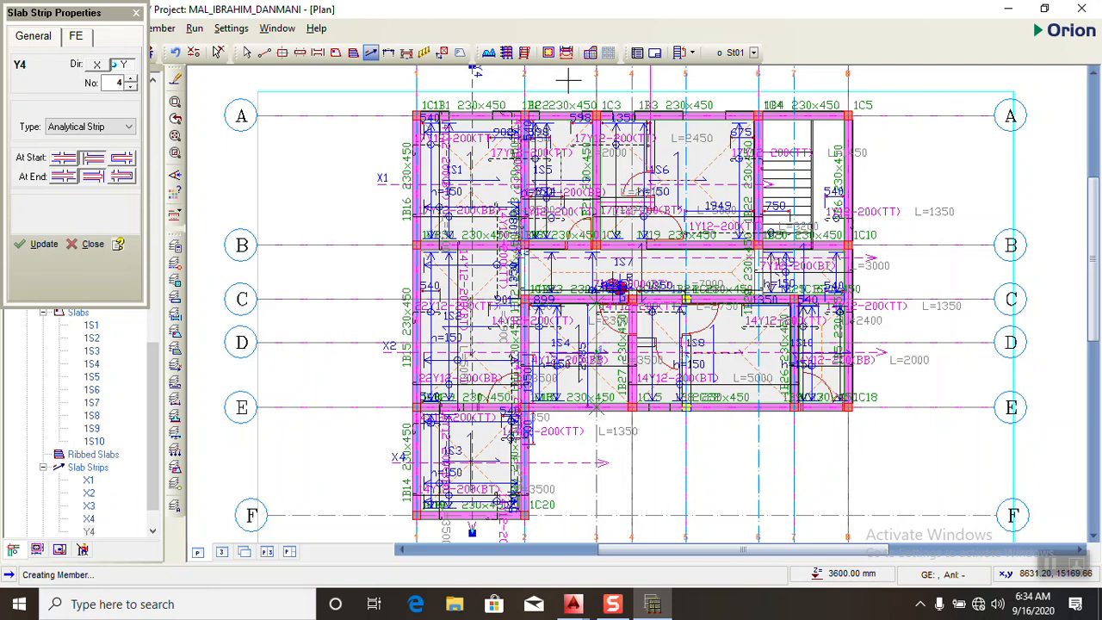
# - Create Y-direction strips Y5 across slab 1S5 into 1S7, and Y6 from slab 1S7 through 1S4 past axis E
pyautogui.moveTo(568, 80); pyautogui.dragTo(594, 493)
pyautogui.scroll(2, 566, 320)
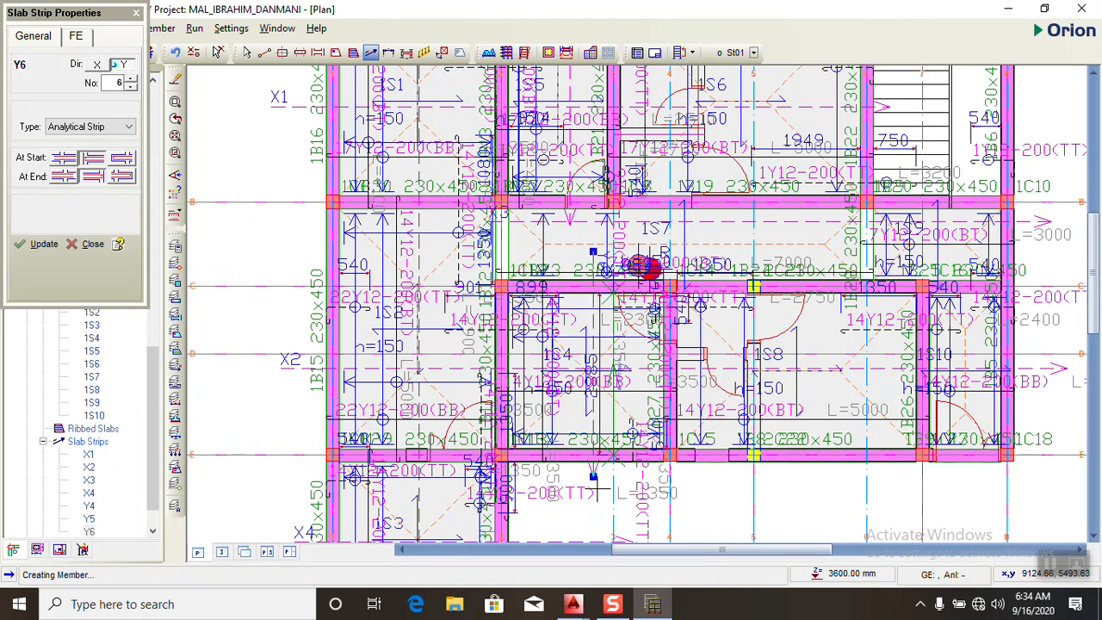
pyautogui.scroll(-4, 568, 402)
pyautogui.scroll(-1, 672, 258)
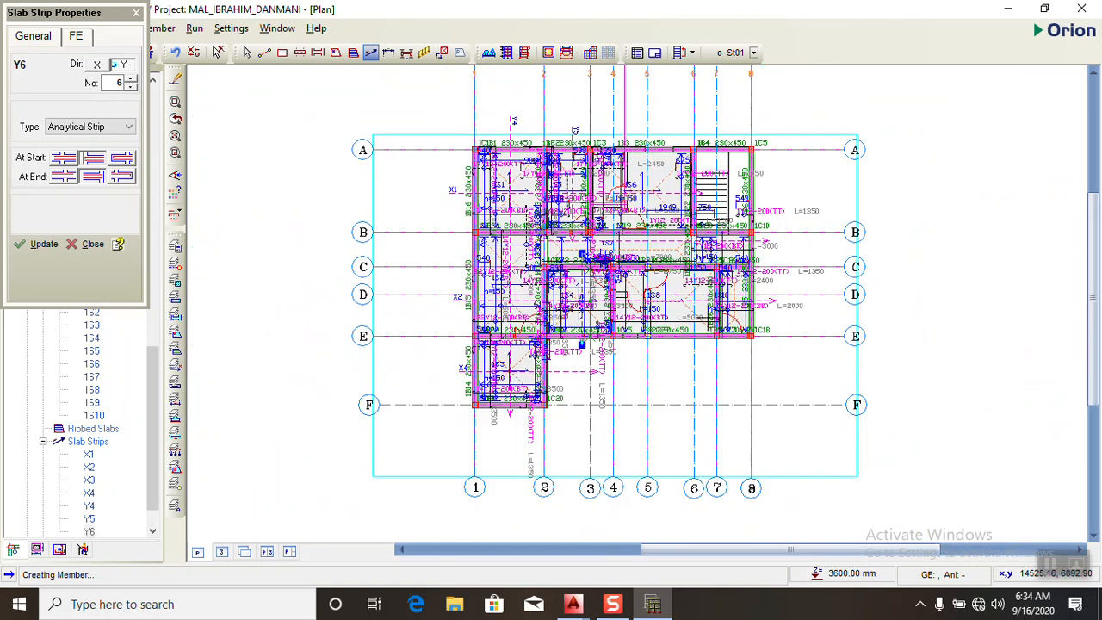
# - Create analytical slab strip Y7 in the Y direction across slabs 1S6, 1S7 and 1S8
pyautogui.scroll(2, 692, 289)
pyautogui.scroll(-2, 689, 248)
pyautogui.scroll(2, 668, 121)
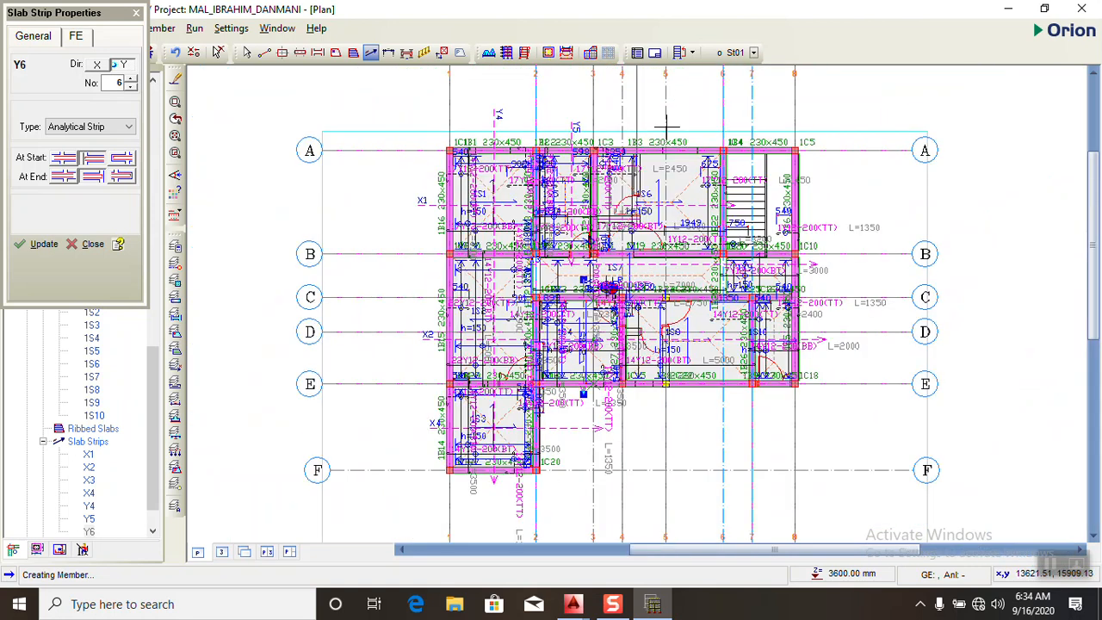
pyautogui.scroll(-2, 669, 127)
pyautogui.moveTo(670, 129)
pyautogui.mouseDown()
pyautogui.moveTo(677, 355)
pyautogui.moveTo(689, 365)
pyautogui.mouseUp()
pyautogui.scroll(2, 689, 366)
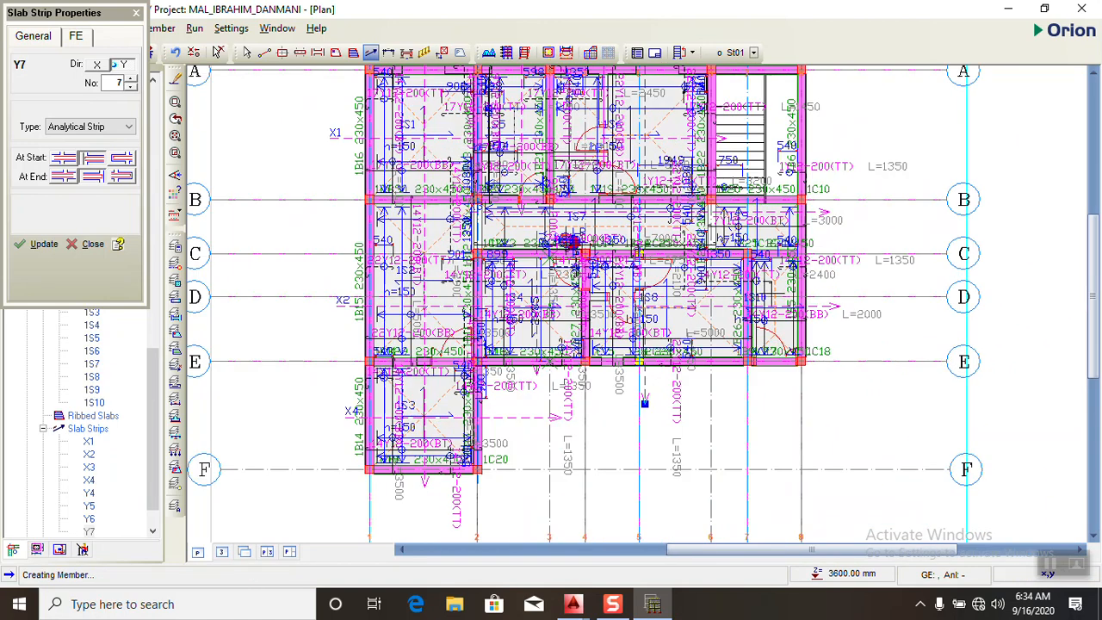
# - Create analytical slab strip Y8 in the Y direction across slabs 1S9 and 1S10 between axes B and E
pyautogui.scroll(2, 778, 372)
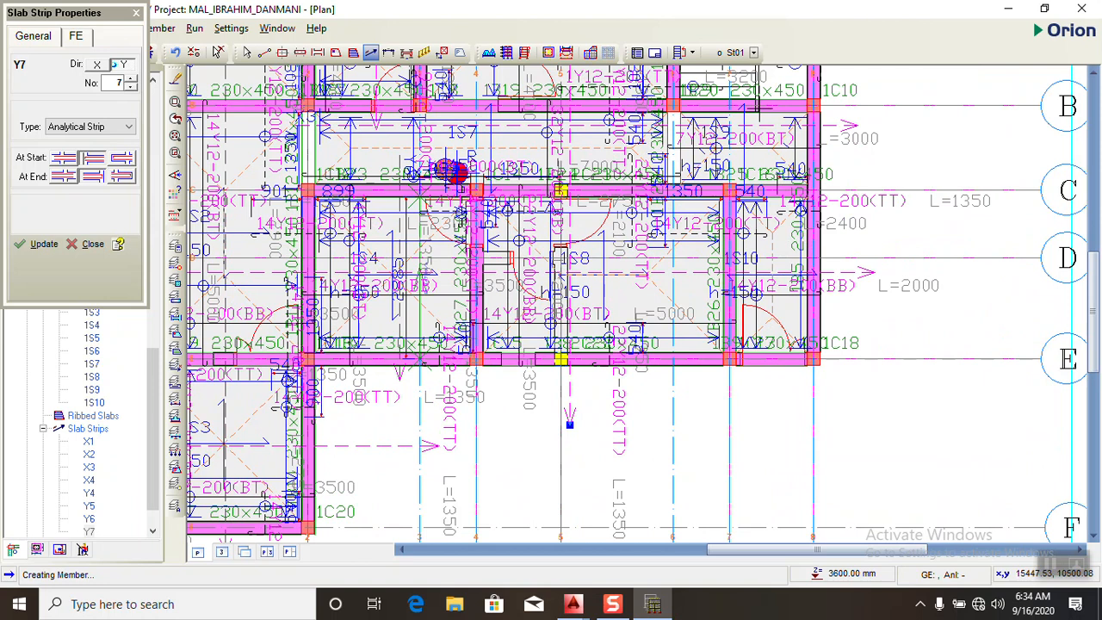
pyautogui.scroll(2, 779, 86)
pyautogui.scroll(-2, 767, 94)
pyautogui.moveTo(768, 93); pyautogui.dragTo(769, 290)
pyautogui.moveTo(771, 374); pyautogui.dragTo(780, 466)
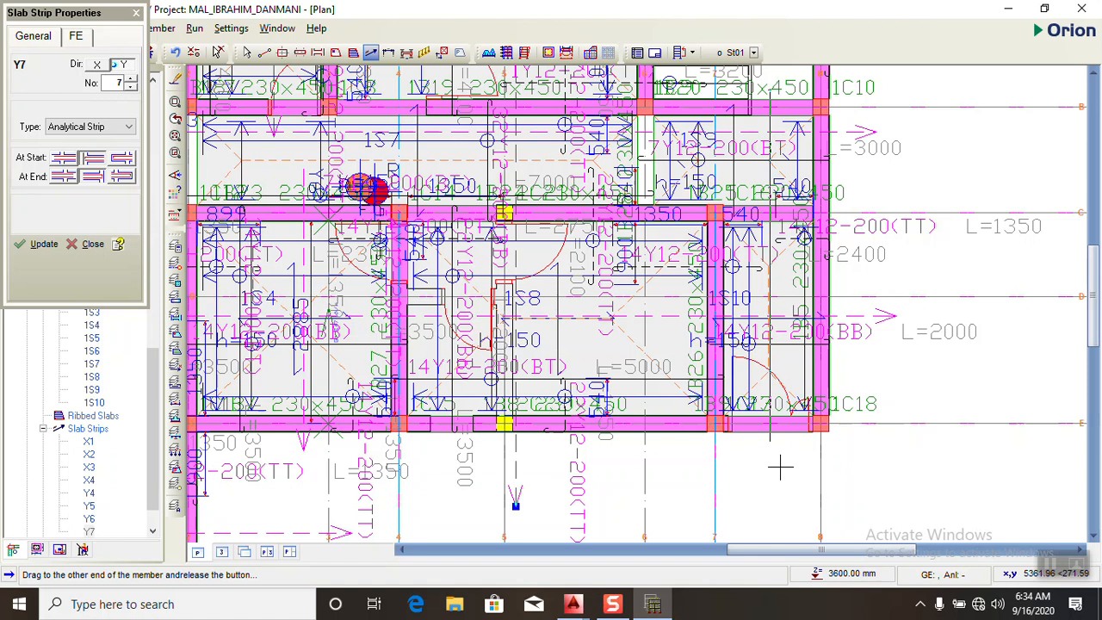
pyautogui.moveTo(780, 467); pyautogui.dragTo(775, 473)
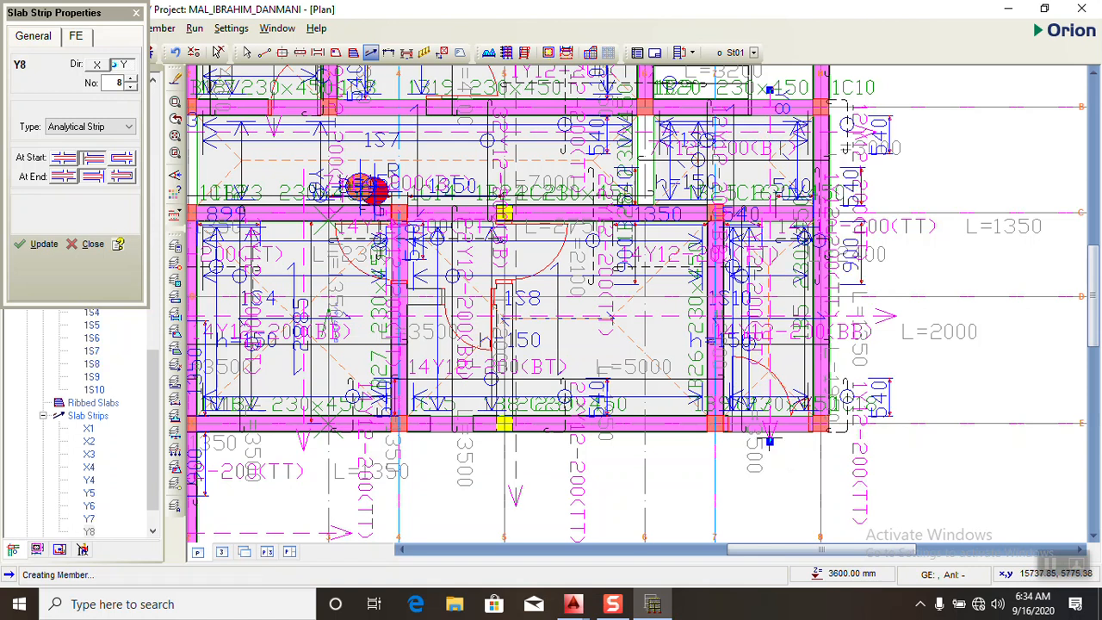
# - Close the slab strip properties and make storey St02 the active storey in the plan
pyautogui.scroll(-4, 775, 474)
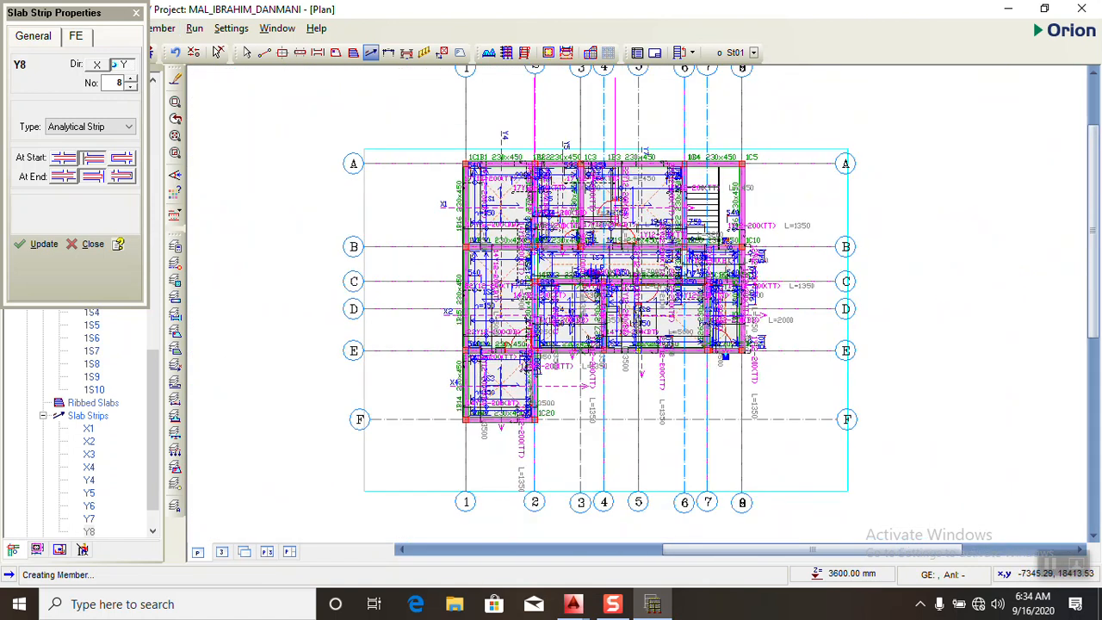
pyautogui.click(136, 13)
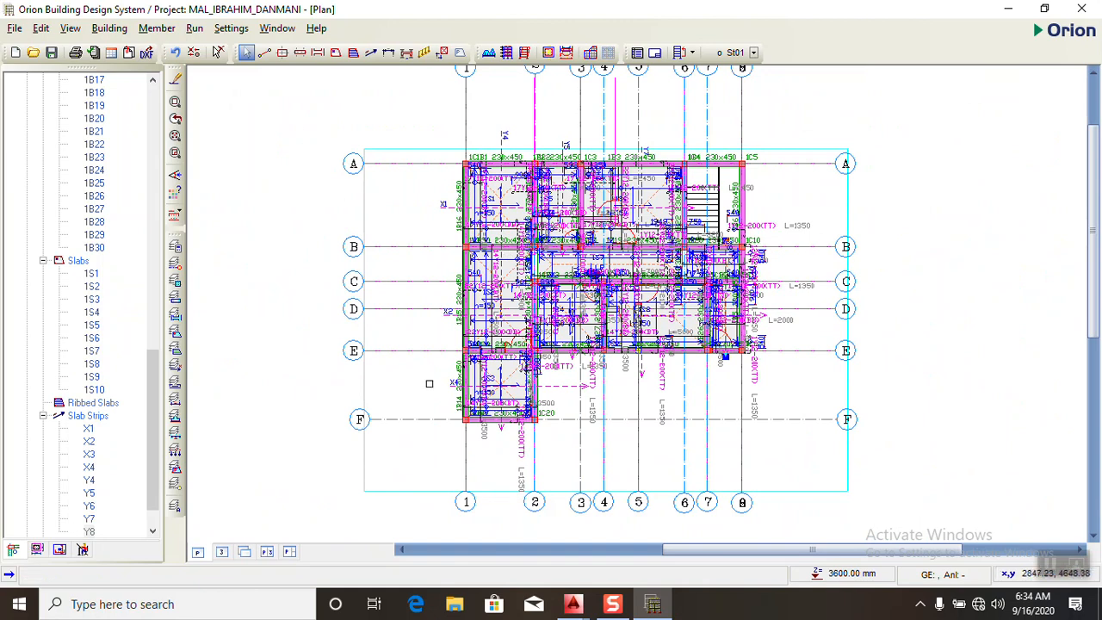
pyautogui.scroll(3, 524, 219)
pyautogui.scroll(-2, 508, 248)
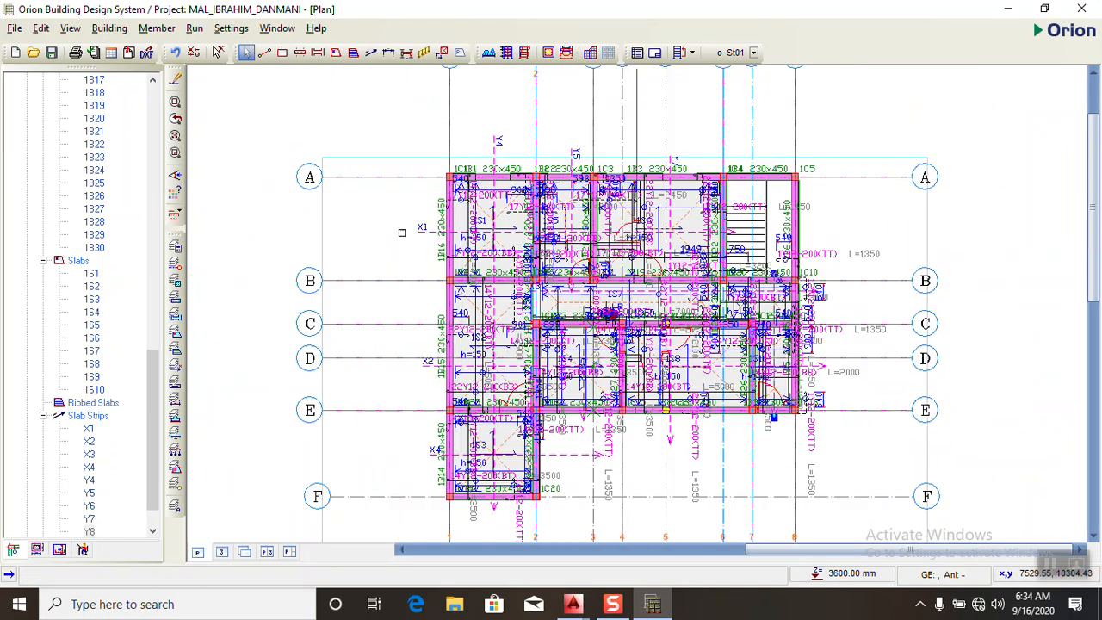
pyautogui.scroll(-1, 90, 319)
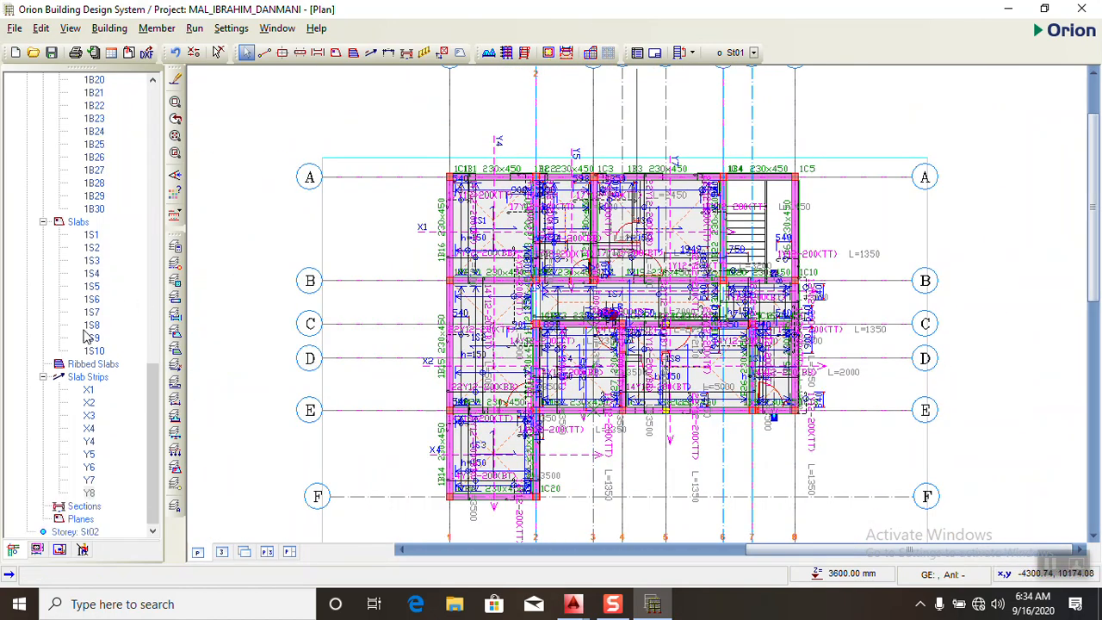
pyautogui.doubleClick(81, 533)
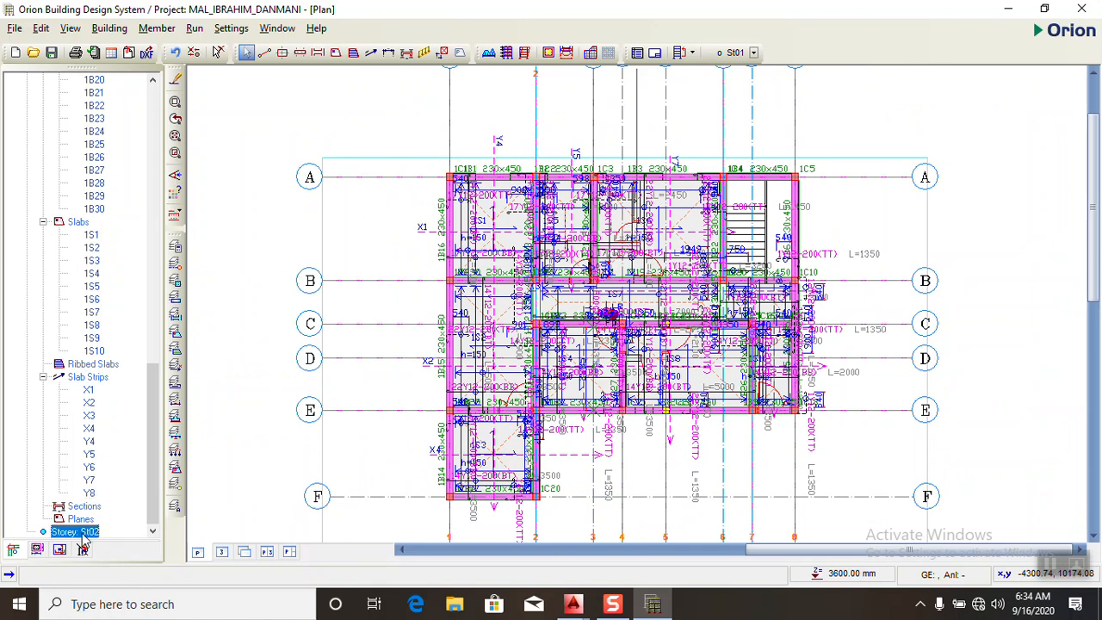
# - Select all members on the storey St02 plan and open their Beam Table
pyautogui.moveTo(664, 173)
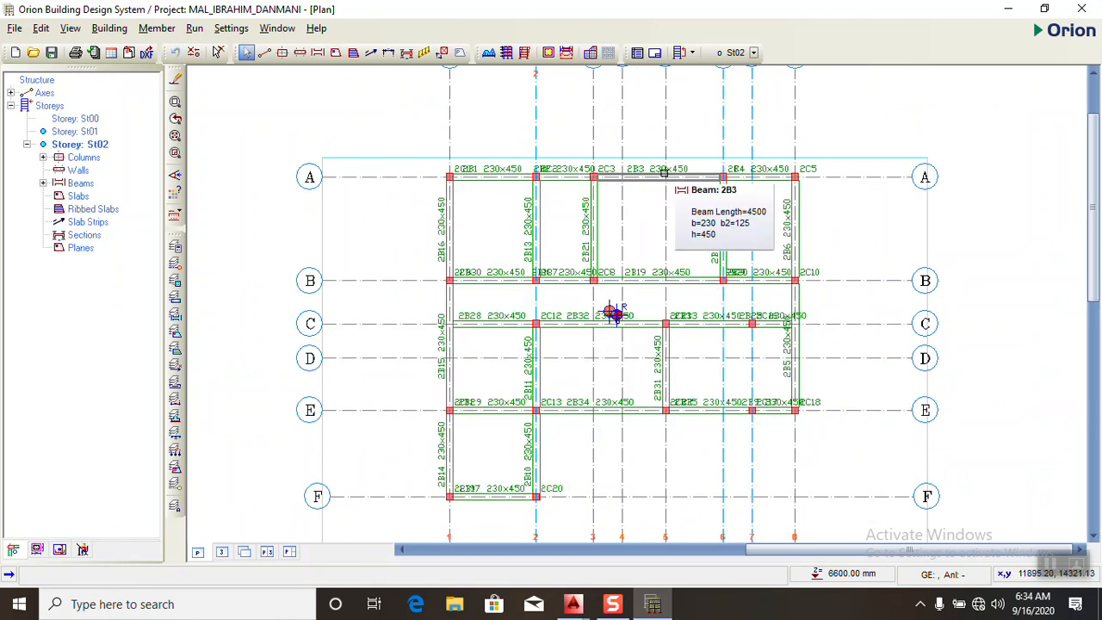
pyautogui.click(649, 134)
pyautogui.scroll(4, 651, 162)
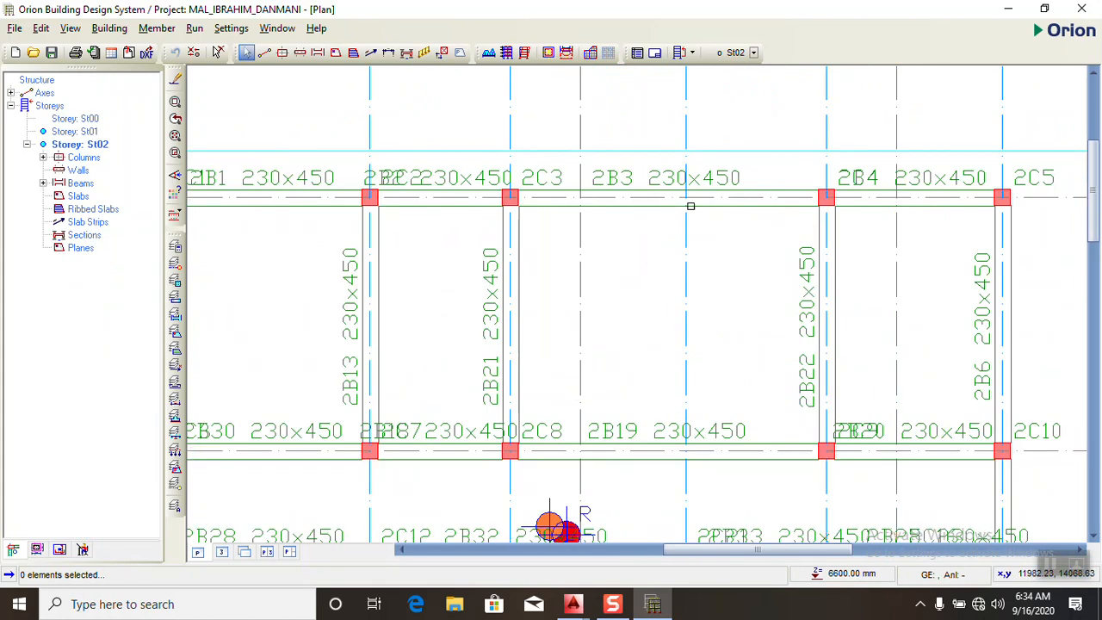
pyautogui.scroll(-4, 744, 206)
pyautogui.scroll(3, 629, 190)
pyautogui.scroll(-2, 645, 178)
pyautogui.scroll(-3, 633, 184)
pyautogui.click(411, 96)
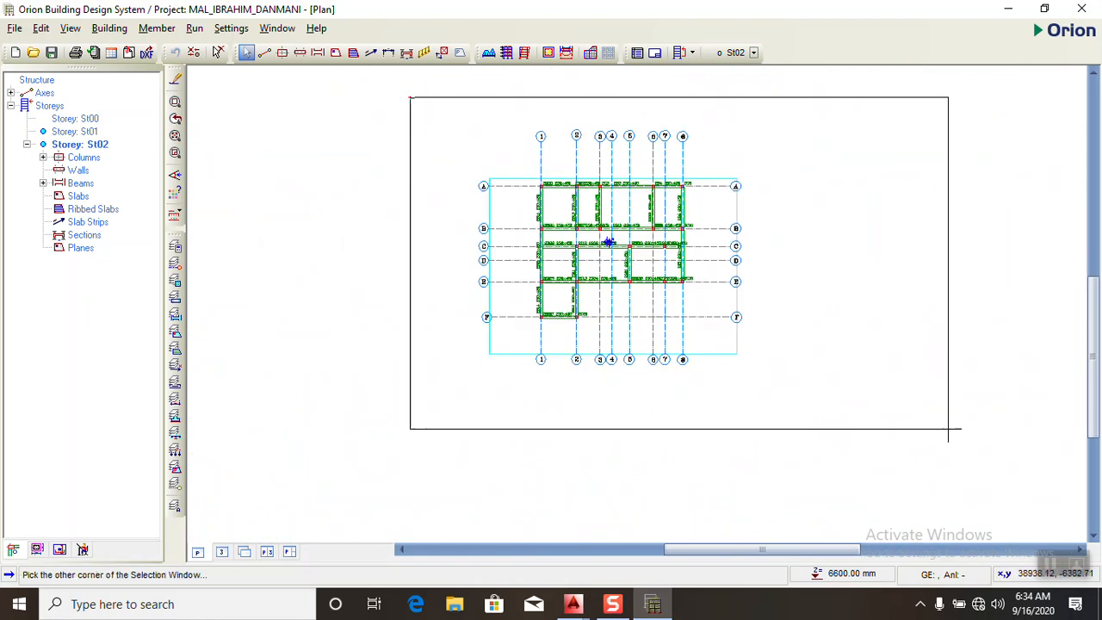
pyautogui.click(944, 431)
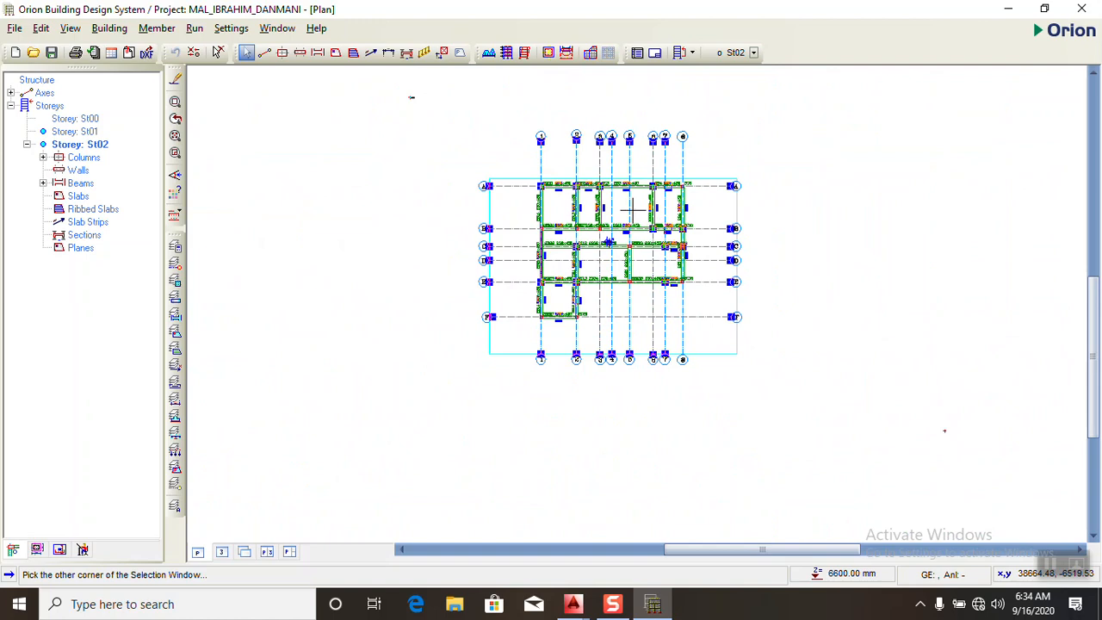
pyautogui.scroll(3, 629, 282)
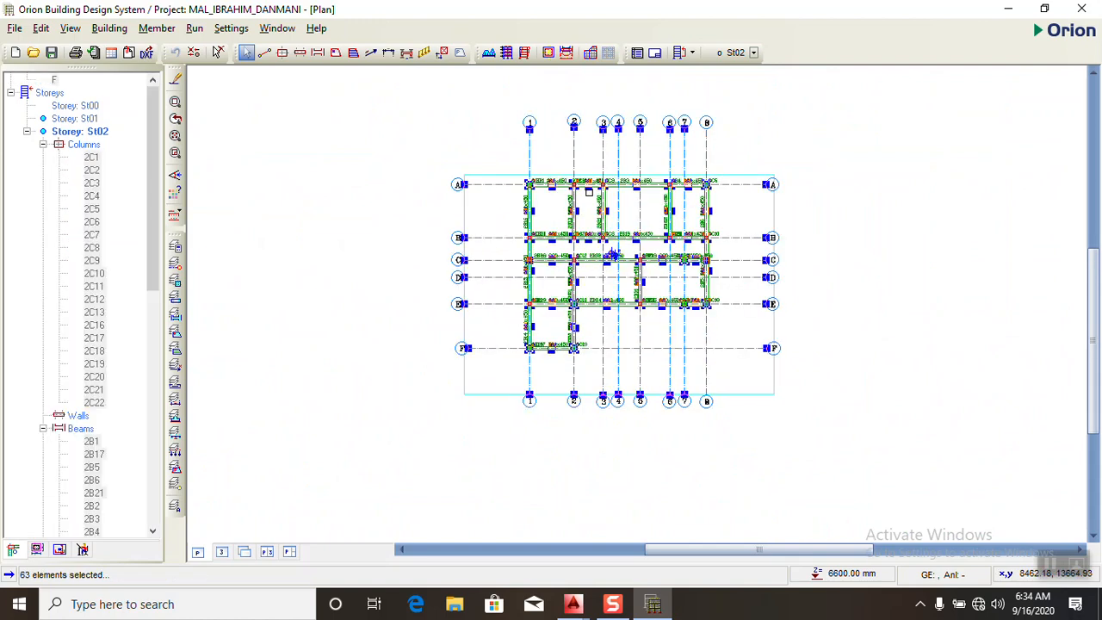
pyautogui.rightClick(583, 181)
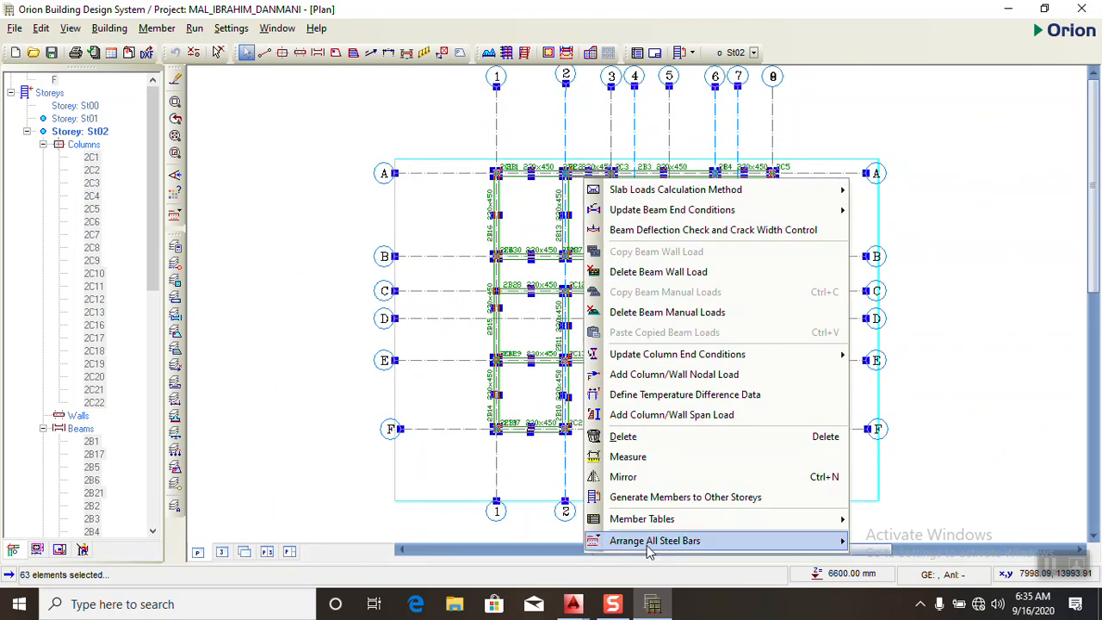
pyautogui.moveTo(638, 523)
pyautogui.moveTo(822, 520)
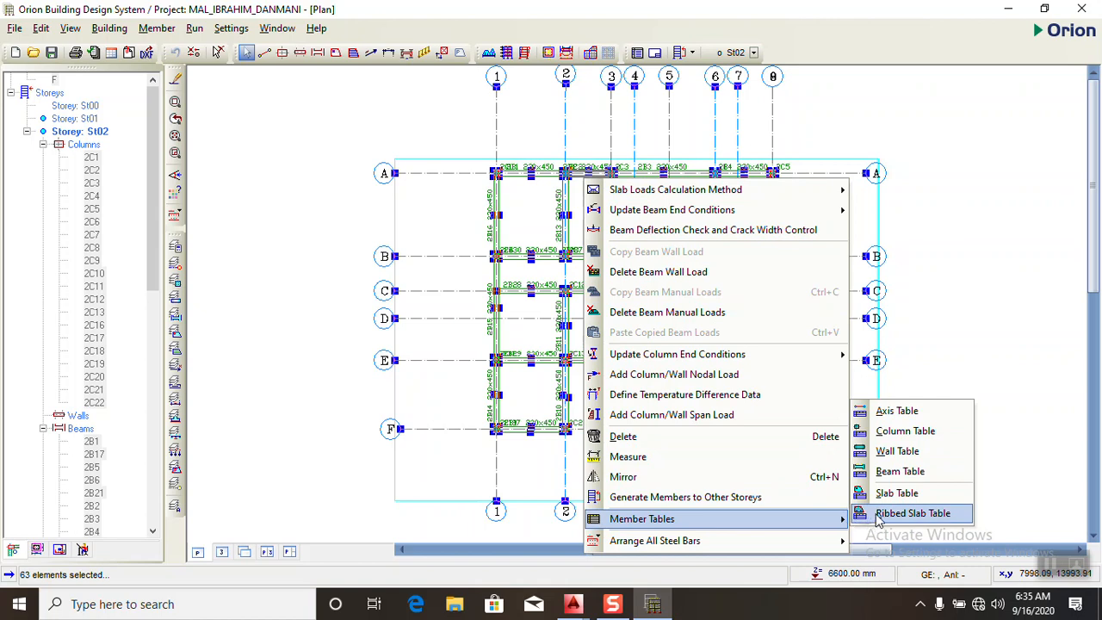
pyautogui.click(899, 472)
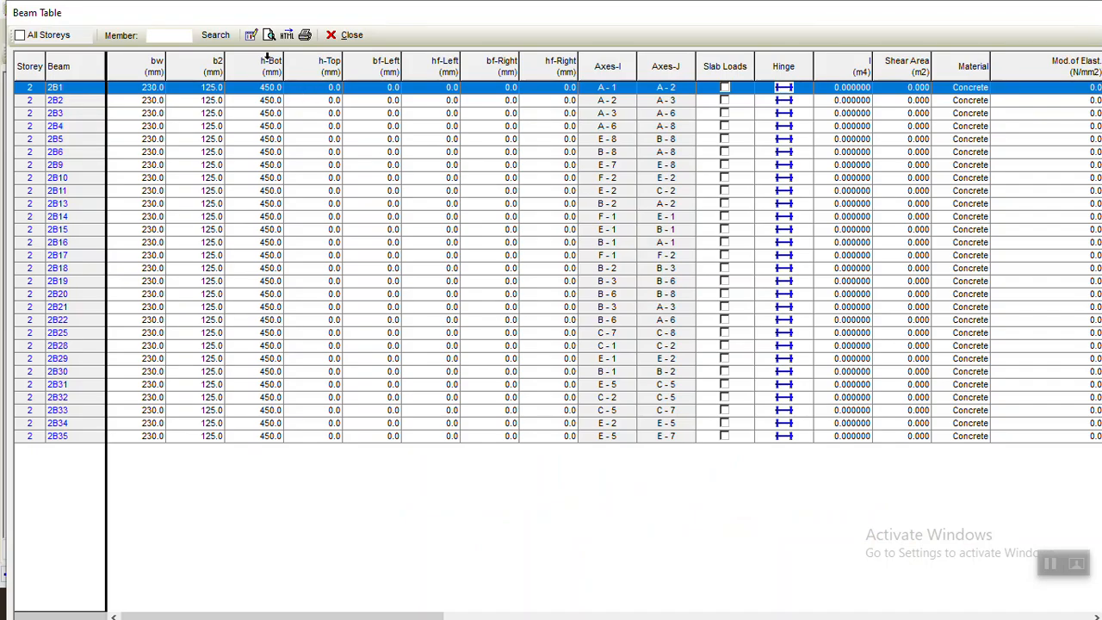
# - Set h-Bot to 300 mm for all storey 2 beams, close the table and clear the selection
pyautogui.click(270, 62)
pyautogui.write('300')
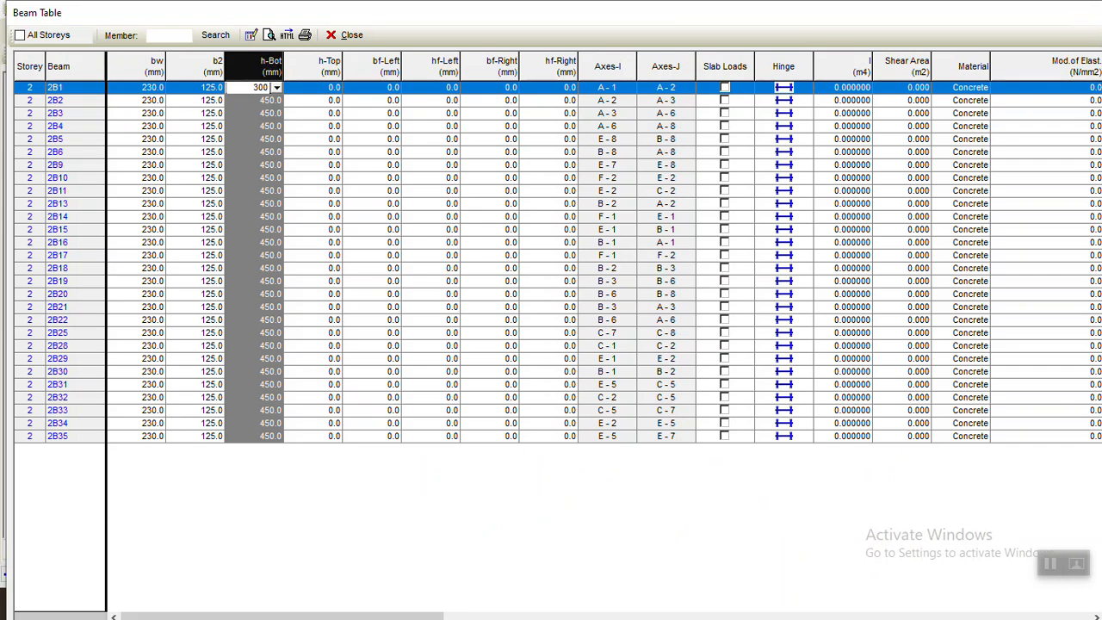
pyautogui.press('Return')
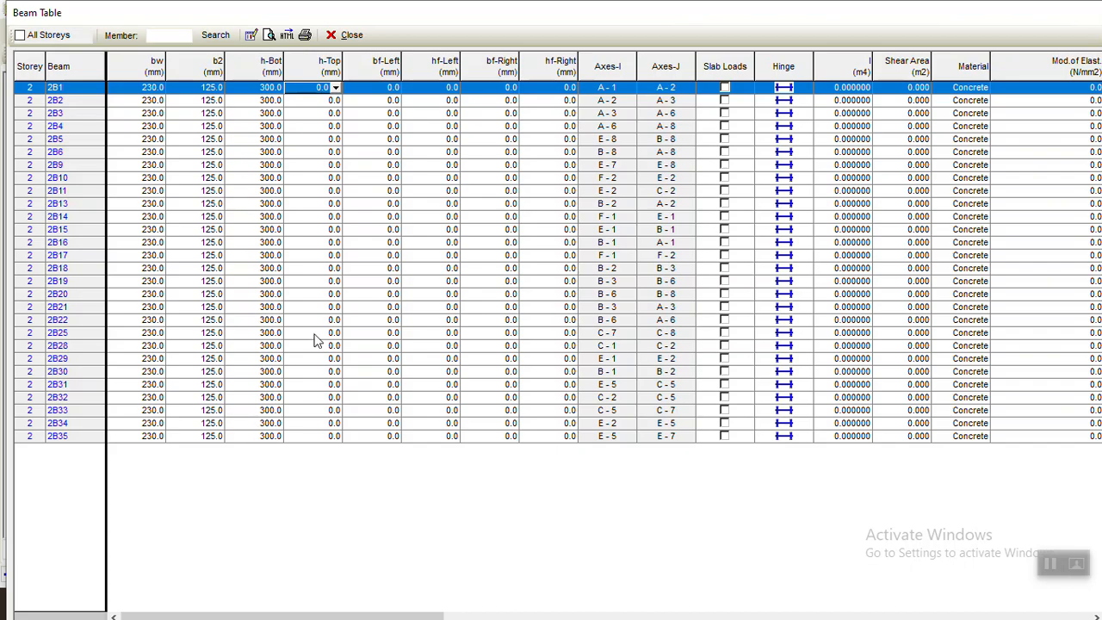
pyautogui.click(349, 35)
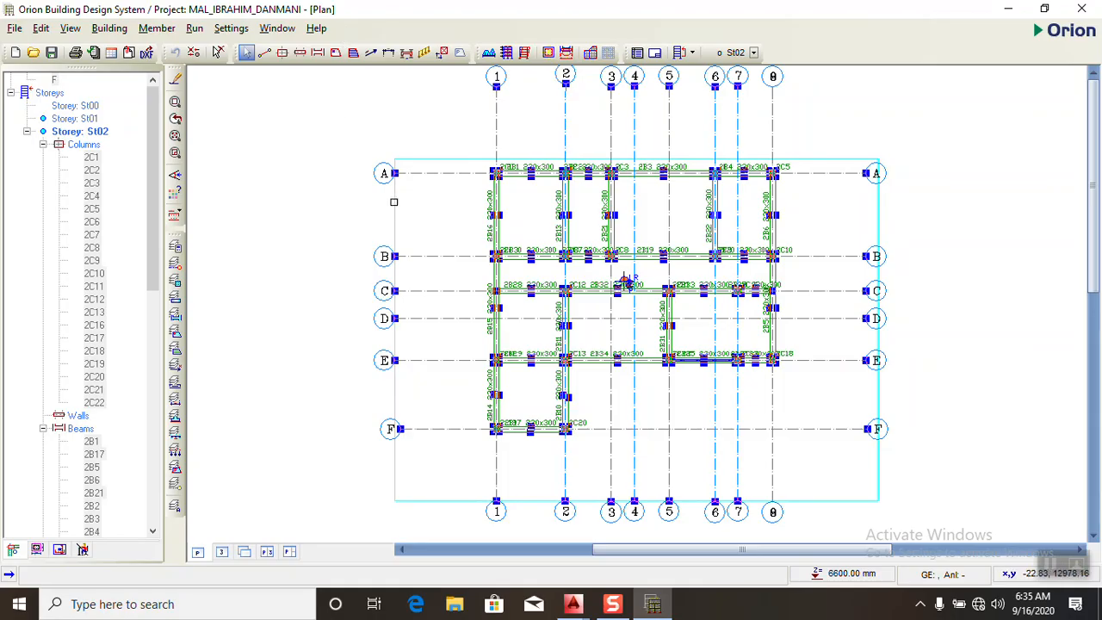
pyautogui.press('Escape')
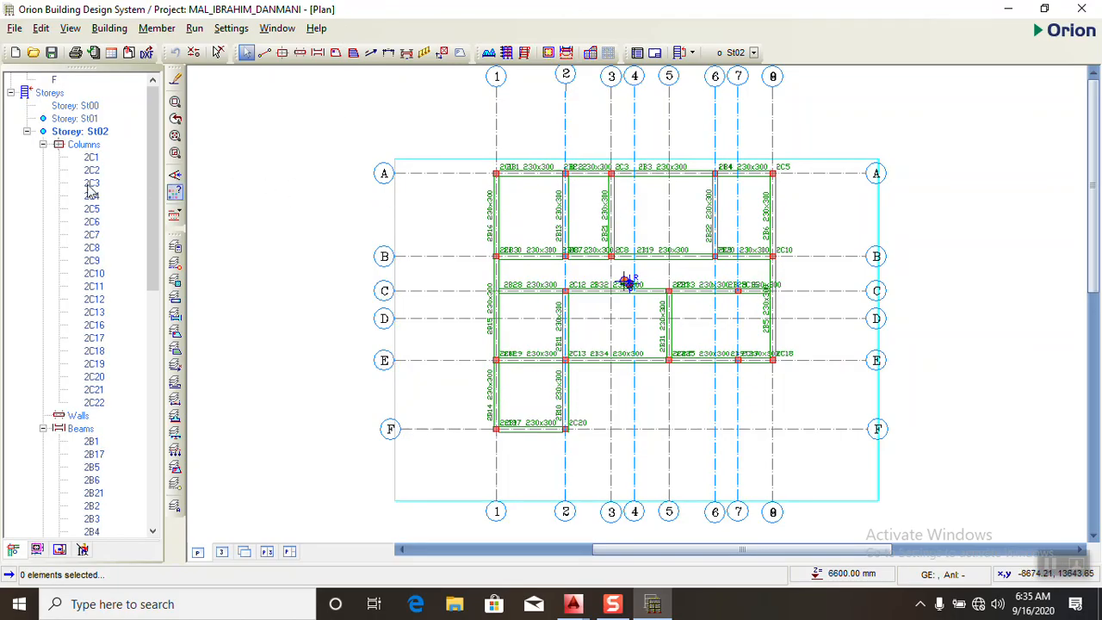
# - Examine the two-storey frame in the 3D view from the sides and from above
pyautogui.click(222, 552)
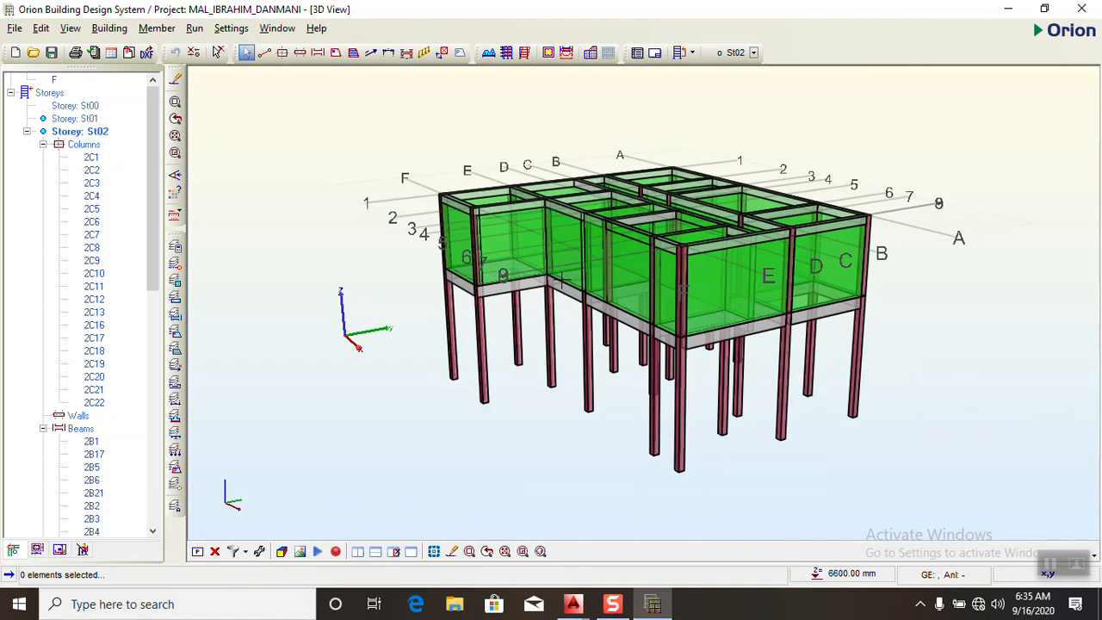
pyautogui.scroll(5, 561, 280)
pyautogui.scroll(-3, 666, 362)
pyautogui.scroll(3, 666, 362)
pyautogui.scroll(-4, 685, 405)
pyautogui.scroll(4, 683, 379)
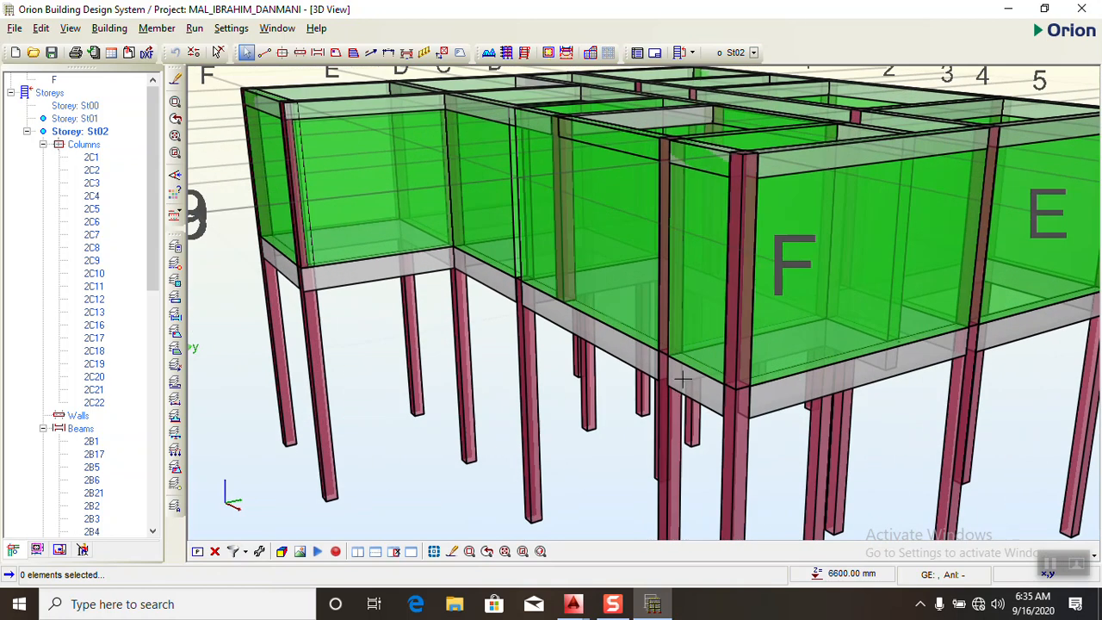
pyautogui.scroll(-2, 676, 386)
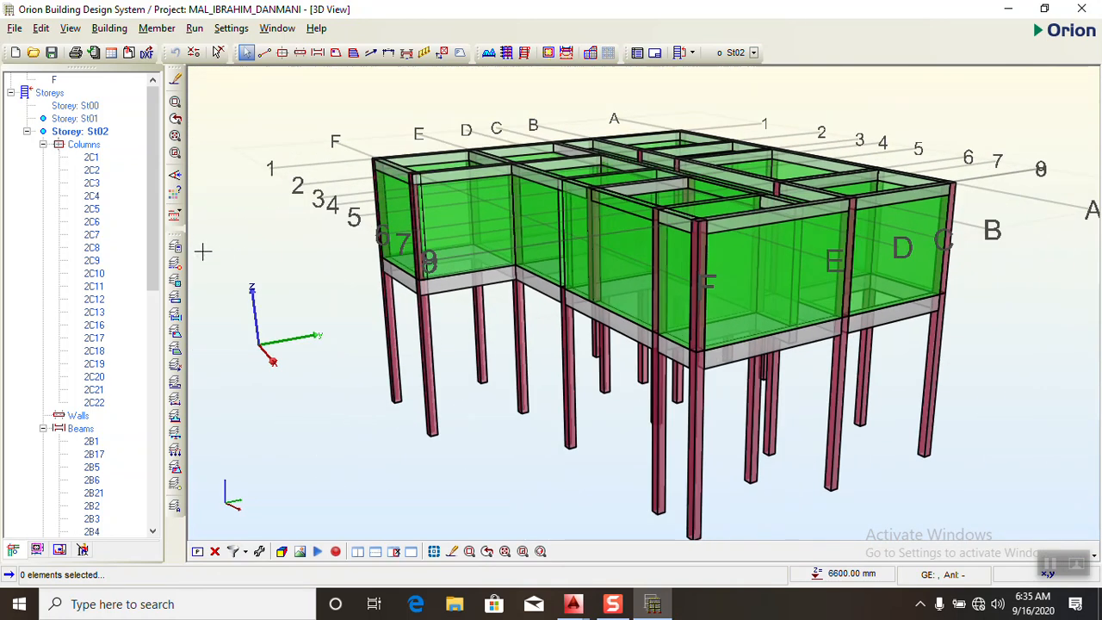
pyautogui.scroll(-3, 481, 303)
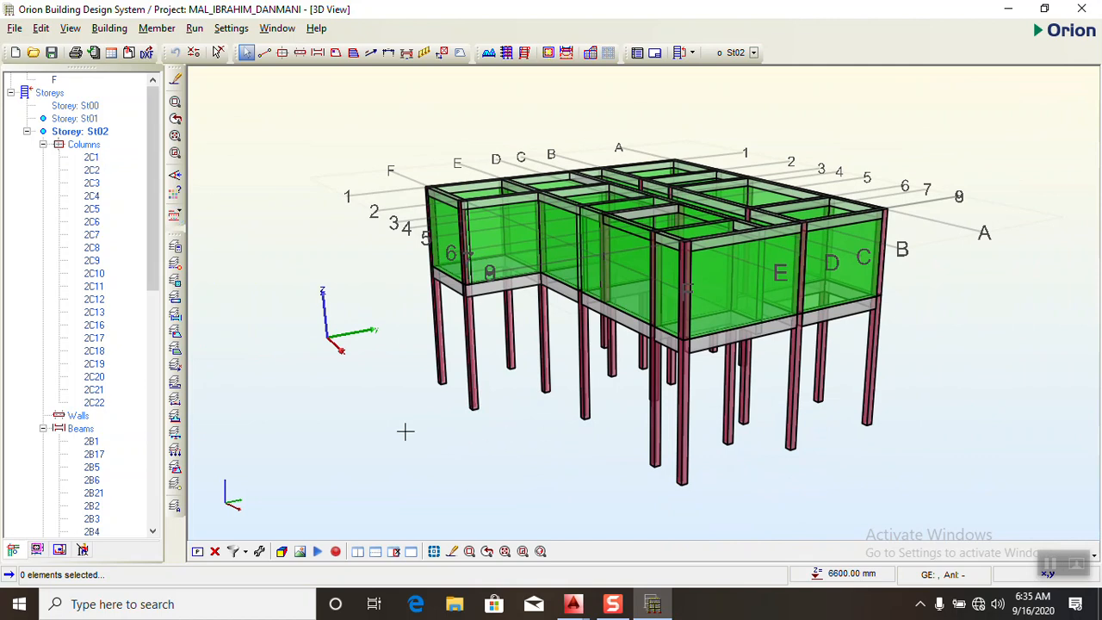
pyautogui.moveTo(428, 431); pyautogui.dragTo(606, 540, button='middle')
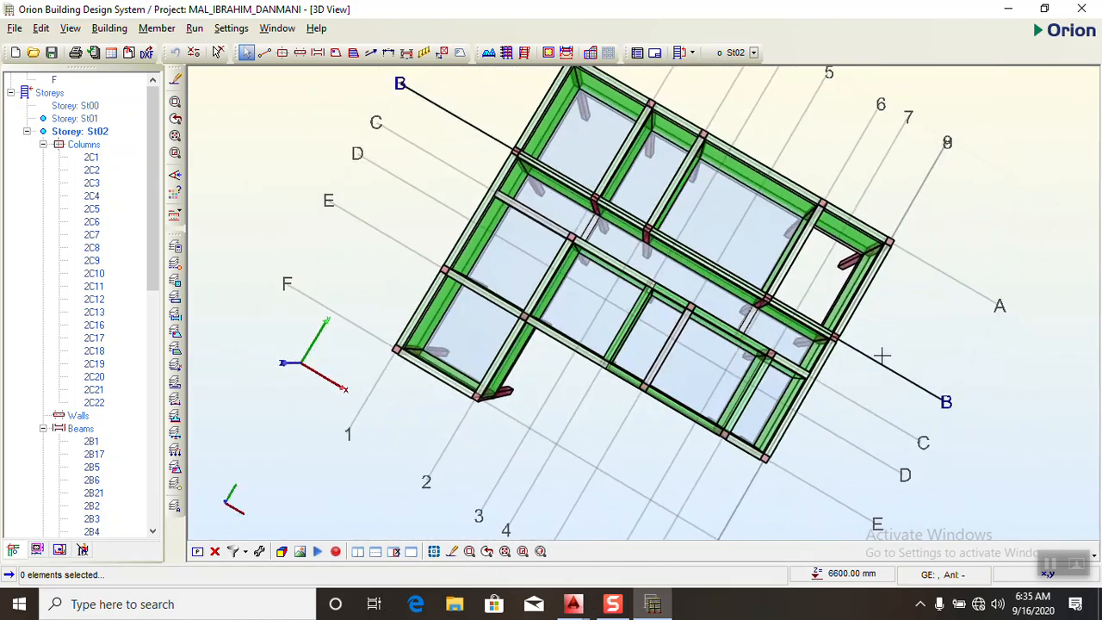
pyautogui.moveTo(812, 285); pyautogui.dragTo(532, 308, button='middle')
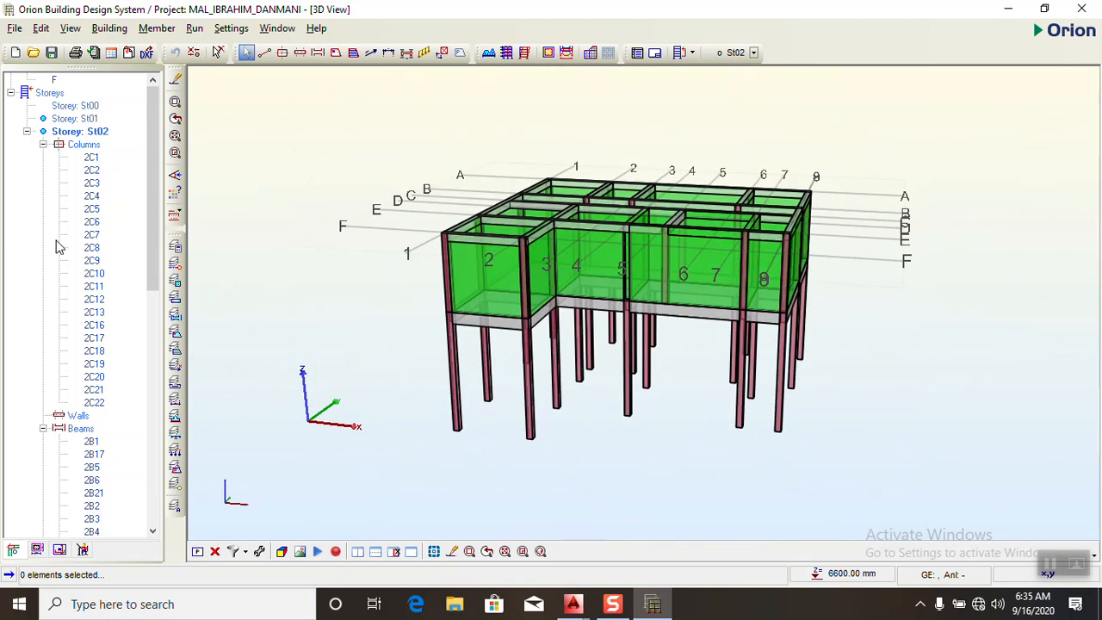
# - Return to the plan view and open the analysis and design settings of Building Analysis
pyautogui.click(197, 552)
pyautogui.scroll(5, 495, 258)
pyautogui.scroll(-3, 491, 250)
pyautogui.scroll(2, 627, 273)
pyautogui.scroll(-2, 576, 276)
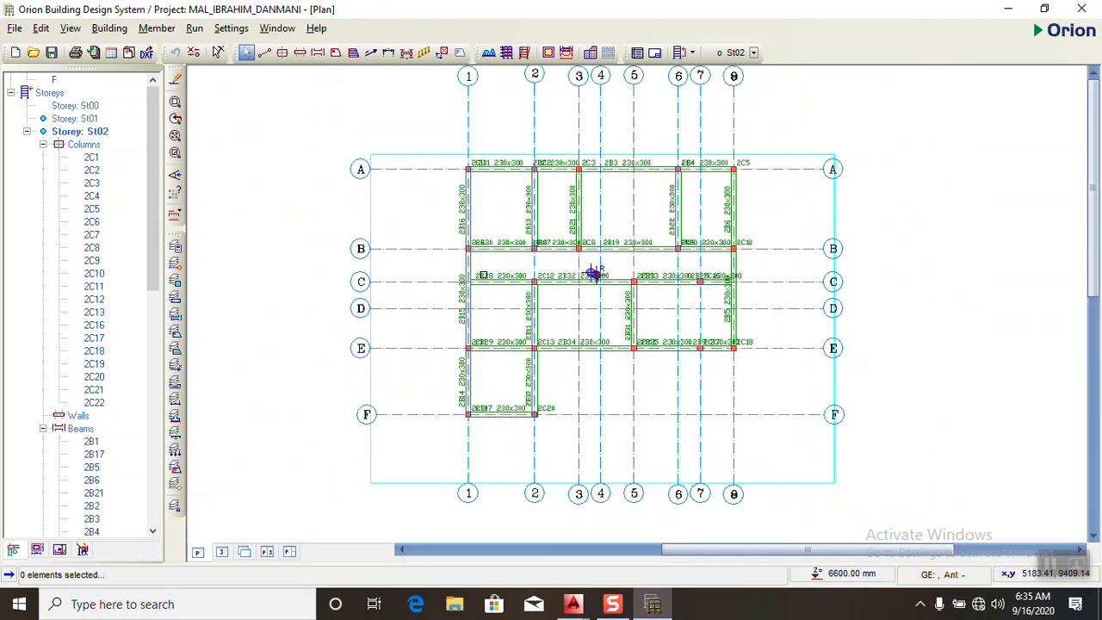
pyautogui.scroll(-2, 560, 274)
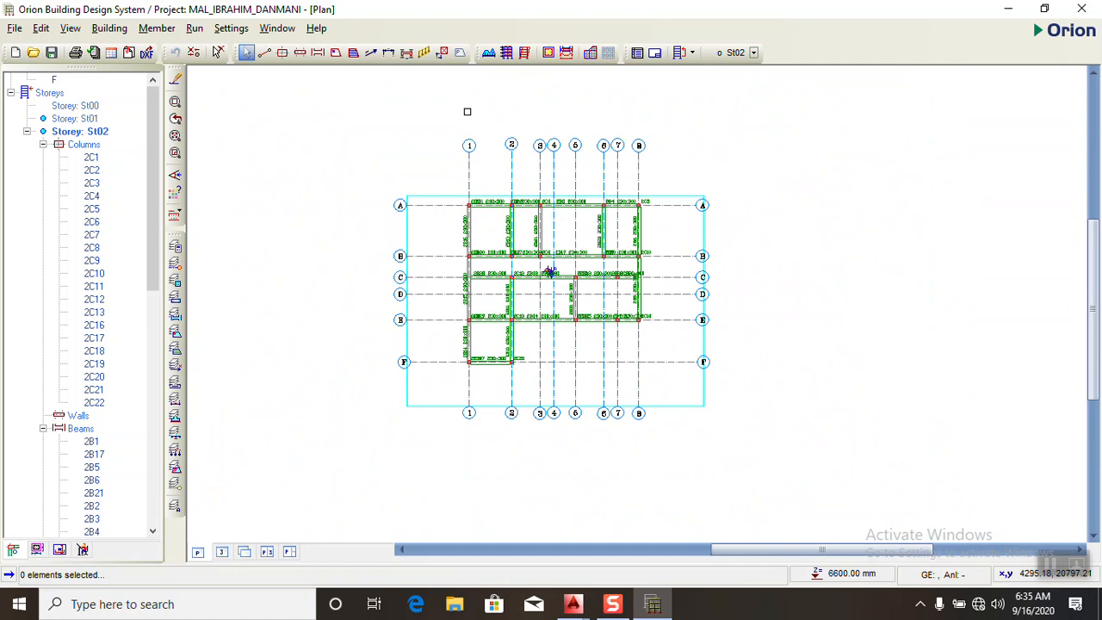
pyautogui.click(508, 52)
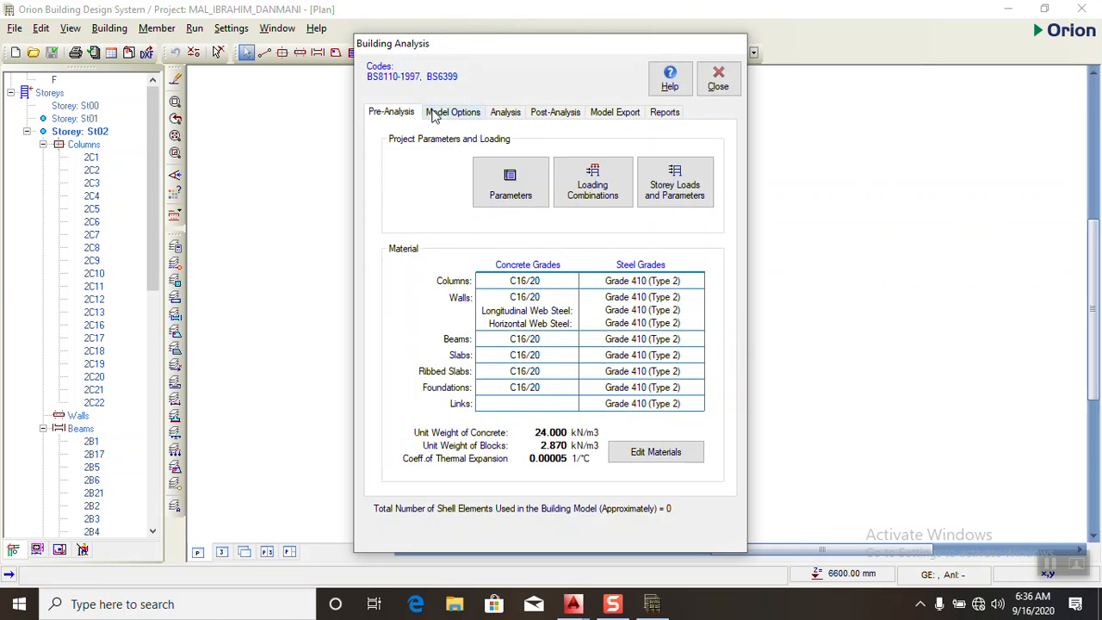
pyautogui.click(450, 113)
pyautogui.click(506, 113)
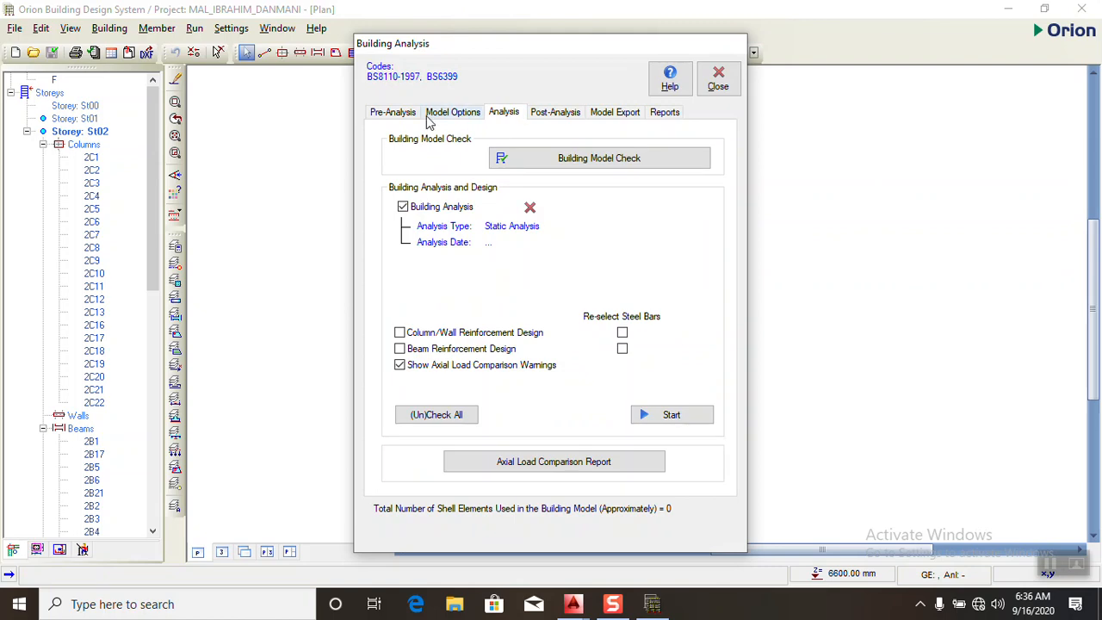
pyautogui.click(402, 116)
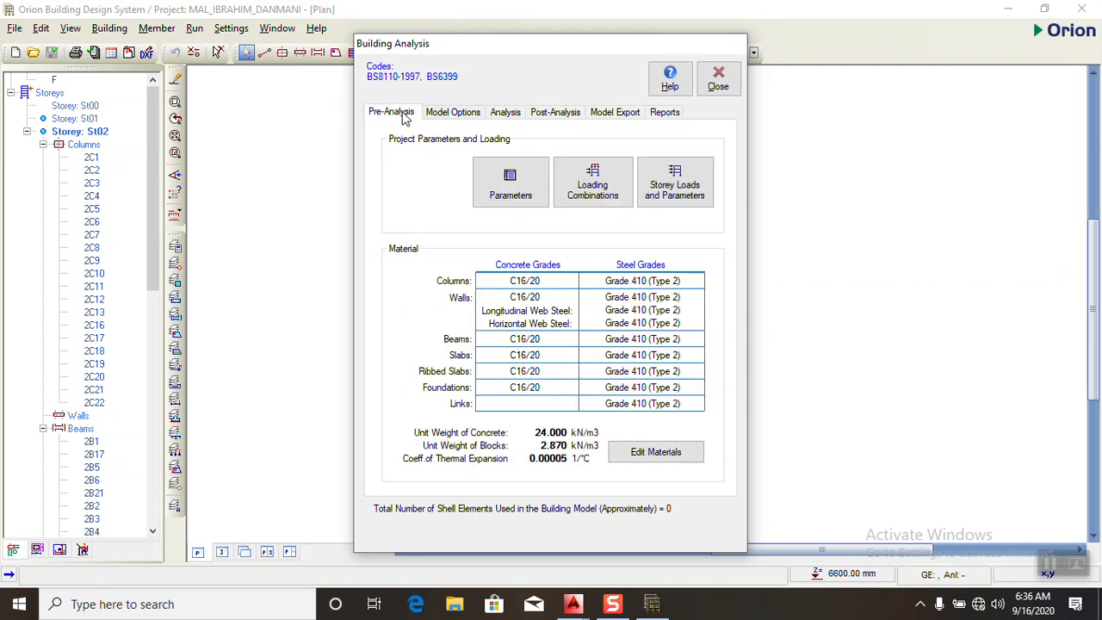
pyautogui.click(505, 114)
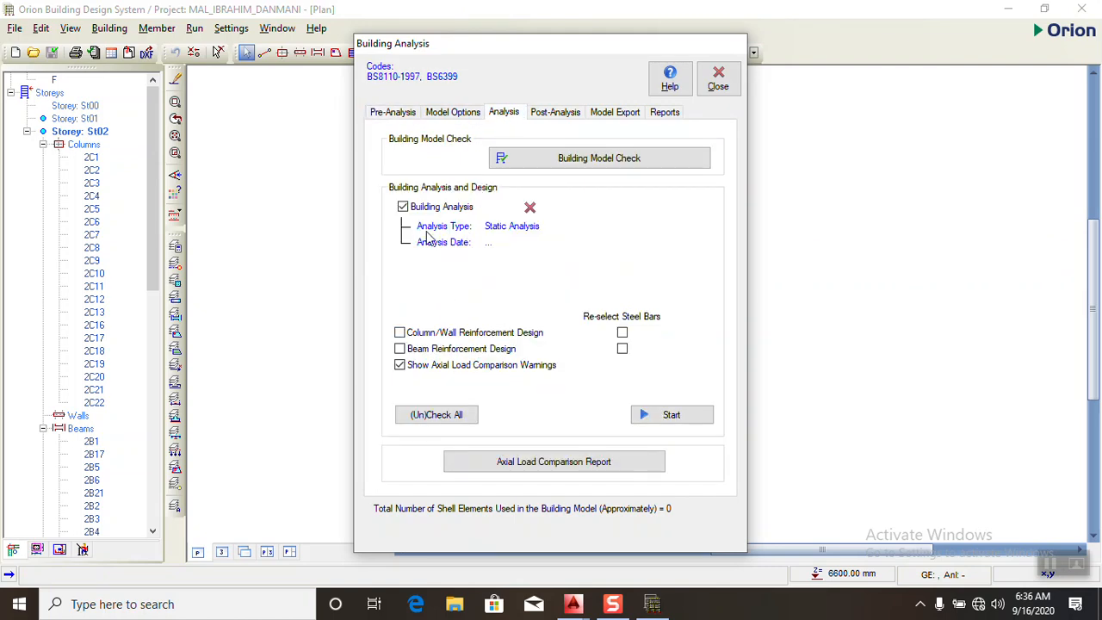
# - Run the building analysis with column/wall and beam reinforcement design enabled, re-selecting steel bars for both
pyautogui.click(422, 334)
pyautogui.click(458, 352)
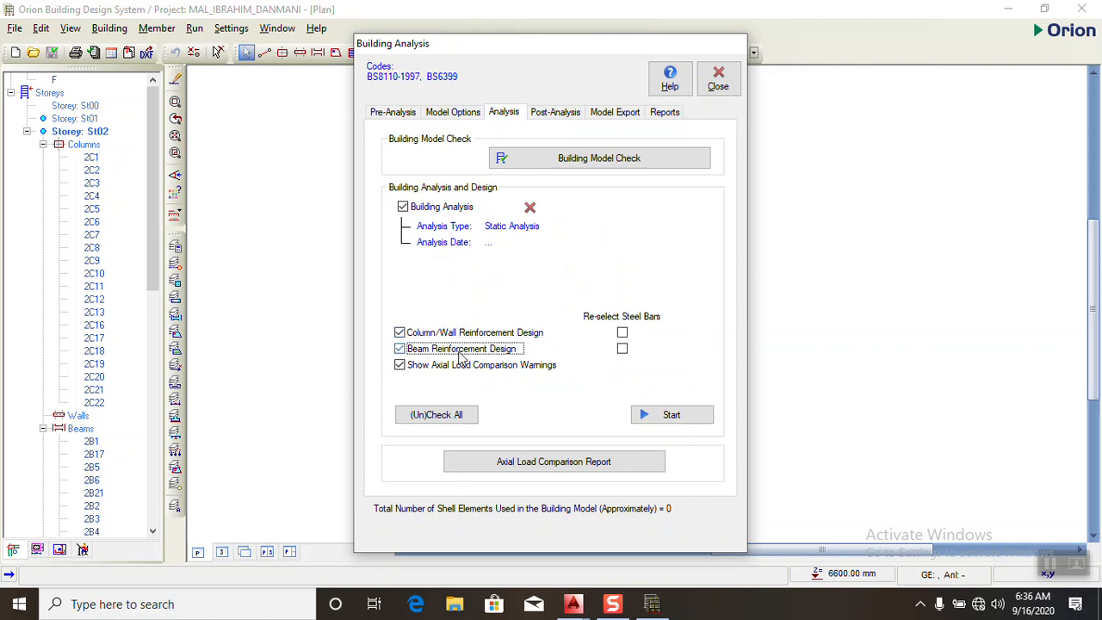
pyautogui.click(622, 333)
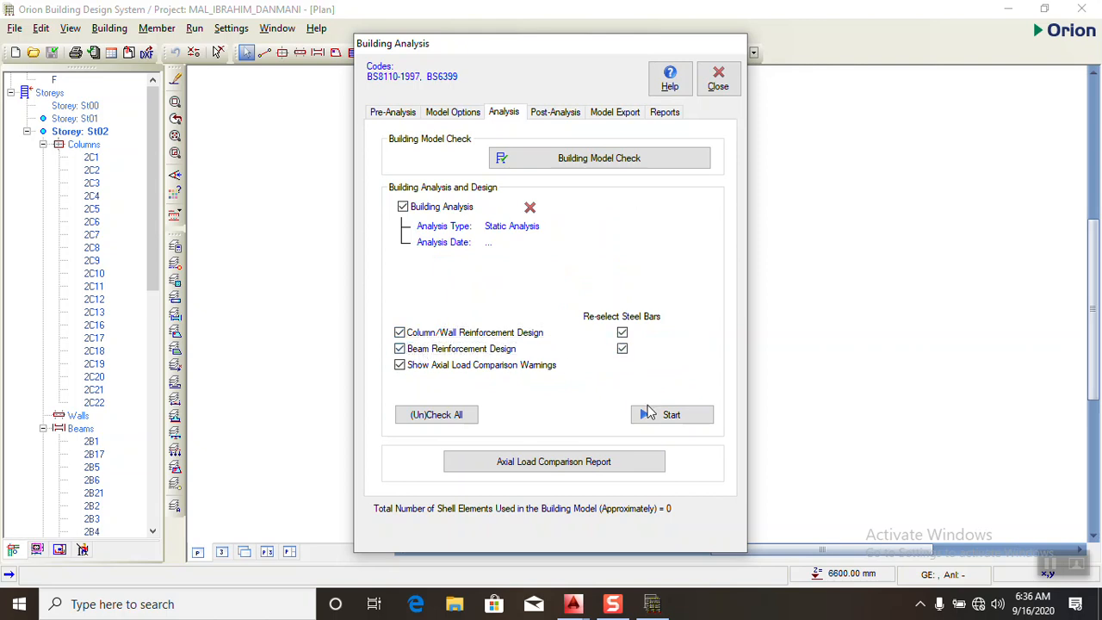
pyautogui.click(650, 414)
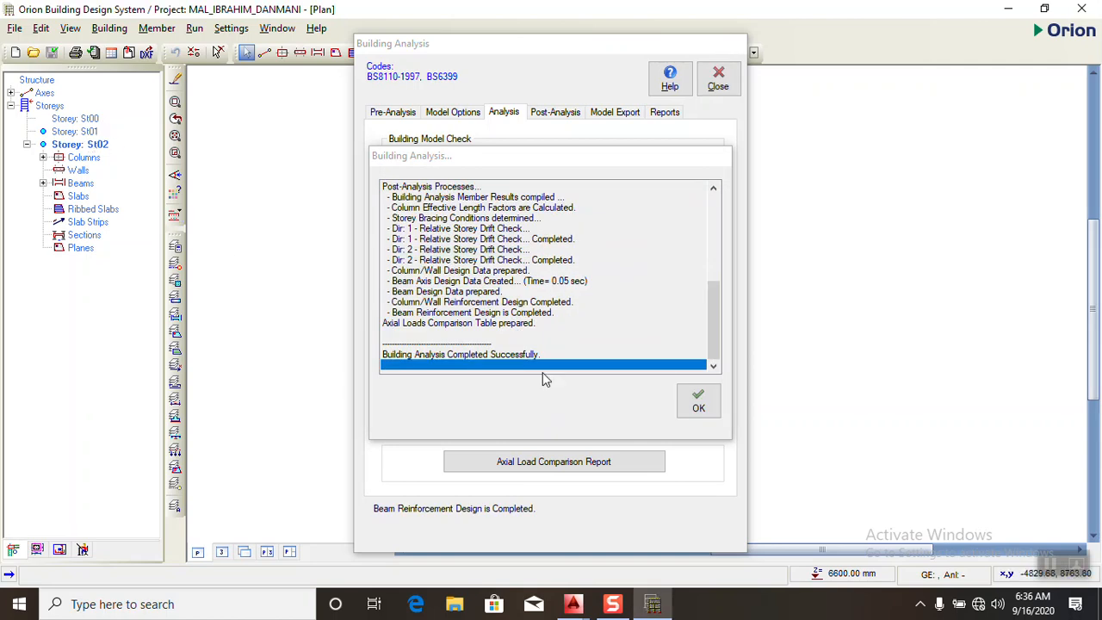
pyautogui.click(698, 402)
# - Review the design status, utilisation ratios and steel bars of all columns in Column Reinforcement Design, then close it
pyautogui.click(538, 112)
pyautogui.click(486, 354)
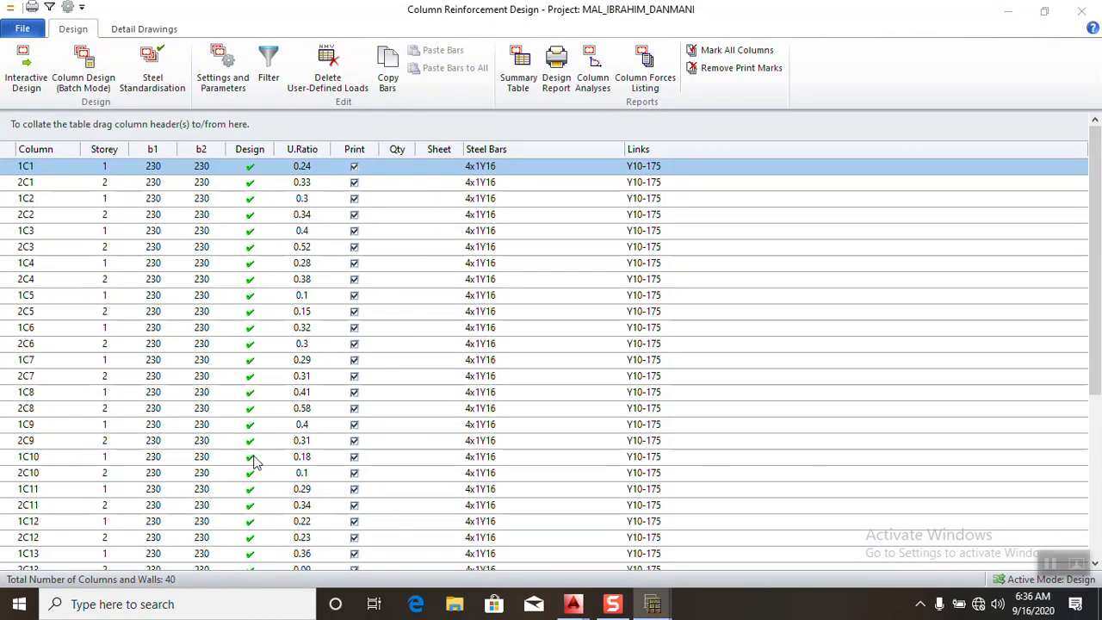
pyautogui.scroll(-5, 297, 361)
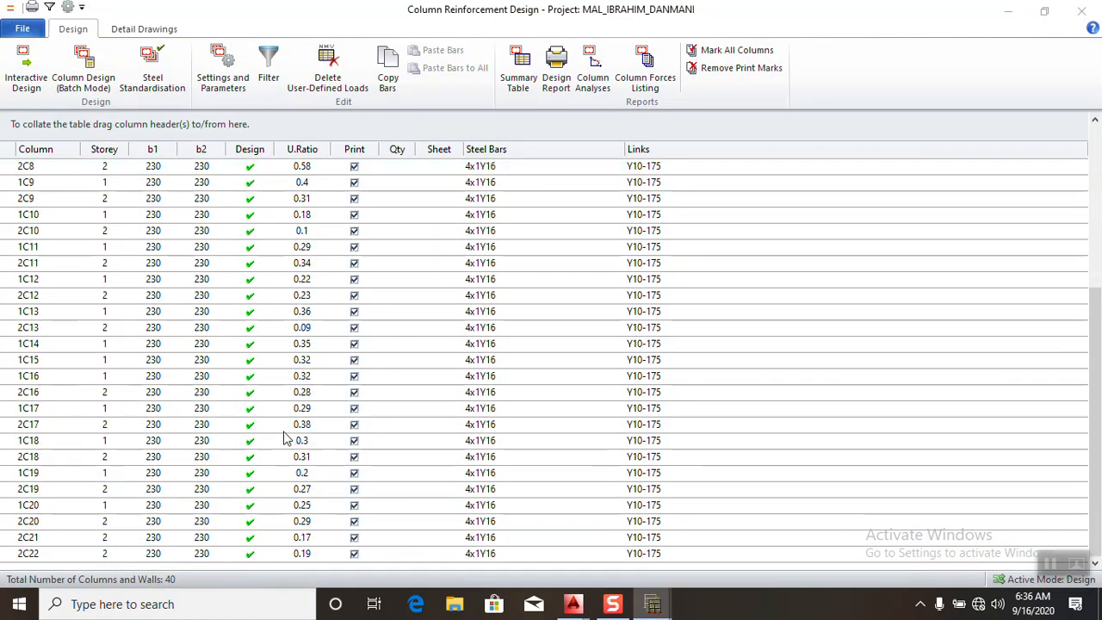
pyautogui.scroll(5, 905, 328)
pyautogui.click(1082, 11)
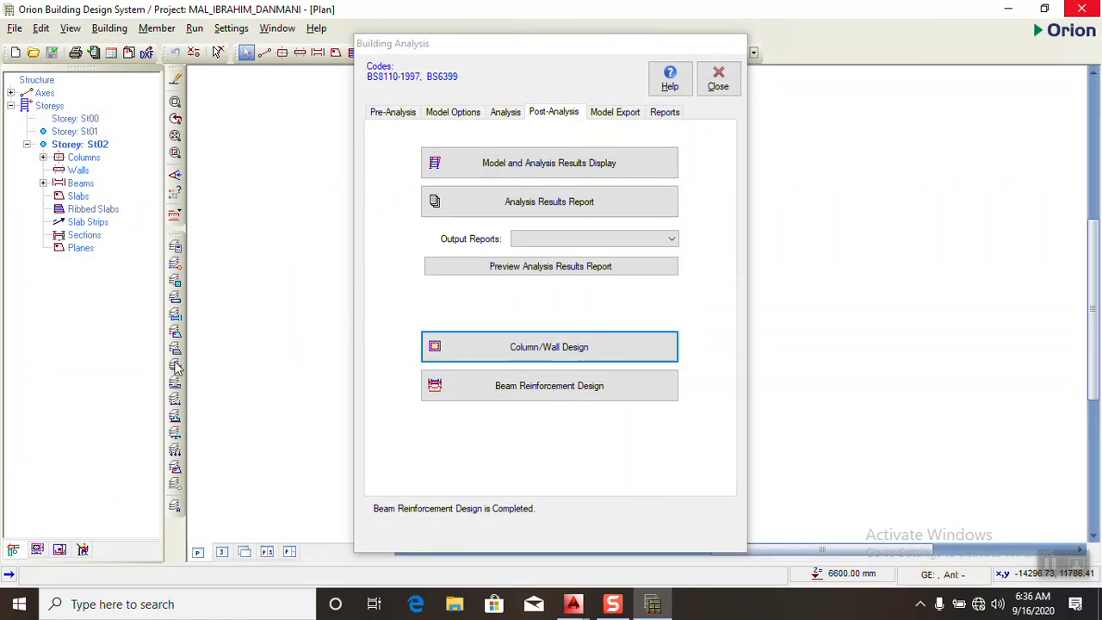
# - Review the design status and utilisation ratios of all beam axes in Beam Reinforcement Design, then close it
pyautogui.click(425, 391)
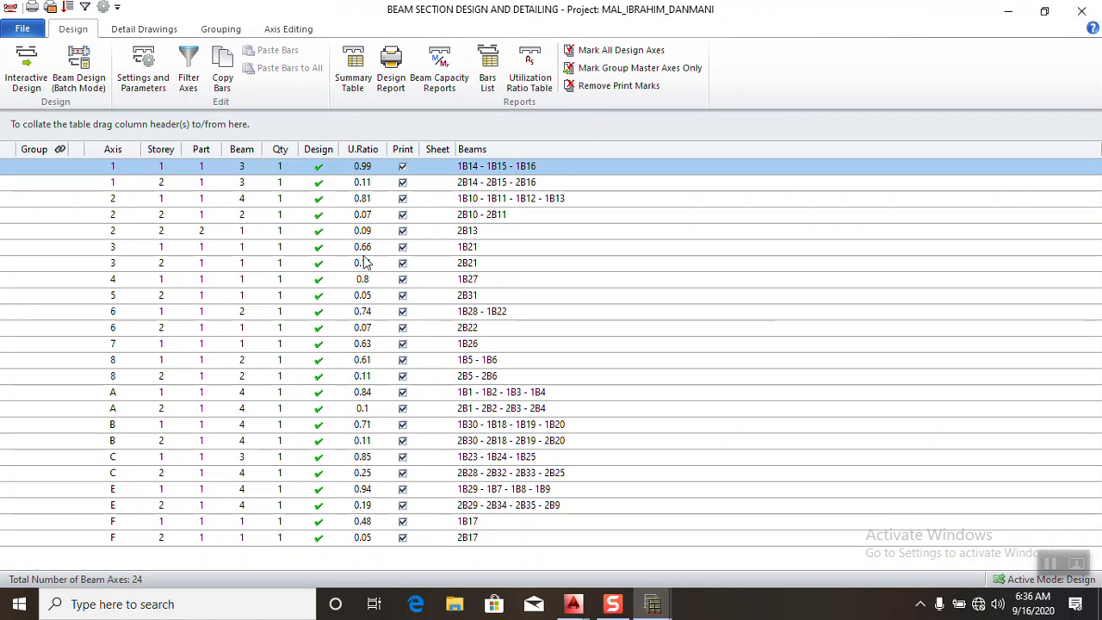
pyautogui.click(1081, 11)
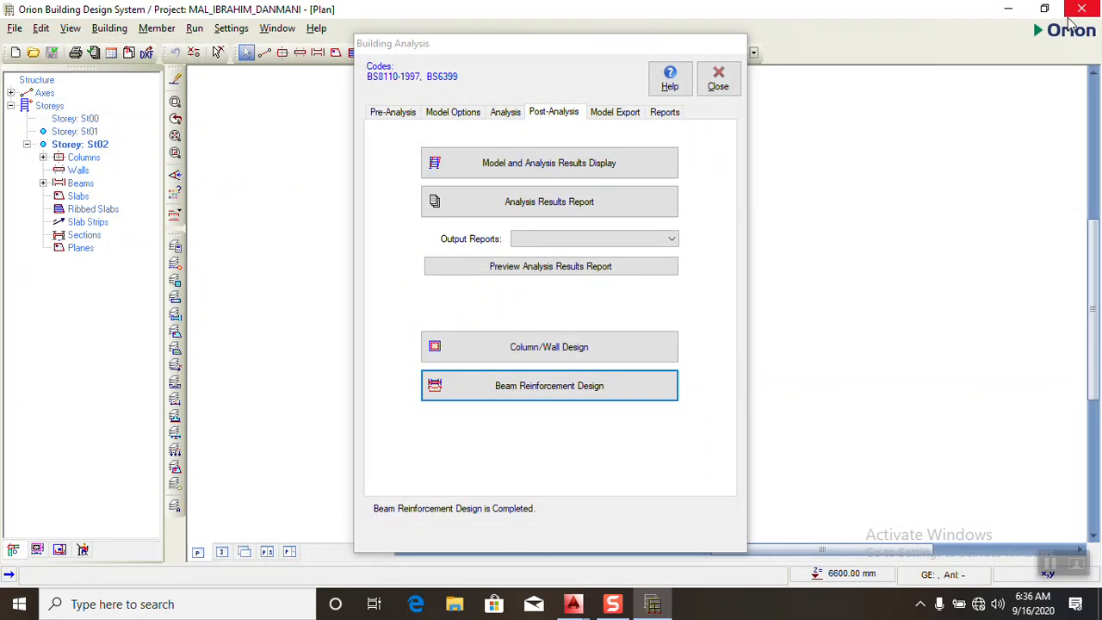
# - Clear the print marks in Column/Wall Design and mark only columns 1C1 and 2C1 for printing
pyautogui.click(519, 349)
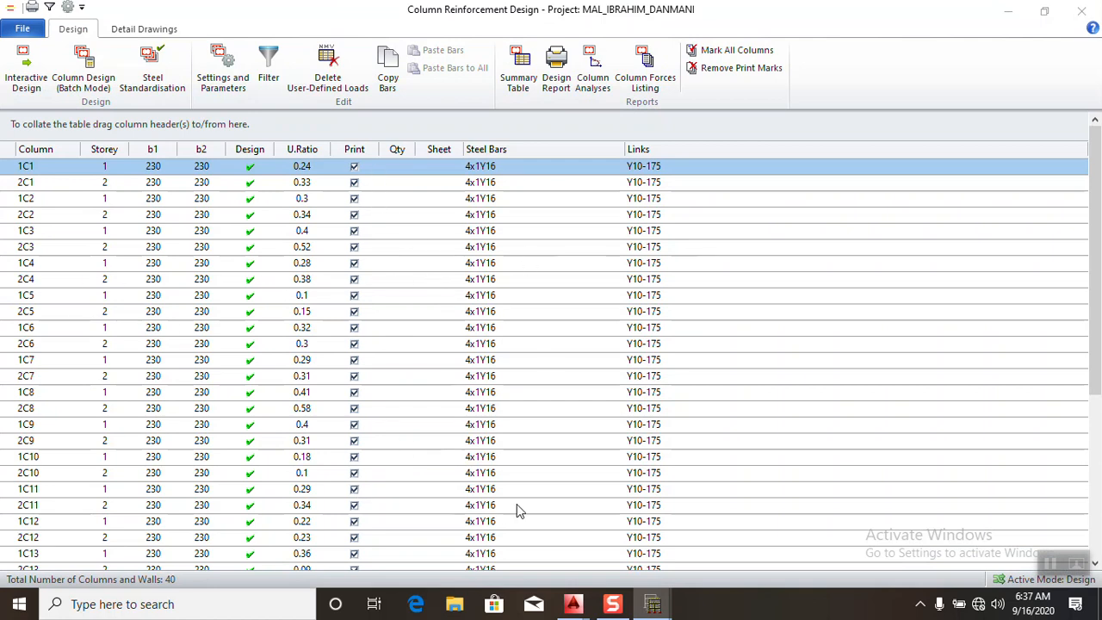
pyautogui.click(714, 68)
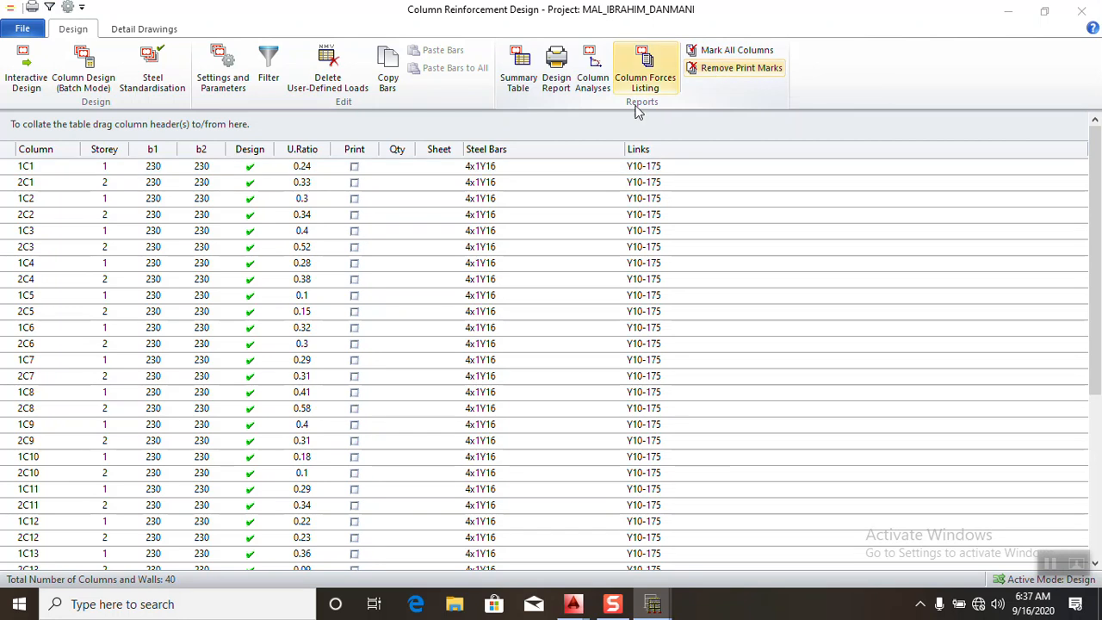
pyautogui.click(353, 171)
pyautogui.click(354, 183)
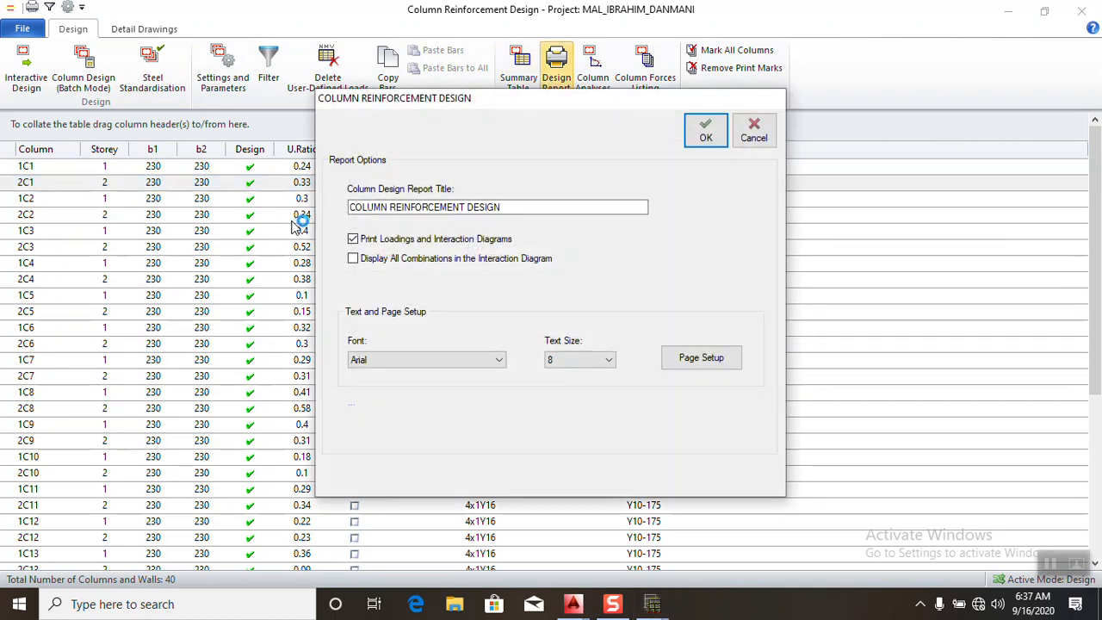
# - Try to print the column design report at text size 10 with Nitro PDF Creator (Pro 12)
pyautogui.click(609, 359)
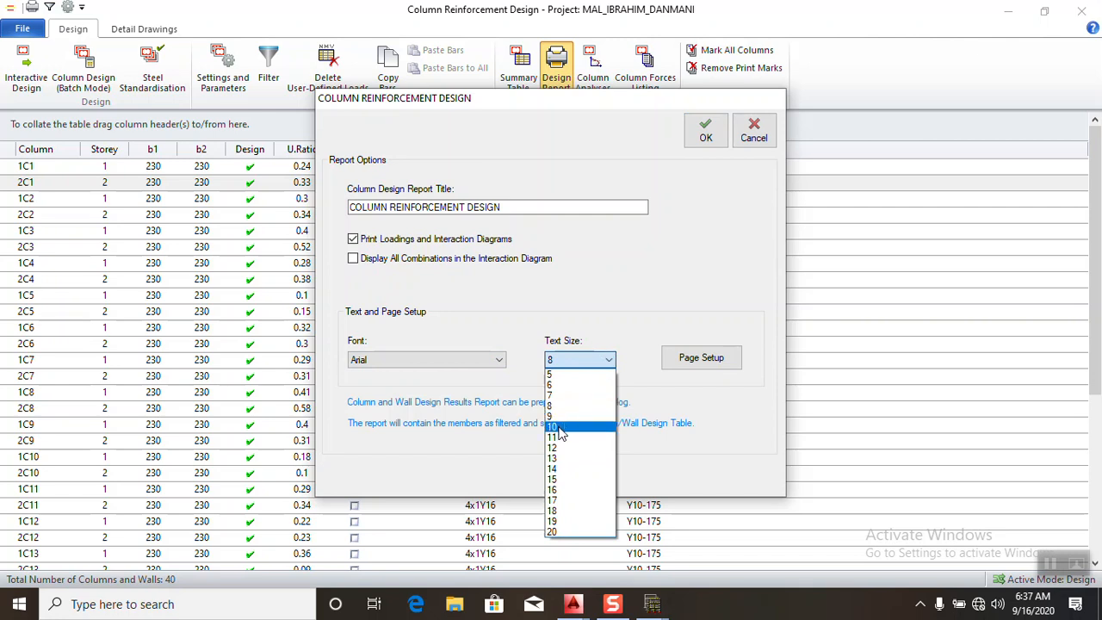
pyautogui.click(560, 430)
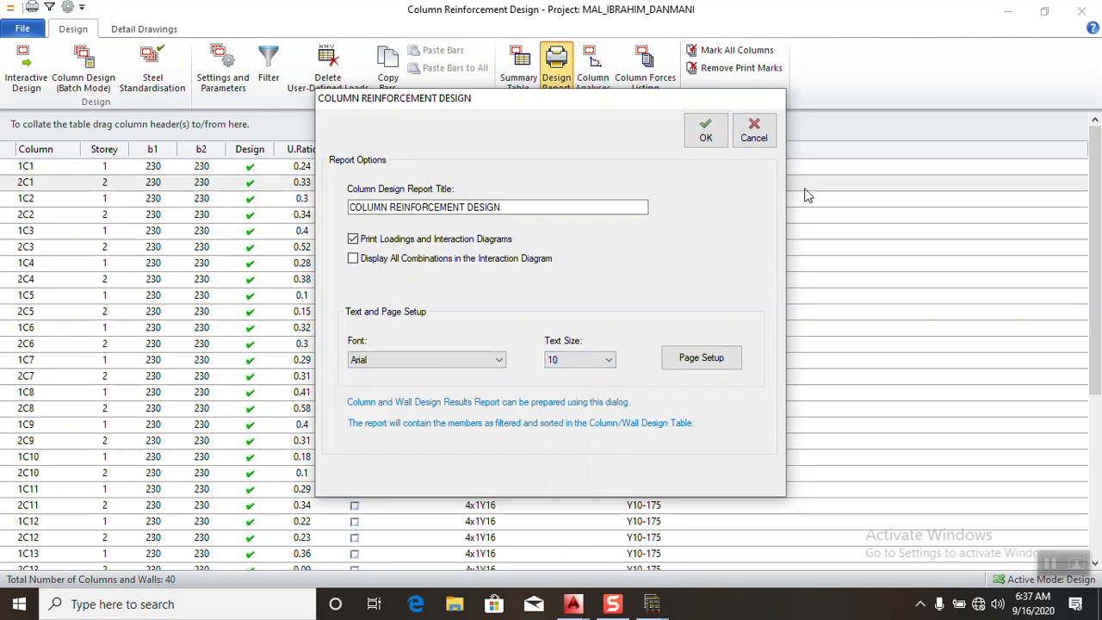
pyautogui.click(704, 145)
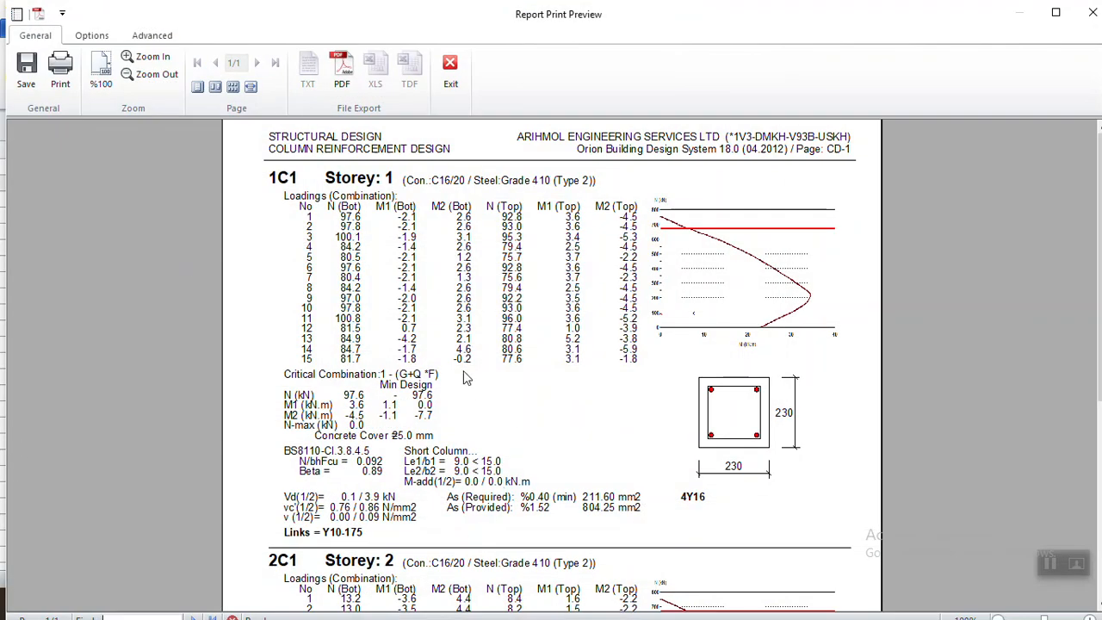
pyautogui.click(53, 84)
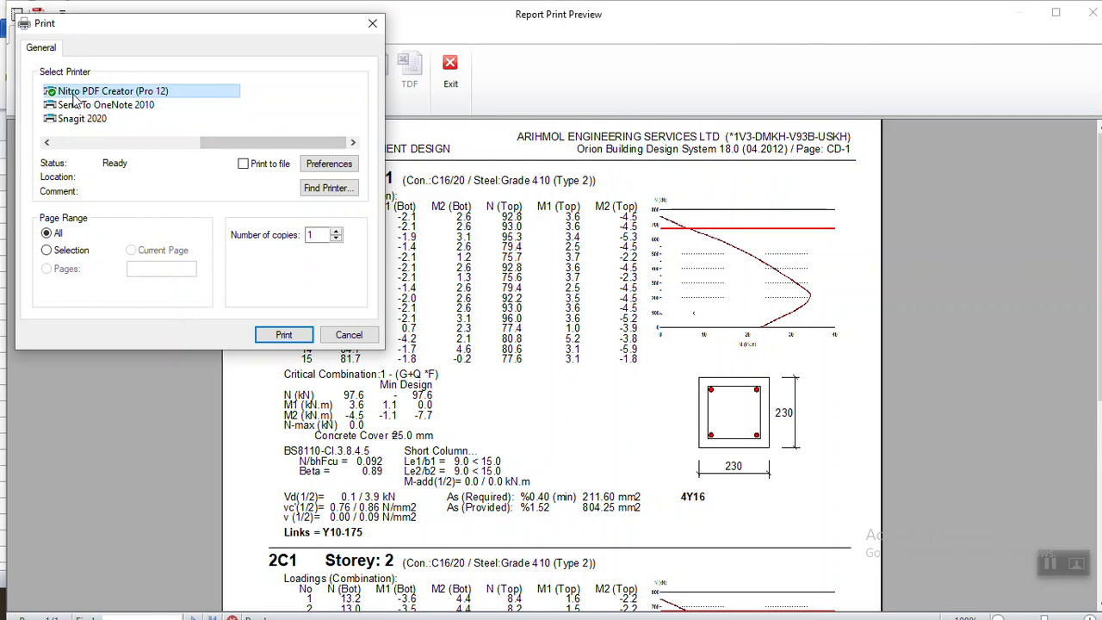
pyautogui.click(302, 338)
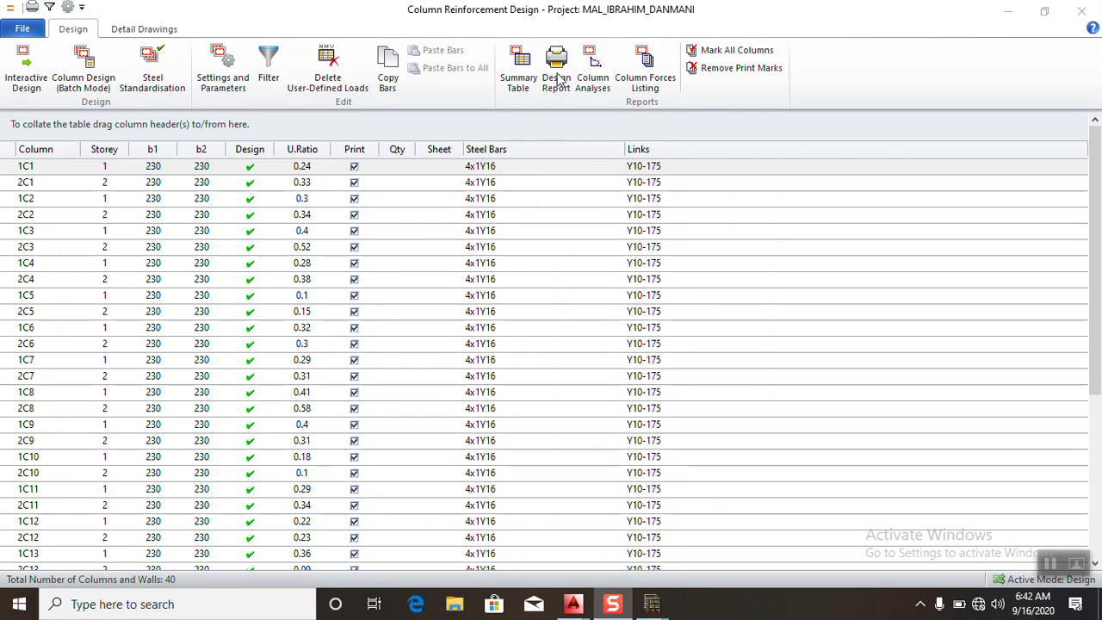
# - Generate the column design report at text size 10 with only columns 1C1 and 2C1 marked for printing
pyautogui.click(702, 69)
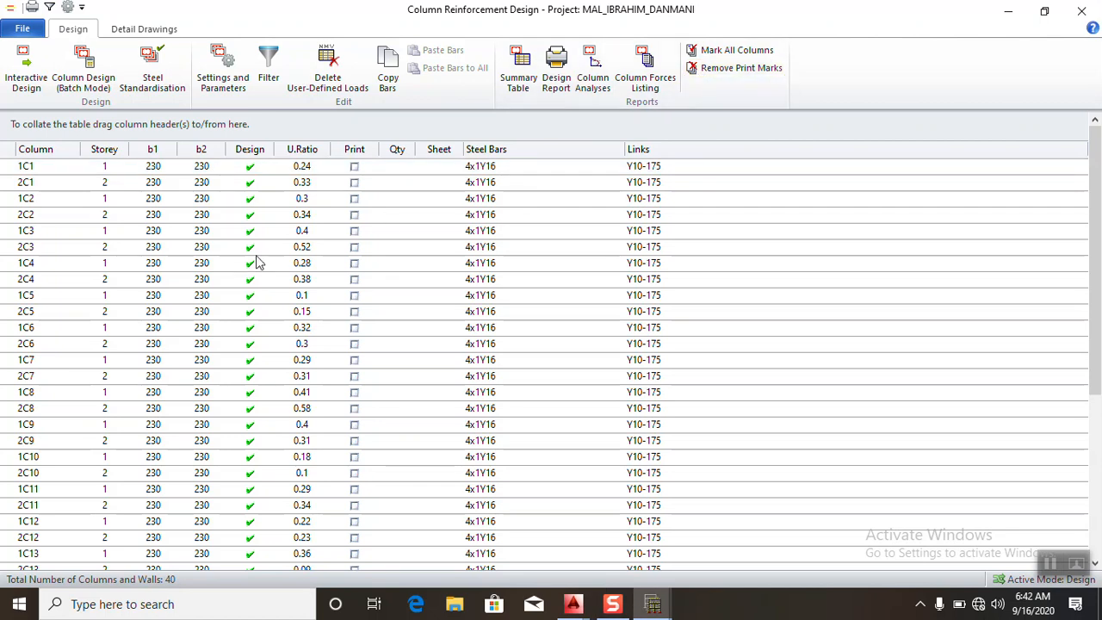
pyautogui.click(355, 171)
pyautogui.click(354, 183)
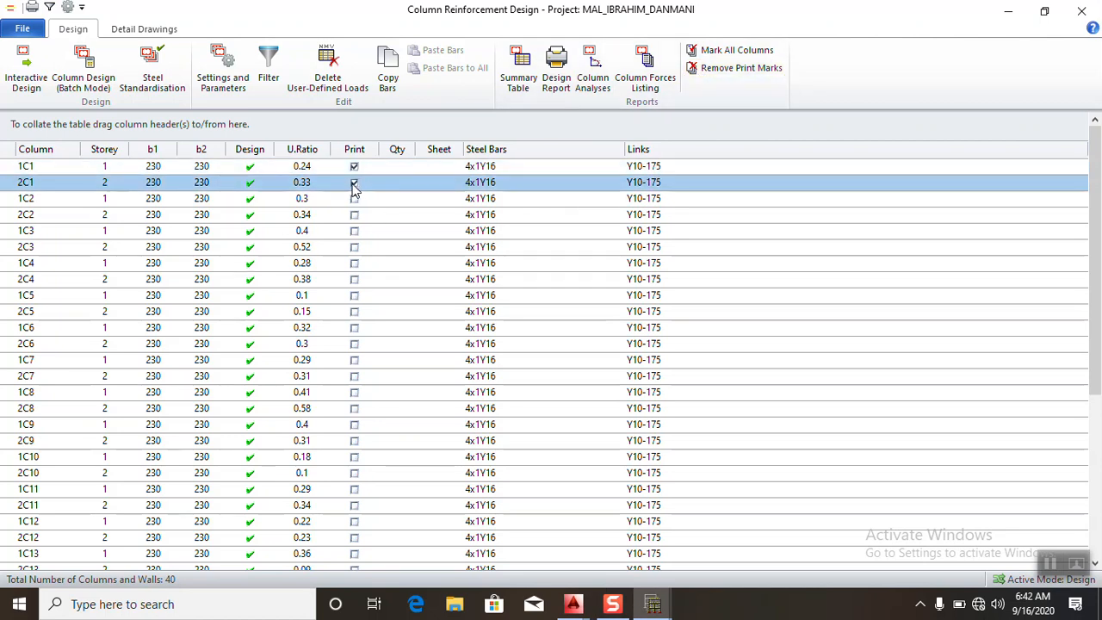
pyautogui.click(566, 73)
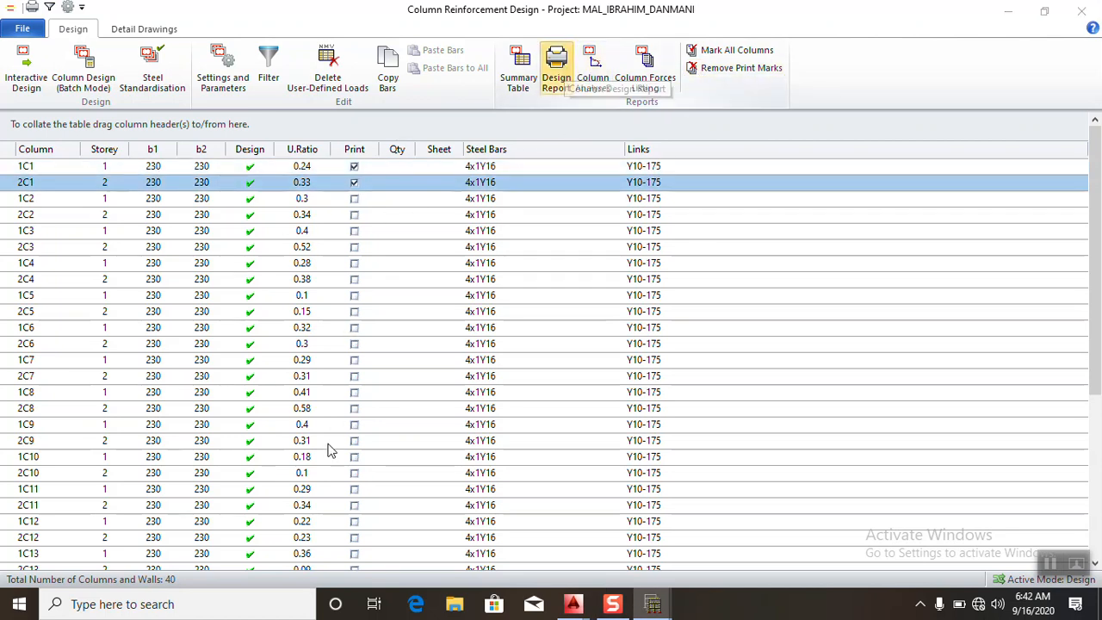
pyautogui.click(579, 362)
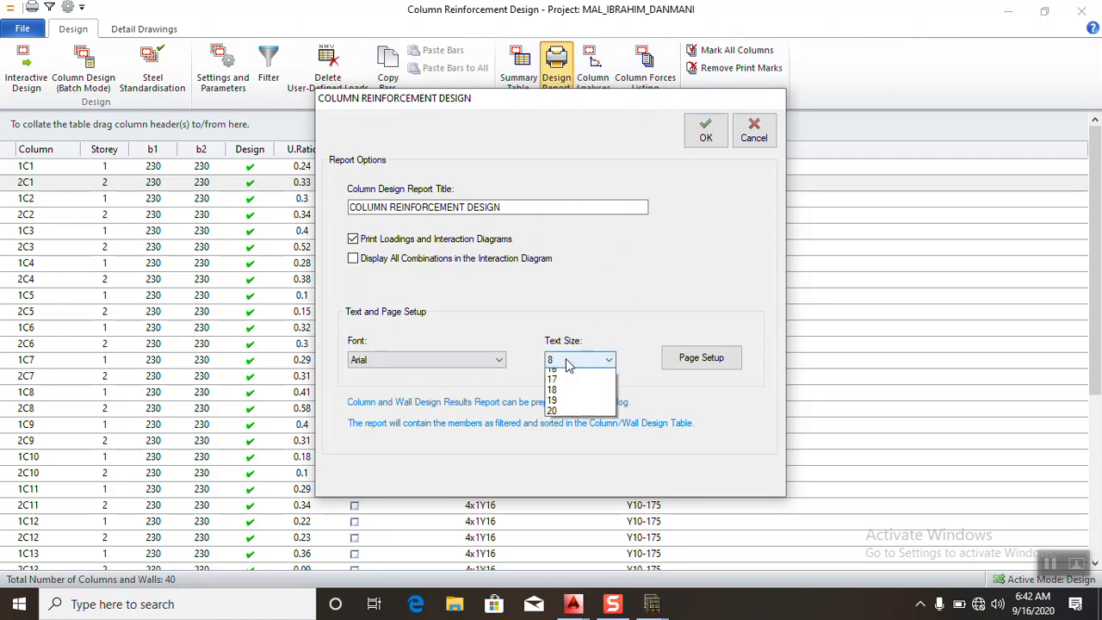
pyautogui.click(557, 428)
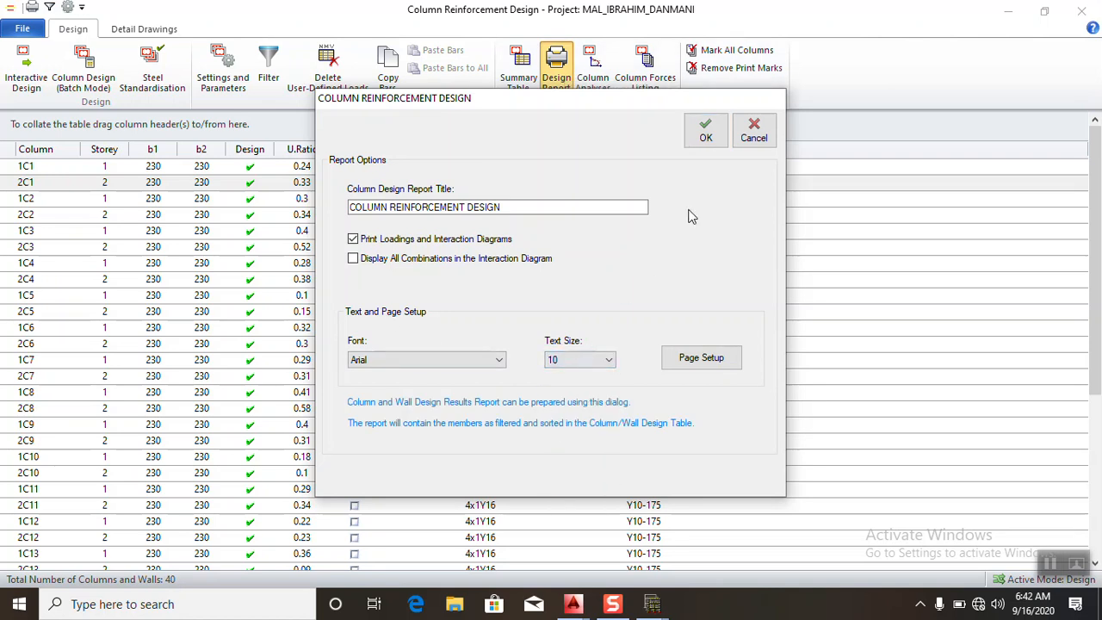
pyautogui.click(704, 136)
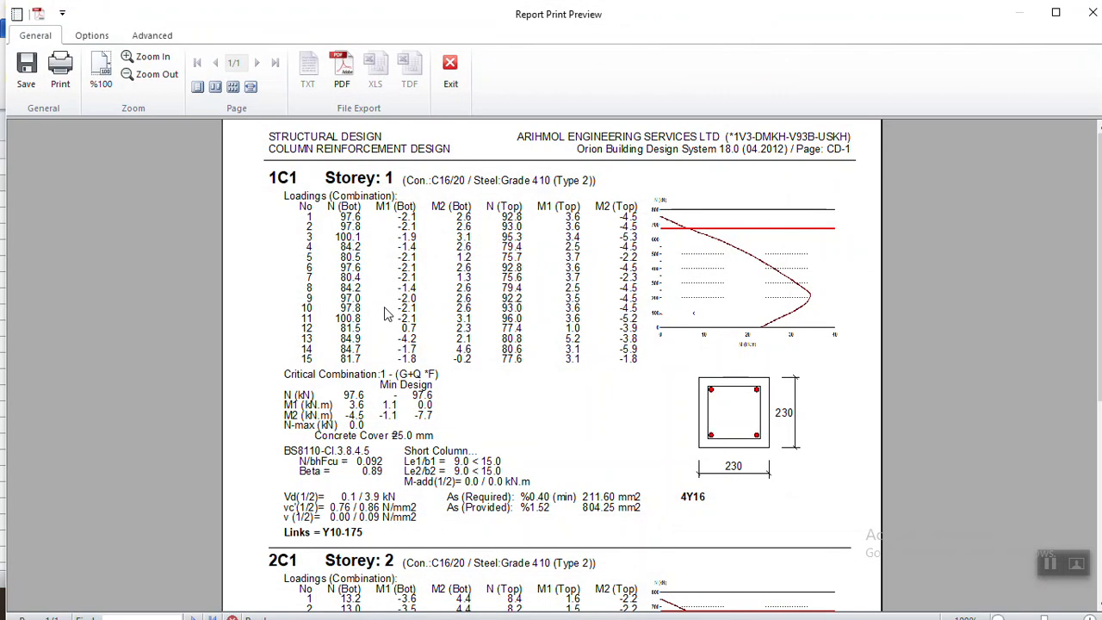
# - Export the column design report as a PDF, then close its preview and Column Reinforcement Design
pyautogui.click(350, 79)
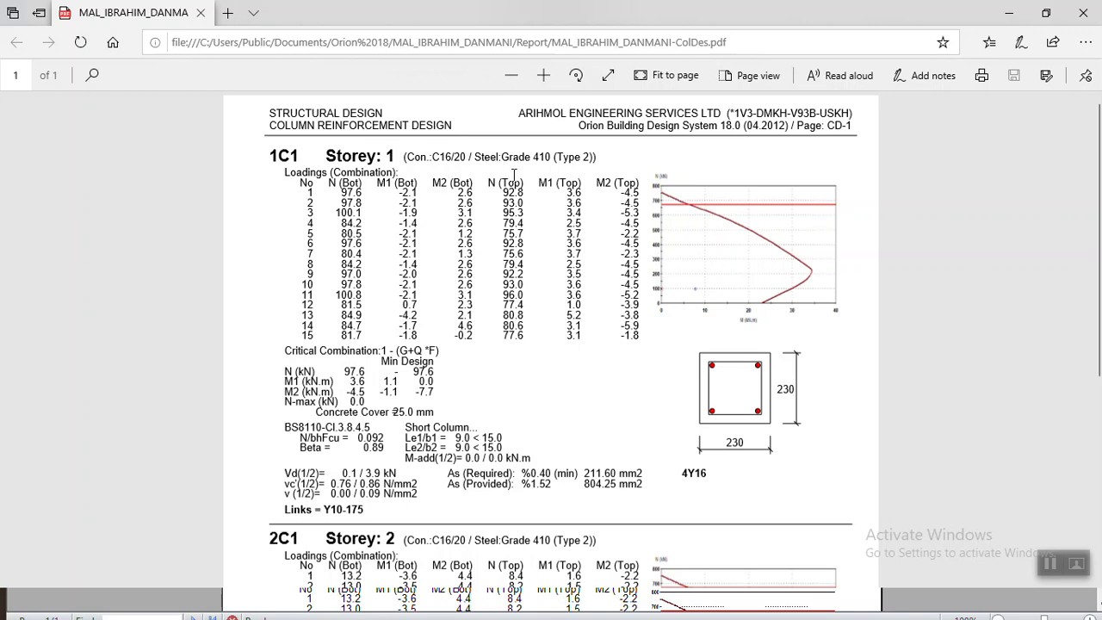
pyautogui.click(1009, 13)
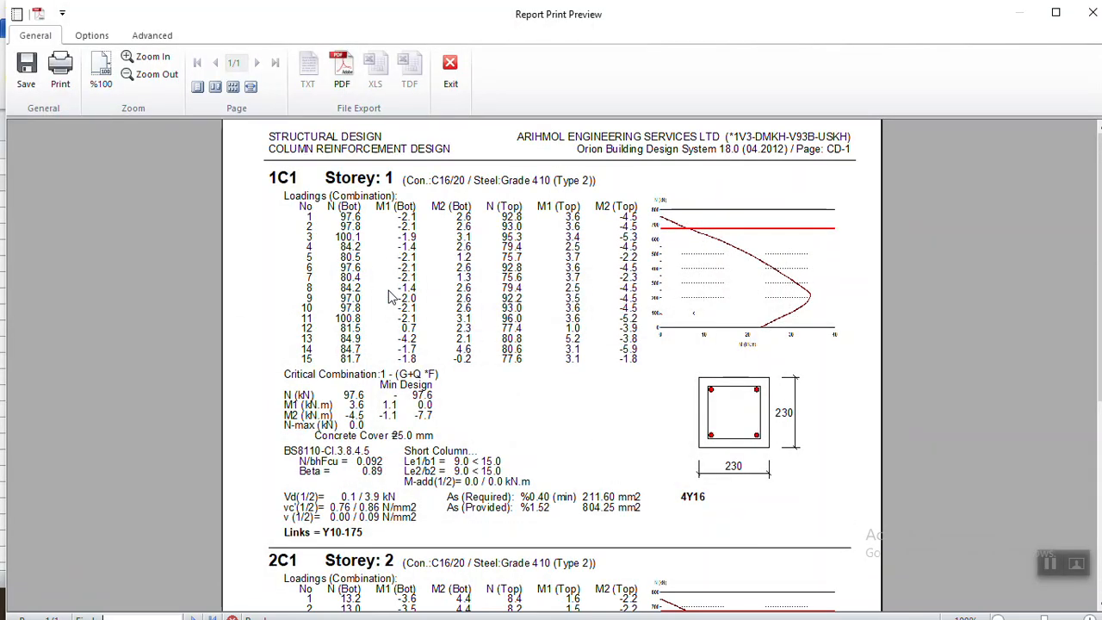
pyautogui.click(456, 97)
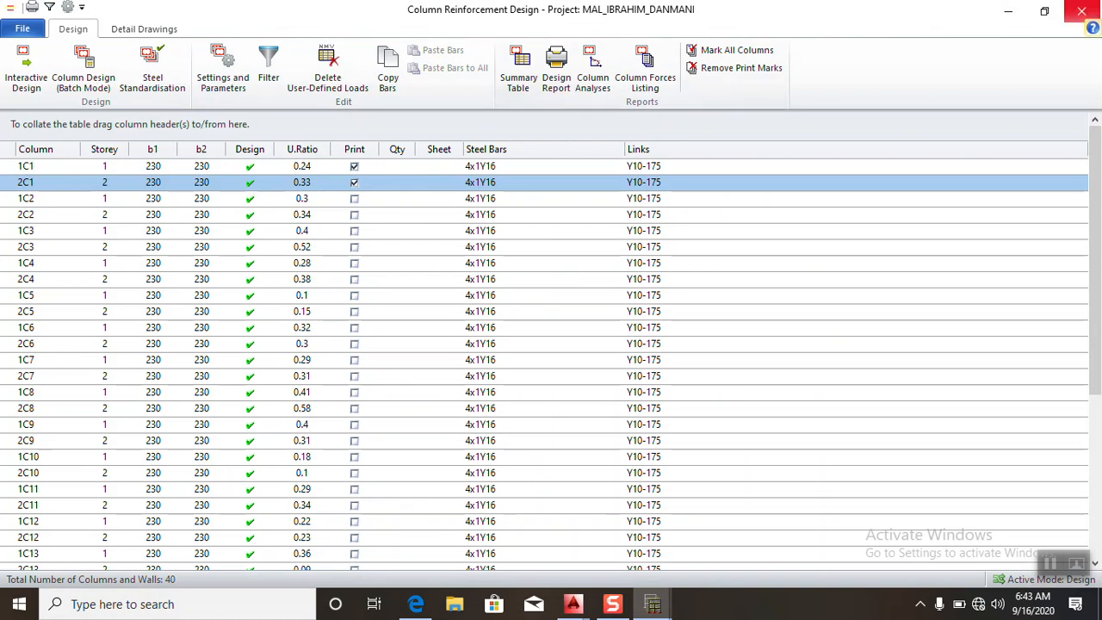
pyautogui.click(1081, 10)
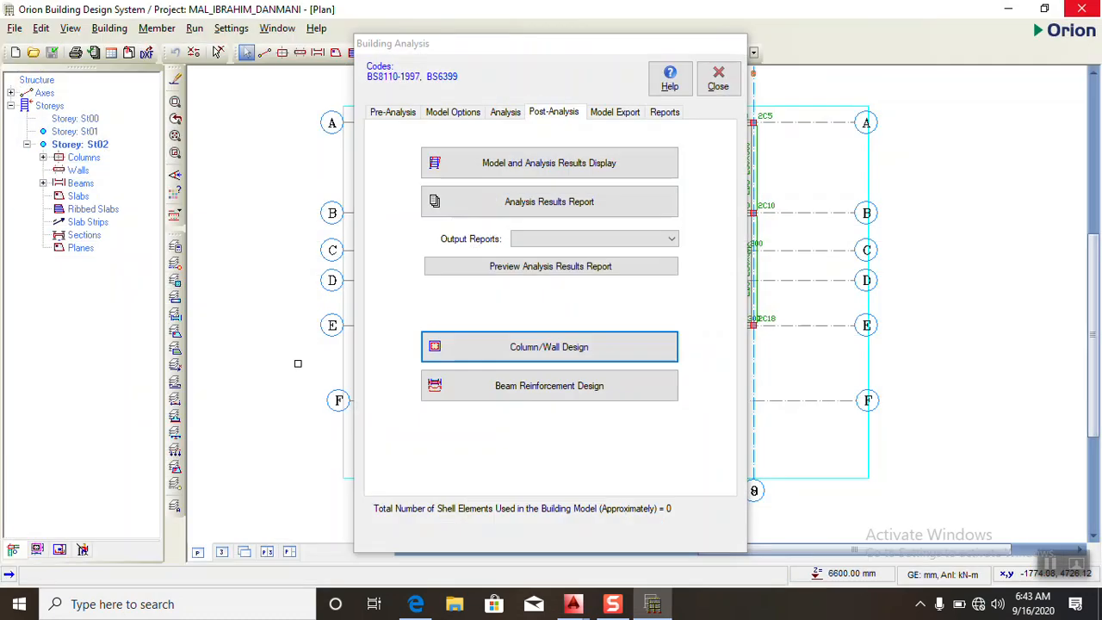
# - Generate the beam design results report for all axes at text size 10, export it as a PDF and close beam design
pyautogui.click(546, 389)
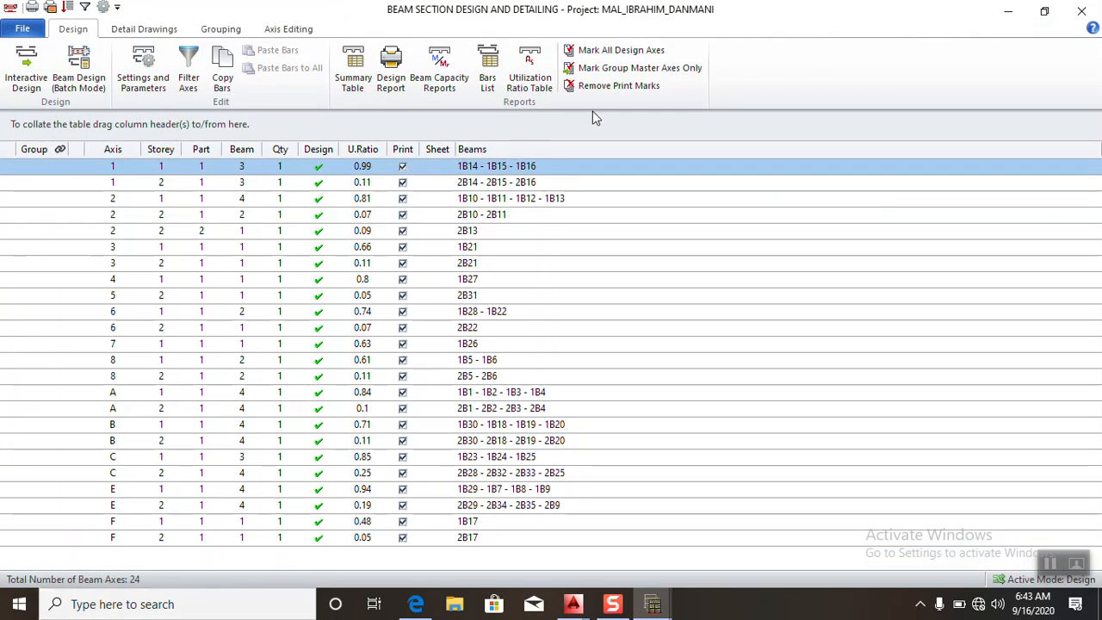
pyautogui.click(391, 73)
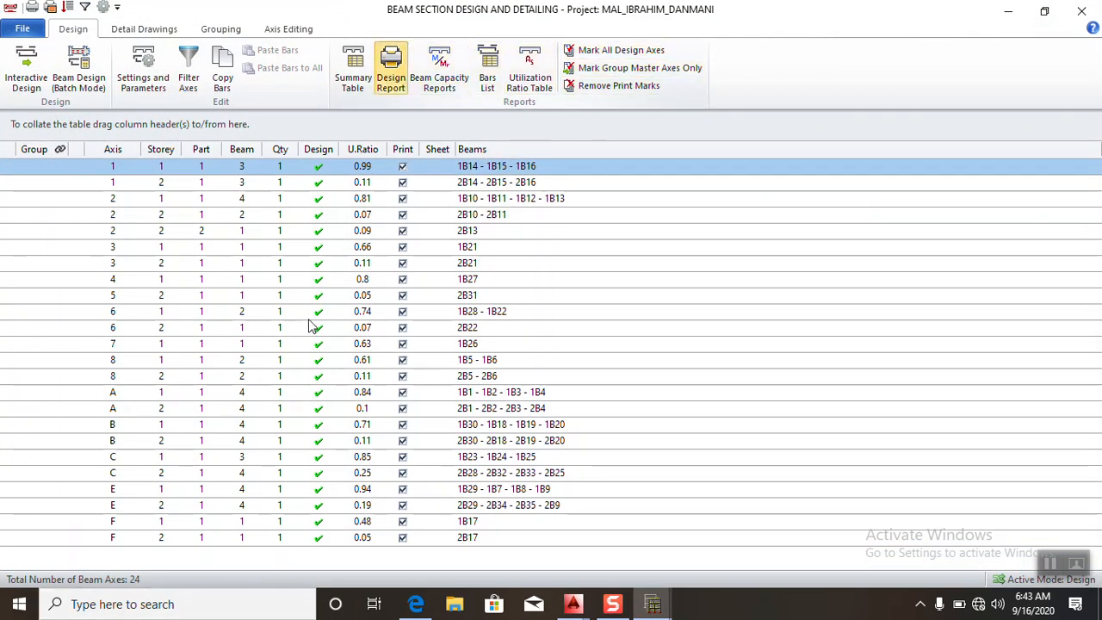
pyautogui.click(580, 360)
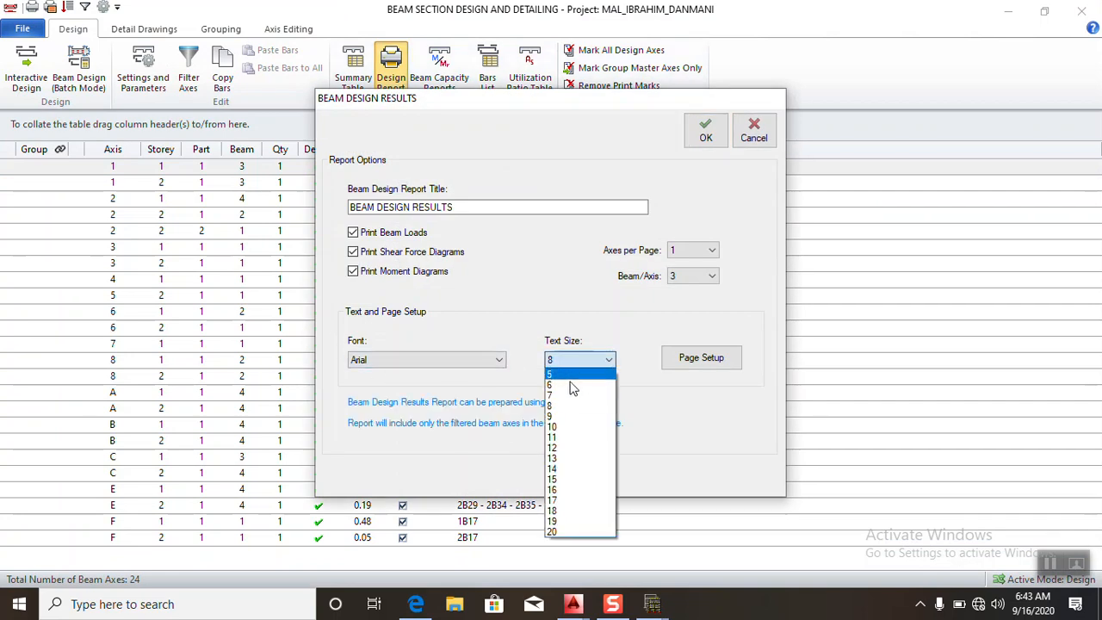
pyautogui.click(565, 425)
pyautogui.click(705, 140)
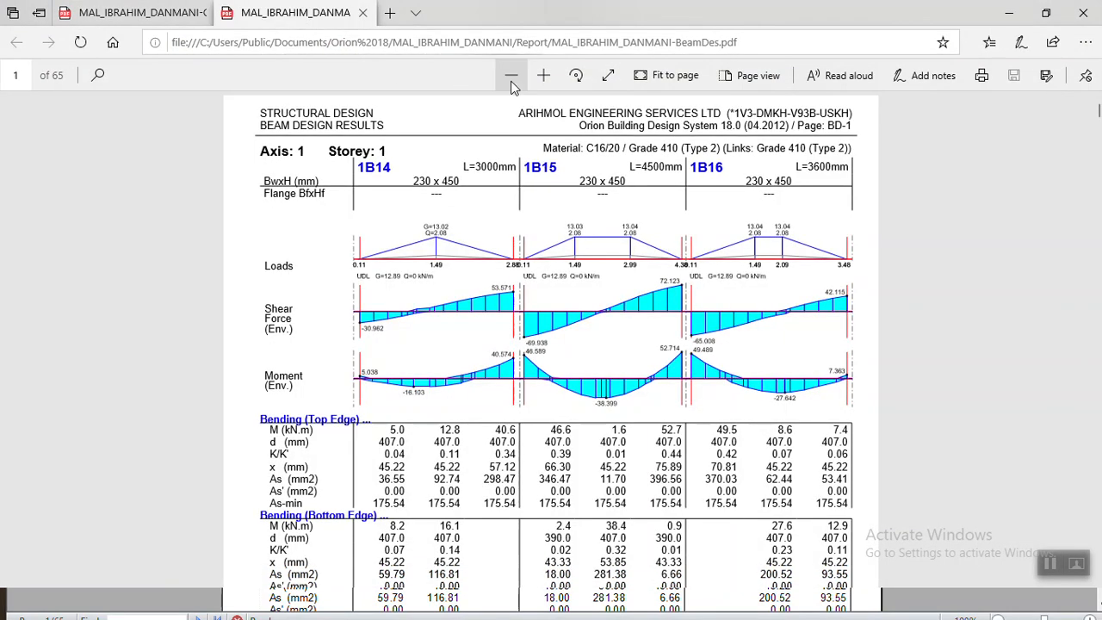
pyautogui.click(1005, 18)
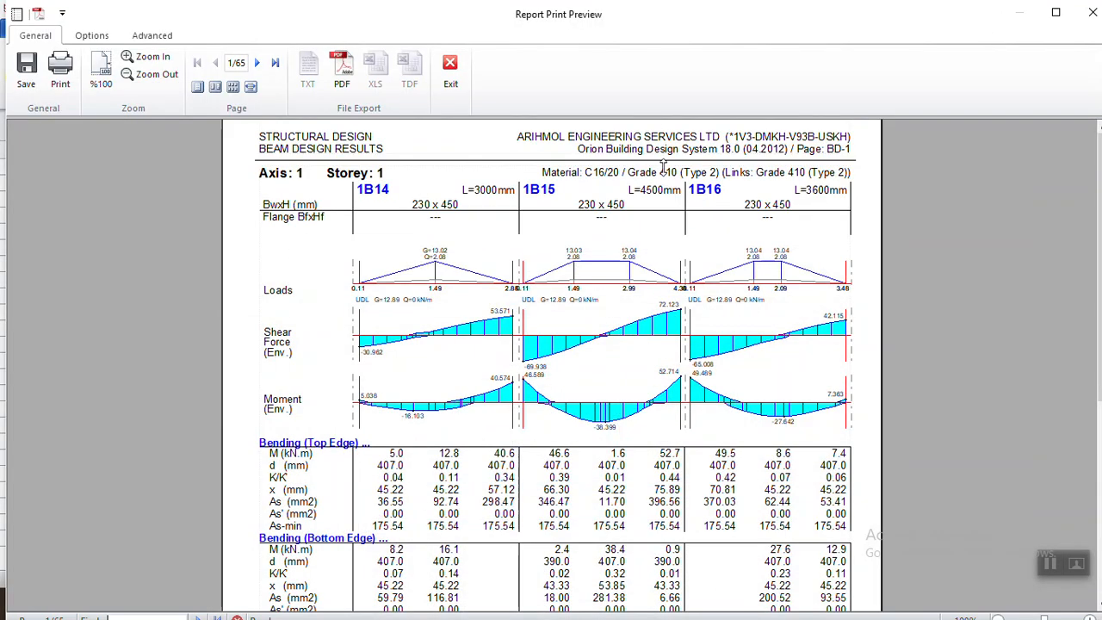
pyautogui.click(1092, 12)
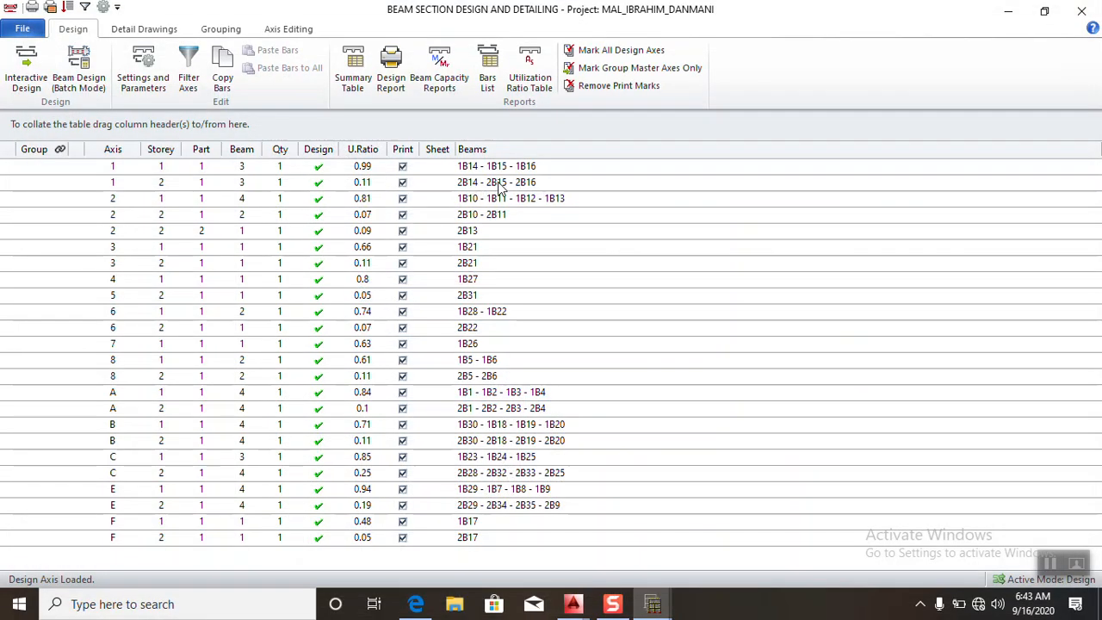
pyautogui.click(1090, 12)
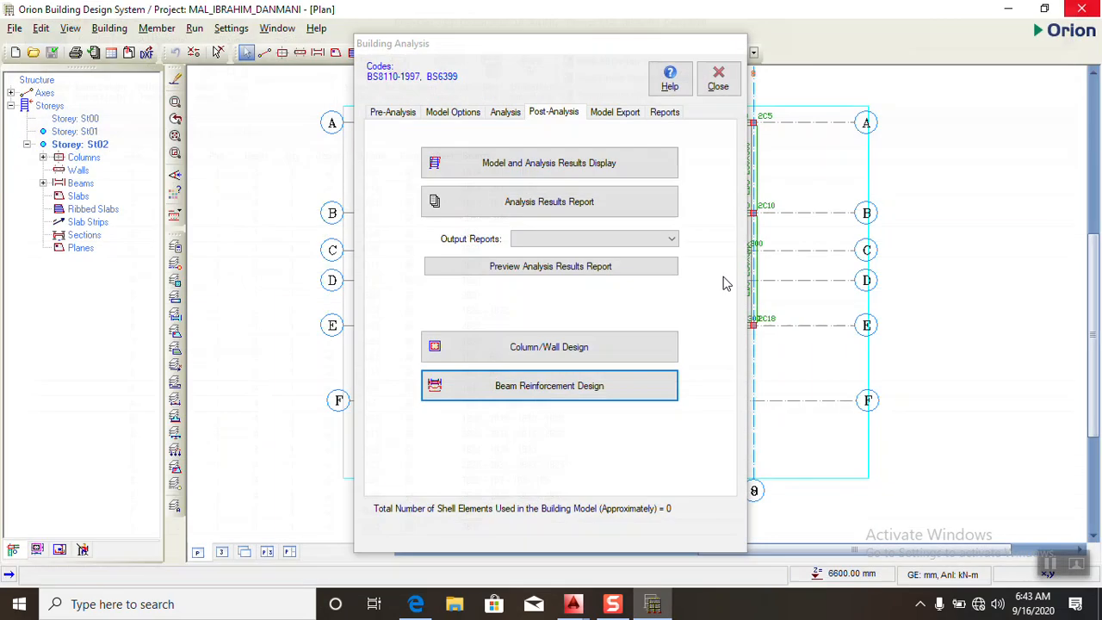
# - Mark all columns for printing in Column/Wall Design and close it
pyautogui.click(527, 354)
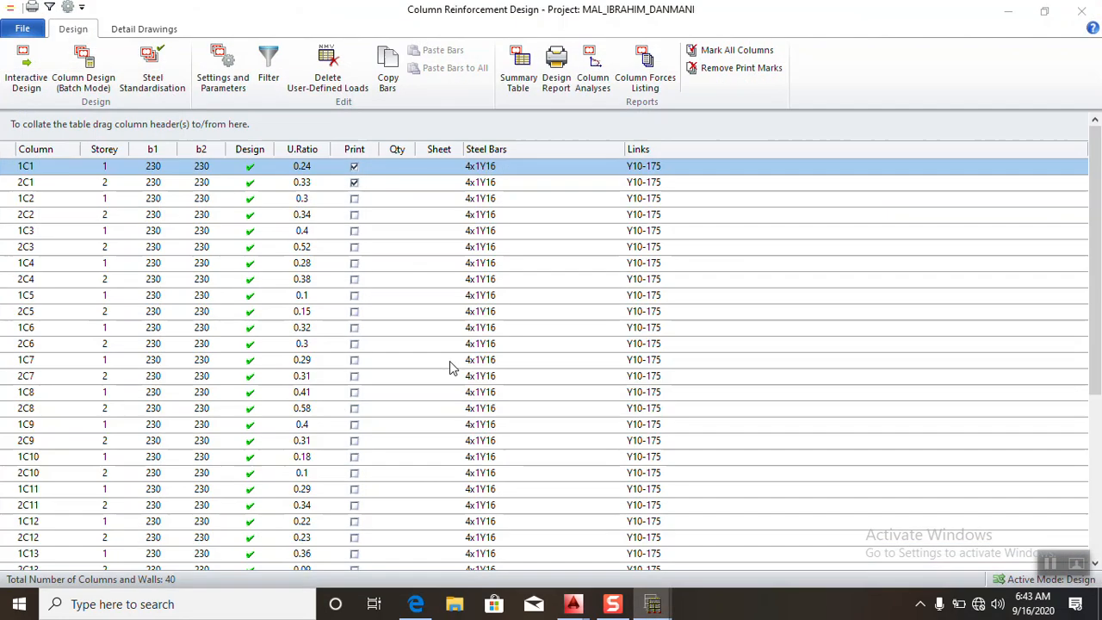
pyautogui.click(737, 49)
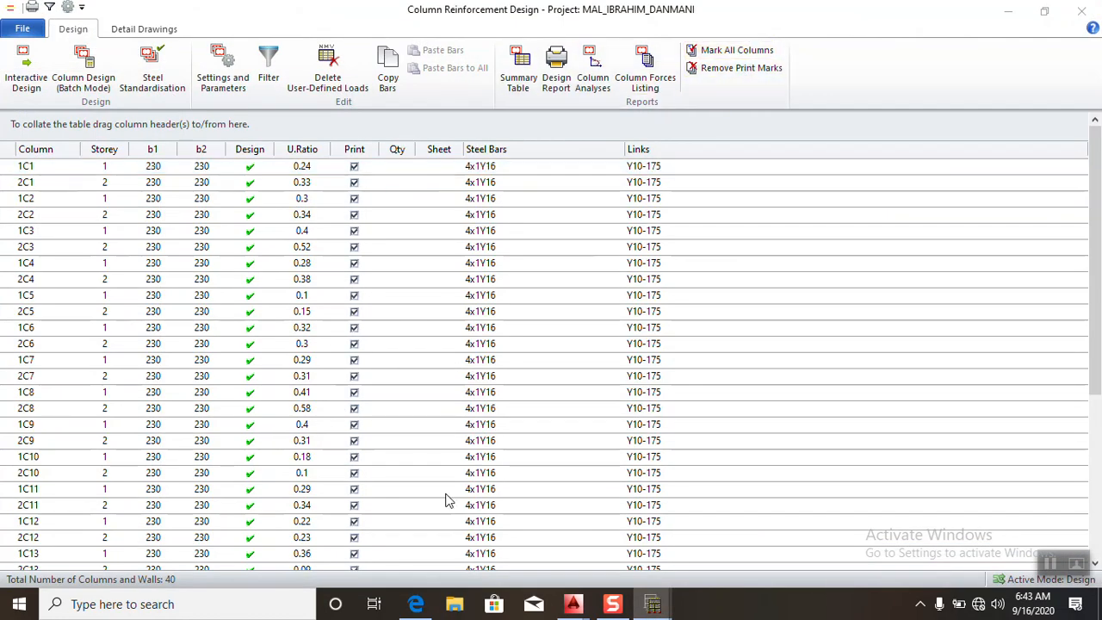
pyautogui.click(1082, 10)
# - Export the Pre-analysis Checks Report as a PDF and close its preview
pyautogui.click(663, 114)
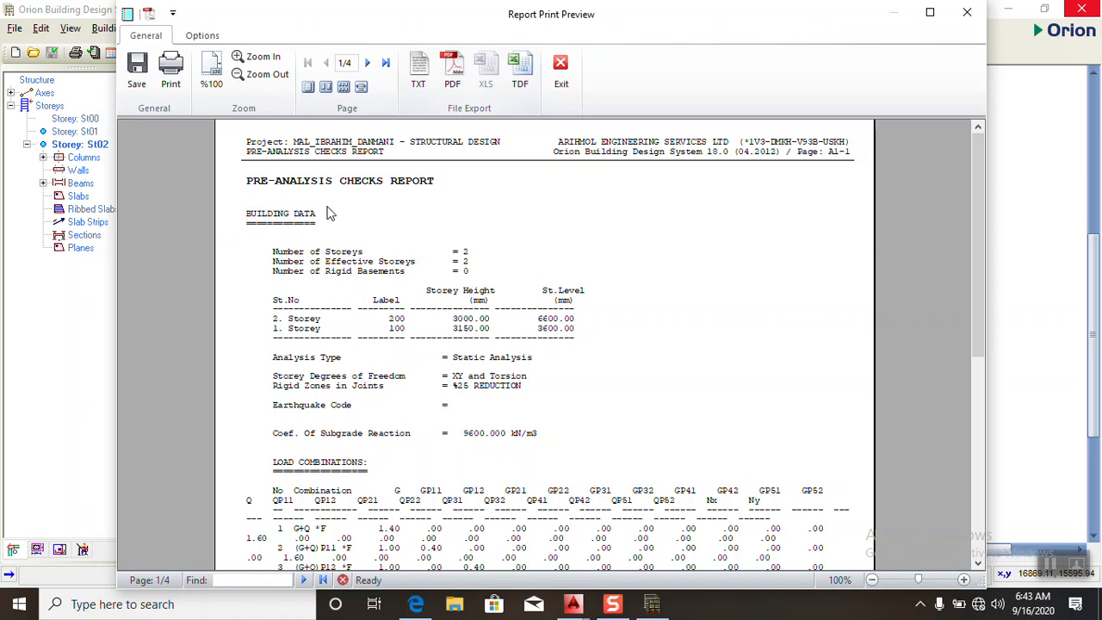
pyautogui.click(456, 80)
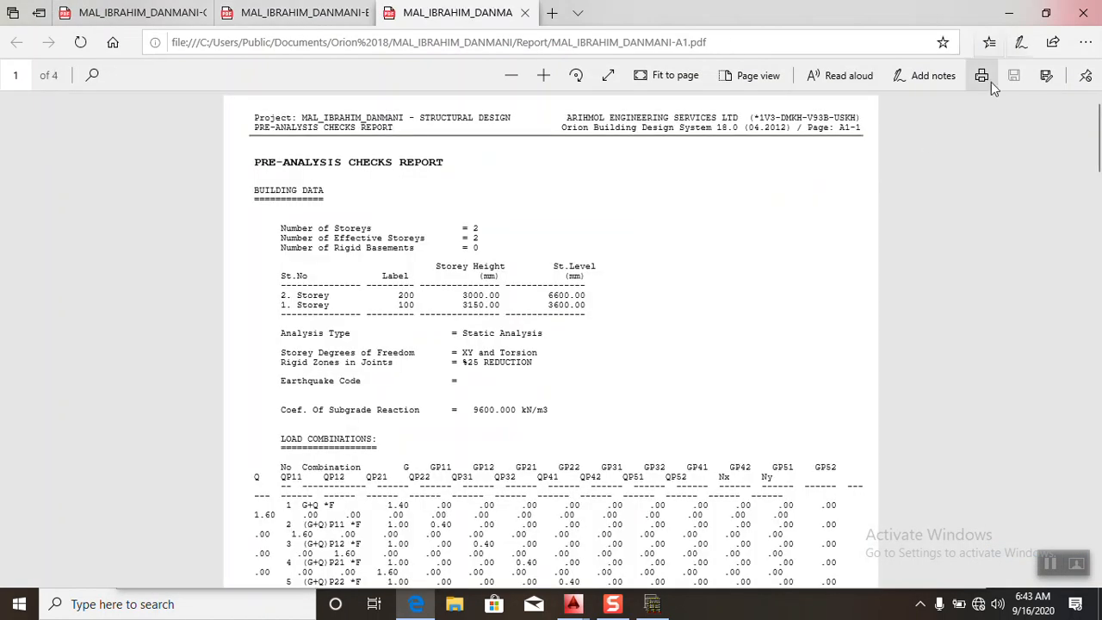
pyautogui.click(1010, 13)
pyautogui.click(967, 12)
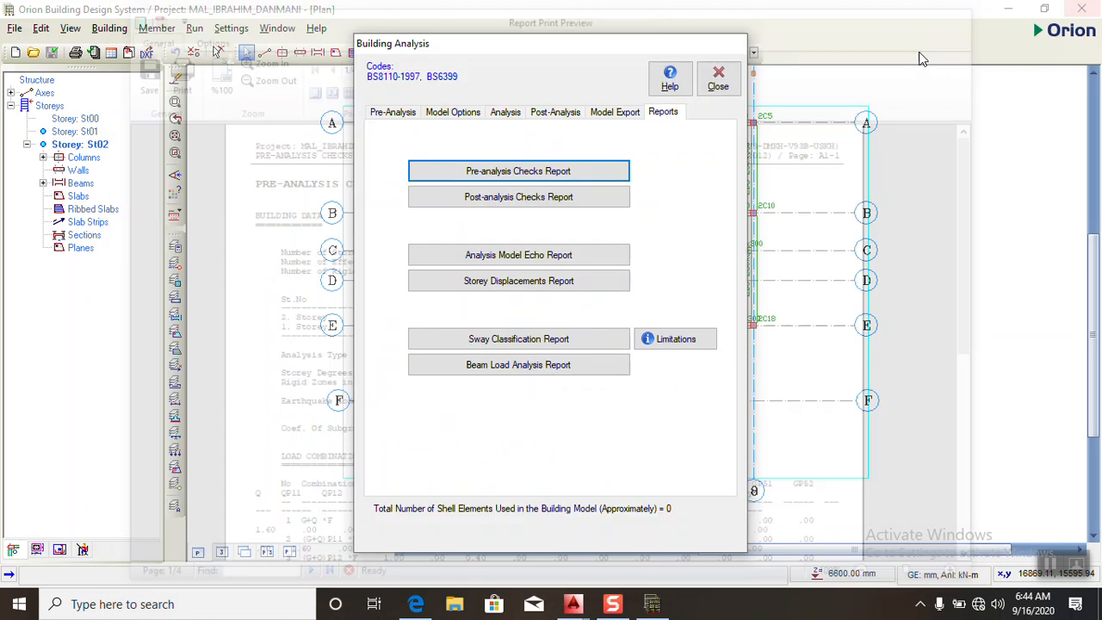
# - Export the Post-analysis Checks Report as a PDF and return to its print preview
pyautogui.click(500, 200)
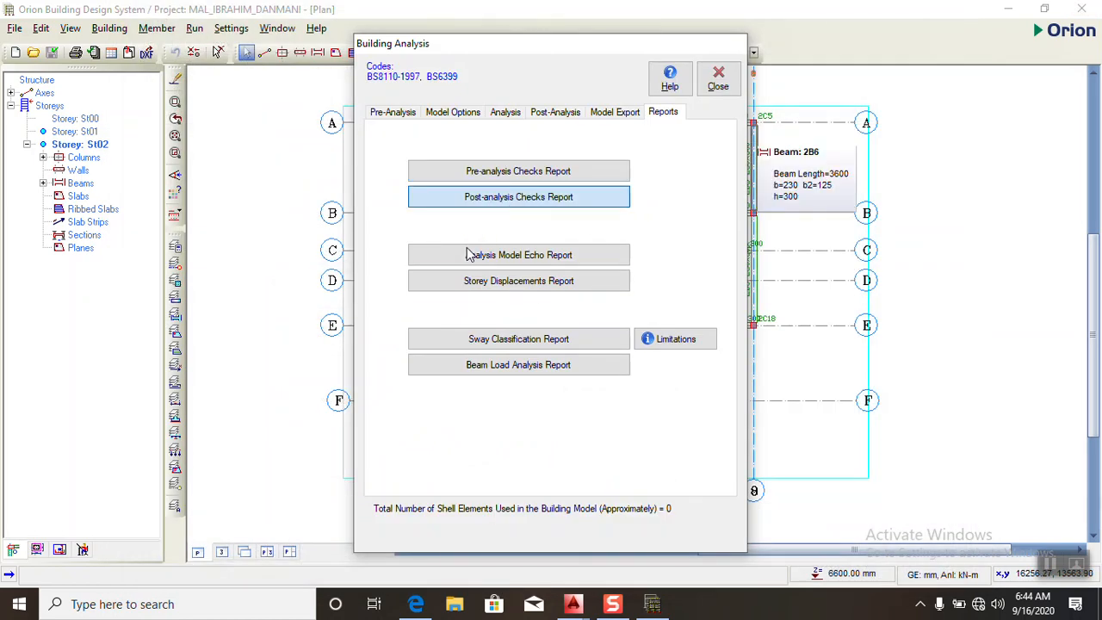
pyautogui.click(452, 70)
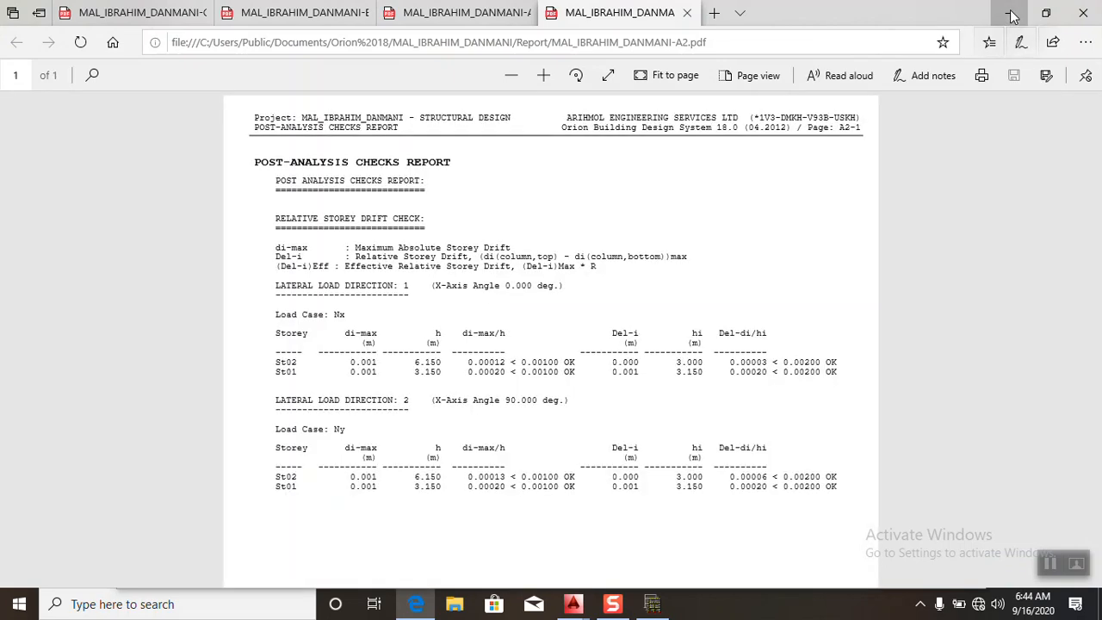
pyautogui.click(1013, 17)
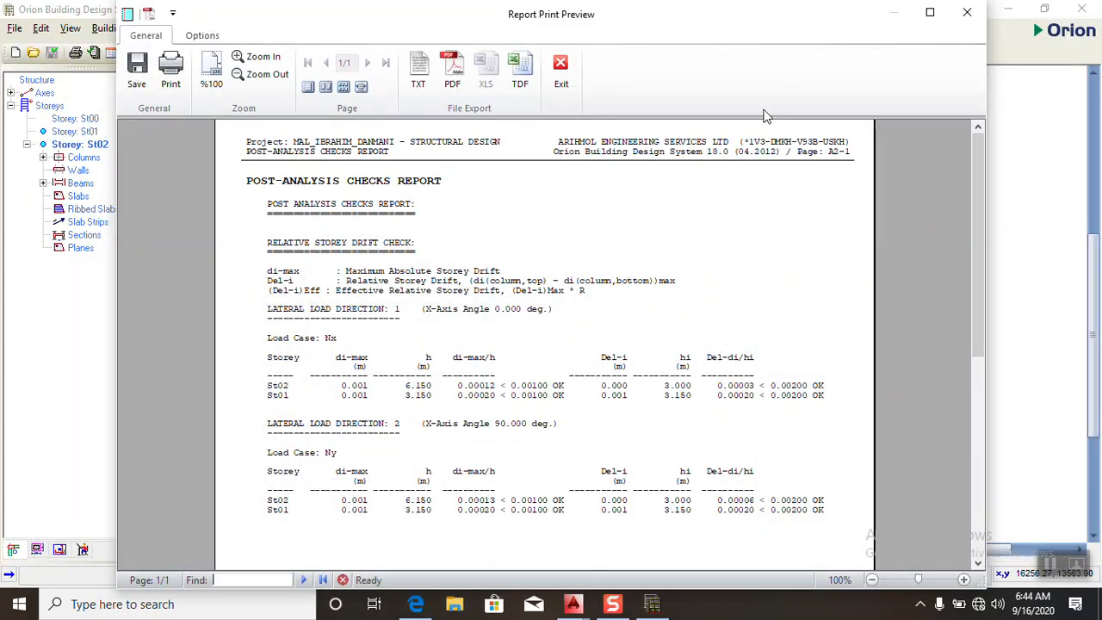
# - Close the Post-analysis Checks Report preview and the building analysis window, and switch the plan to storey St01
pyautogui.click(966, 14)
pyautogui.click(716, 80)
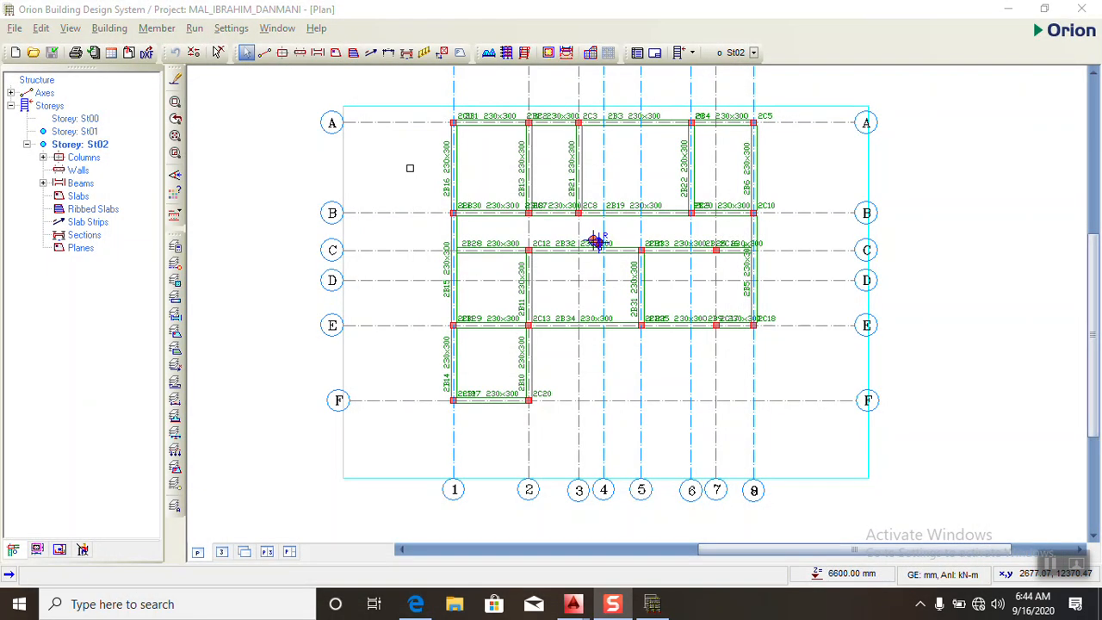
pyautogui.click(194, 30)
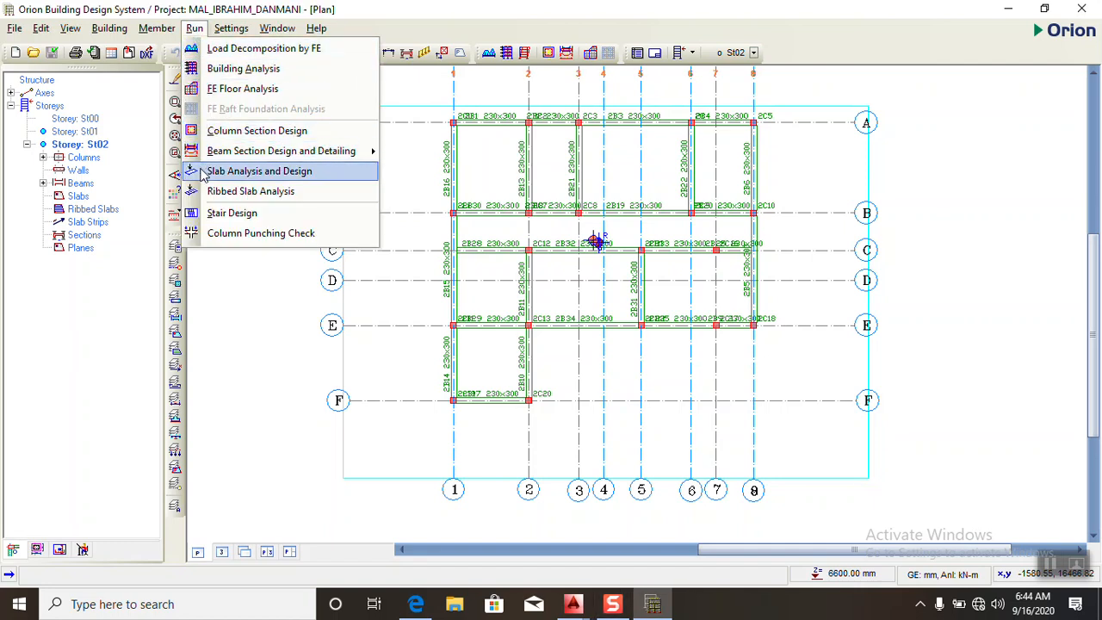
pyautogui.click(72, 134)
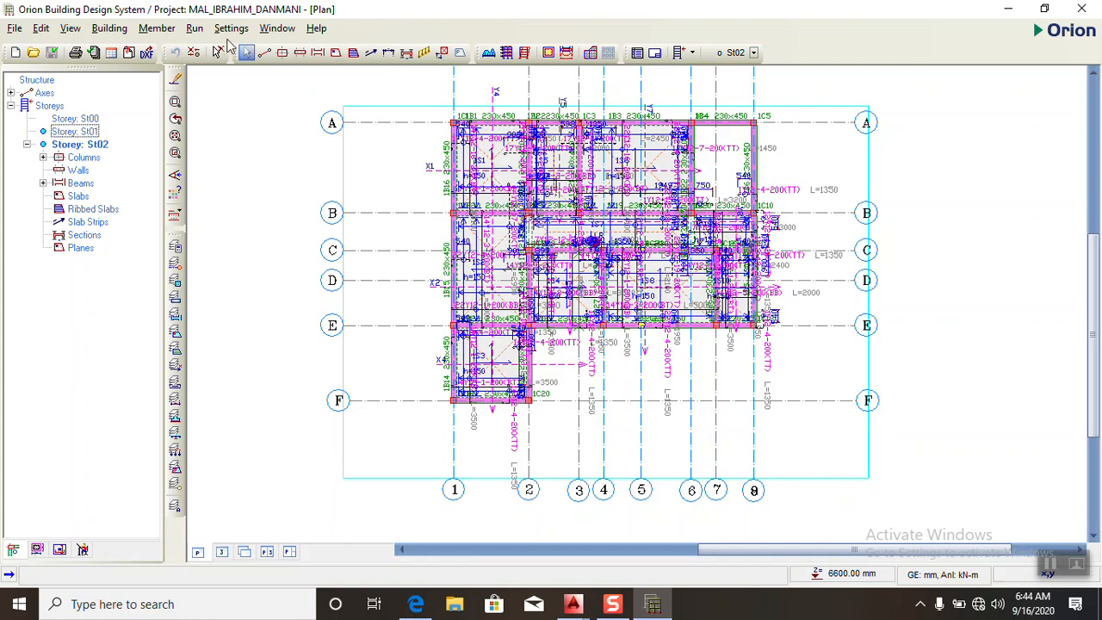
# - Run the slab design check without modifying existing steel, export the Slab Analysis and Design Report as a PDF and close slab design
pyautogui.click(194, 28)
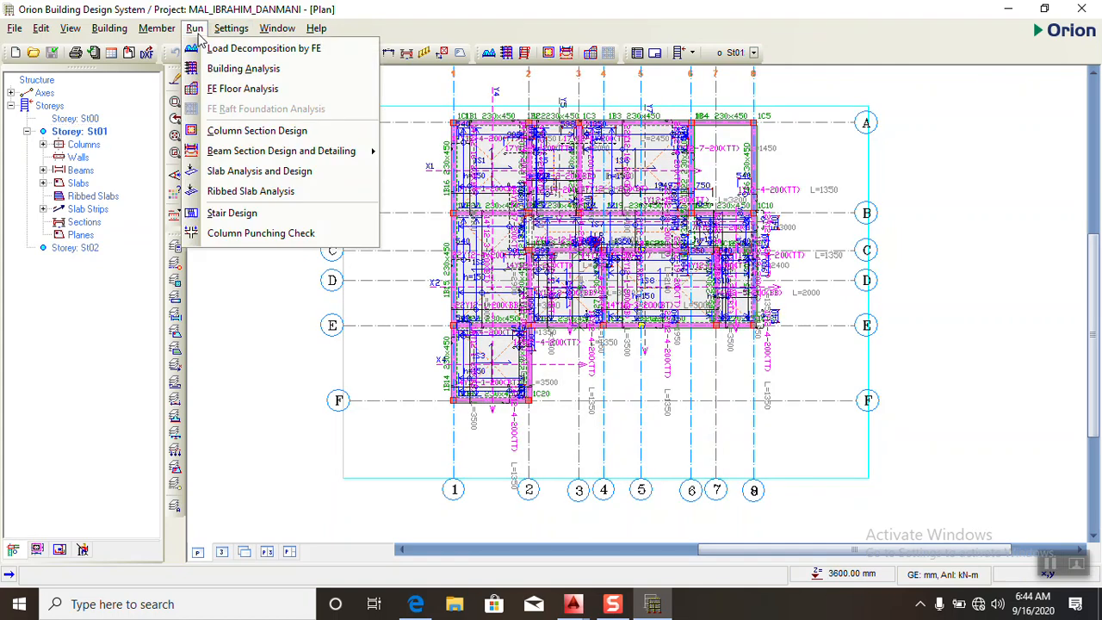
pyautogui.click(215, 171)
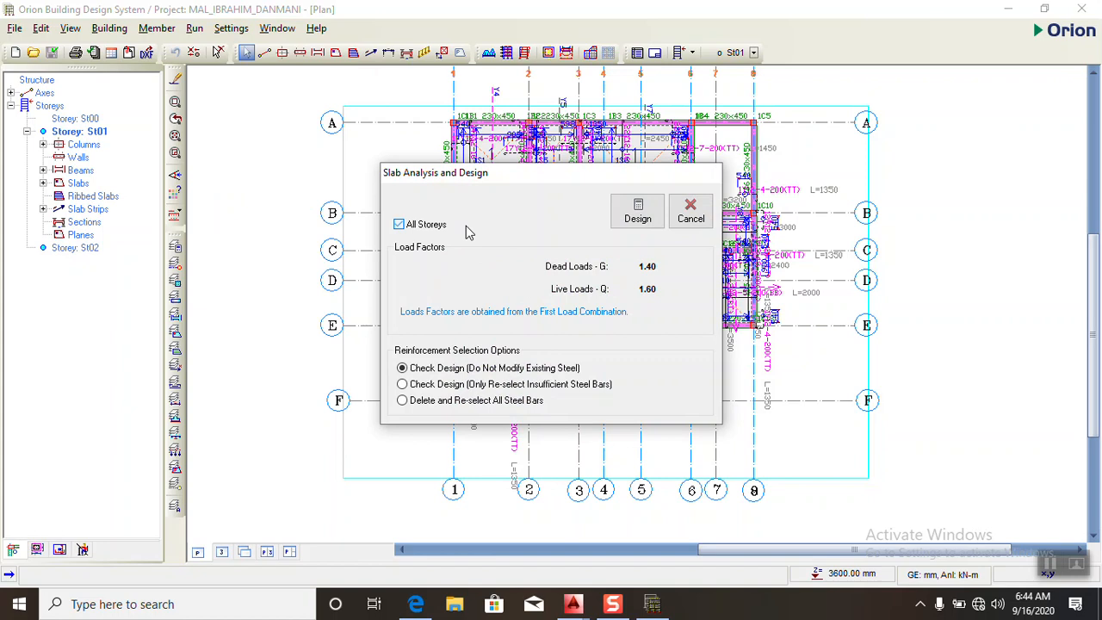
pyautogui.click(638, 213)
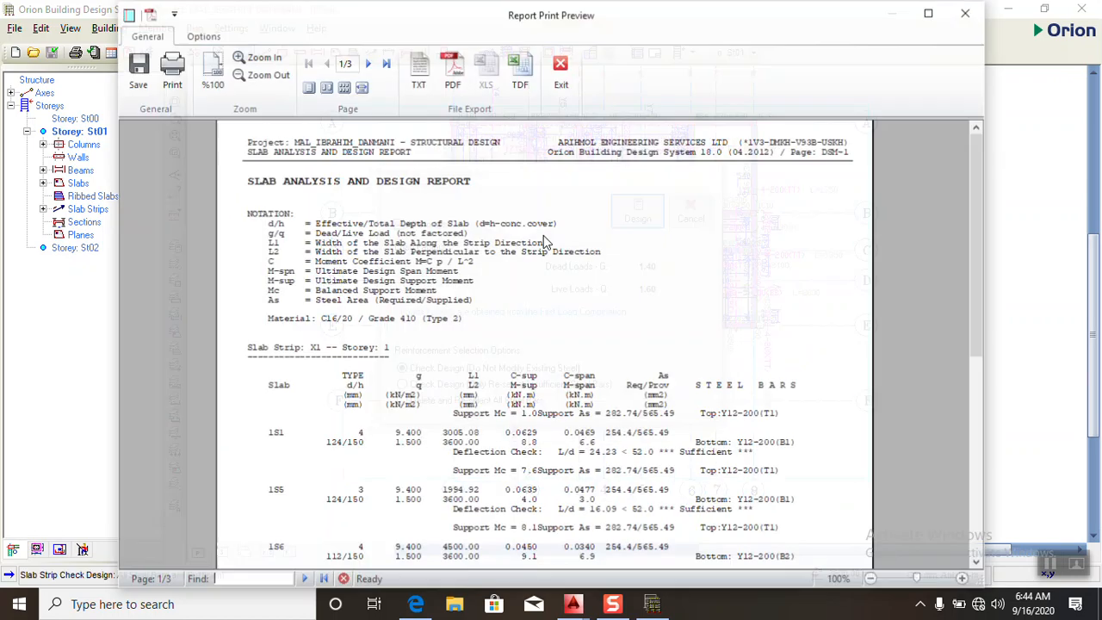
pyautogui.click(454, 73)
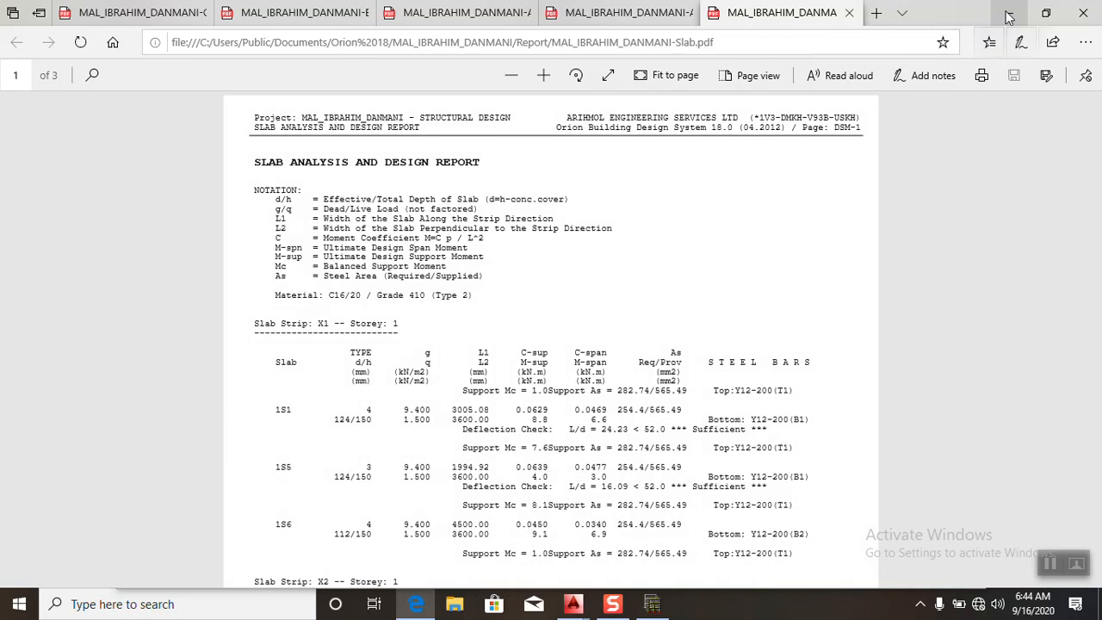
pyautogui.click(1010, 13)
pyautogui.click(564, 81)
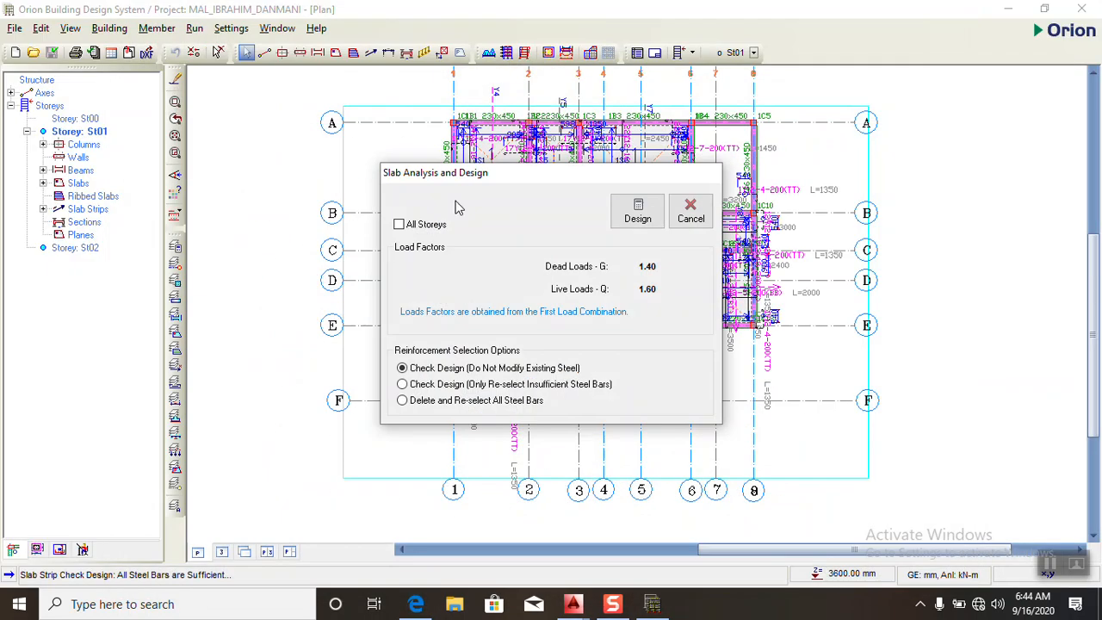
pyautogui.click(691, 211)
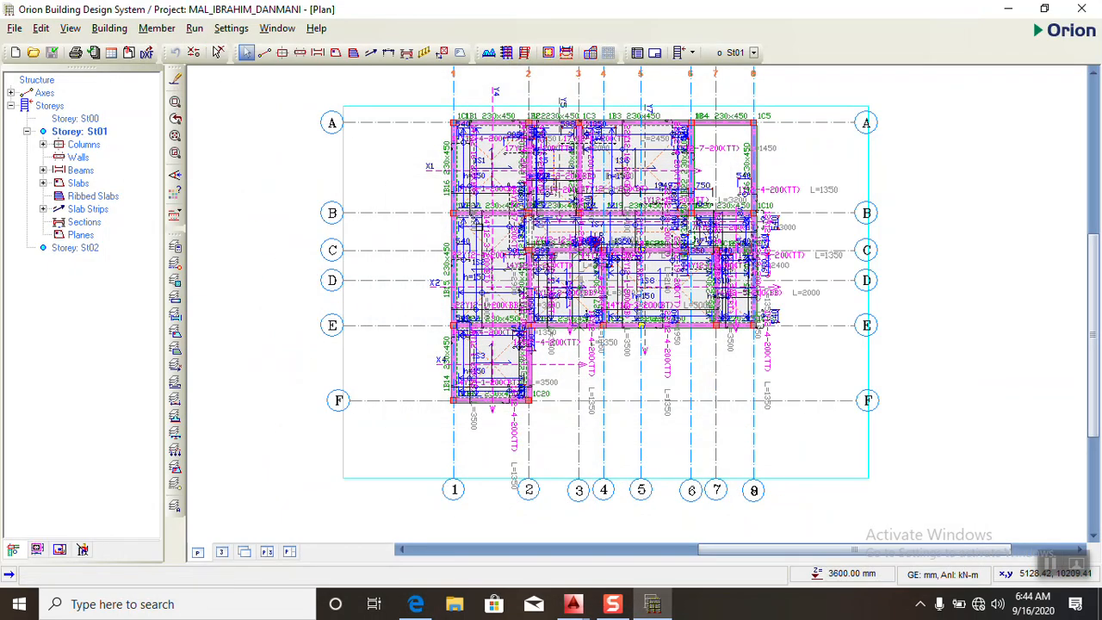
# - On storey St00, select all columns and start inserting a typical, non-square pad base for them
pyautogui.scroll(1, 597, 120)
pyautogui.scroll(-1, 269, 360)
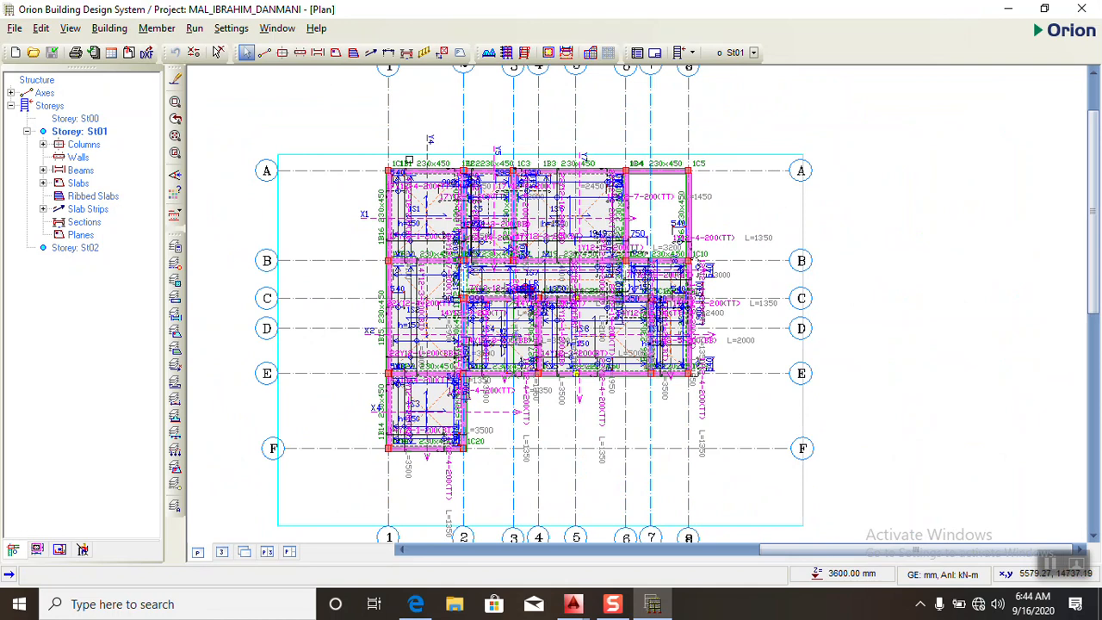
pyautogui.doubleClick(77, 118)
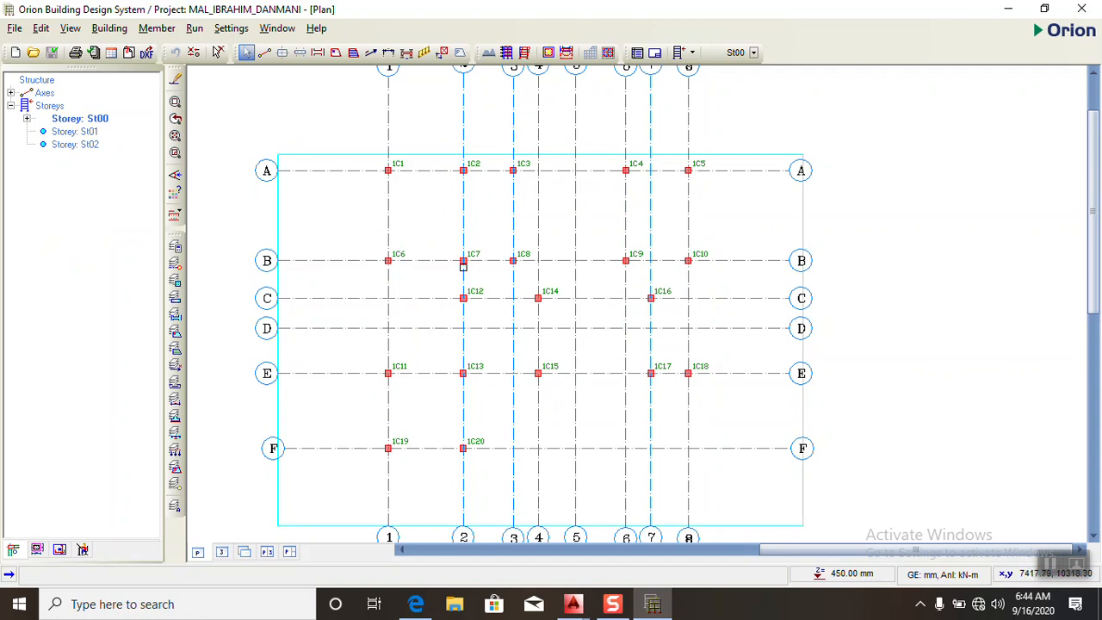
pyautogui.scroll(-4, 432, 226)
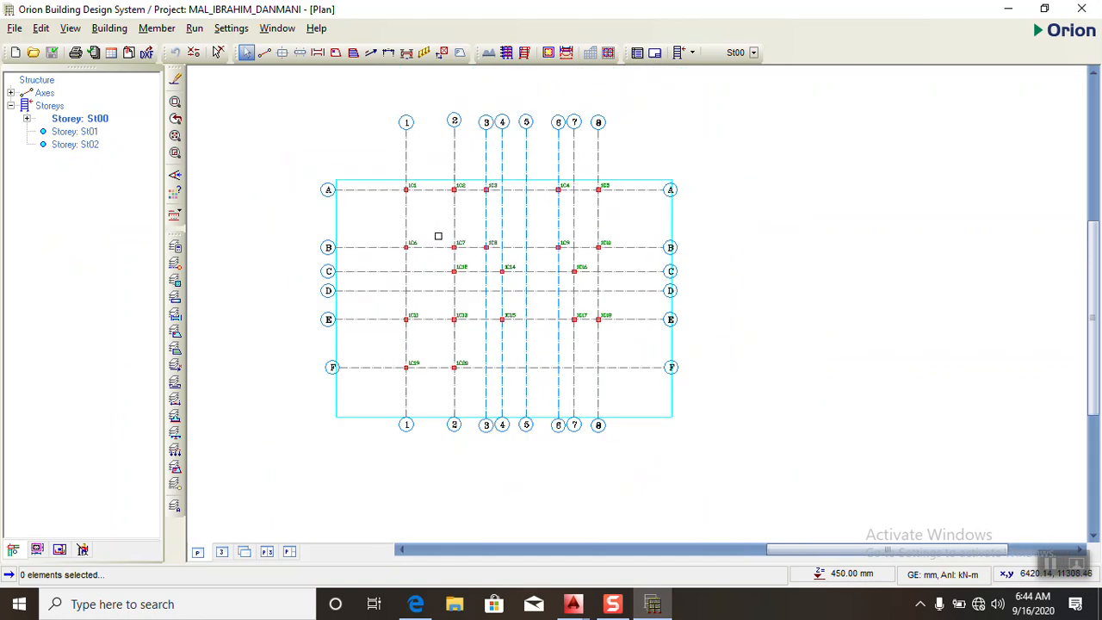
pyautogui.click(298, 100)
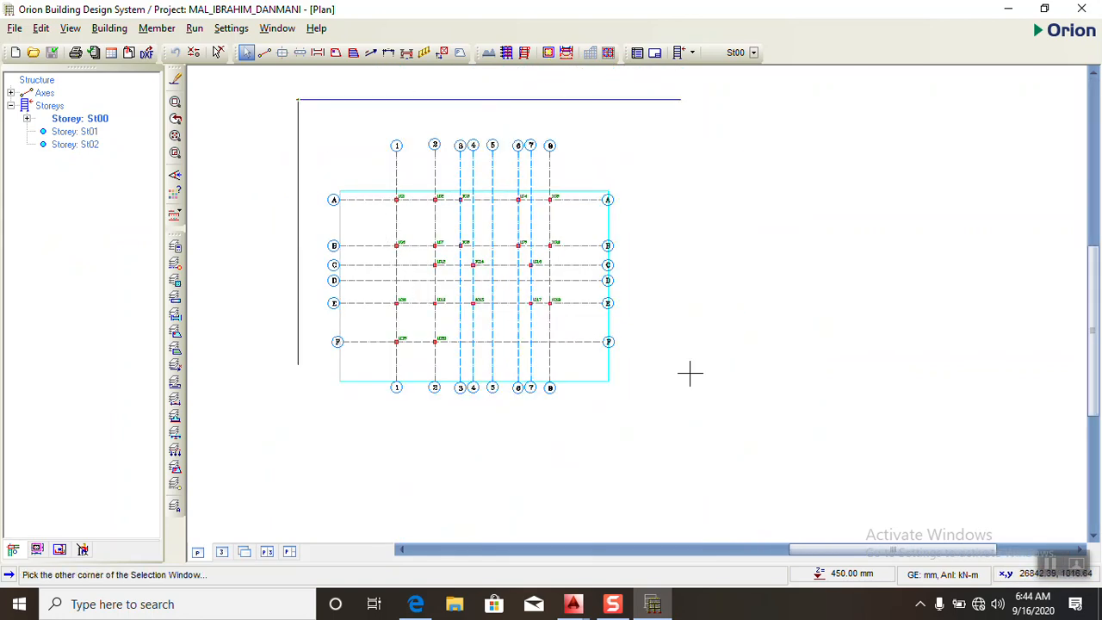
pyautogui.click(708, 432)
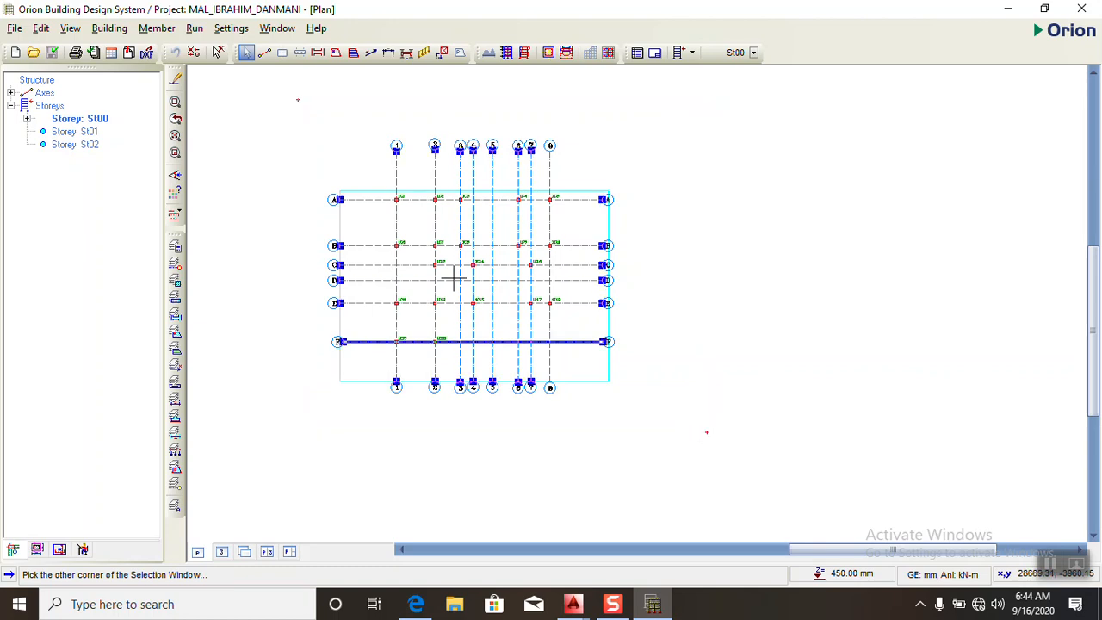
pyautogui.rightClick(414, 217)
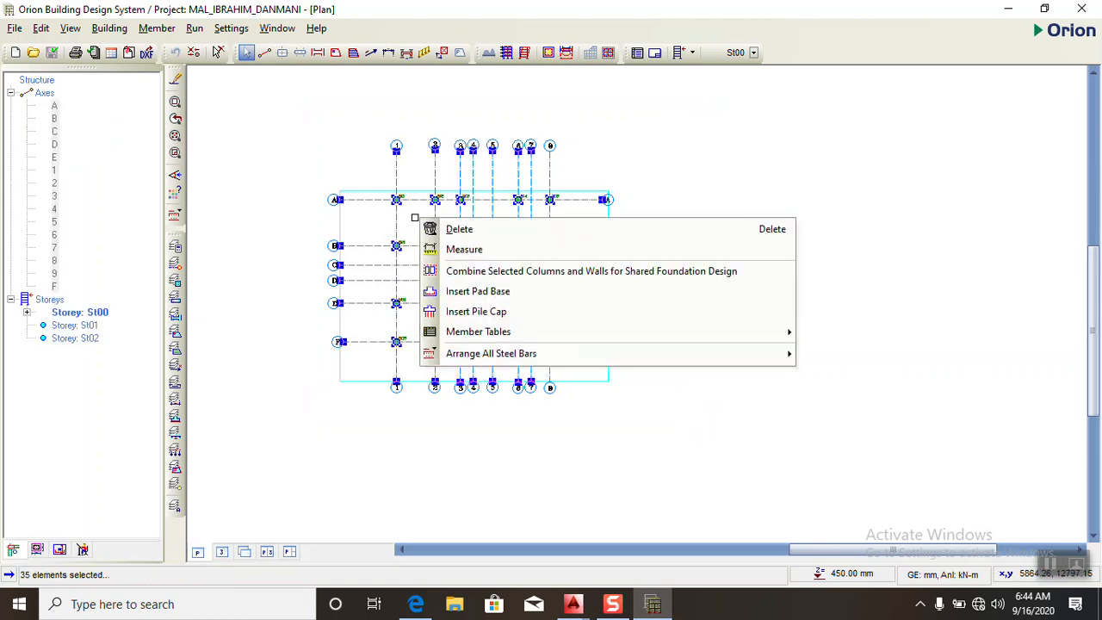
pyautogui.click(461, 296)
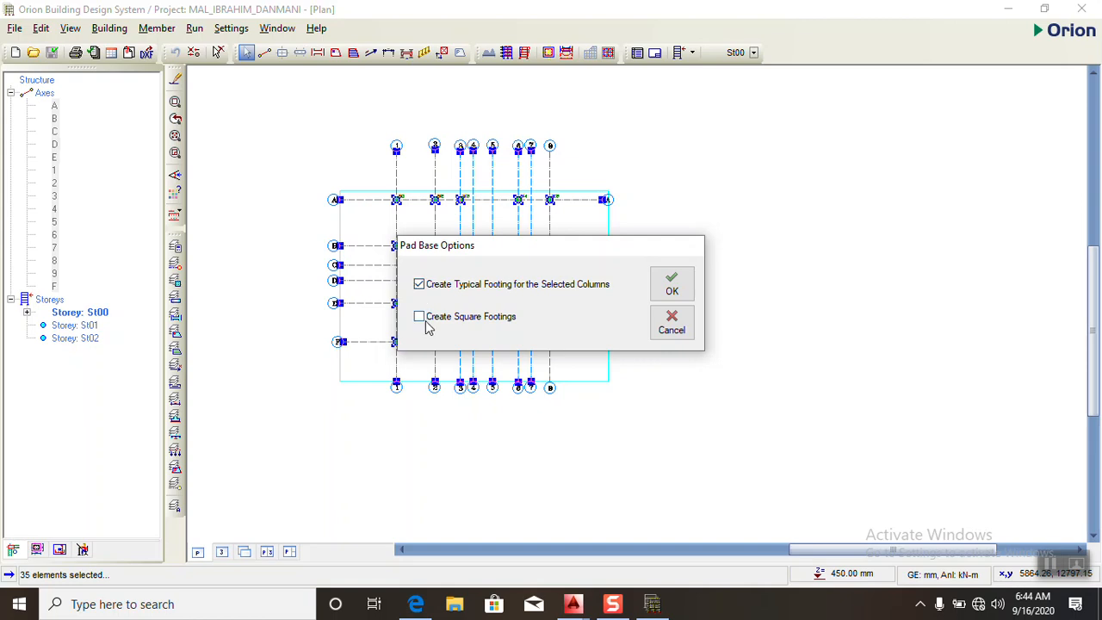
pyautogui.click(670, 284)
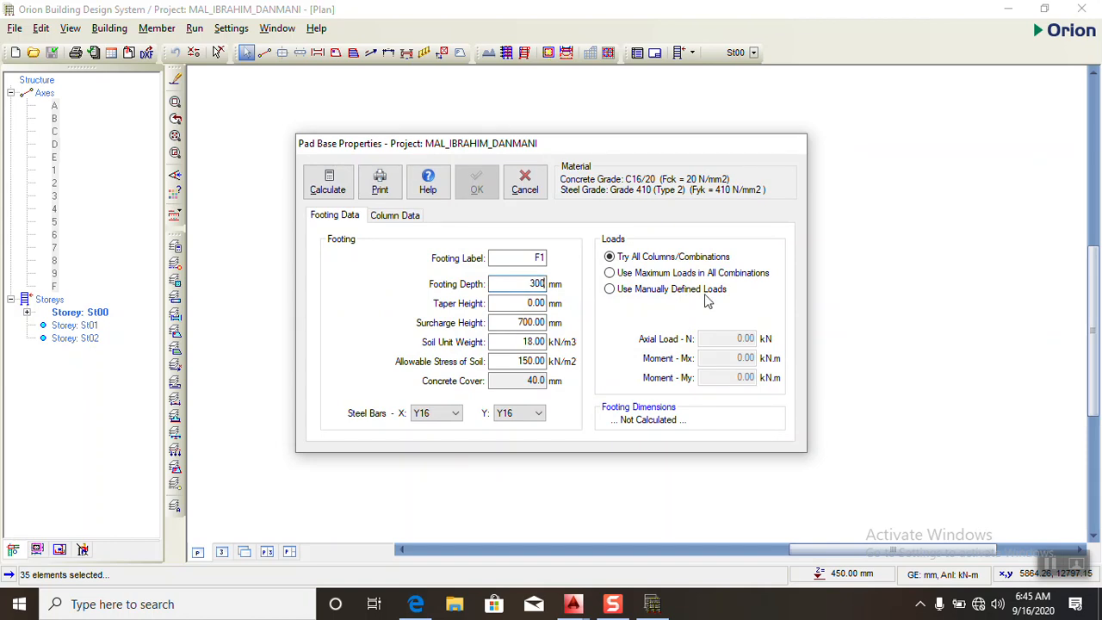
# - Calculate pad base F1 with a 300 mm footing depth and manually defined loads, and insert it under all selected columns
pyautogui.click(620, 275)
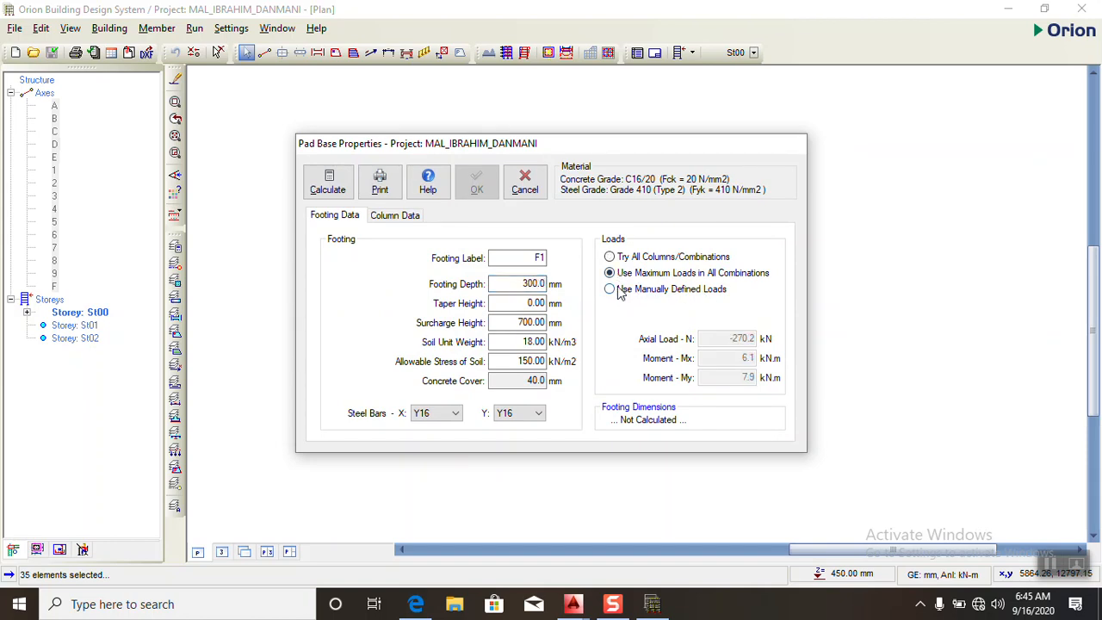
pyautogui.click(612, 290)
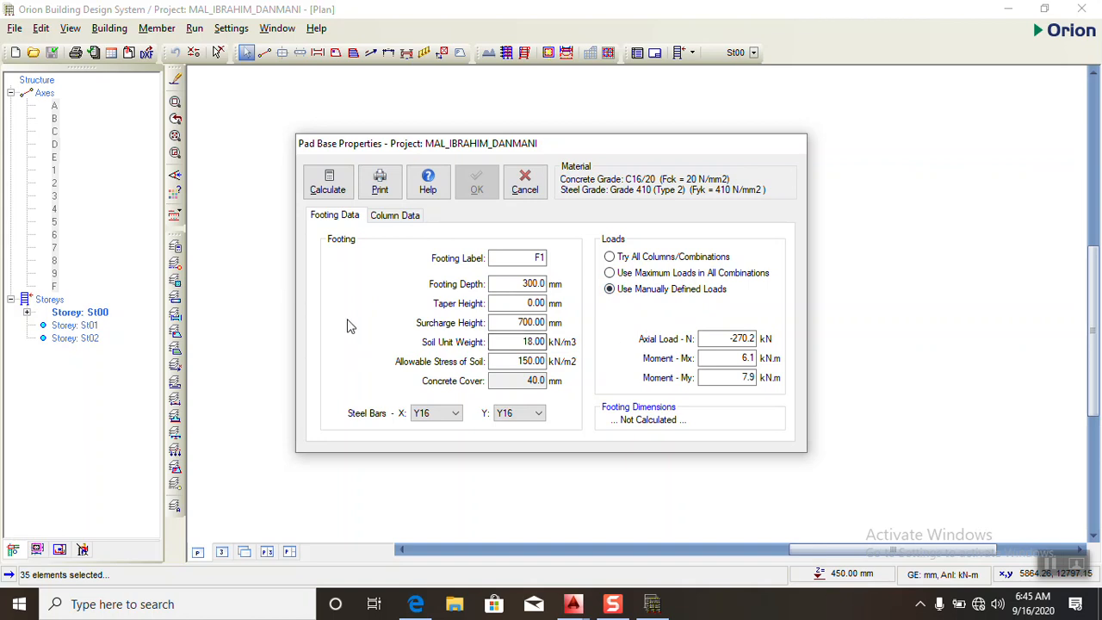
pyautogui.click(322, 191)
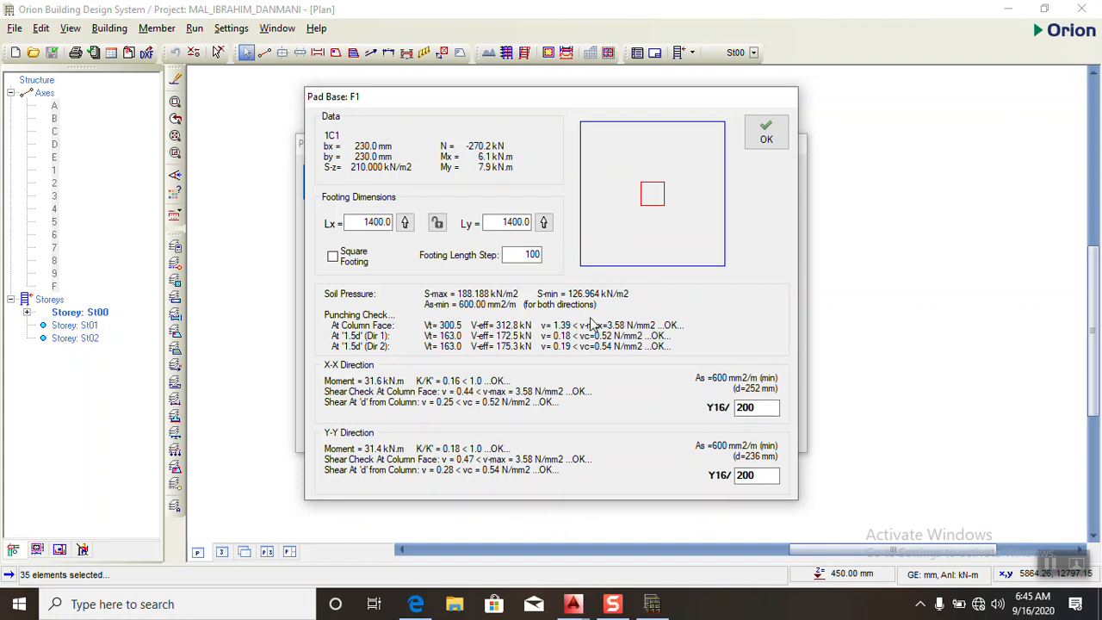
pyautogui.click(767, 131)
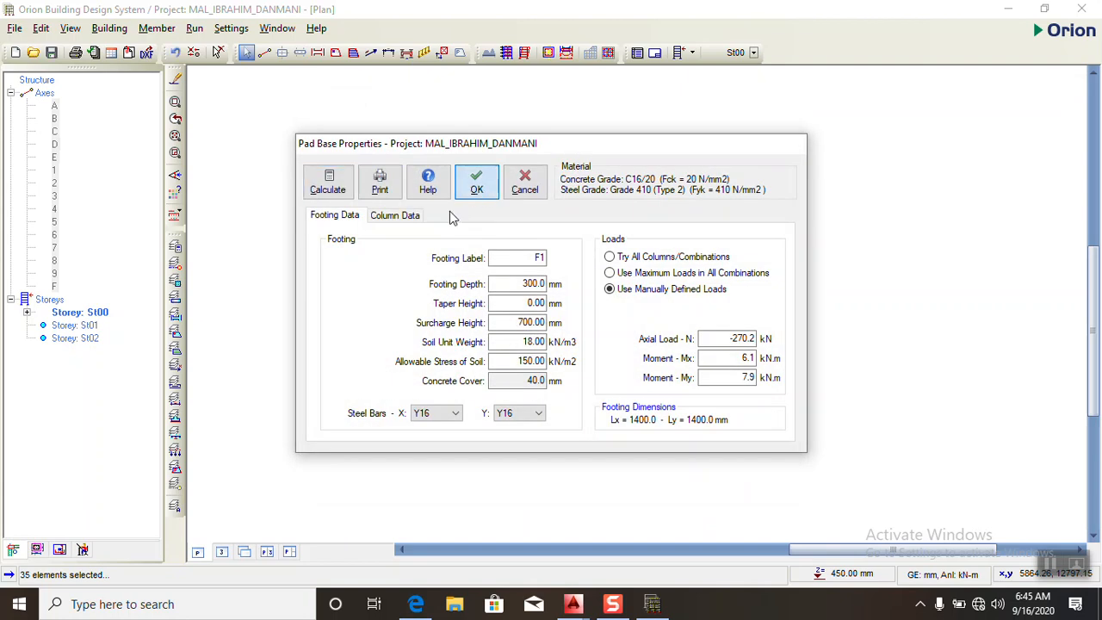
pyautogui.click(334, 304)
# - Examine the pad bases on the St00 plan and under the whole building in the 3D view
pyautogui.scroll(3, 379, 265)
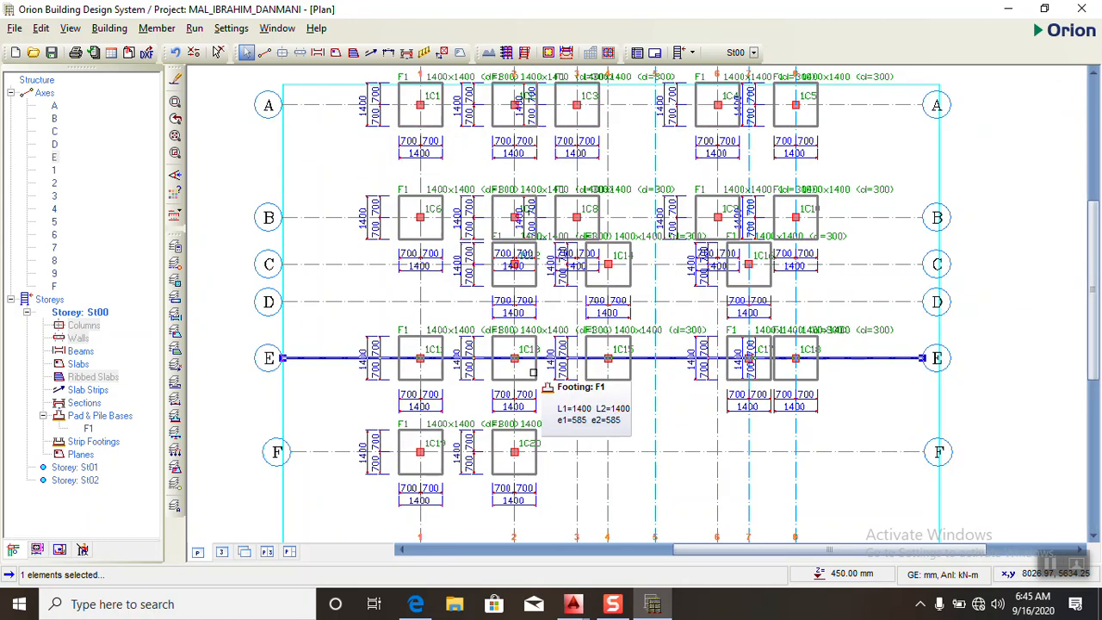
pyautogui.scroll(-3, 542, 392)
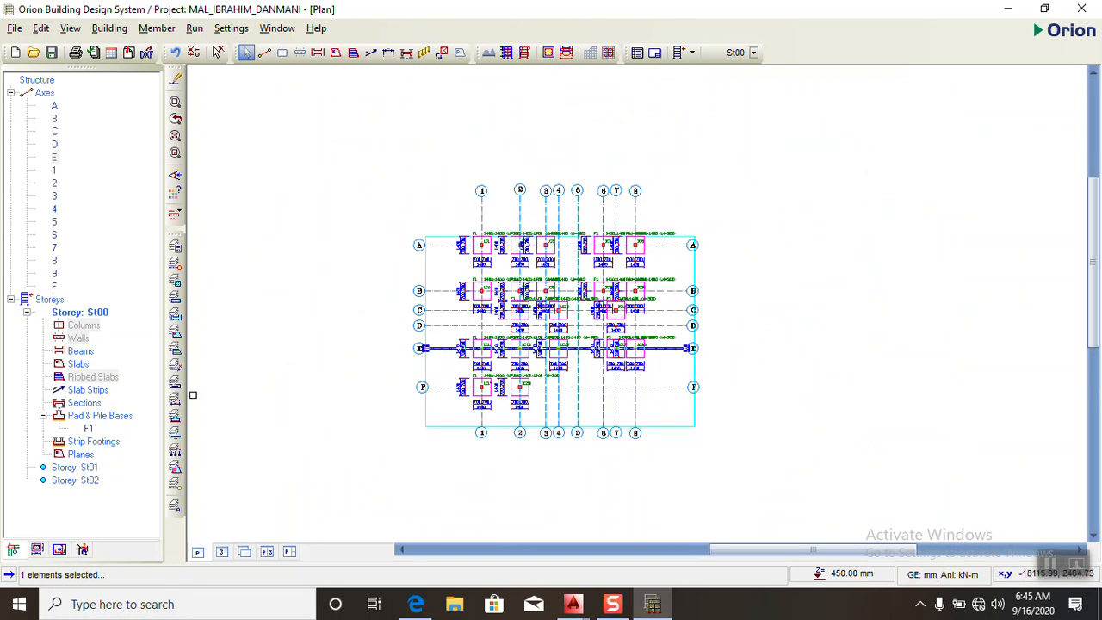
pyautogui.scroll(2, 483, 255)
pyautogui.scroll(-1, 483, 255)
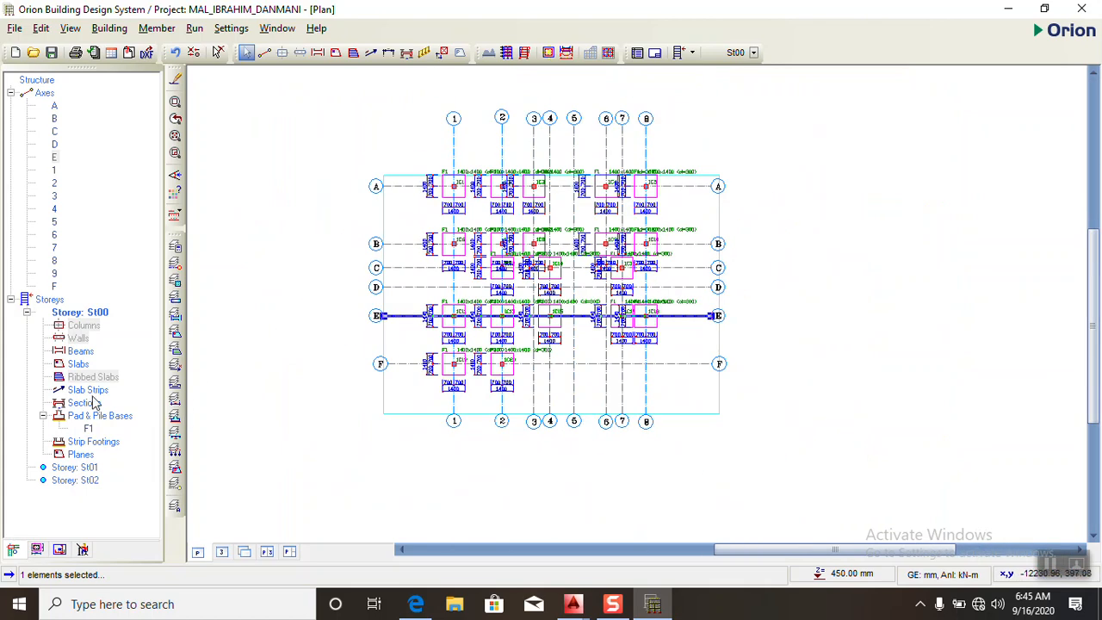
pyautogui.click(221, 552)
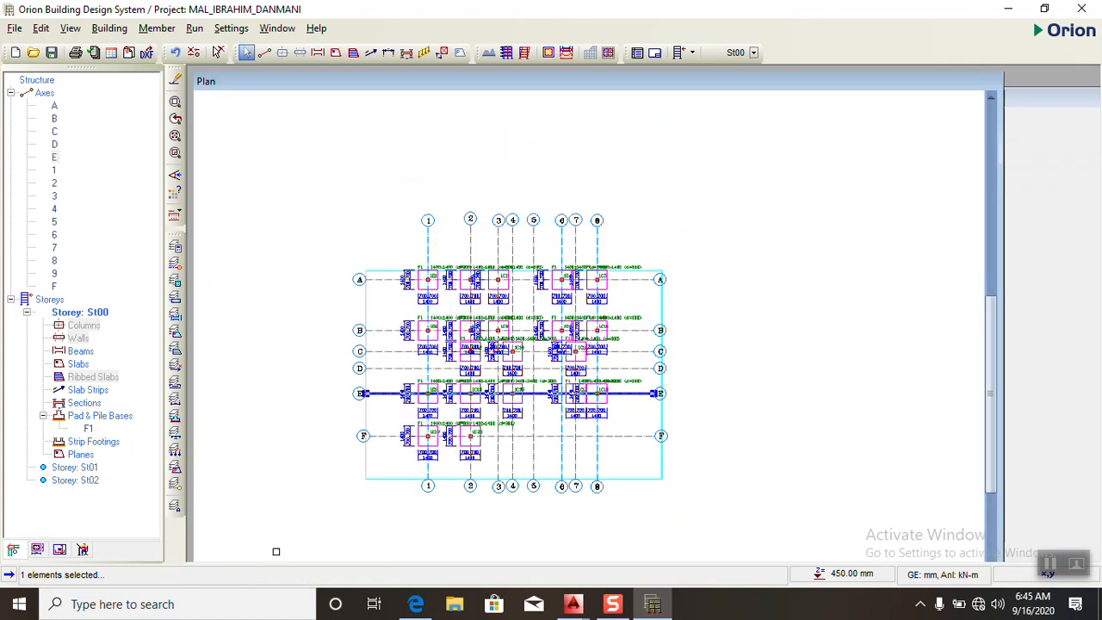
pyautogui.scroll(-3, 507, 423)
pyautogui.moveTo(523, 522); pyautogui.dragTo(325, 513)
pyautogui.scroll(3, 620, 379)
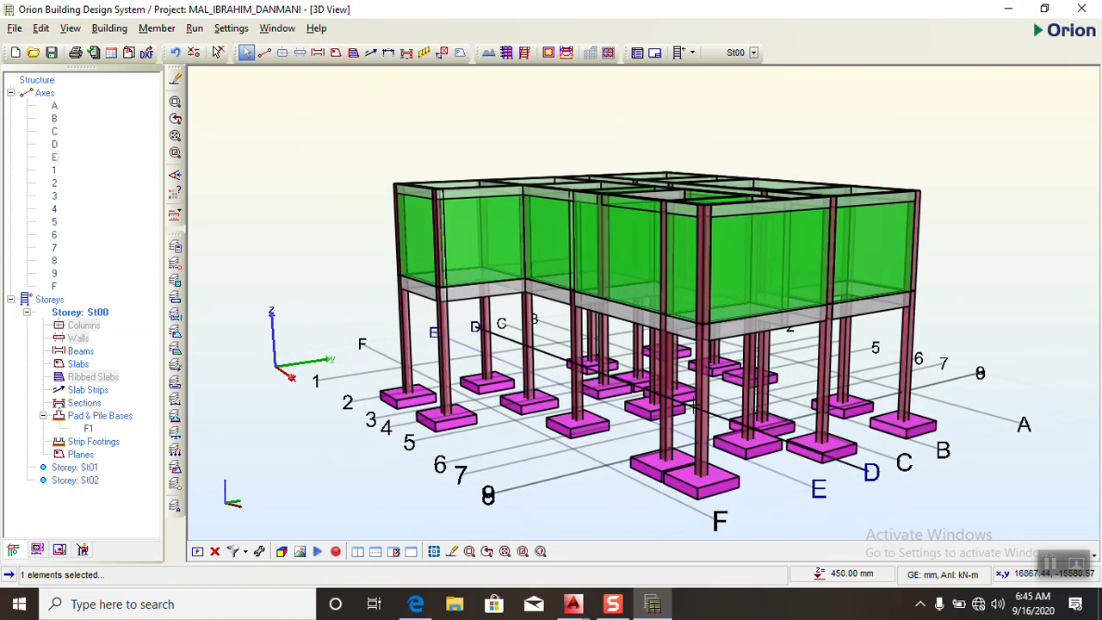
pyautogui.moveTo(463, 528); pyautogui.dragTo(515, 539)
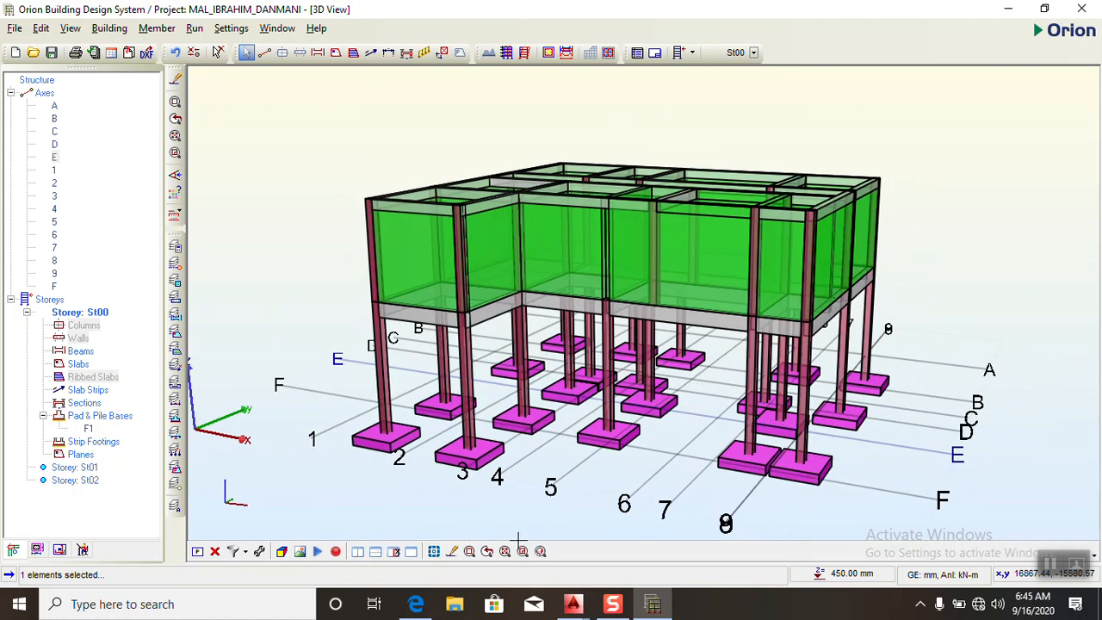
pyautogui.scroll(-3, 667, 418)
pyautogui.moveTo(492, 474); pyautogui.dragTo(590, 487)
pyautogui.scroll(2, 663, 446)
pyautogui.scroll(4, 593, 403)
pyautogui.scroll(-2, 589, 394)
pyautogui.scroll(-2, 589, 393)
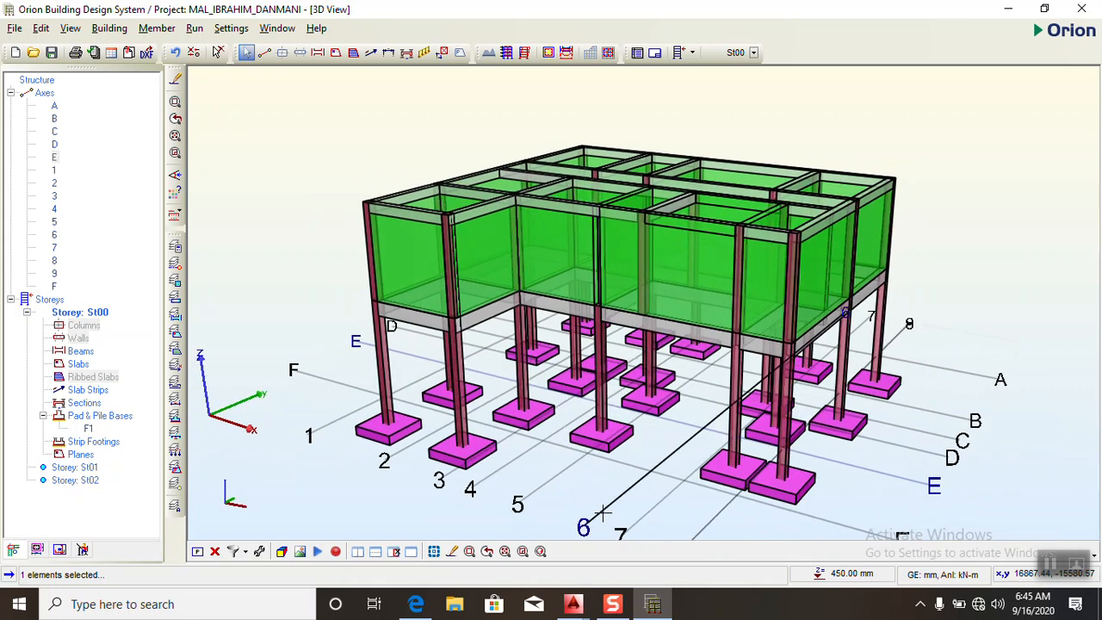
pyautogui.scroll(1, 605, 514)
pyautogui.scroll(-2, 599, 519)
pyautogui.scroll(1, 607, 519)
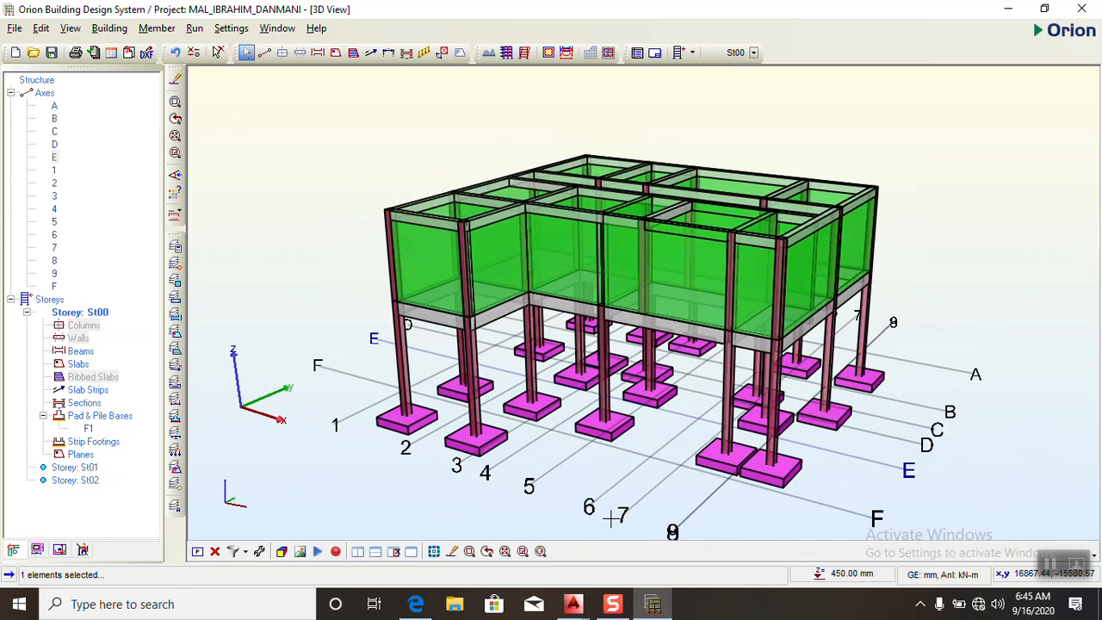
pyautogui.scroll(1, 612, 518)
pyautogui.scroll(-2, 588, 455)
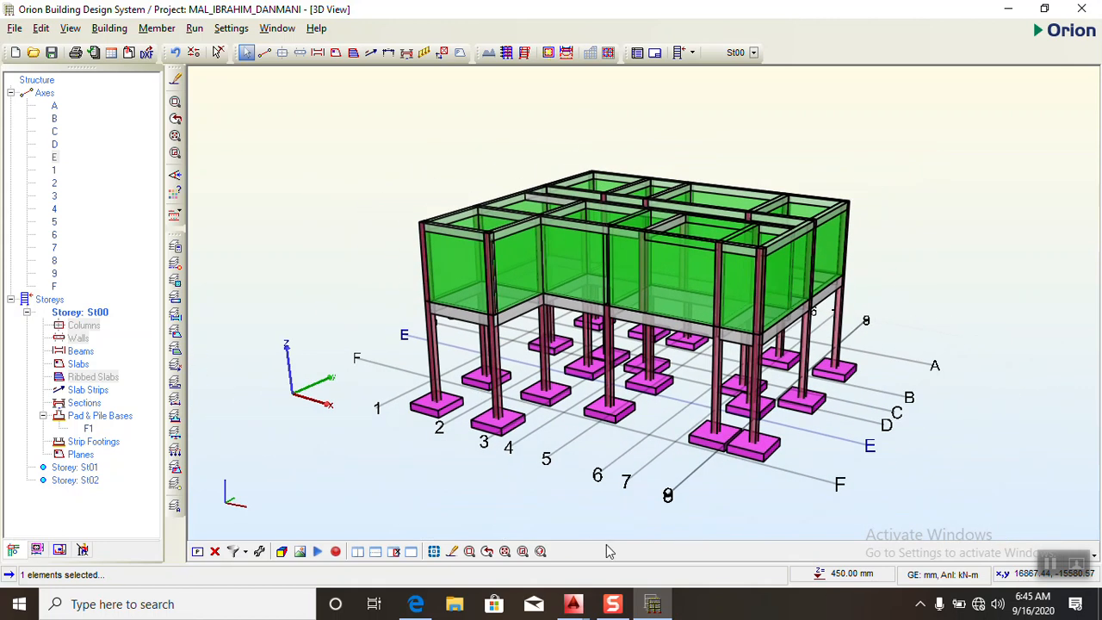
pyautogui.moveTo(585, 520); pyautogui.dragTo(590, 520)
pyautogui.moveTo(507, 497); pyautogui.dragTo(573, 468, button='middle')
pyautogui.scroll(2, 766, 469)
pyautogui.moveTo(734, 471); pyautogui.dragTo(642, 509, button='middle')
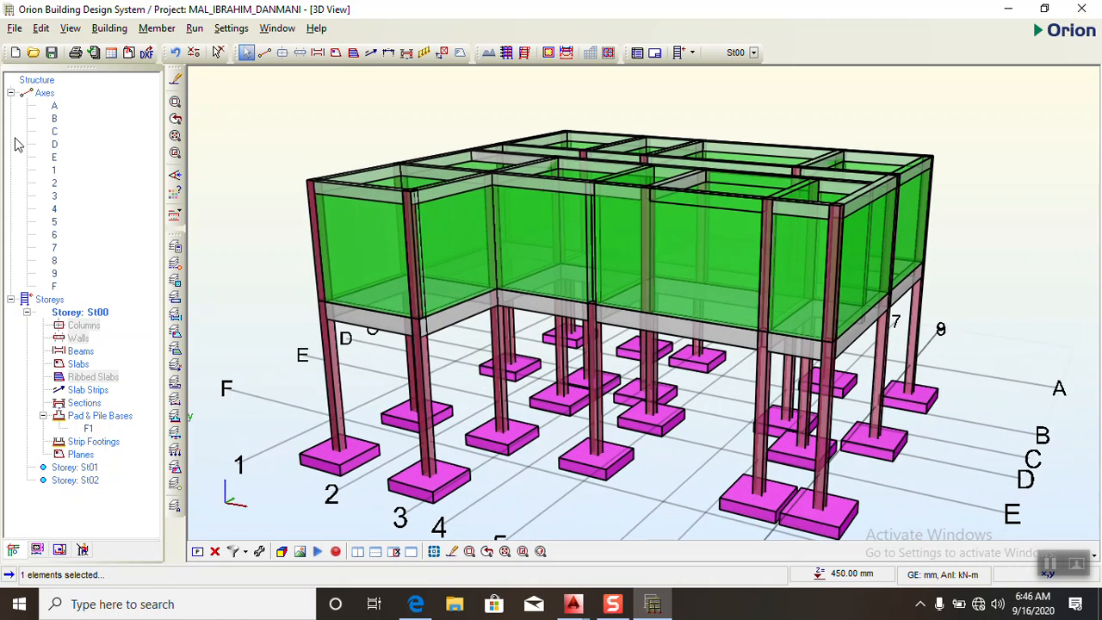
pyautogui.click(17, 28)
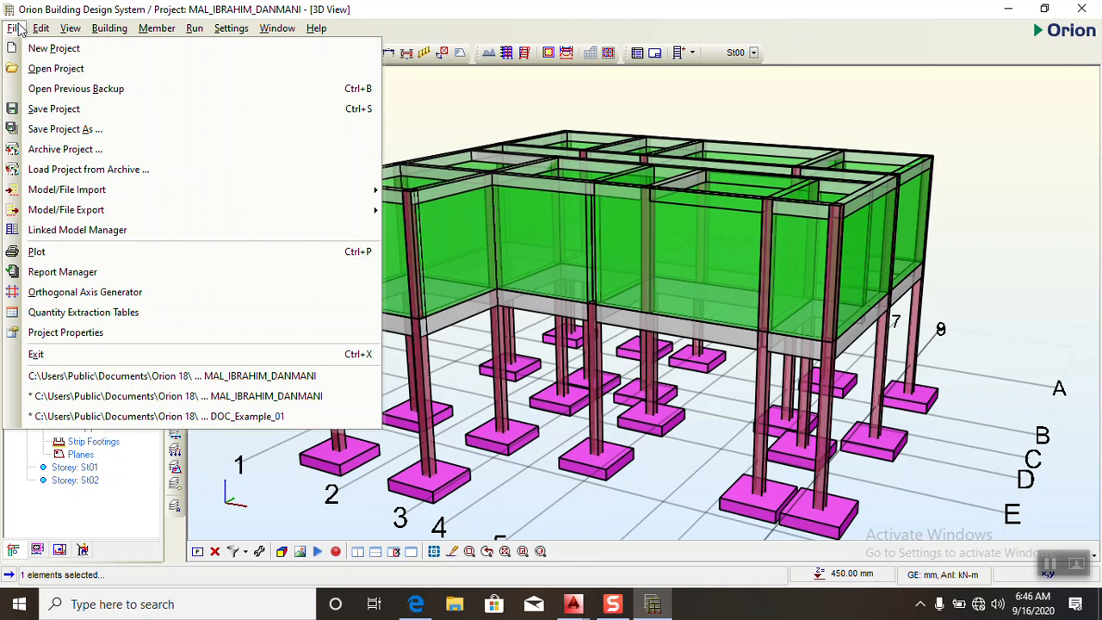
pyautogui.moveTo(298, 210)
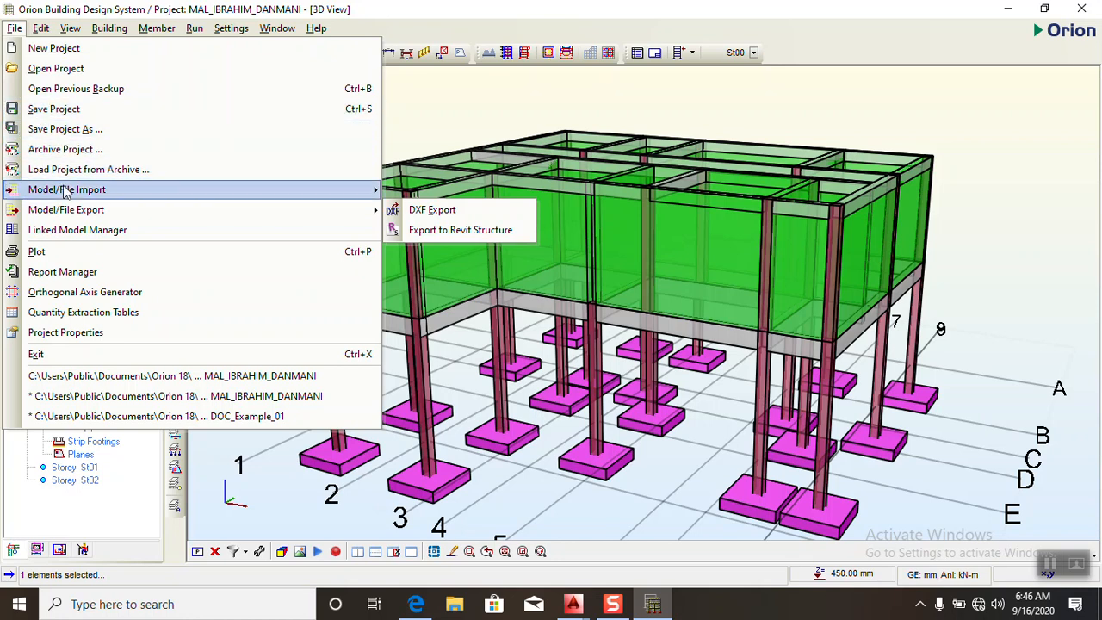
pyautogui.moveTo(43, 215)
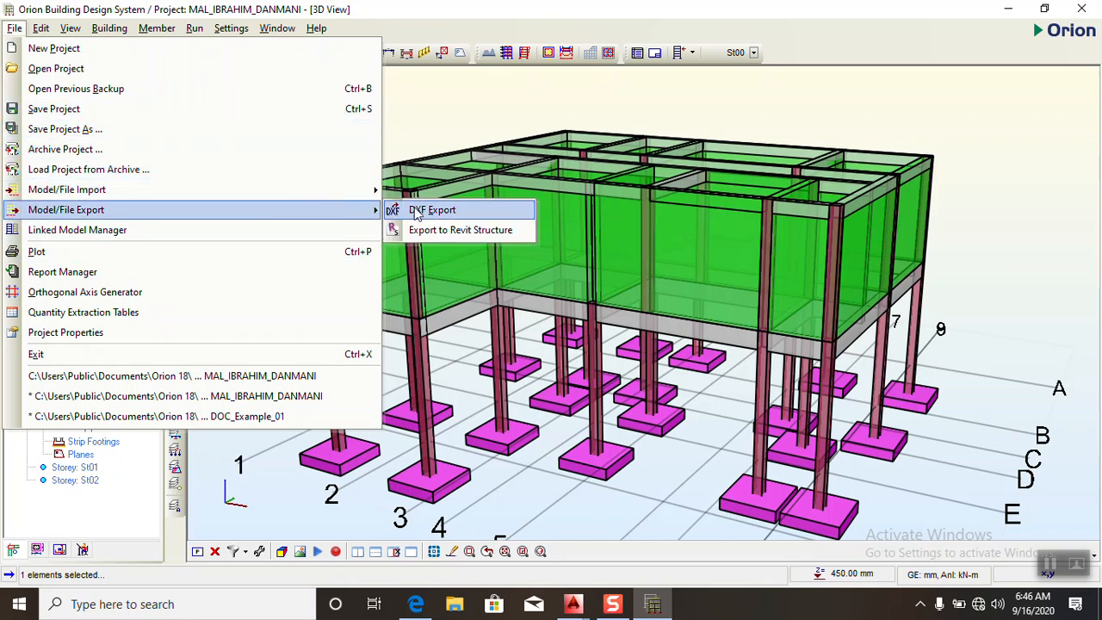
pyautogui.moveTo(102, 195)
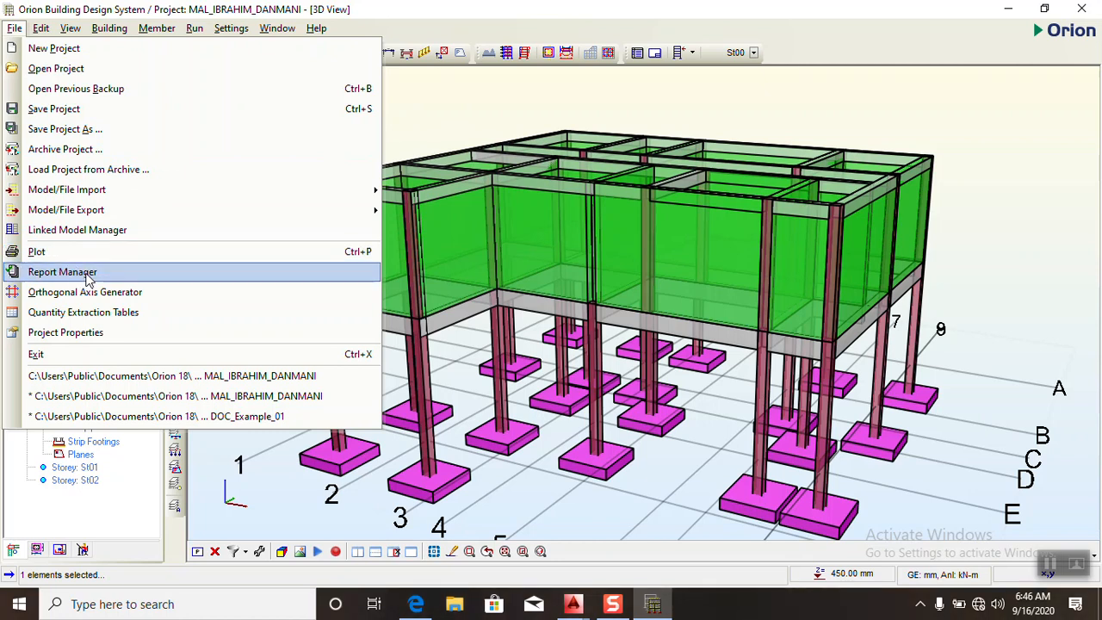
# - Return from the 3D view to the plan and open the pad footing detail sheets
pyautogui.click(448, 108)
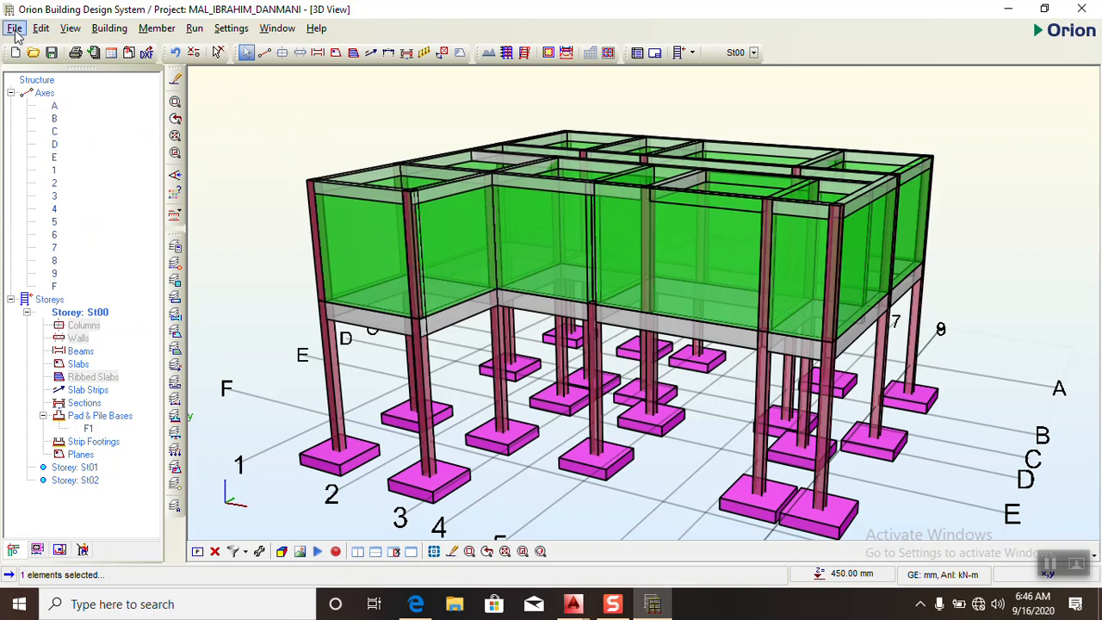
pyautogui.click(197, 551)
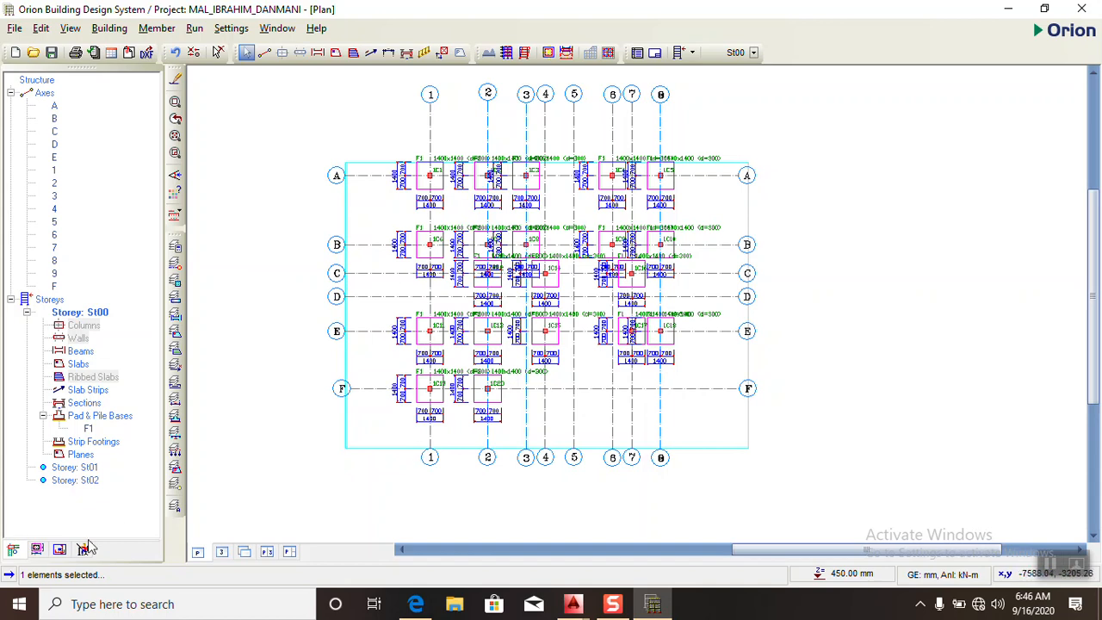
pyautogui.click(13, 552)
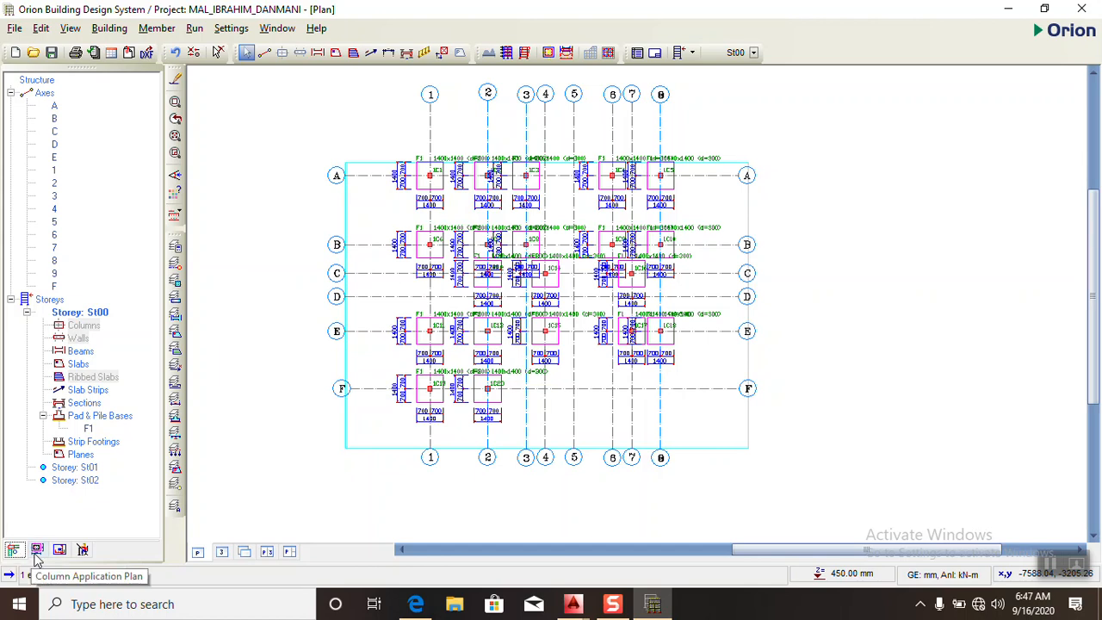
pyautogui.click(36, 554)
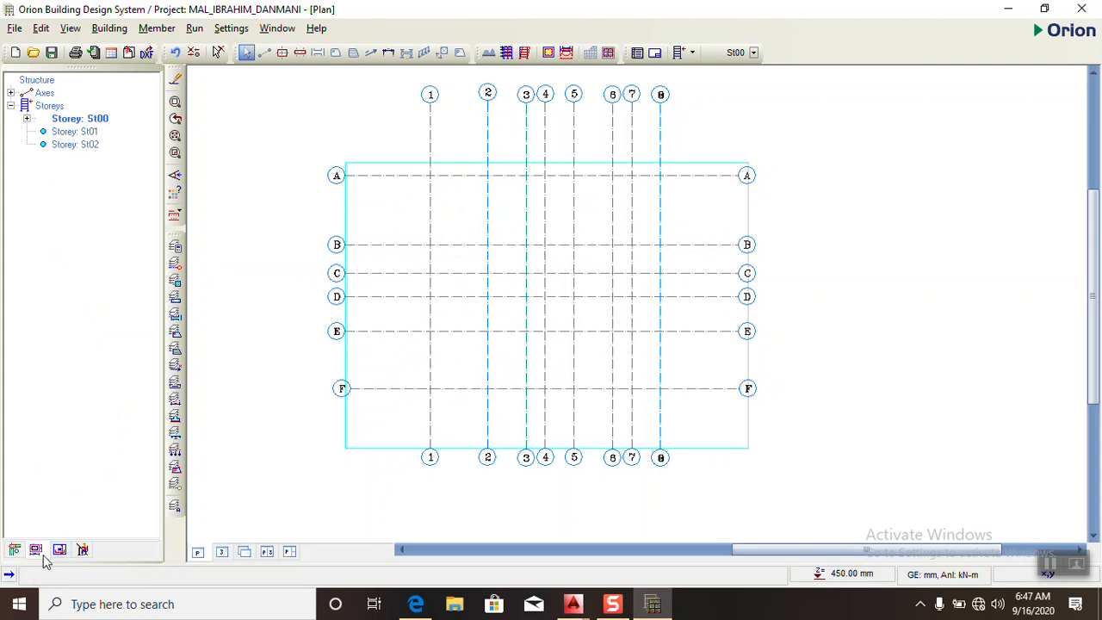
pyautogui.click(59, 551)
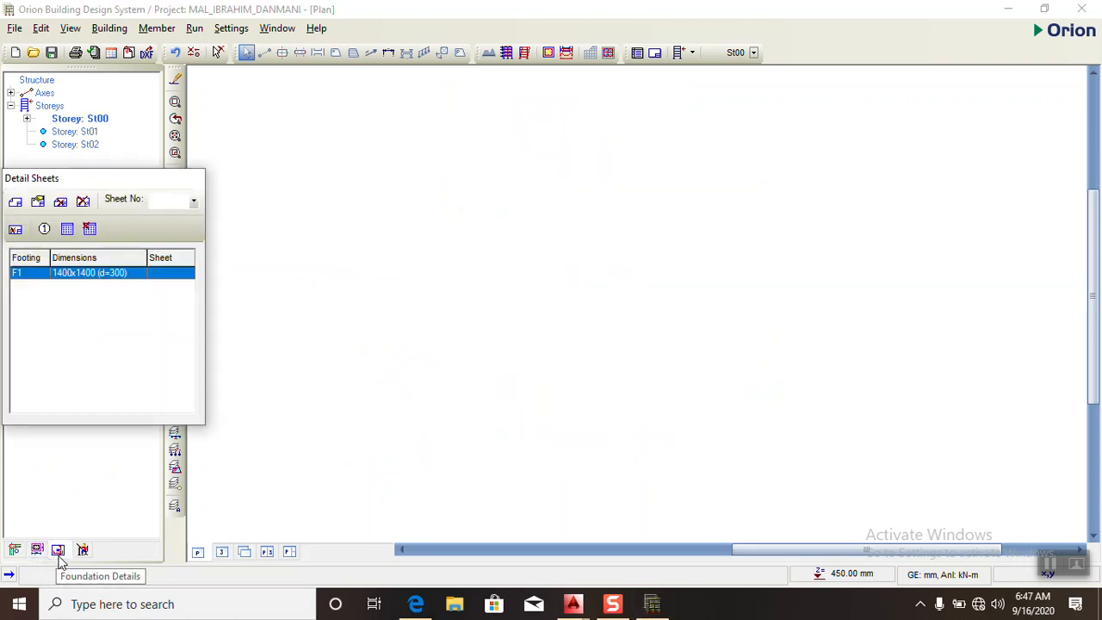
# - Create an A3 detail sheet at 1/20 drawing and detail scale and place the footing F1 detail on it
pyautogui.click(93, 273)
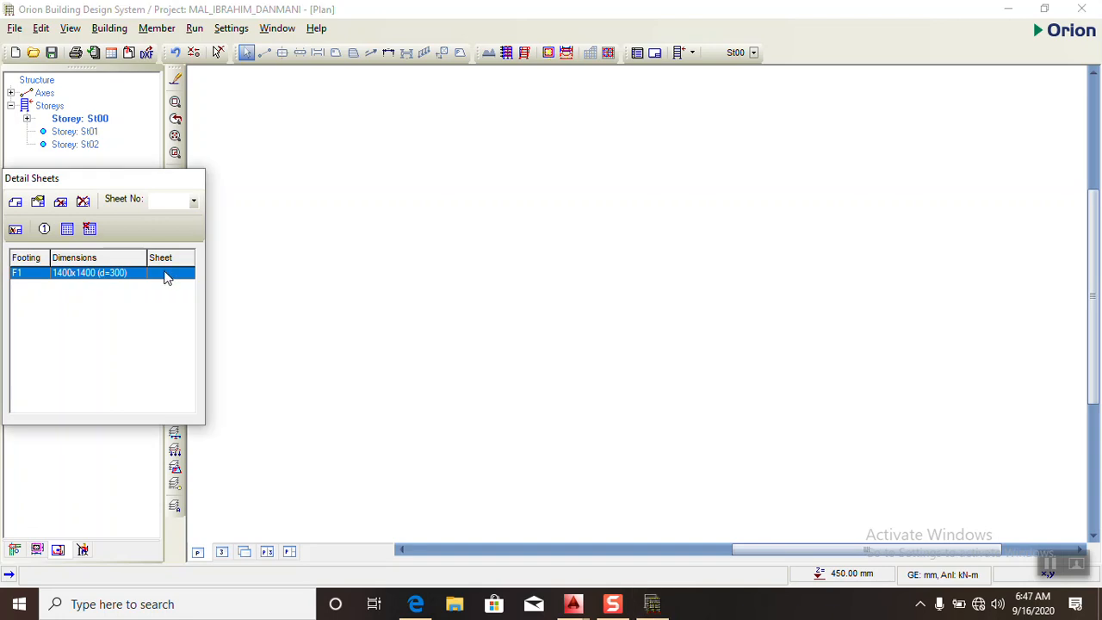
pyautogui.click(15, 204)
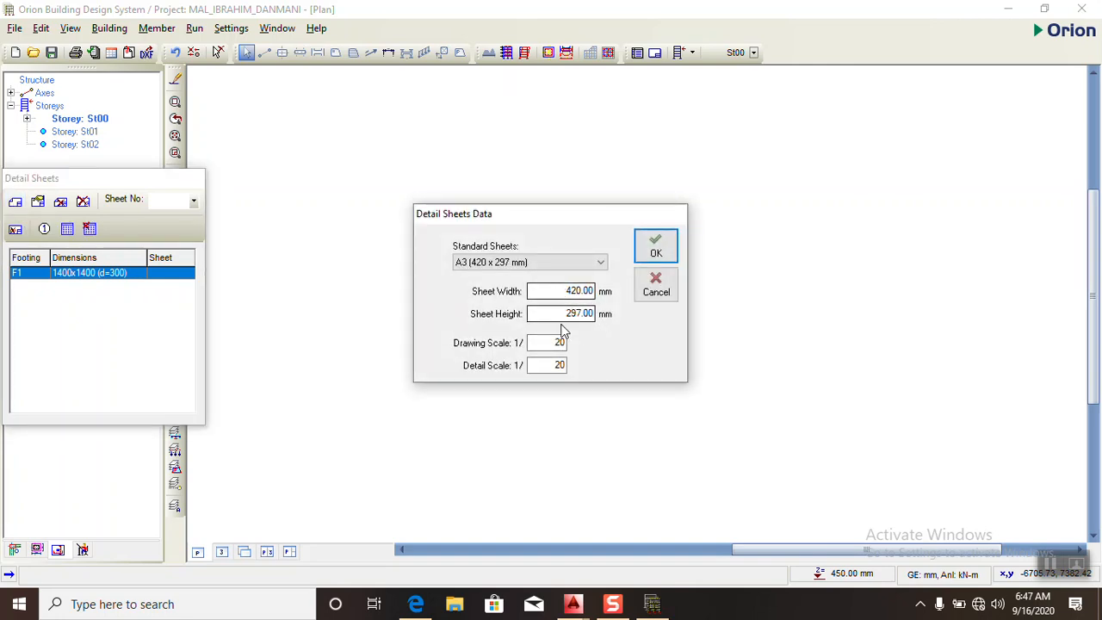
pyautogui.click(656, 250)
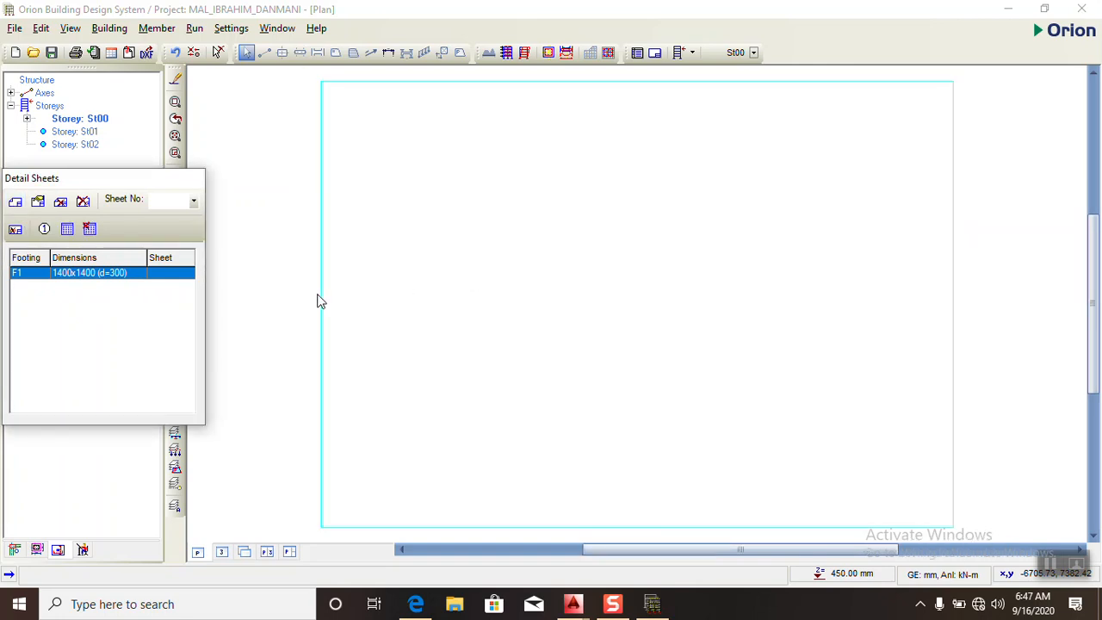
pyautogui.moveTo(69, 276)
pyautogui.mouseDown()
pyautogui.moveTo(143, 305)
pyautogui.moveTo(522, 344)
pyautogui.mouseUp()
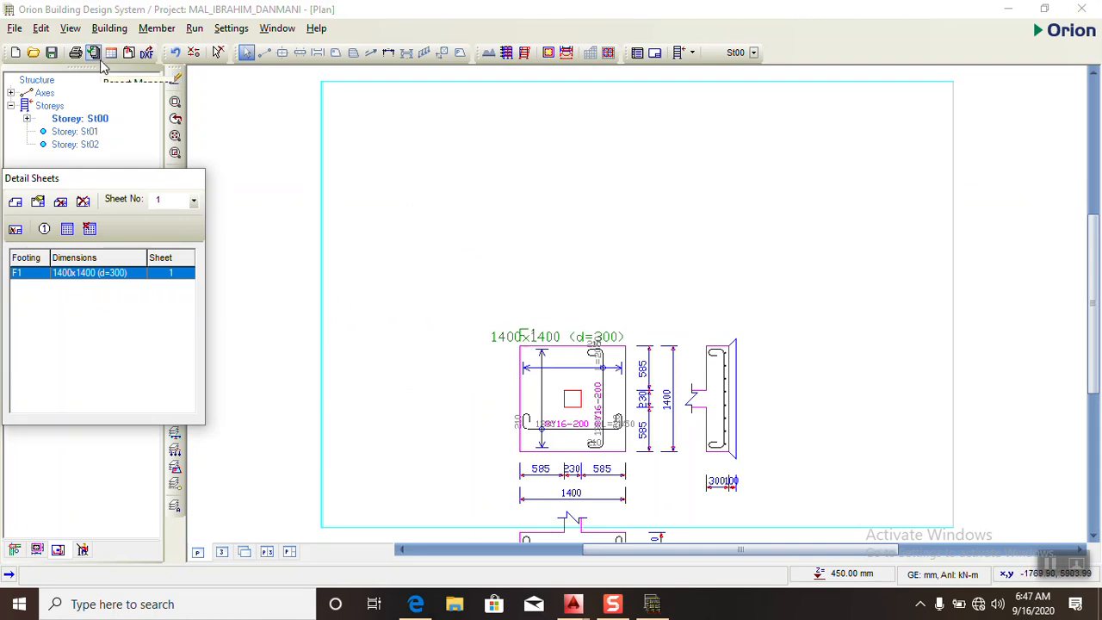
# - Export the footing detail as the Sheet_01 DXF with grouped drawing objects, view it in AutoCAD and return to Orion
pyautogui.click(147, 53)
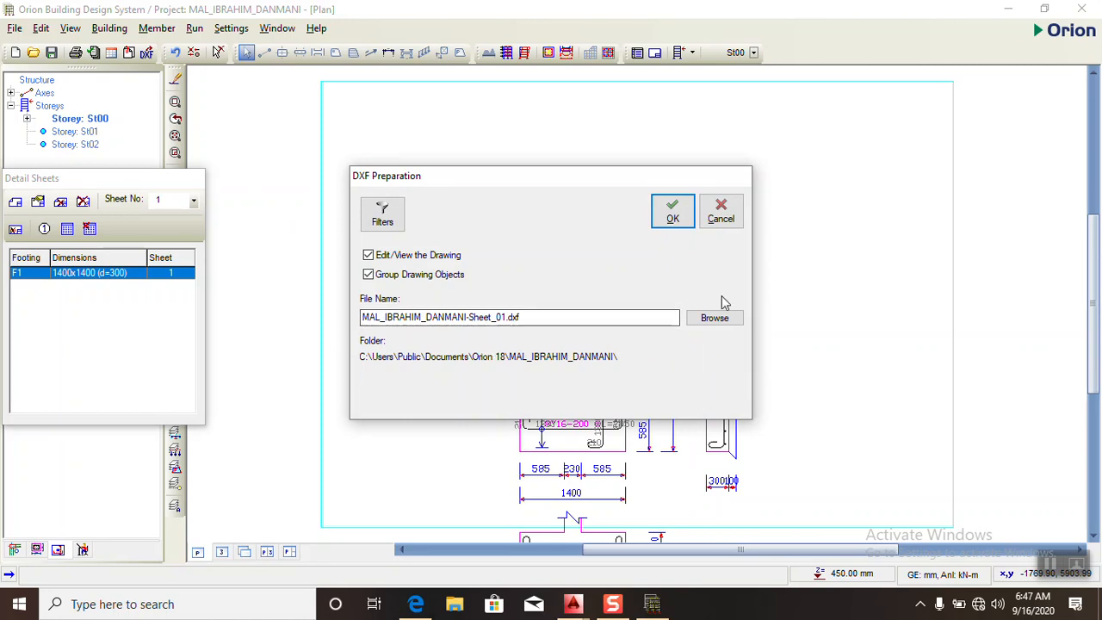
pyautogui.click(673, 220)
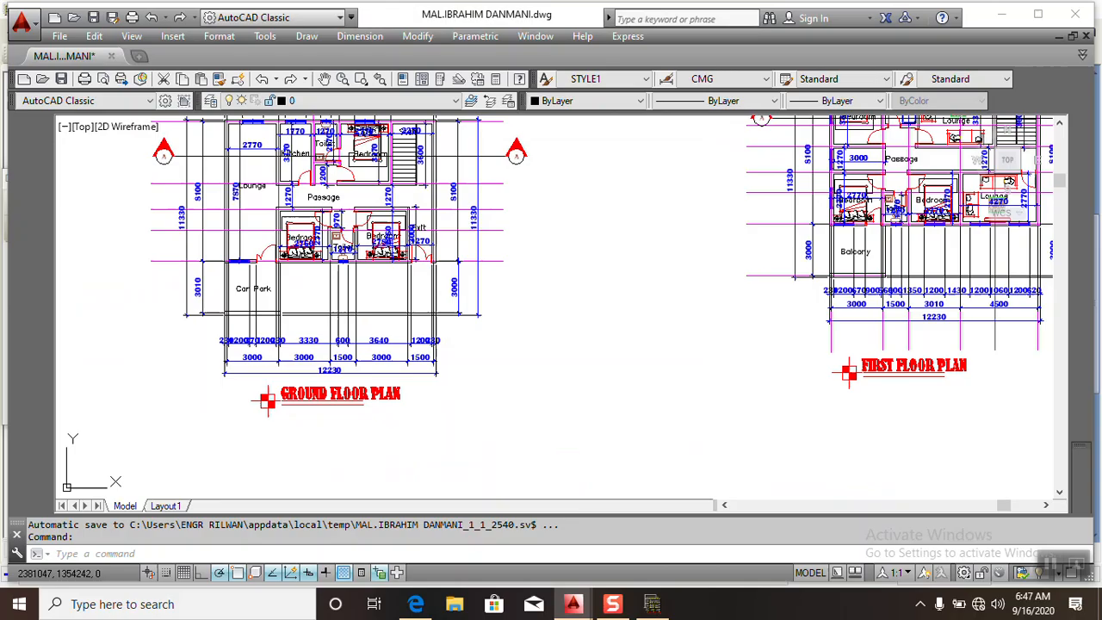
pyautogui.scroll(-4, 379, 361)
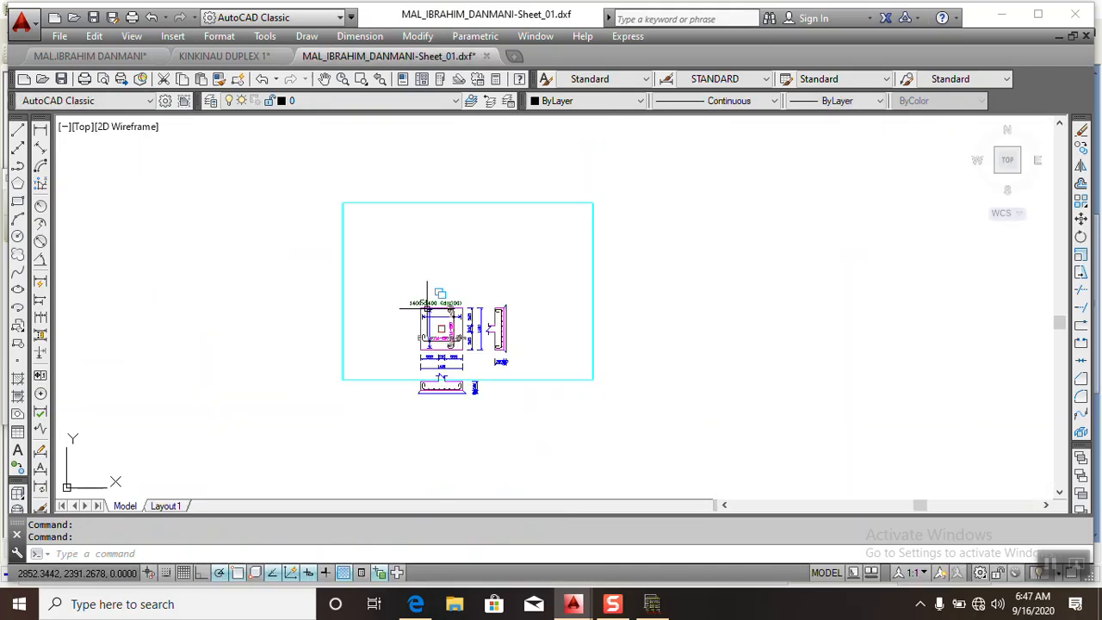
pyautogui.click(652, 604)
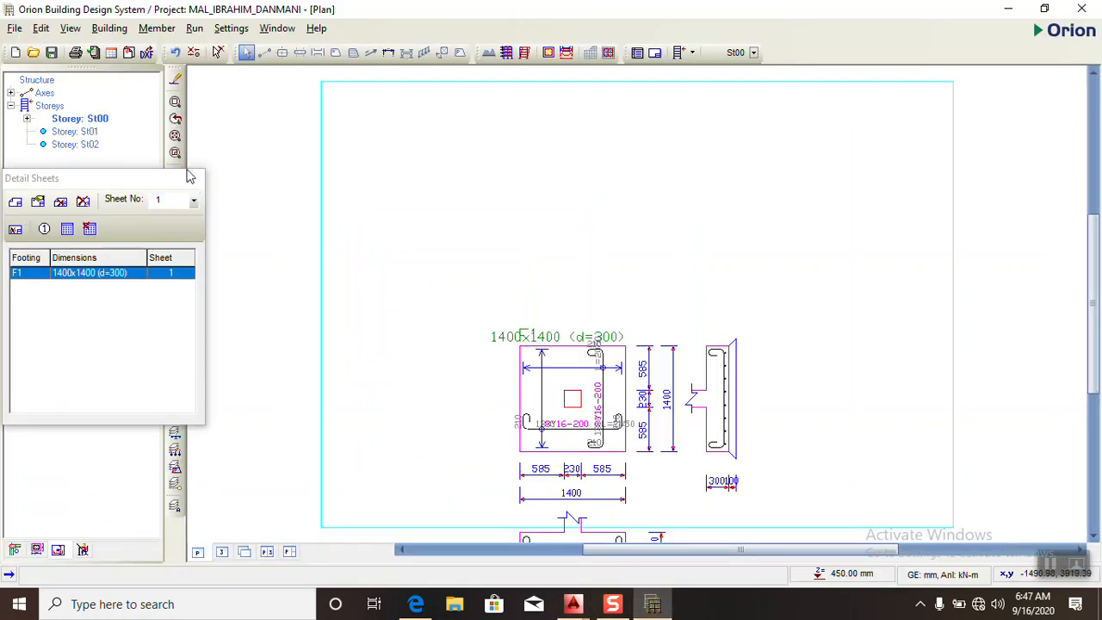
# - Return to the St00 plan view and open Column/Wall Design from the building's post-analysis options
pyautogui.click(14, 551)
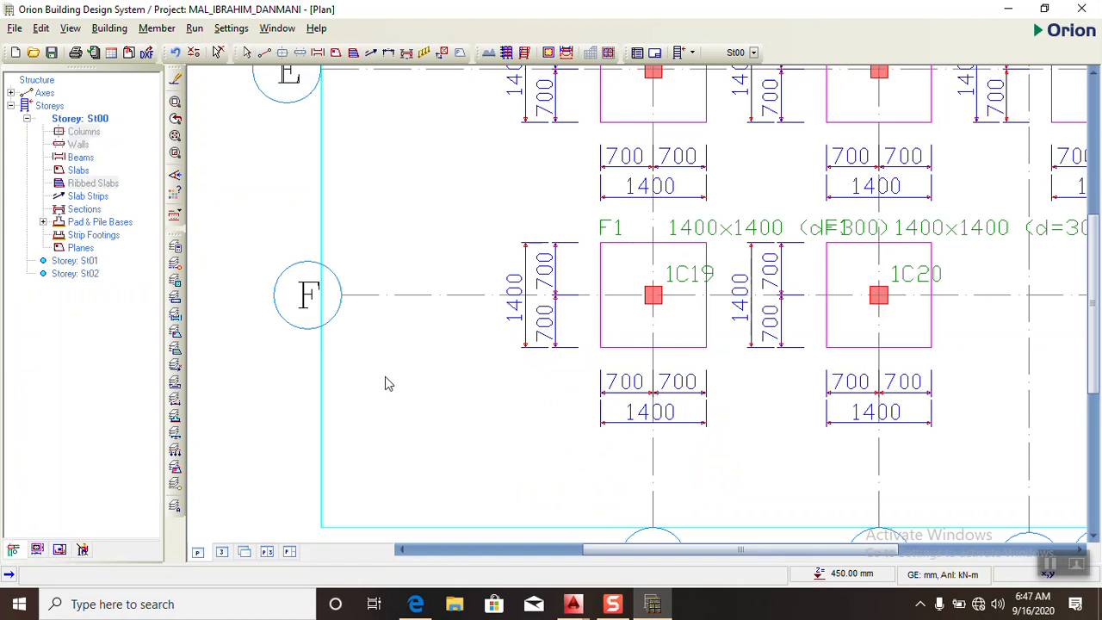
pyautogui.scroll(-8, 372, 376)
pyautogui.scroll(3, 479, 289)
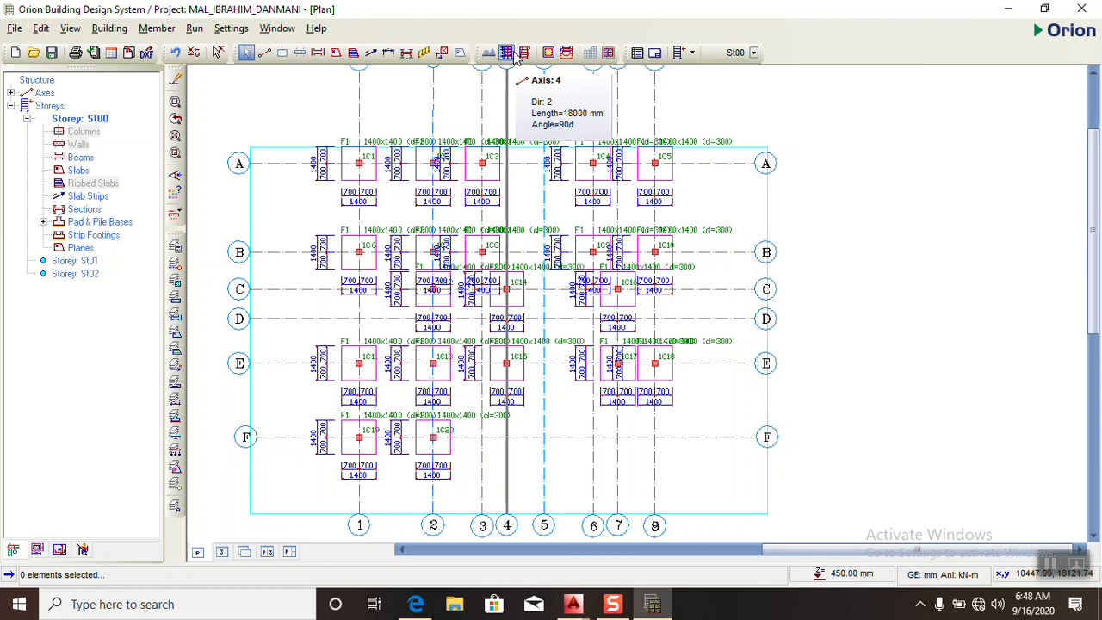
pyautogui.hotkey('ctrl', 's')
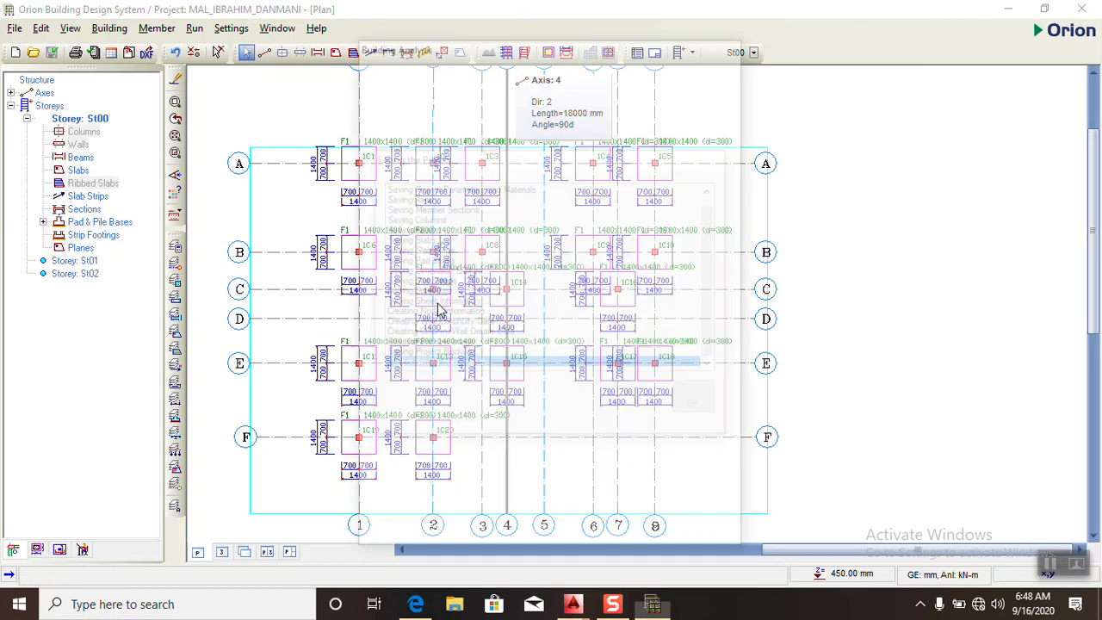
pyautogui.click(554, 112)
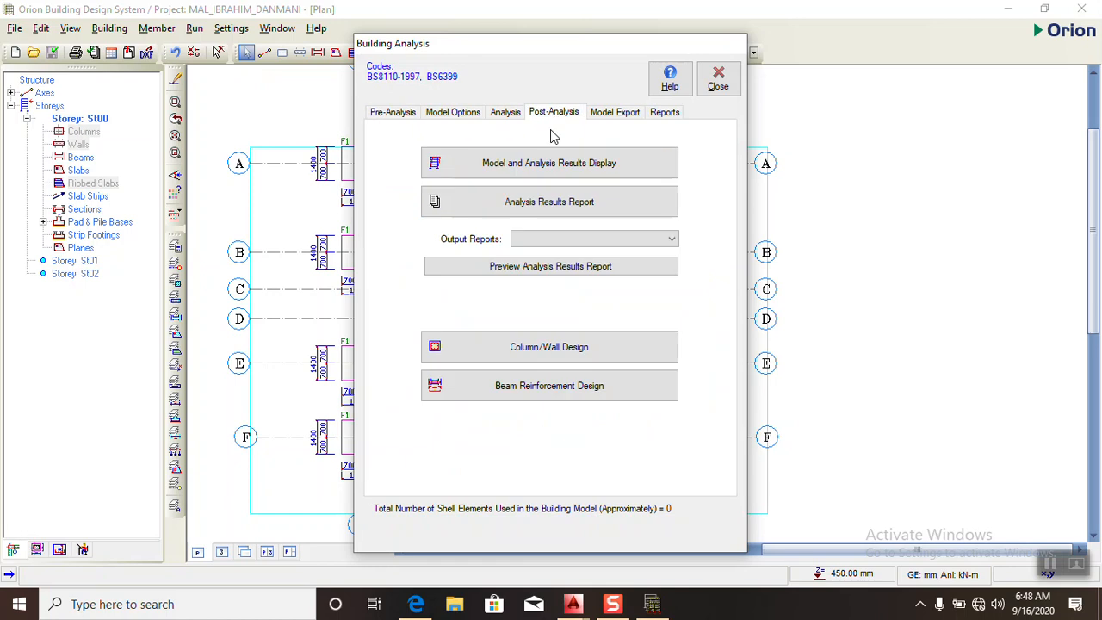
pyautogui.click(529, 360)
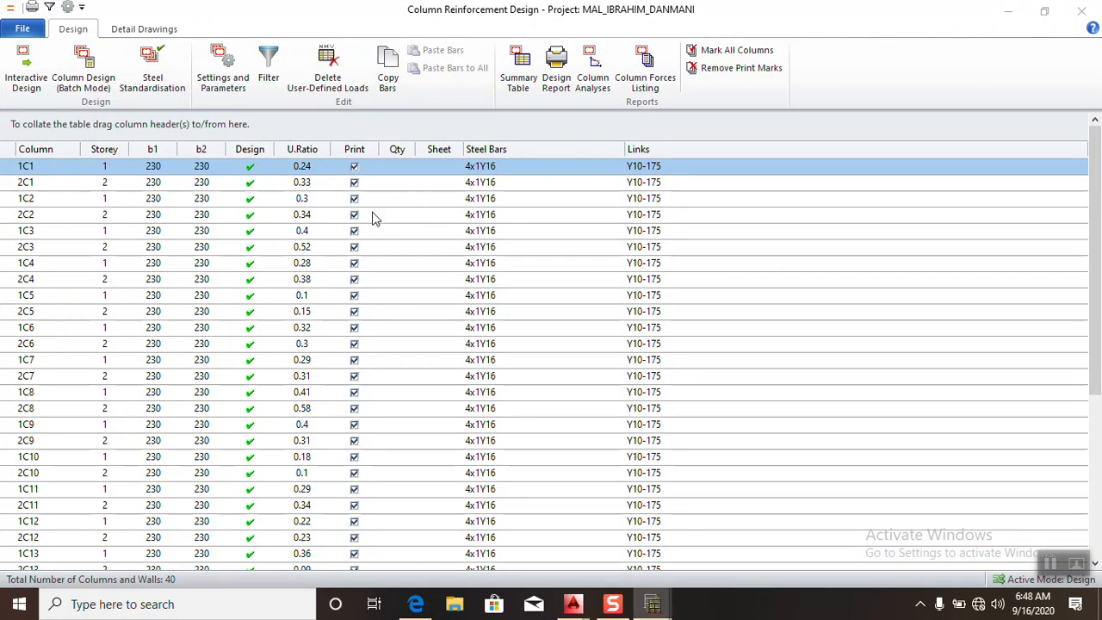
# - Clear all print marks, mark only columns 1C1 and 2C1 for printing, and show the detail drawing commands
pyautogui.click(739, 68)
pyautogui.click(354, 167)
pyautogui.click(354, 182)
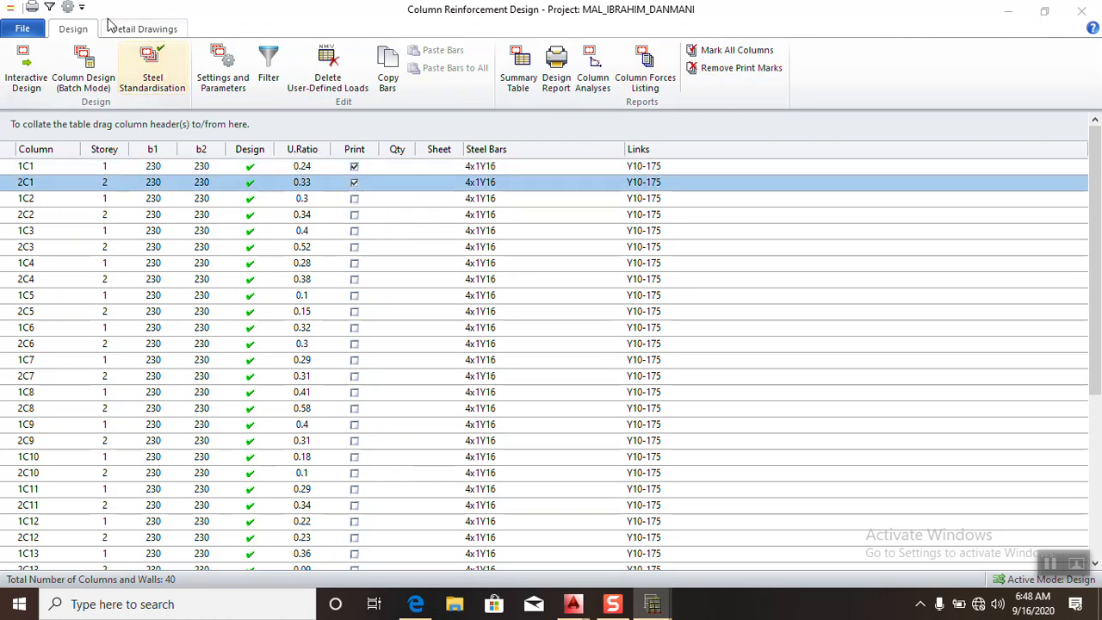
pyautogui.click(142, 28)
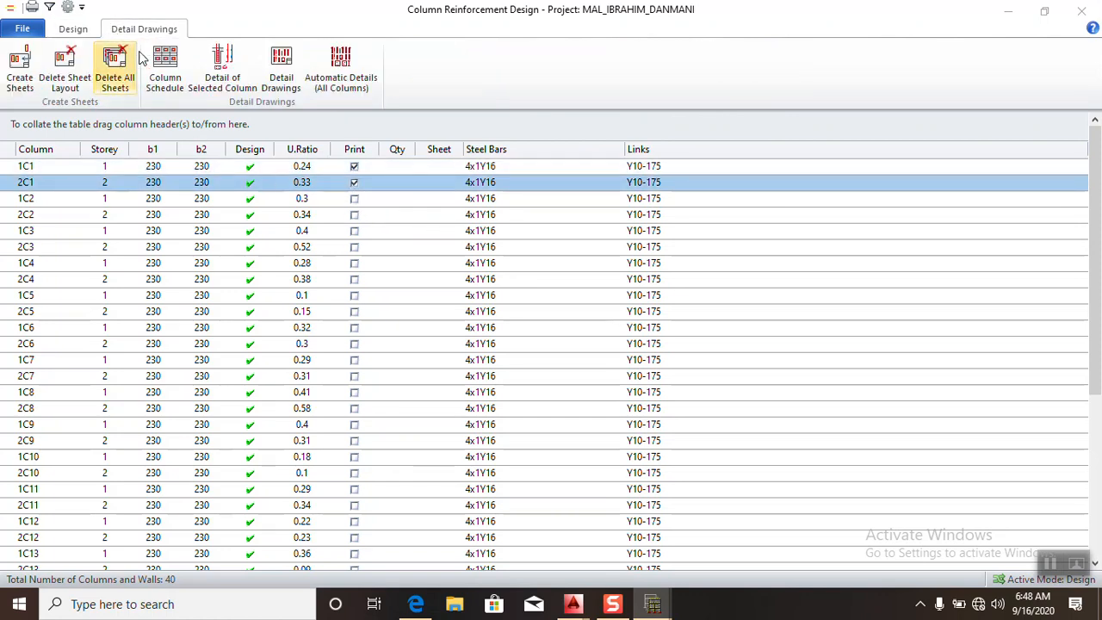
# - Generate the detail drawing of column 2C1 alone and view it in AutoCAD
pyautogui.click(233, 93)
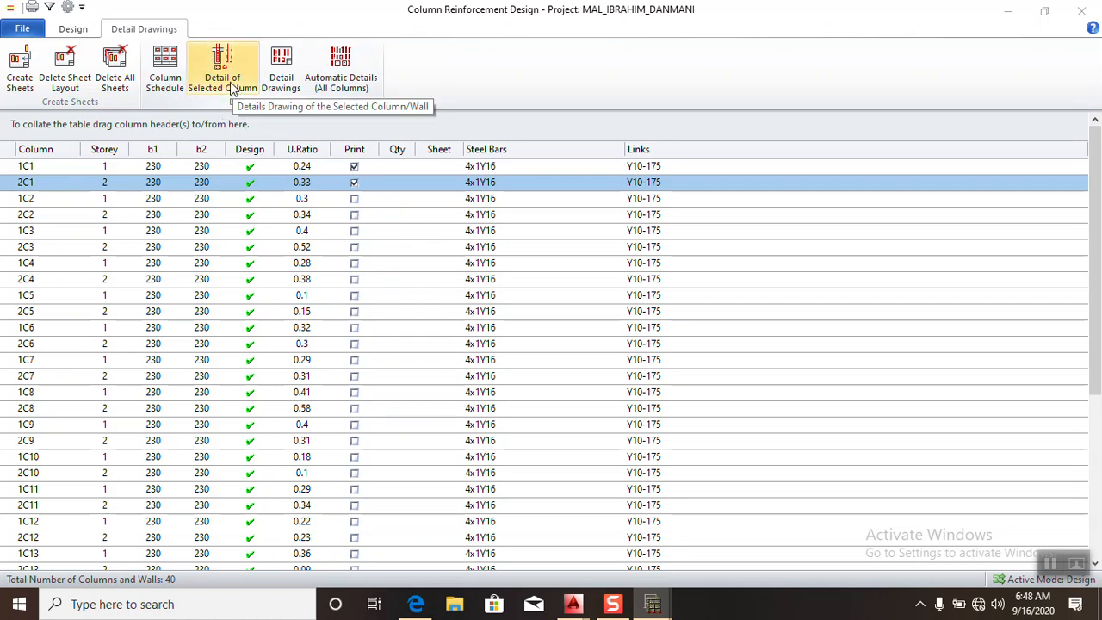
pyautogui.scroll(-8, 408, 307)
pyautogui.scroll(6, 428, 324)
pyautogui.scroll(-5, 428, 323)
pyautogui.scroll(4, 427, 316)
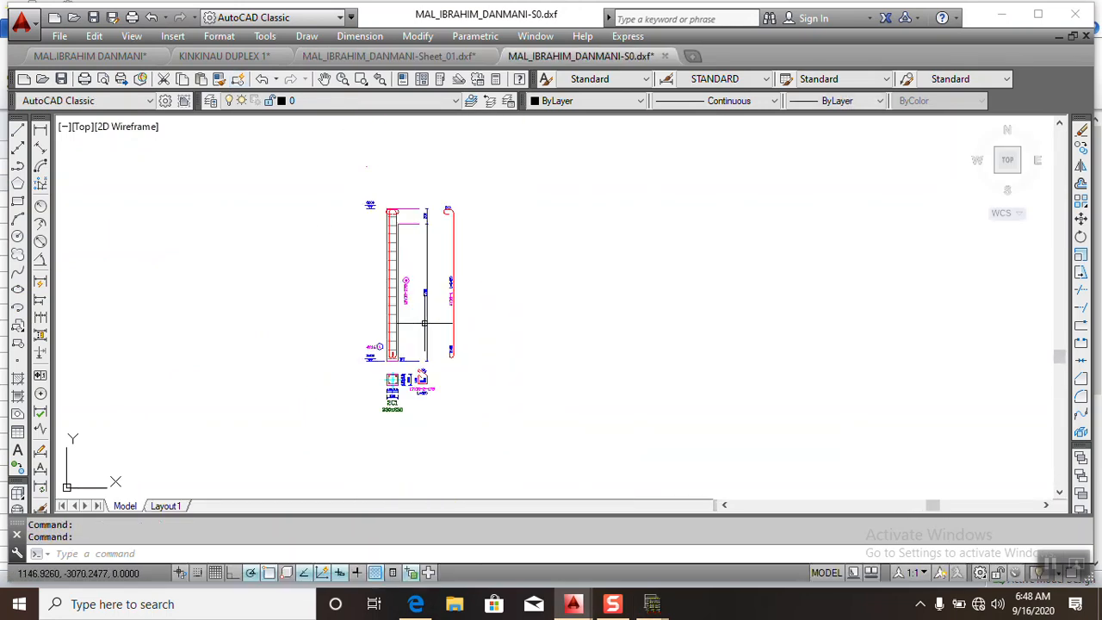
# - Compare the column reinforcement list with the 2C1 detail drawing in AutoCAD
pyautogui.moveTo(651, 605)
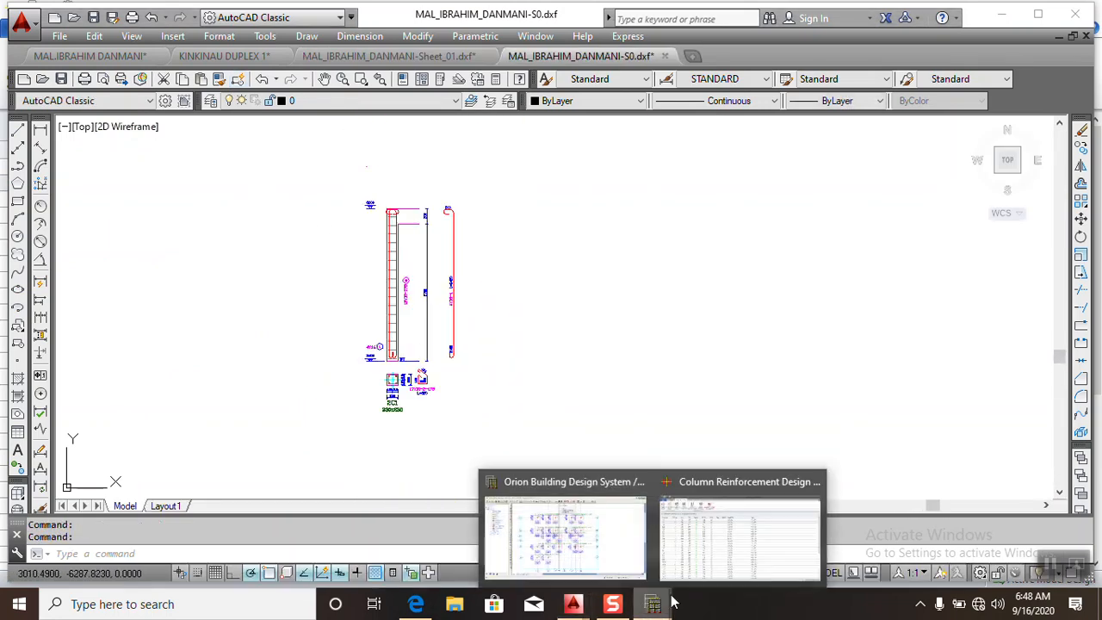
pyautogui.click(705, 556)
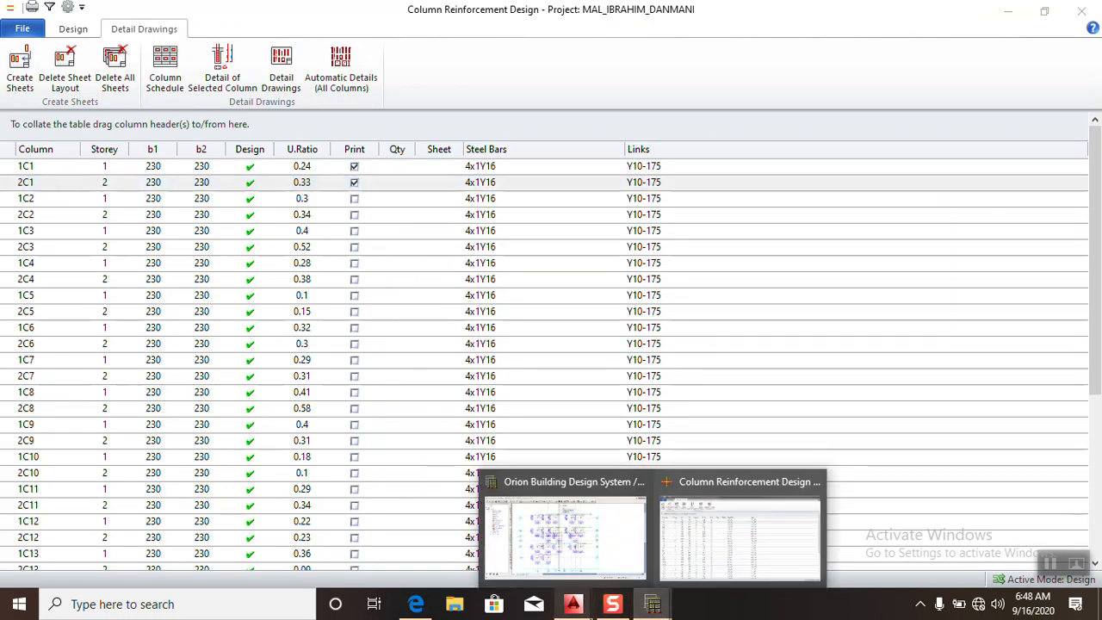
pyautogui.moveTo(573, 604)
pyautogui.click(810, 539)
pyautogui.scroll(4, 398, 267)
pyautogui.scroll(-4, 398, 267)
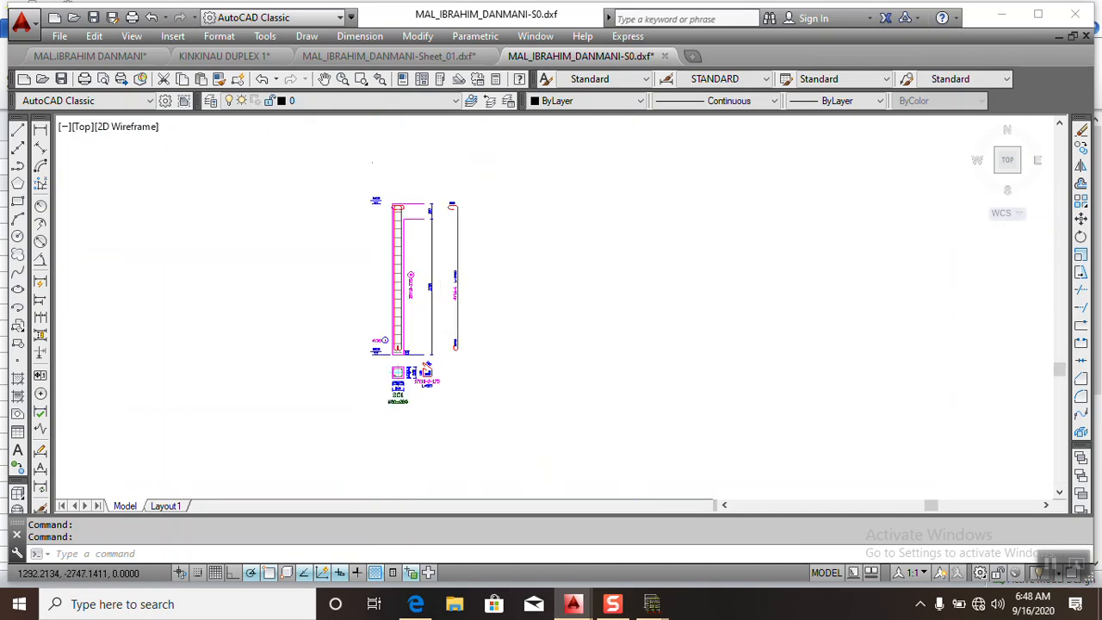
pyautogui.scroll(2, 439, 302)
pyautogui.moveTo(652, 608)
pyautogui.click(741, 527)
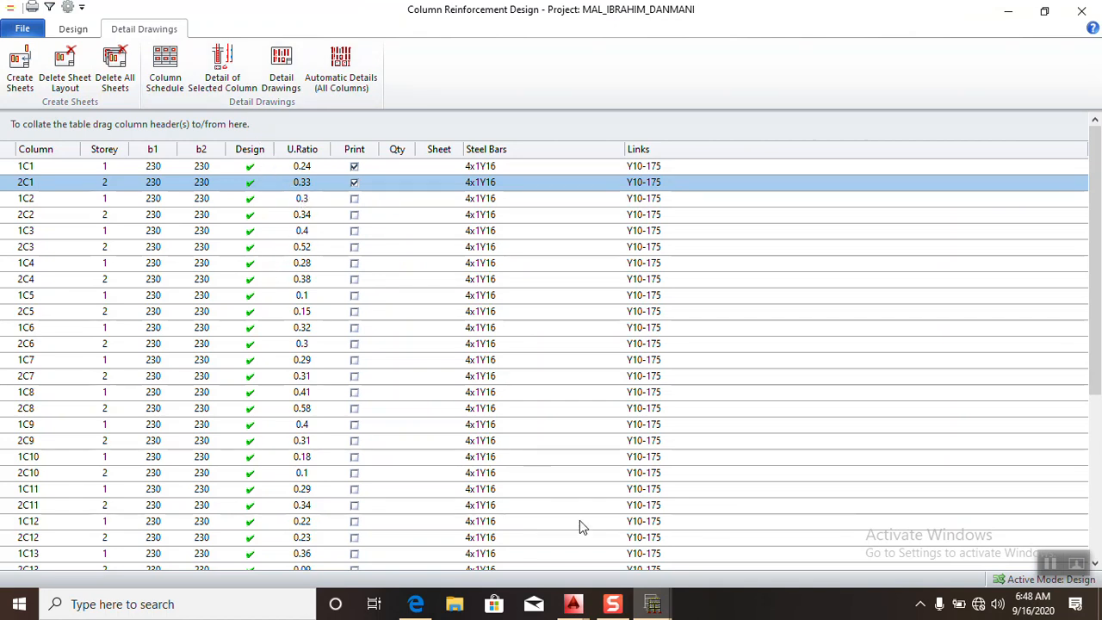
# - Close the 2C1 column detail drawing in AutoCAD
pyautogui.click(589, 607)
pyautogui.click(909, 481)
pyautogui.click(613, 339)
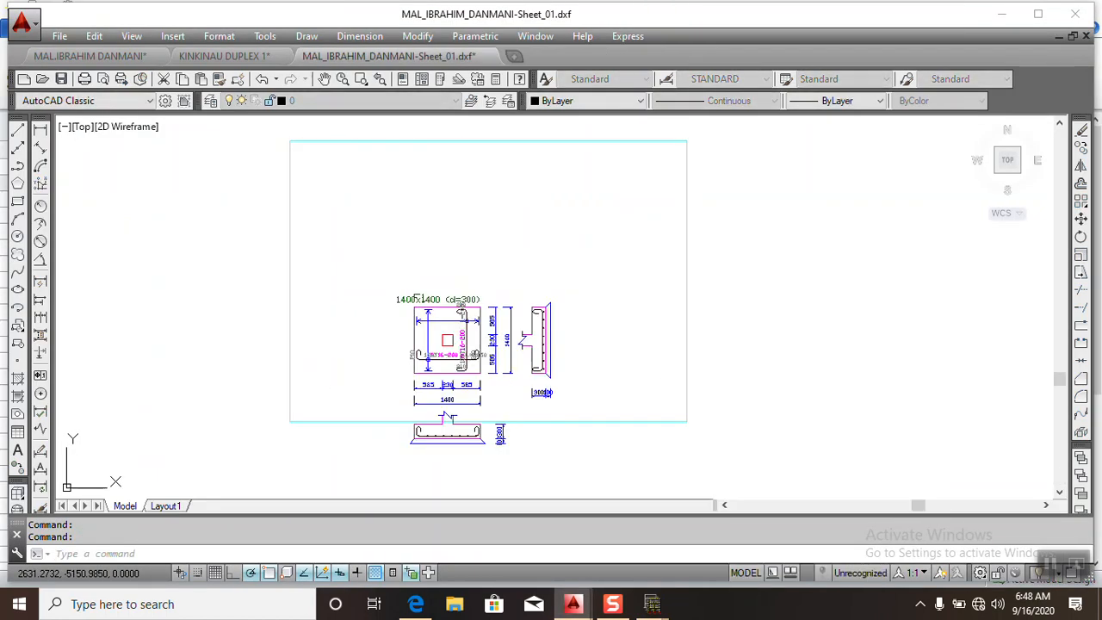
# - Return to Column Reinforcement Design, select columns 1C1 and 2C1 together and generate their combined detail drawing
pyautogui.moveTo(652, 605)
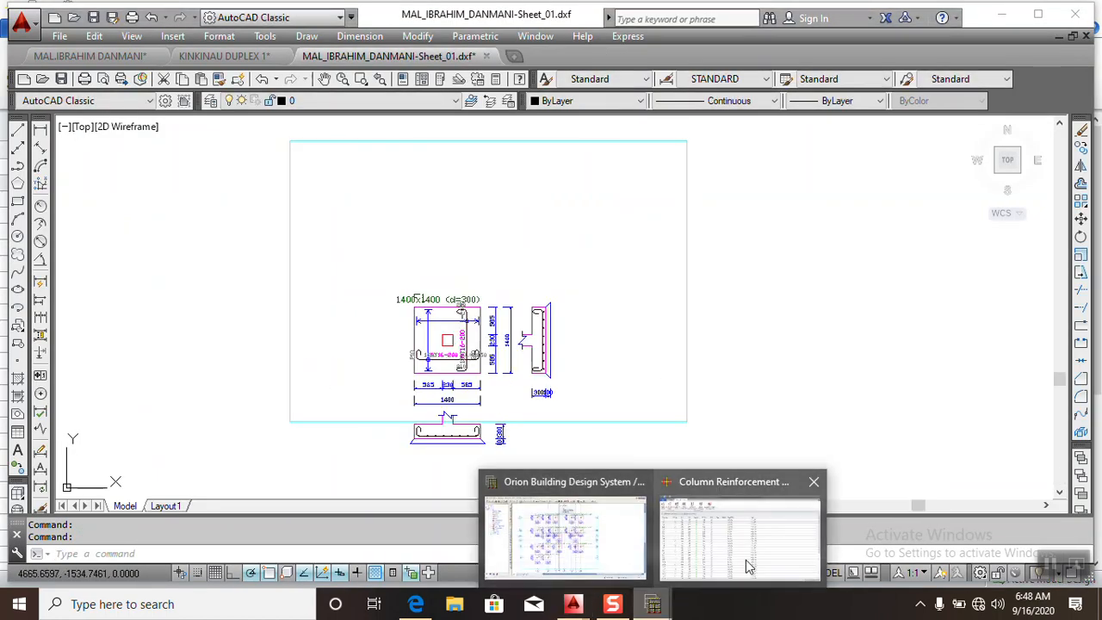
pyautogui.click(749, 521)
pyautogui.click(331, 172)
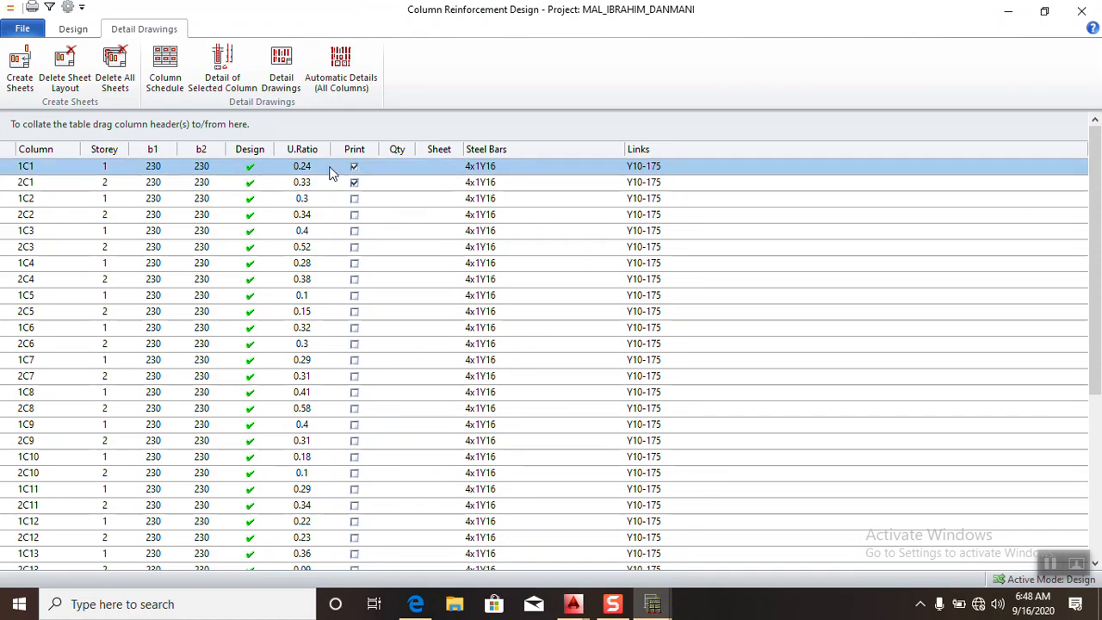
pyautogui.keyDown('ctrl'); pyautogui.click(323, 188); pyautogui.keyUp('ctrl')
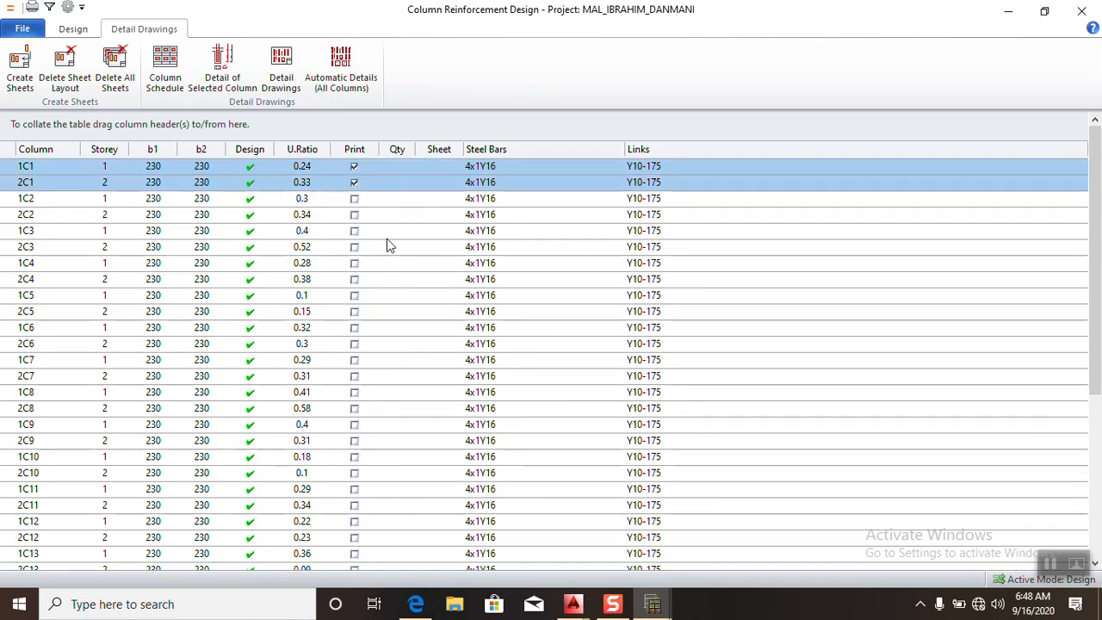
pyautogui.click(222, 71)
# - Examine the bars, links and level dimensions in the combined 1C1 and 2C1 detail drawing in AutoCAD
pyautogui.scroll(-5, 459, 373)
pyautogui.scroll(3, 459, 373)
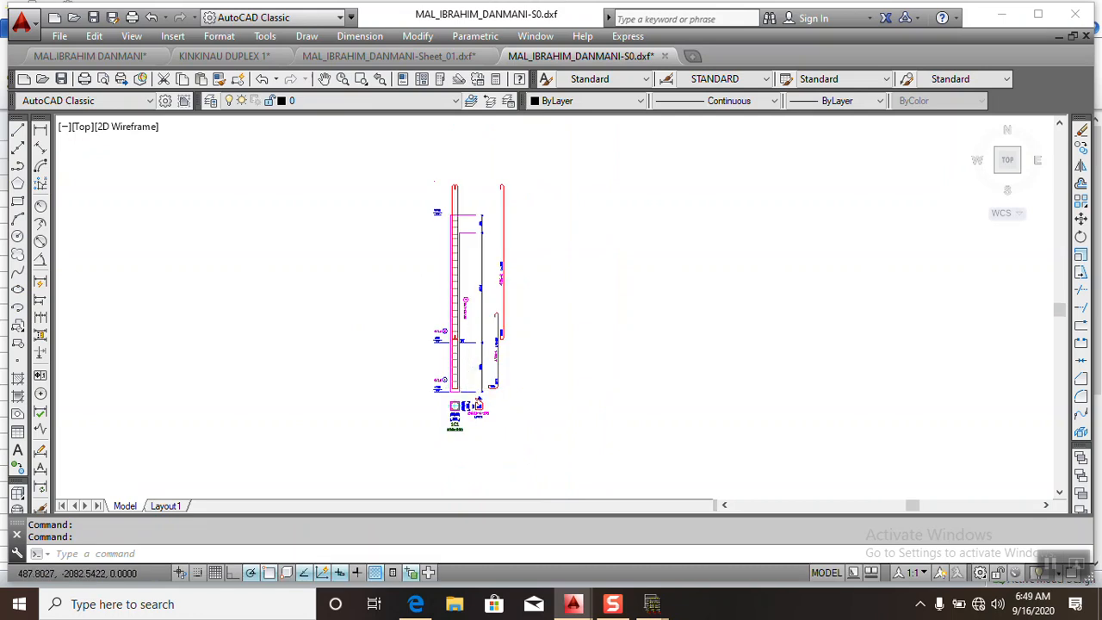
pyautogui.scroll(3, 453, 335)
pyautogui.scroll(2, 455, 344)
pyautogui.scroll(-5, 374, 342)
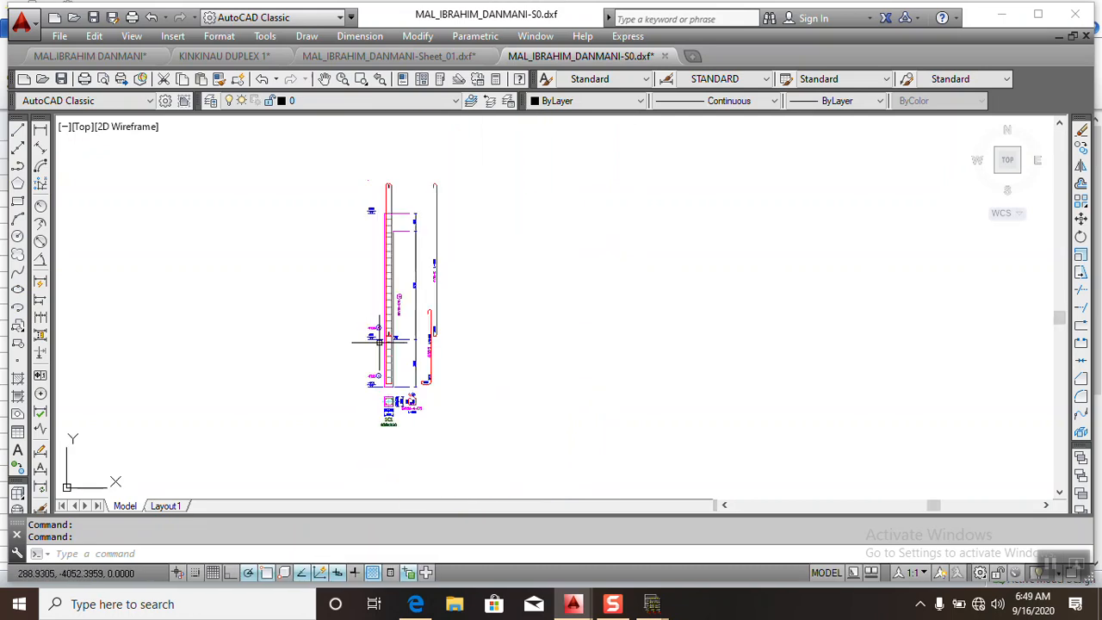
pyautogui.scroll(2, 431, 287)
pyautogui.scroll(3, 385, 343)
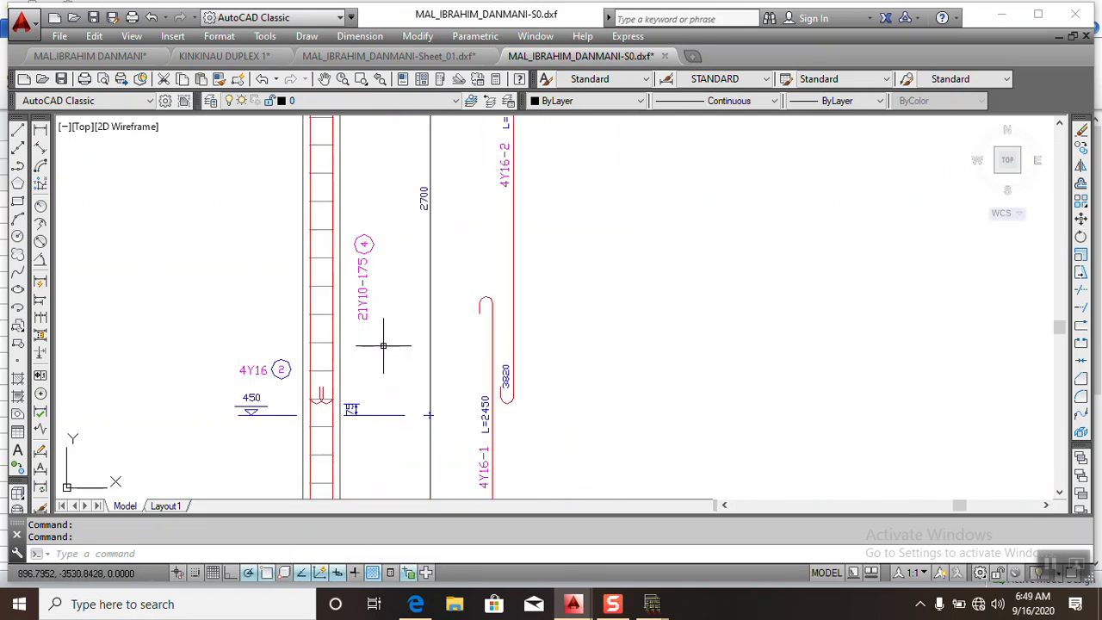
pyautogui.scroll(-5, 396, 366)
pyautogui.scroll(2, 396, 366)
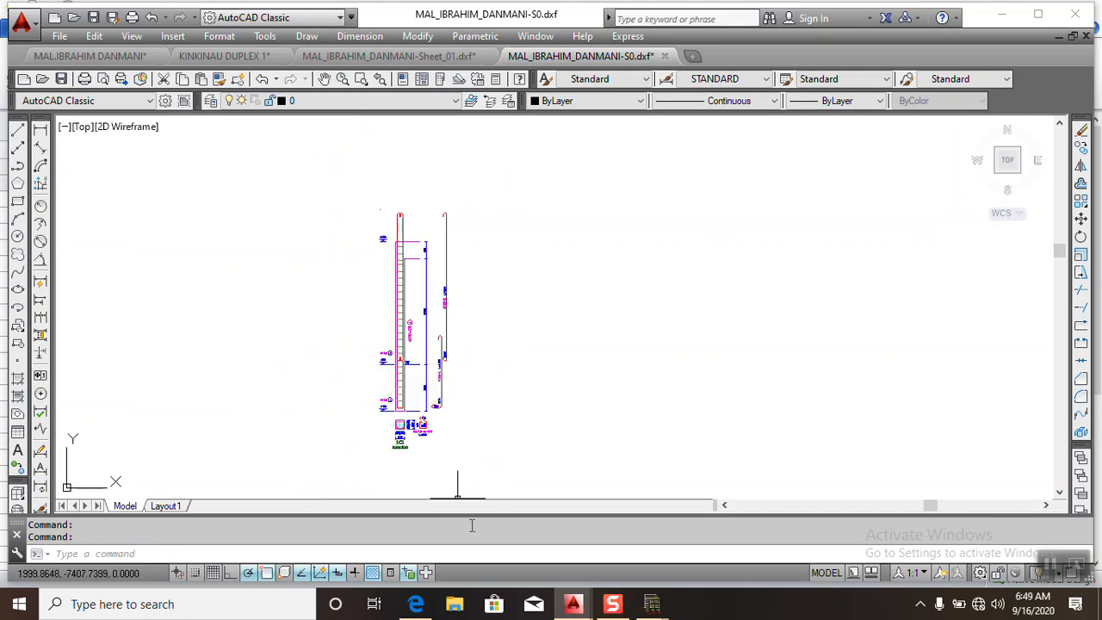
pyautogui.moveTo(652, 604)
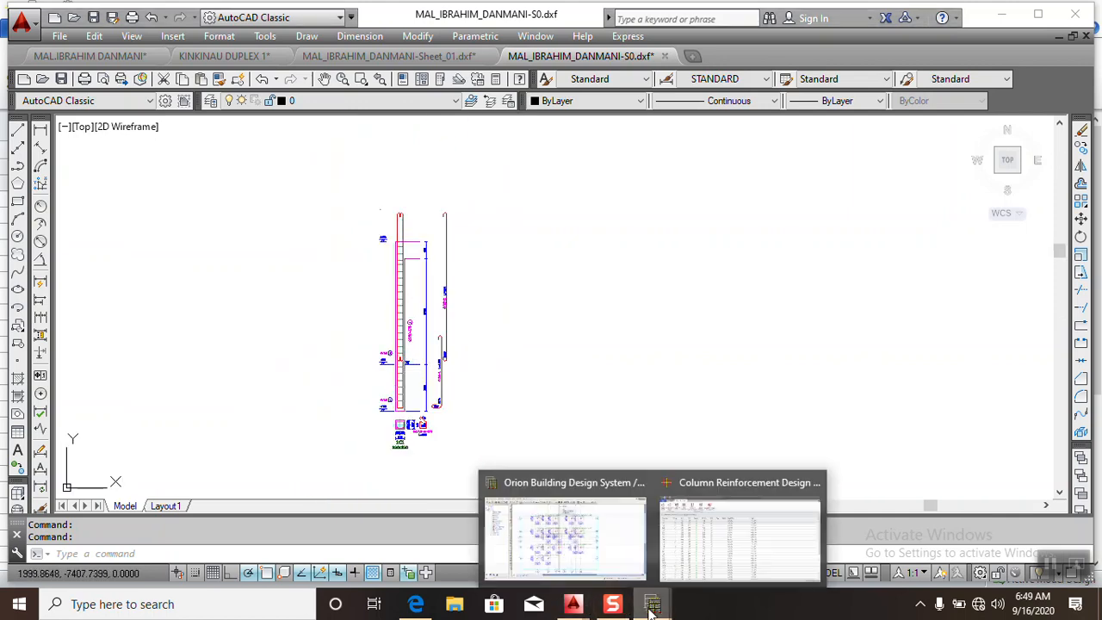
# - Return to Column Reinforcement Design, mark all columns for printing and bring up the detail drawing commands
pyautogui.click(701, 561)
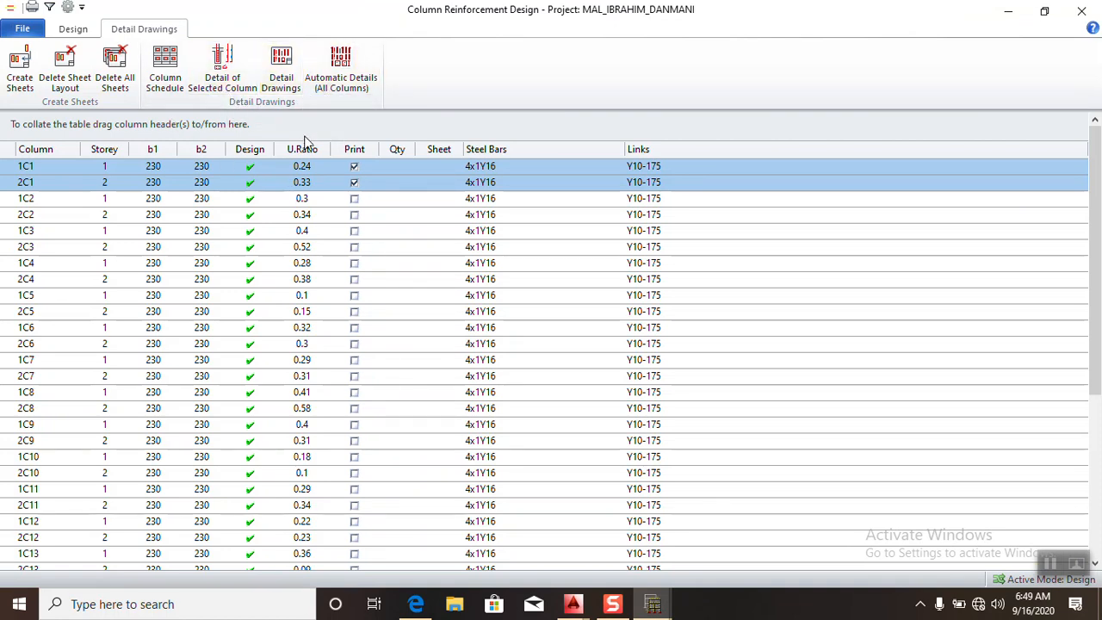
pyautogui.click(67, 30)
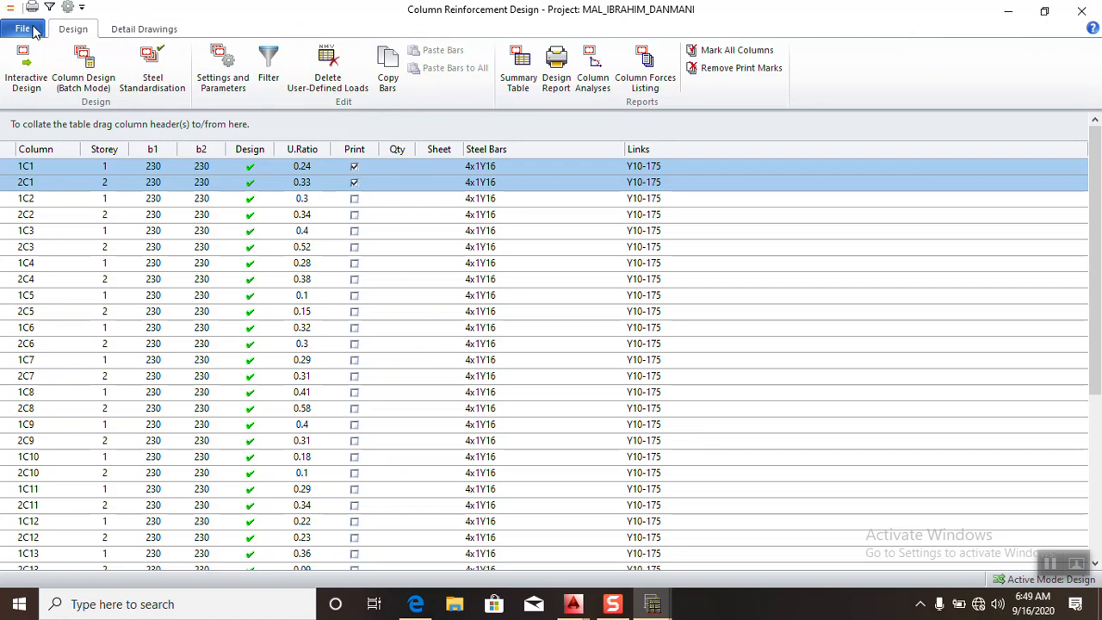
pyautogui.click(727, 50)
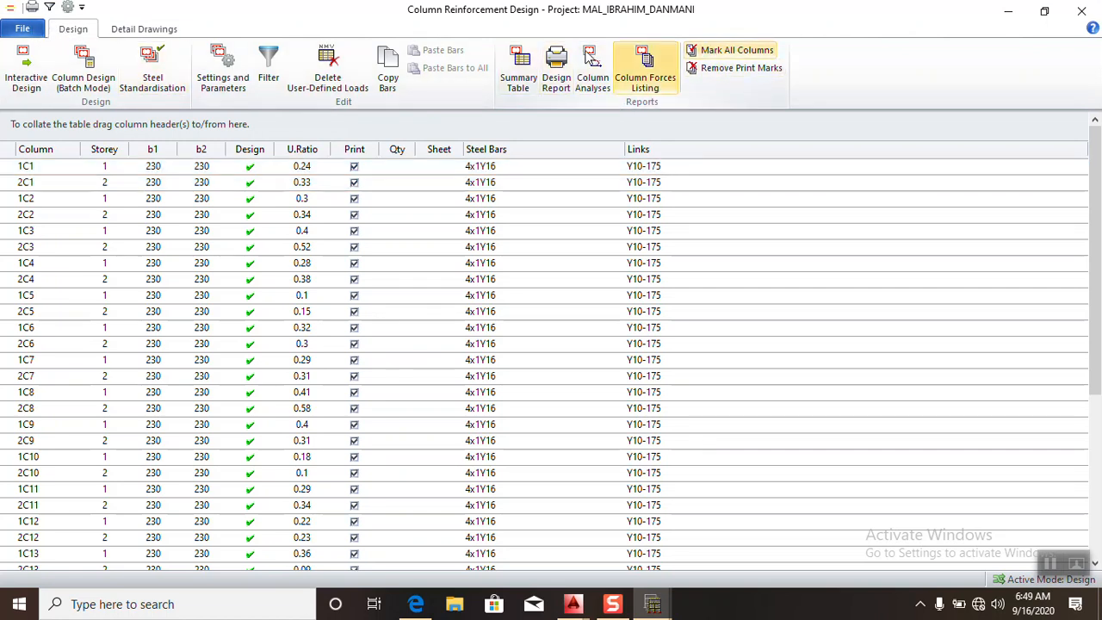
pyautogui.click(144, 29)
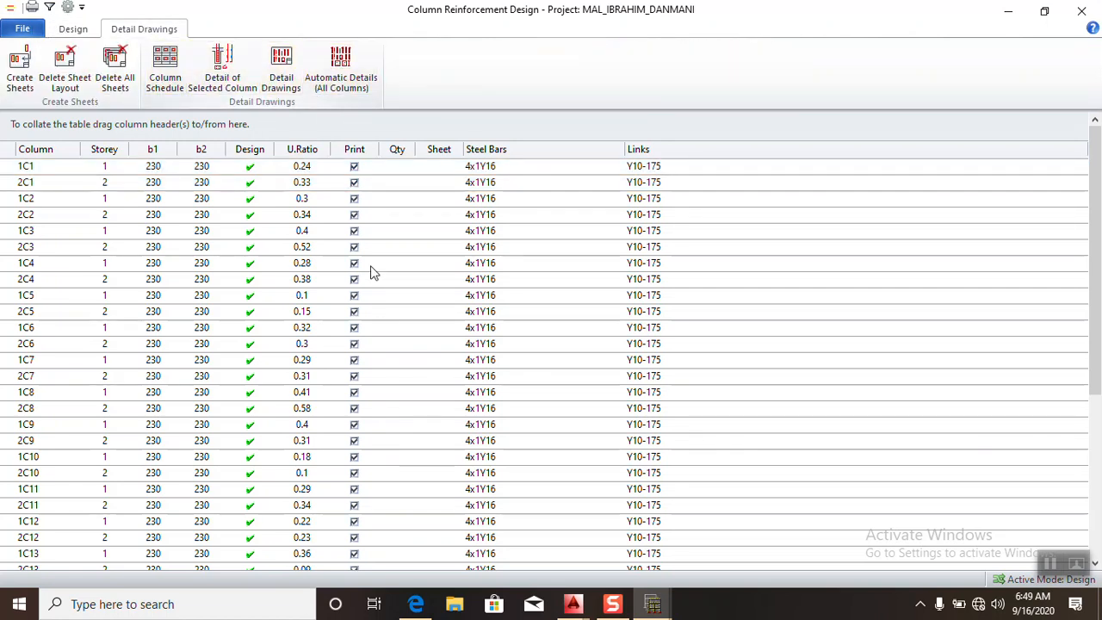
# - Close the combined 1C1 and 2C1 detail drawing in AutoCAD without saving and return to Column Reinforcement Design
pyautogui.moveTo(574, 603)
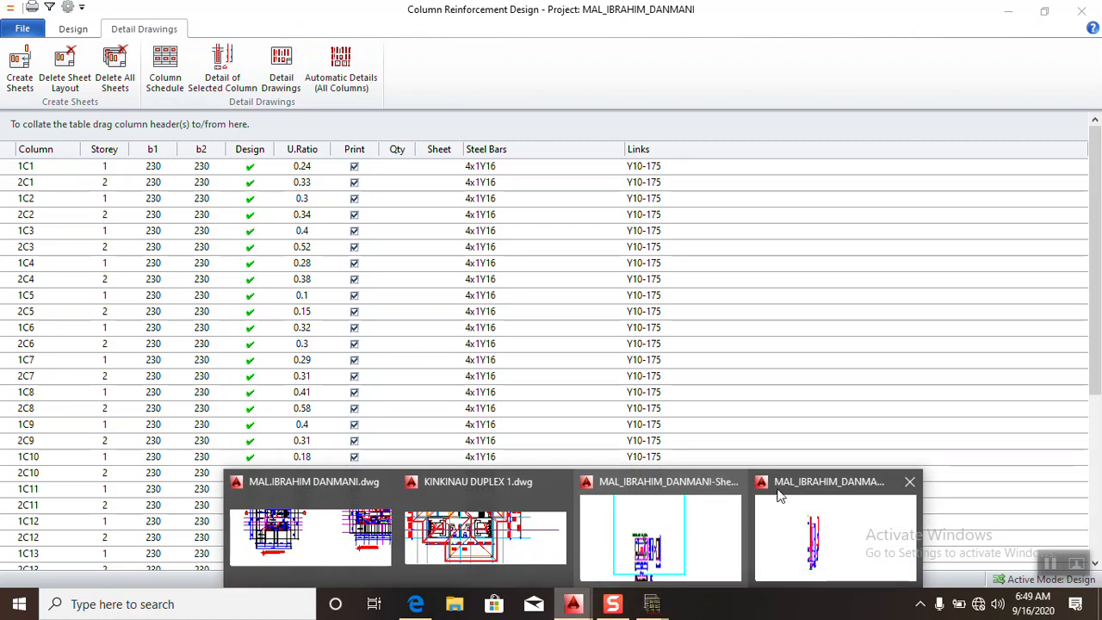
pyautogui.click(822, 530)
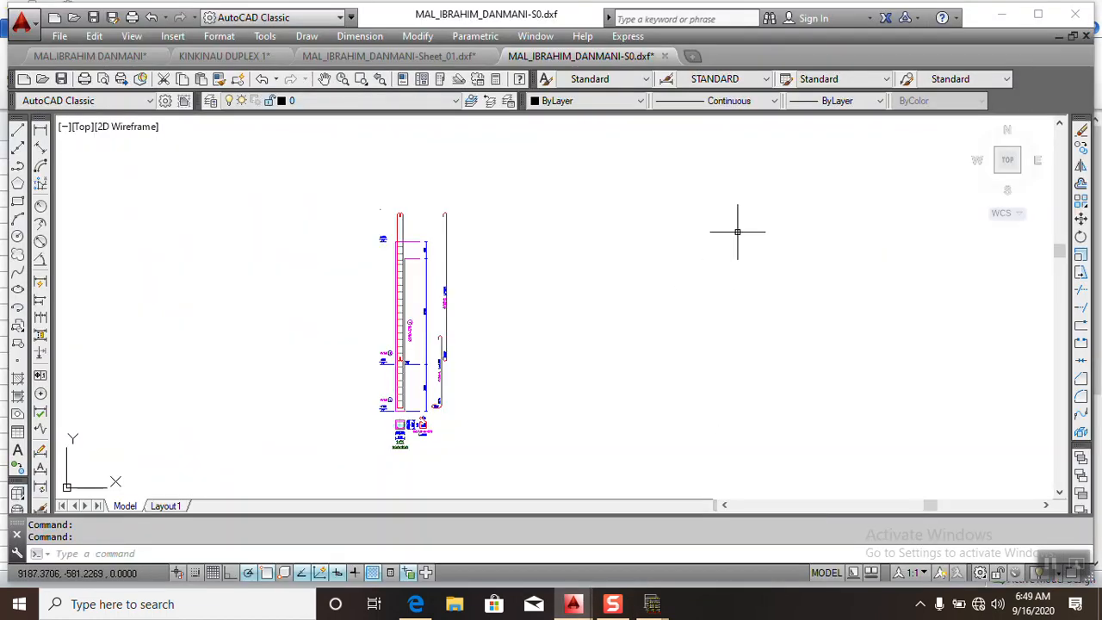
pyautogui.click(665, 56)
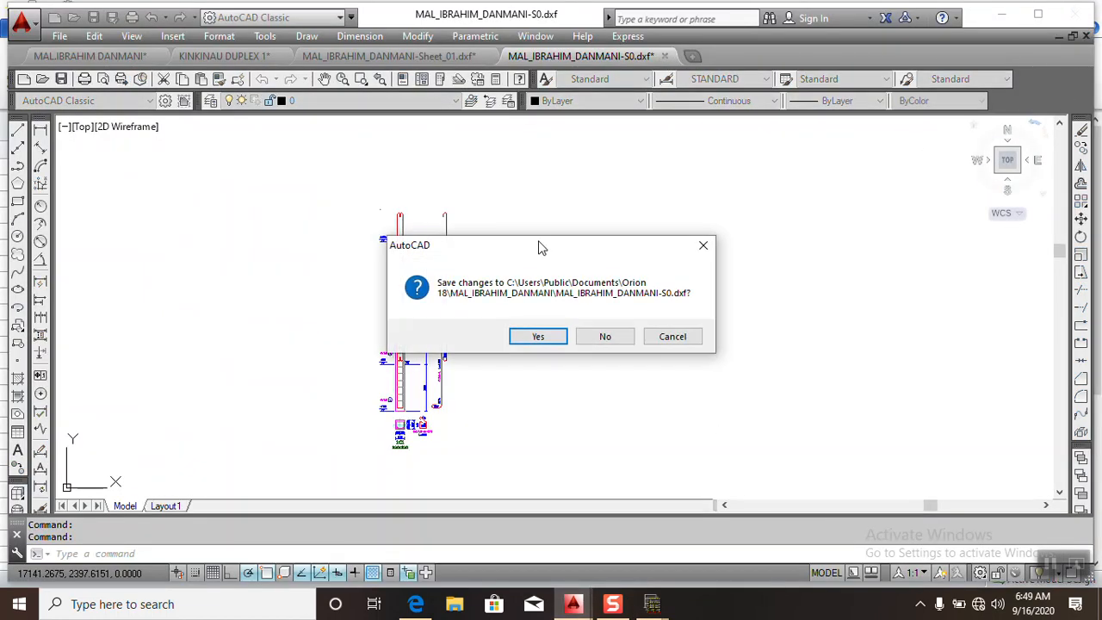
pyautogui.click(584, 343)
pyautogui.moveTo(652, 604)
pyautogui.click(736, 517)
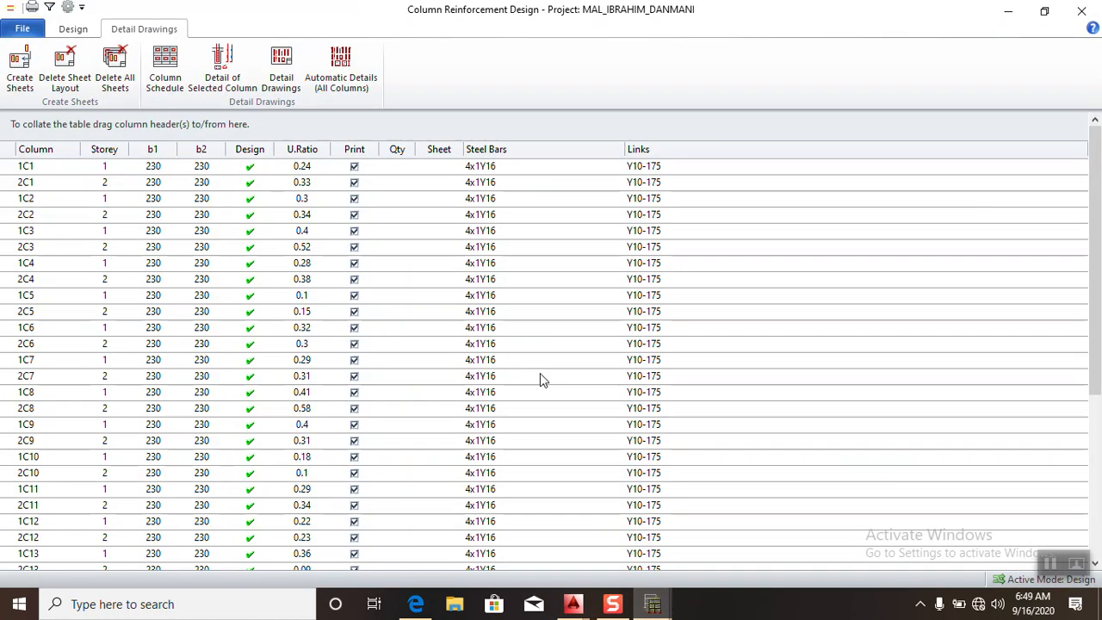
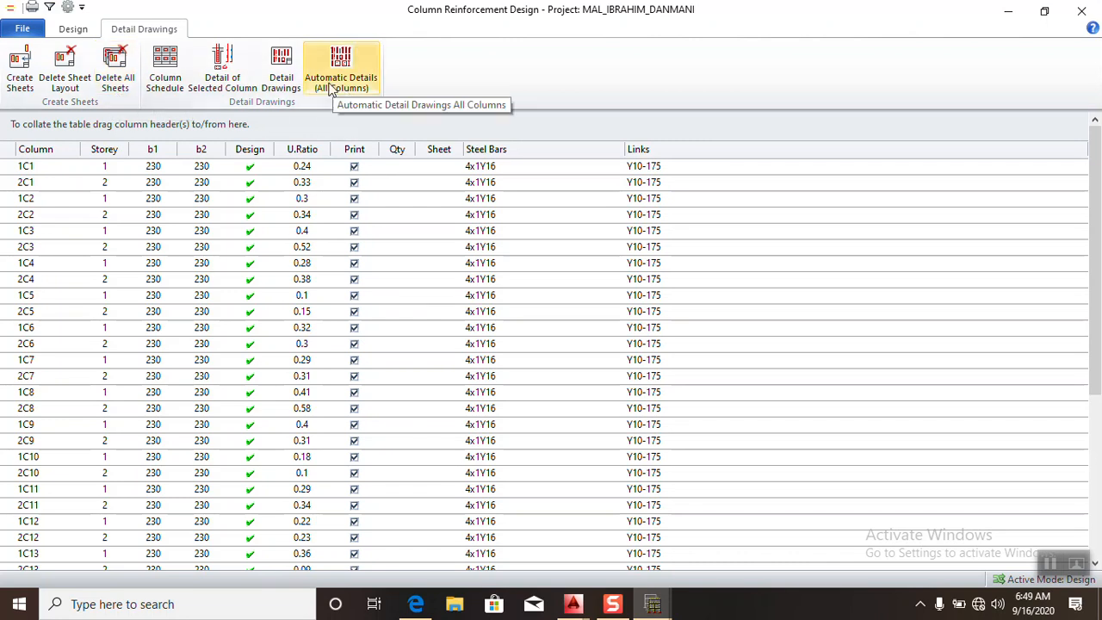
# - Generate automatic detail drawings for all columns as an All Storeys single sheet with 5 columns in the sheet
pyautogui.click(315, 94)
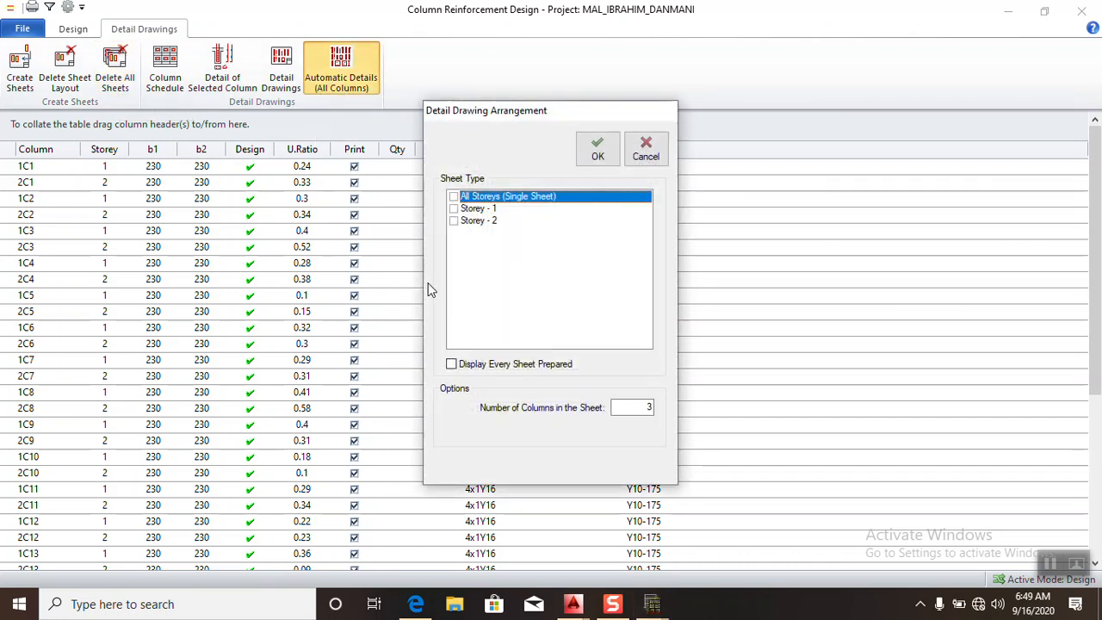
pyautogui.click(451, 208)
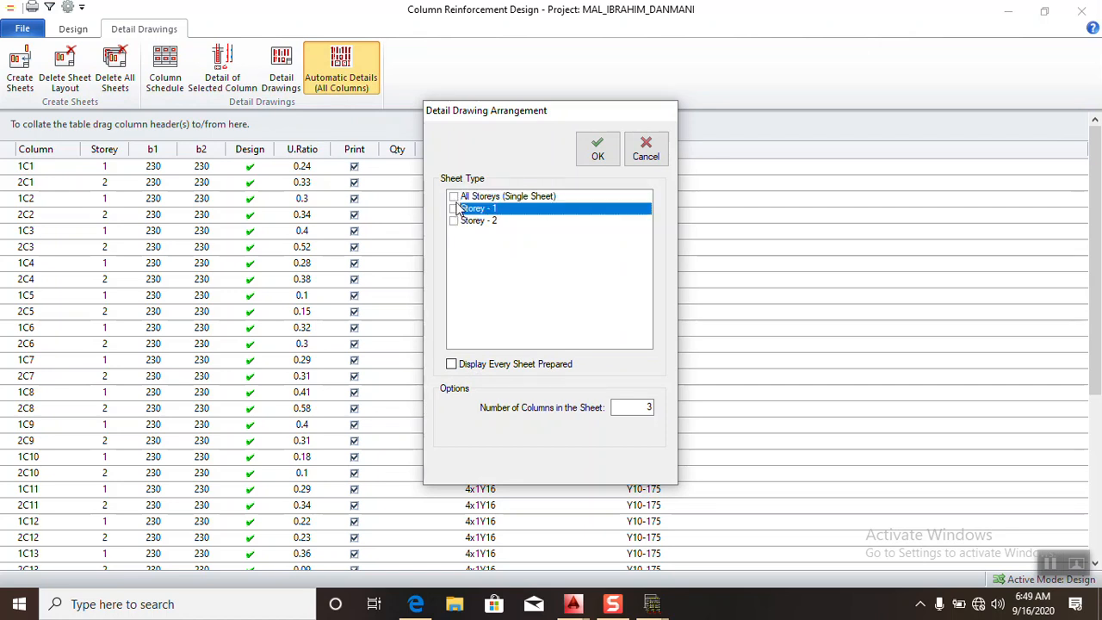
pyautogui.click(455, 199)
pyautogui.click(456, 215)
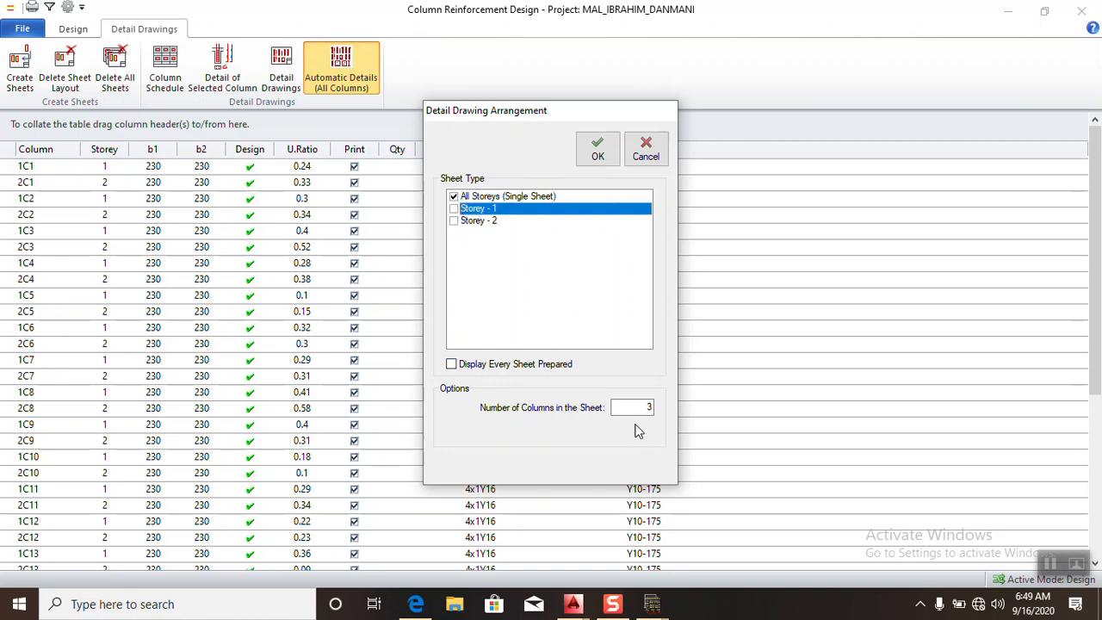
pyautogui.moveTo(632, 408); pyautogui.dragTo(657, 420)
pyautogui.write('5')
pyautogui.click(596, 153)
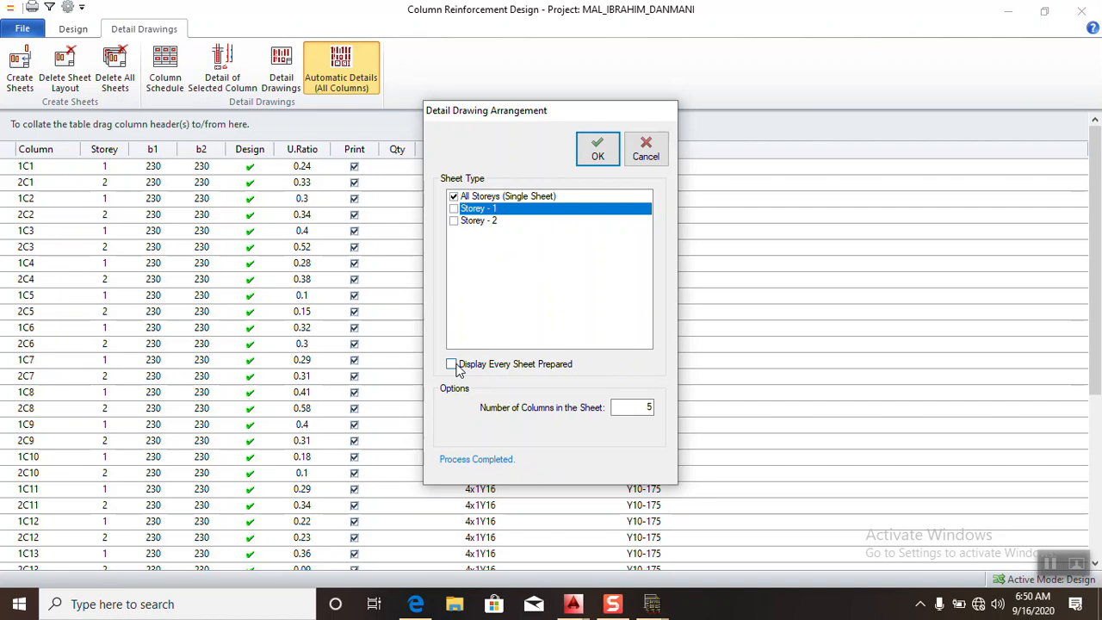
pyautogui.click(646, 151)
# - Close Column Reinforcement Design and open Beam Reinforcement Design from the building's post-analysis options
pyautogui.click(573, 604)
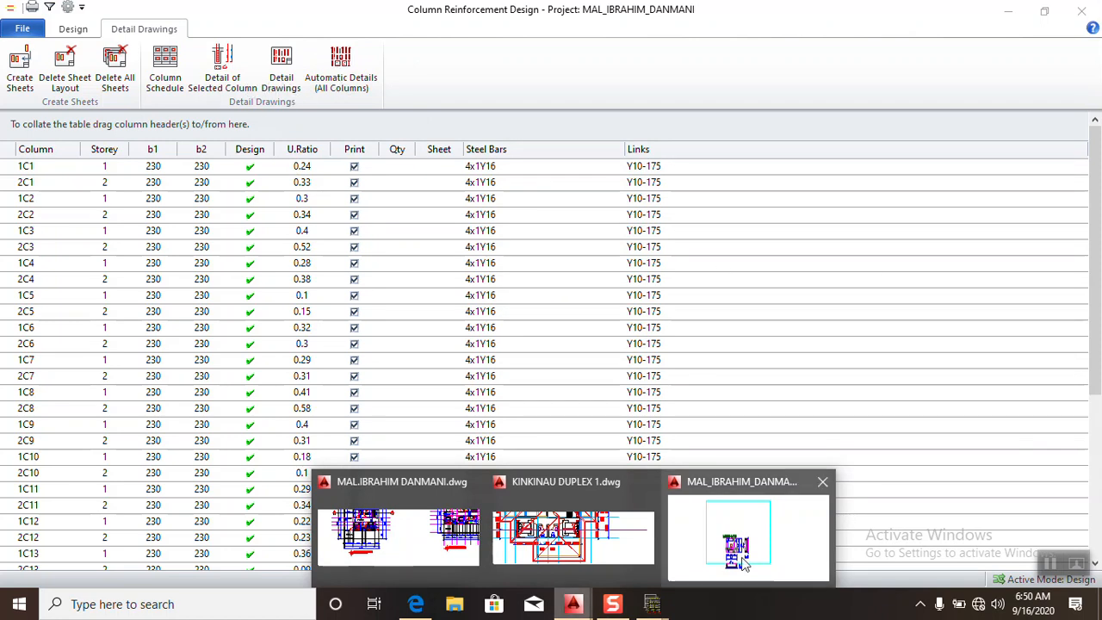
pyautogui.click(1082, 11)
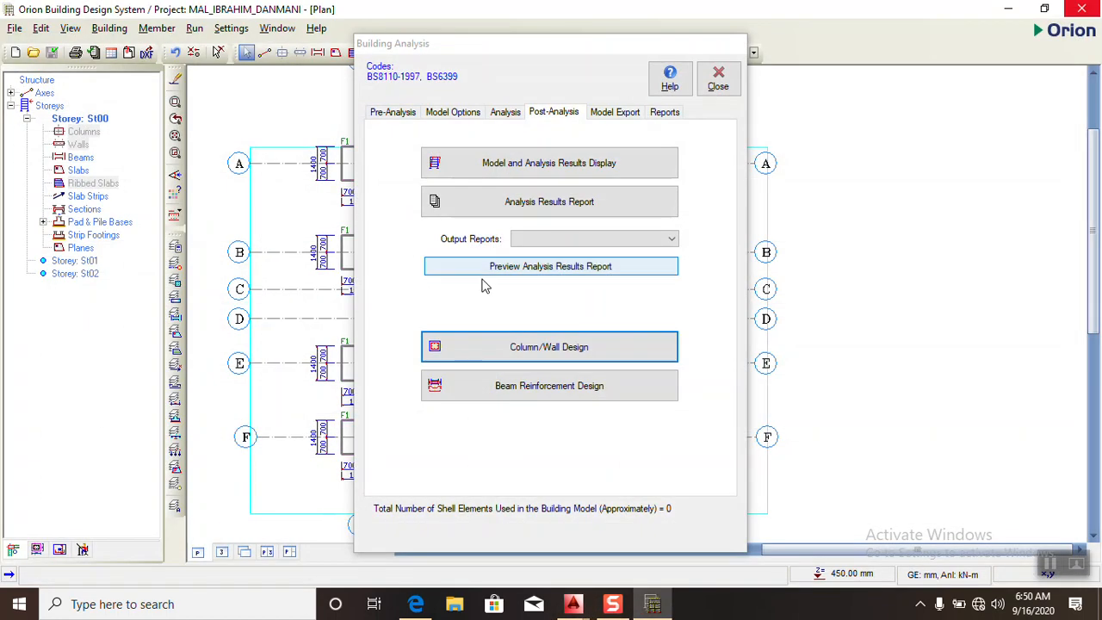
pyautogui.click(520, 395)
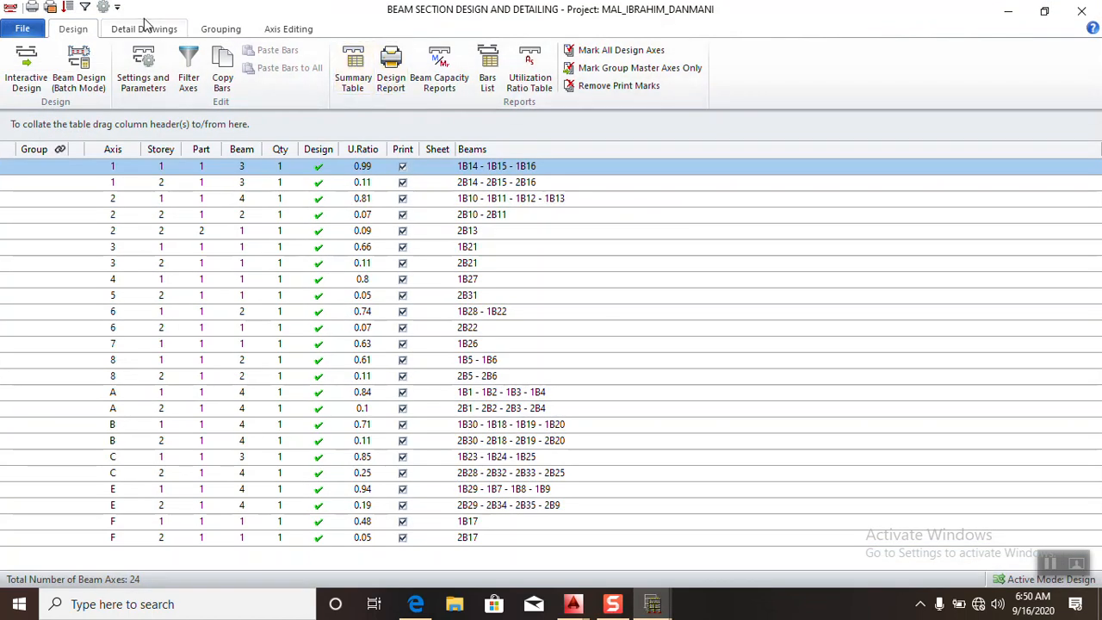
# - Generate automatic beam detail drawings for Storey - 1, displaying every sheet prepared and leaving out the quantity table
pyautogui.click(144, 28)
pyautogui.click(226, 80)
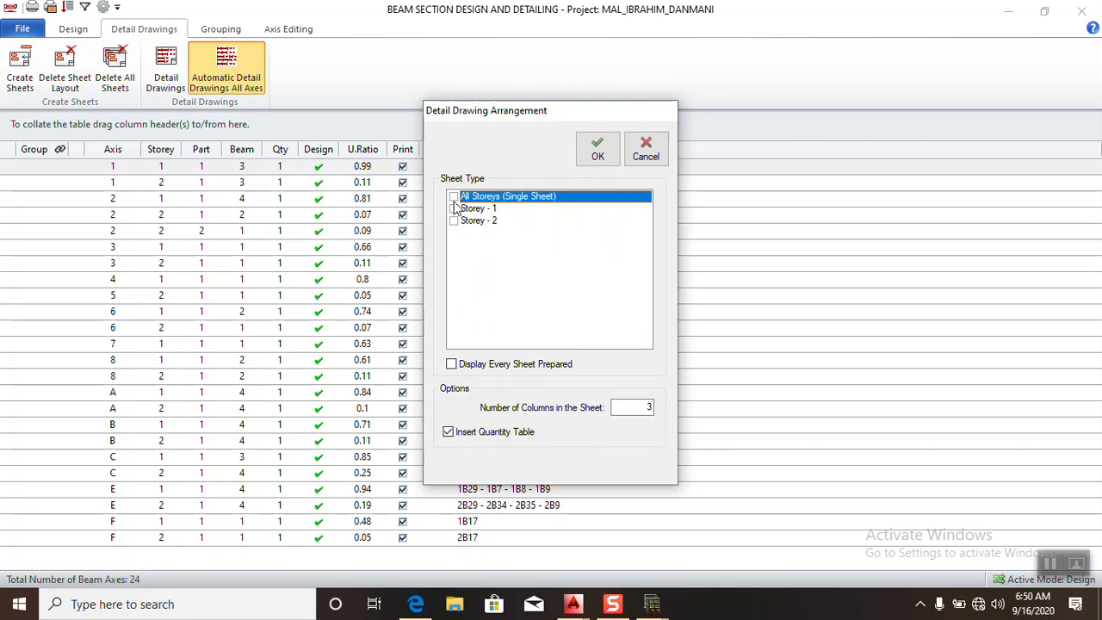
pyautogui.click(454, 209)
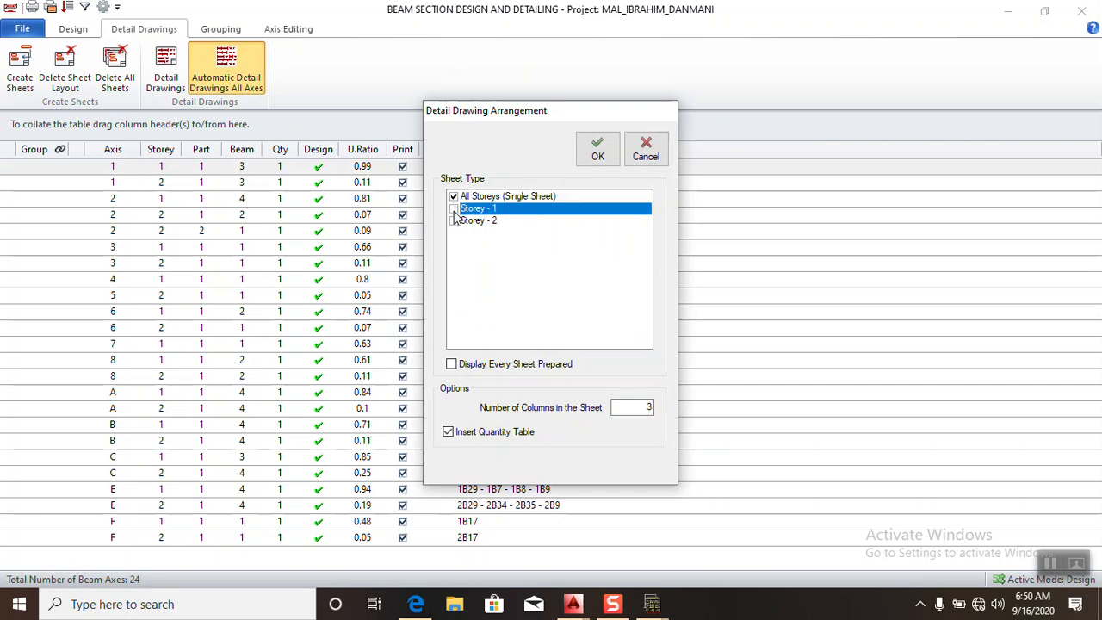
pyautogui.click(454, 209)
pyautogui.click(454, 209)
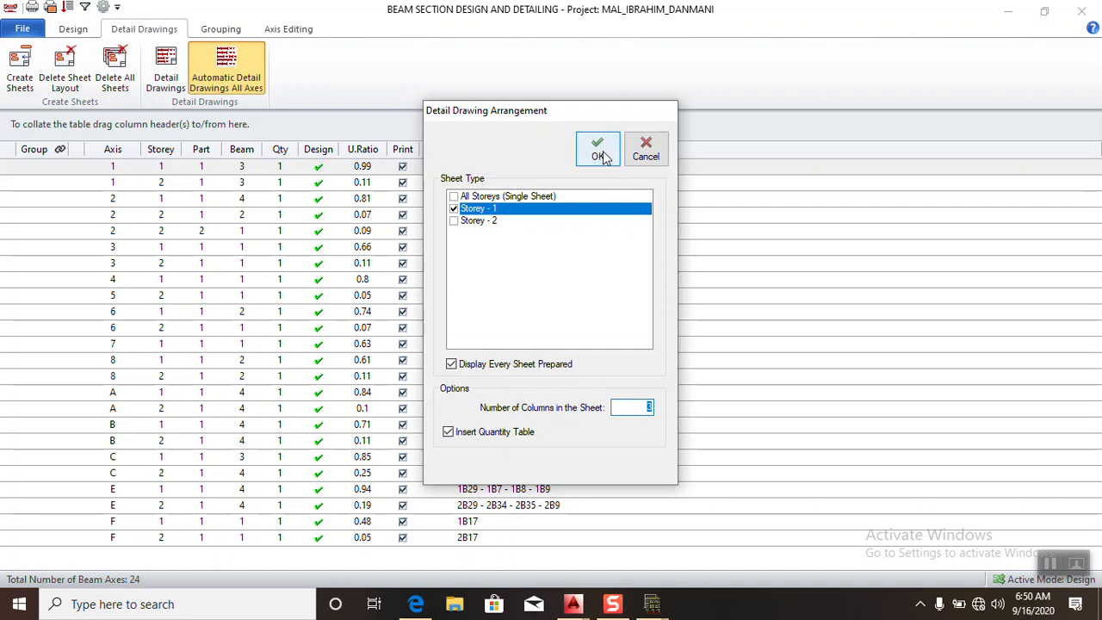
pyautogui.click(449, 432)
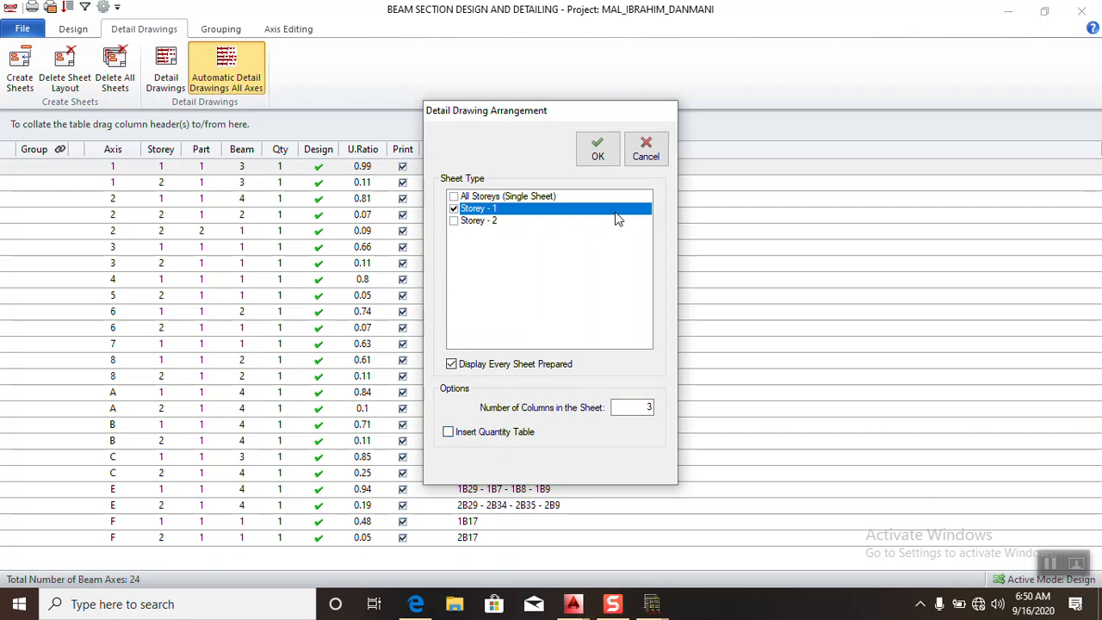
pyautogui.click(598, 153)
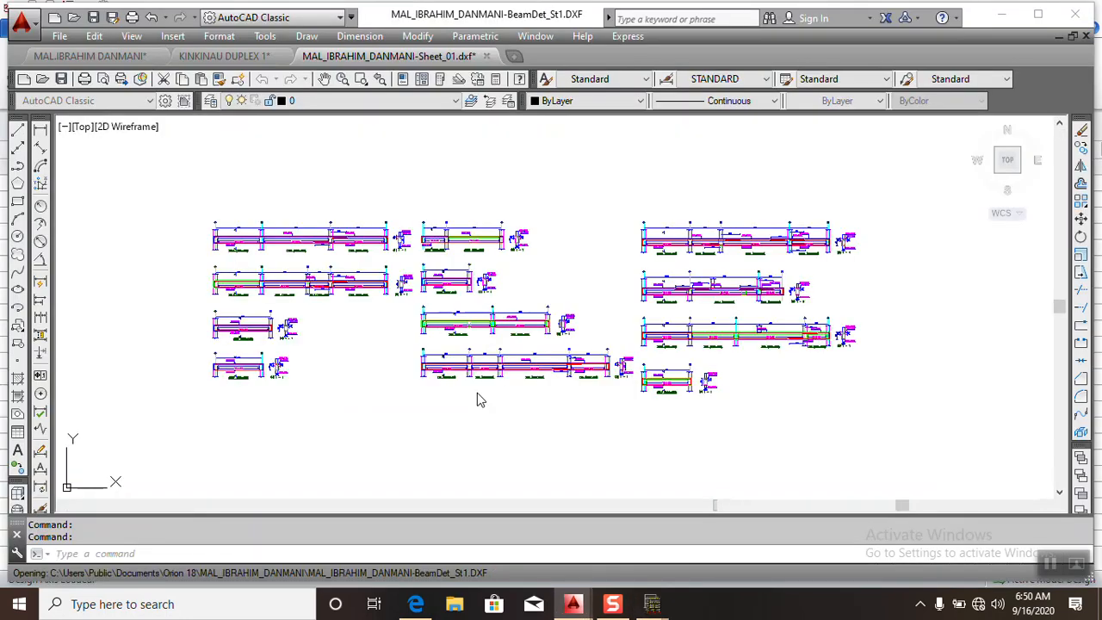
# - Return from AutoCAD to the beam detail drawing arrangement and generate the beam detail drawings for Storey - 2
pyautogui.scroll(-5, 487, 303)
pyautogui.scroll(4, 487, 304)
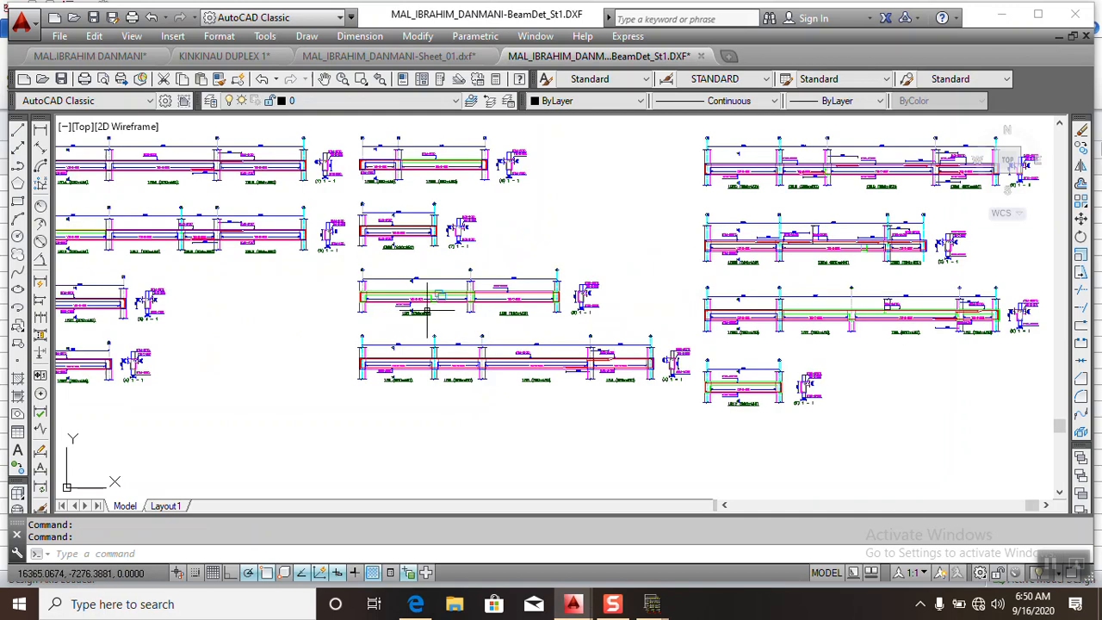
pyautogui.scroll(-3, 455, 431)
pyautogui.moveTo(651, 608)
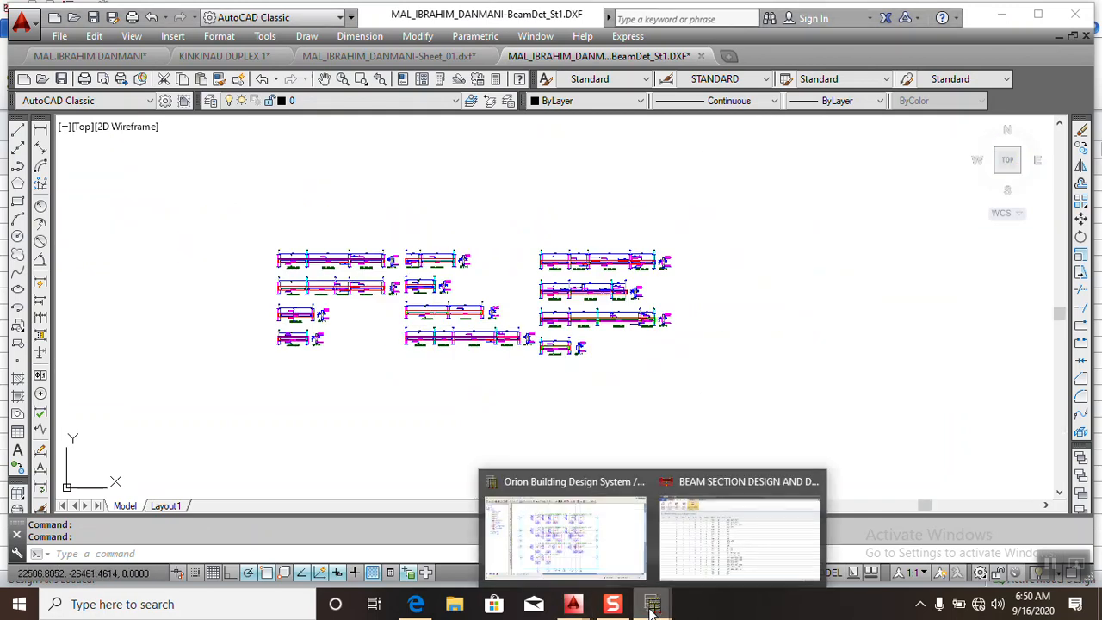
pyautogui.click(694, 554)
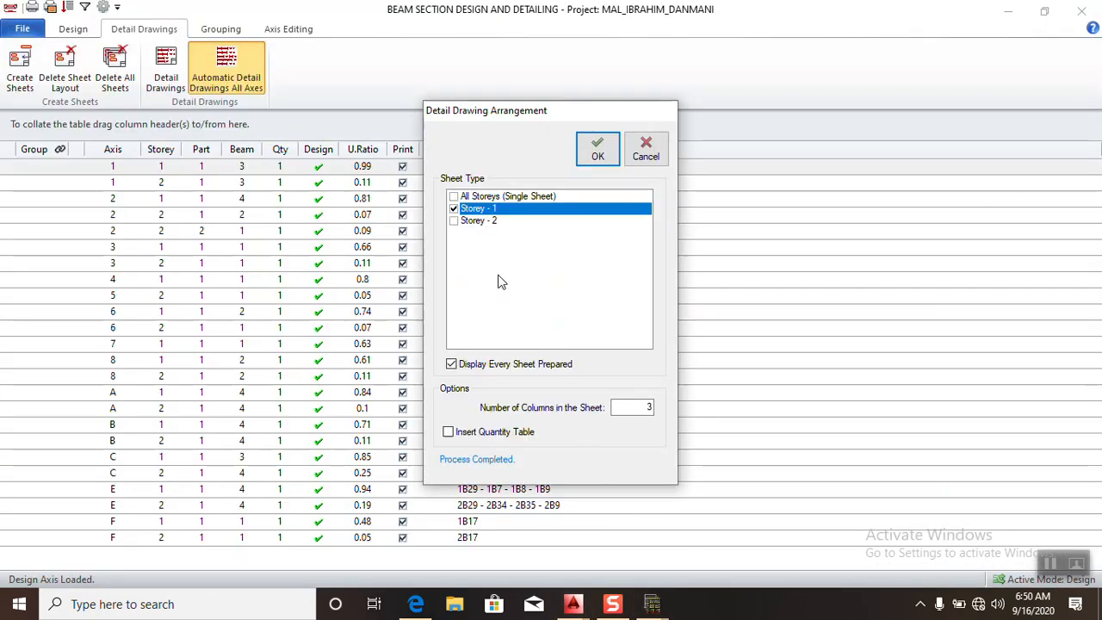
pyautogui.click(454, 221)
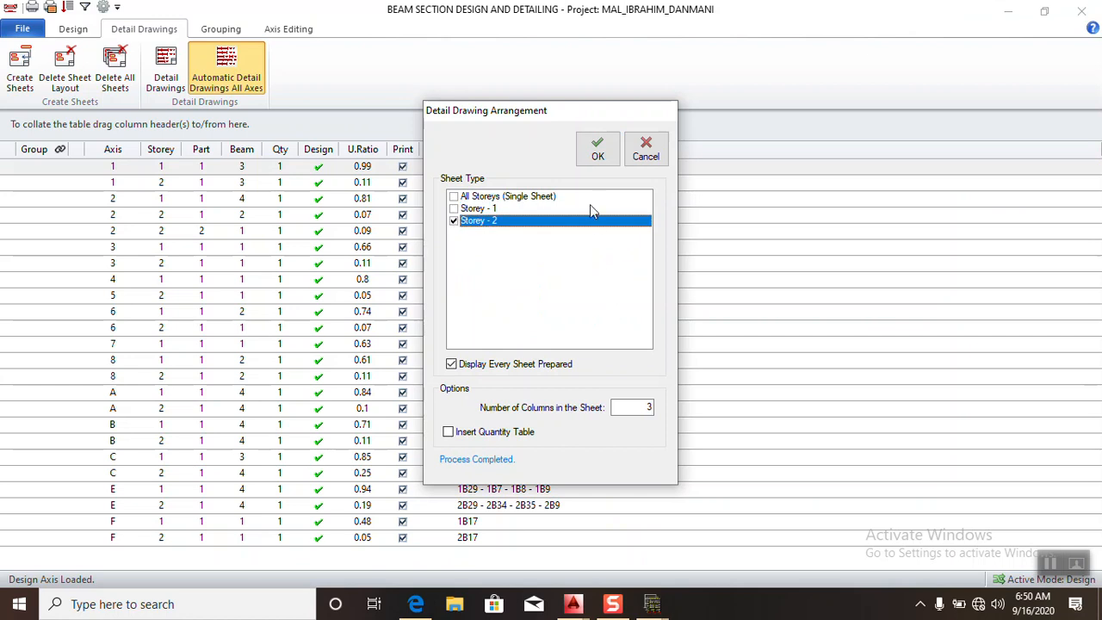
pyautogui.click(596, 156)
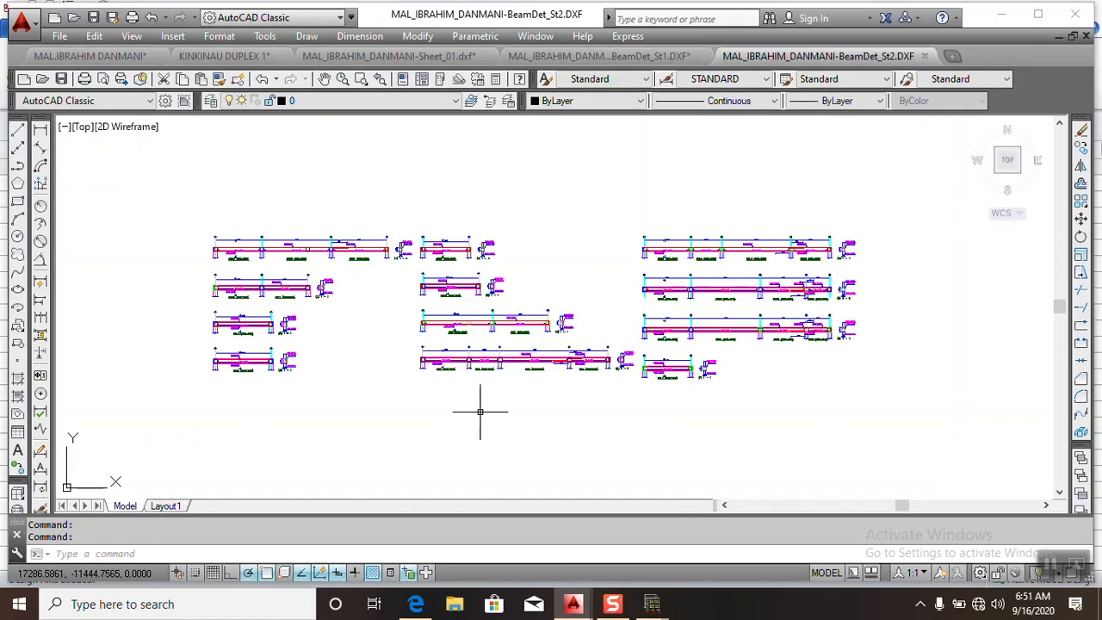
# - Examine the reinforcement, spans and cross-sections in the Storey 2 beam detail drawing in AutoCAD
pyautogui.scroll(6, 478, 405)
pyautogui.scroll(-5, 443, 301)
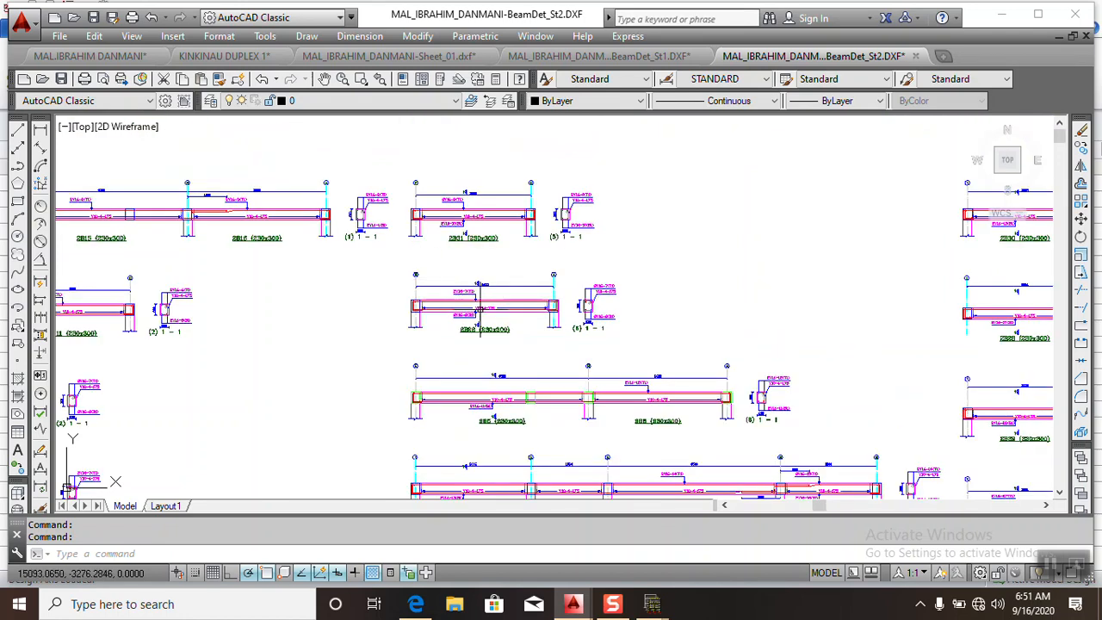
pyautogui.scroll(4, 499, 330)
pyautogui.scroll(-5, 517, 328)
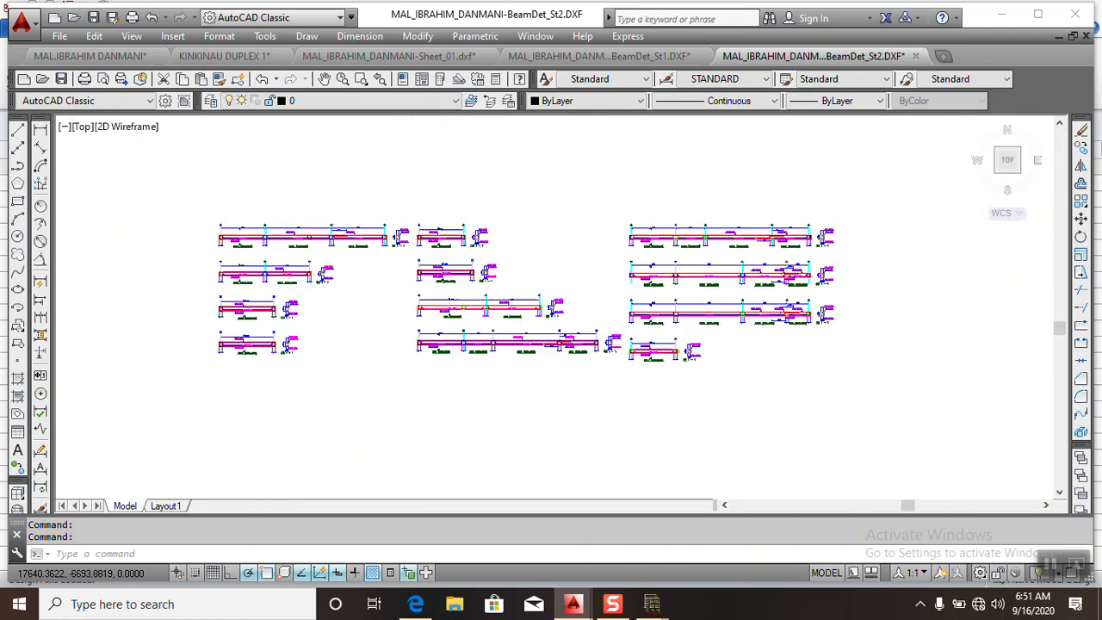
pyautogui.scroll(4, 483, 316)
pyautogui.scroll(-5, 483, 316)
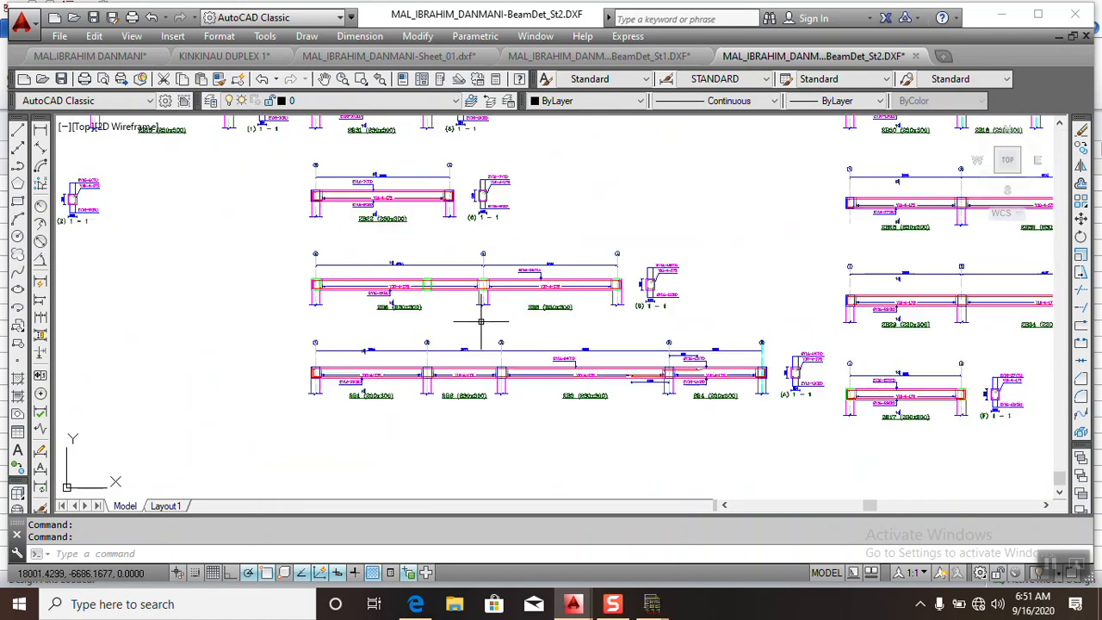
pyautogui.scroll(4, 286, 278)
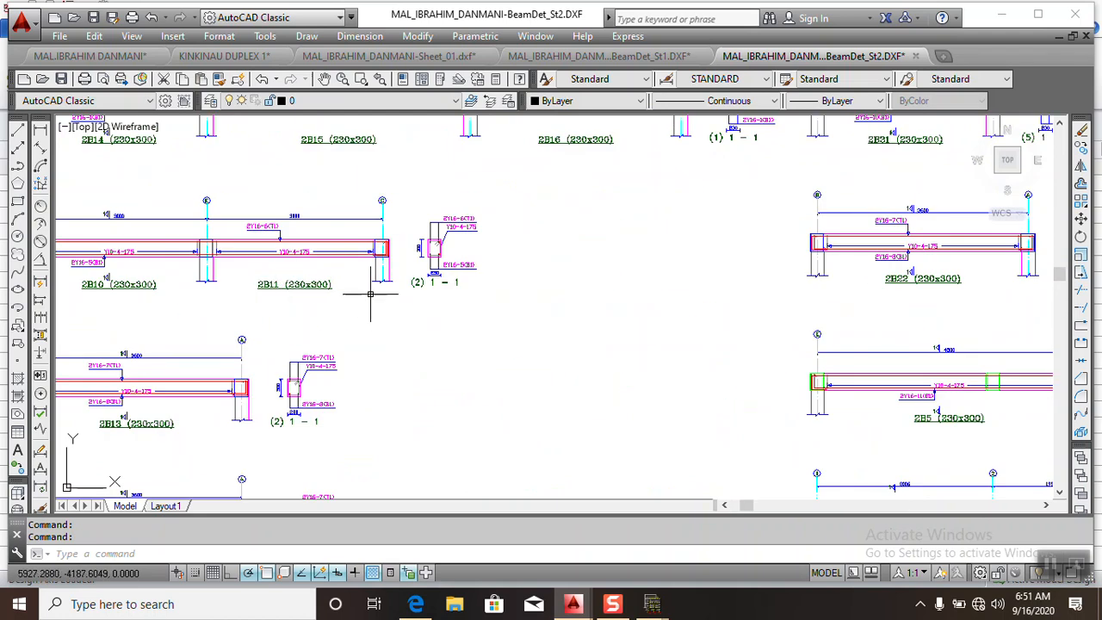
pyautogui.scroll(-5, 387, 307)
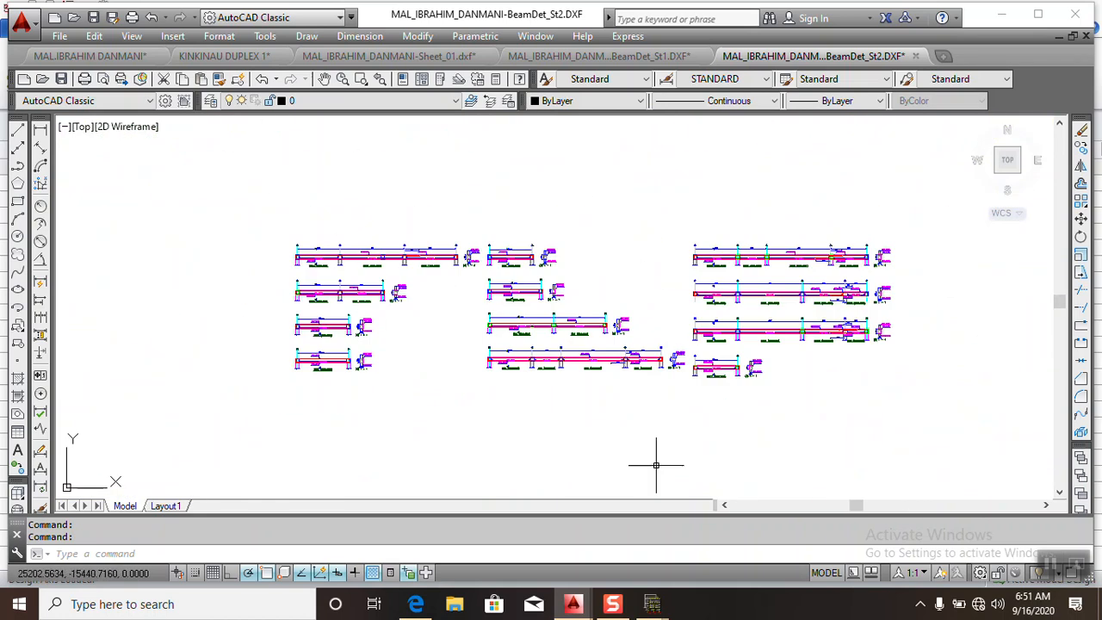
# - Return to Orion, dismiss the detail drawing arrangement, and close the beam design and Building Analysis windows
pyautogui.moveTo(652, 607)
pyautogui.click(708, 566)
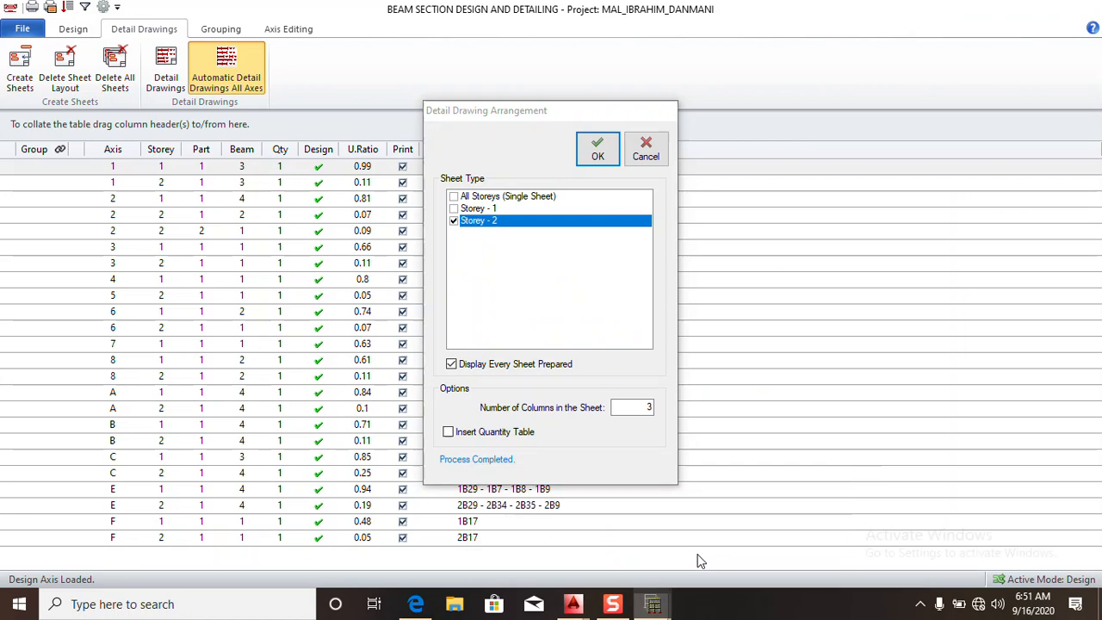
pyautogui.click(646, 151)
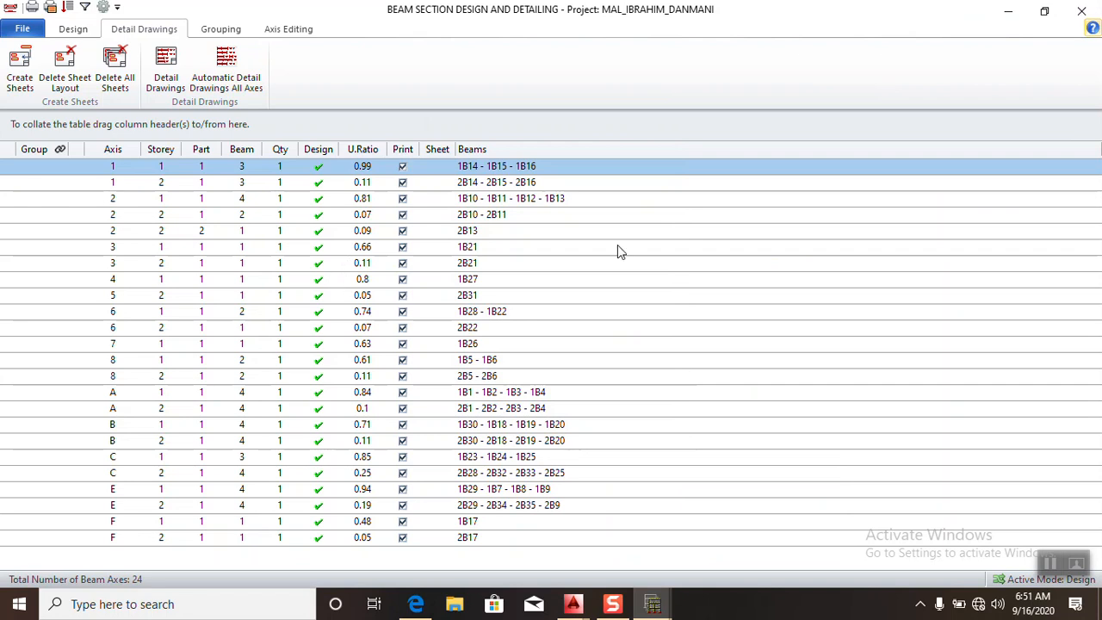
pyautogui.click(1082, 11)
pyautogui.click(718, 79)
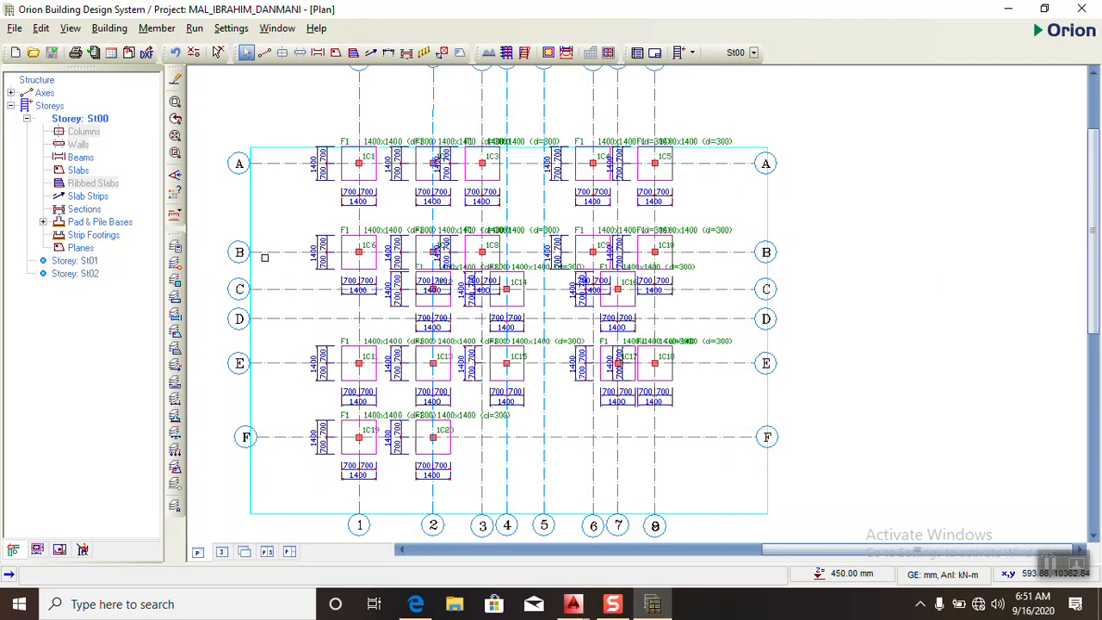
# - Export the St00 footing plan as a DXF with grouped drawing objects and view it in AutoCAD
pyautogui.scroll(1, 291, 265)
pyautogui.scroll(-2, 585, 246)
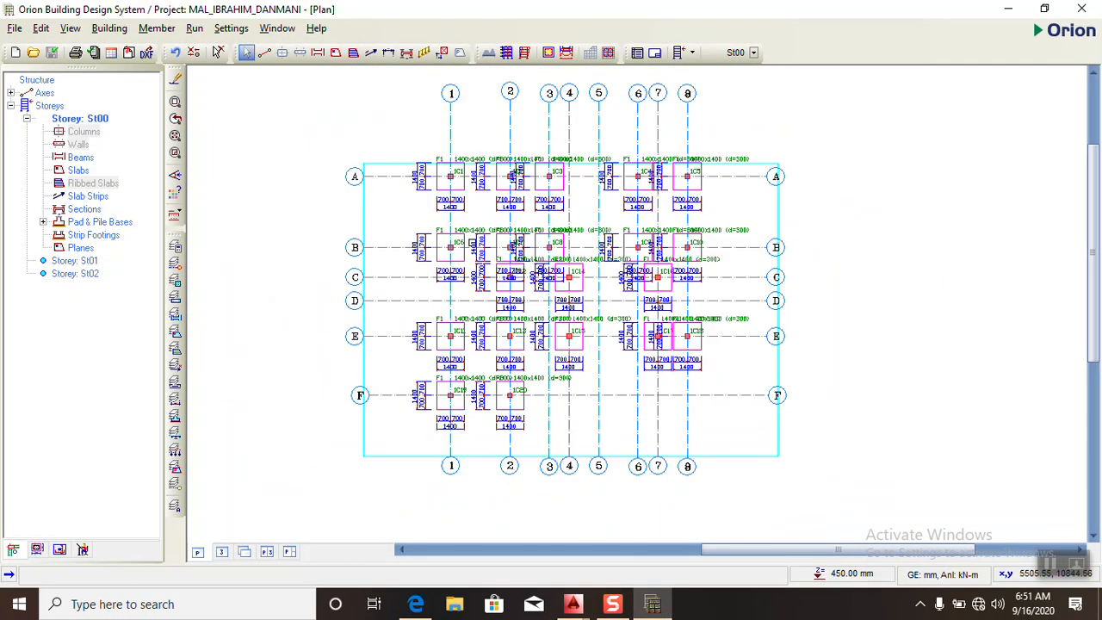
pyautogui.click(147, 52)
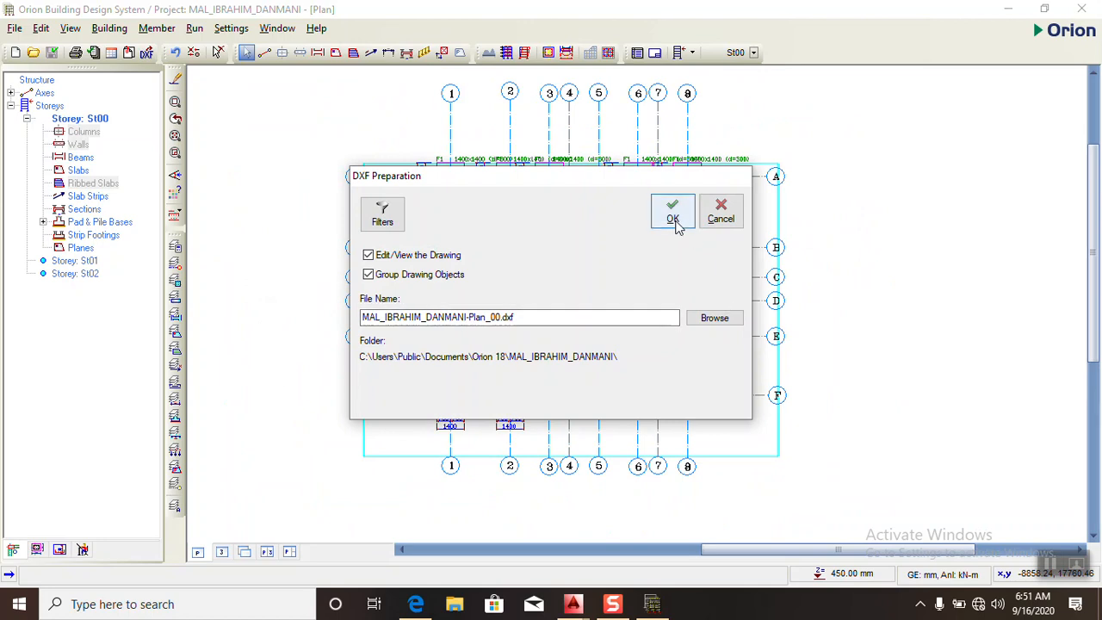
pyautogui.click(673, 217)
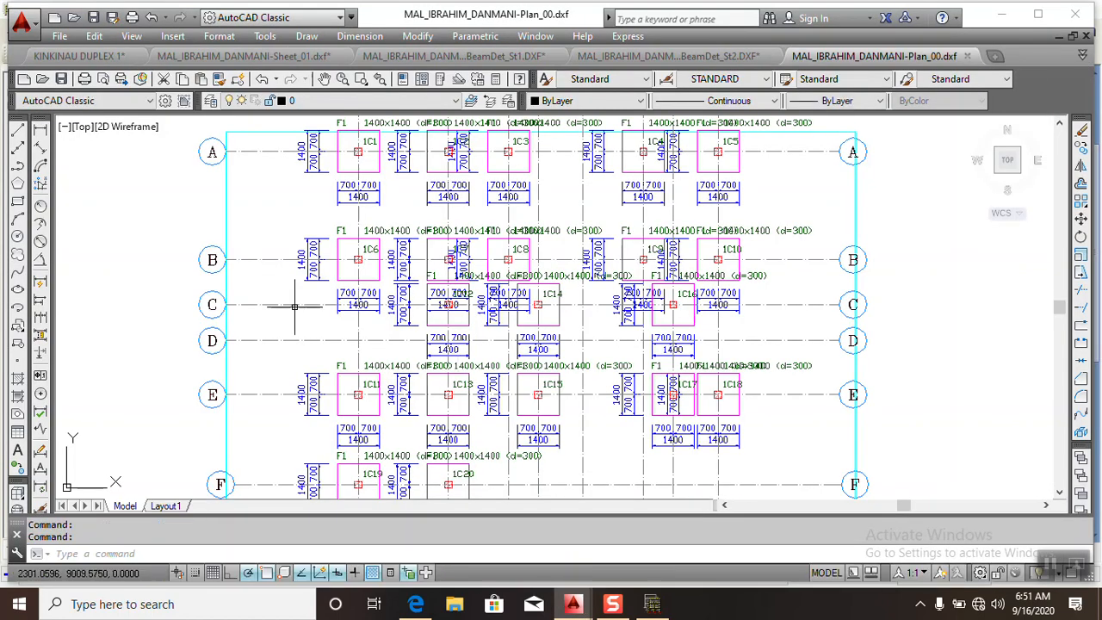
pyautogui.scroll(-6, 331, 241)
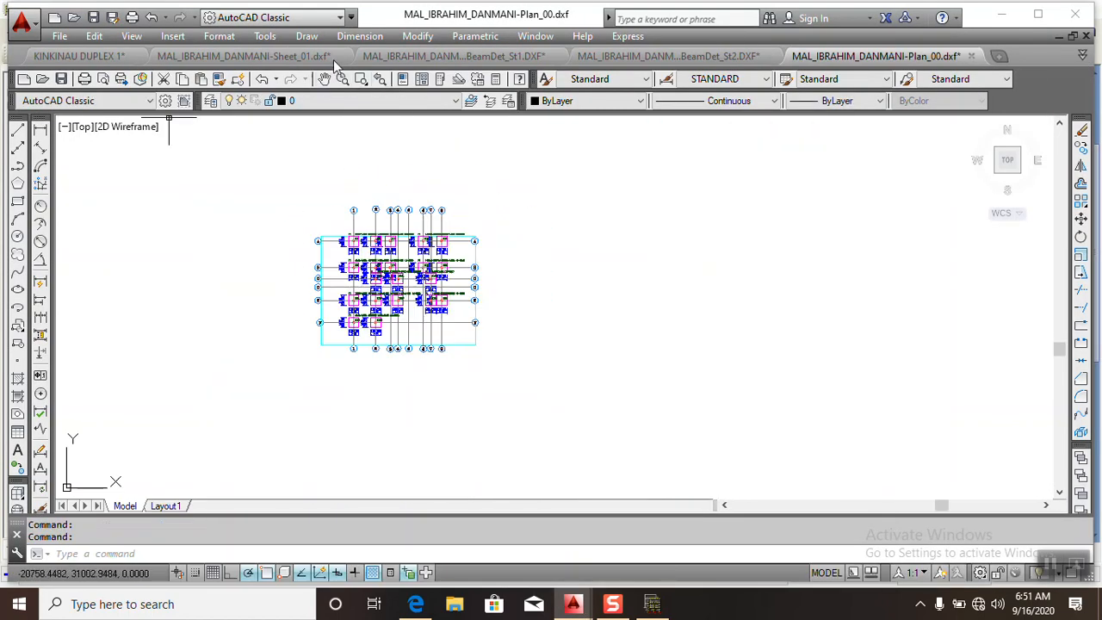
# - Return to Orion, switch to Storey St01 and cut section A lengthwise between axes 1 and 2, placing its view beside the plan near axis 1
pyautogui.click(652, 604)
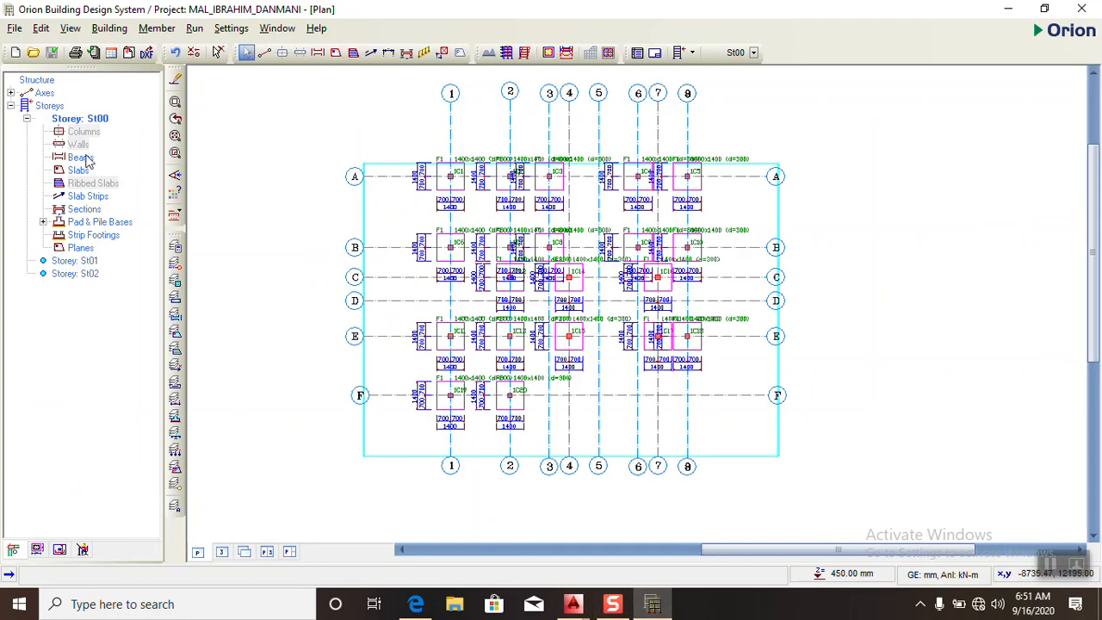
pyautogui.click(83, 261)
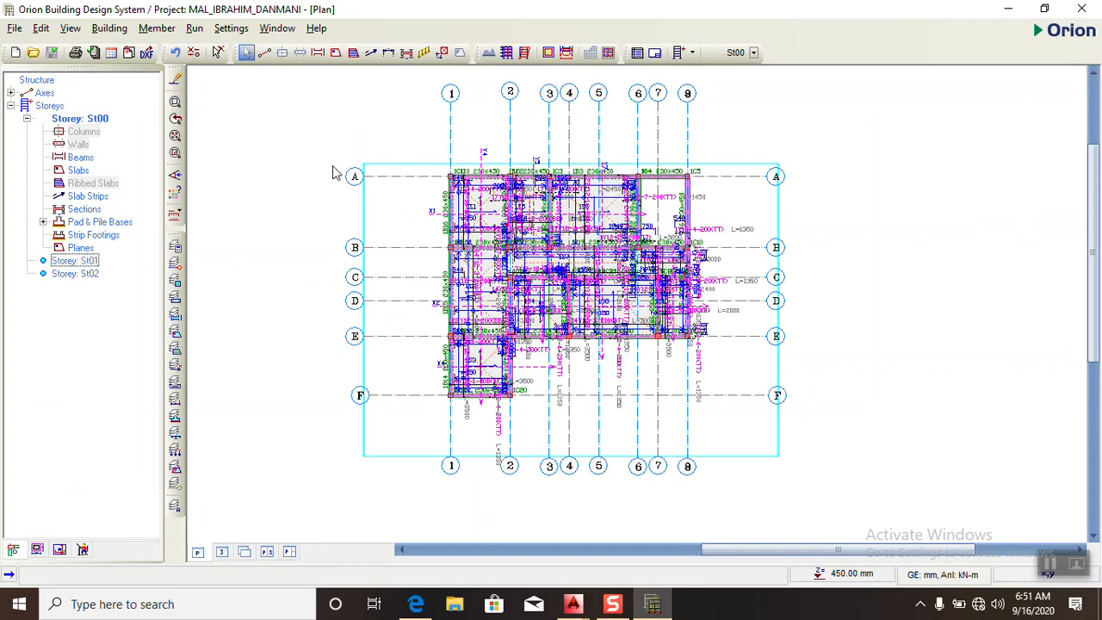
pyautogui.click(407, 53)
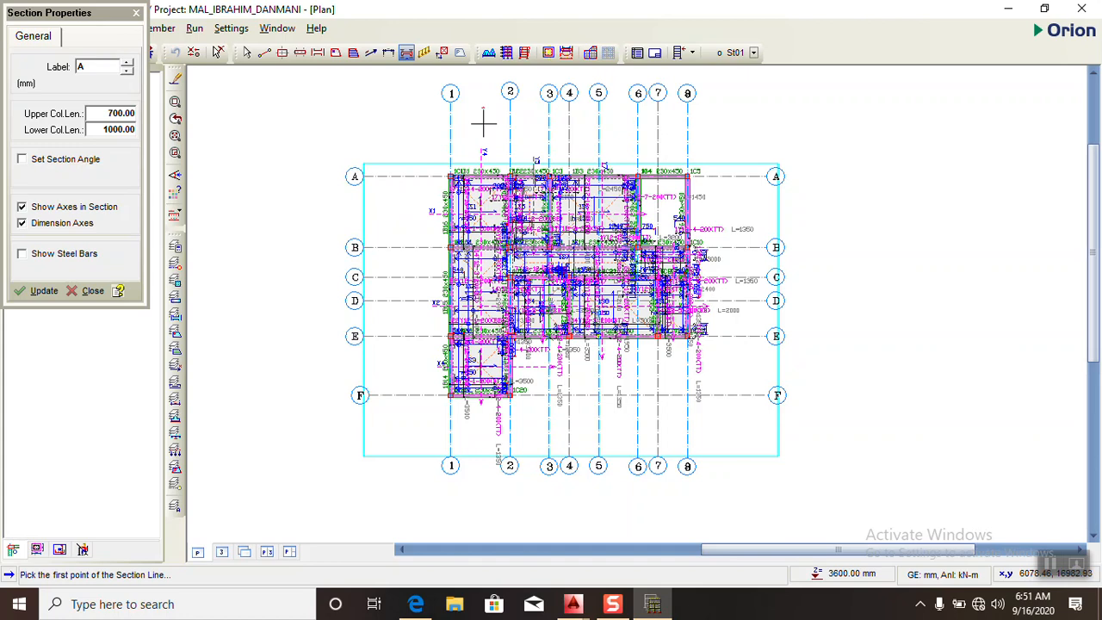
pyautogui.click(485, 445)
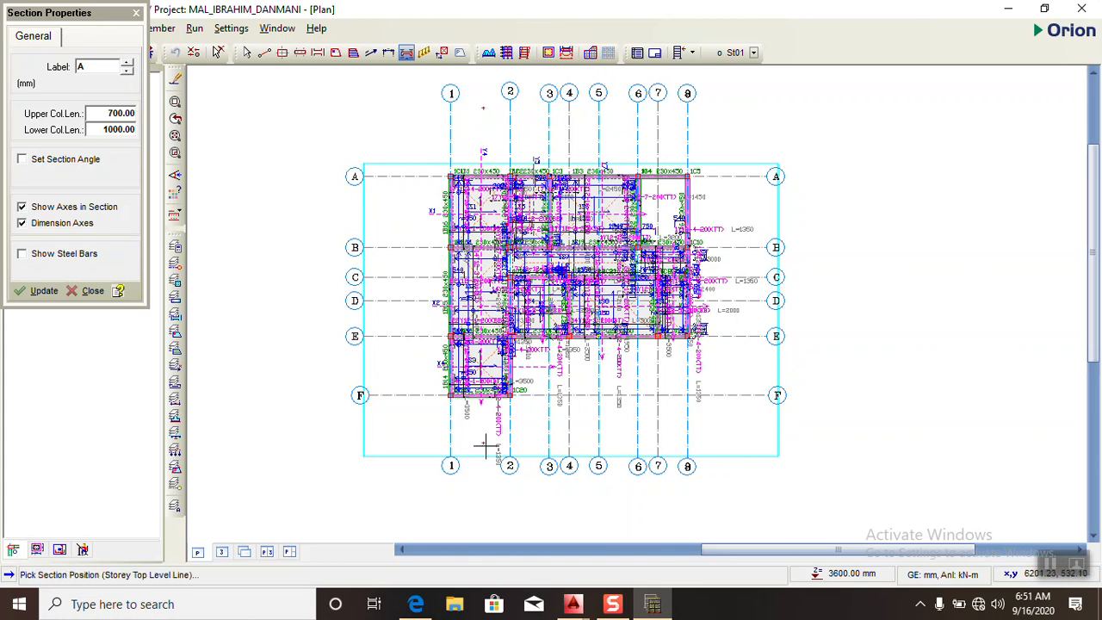
pyautogui.click(300, 454)
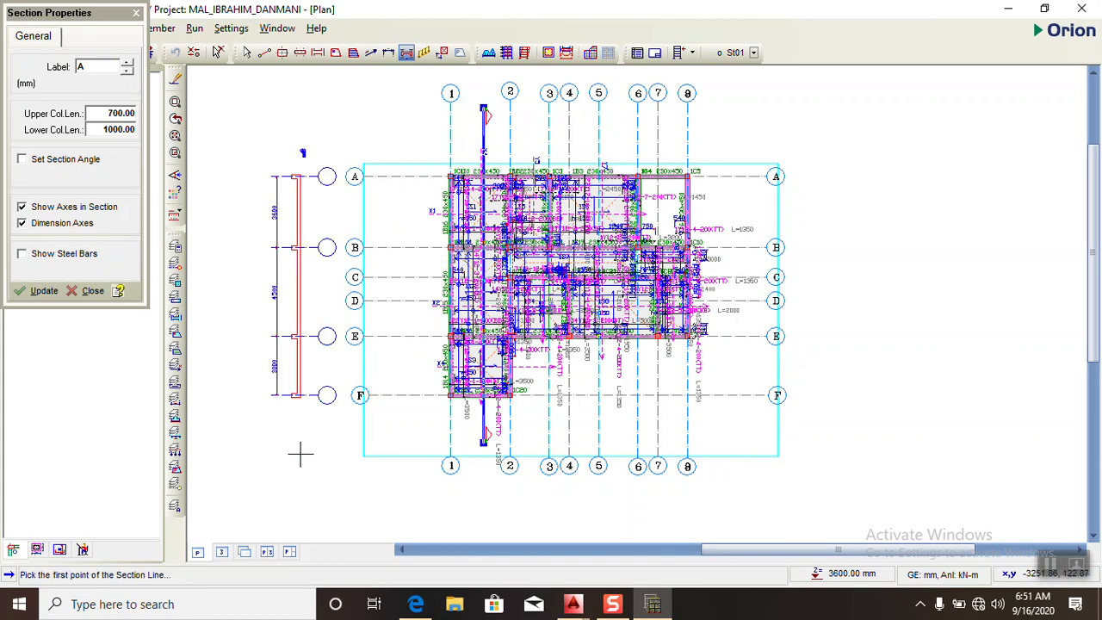
# - Show steel bars in section A and cut section B across axes 1 to 8 between axes D and E, placing its view below the plan
pyautogui.click(43, 255)
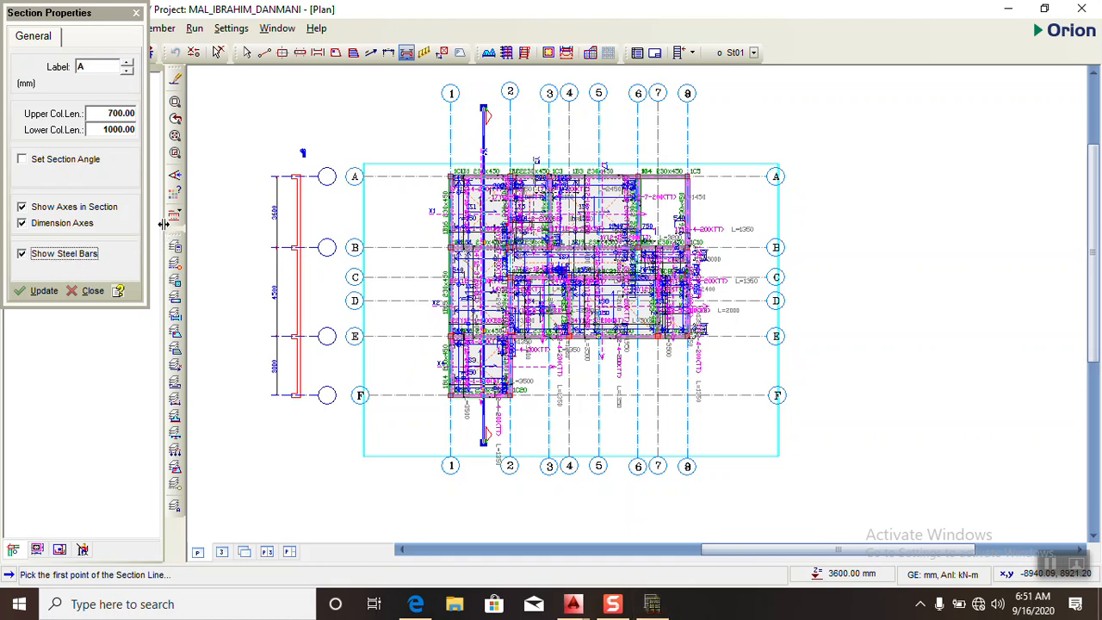
pyautogui.click(41, 291)
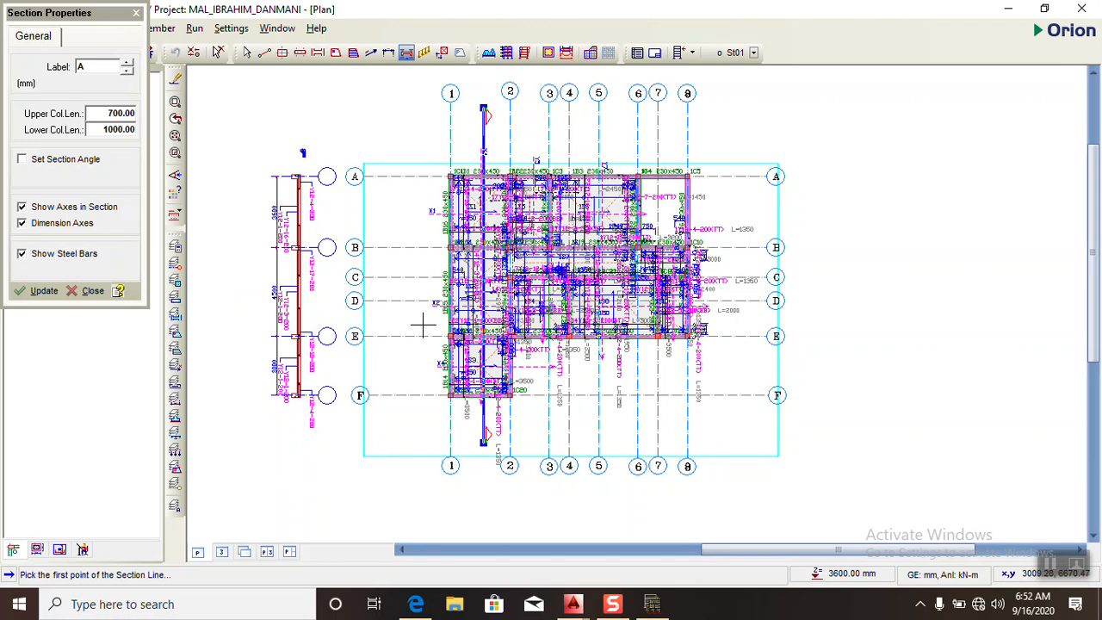
pyautogui.click(746, 324)
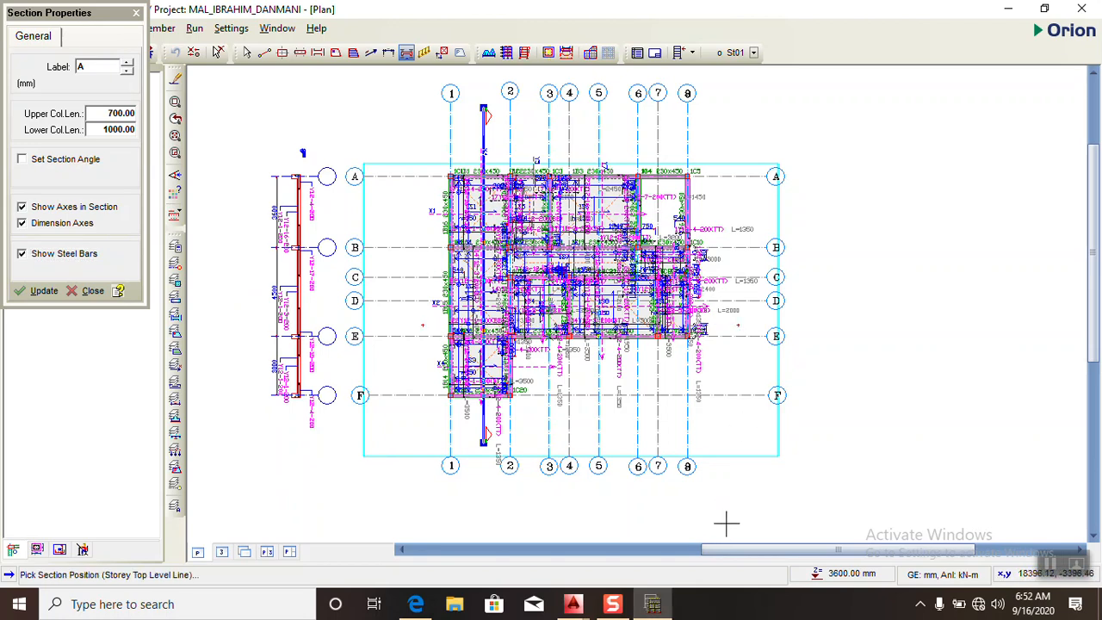
pyautogui.click(726, 523)
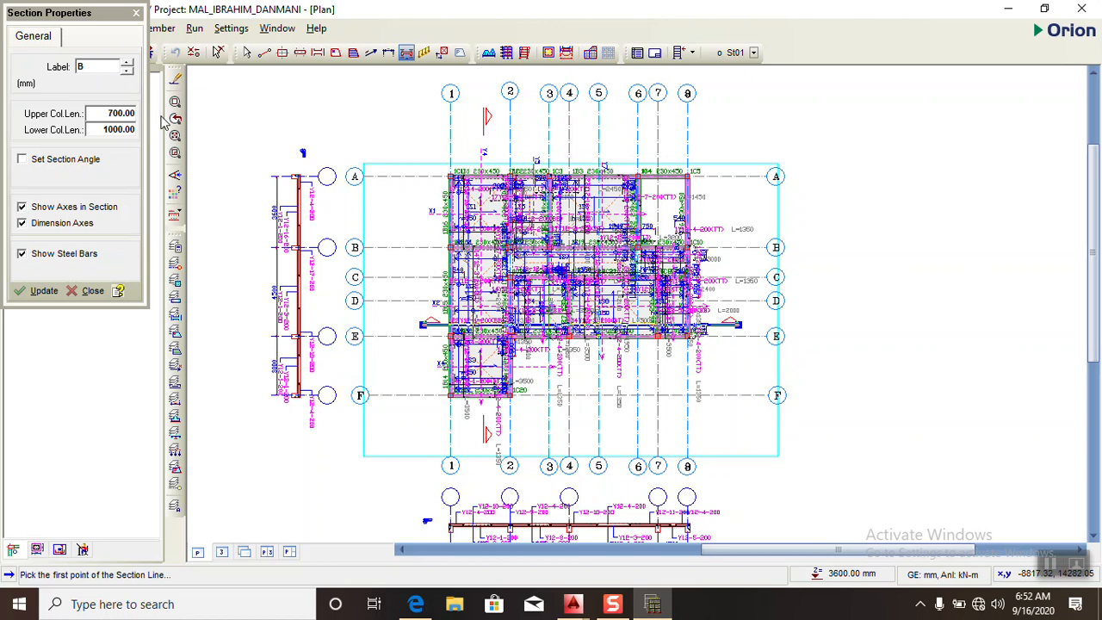
pyautogui.click(135, 14)
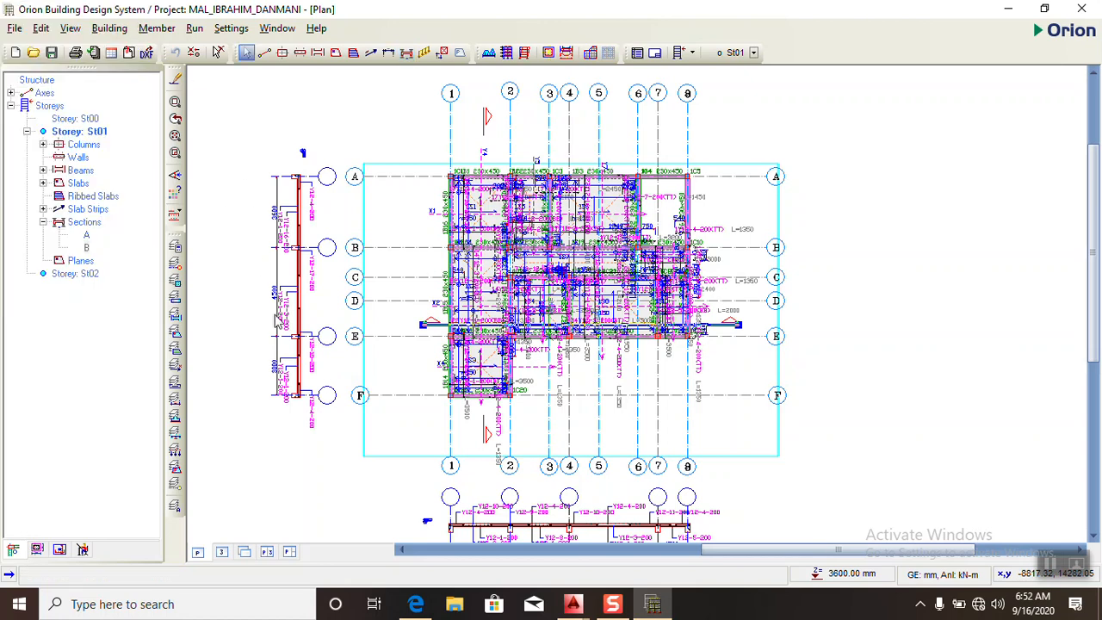
# - Export the Storey St01 plan with its sections as a DXF and inspect the slab reinforcement in AutoCAD
pyautogui.click(146, 53)
pyautogui.click(667, 210)
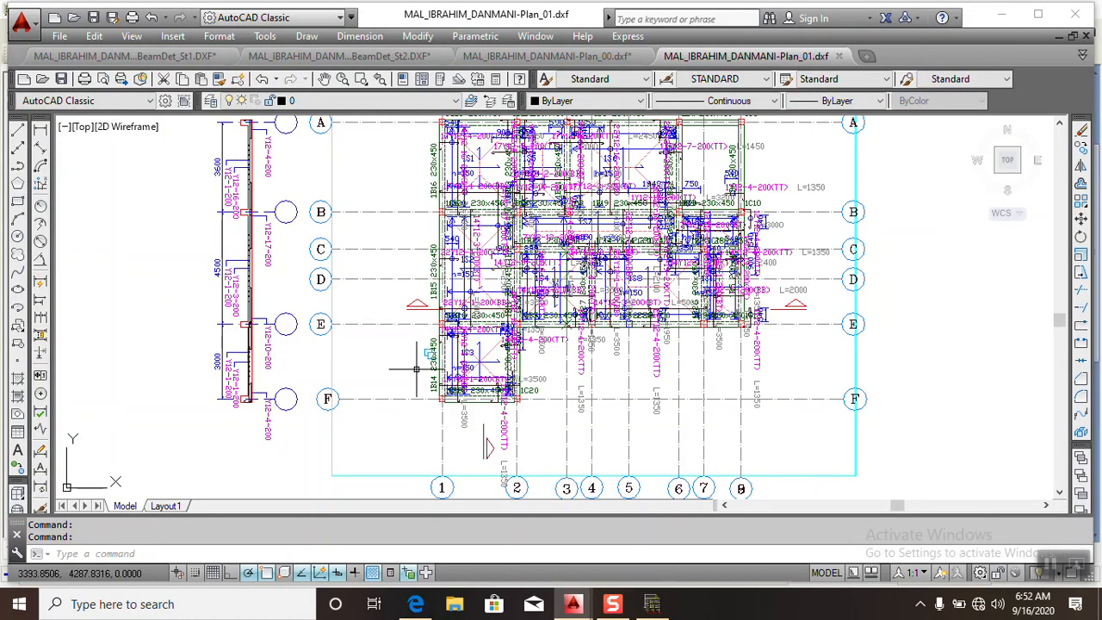
pyautogui.scroll(-5, 472, 259)
pyautogui.scroll(10, 475, 255)
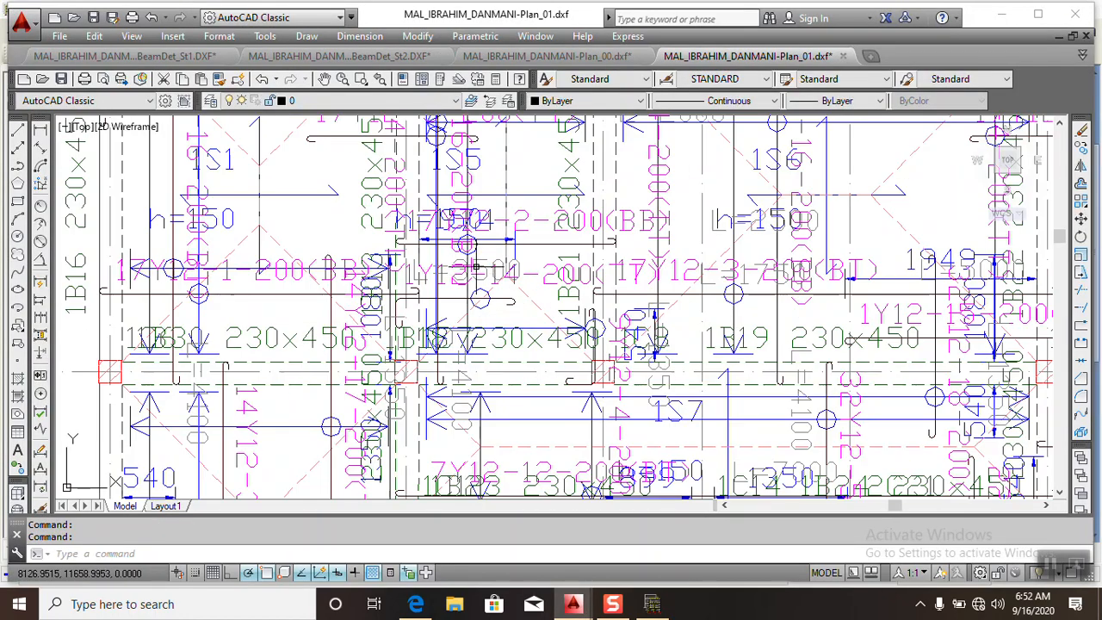
pyautogui.scroll(-5, 478, 251)
pyautogui.scroll(5, 381, 222)
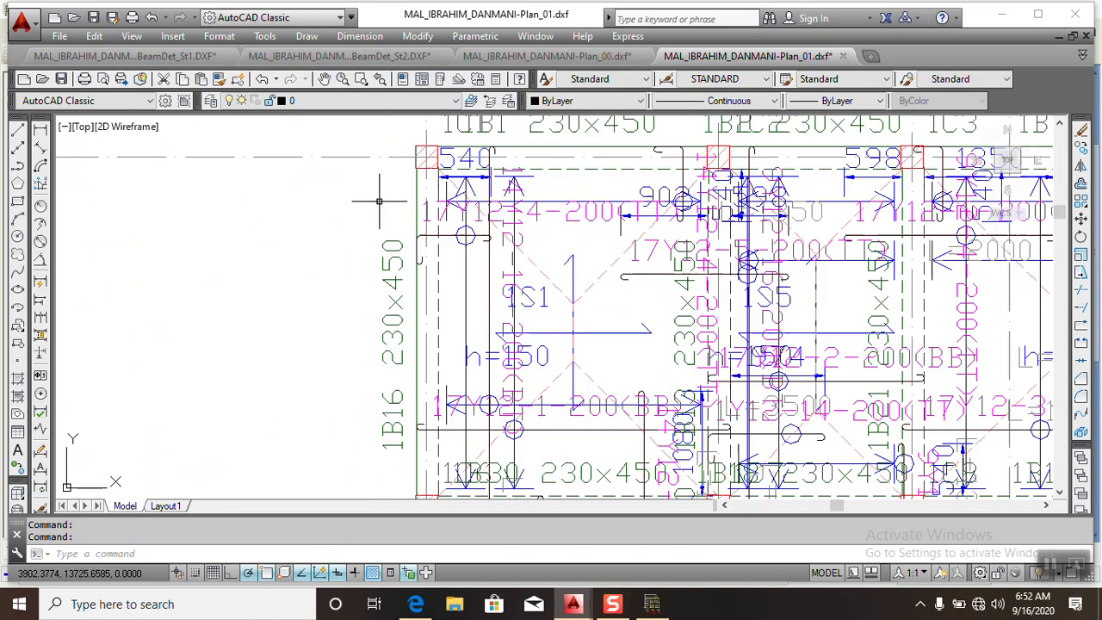
pyautogui.scroll(-5, 381, 198)
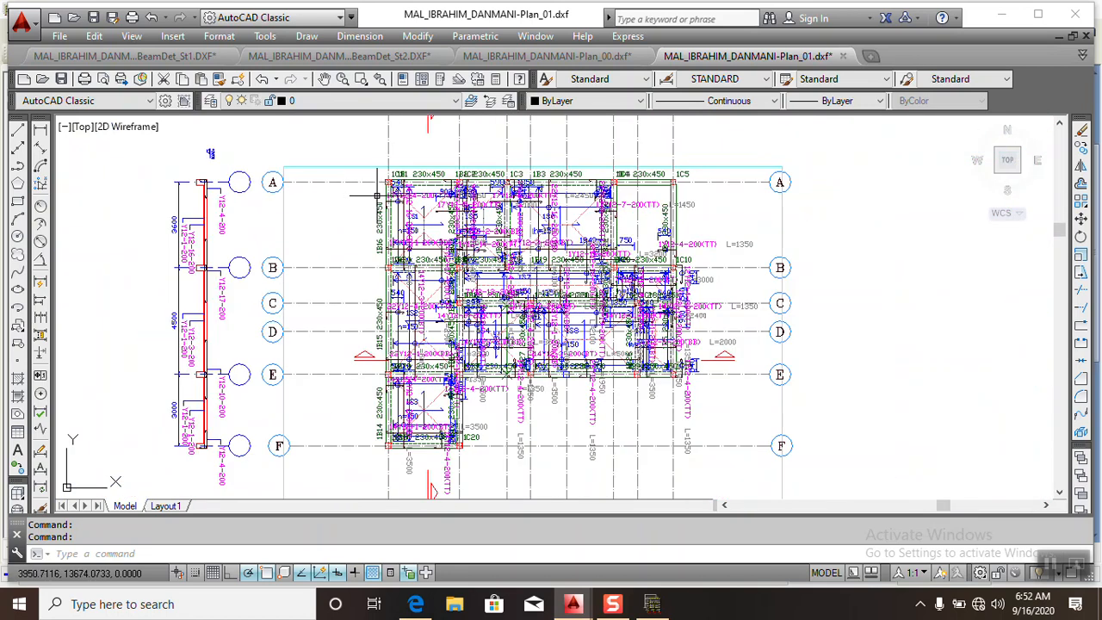
pyautogui.scroll(5, 193, 182)
pyautogui.scroll(-5, 233, 207)
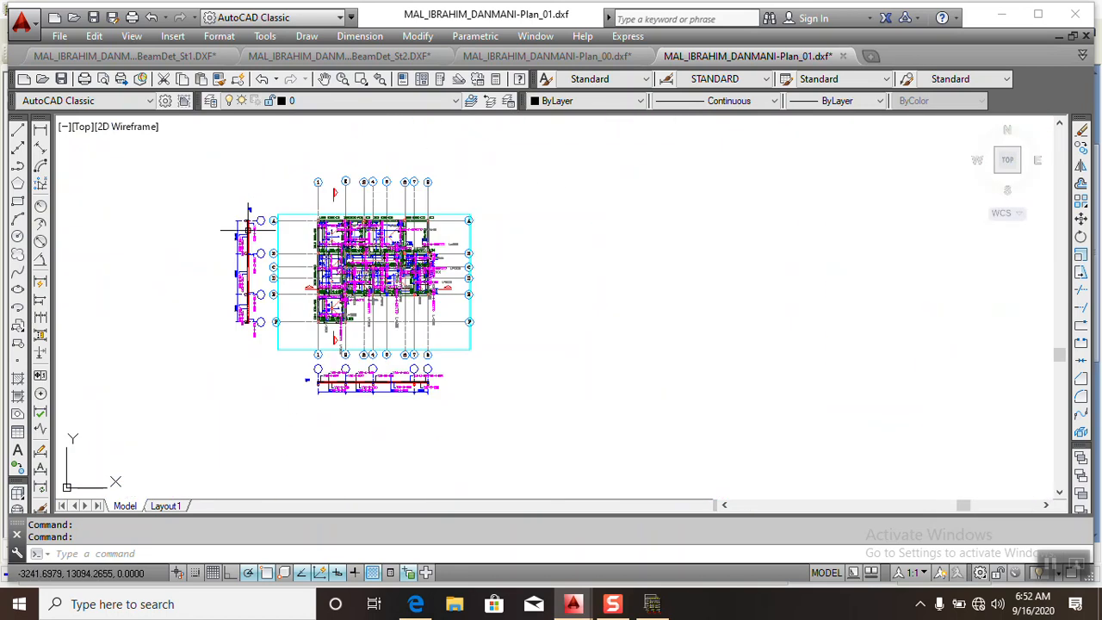
# - Return to Orion, export the Storey St02 plan as a DXF, and view its beam layout in AutoCAD
pyautogui.hotkey('alt', 'Tab')
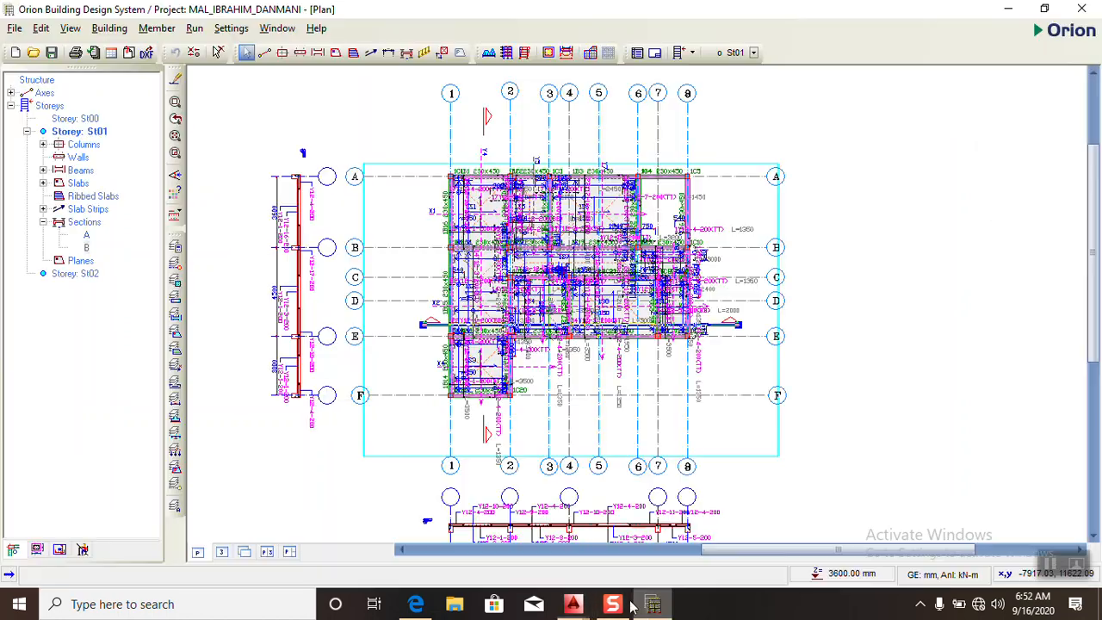
pyautogui.click(76, 274)
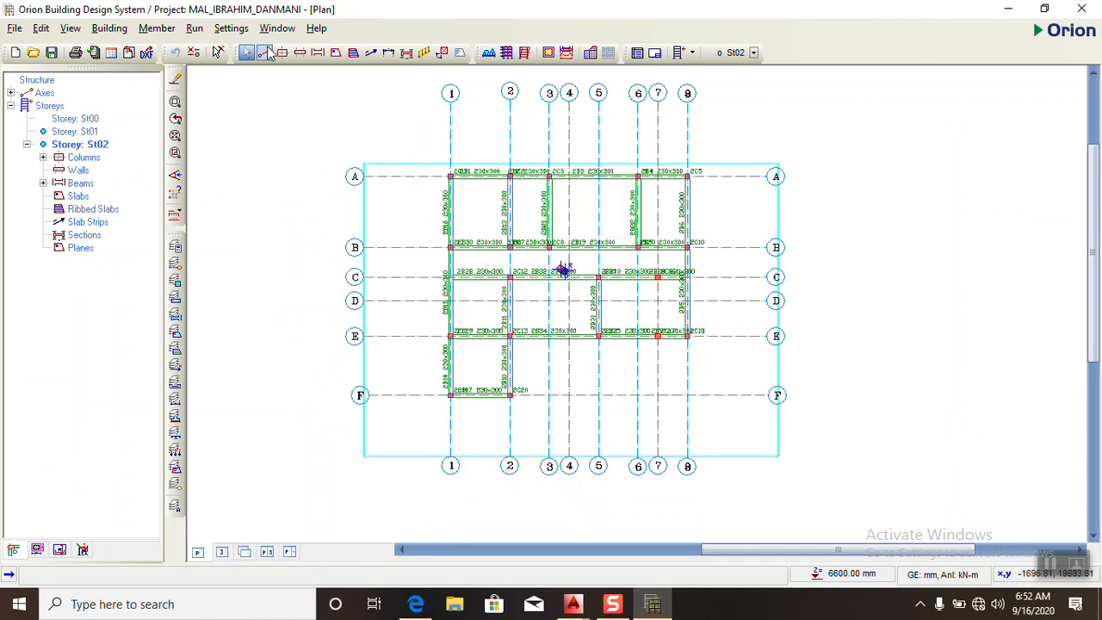
pyautogui.click(147, 53)
pyautogui.click(664, 216)
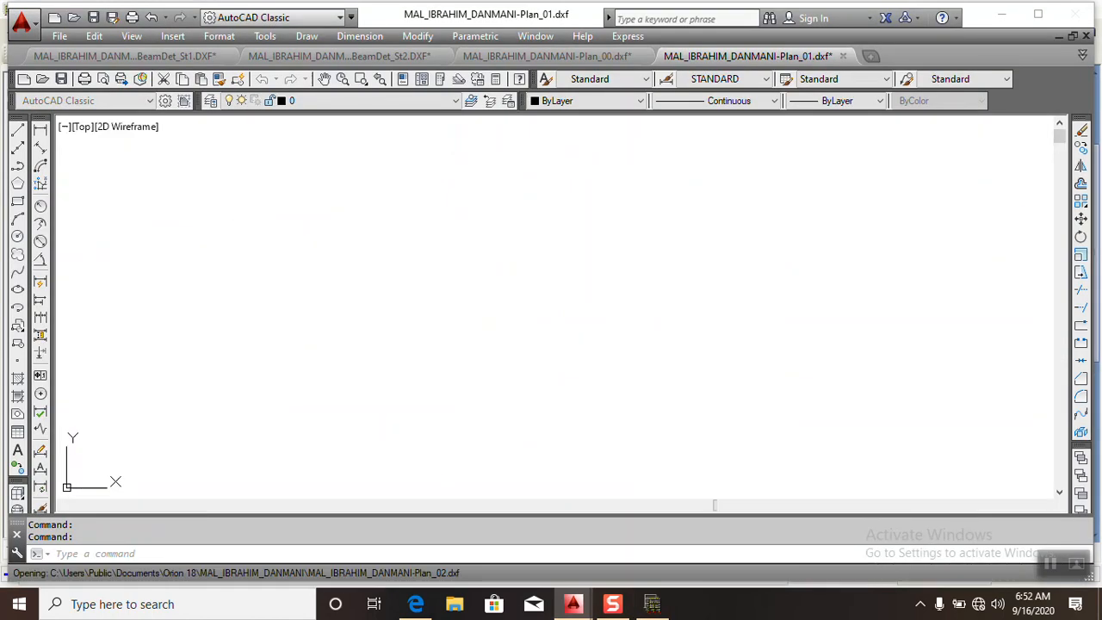
pyautogui.scroll(5, 468, 315)
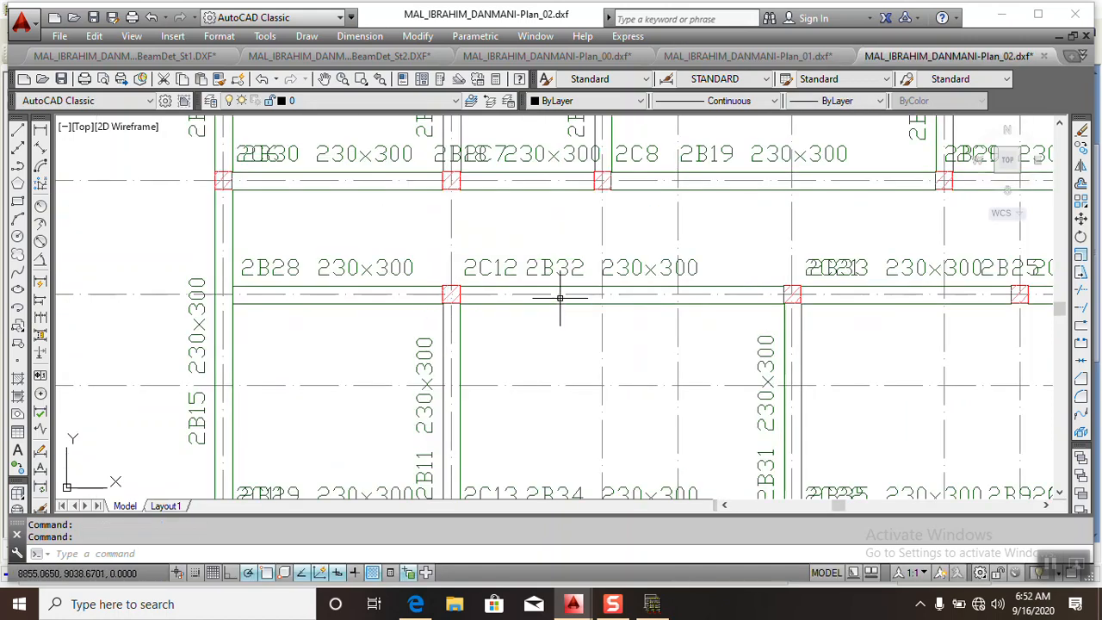
pyautogui.scroll(-2, 555, 299)
pyautogui.scroll(-7, 508, 268)
pyautogui.scroll(7, 508, 269)
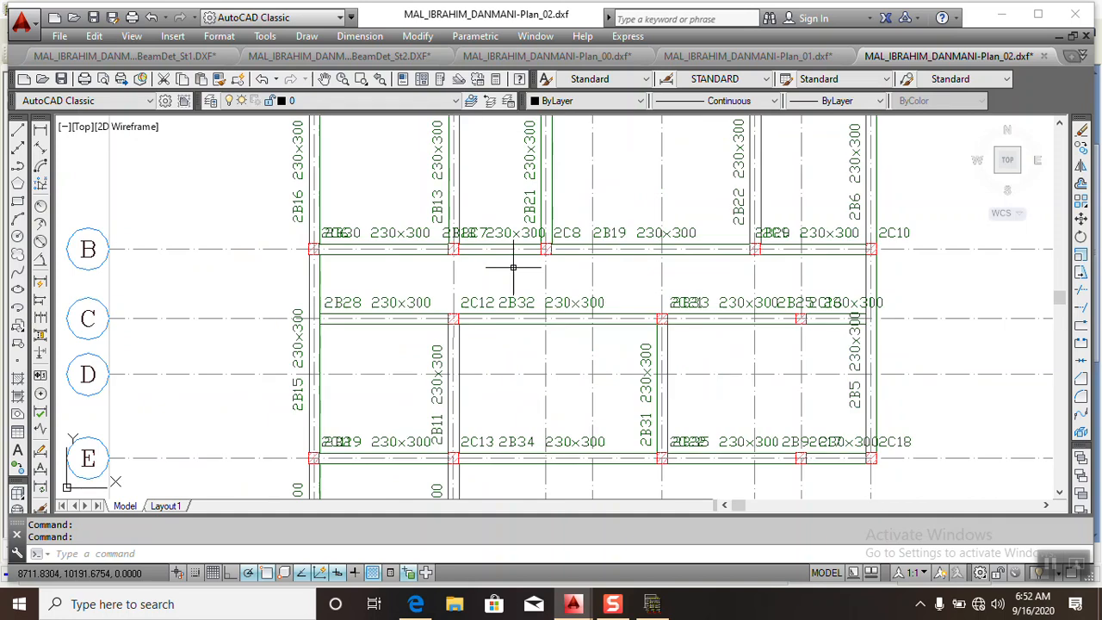
pyautogui.scroll(-7, 499, 276)
pyautogui.scroll(4, 498, 287)
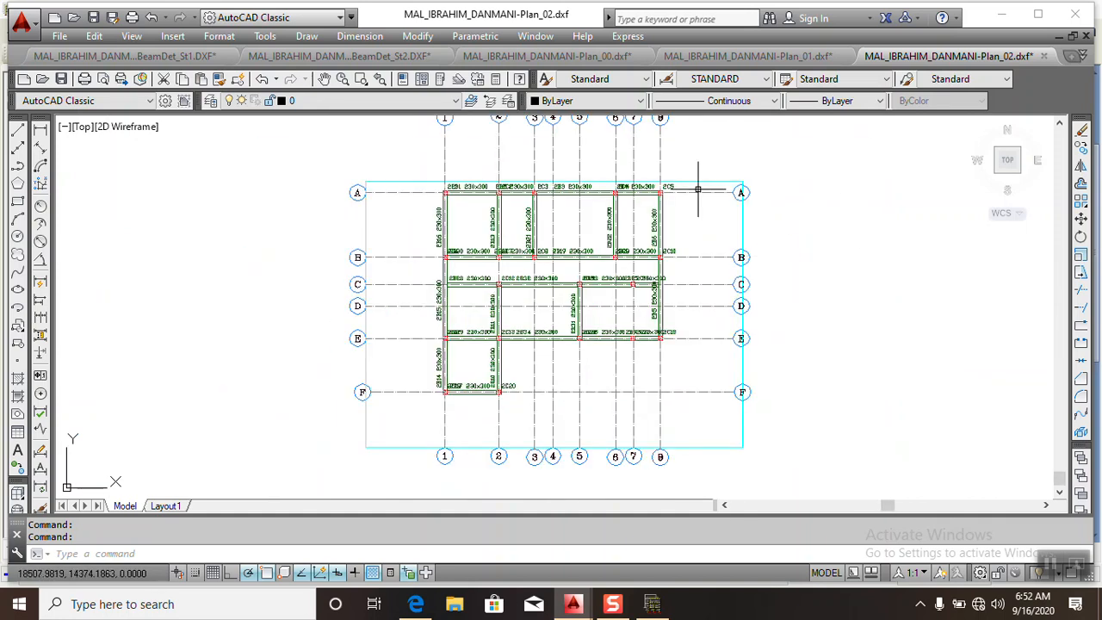
# - Return to Orion and generate the pad and pile base results report for the F1 footings on Storey St00
pyautogui.click(652, 605)
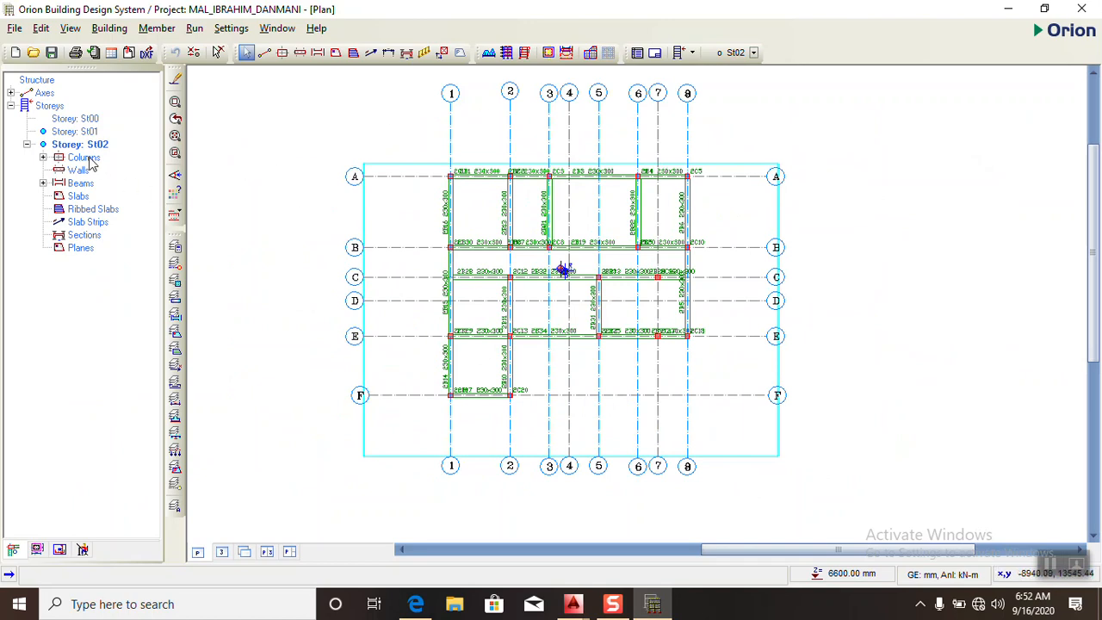
pyautogui.doubleClick(81, 119)
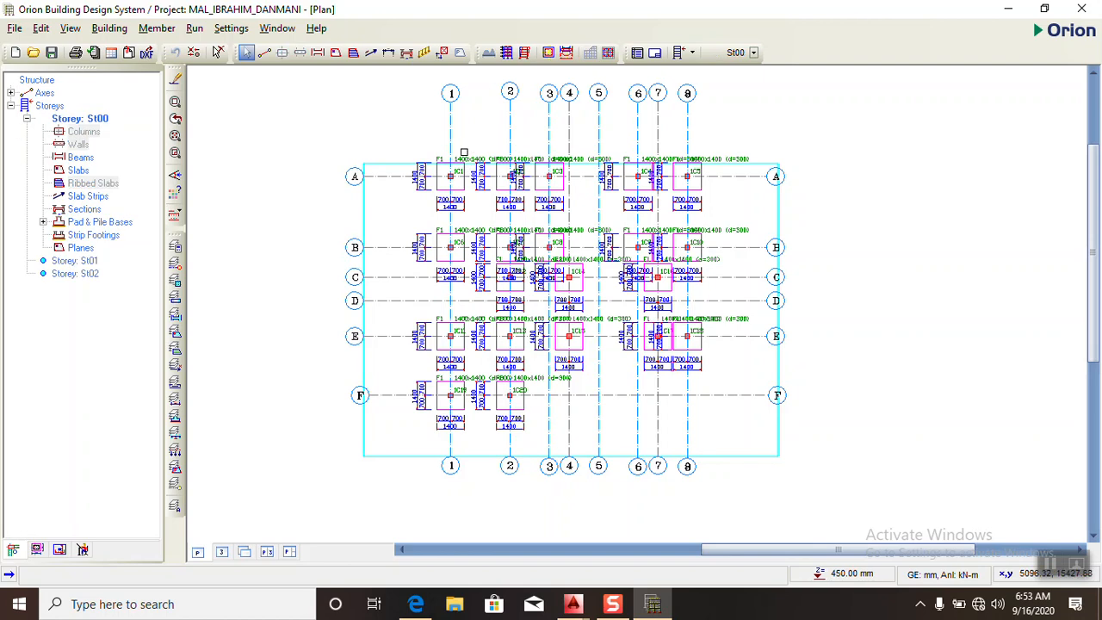
pyautogui.click(463, 157)
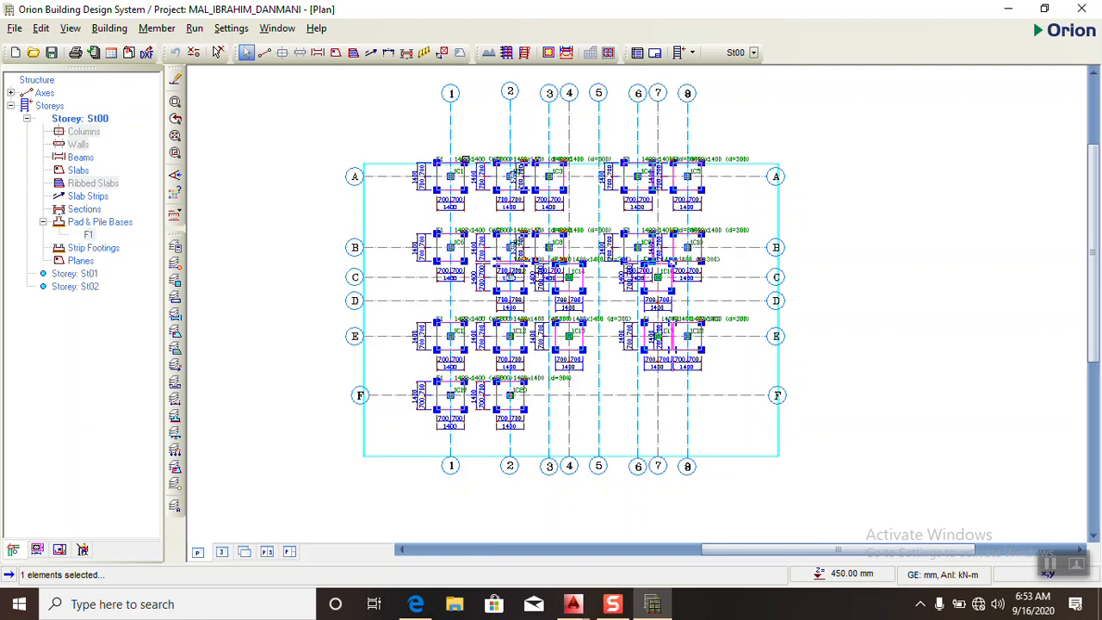
pyautogui.click(402, 135)
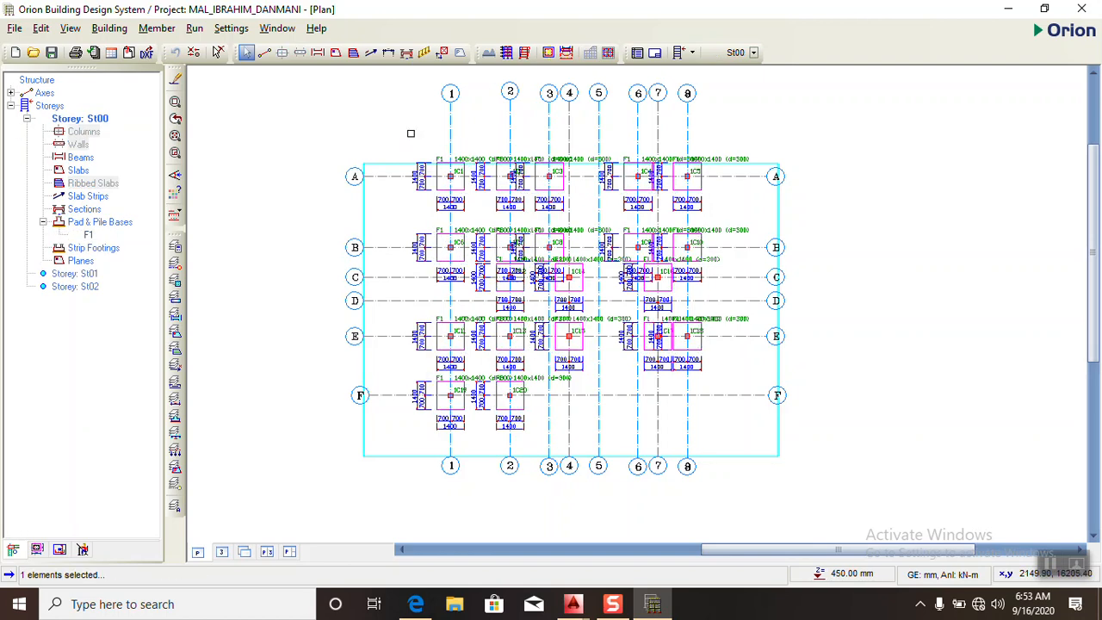
pyautogui.click(462, 158)
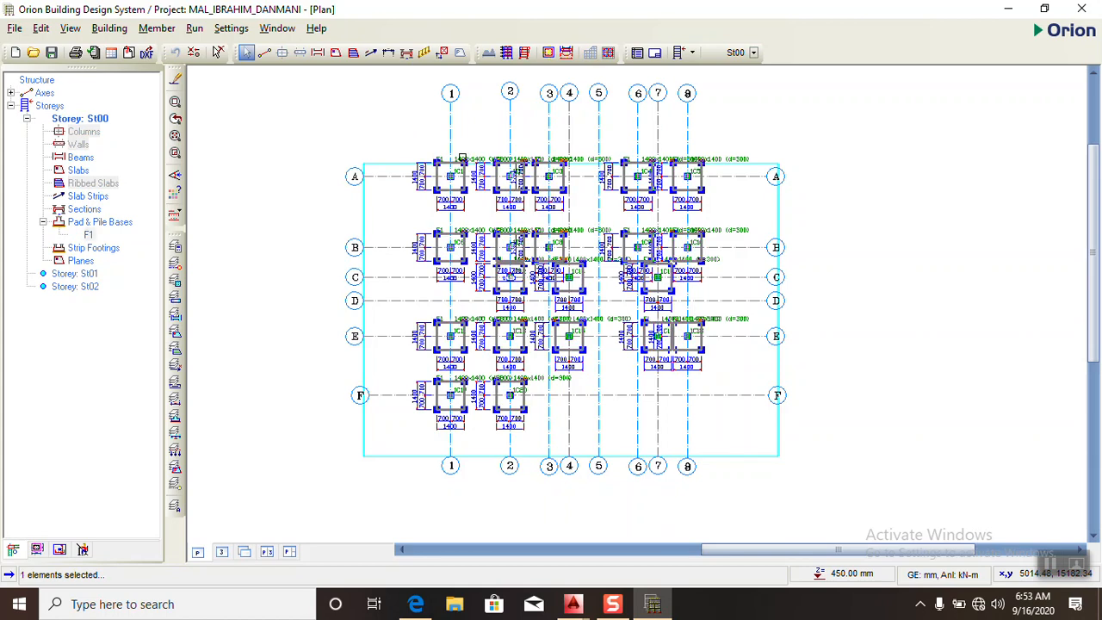
pyautogui.click(418, 136)
pyautogui.scroll(4, 457, 157)
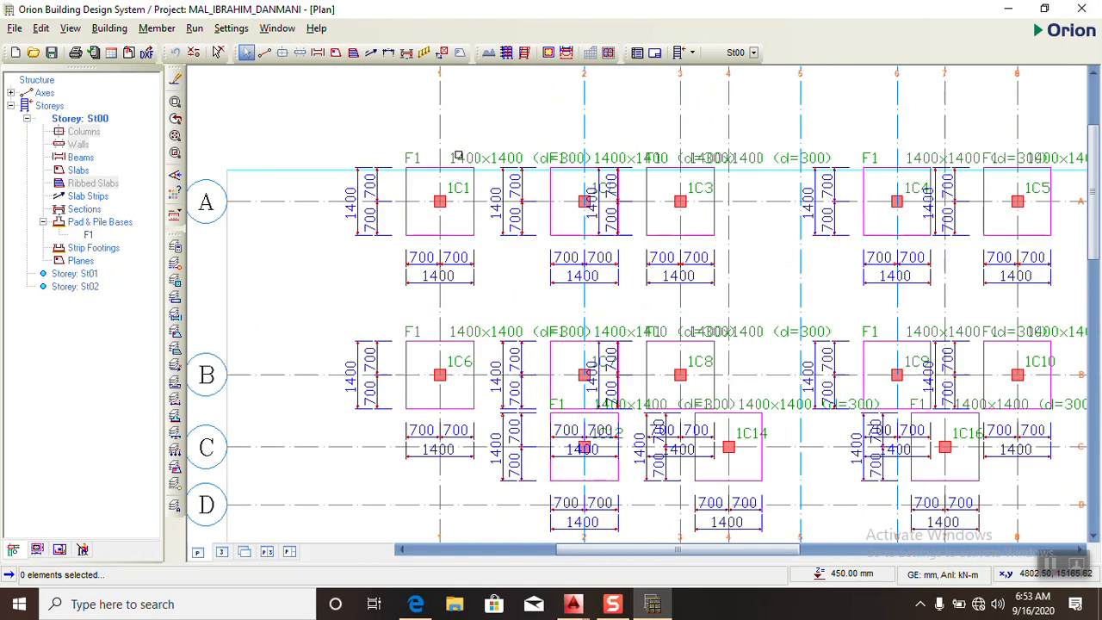
pyautogui.click(454, 167)
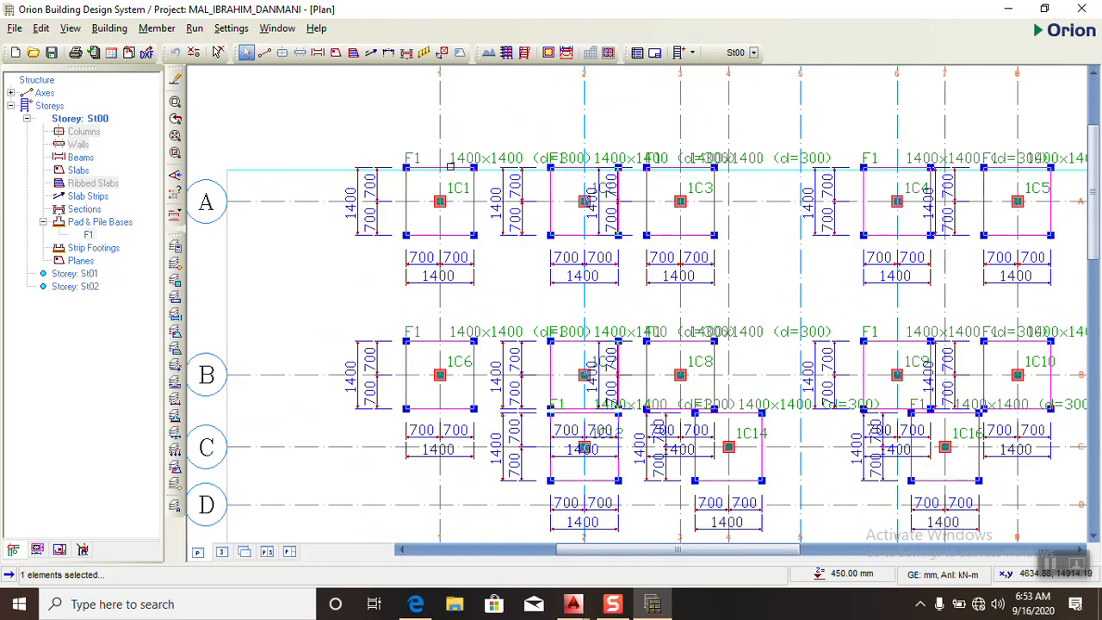
pyautogui.rightClick(451, 167)
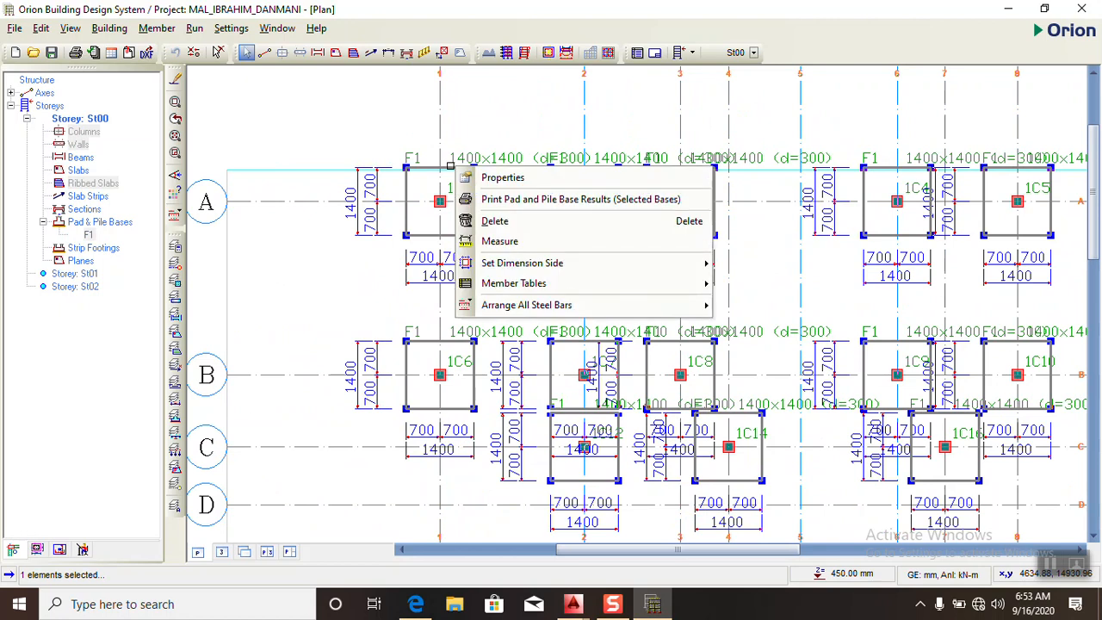
pyautogui.click(517, 199)
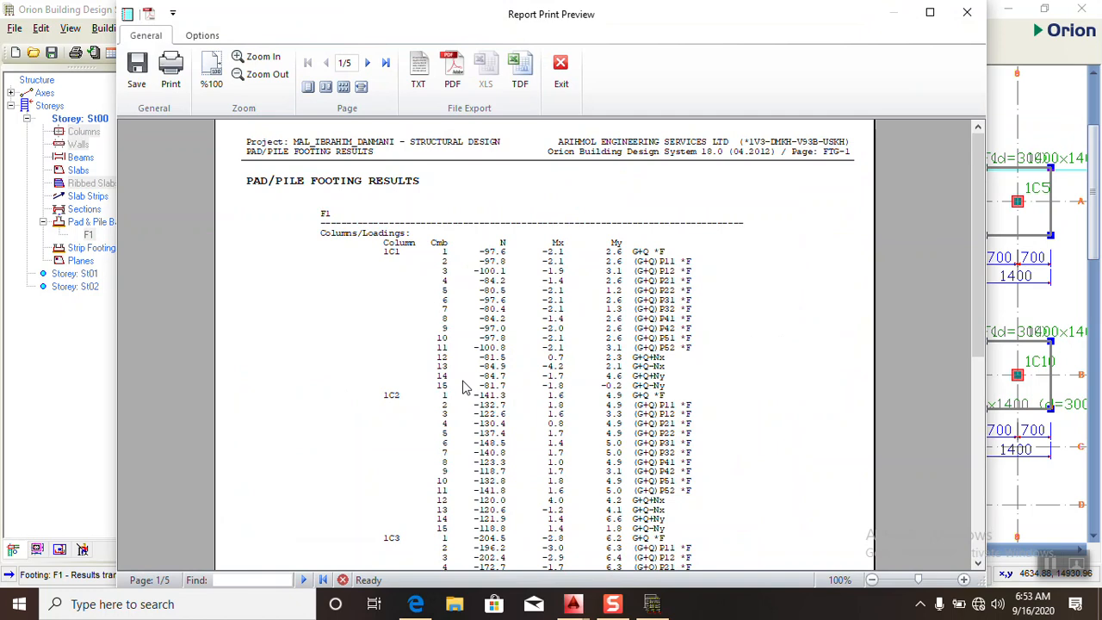
# - Export the pad footing results report as a PDF, view it in the browser, and minimise the browser window
pyautogui.scroll(-3, 462, 395)
pyautogui.click(453, 71)
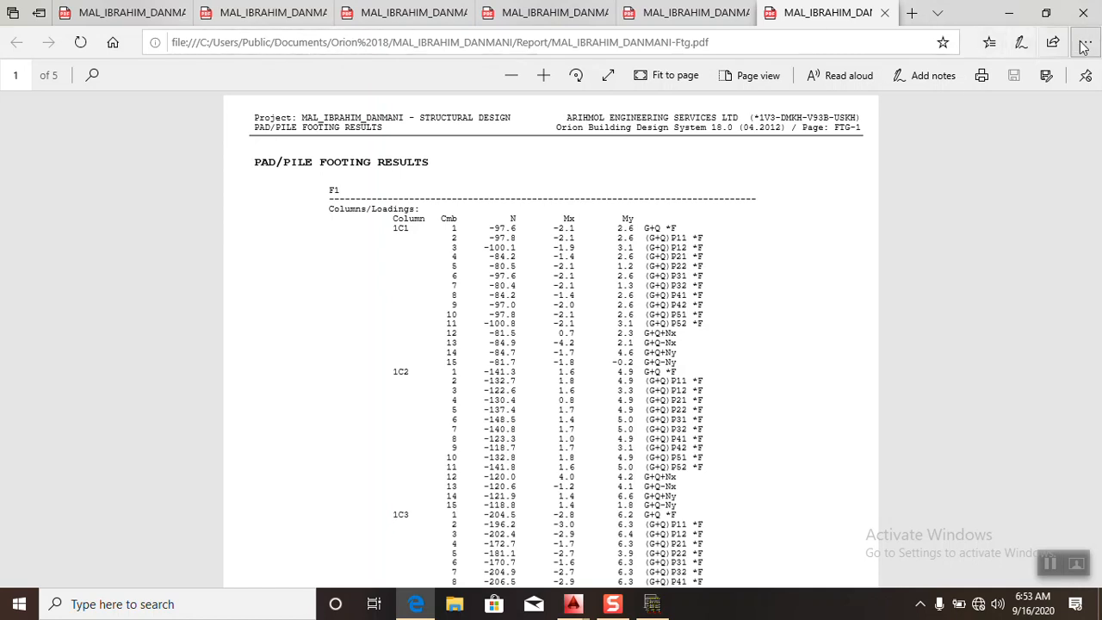
pyautogui.click(1008, 12)
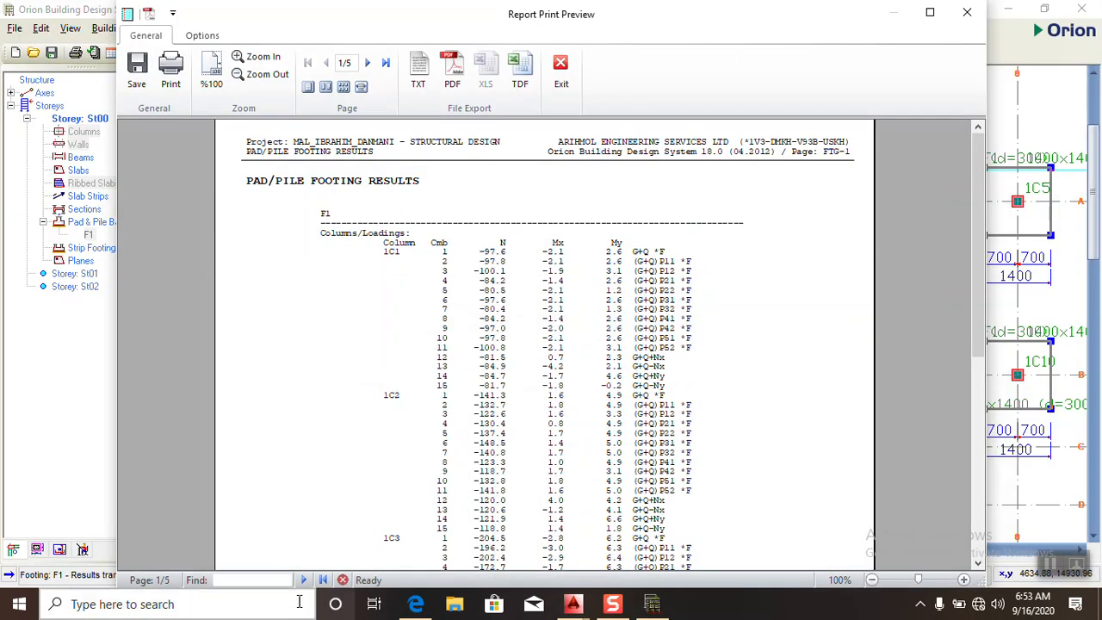
# - Switch to File Explorer, maximise it, and open the Orion 18 folder in Public Documents under Users on Local Disk (C:)
pyautogui.click(455, 603)
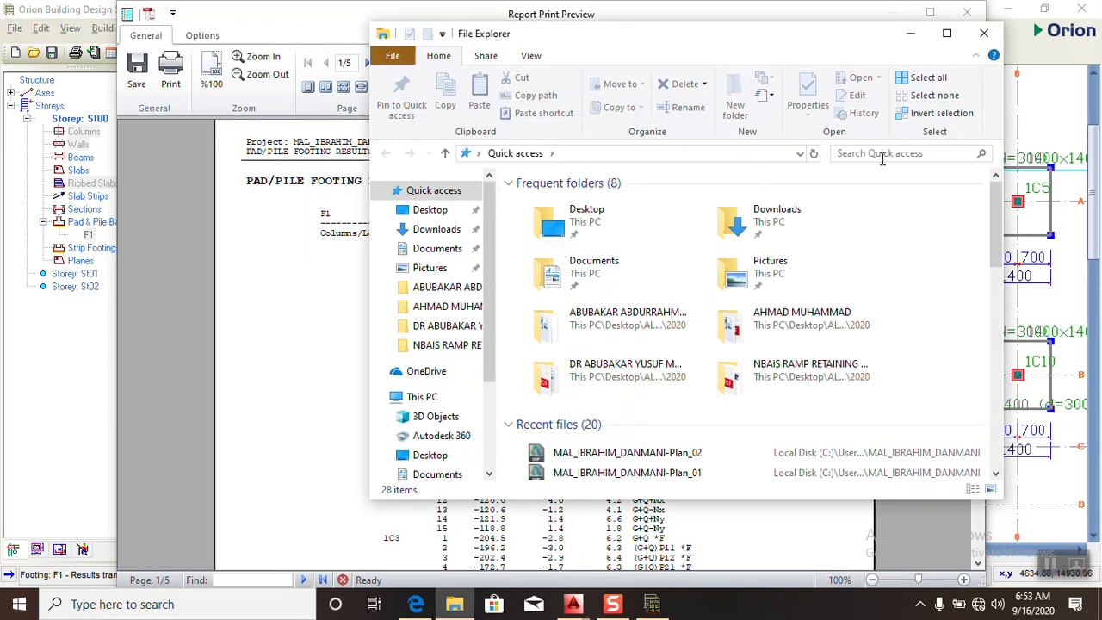
pyautogui.click(948, 33)
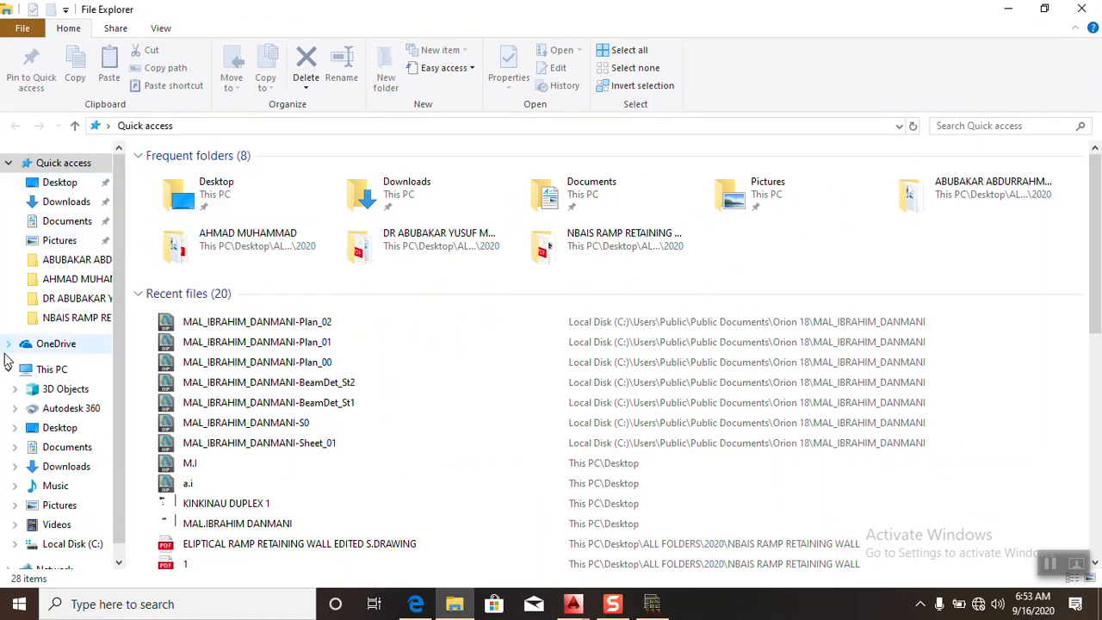
pyautogui.click(8, 371)
pyautogui.click(50, 368)
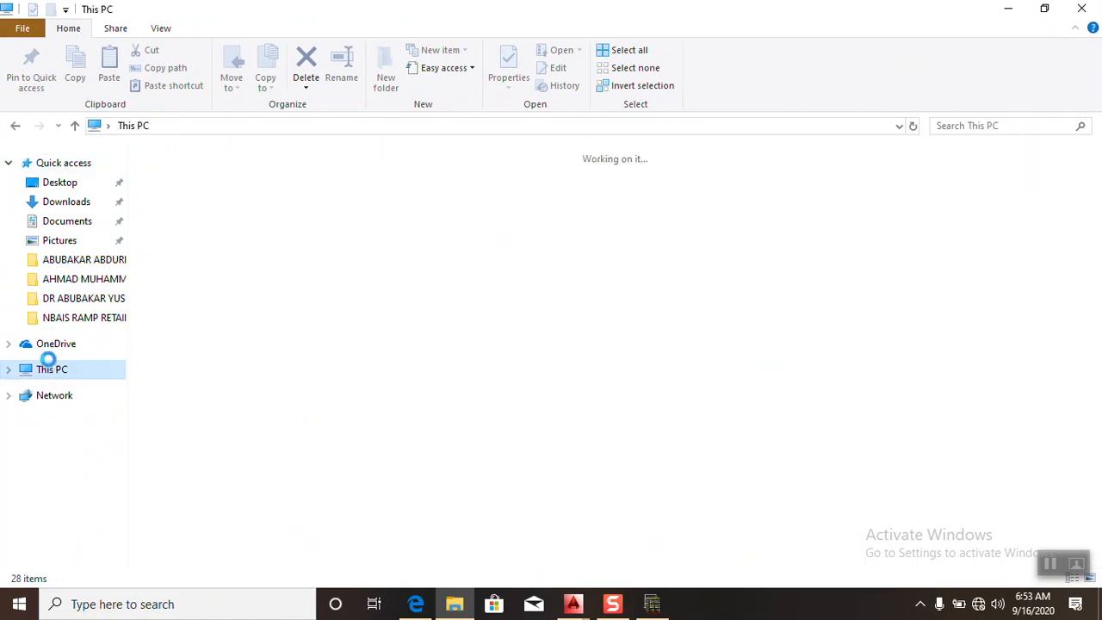
pyautogui.doubleClick(395, 320)
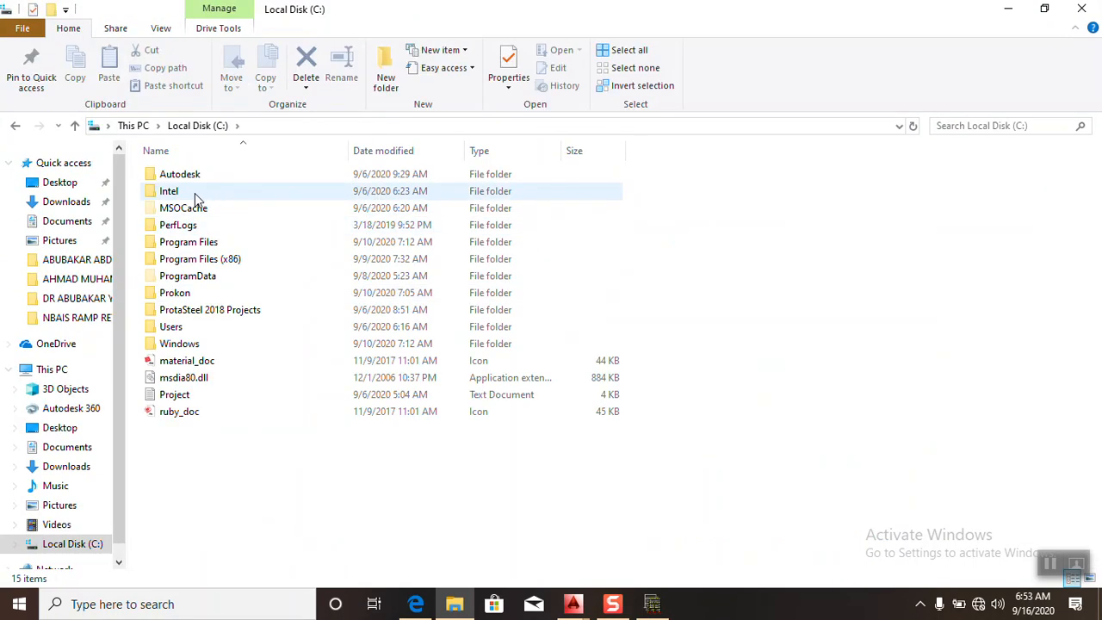
pyautogui.doubleClick(175, 323)
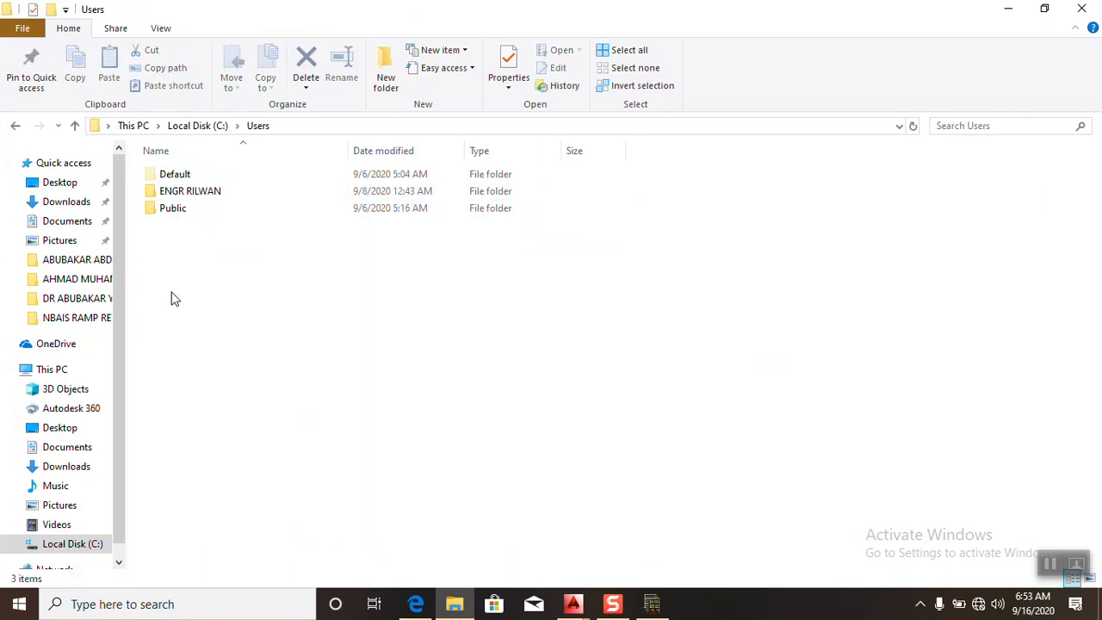
pyautogui.doubleClick(170, 210)
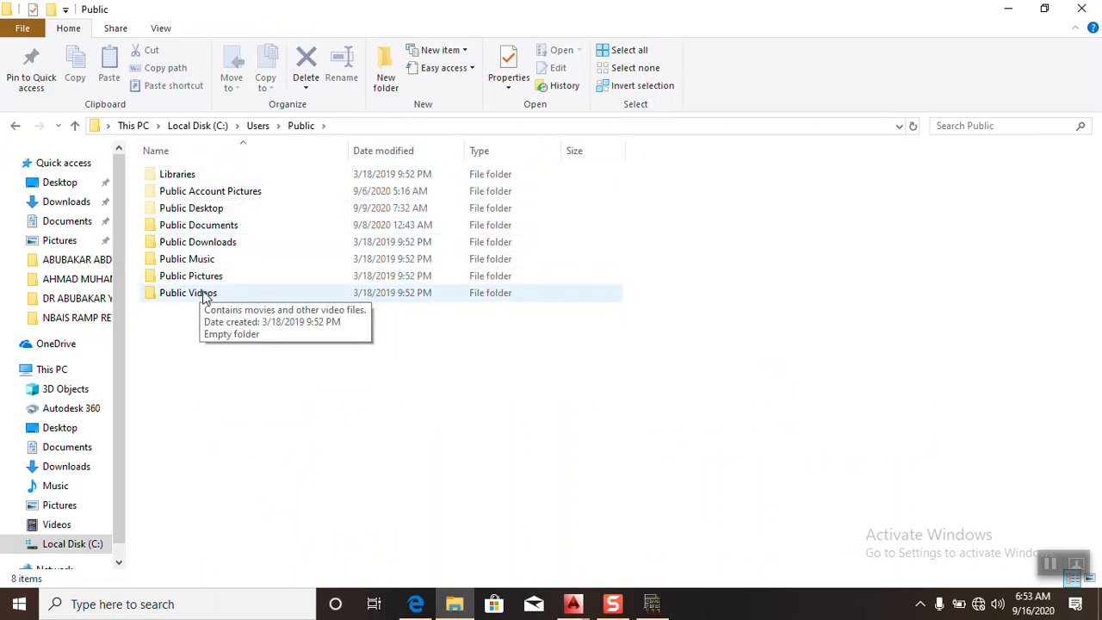
pyautogui.doubleClick(188, 226)
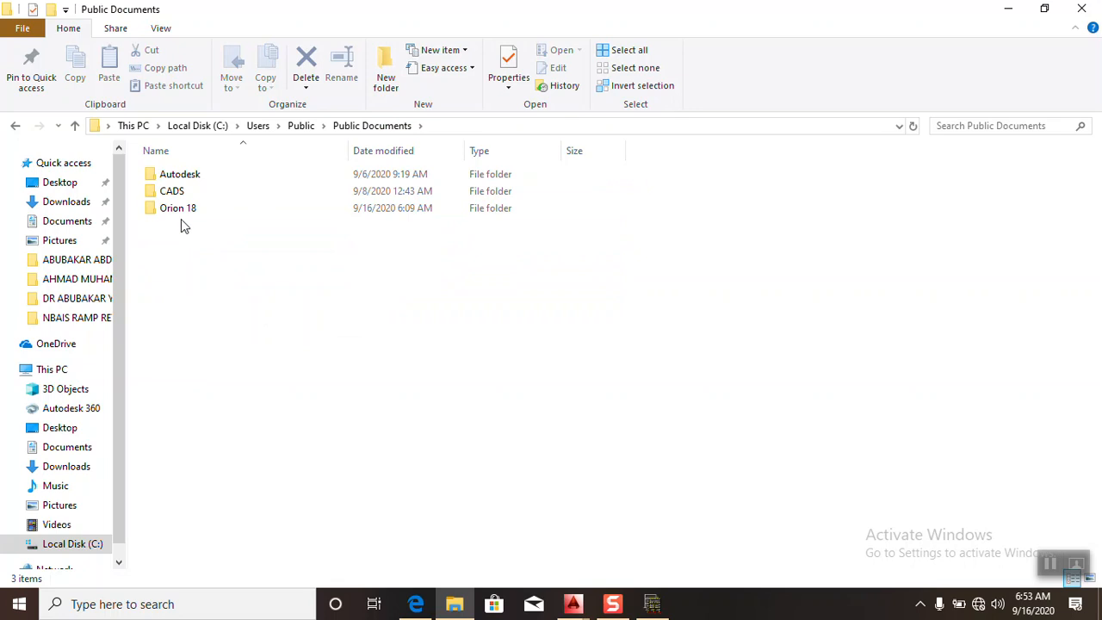
pyautogui.doubleClick(178, 213)
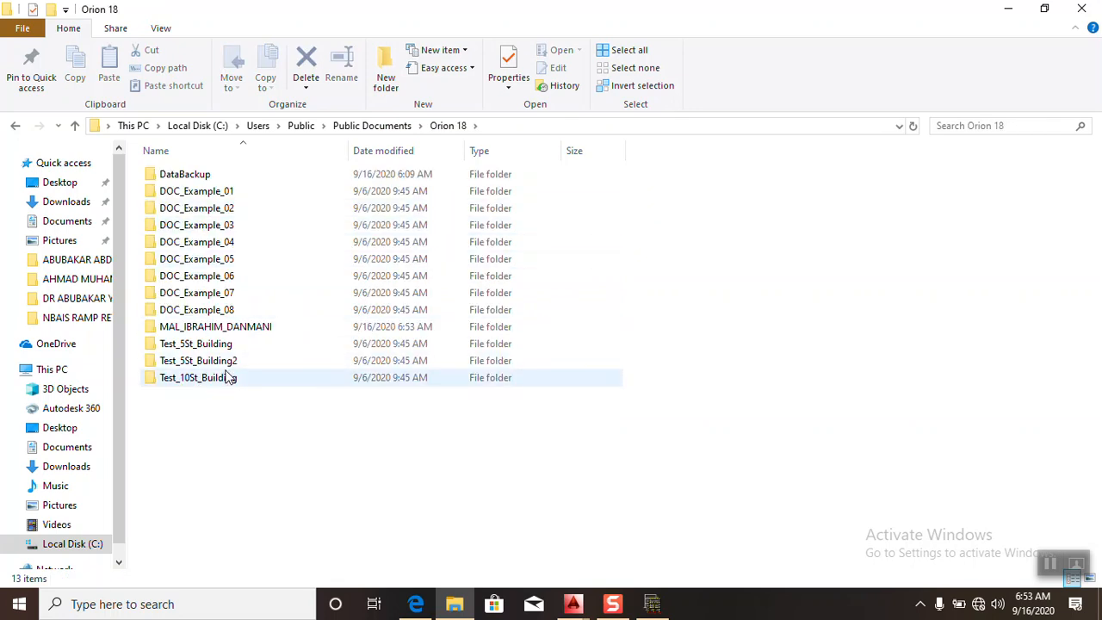
# - Open the project's folder inside Orion 18 to view its files, and return to the Public Documents folder
pyautogui.doubleClick(224, 327)
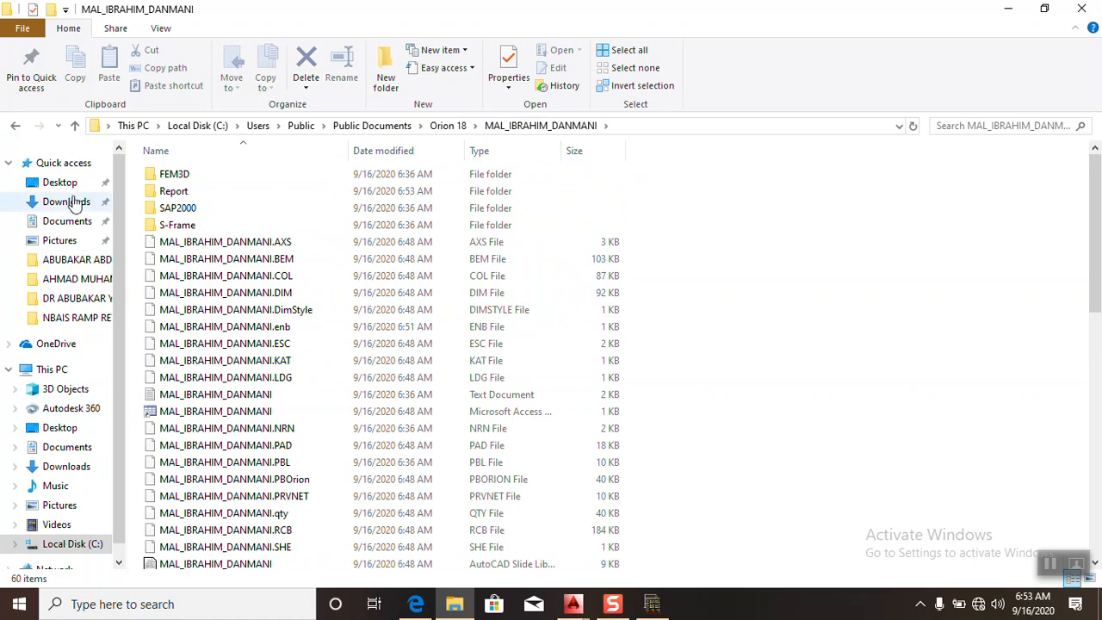
pyautogui.click(15, 127)
pyautogui.click(15, 127)
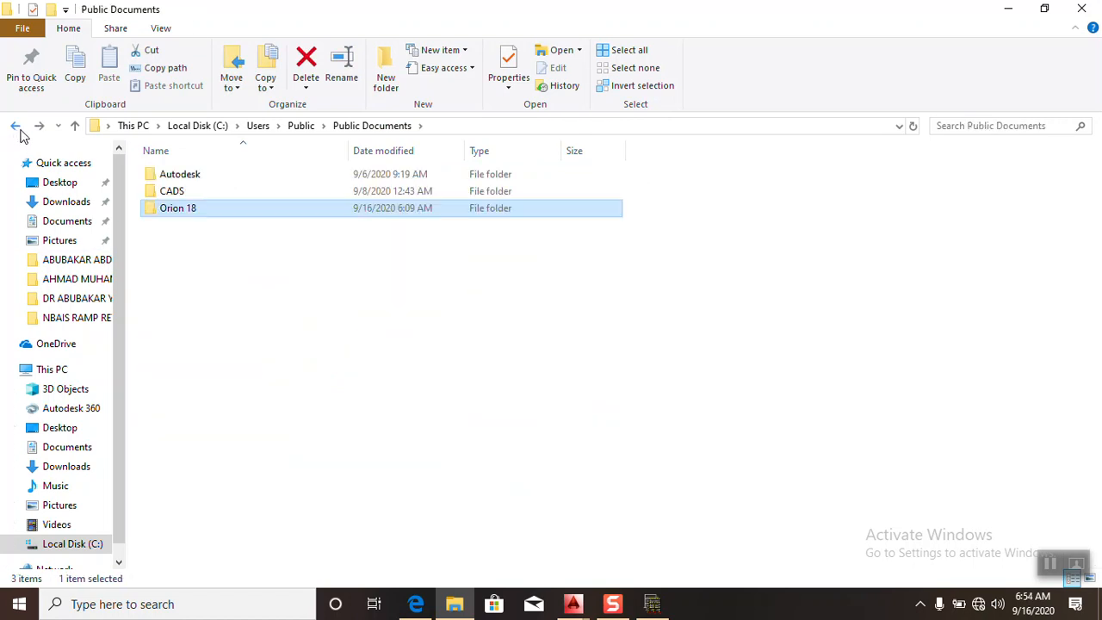
# - Try to move the Orion 18 folder from Public Documents to the Documents folder by cutting and pasting it
pyautogui.rightClick(186, 211)
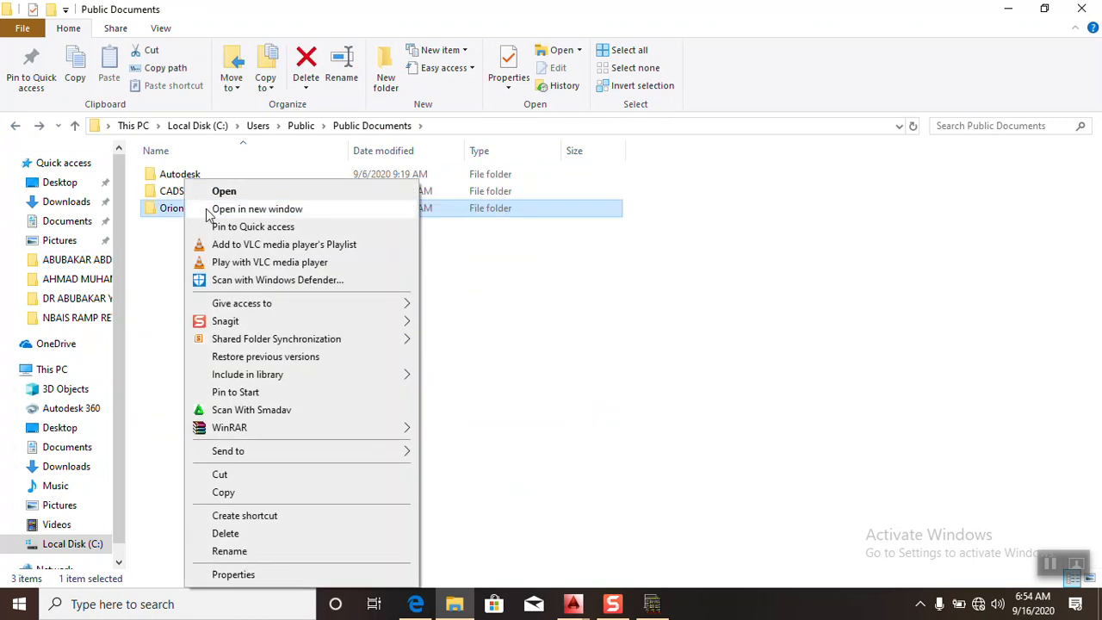
pyautogui.click(221, 477)
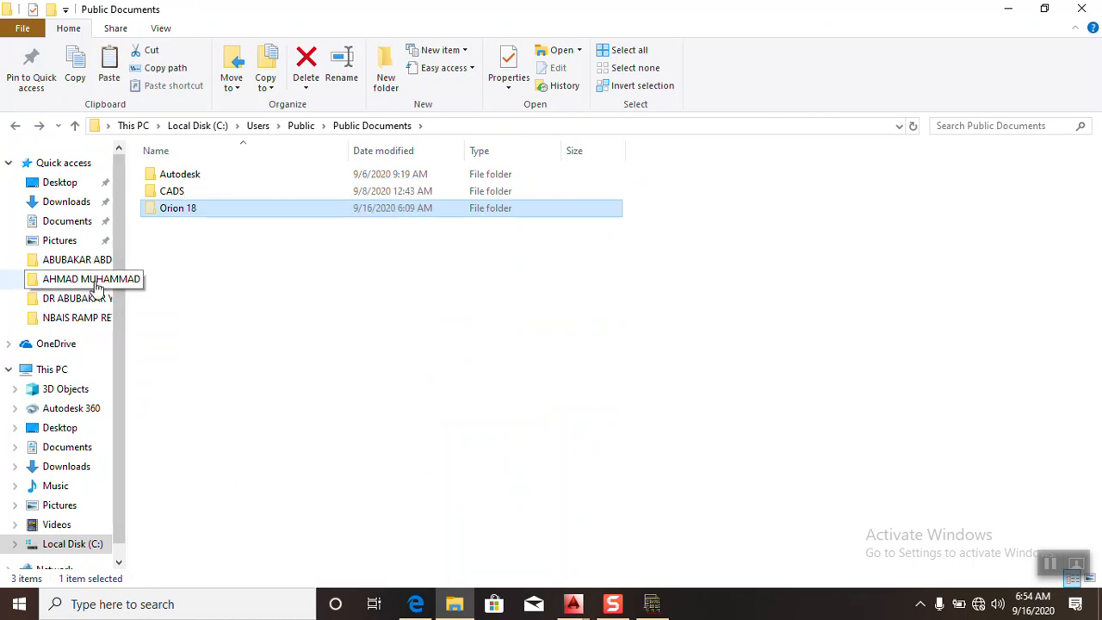
pyautogui.click(12, 135)
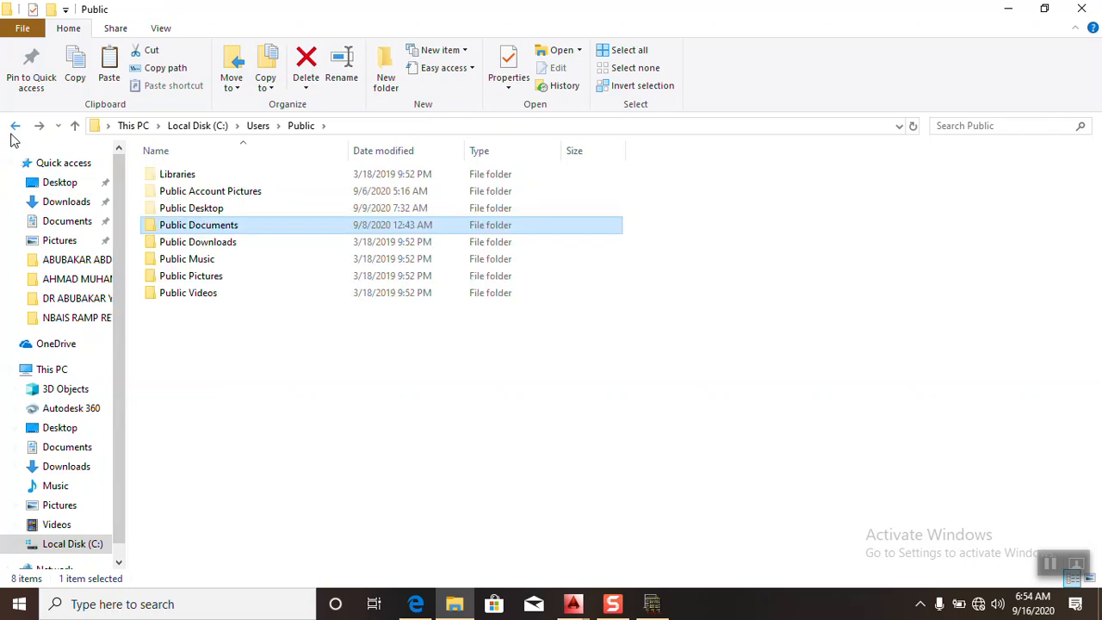
pyautogui.click(13, 136)
pyautogui.click(14, 136)
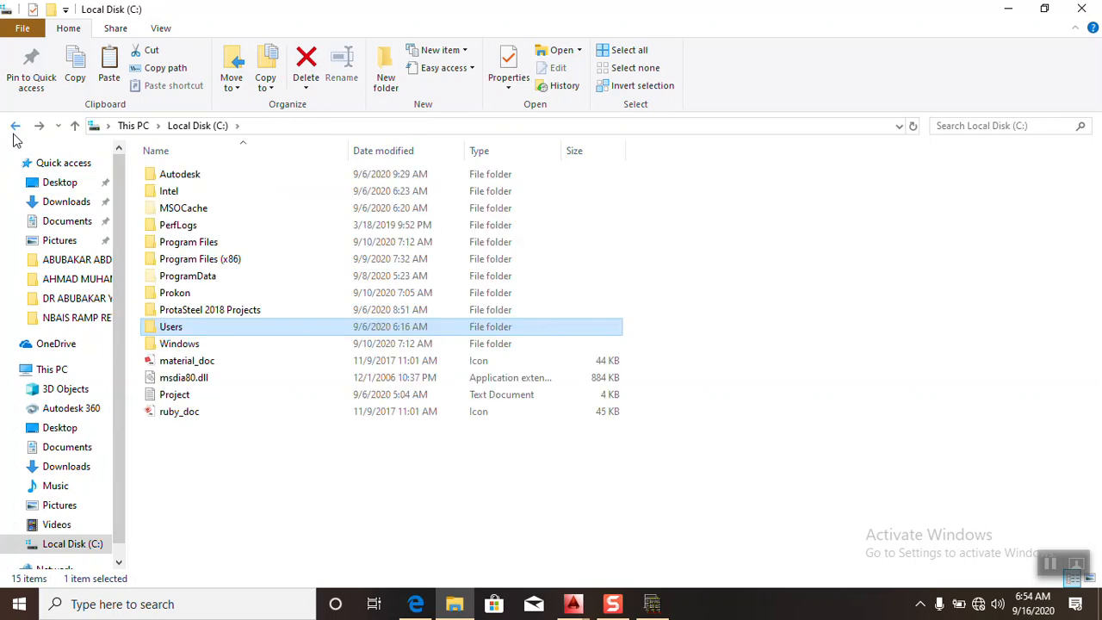
pyautogui.click(14, 136)
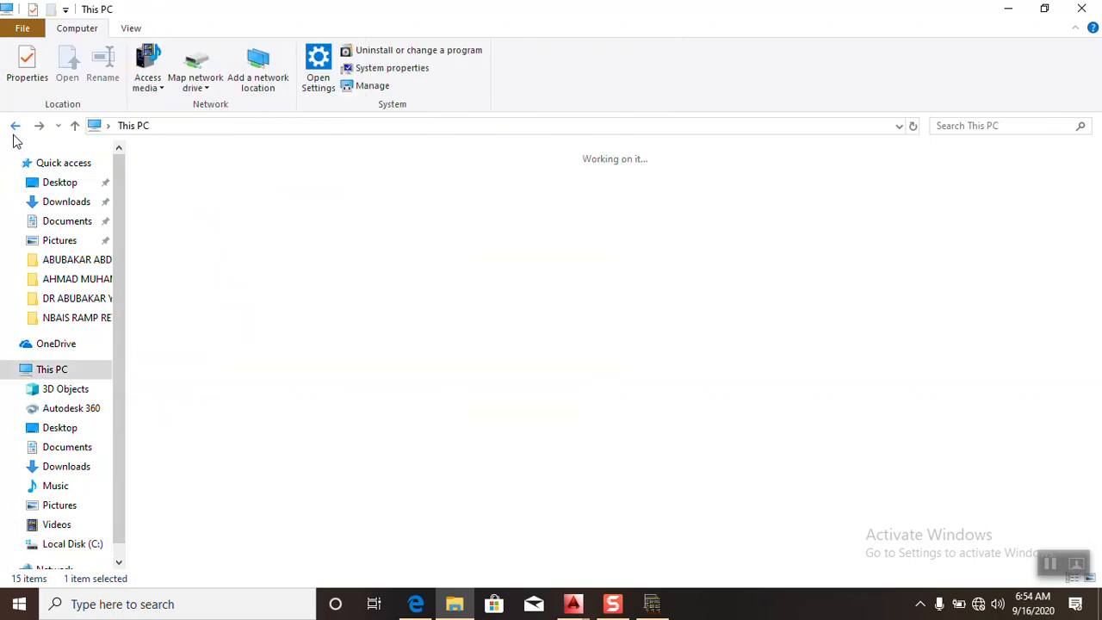
pyautogui.click(55, 222)
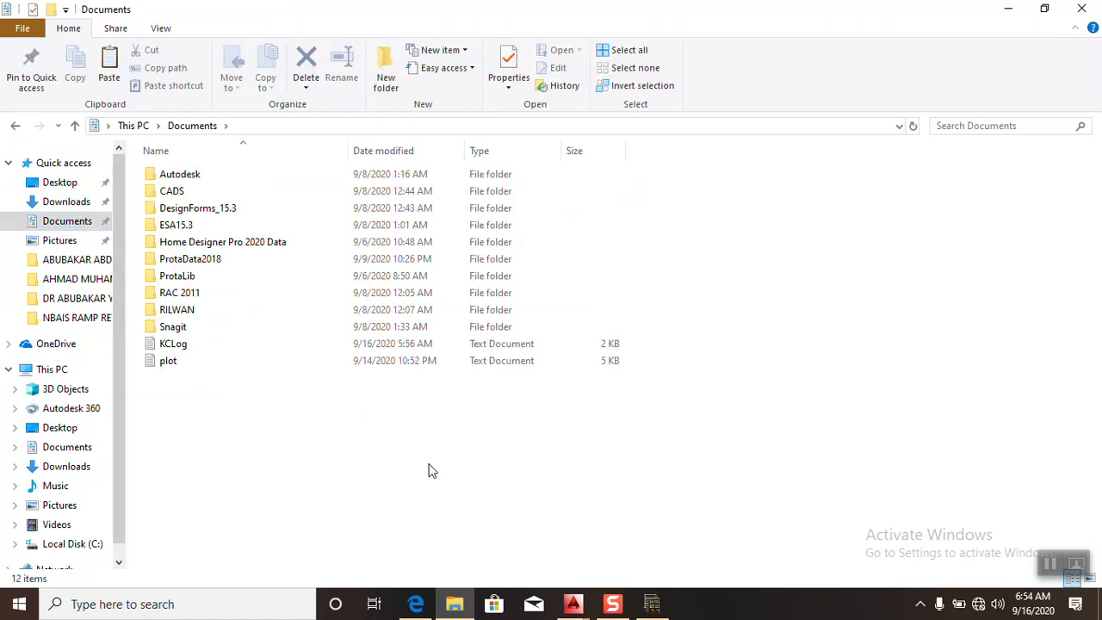
pyautogui.rightClick(512, 489)
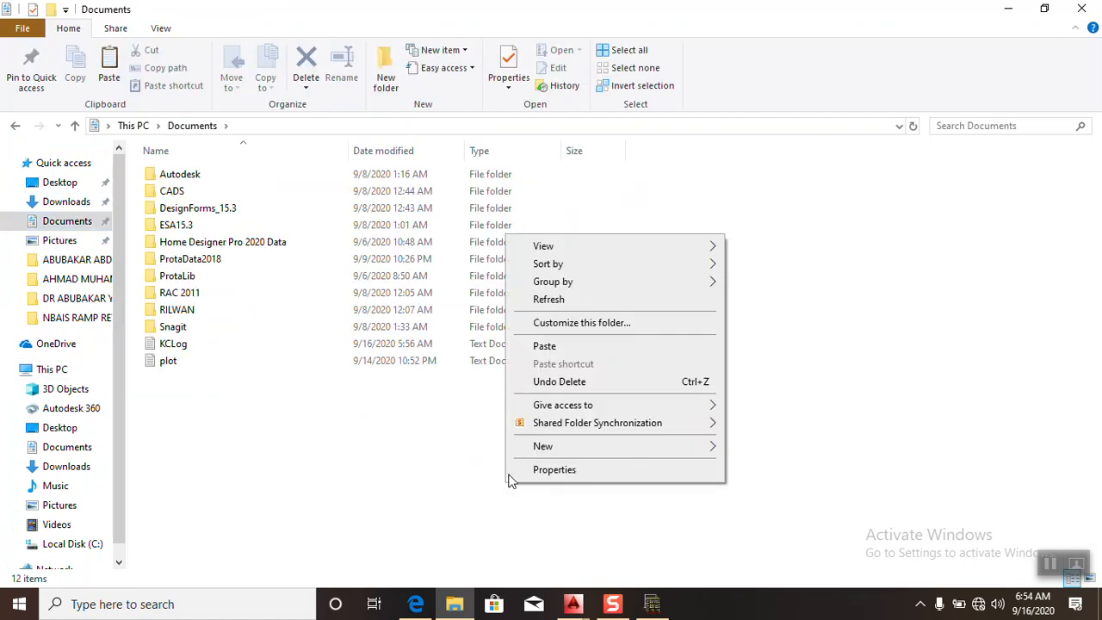
pyautogui.click(545, 347)
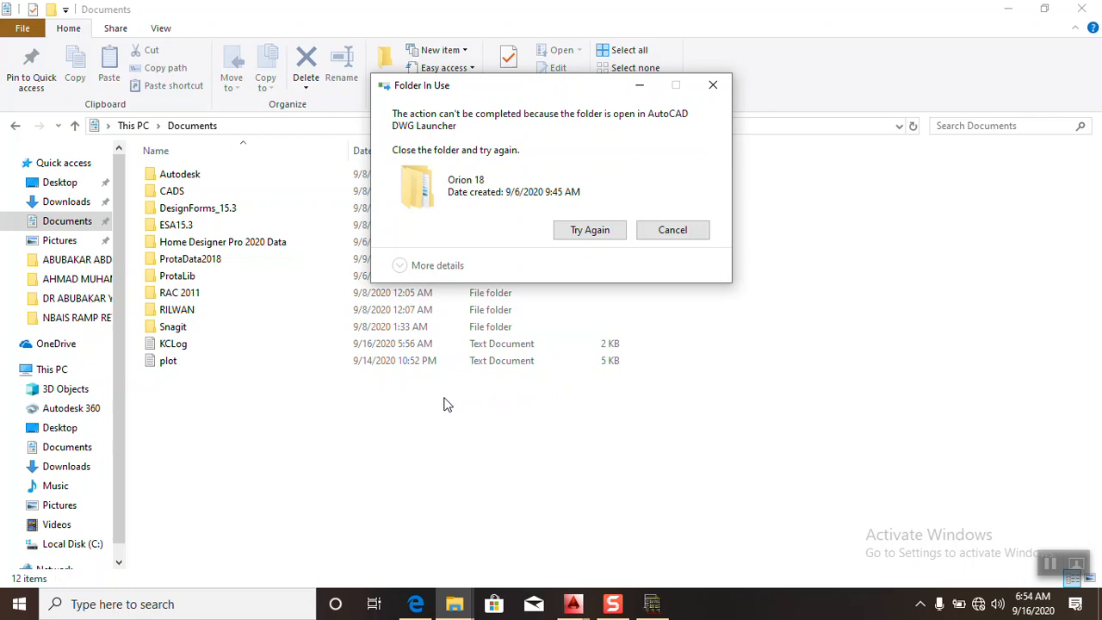
# - Switch to Orion, close the pad footing results report preview, and retry moving the Orion 18 folder
pyautogui.click(652, 603)
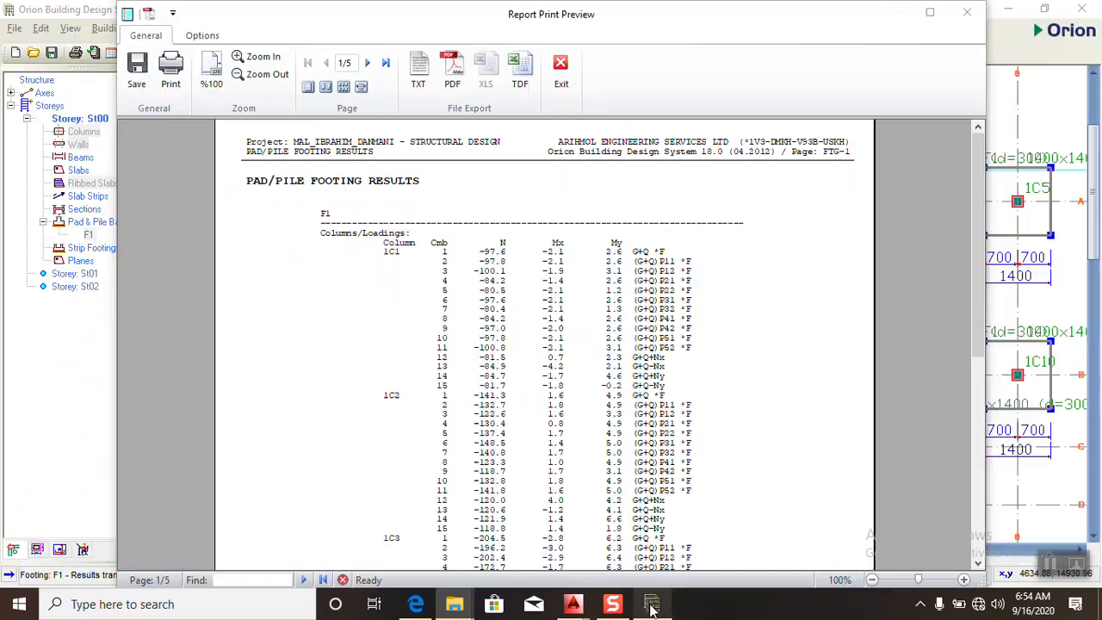
pyautogui.click(561, 80)
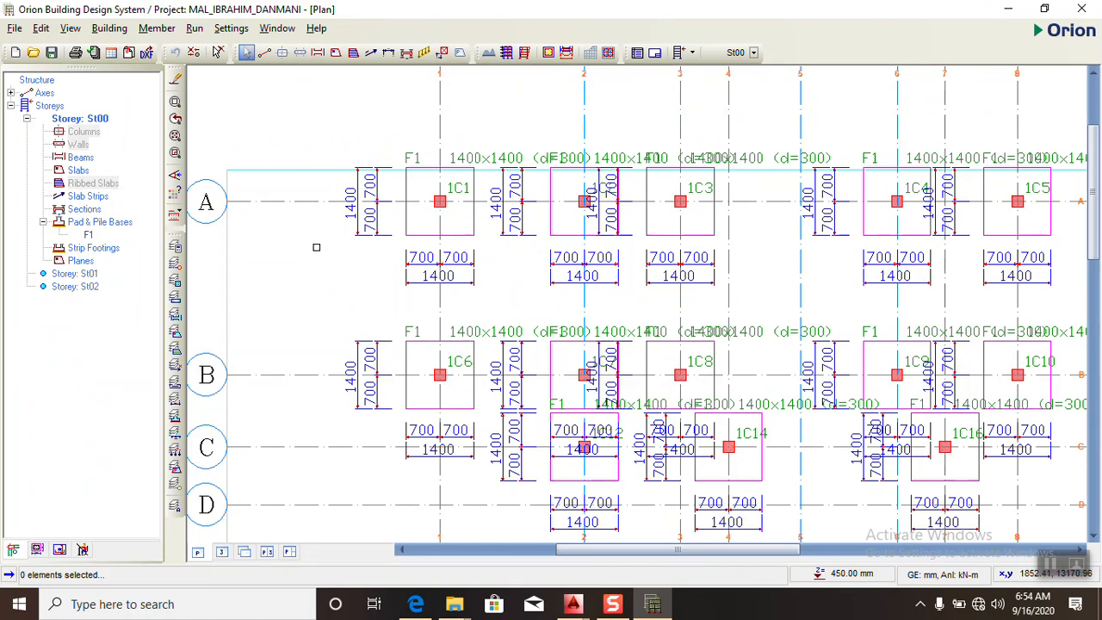
pyautogui.moveTo(454, 607)
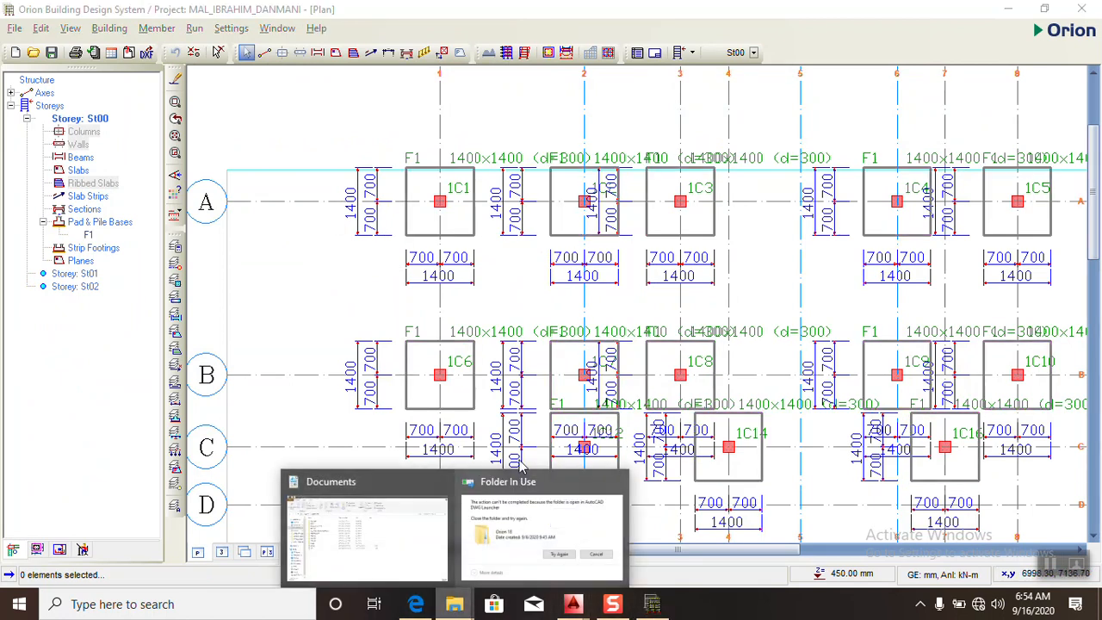
pyautogui.click(535, 533)
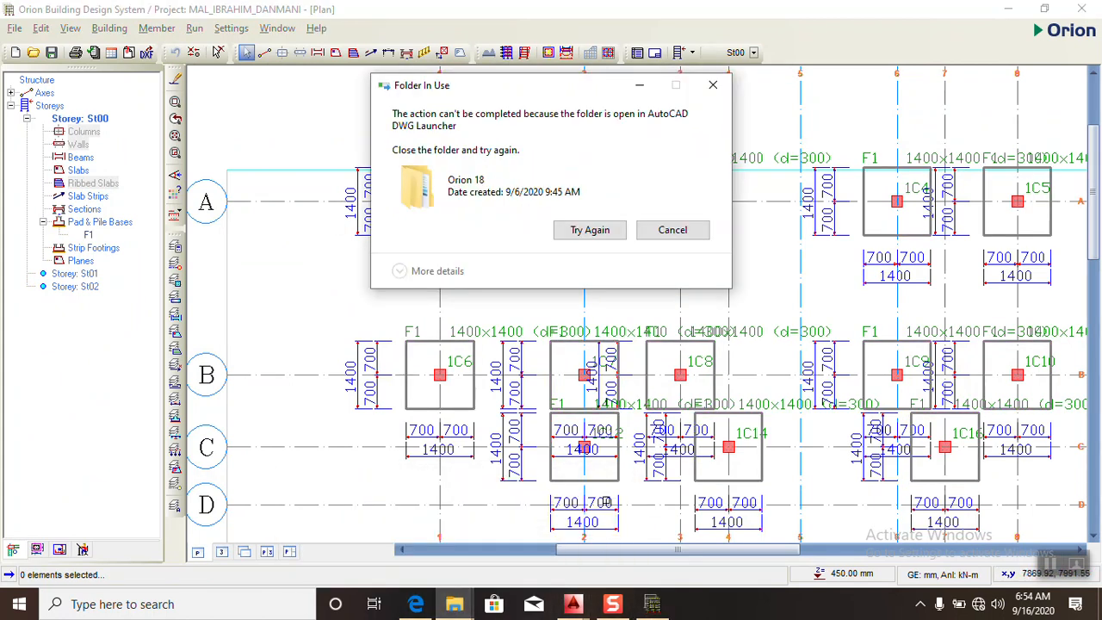
pyautogui.click(587, 231)
# - Look over the footing layout on the Storey St00 plan and display the building in the 3D view
pyautogui.click(295, 283)
pyautogui.scroll(-6, 468, 238)
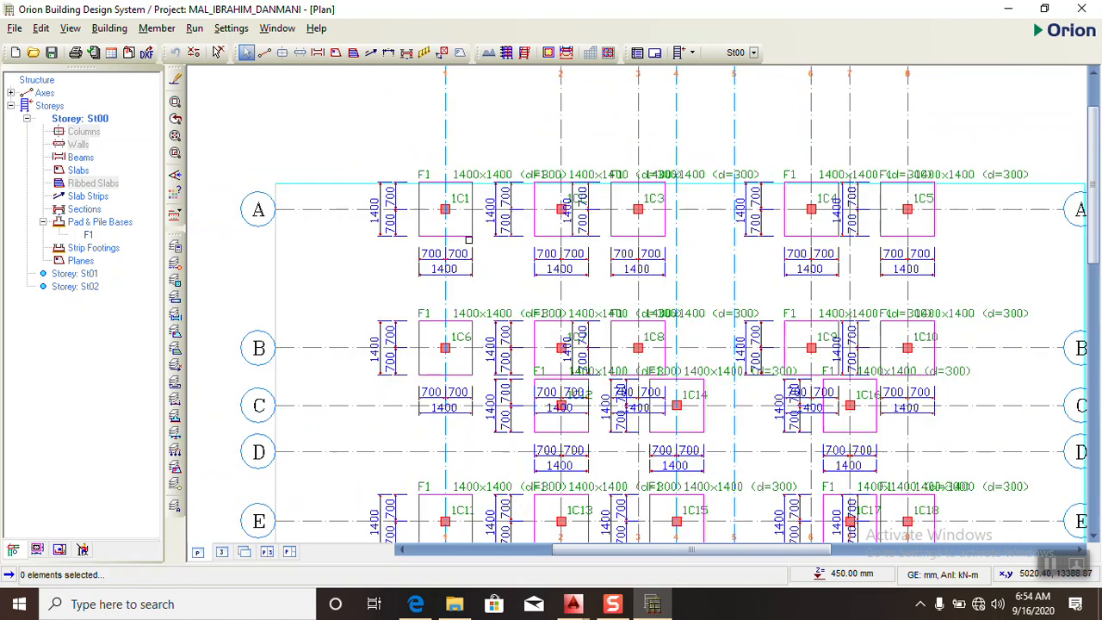
pyautogui.scroll(3, 485, 289)
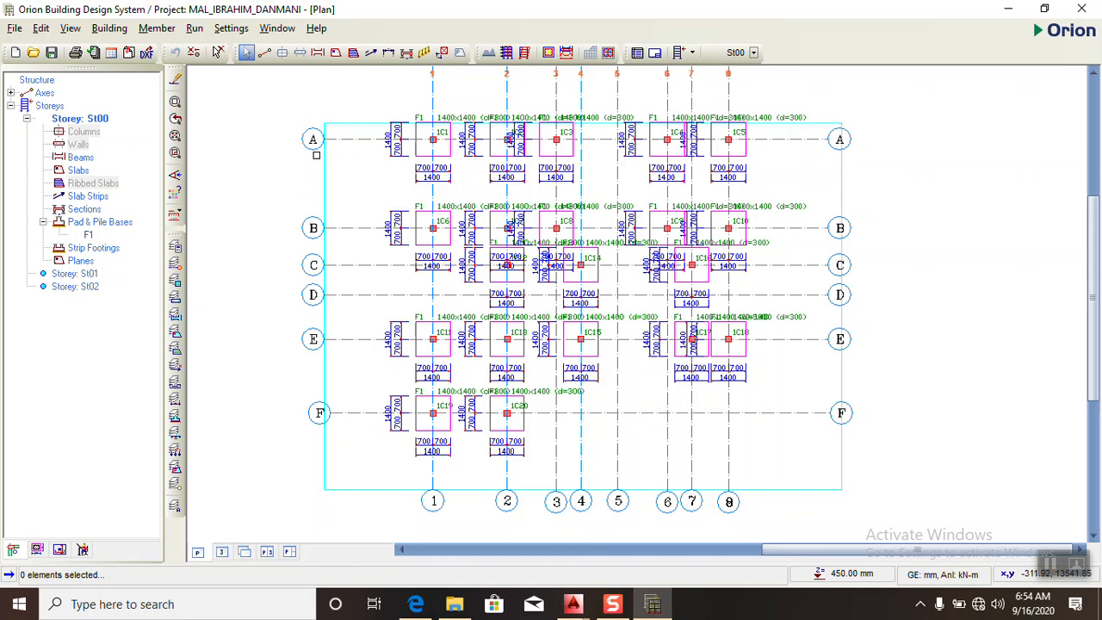
pyautogui.scroll(2, 414, 194)
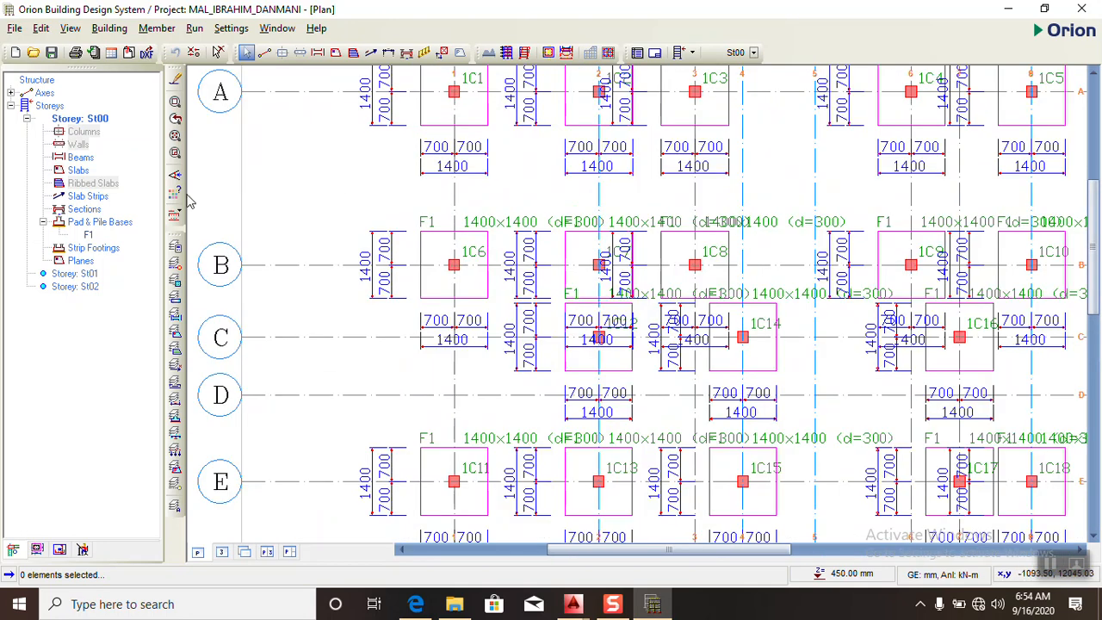
pyautogui.click(222, 552)
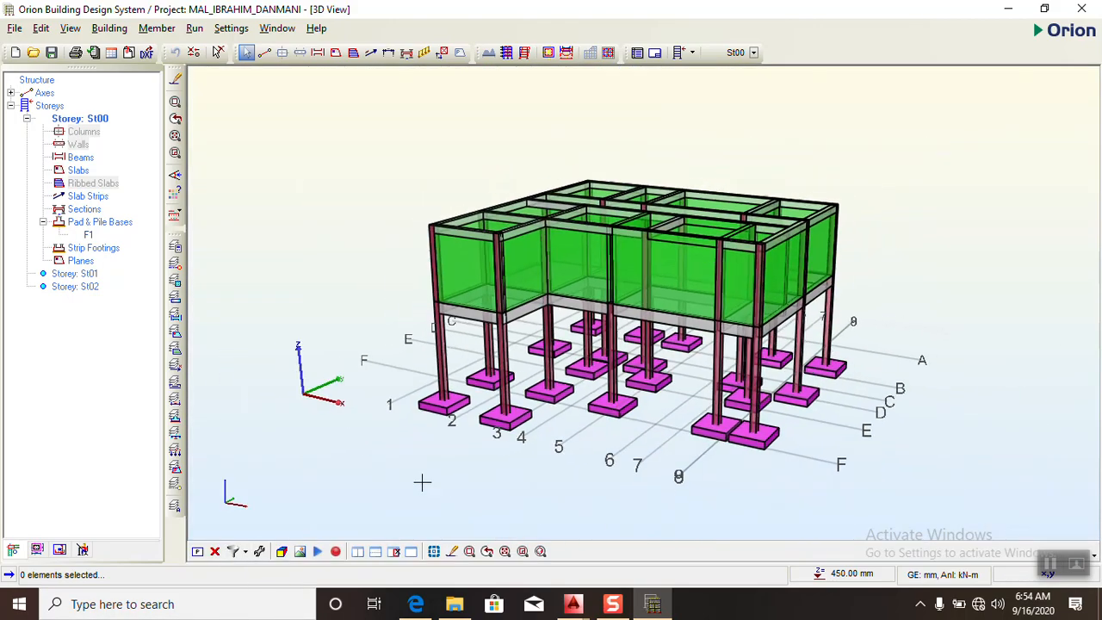